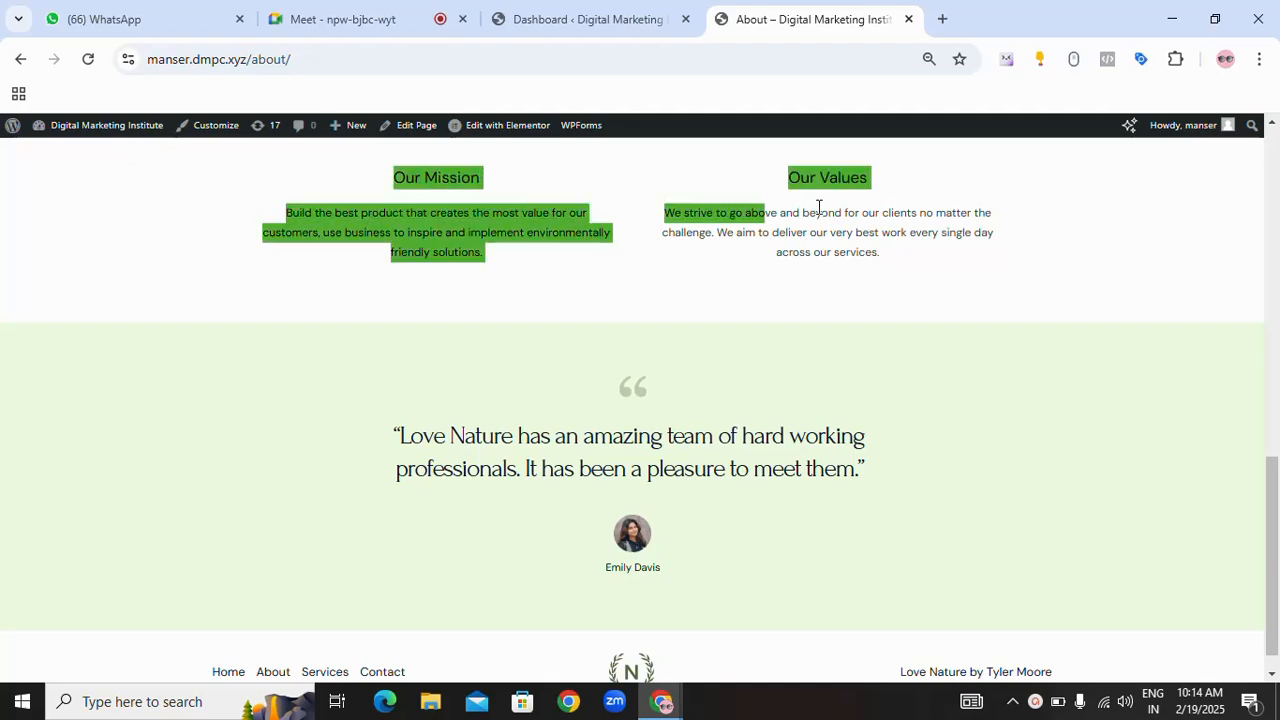
- Review the existing About page's layout, from the header through the mission, values and testimonial sections to the footer
drag(306, 366, 795, 562)
scroll(828, 489, down, 1)
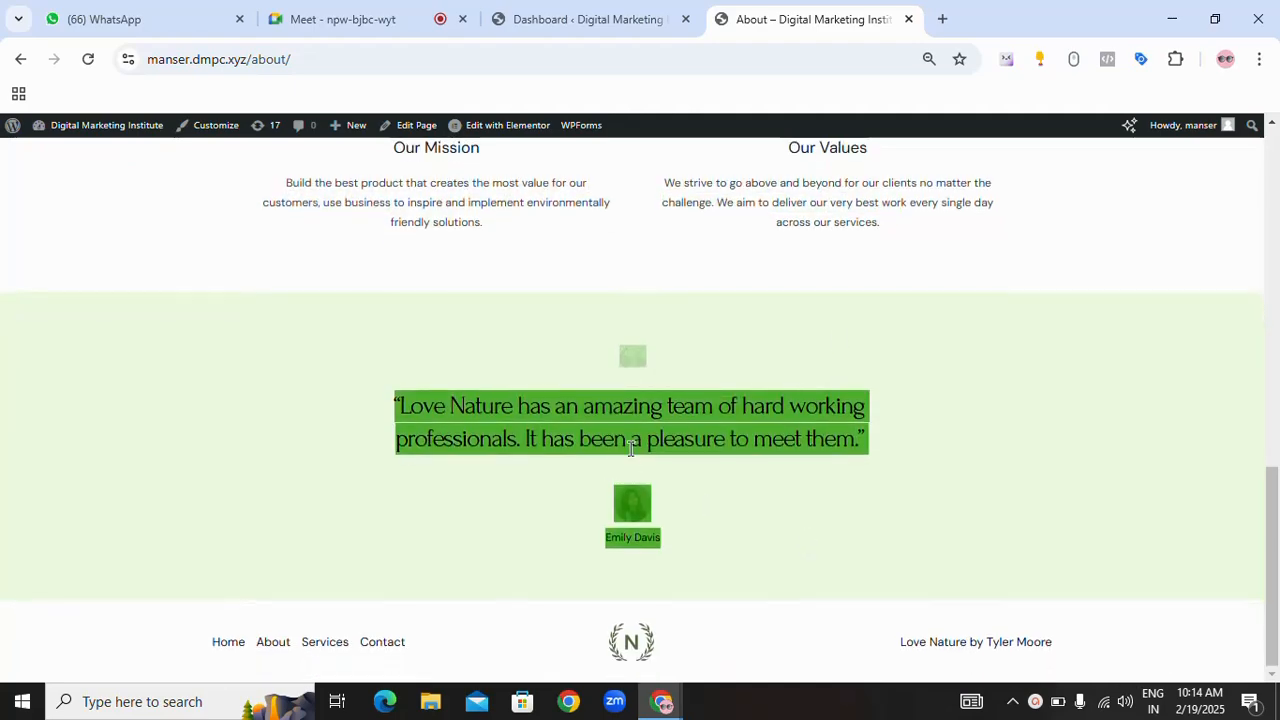
scroll(782, 483, up, 10)
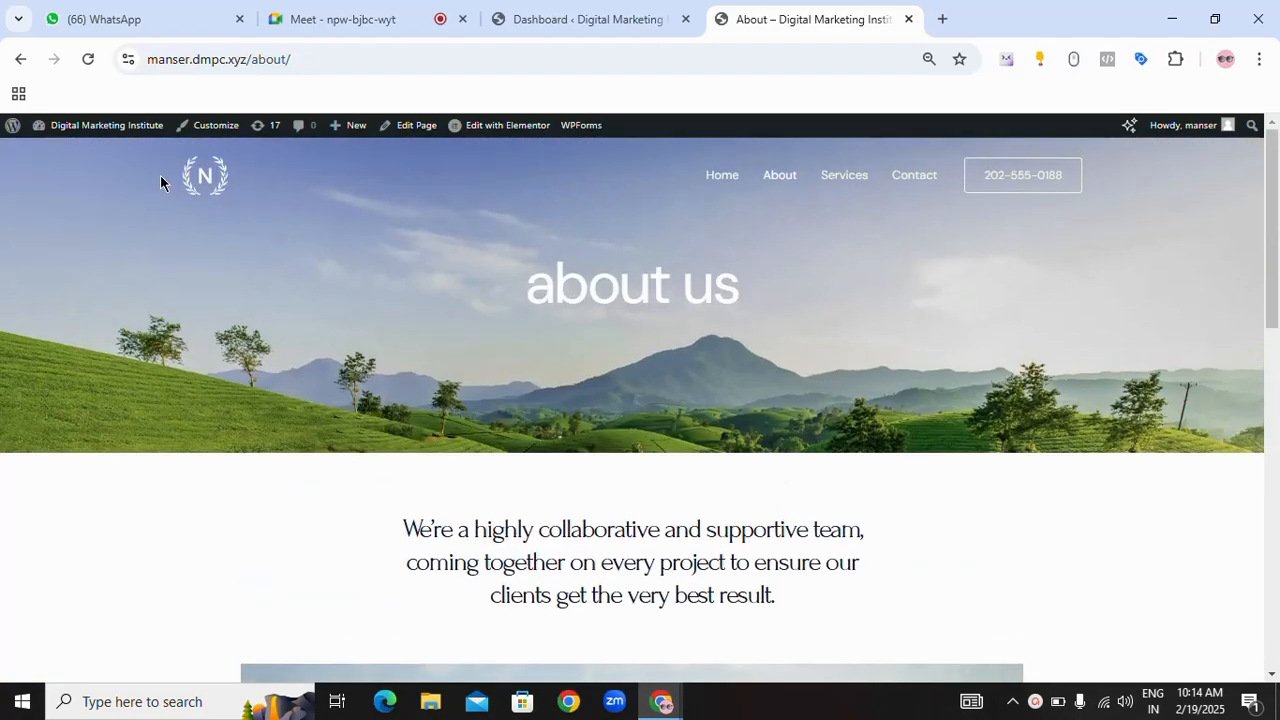
drag(160, 176, 1104, 177)
scroll(780, 330, down, 10)
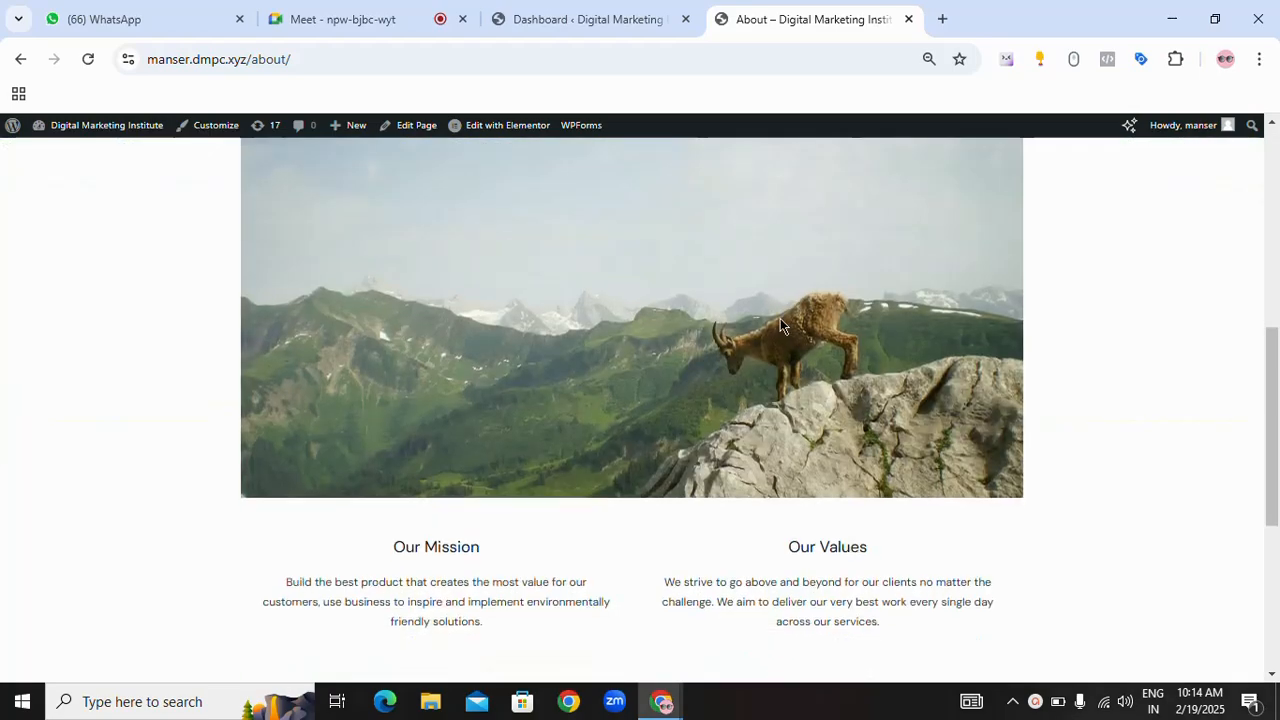
drag(314, 646, 1203, 649)
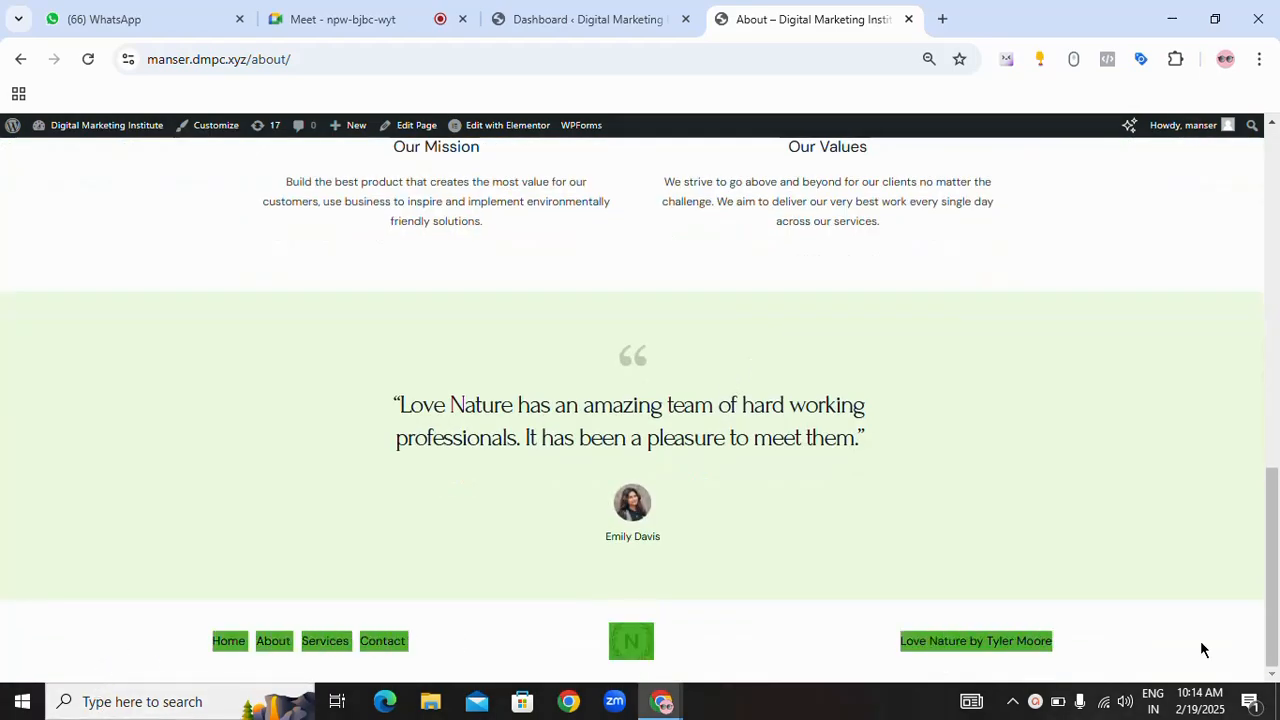
scroll(628, 441, up, 8)
scroll(628, 441, up, 3)
scroll(673, 387, down, 2)
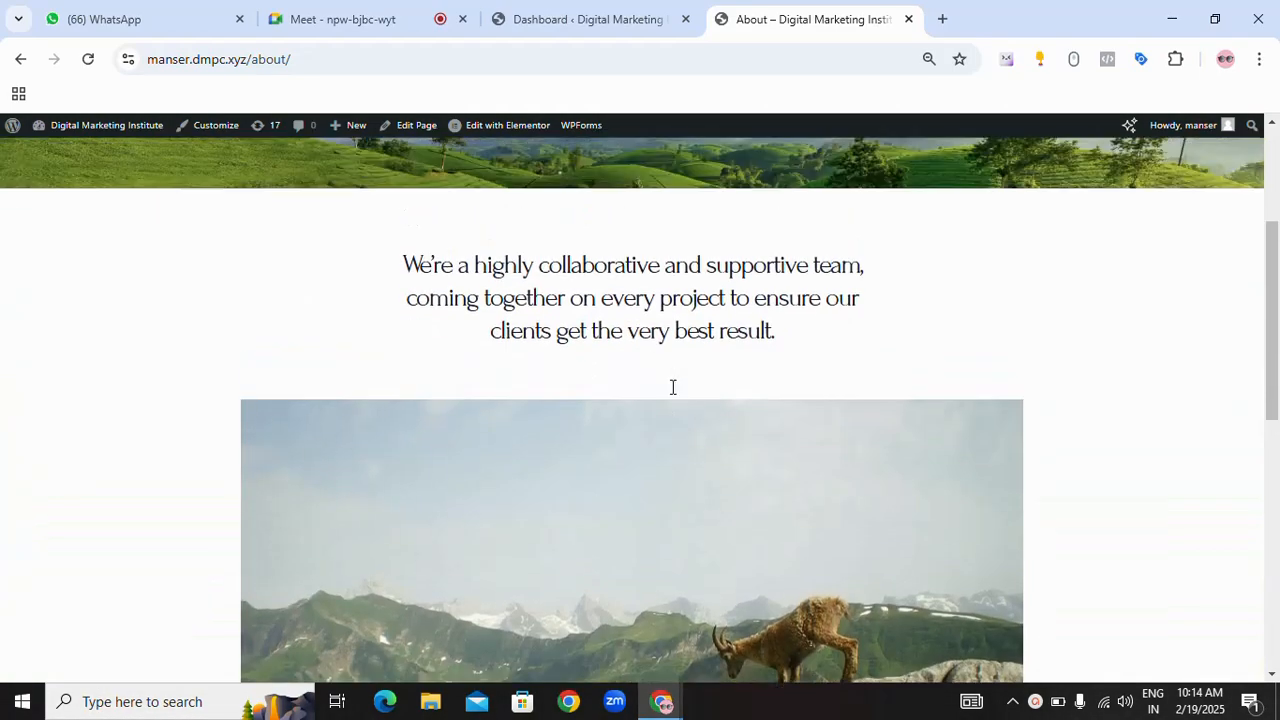
- Examine the About page's banner heading and the introductory paragraph beneath it
scroll(673, 387, up, 2)
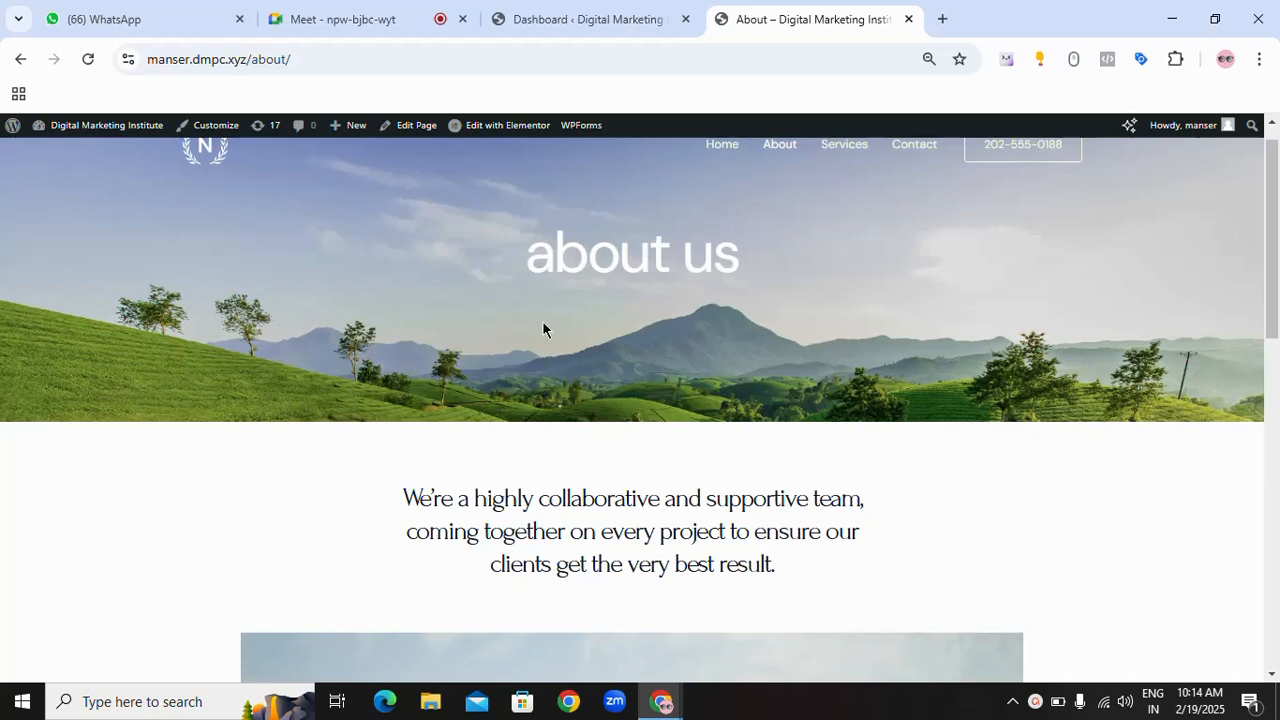
drag(523, 254, 780, 257)
click(525, 555)
drag(525, 555, 766, 540)
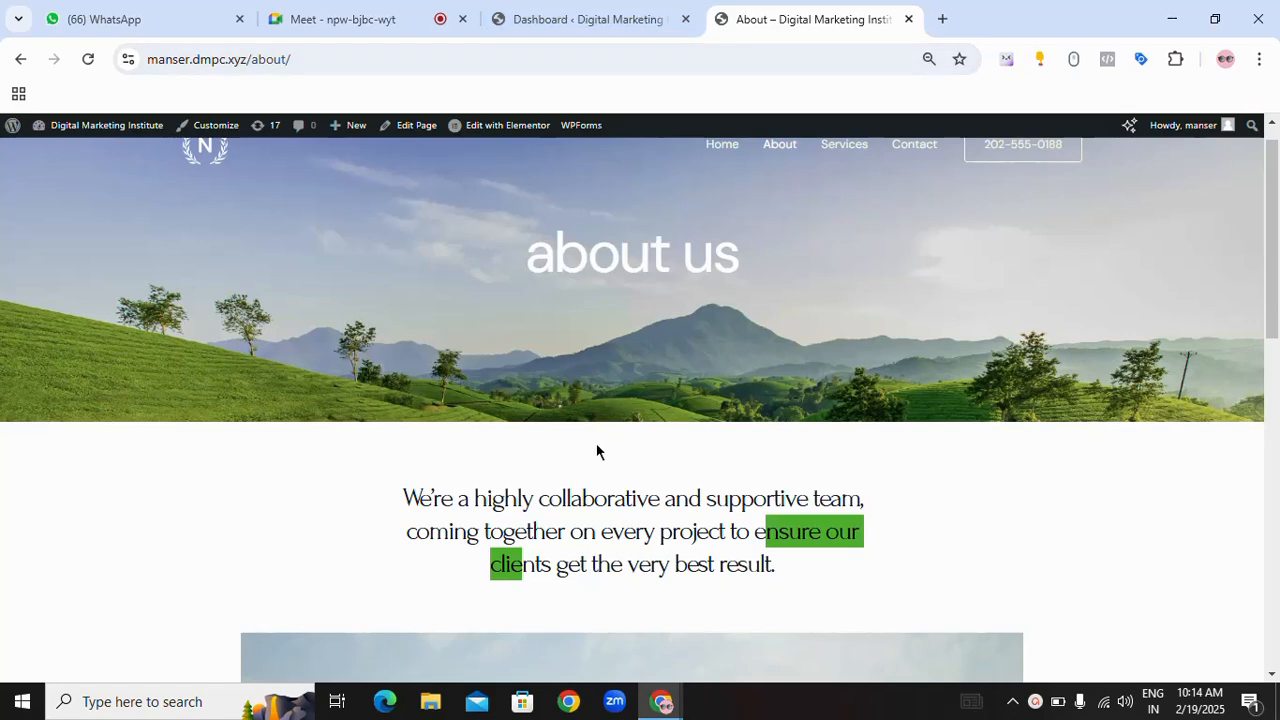
scroll(665, 438, up, 1)
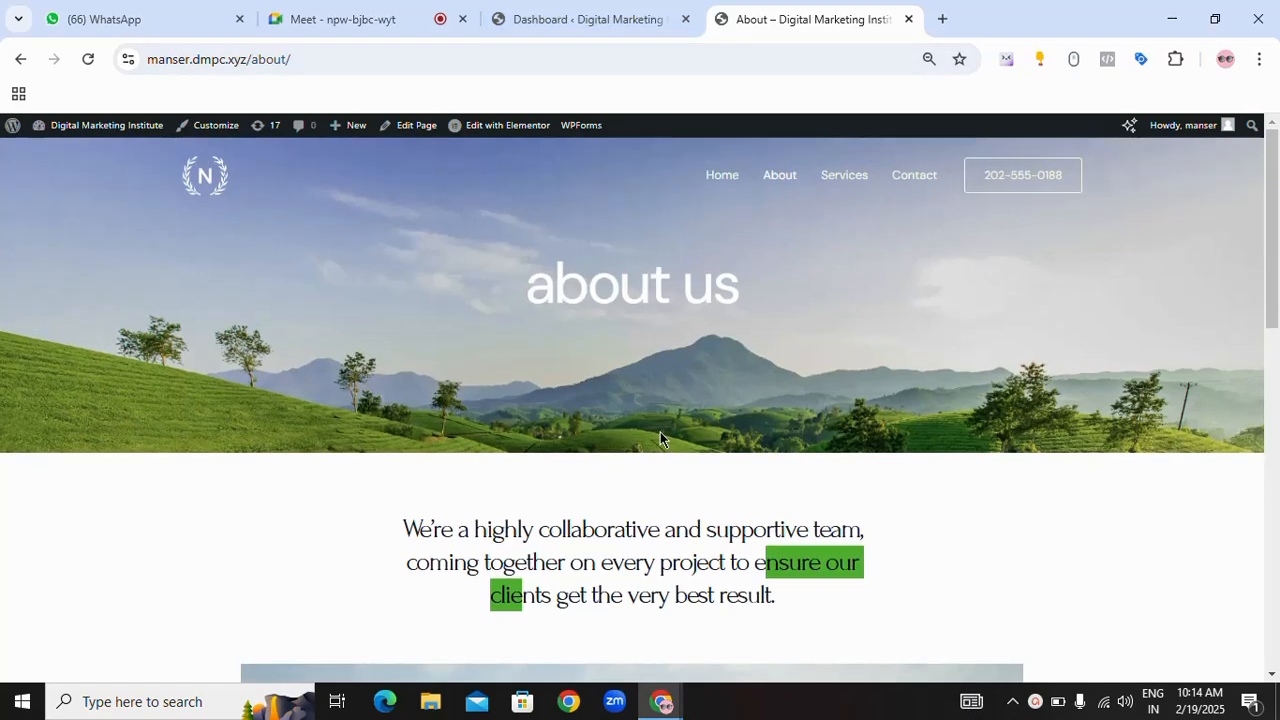
drag(527, 290, 731, 531)
scroll(731, 531, down, 10)
scroll(731, 537, up, 8)
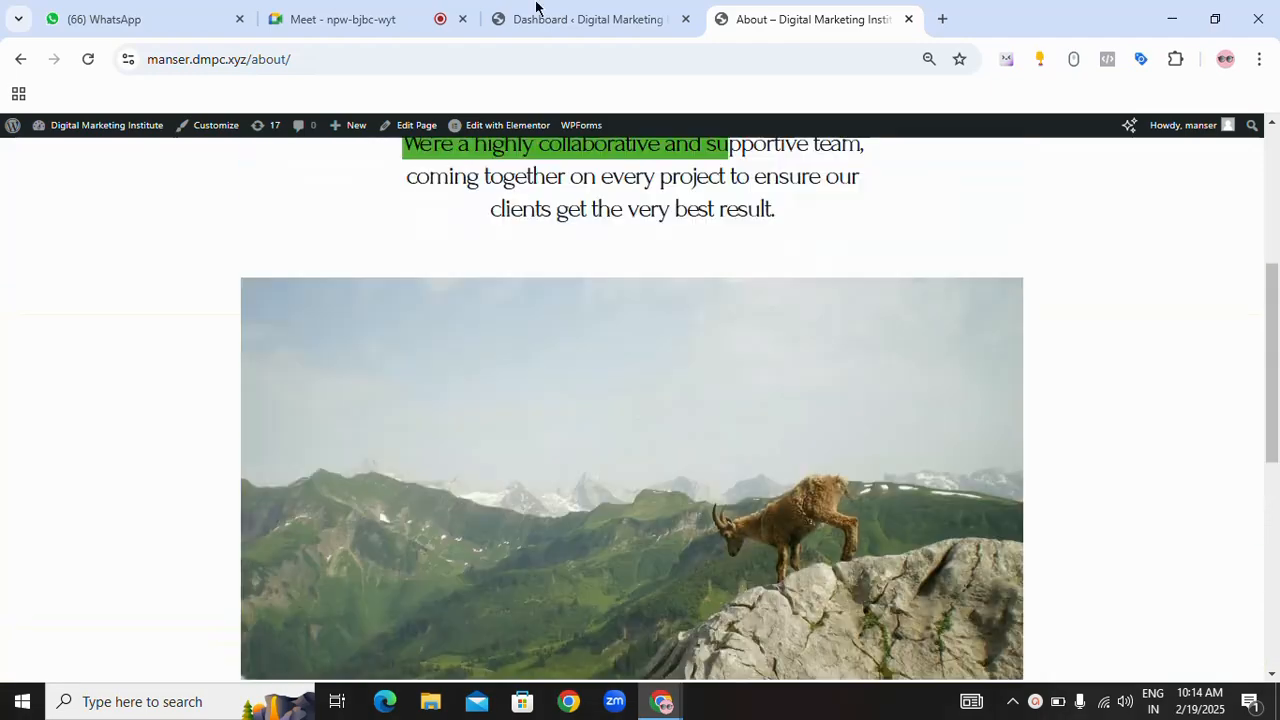
- Examine the About page's header logo and navigation links along with its footer links and credit
click(552, 21)
click(783, 22)
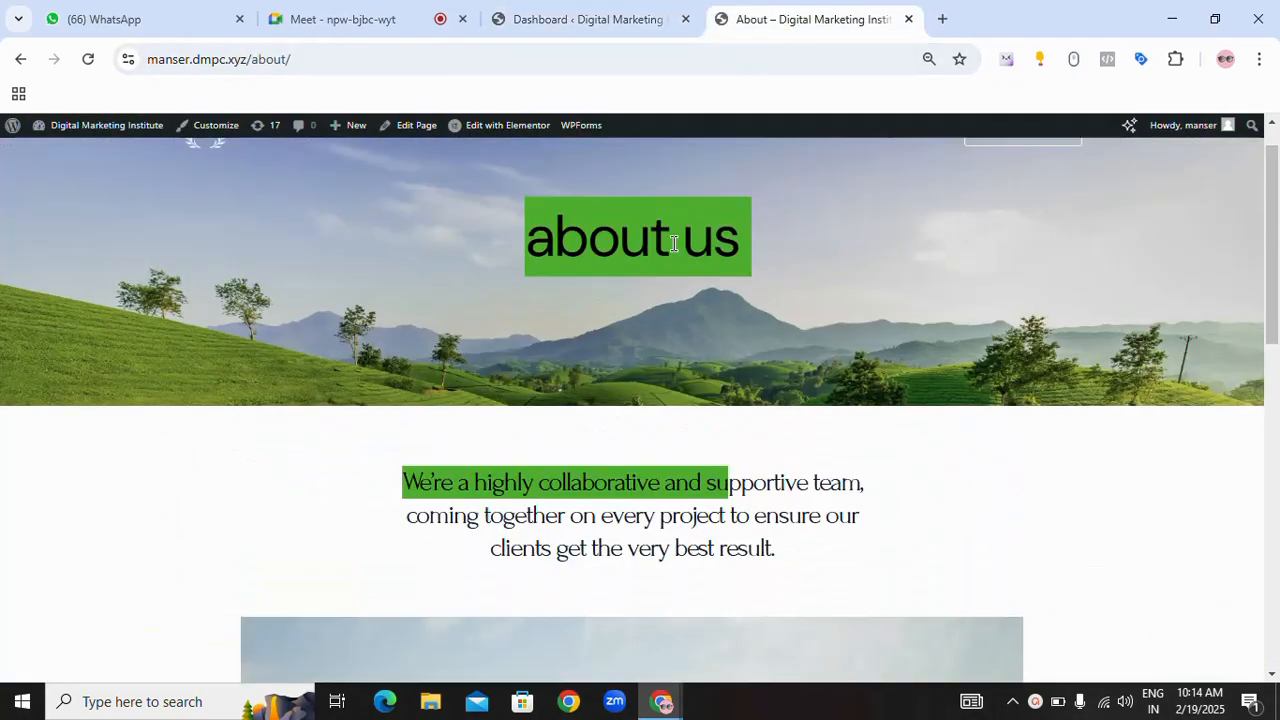
scroll(254, 192, up, 2)
click(340, 190)
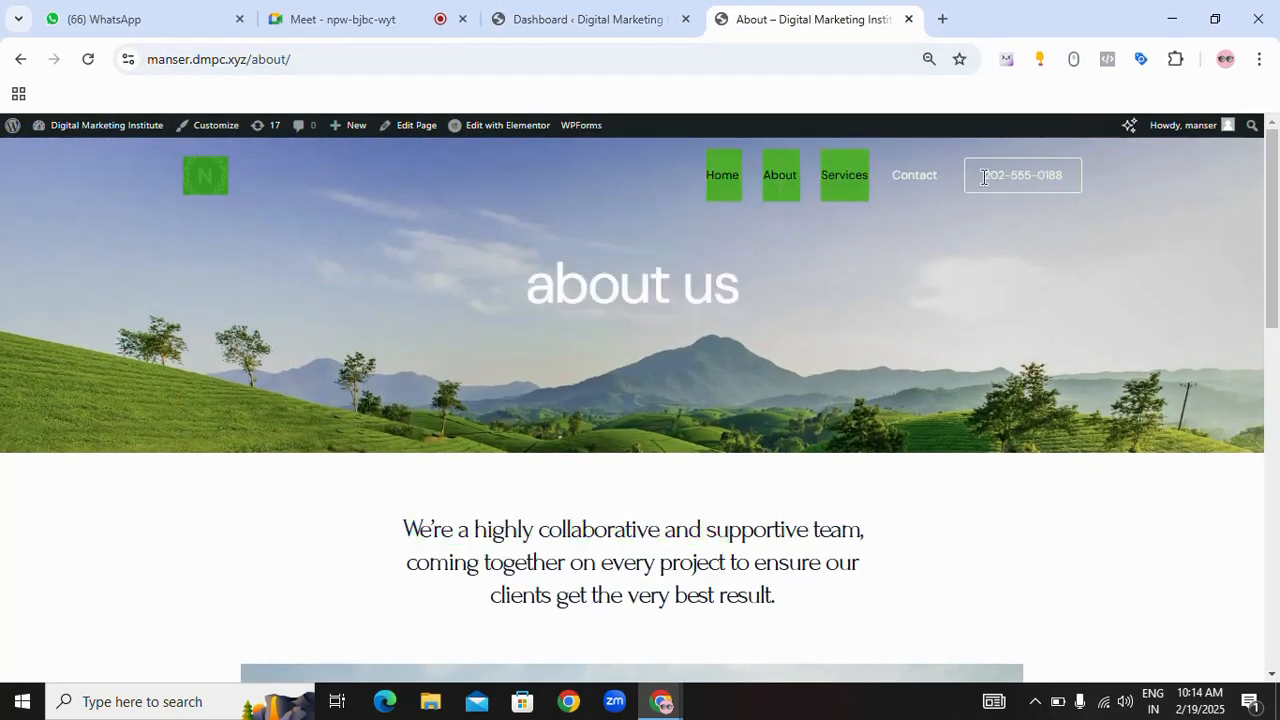
scroll(787, 452, down, 10)
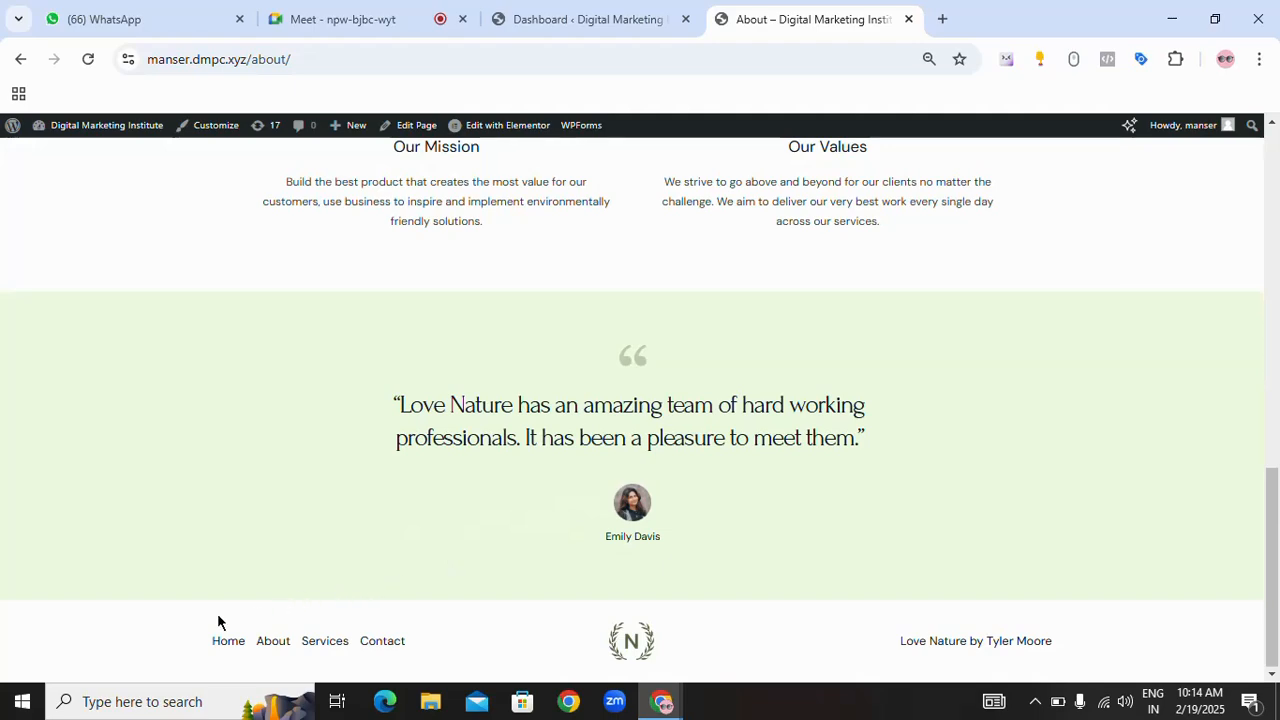
scroll(600, 474, up, 10)
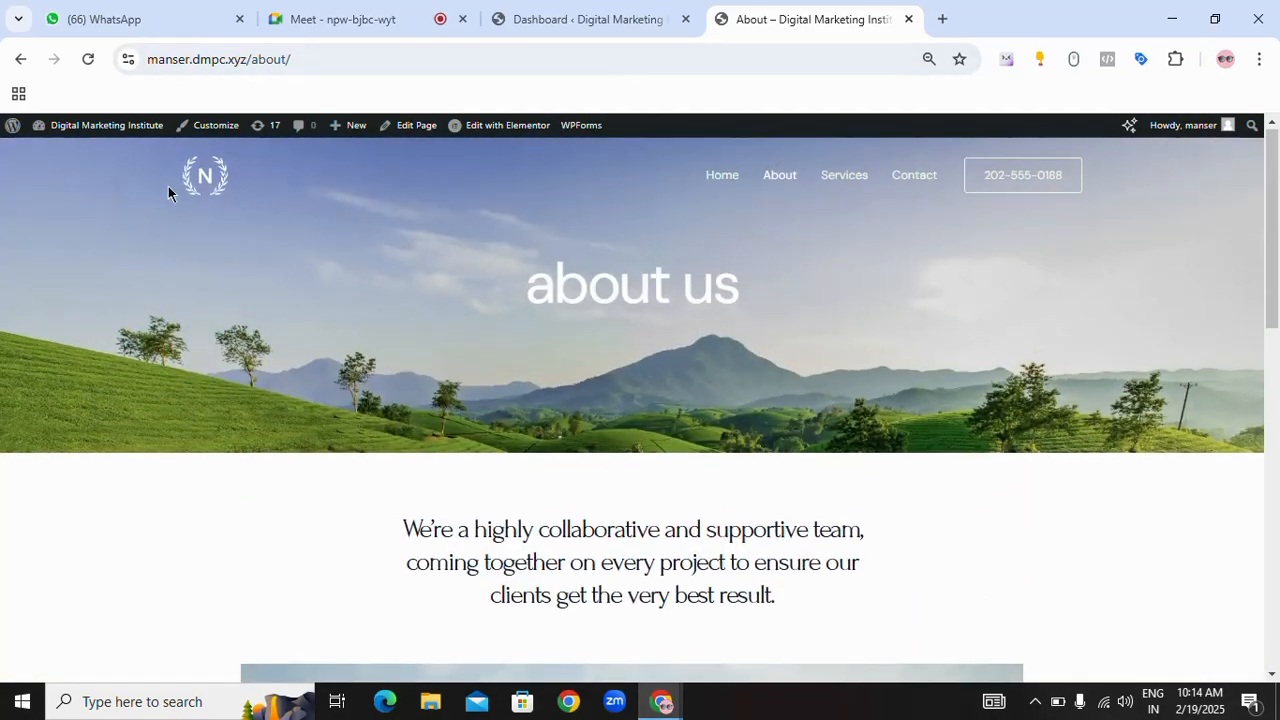
scroll(900, 290, down, 10)
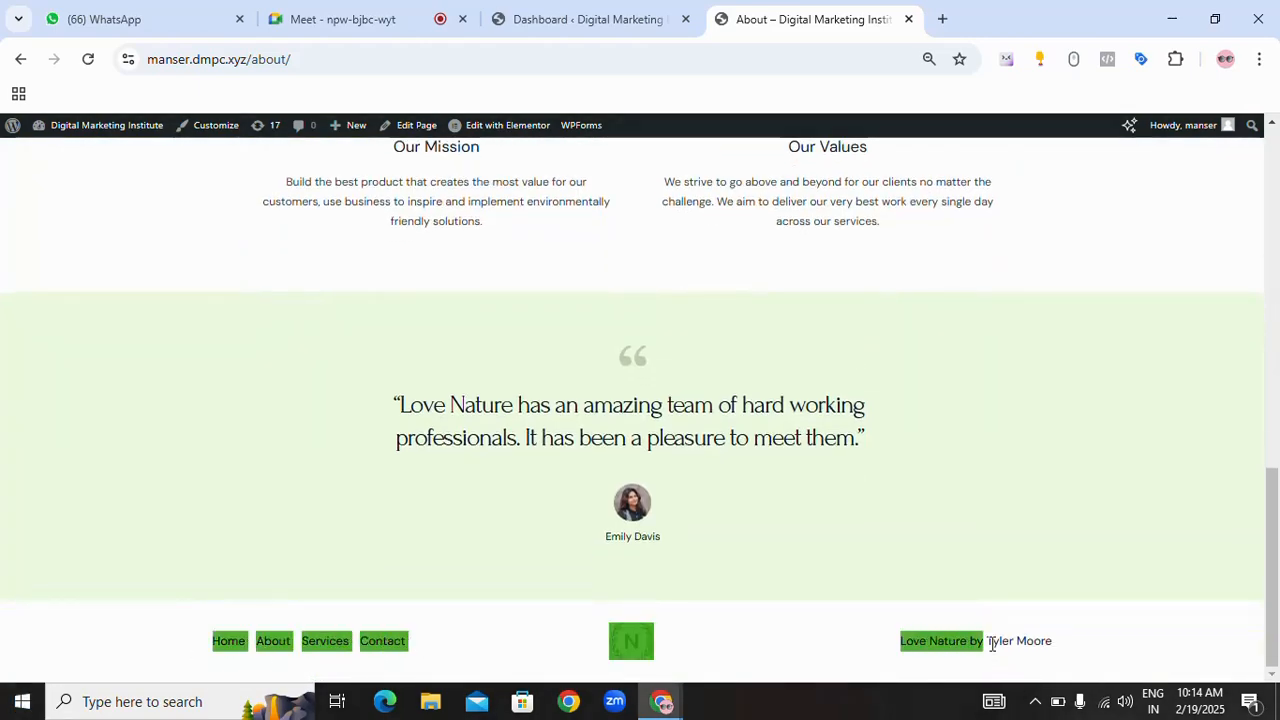
scroll(685, 488, up, 6)
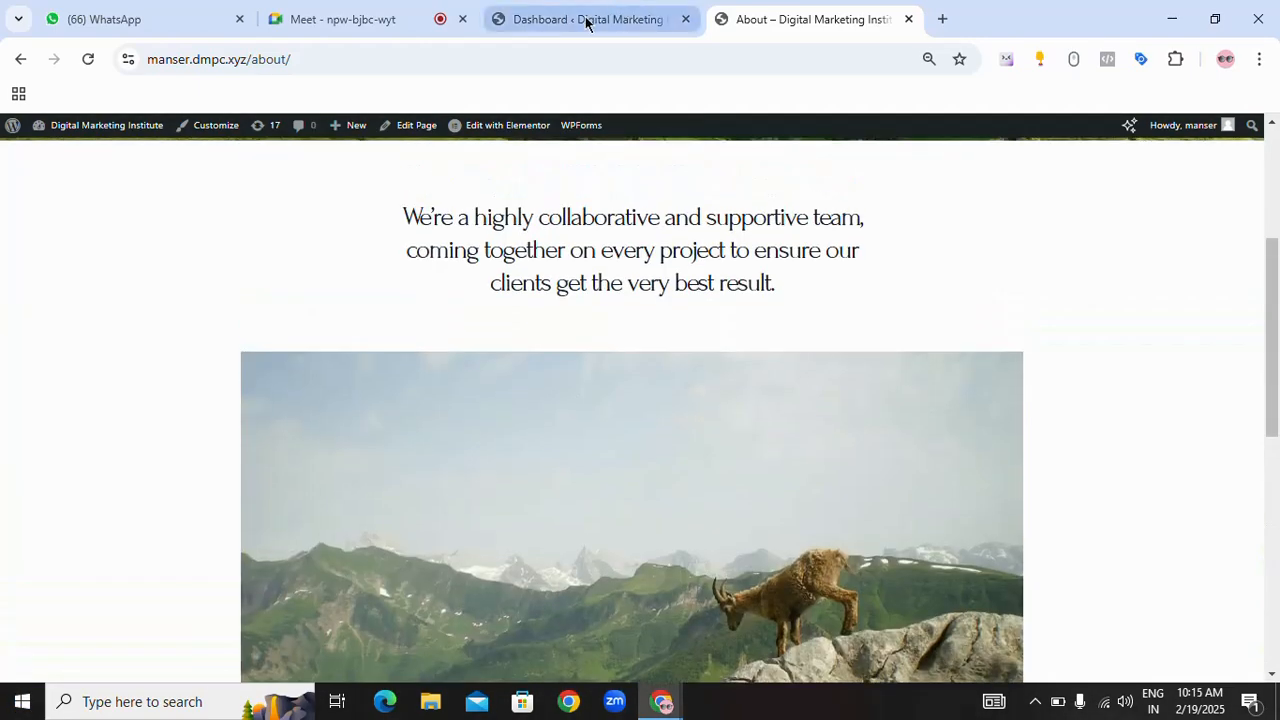
- Create a new page from the site's WordPress dashboard and bring its editor into view
click(586, 20)
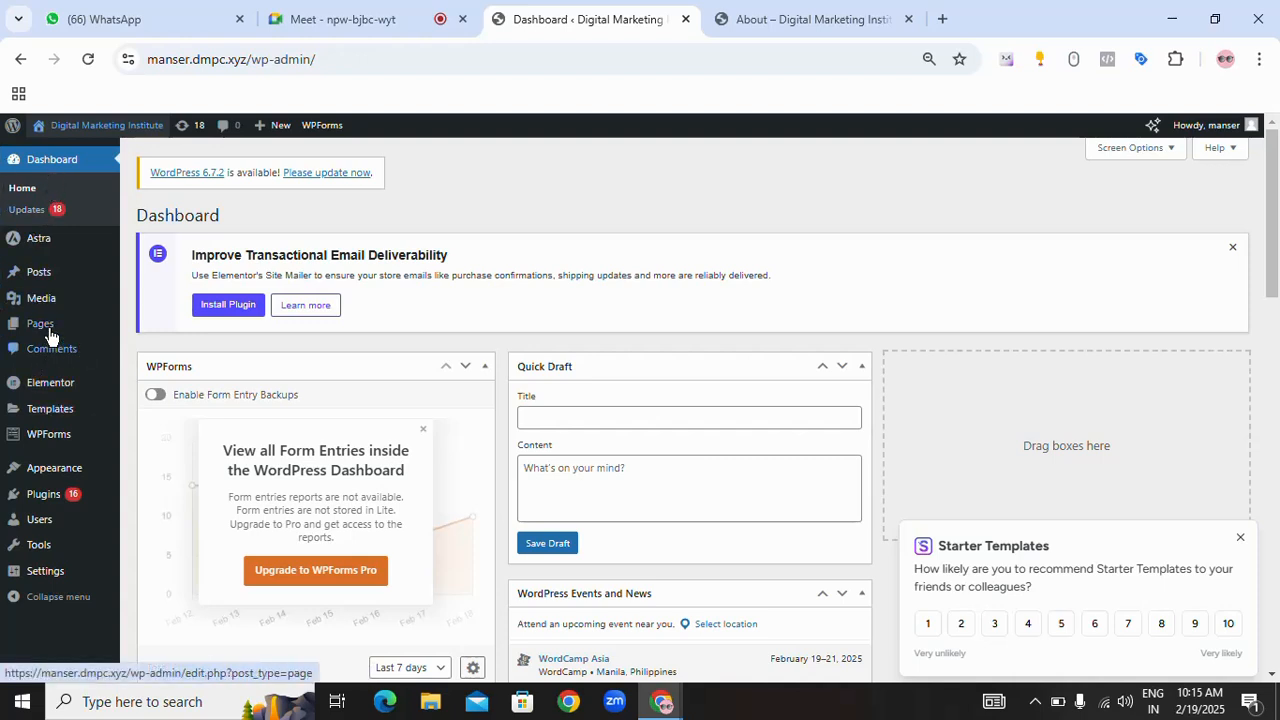
mouse_move(40, 323)
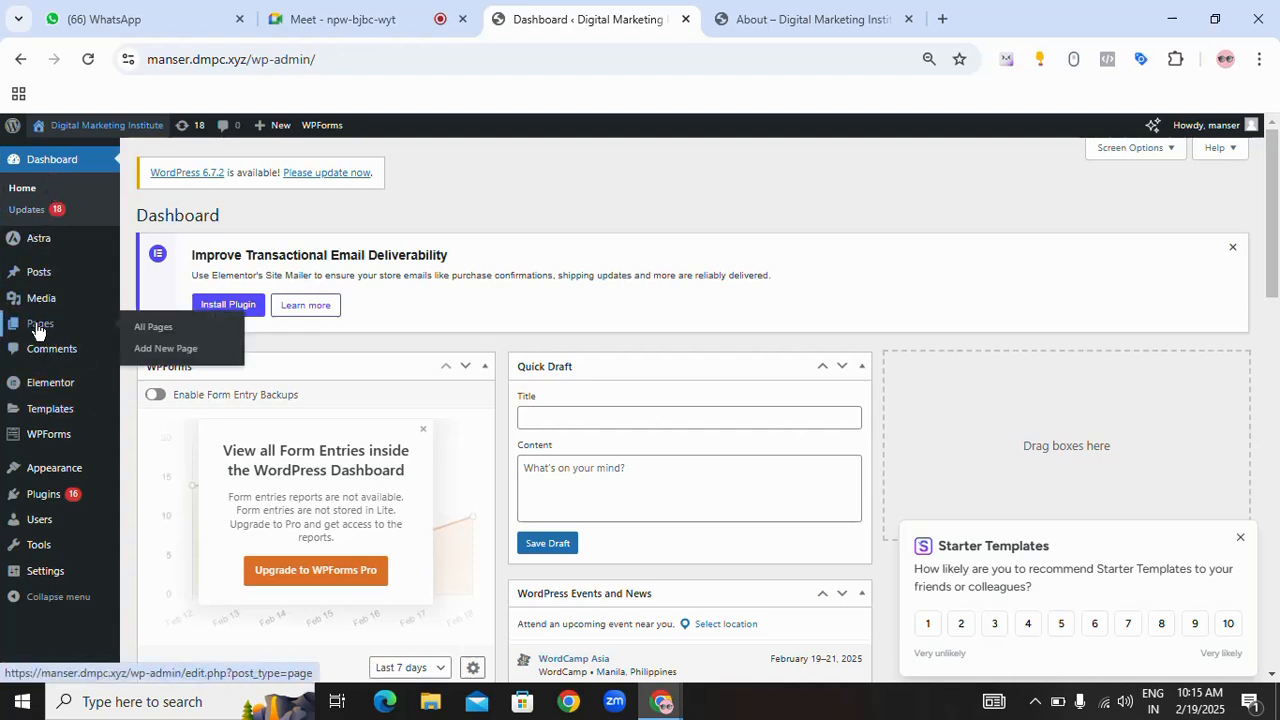
click(167, 353)
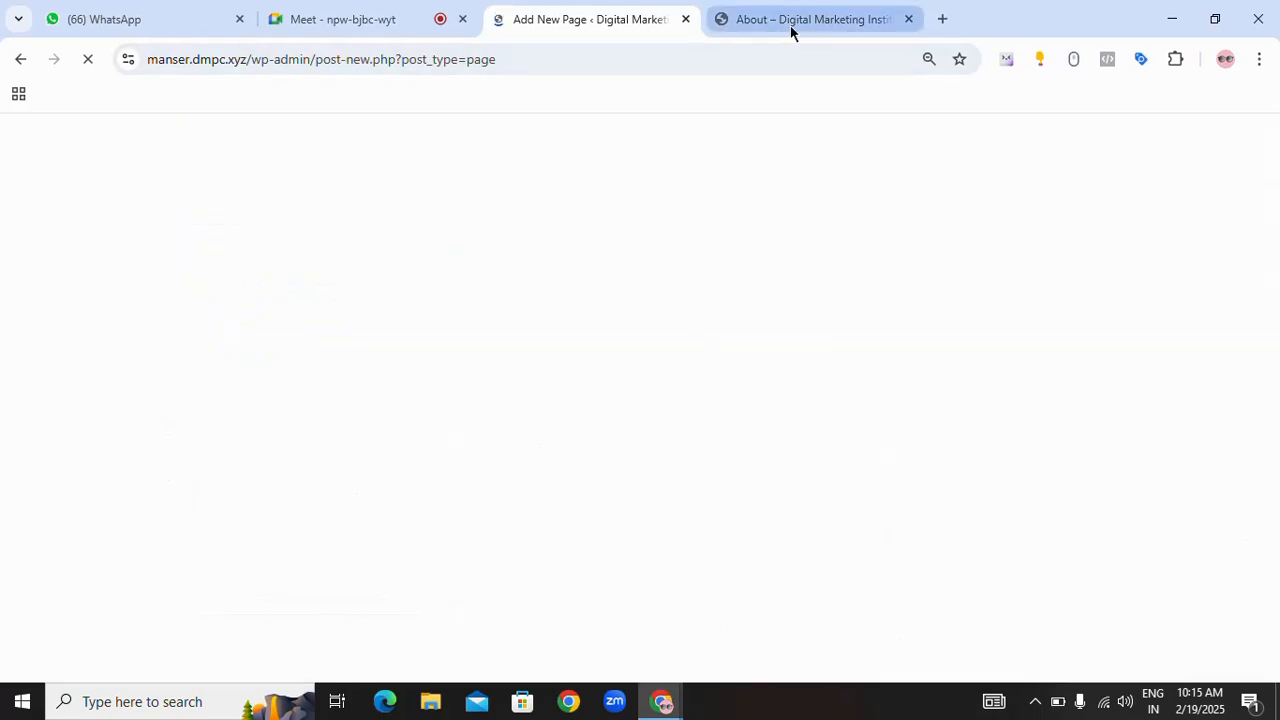
click(790, 28)
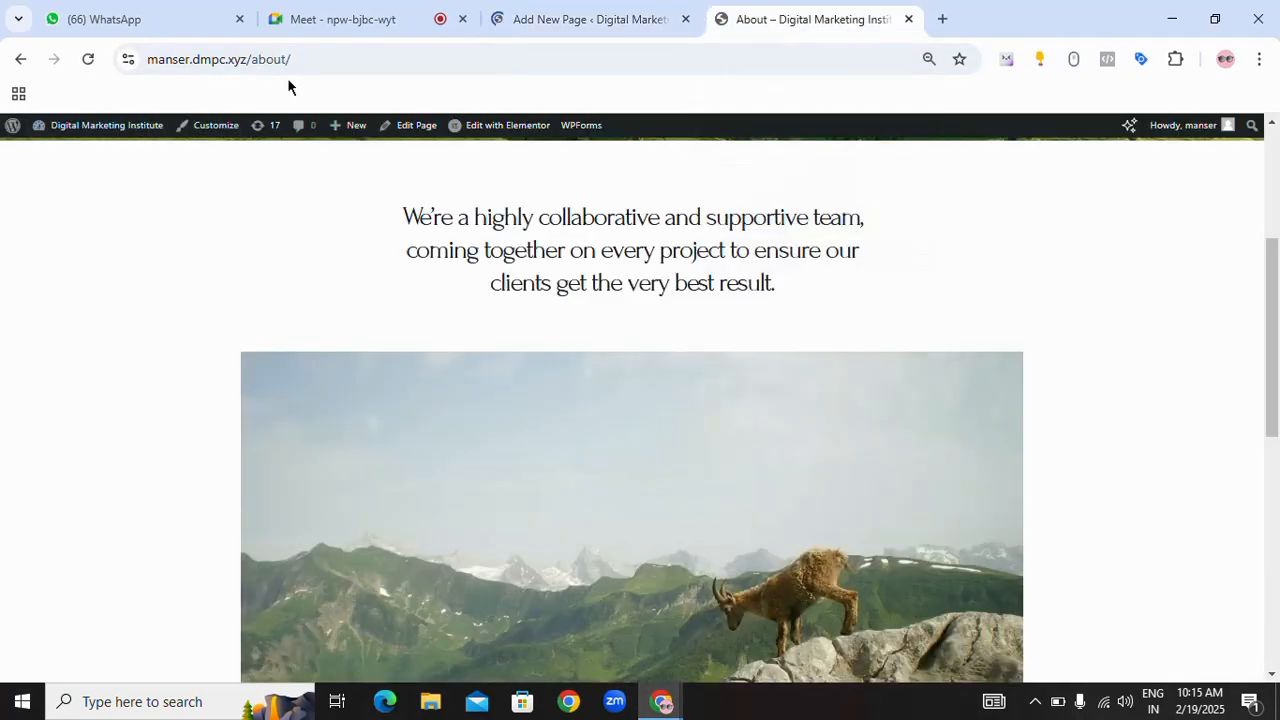
click(612, 30)
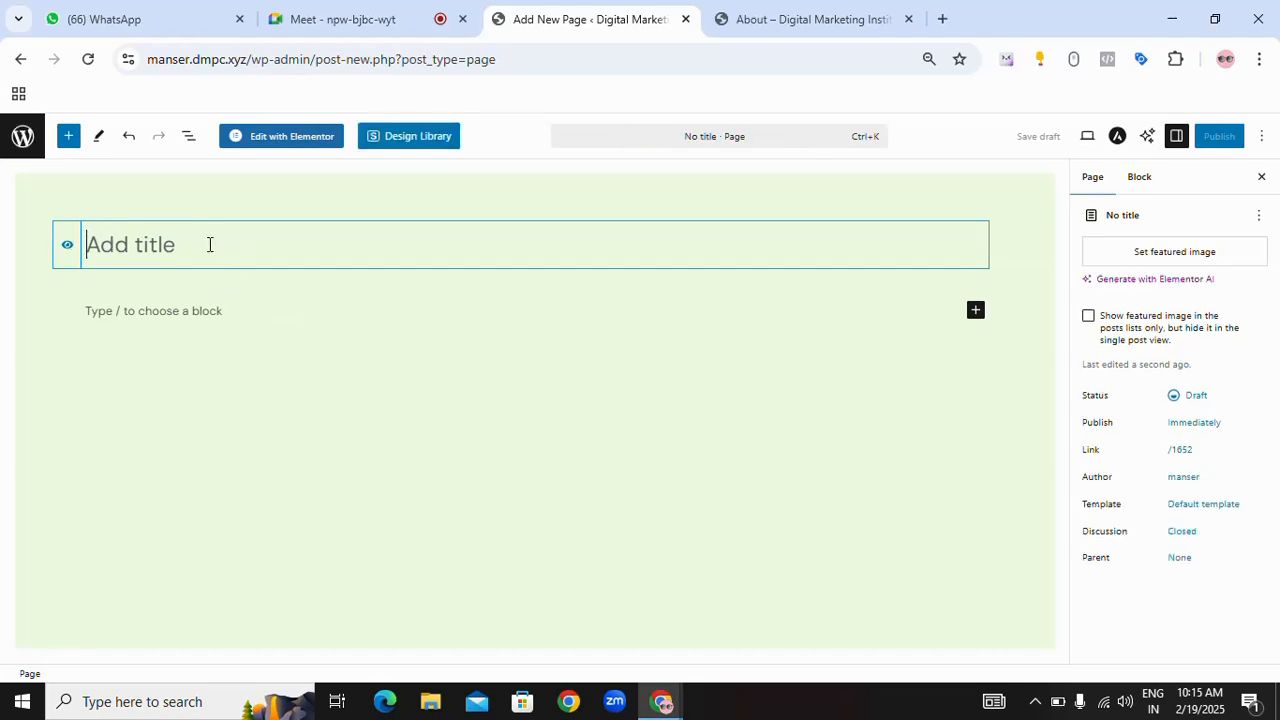
- Title the new page "About Demo" with both words capitalized
text(about demo)
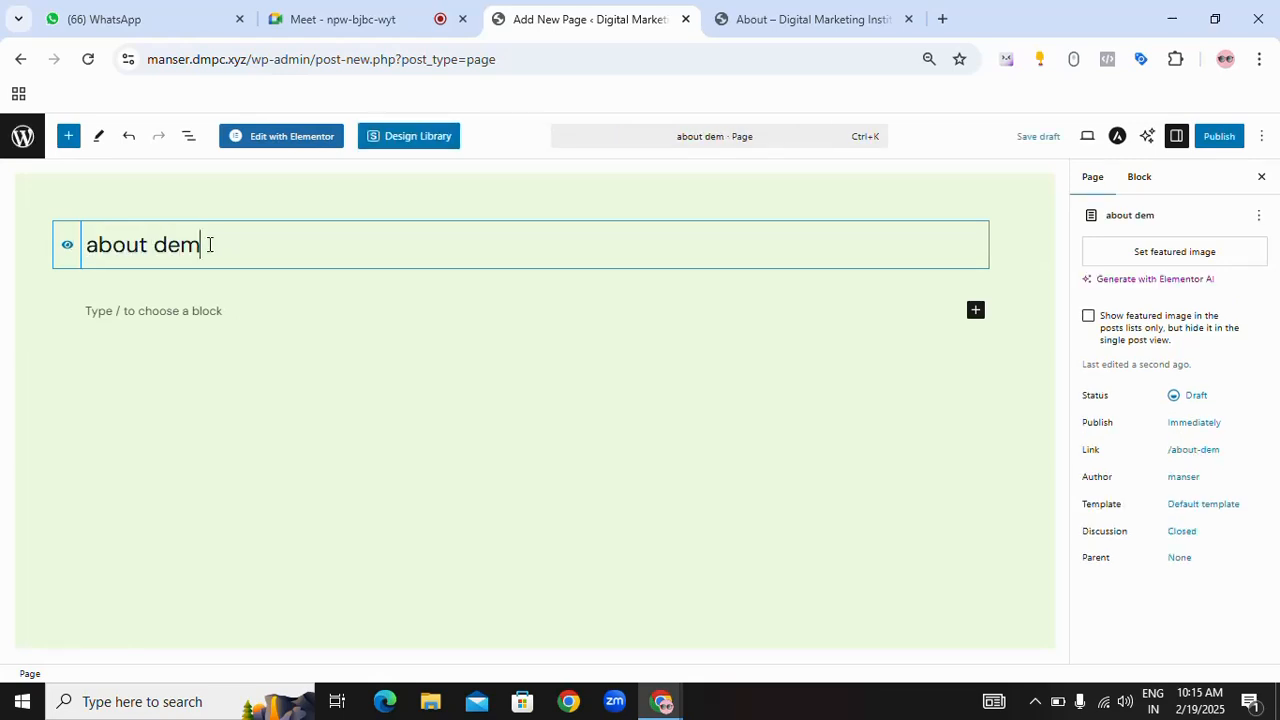
click(98, 245)
key(BackSpace)
text(A)
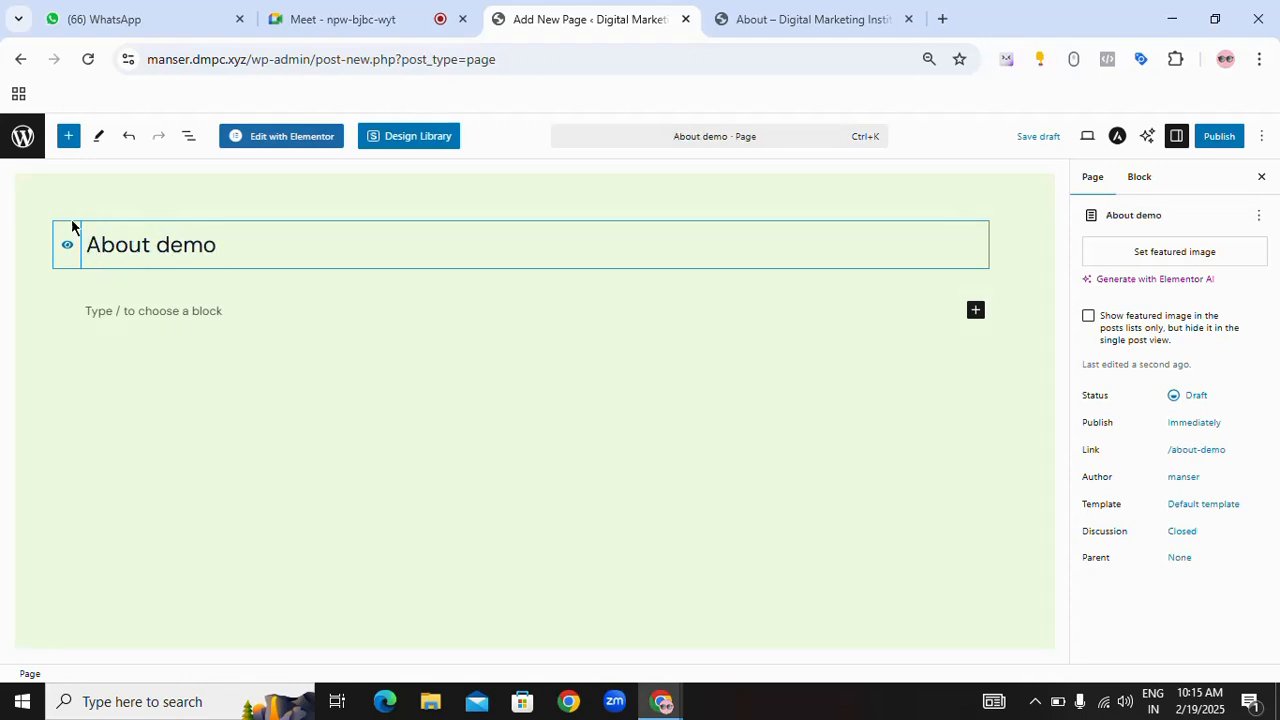
click(166, 248)
key(BackSpace)
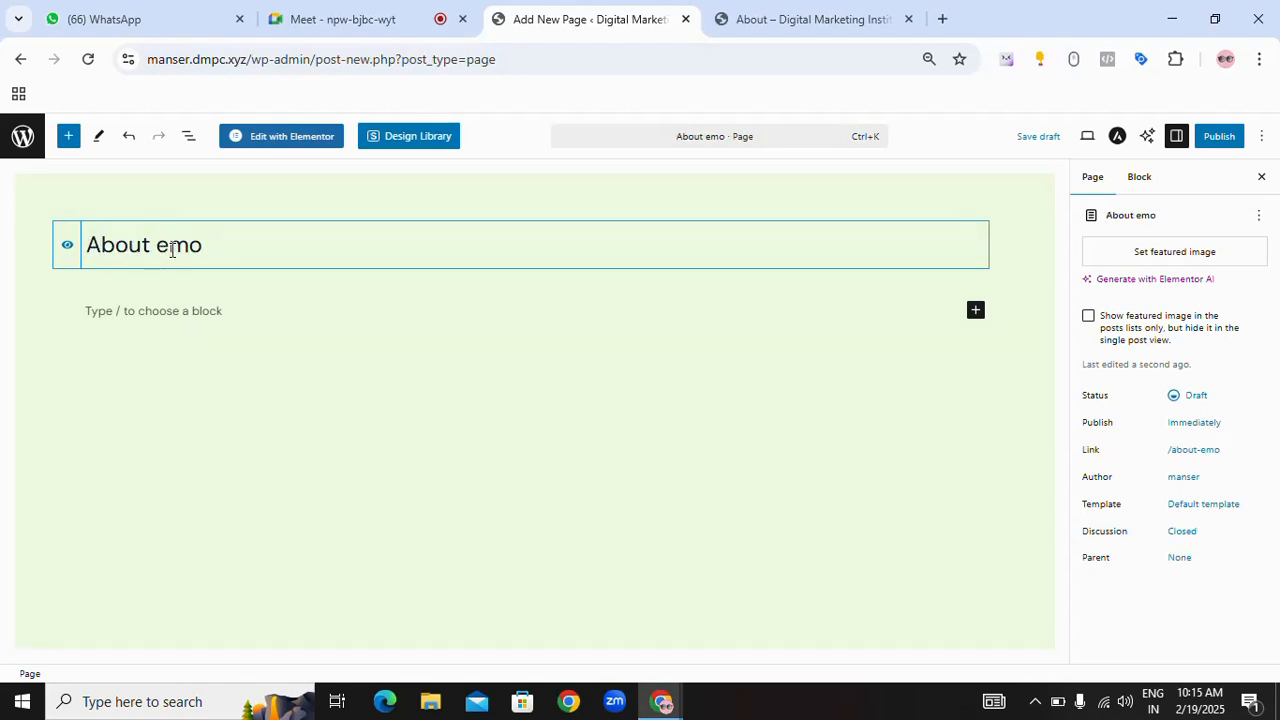
text(D)
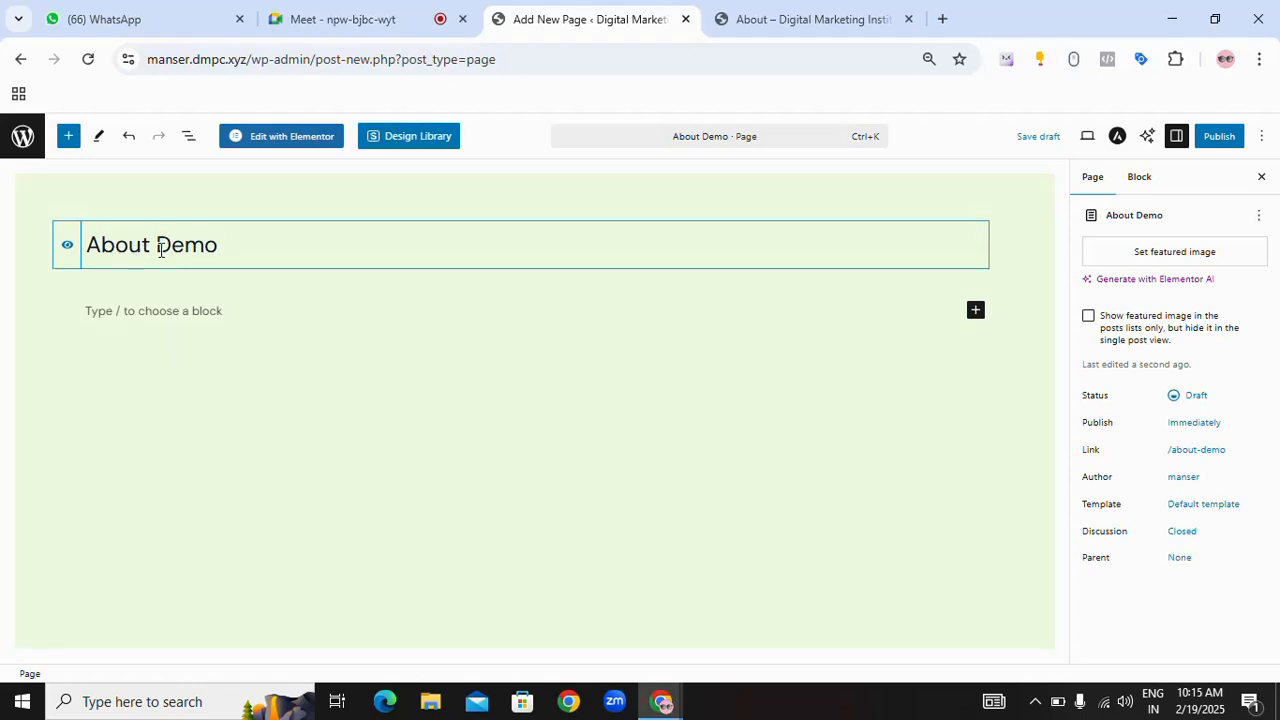
- Compare the new page's title with the existing About page's URL slug and banner heading
drag(226, 245, 86, 245)
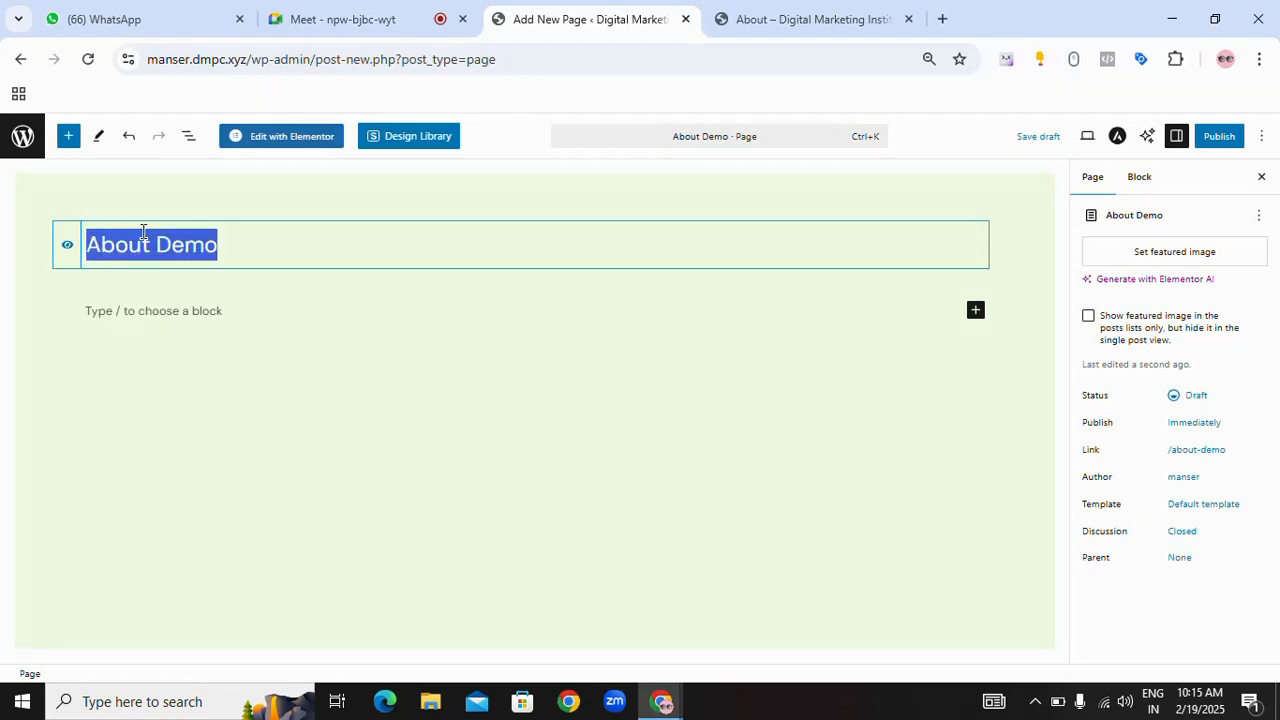
click(816, 30)
double_click(252, 62)
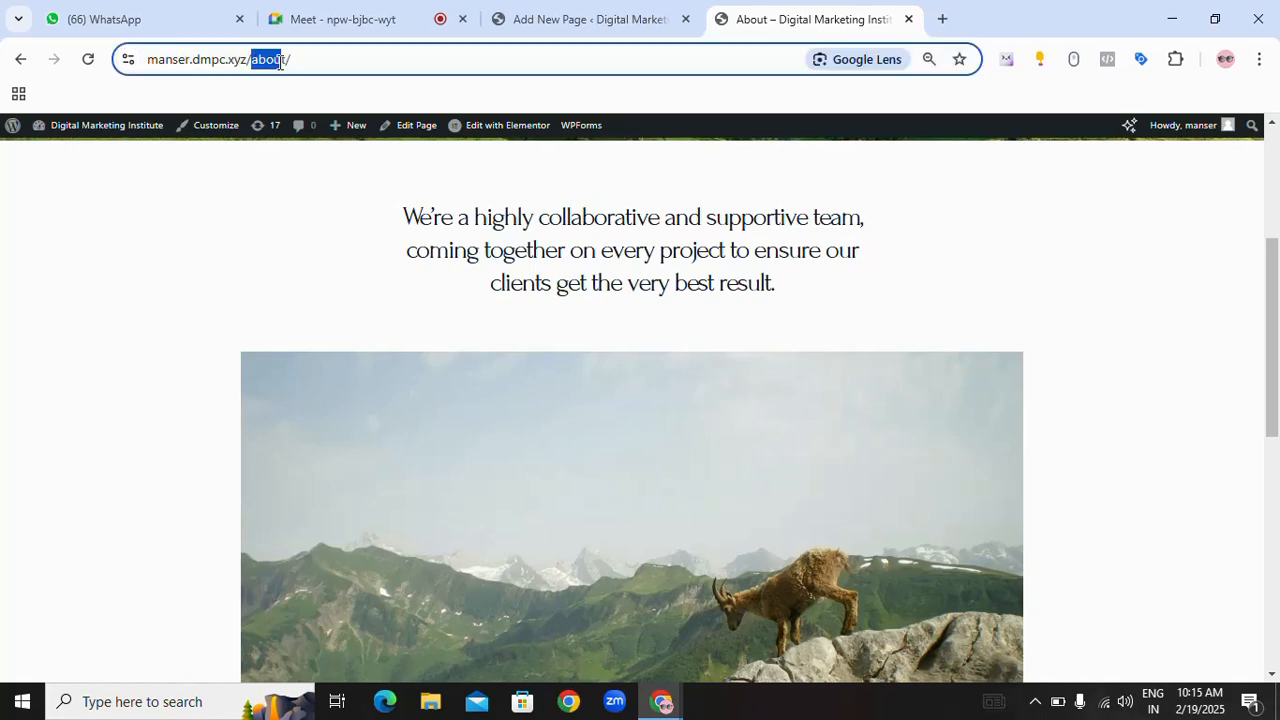
scroll(527, 287, up, 3)
drag(528, 296, 738, 292)
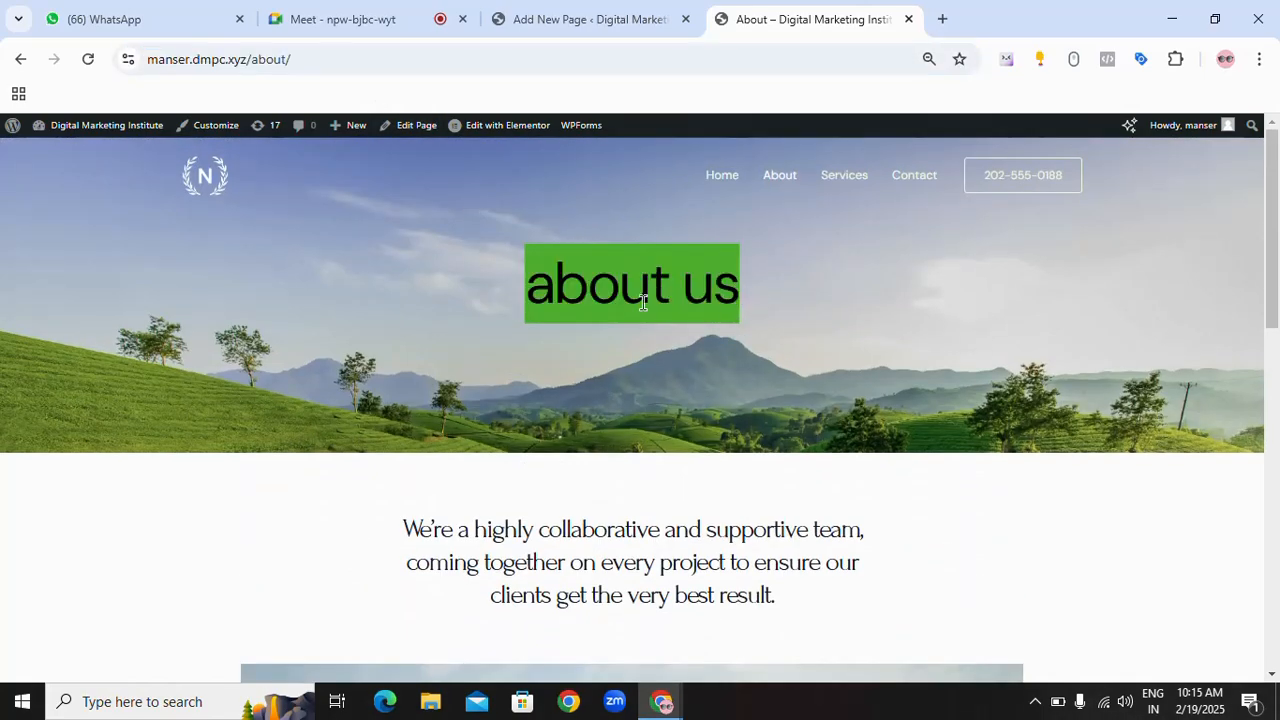
click(717, 334)
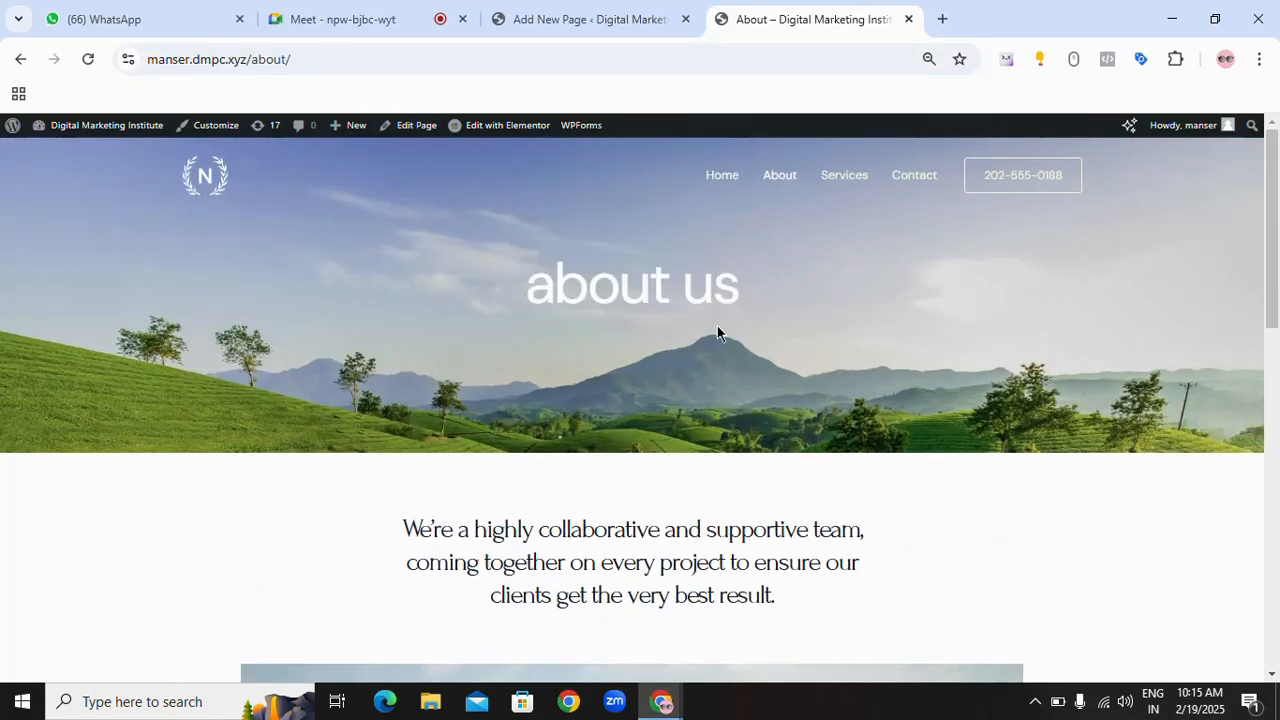
click(558, 19)
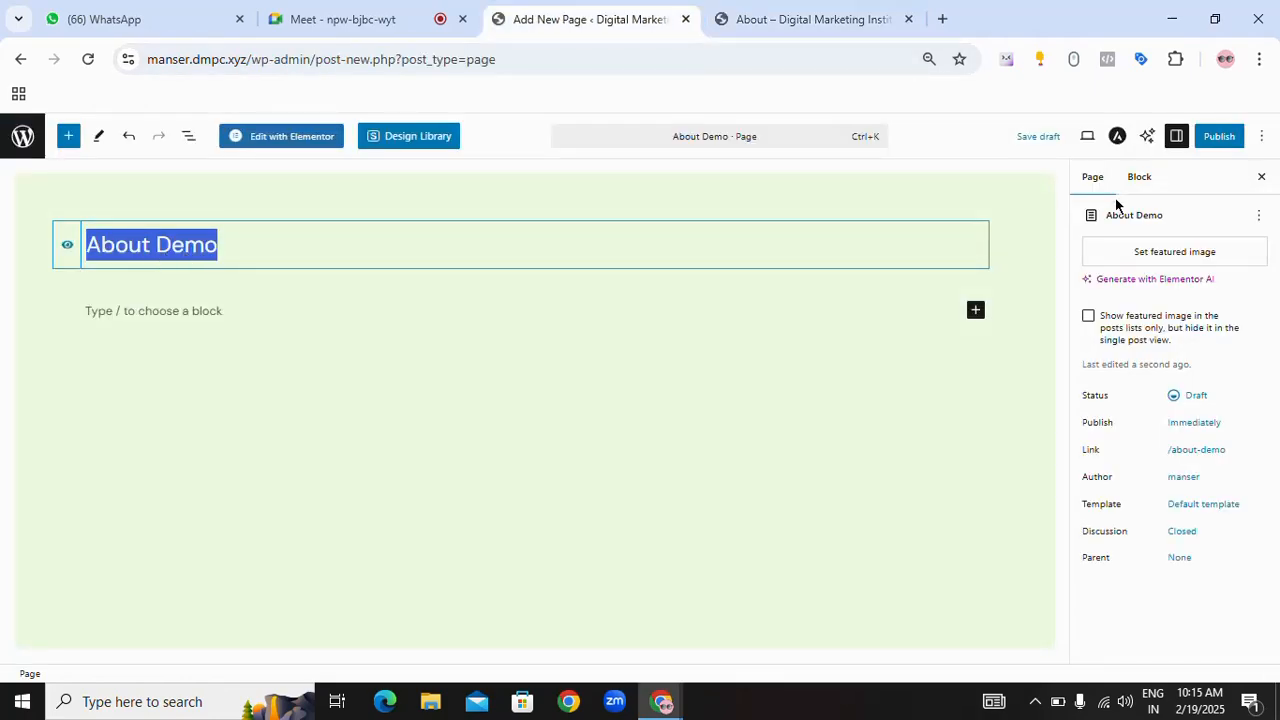
- Publish the About Demo page immediately with public visibility
click(431, 215)
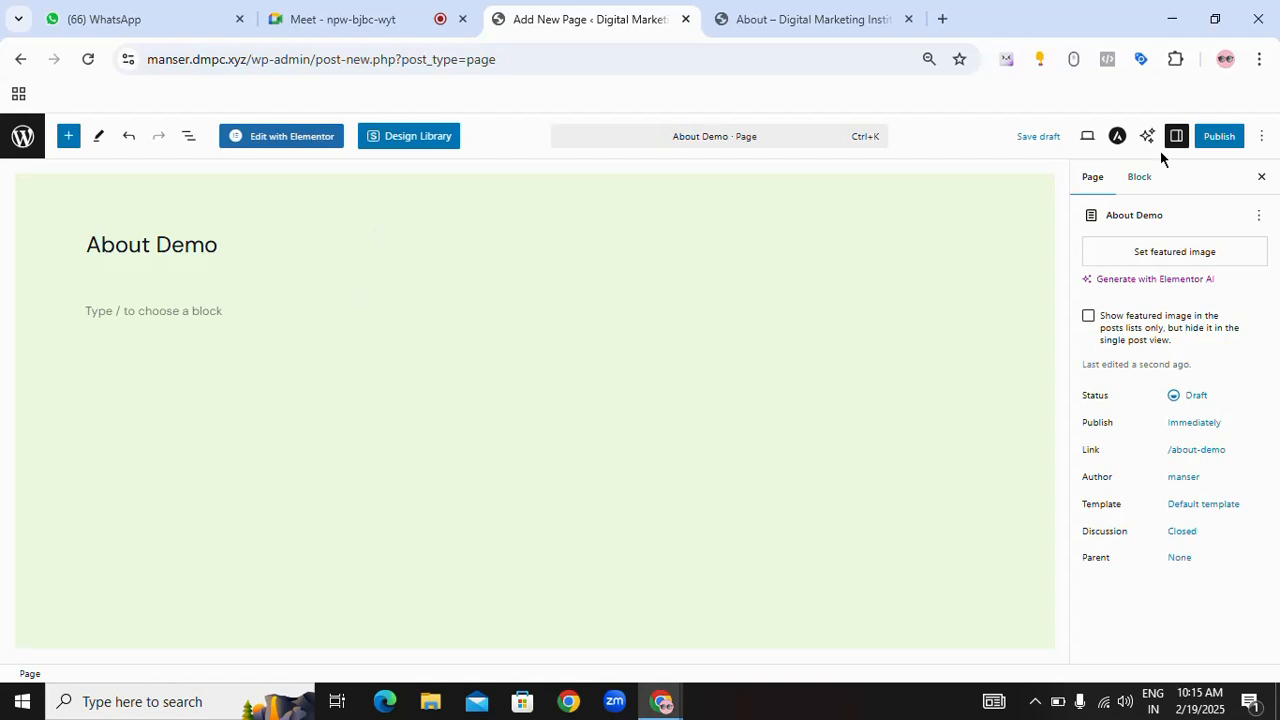
click(1234, 142)
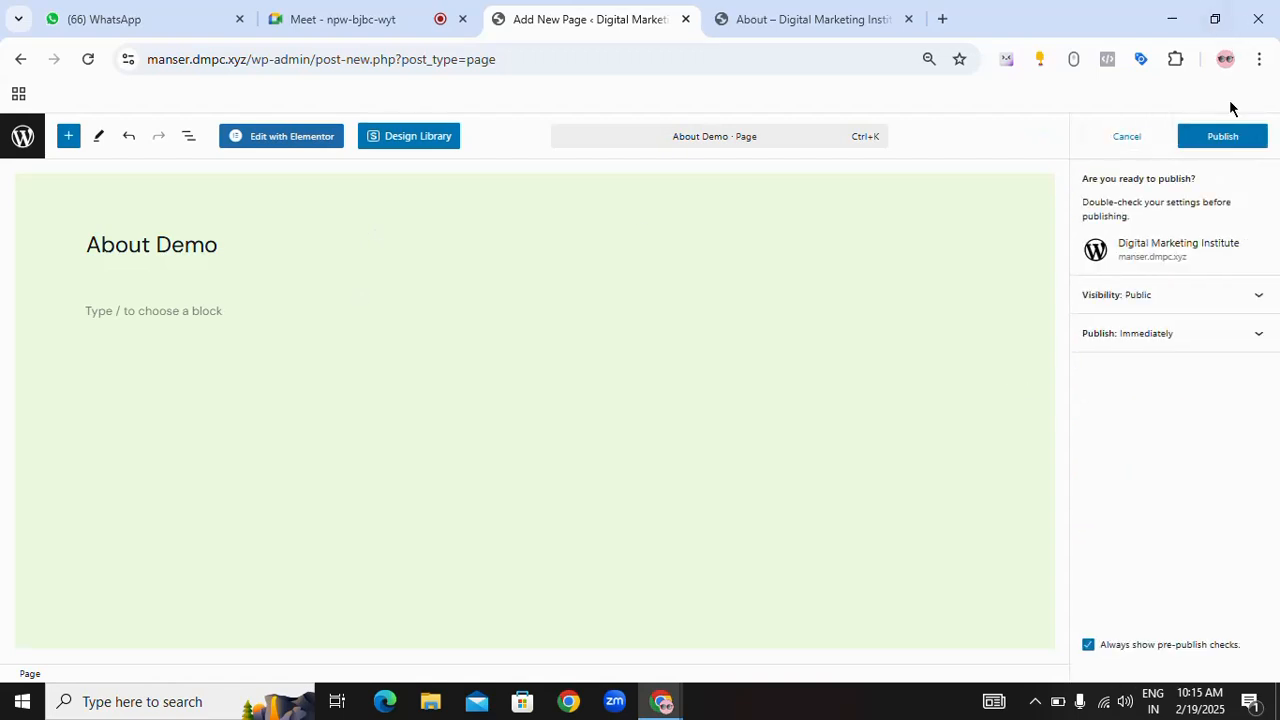
click(1226, 142)
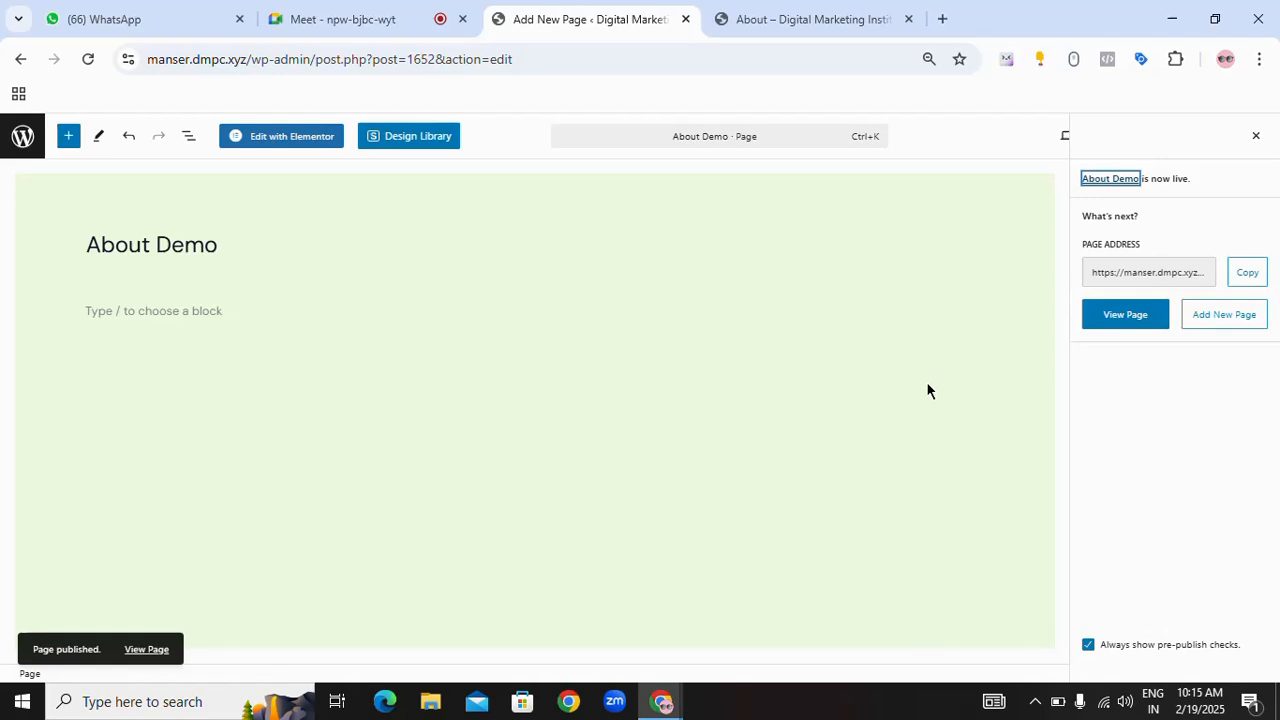
- View the published About Demo page on the live site and check the slug in its address
click(140, 652)
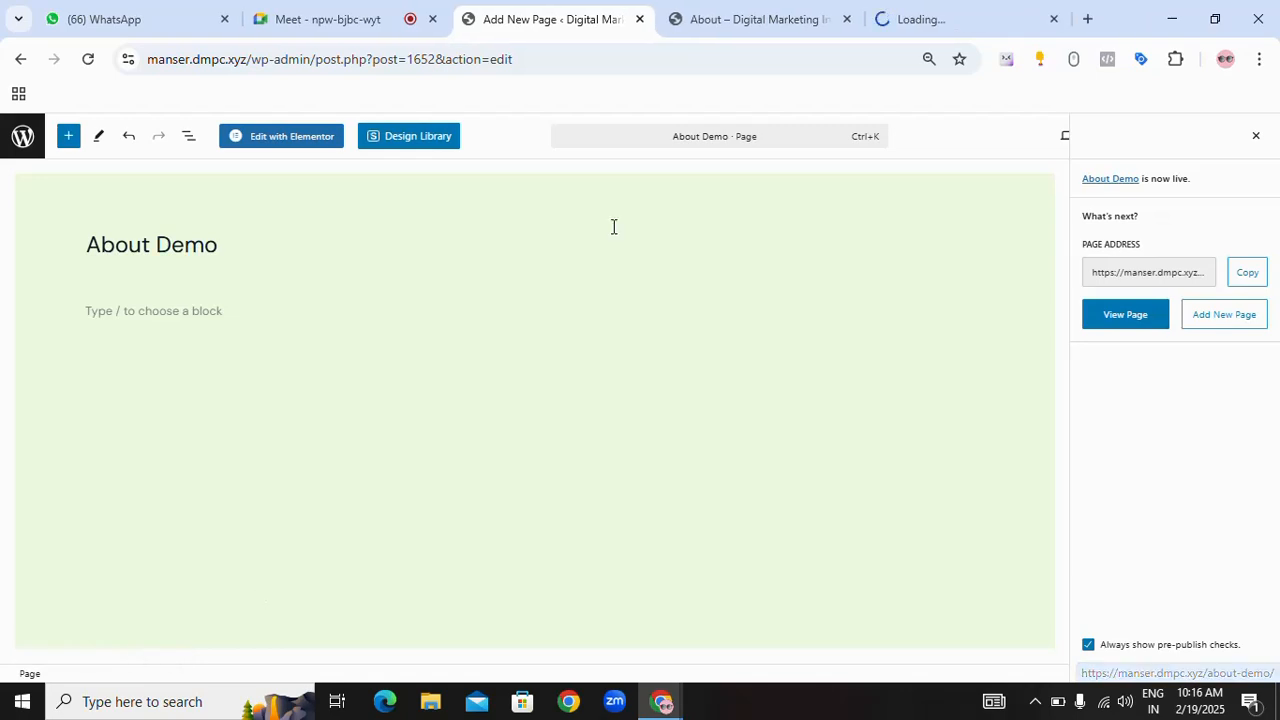
click(920, 28)
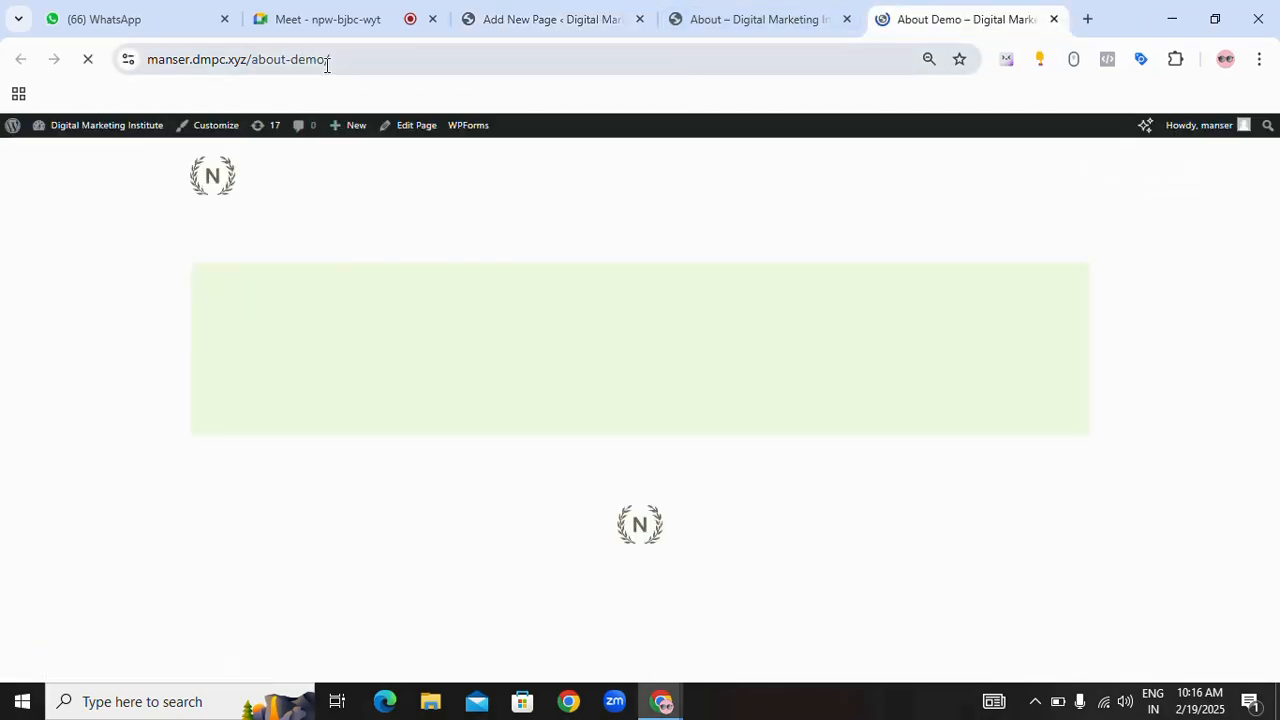
drag(330, 59, 248, 59)
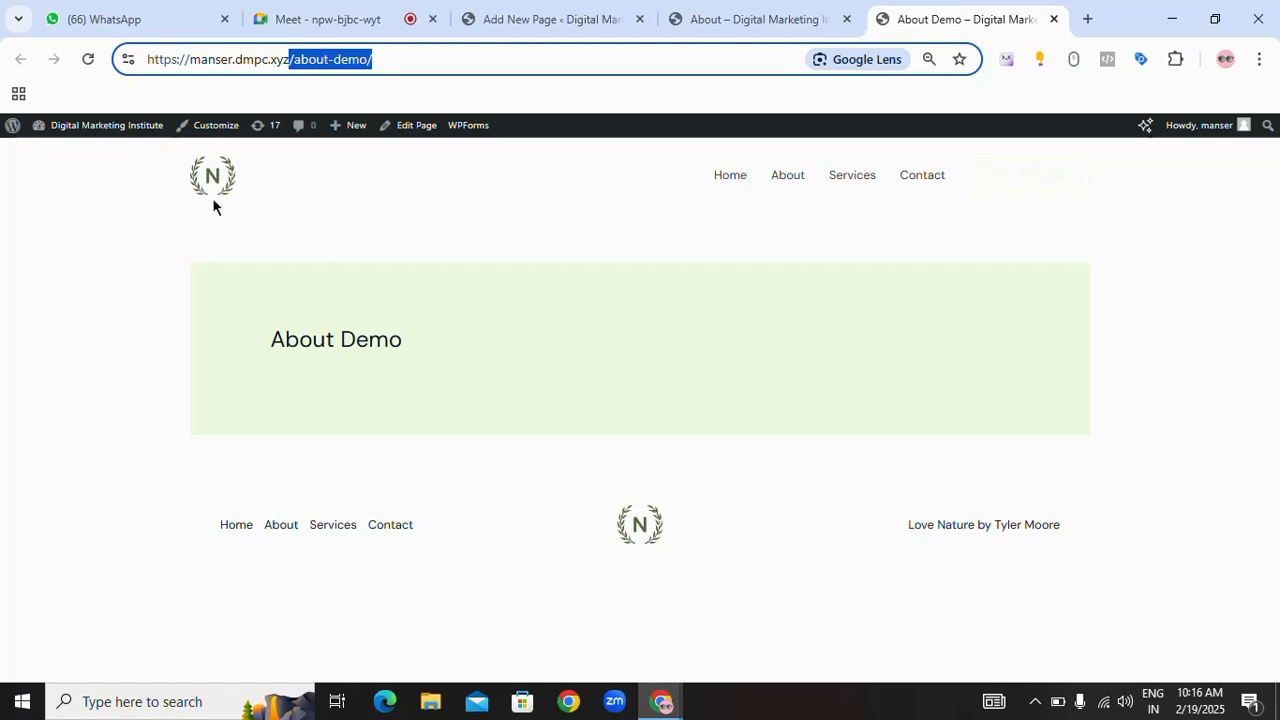
- Examine the header, title and footer of the live About Demo page and compare them with the existing About page
drag(173, 169, 1144, 181)
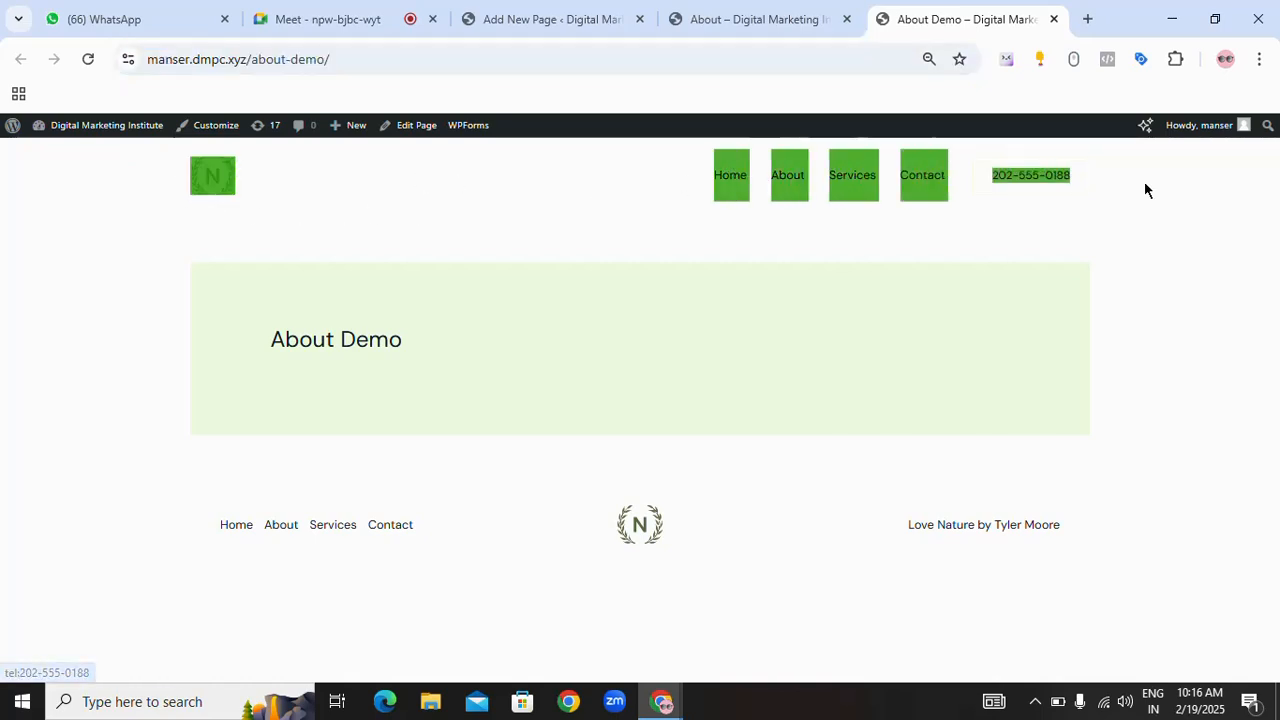
drag(172, 531, 1140, 527)
drag(183, 322, 661, 387)
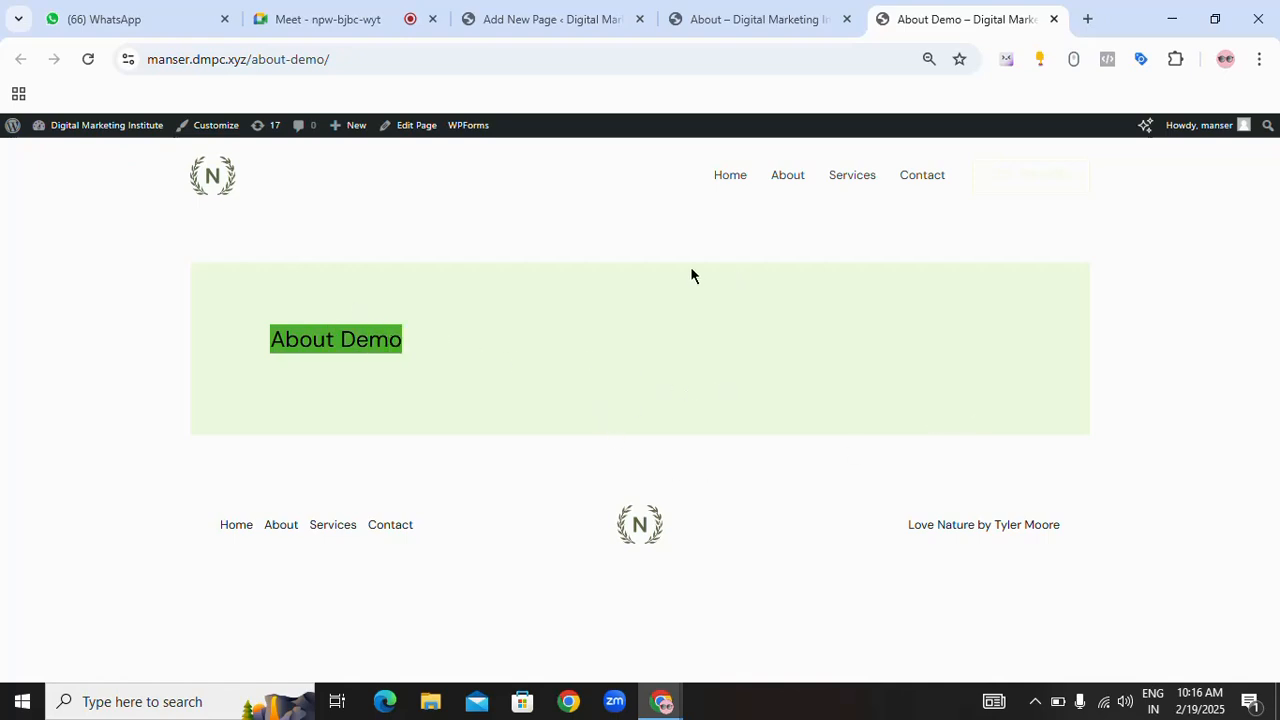
click(772, 19)
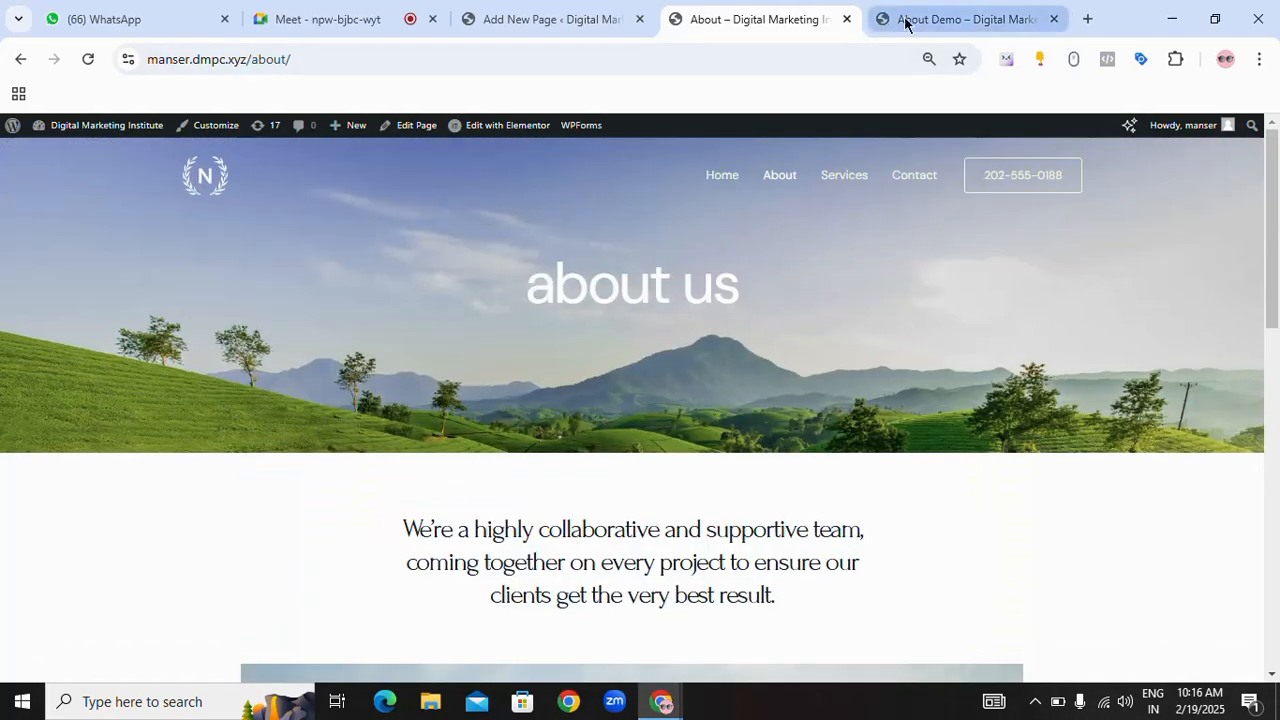
click(905, 22)
click(768, 20)
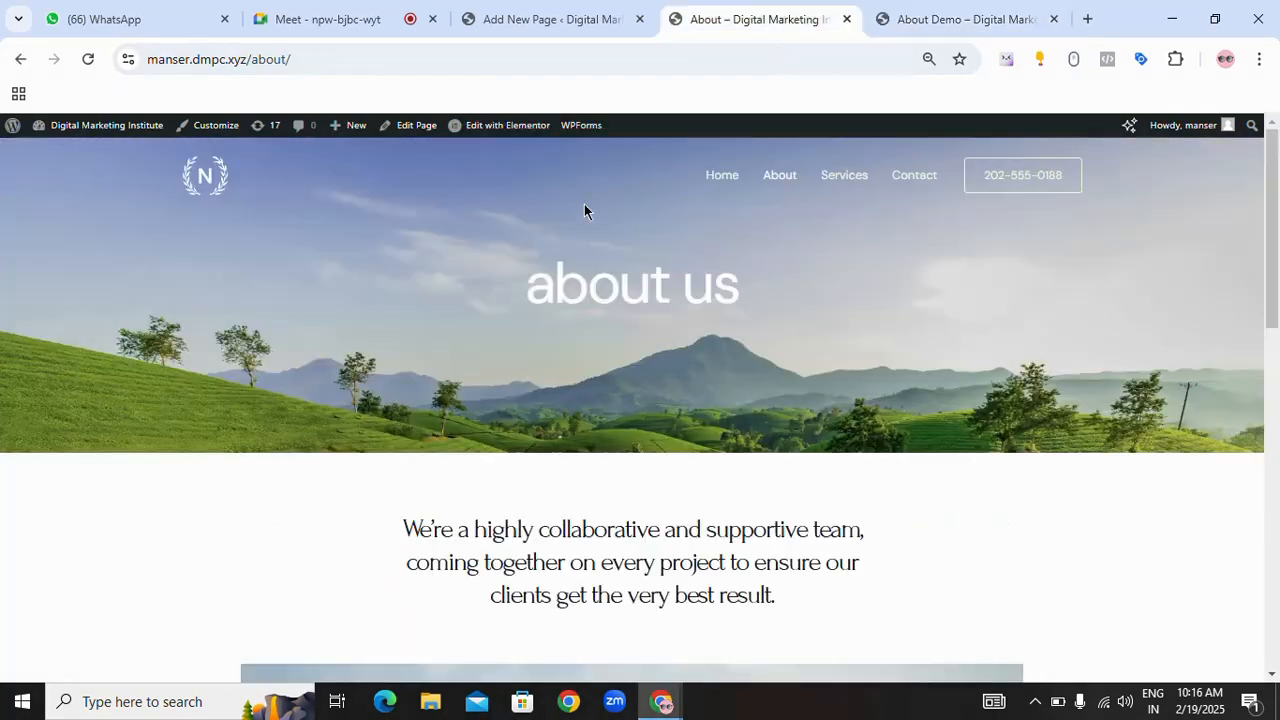
click(961, 30)
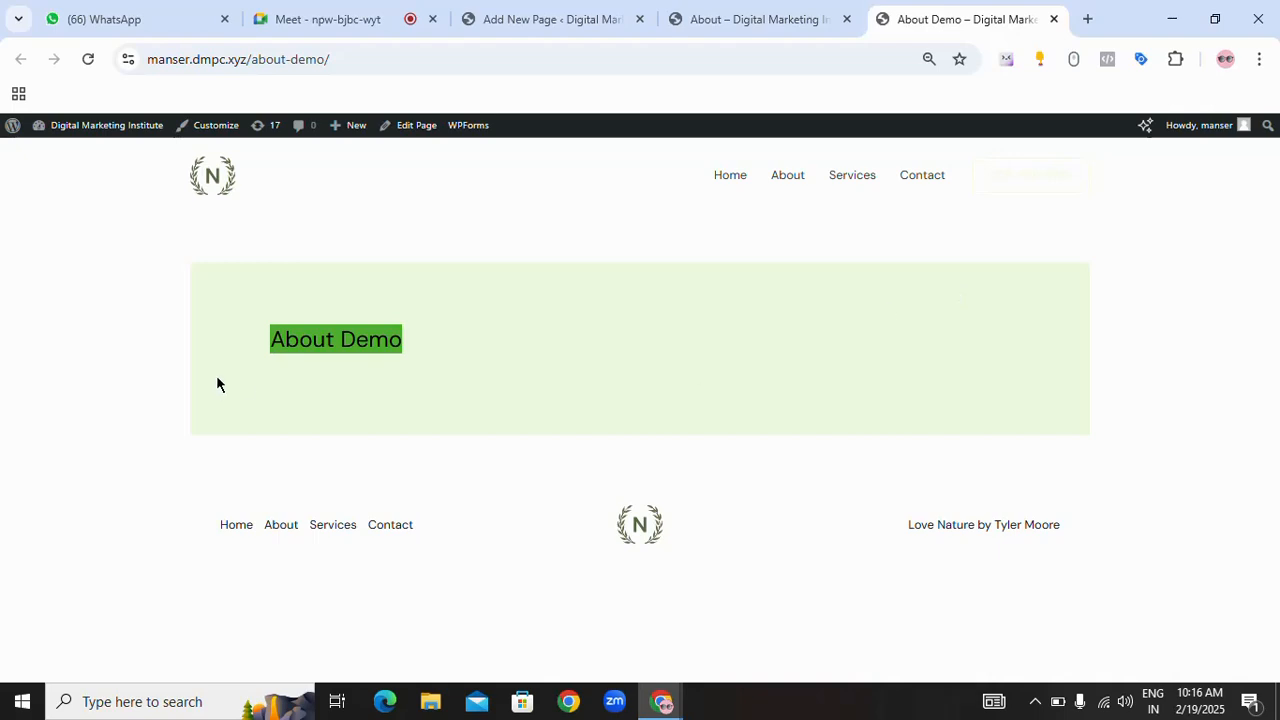
drag(243, 337, 404, 345)
- Hide the page title of About Demo in the editor, save the page and reload its live view
click(526, 28)
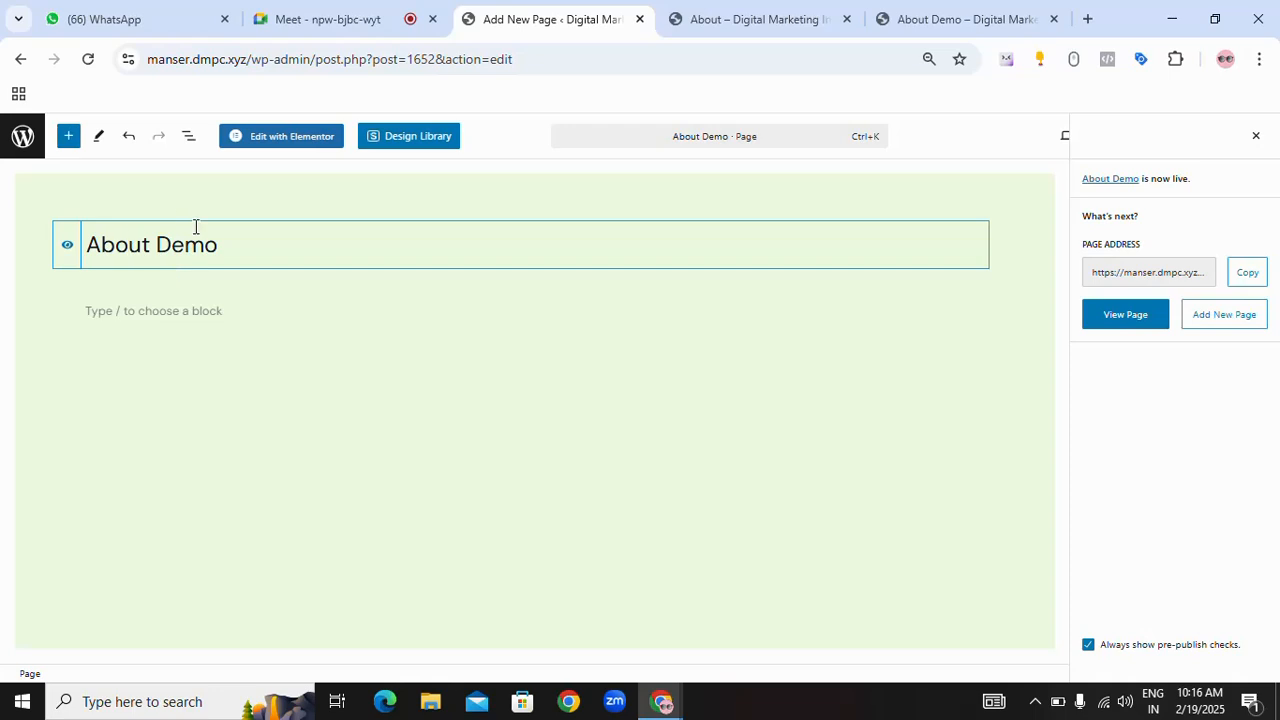
click(67, 250)
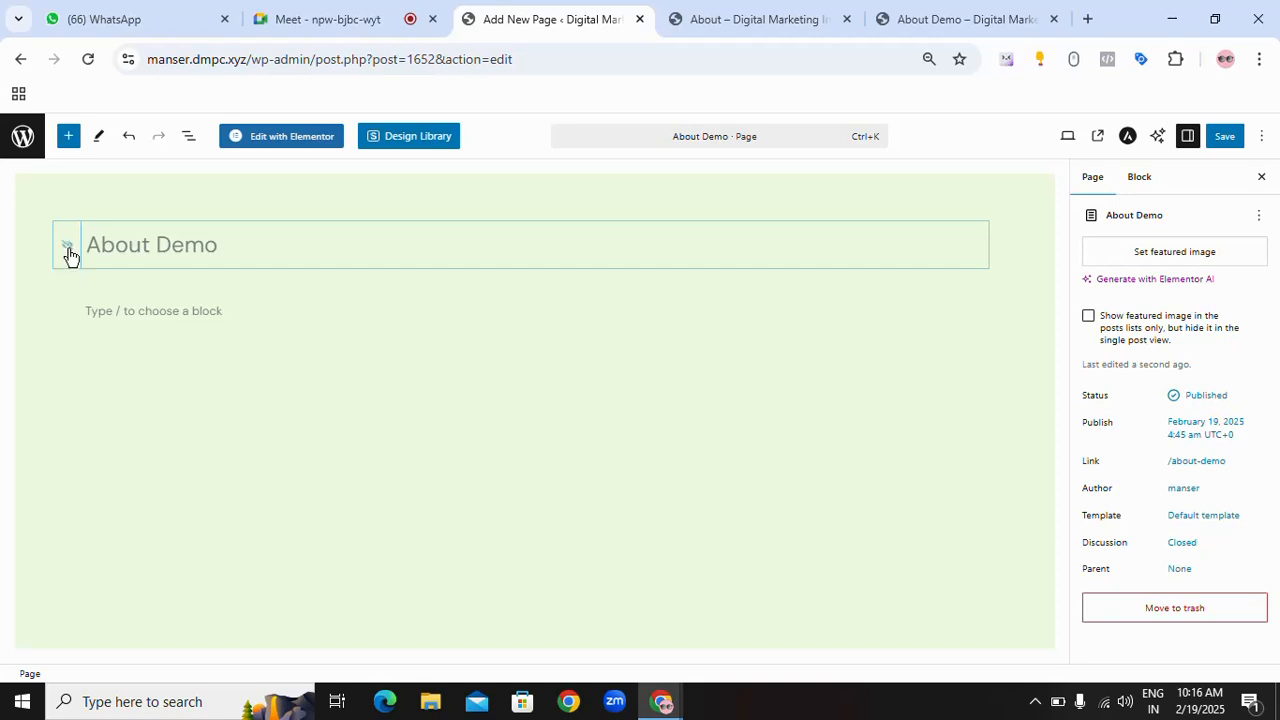
click(1221, 141)
click(973, 17)
click(89, 61)
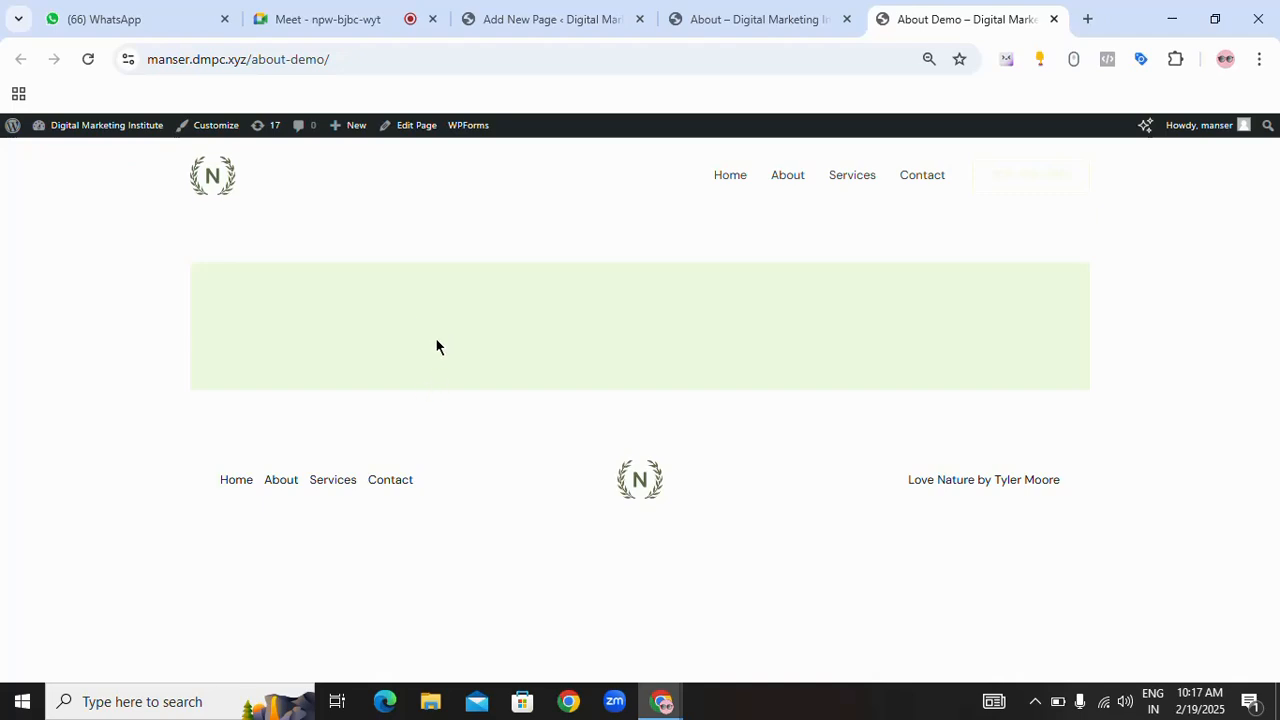
- Set the About Demo page's Astra container layout to Full Width, save it and reload the live page
click(777, 20)
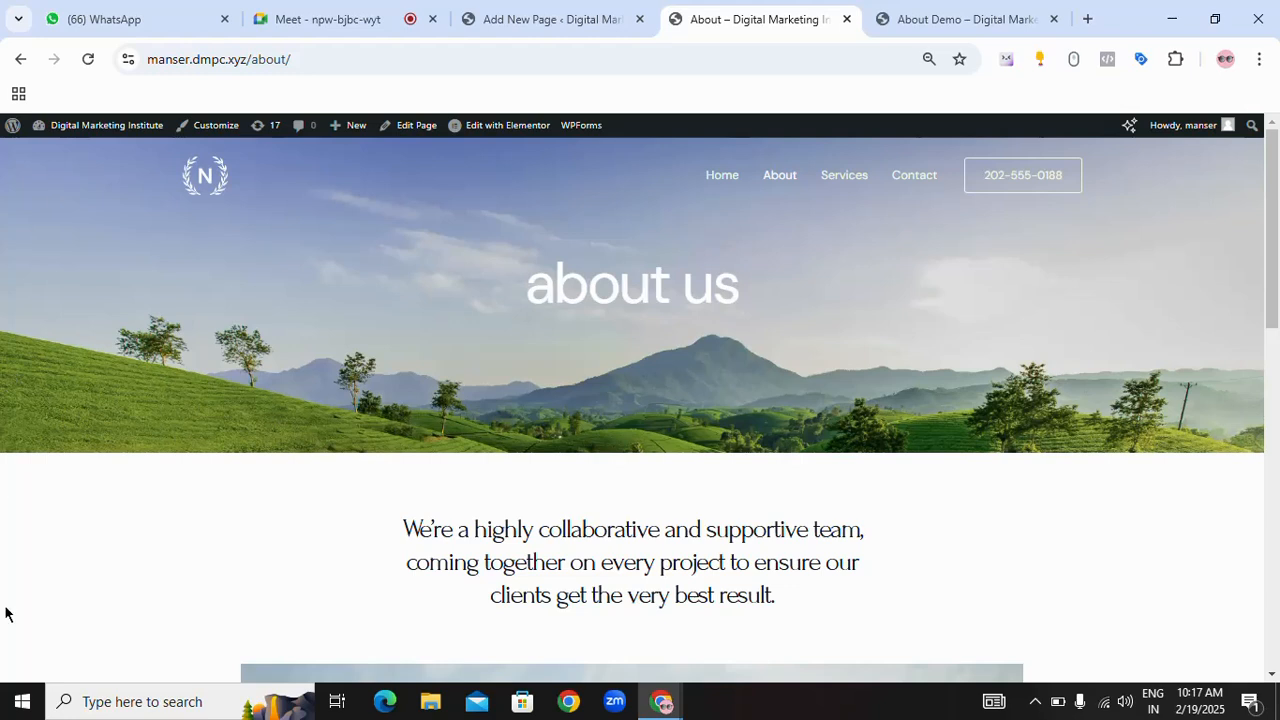
click(547, 22)
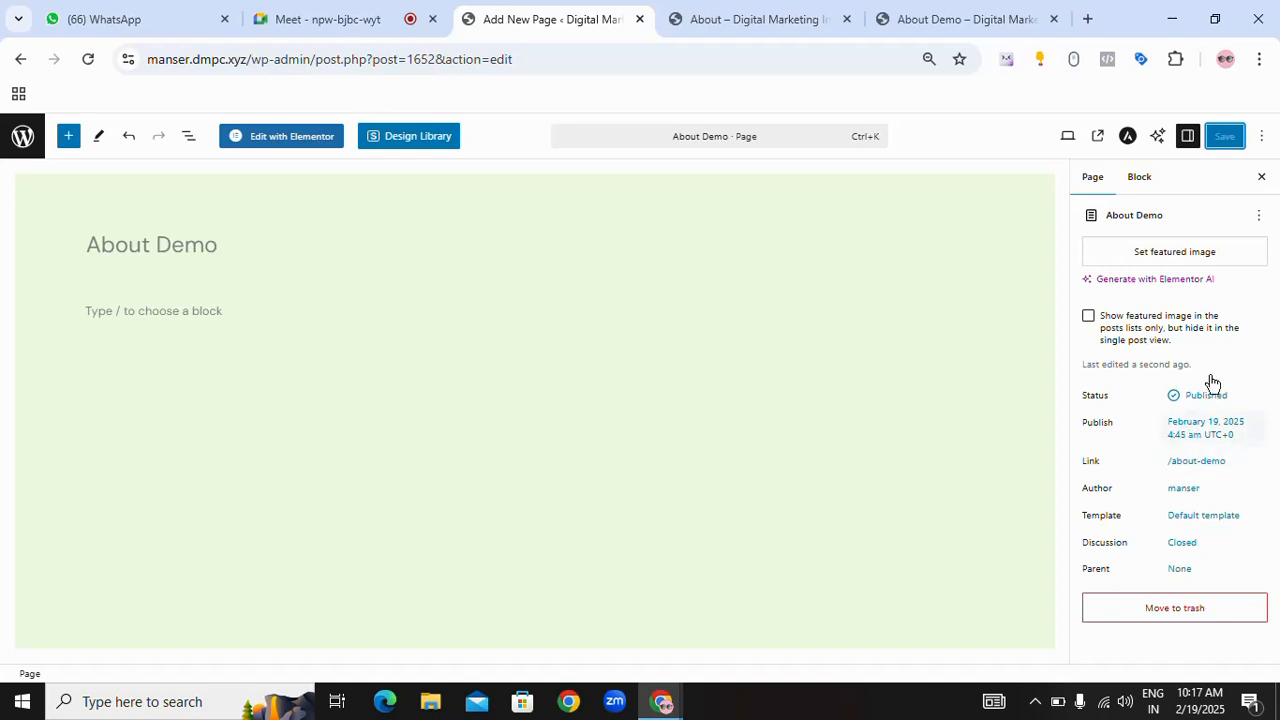
click(1262, 179)
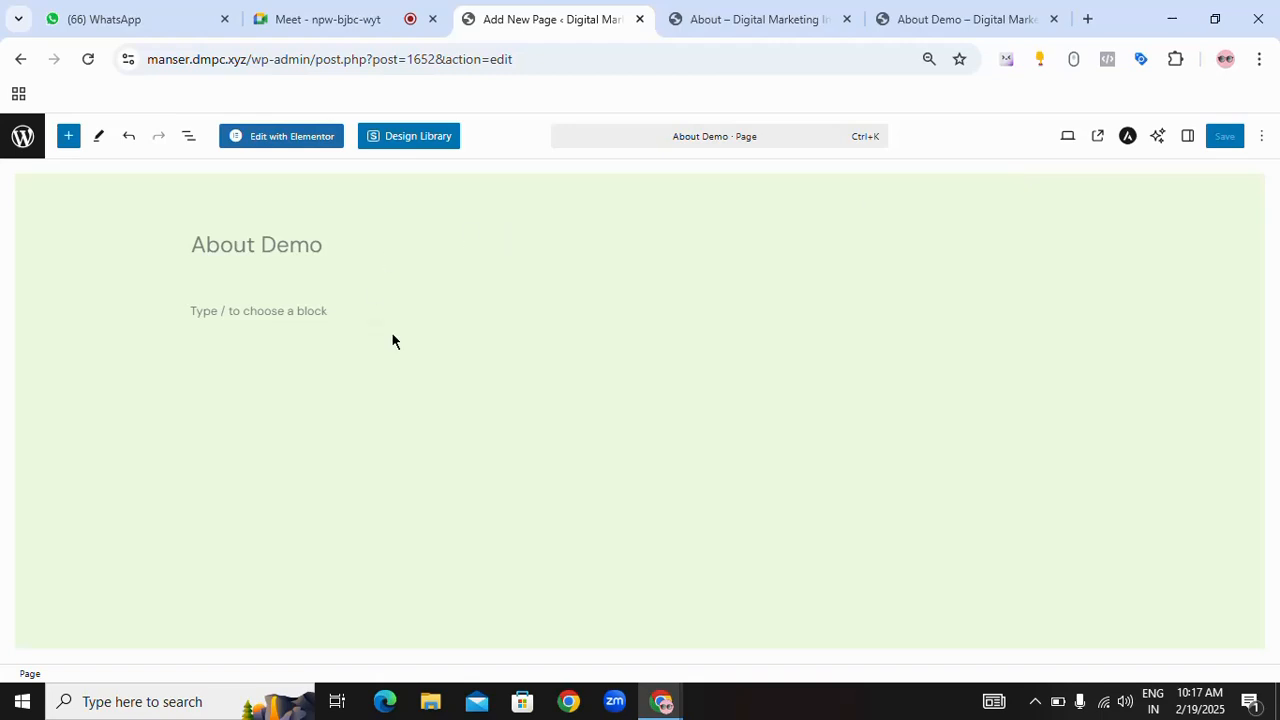
click(1127, 139)
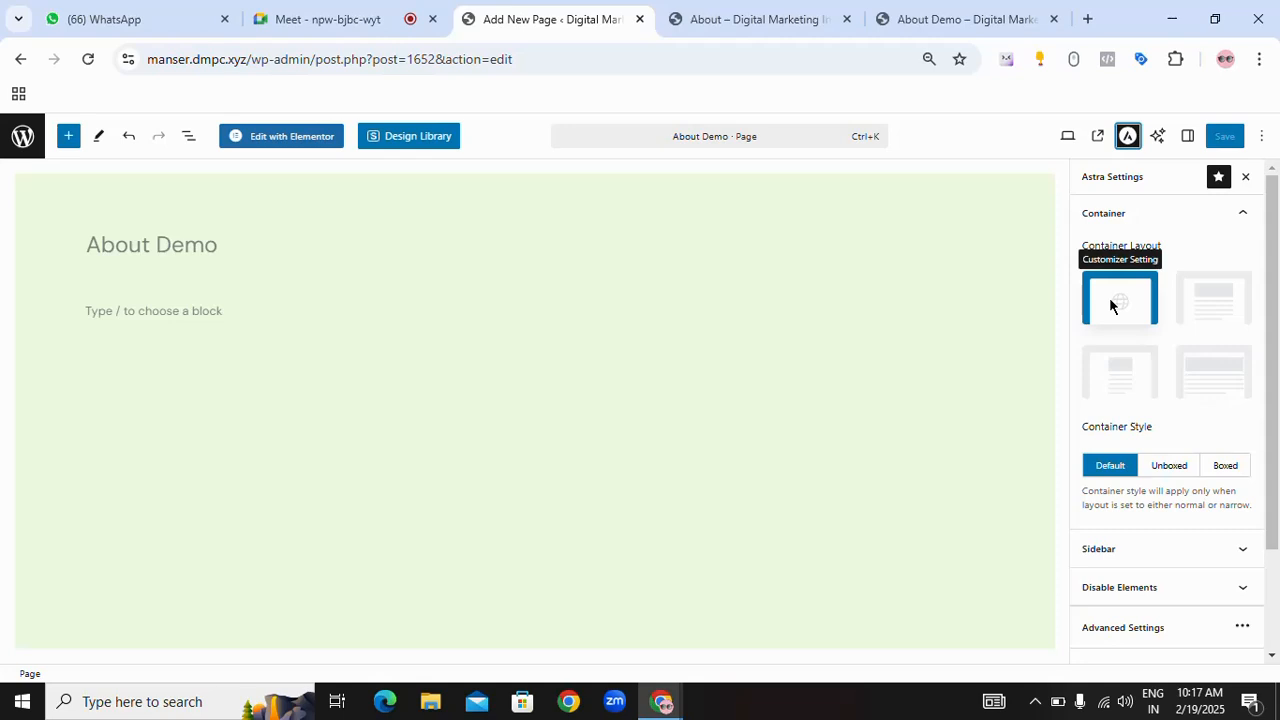
click(1239, 374)
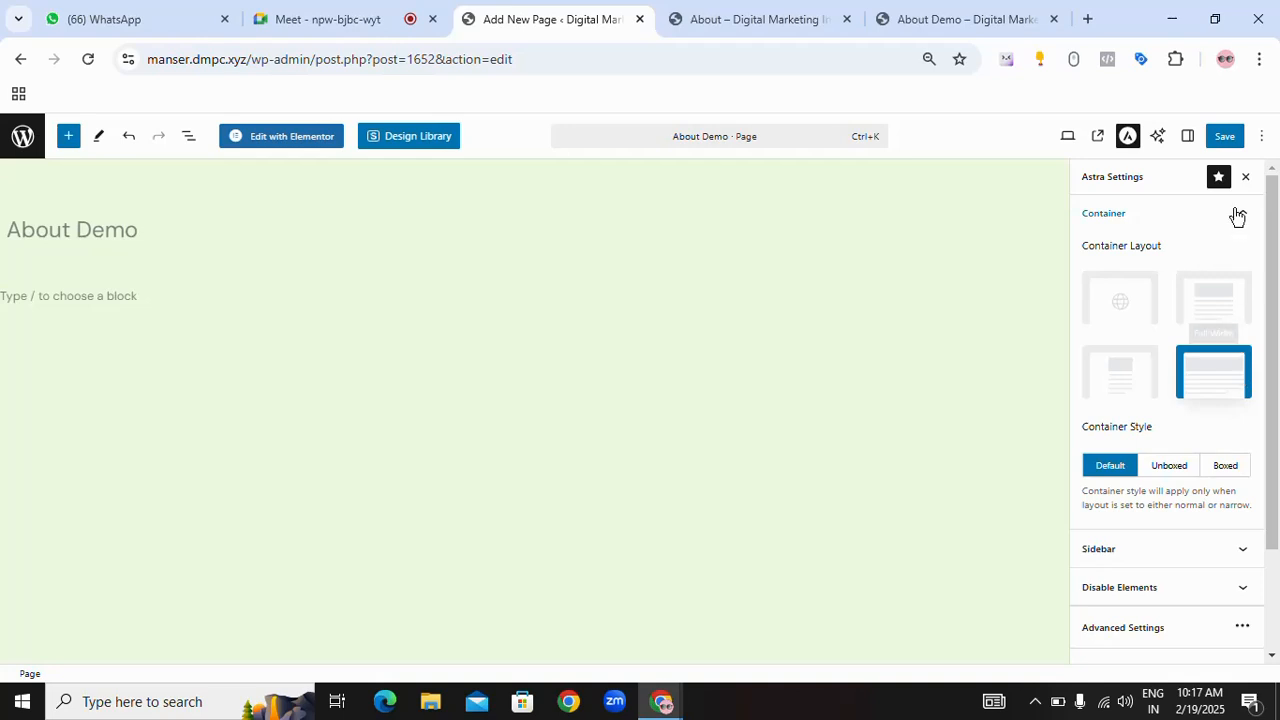
click(1227, 138)
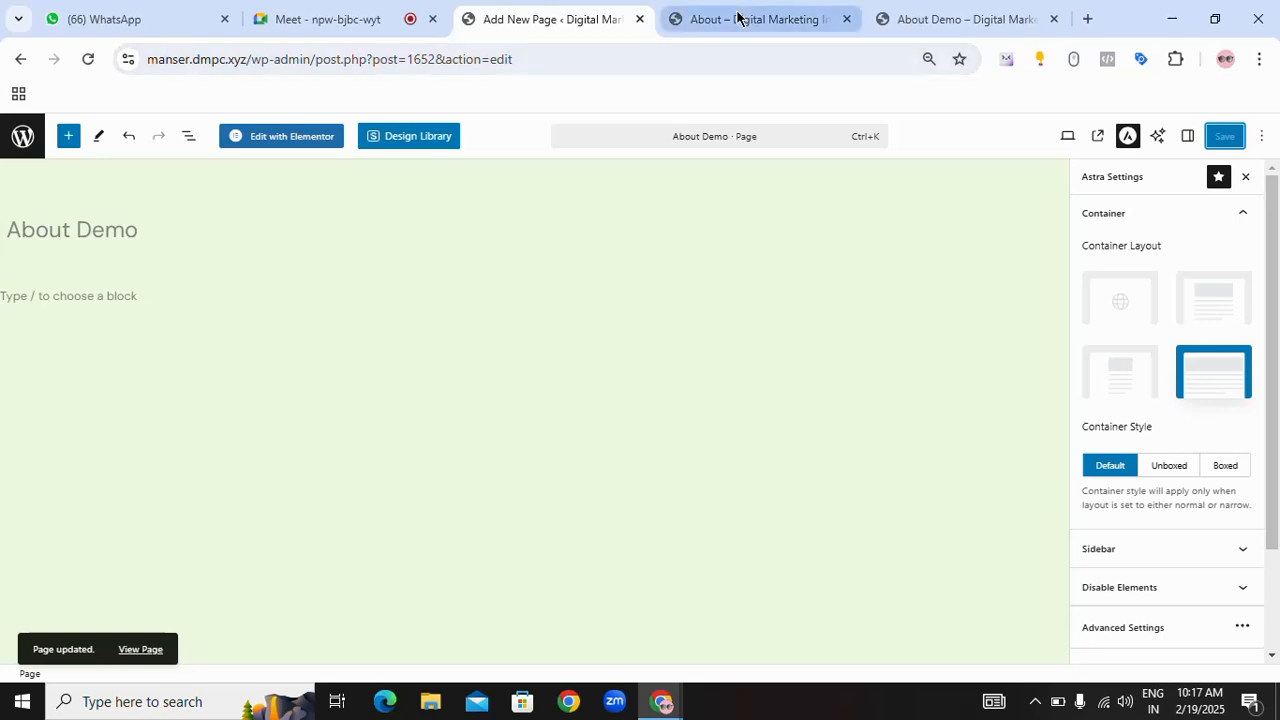
click(905, 21)
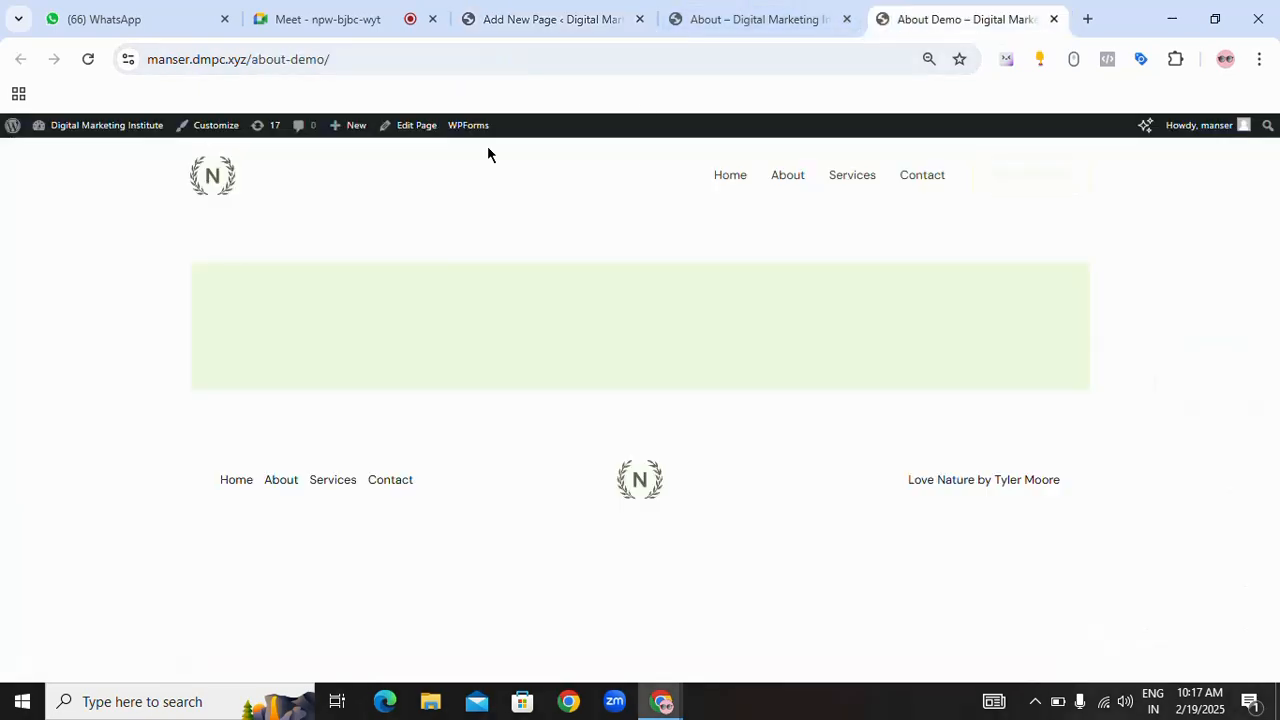
click(88, 59)
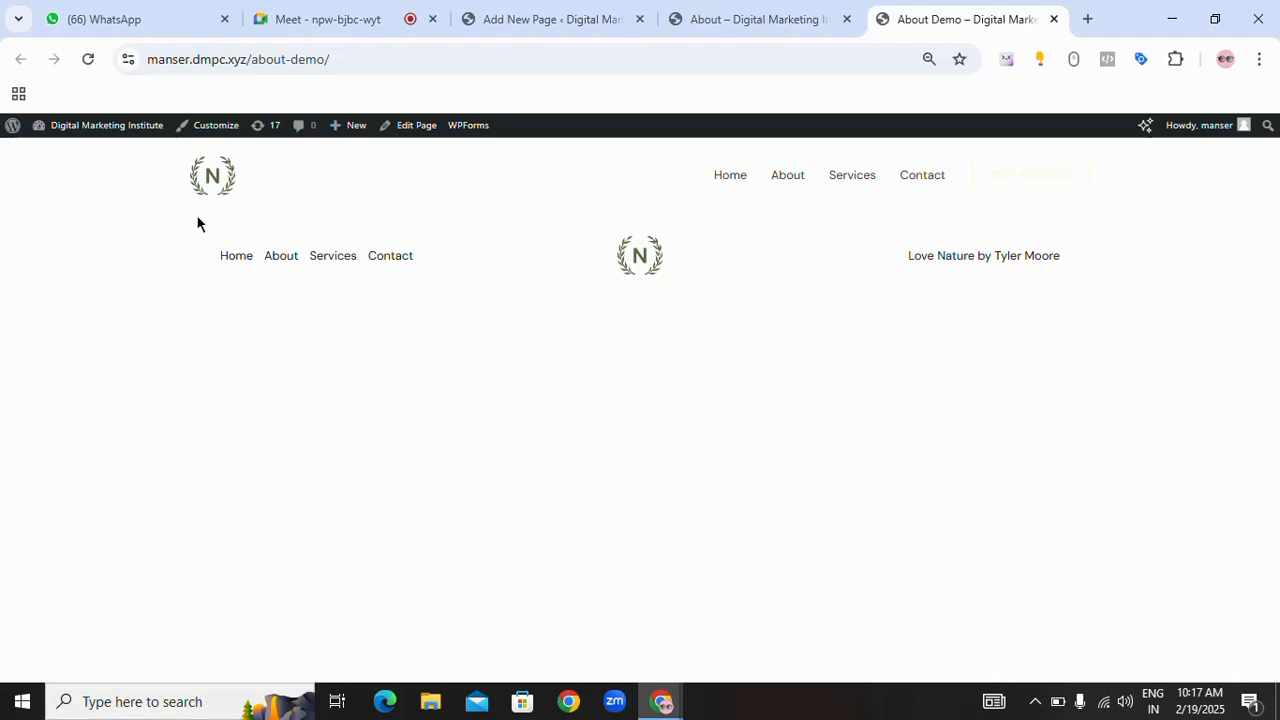
- Compare the header and footer of the live About Demo page with those of the existing About page
drag(183, 180, 1051, 174)
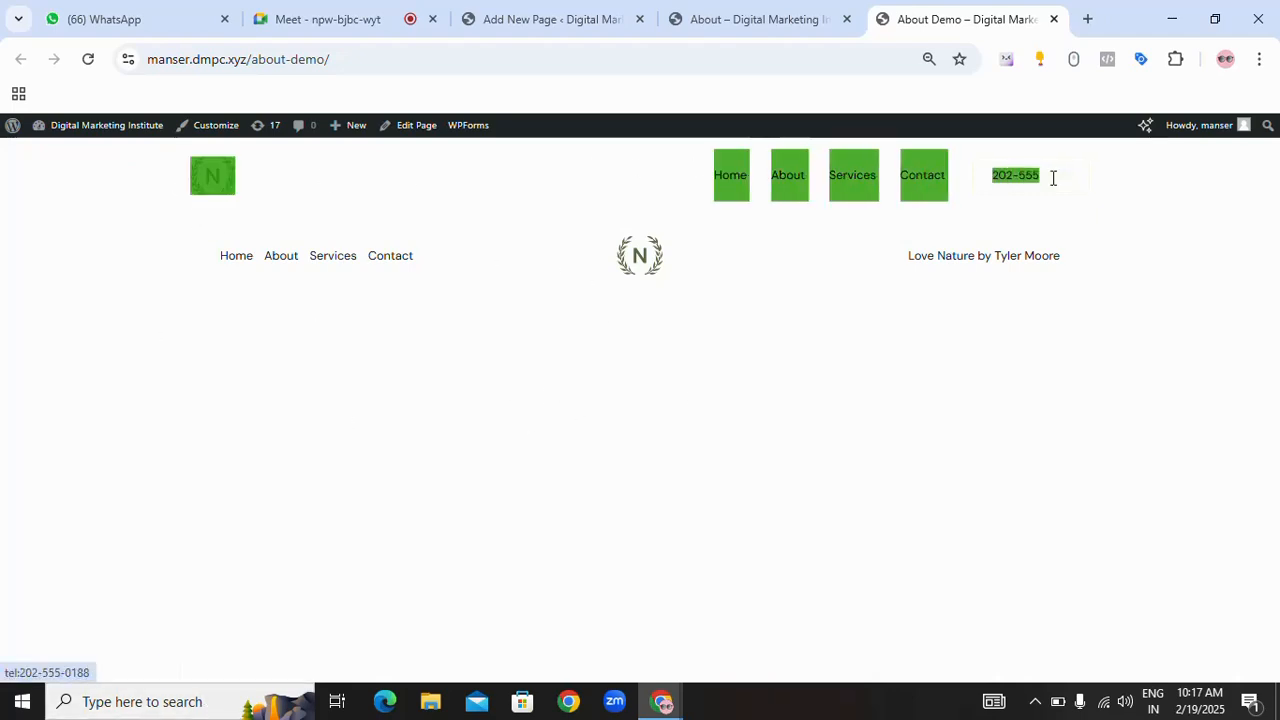
drag(140, 268, 1093, 263)
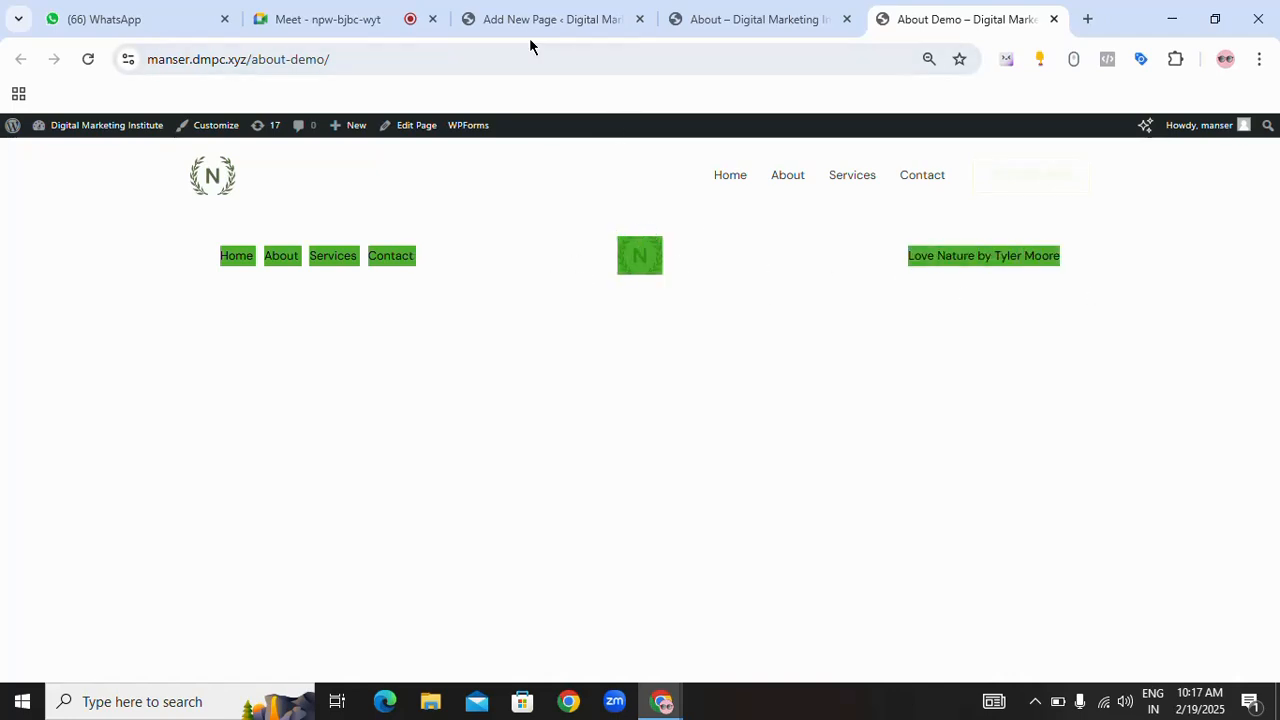
click(782, 30)
scroll(478, 373, down, 5)
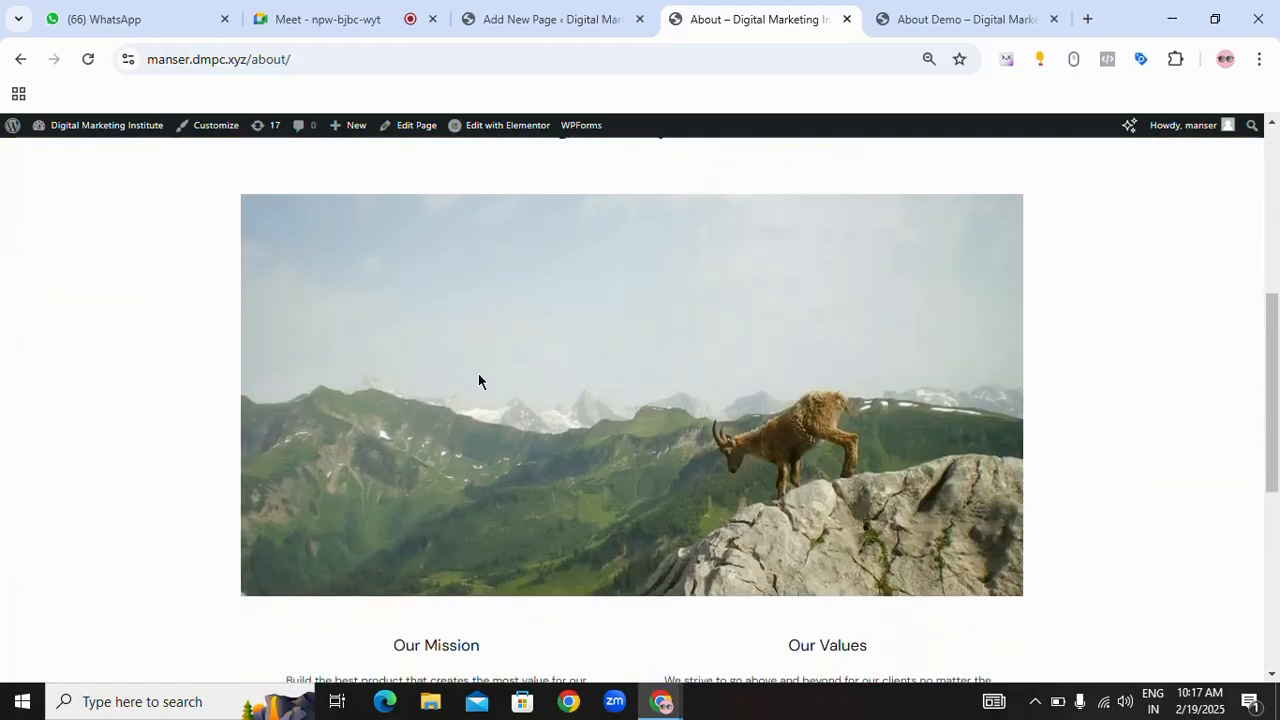
scroll(478, 380, up, 5)
drag(151, 197, 1189, 193)
scroll(709, 317, down, 10)
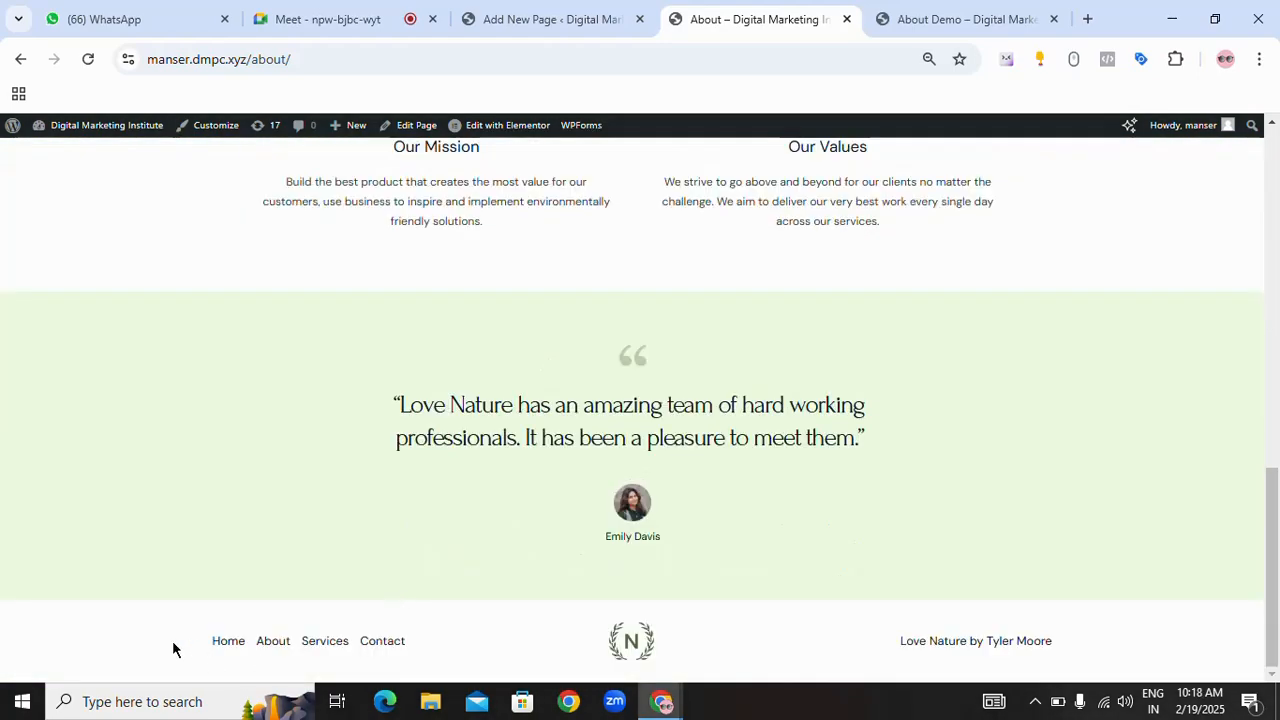
drag(172, 645, 1023, 641)
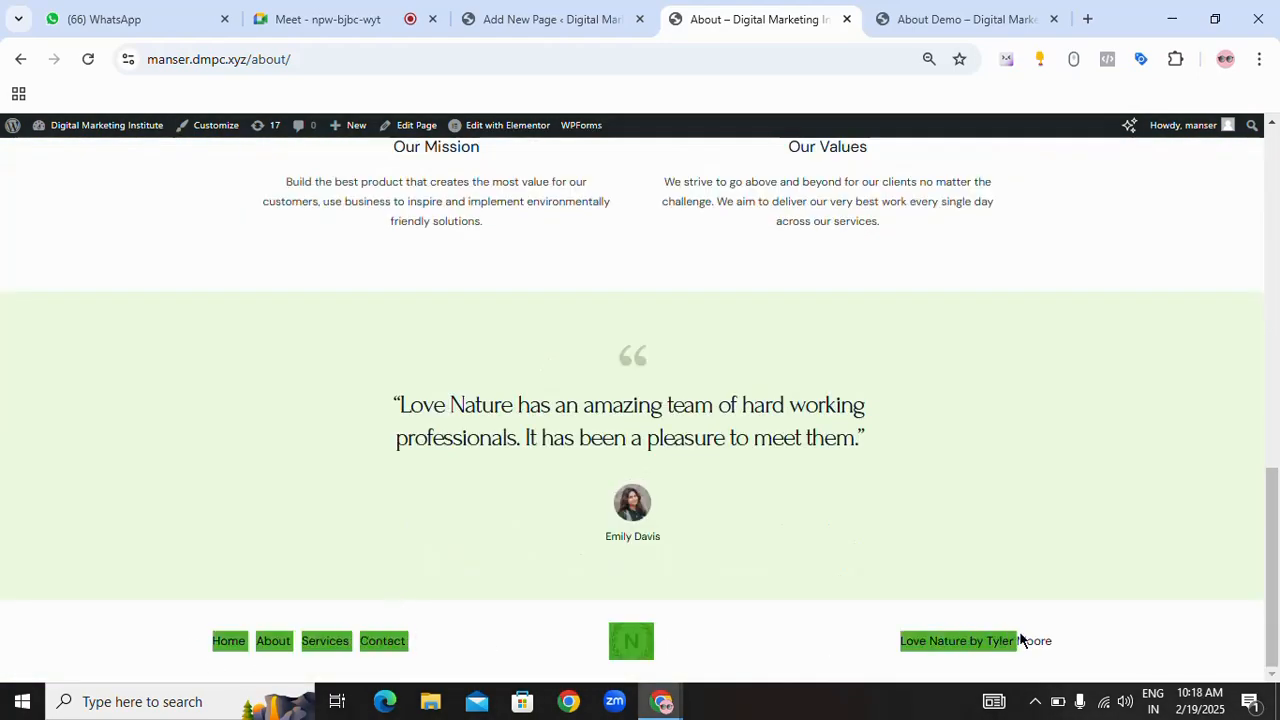
click(934, 19)
click(601, 289)
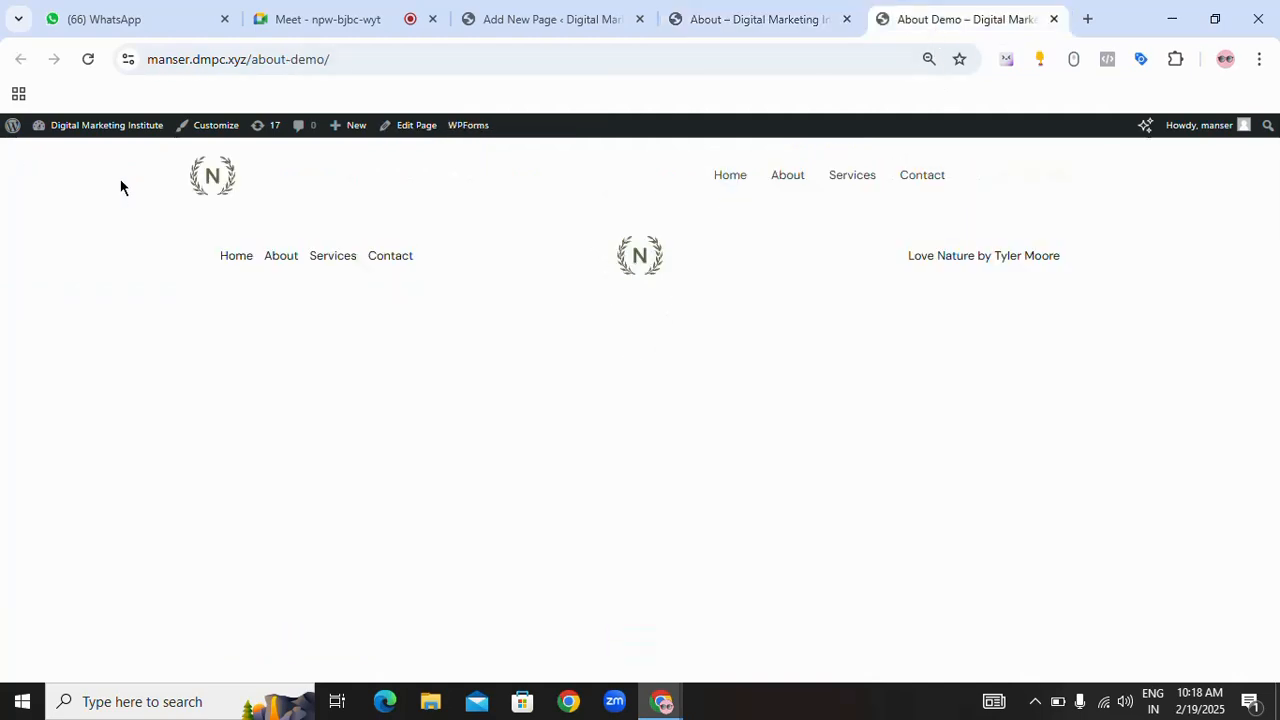
drag(153, 175, 1115, 255)
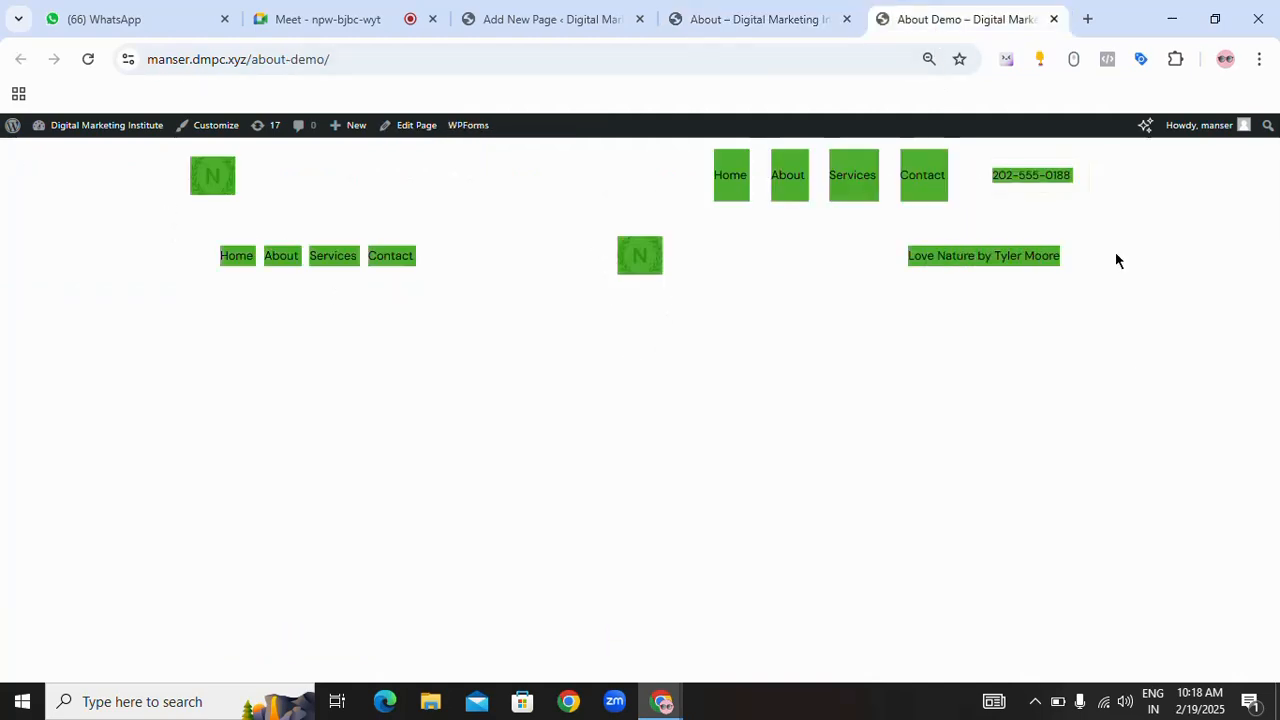
click(1126, 451)
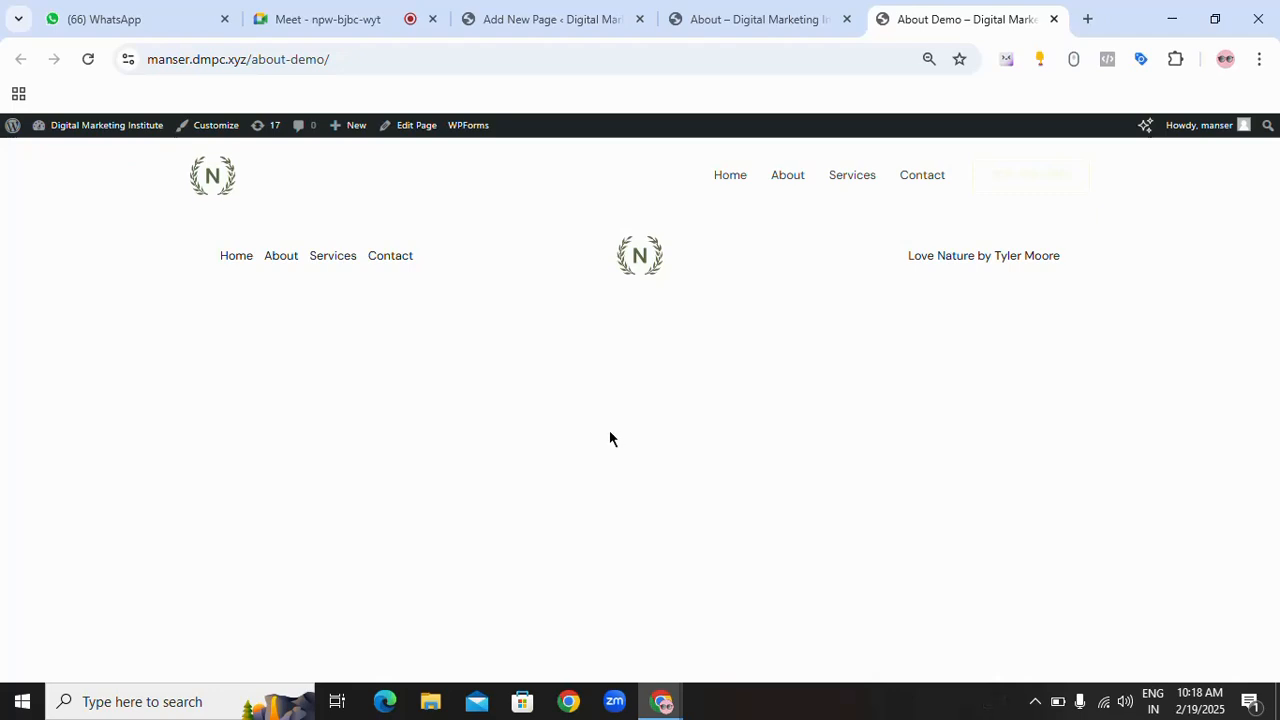
- Open the About Demo page for editing in Elementor
click(566, 17)
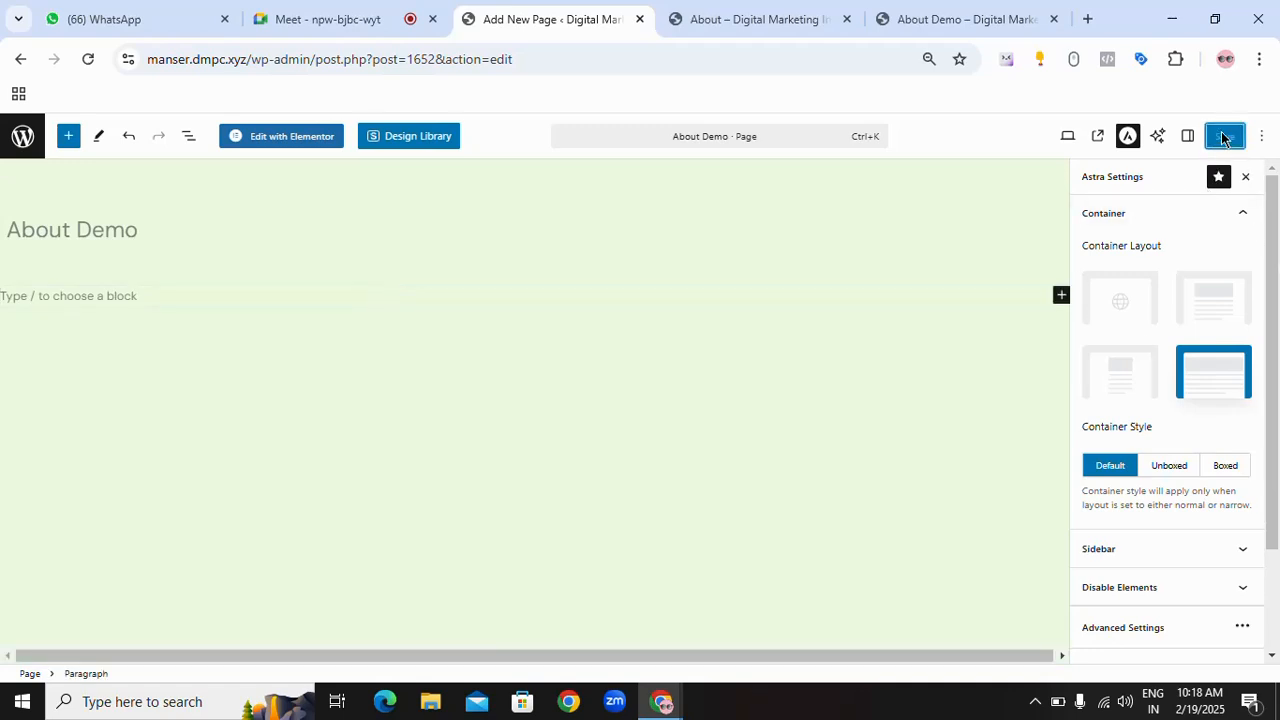
click(858, 240)
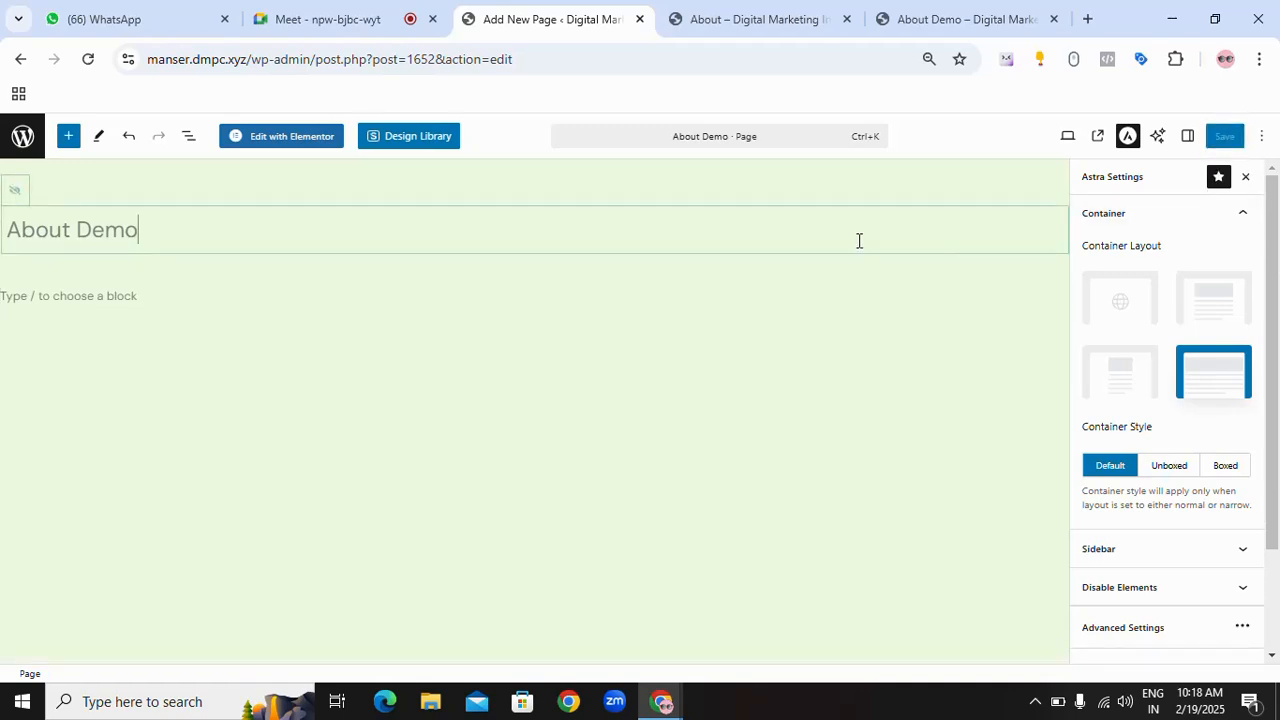
click(313, 149)
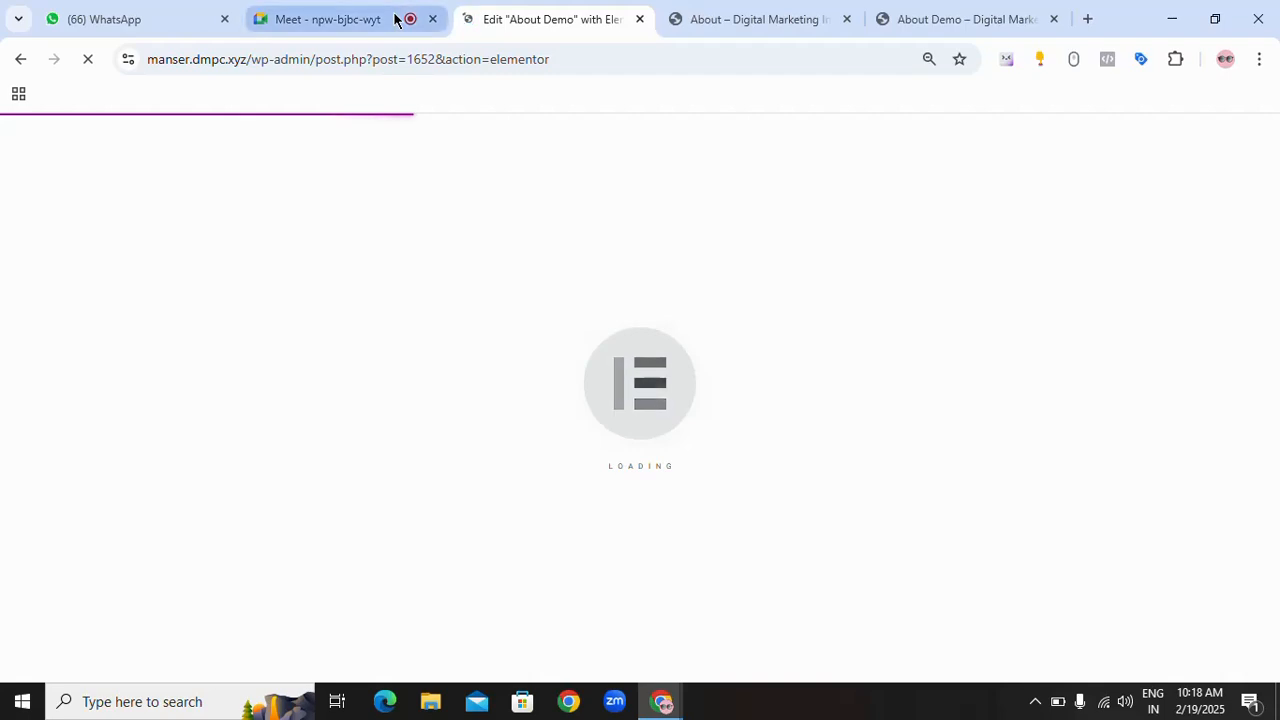
mouse_move(395, 19)
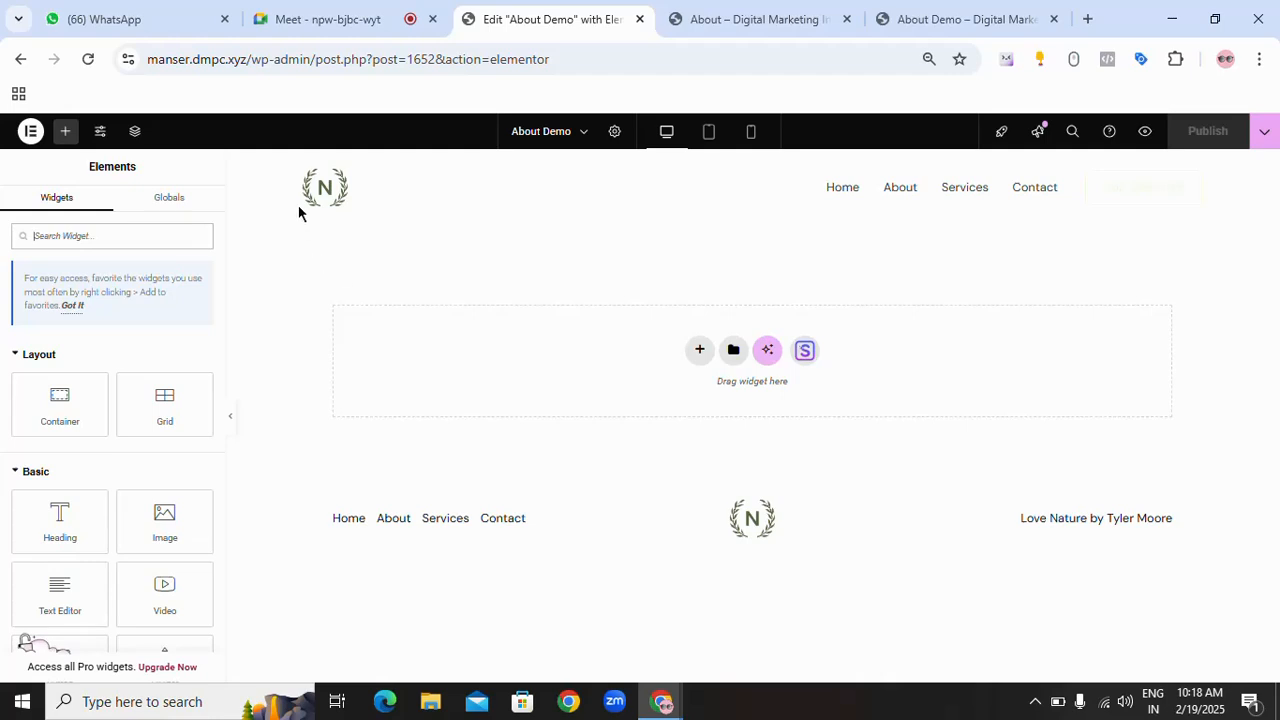
- Check the header and footer on the Elementor canvas, and examine the existing About page's header and "about us" banner
drag(288, 183, 1176, 176)
drag(318, 520, 1178, 520)
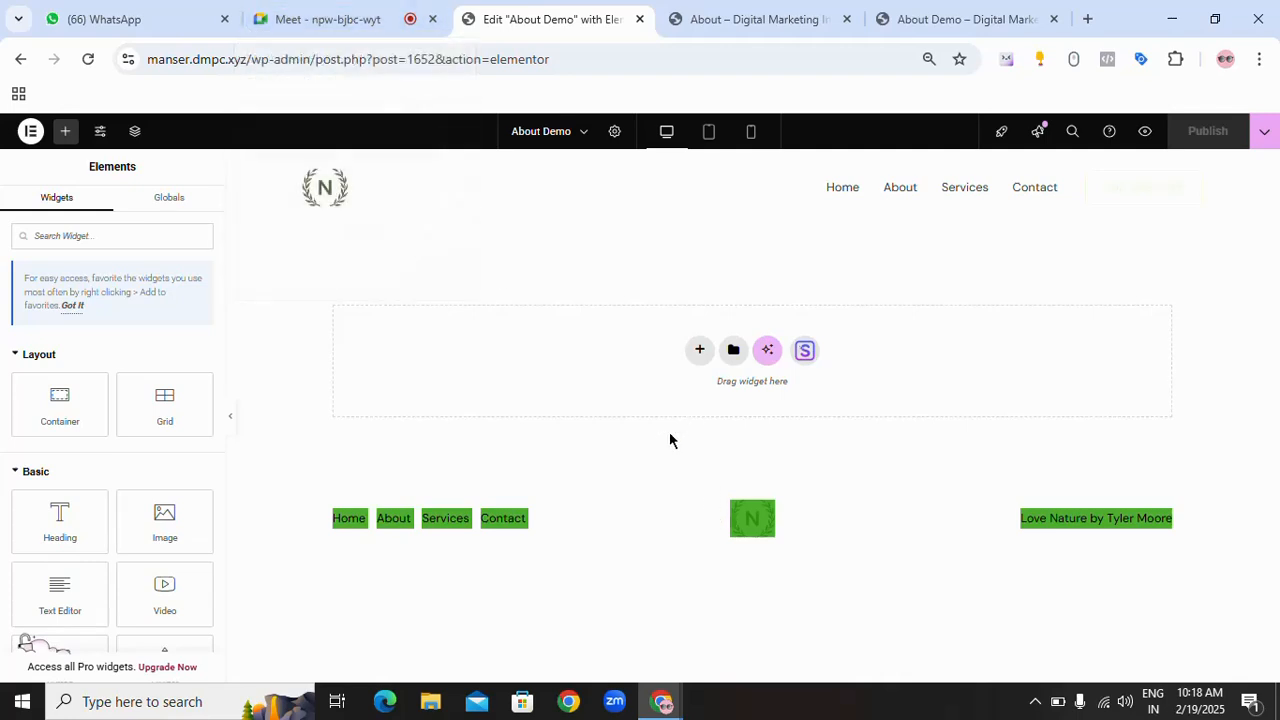
click(927, 22)
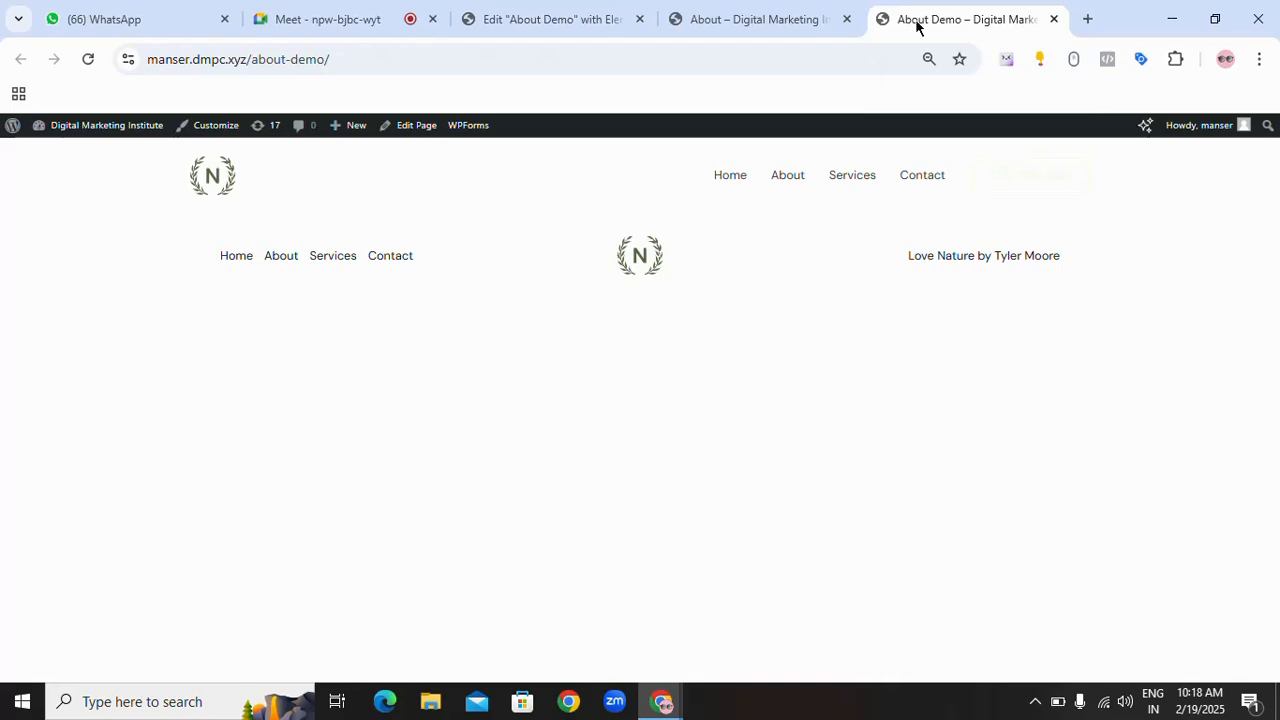
click(755, 21)
scroll(605, 300, up, 10)
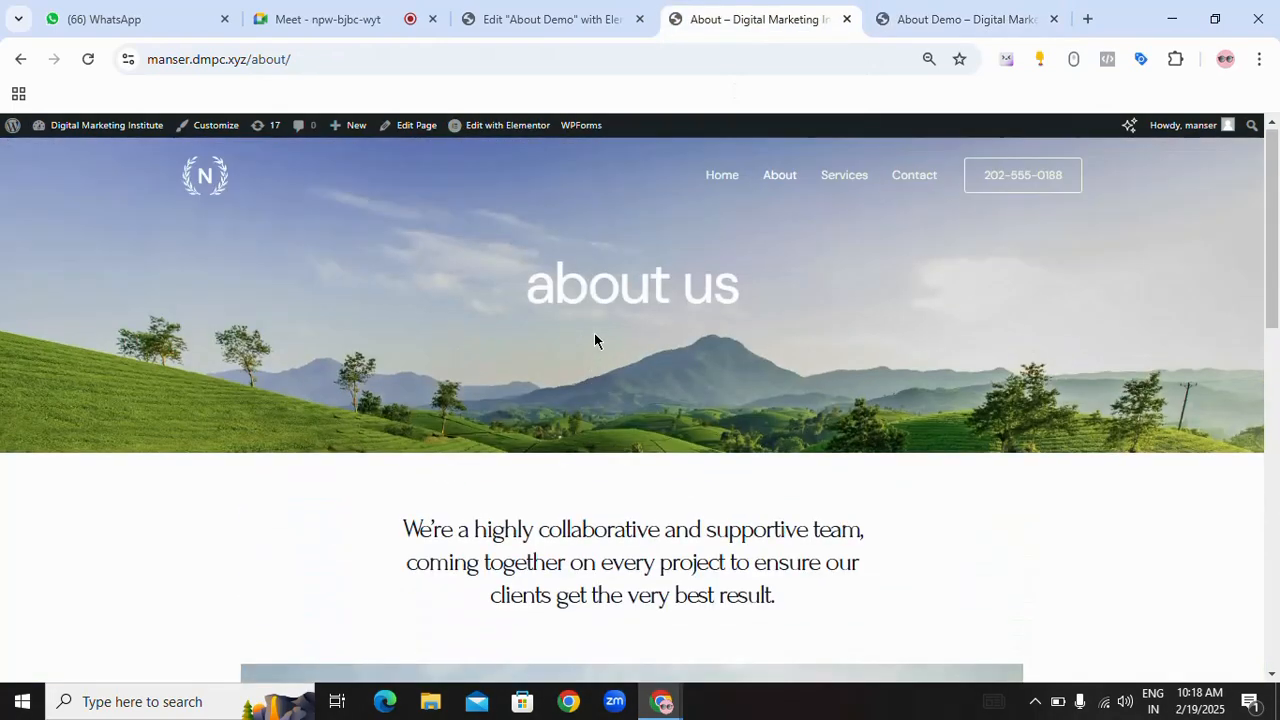
drag(131, 181, 1160, 348)
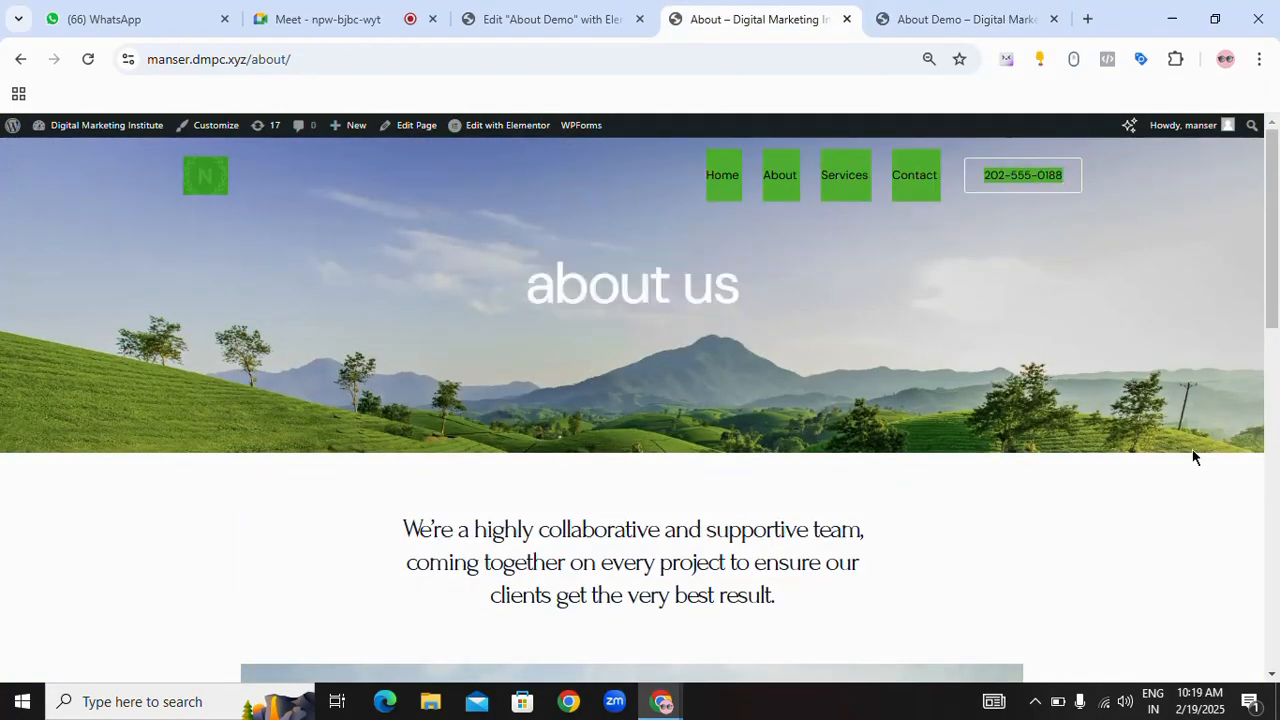
click(1188, 490)
drag(122, 202, 1194, 417)
click(1222, 492)
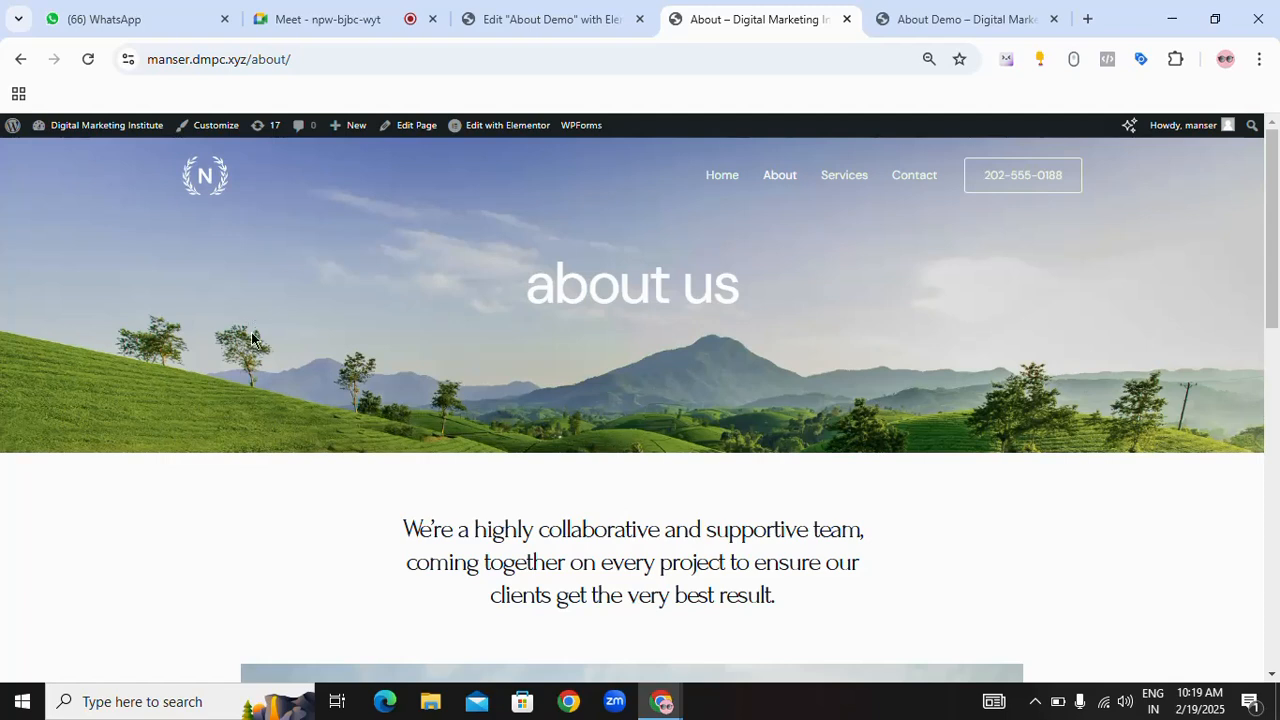
drag(252, 338, 660, 565)
click(246, 402)
- Add a single-column Flexbox container with downward direction to the empty About Demo page in Elementor
click(537, 17)
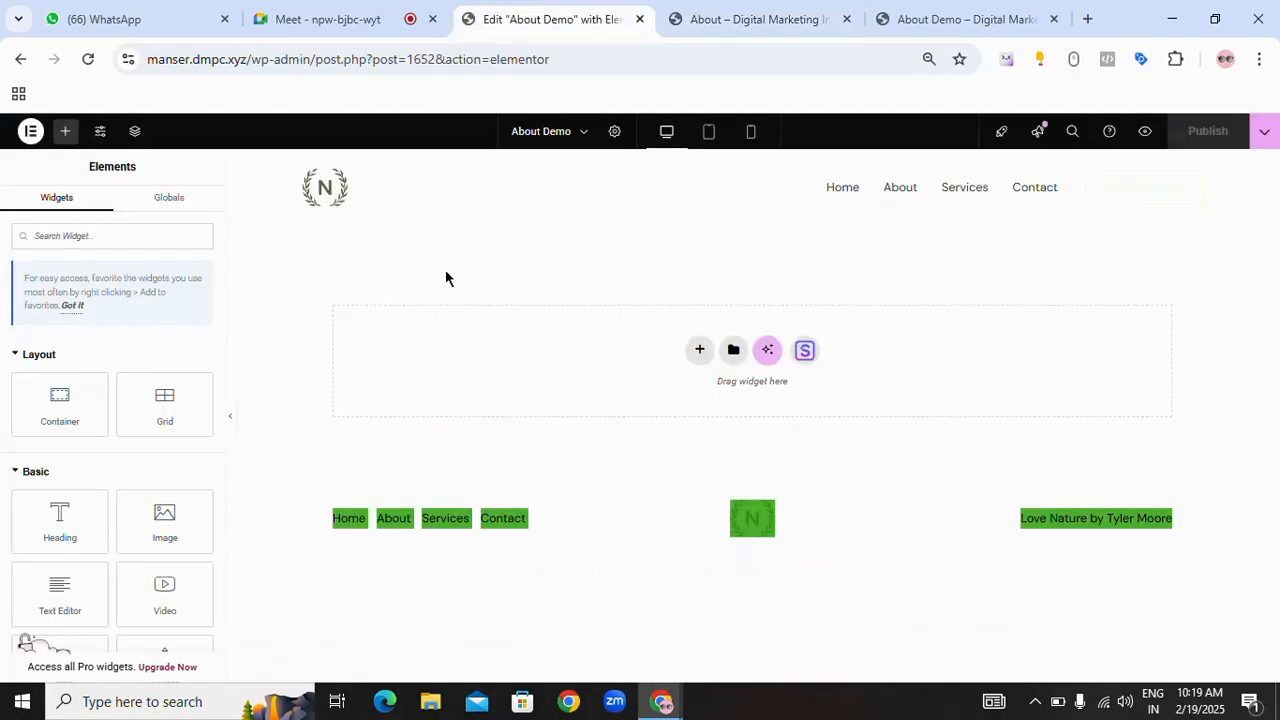
click(686, 357)
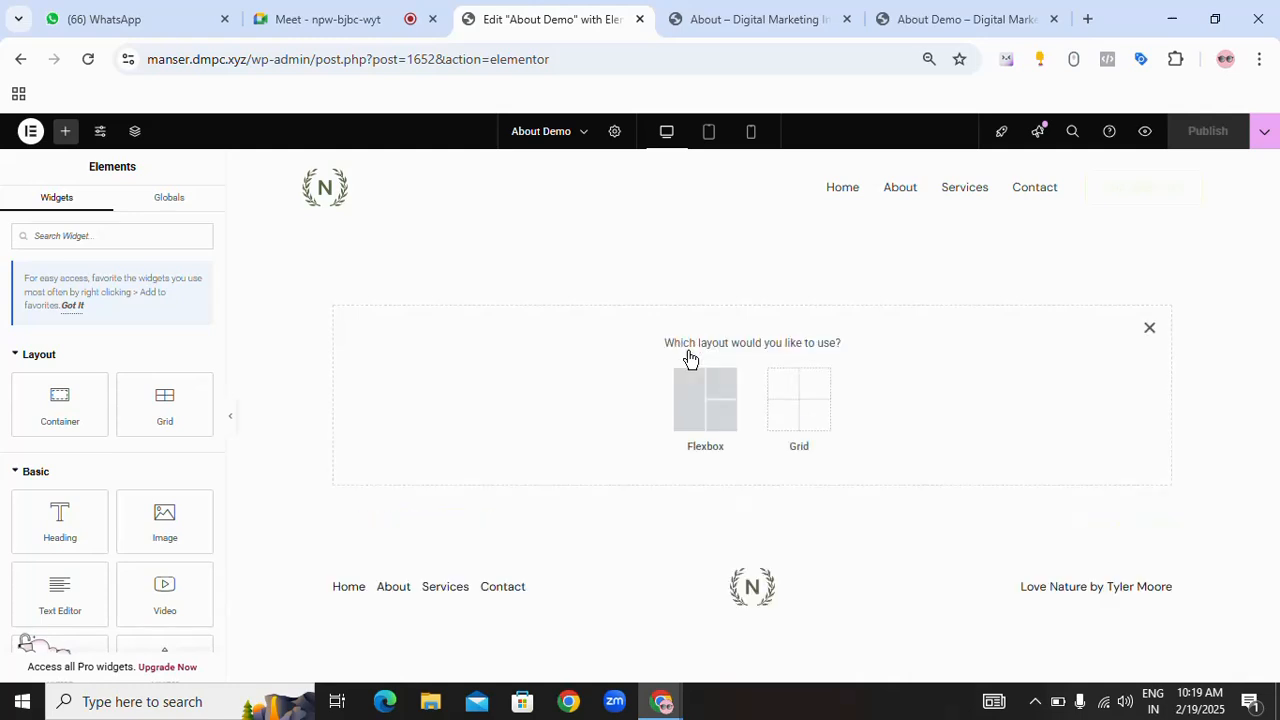
click(681, 420)
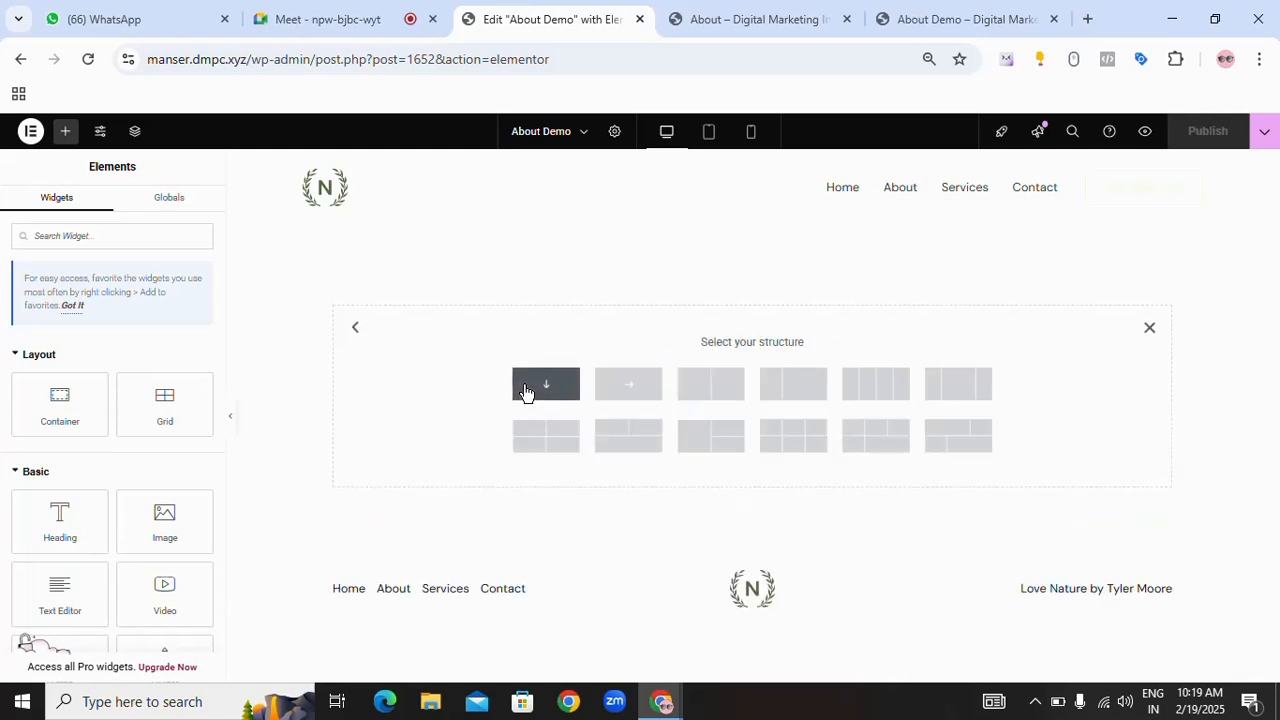
click(545, 384)
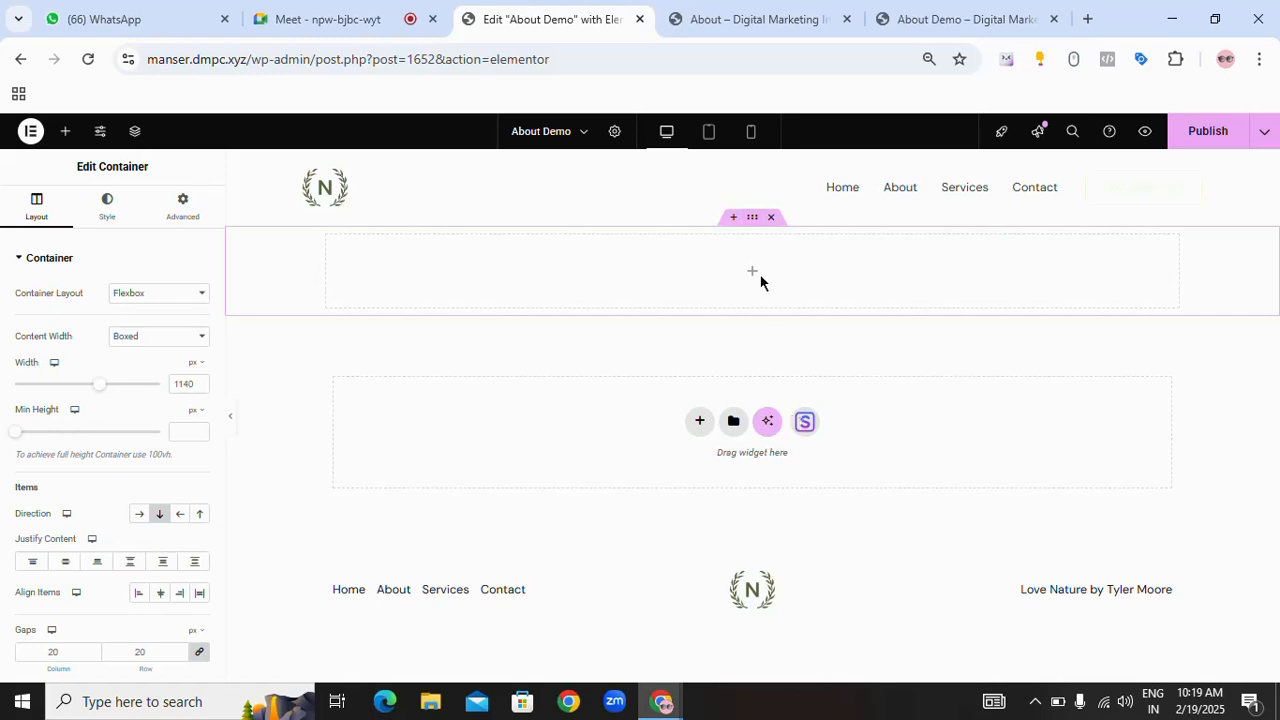
- Give the container a classic background using the header-hero-1-3.jpg landscape from the media library, matching the existing About page's banner
click(107, 205)
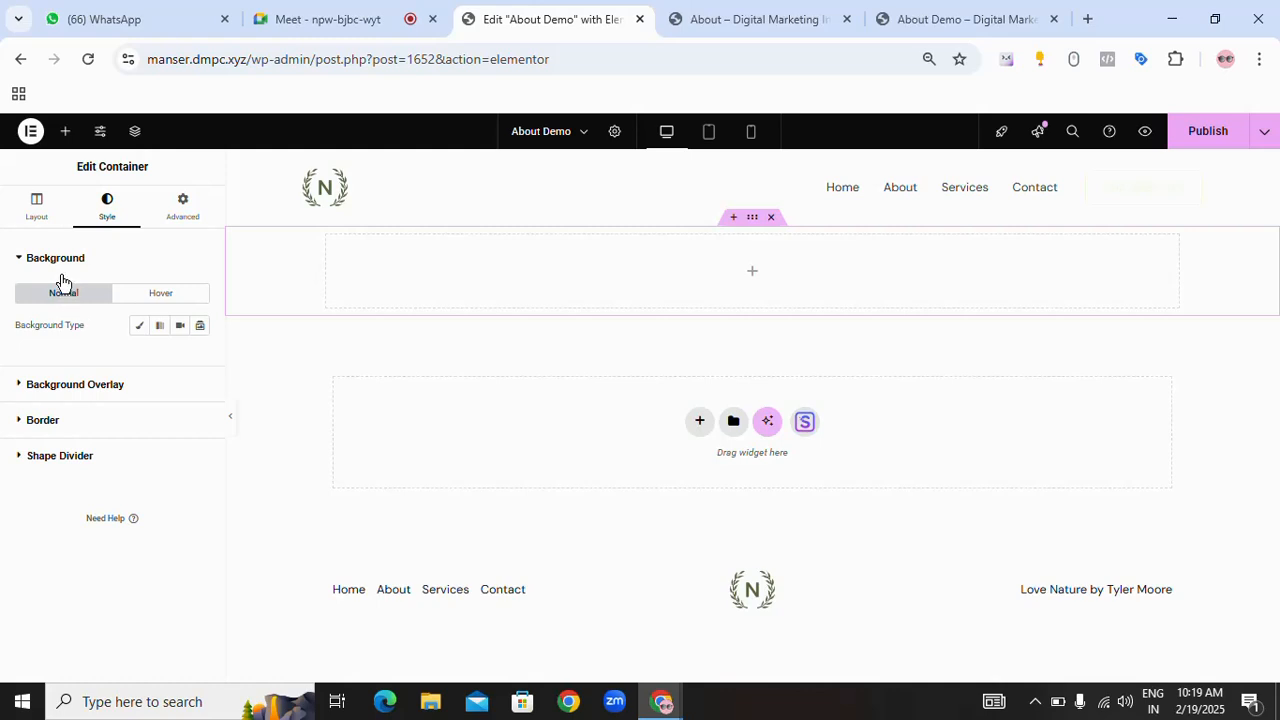
click(140, 330)
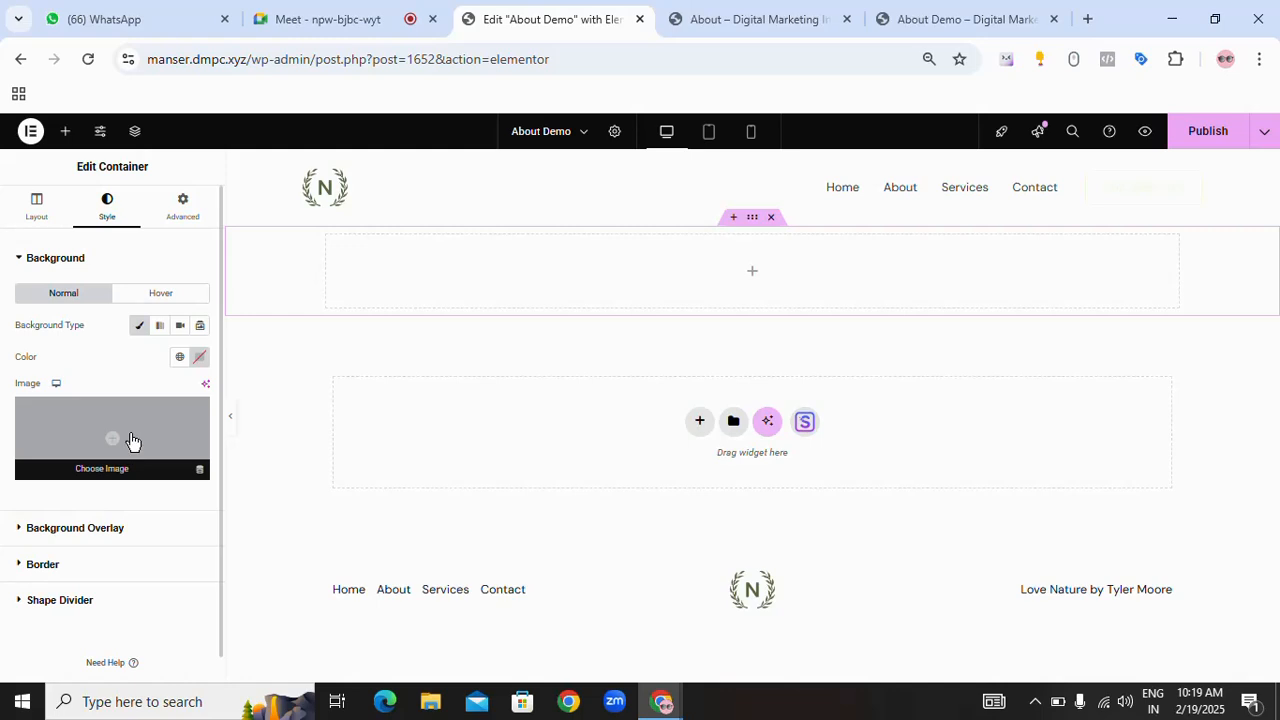
click(123, 441)
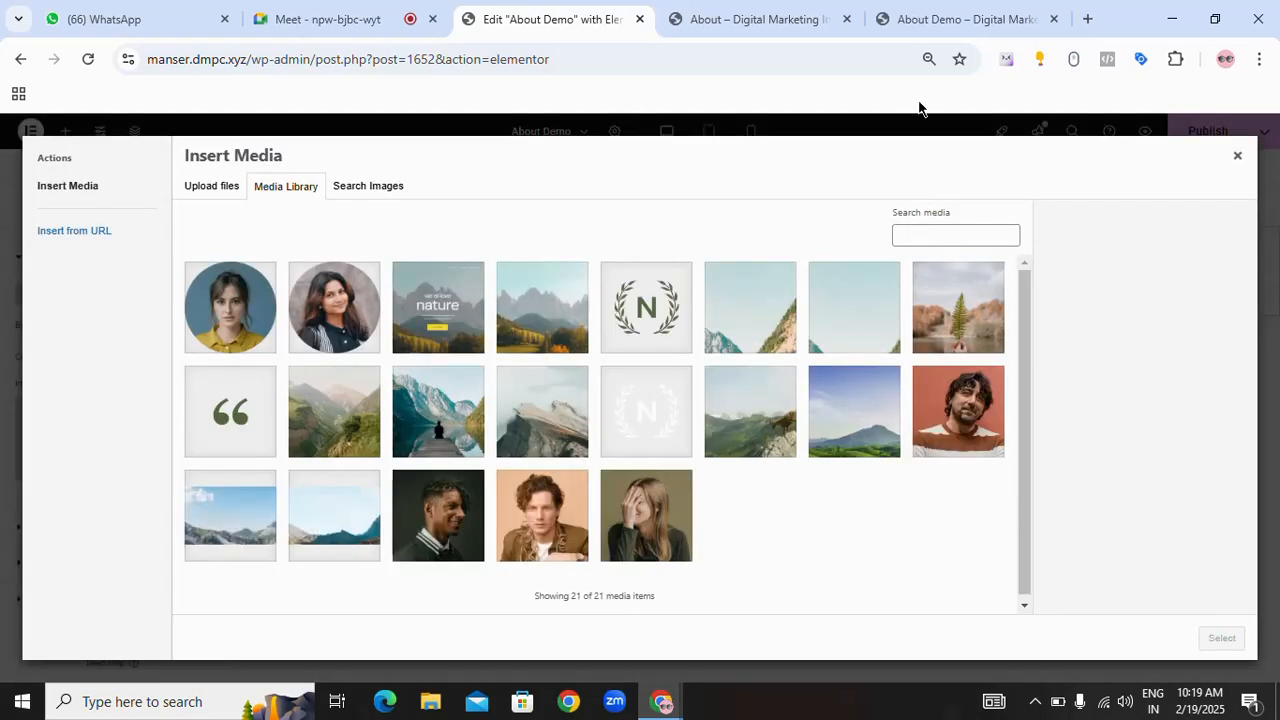
click(918, 28)
click(748, 20)
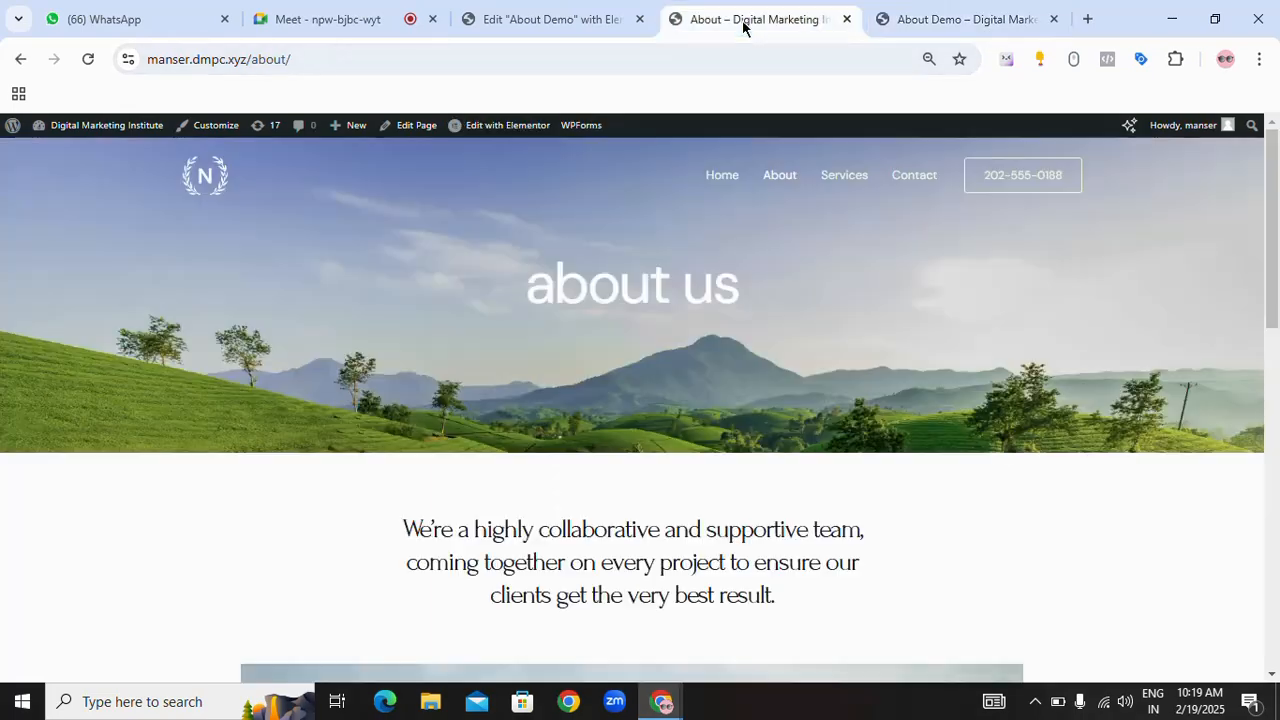
click(528, 30)
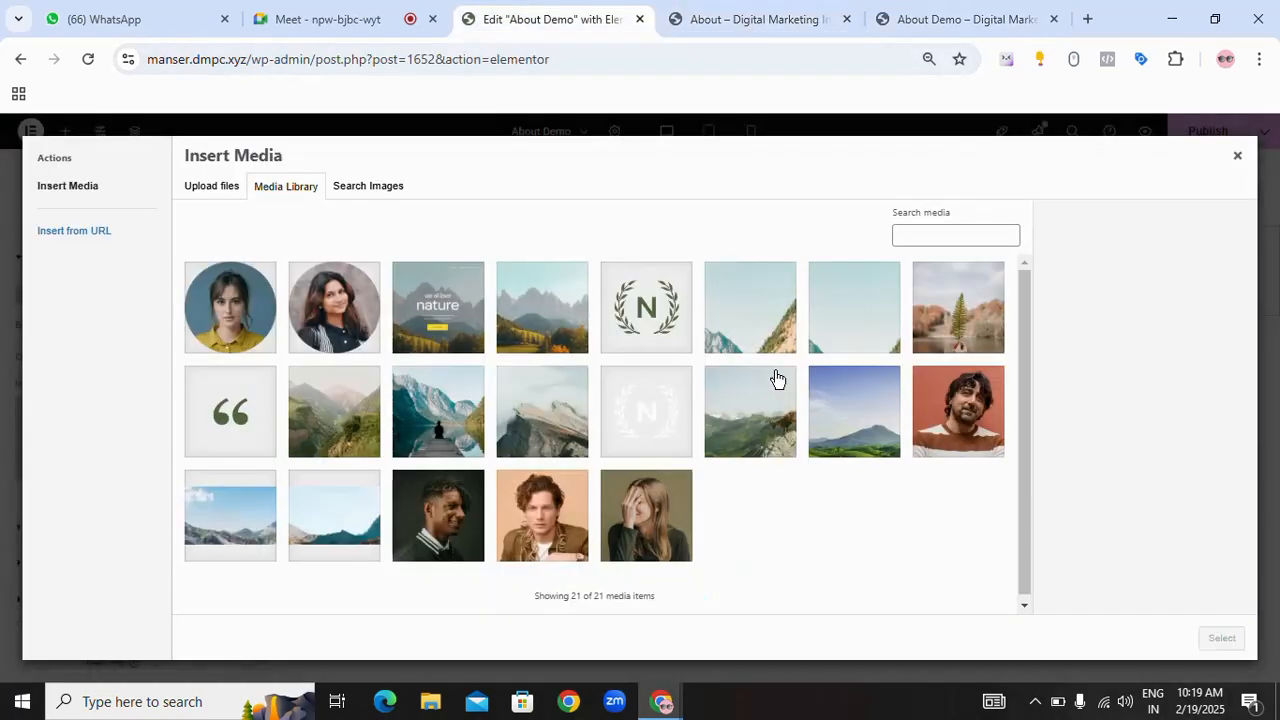
click(838, 405)
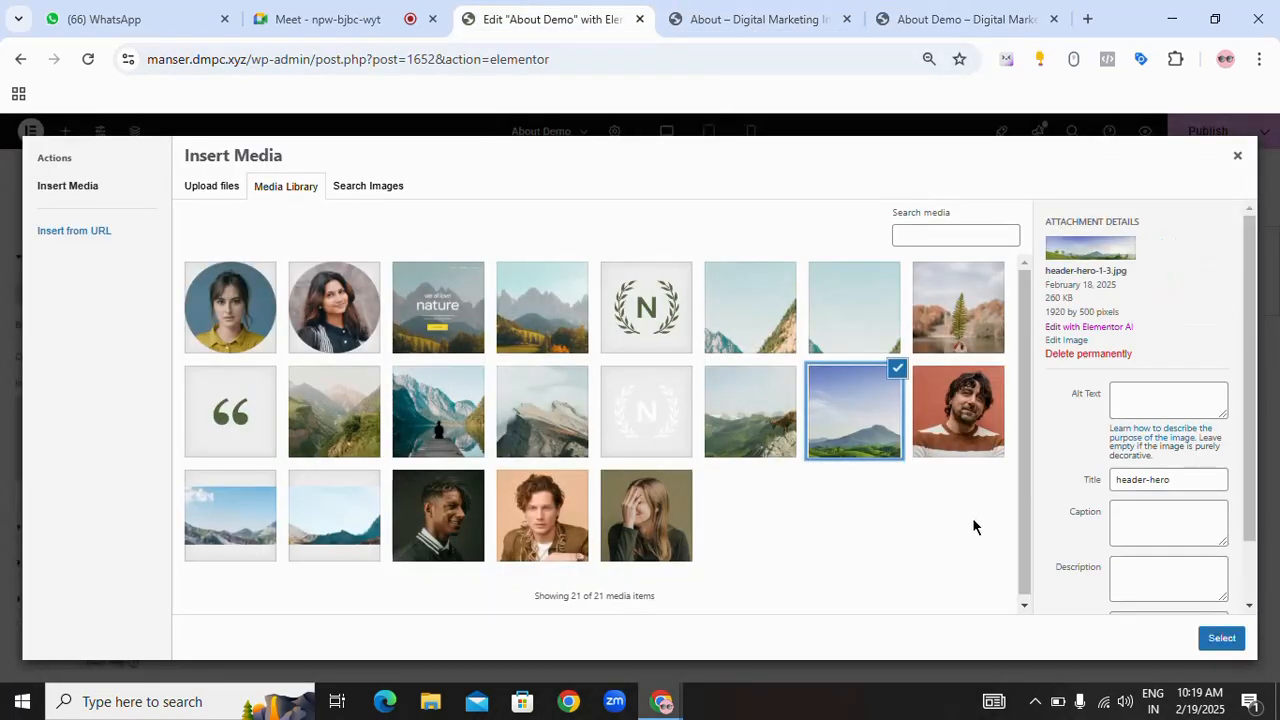
click(1221, 639)
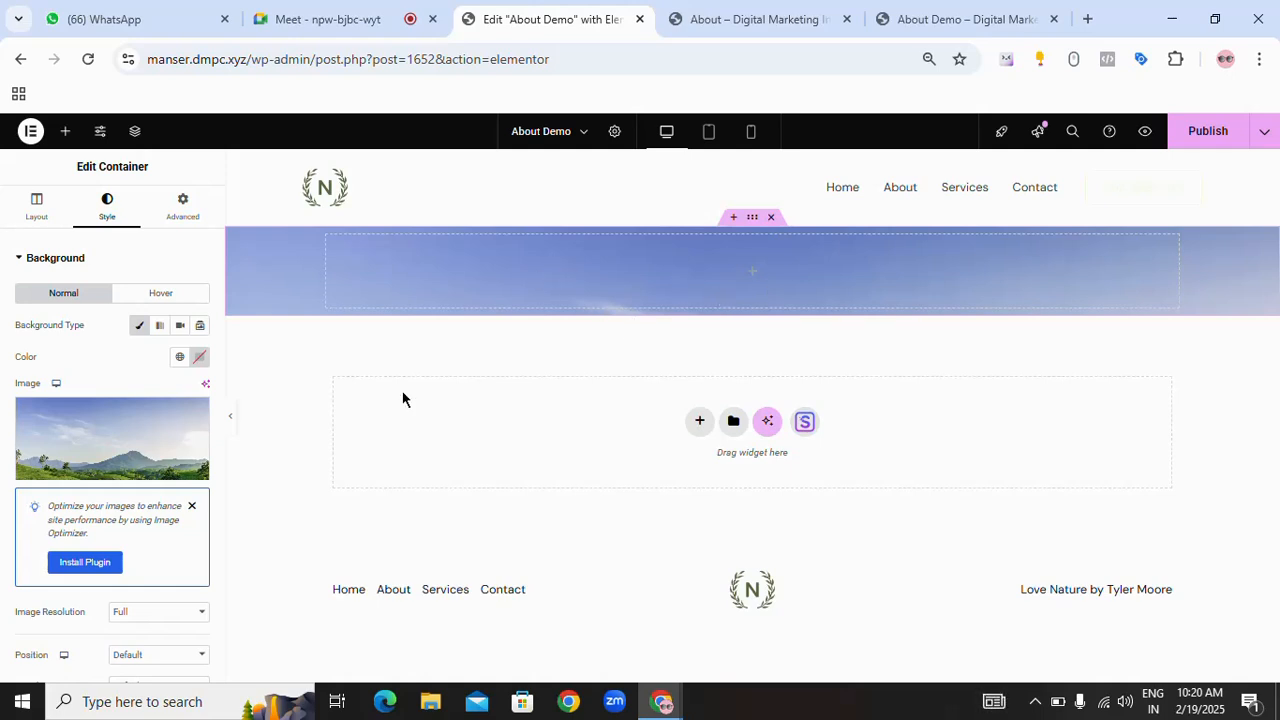
- Set the banner container's minimum height to about 469 px, using the existing About page's banner as reference
click(33, 210)
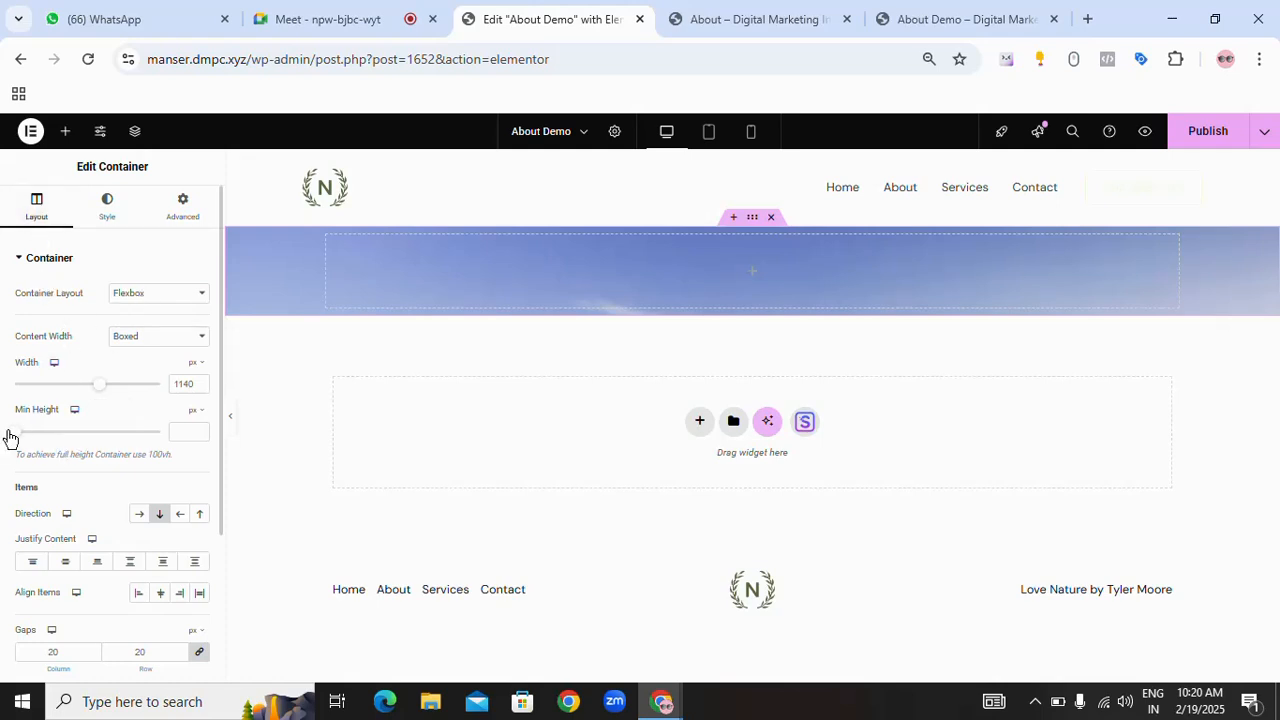
drag(11, 437, 47, 437)
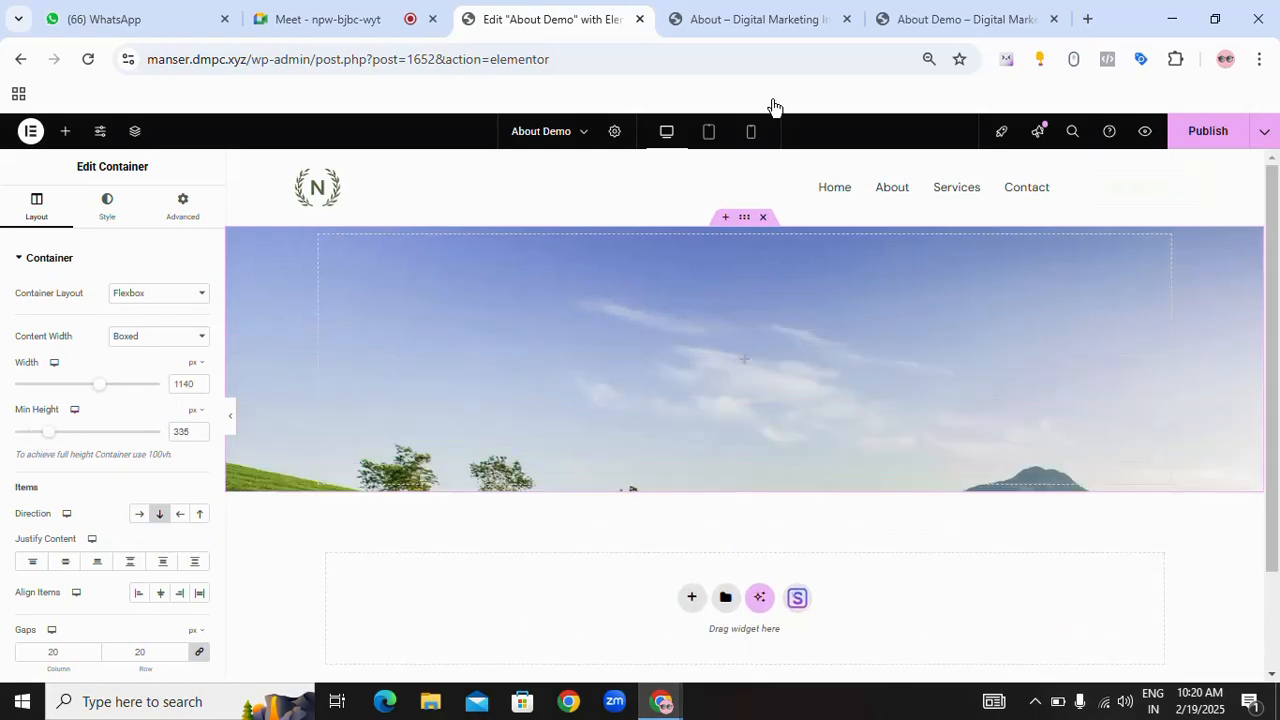
click(794, 22)
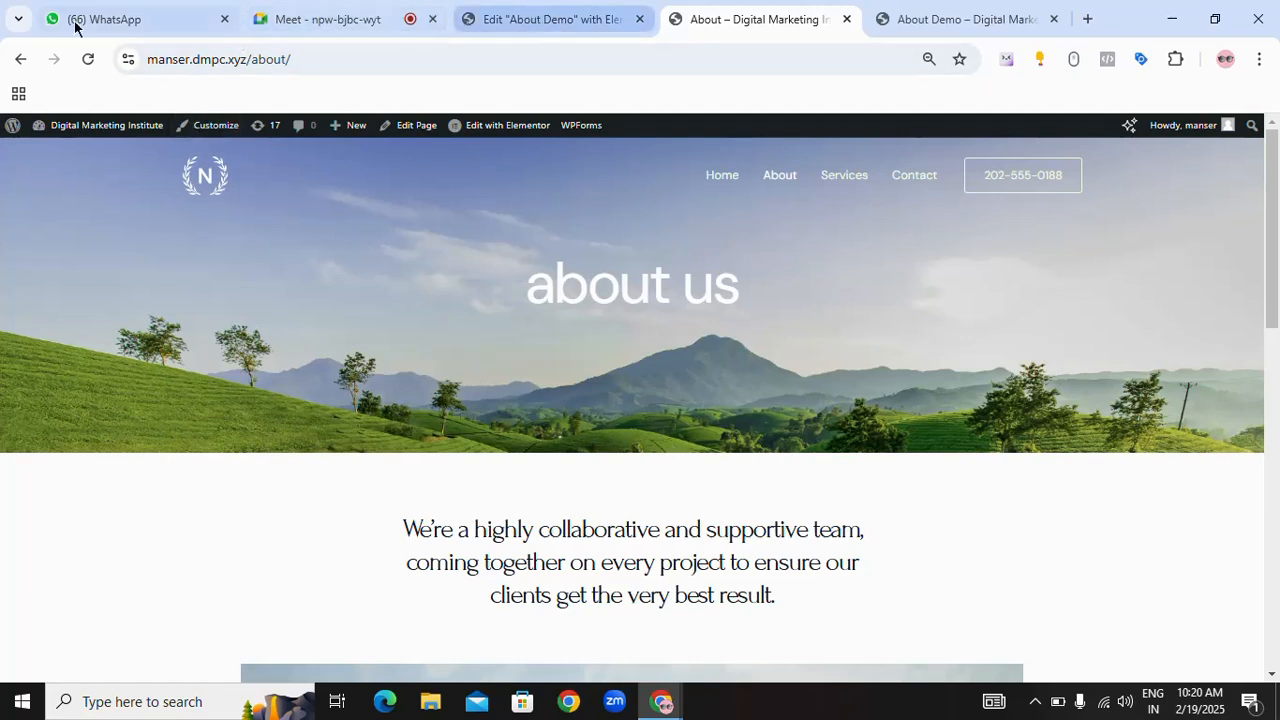
click(563, 24)
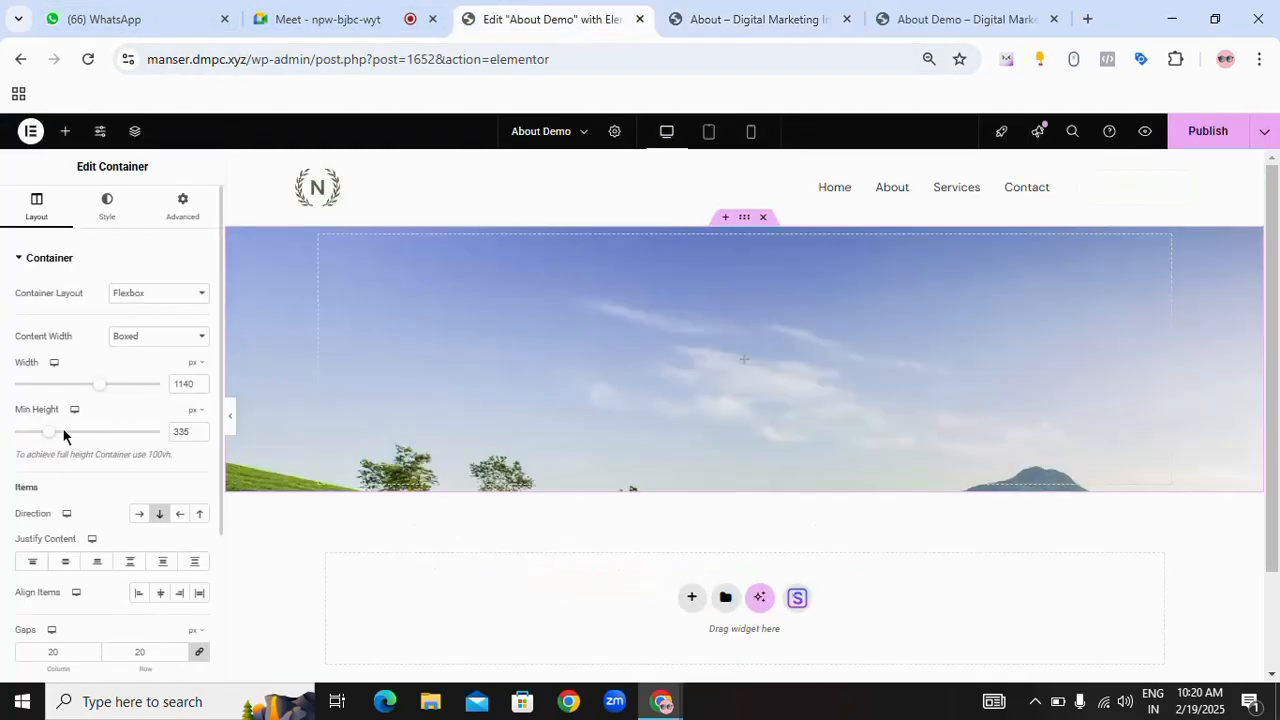
drag(54, 433, 77, 434)
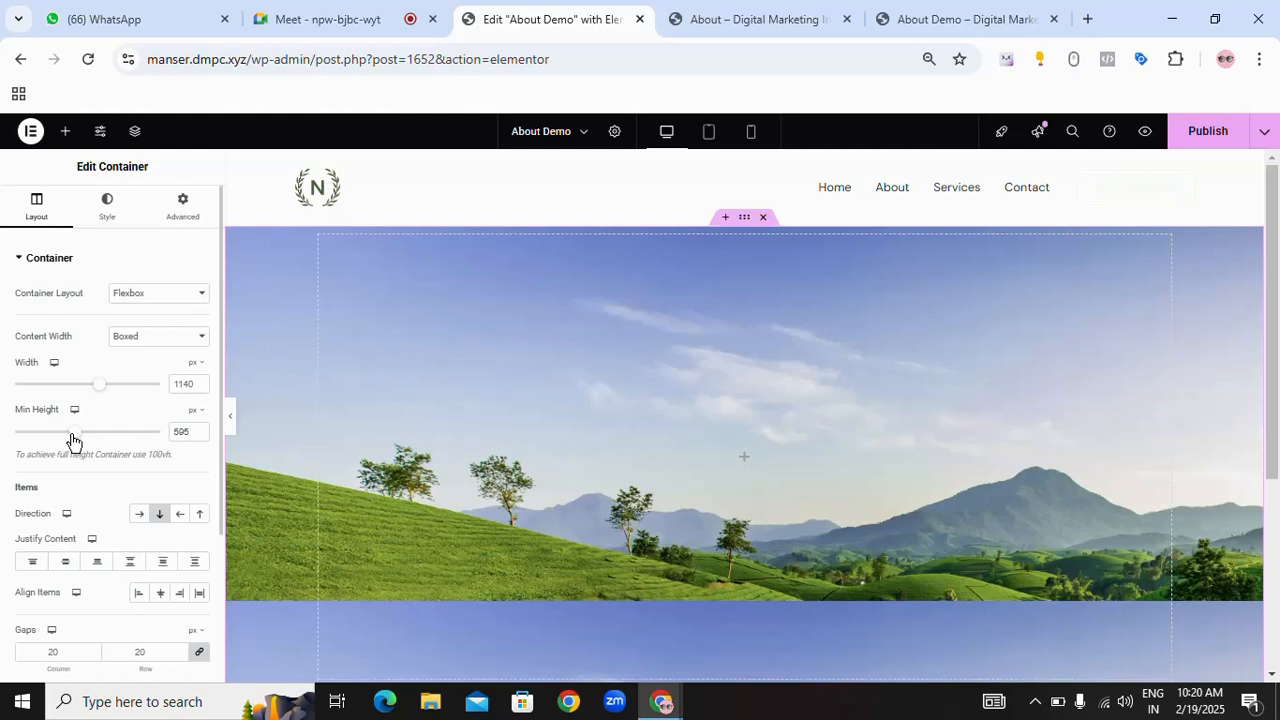
drag(73, 434, 60, 437)
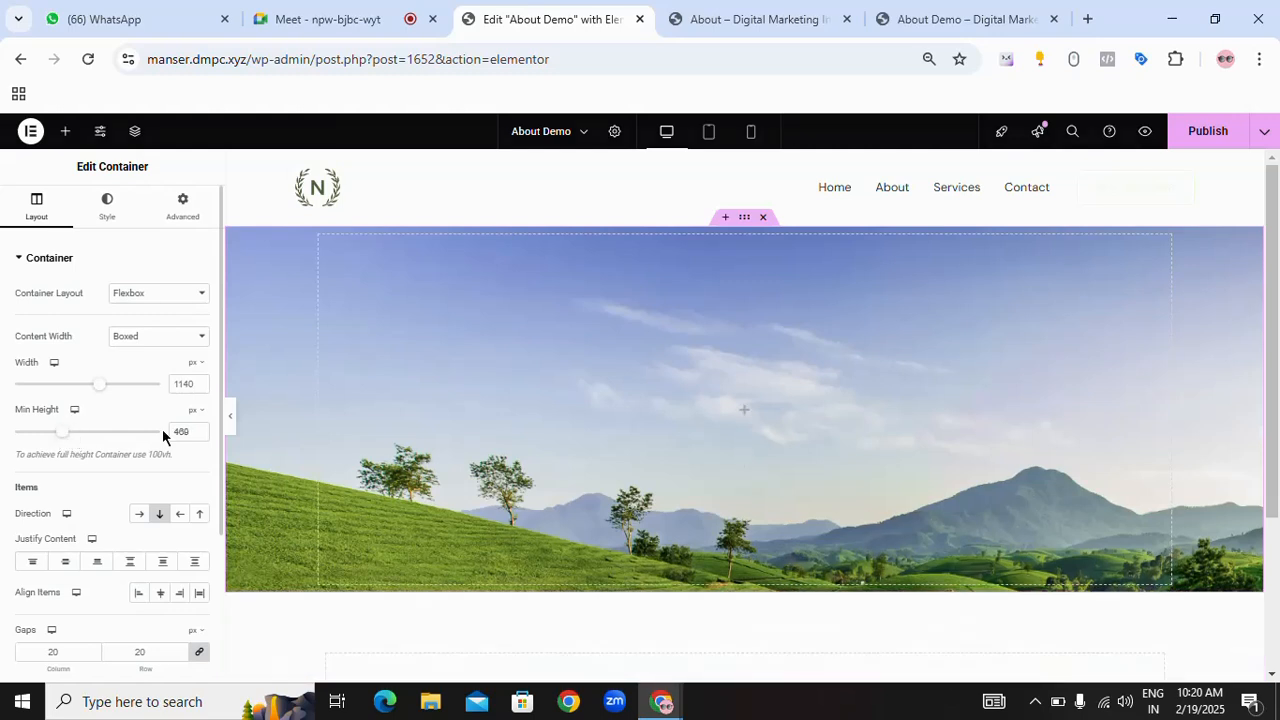
- Compare the banner with the existing About page's, try Center Center and Top Center, and set the background image position to Bottom Center
click(233, 428)
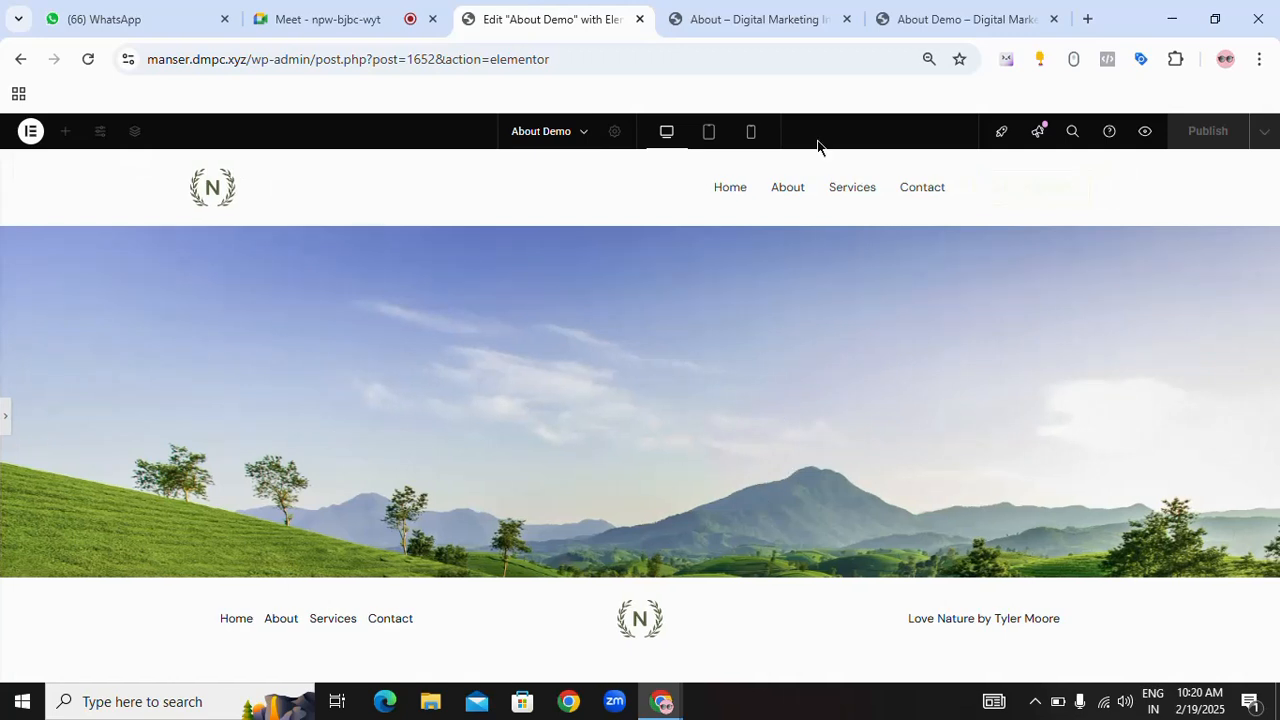
click(780, 22)
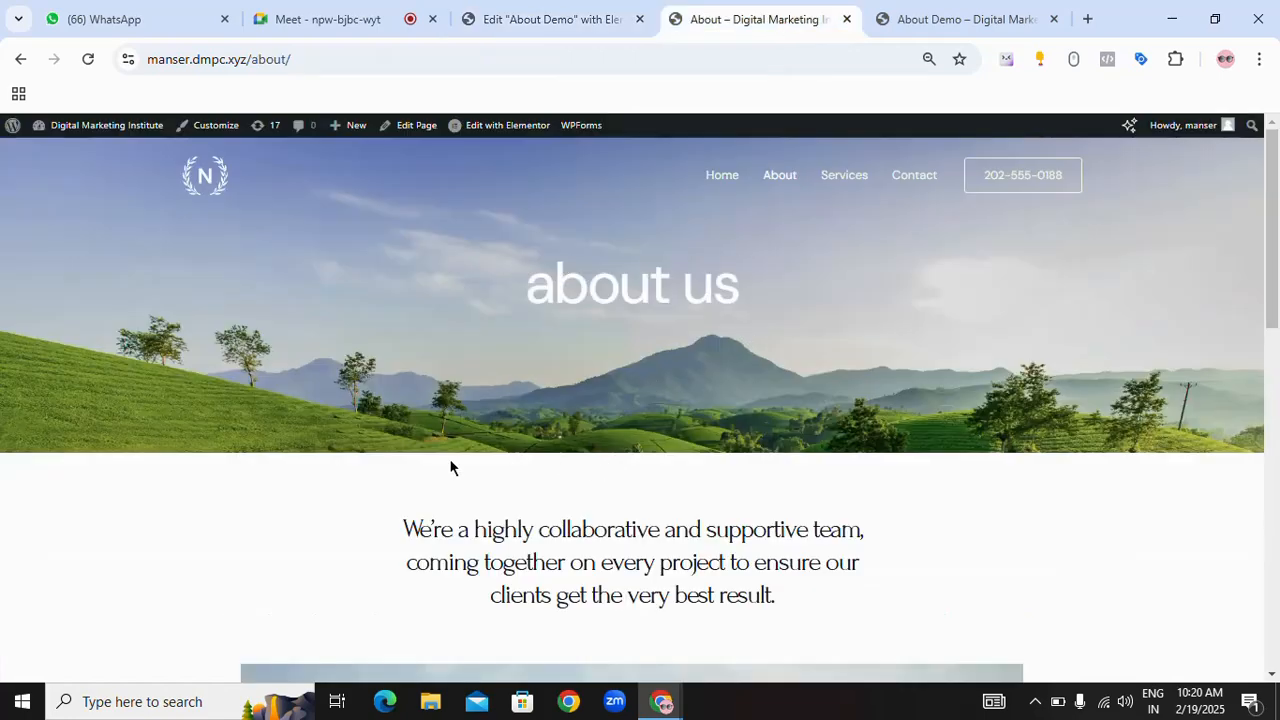
click(594, 30)
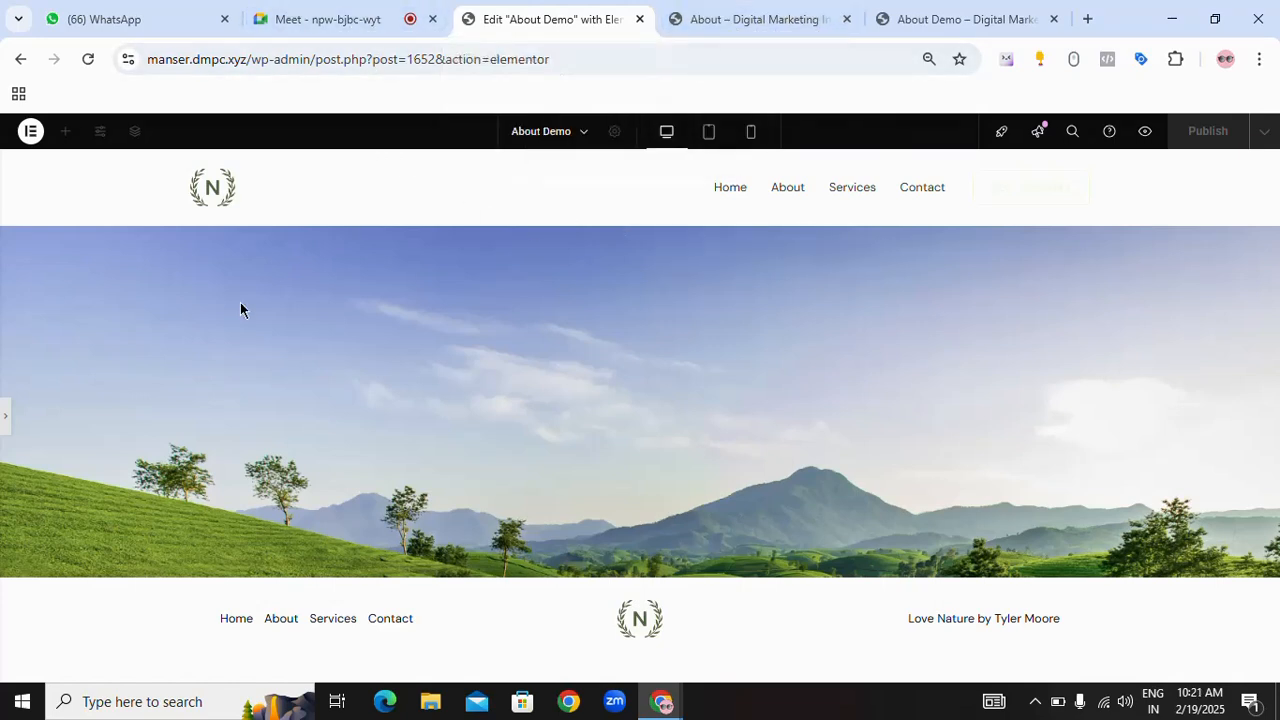
click(5, 424)
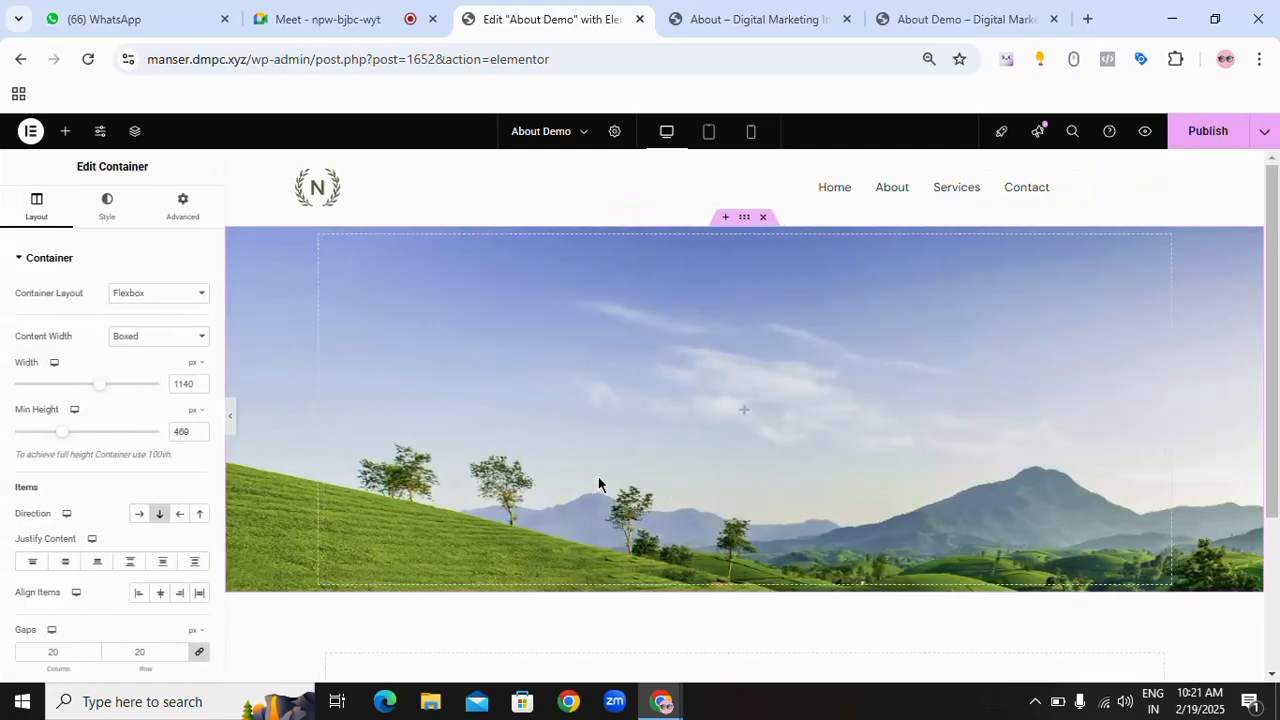
click(107, 210)
scroll(124, 377, down, 2)
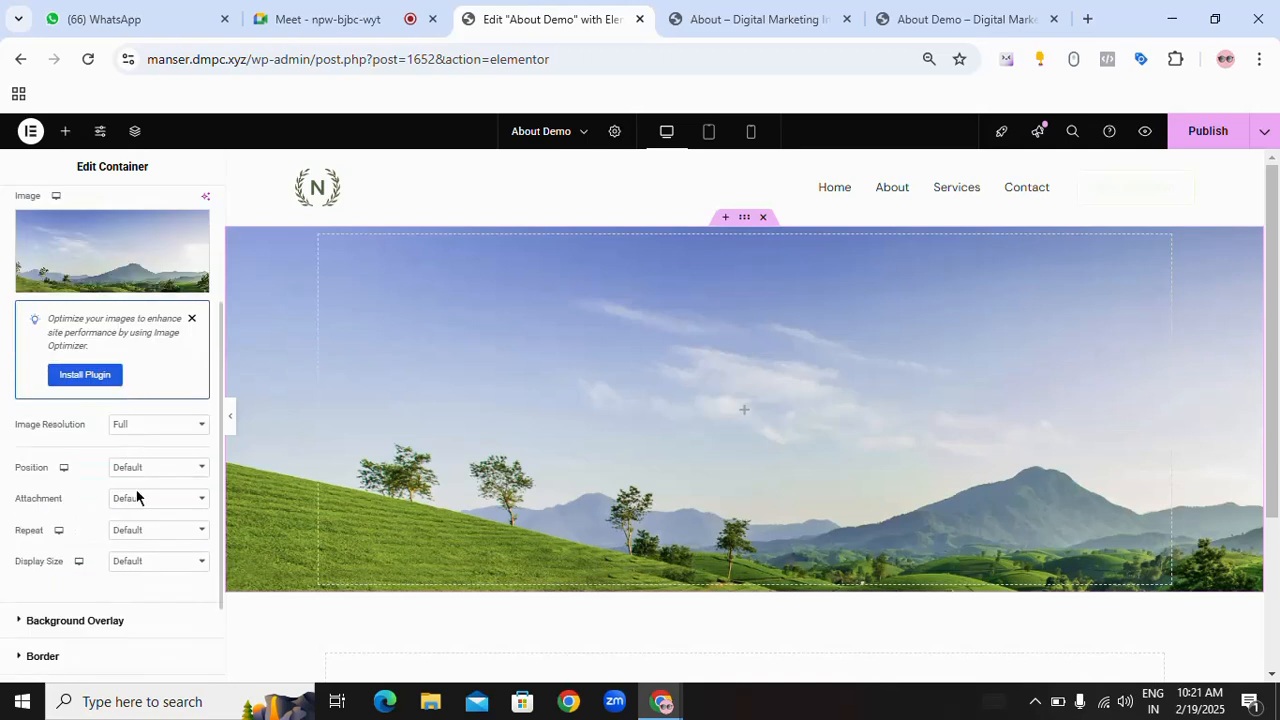
click(202, 468)
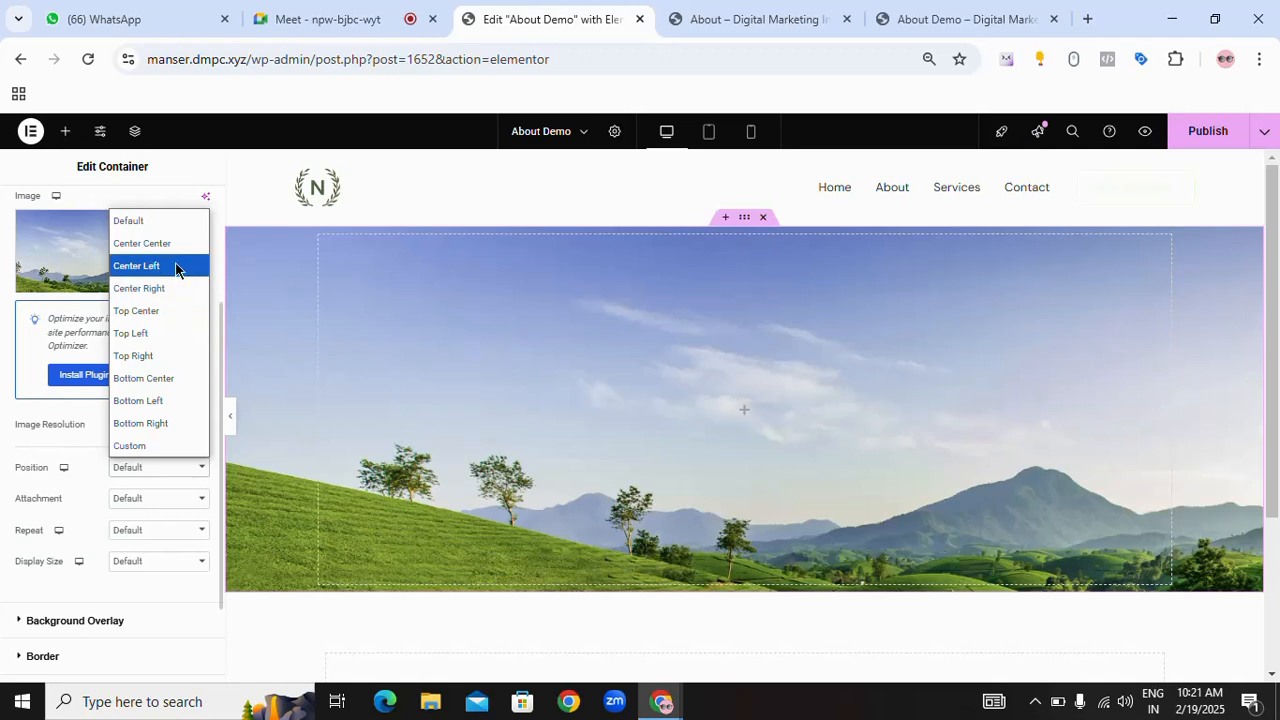
click(175, 251)
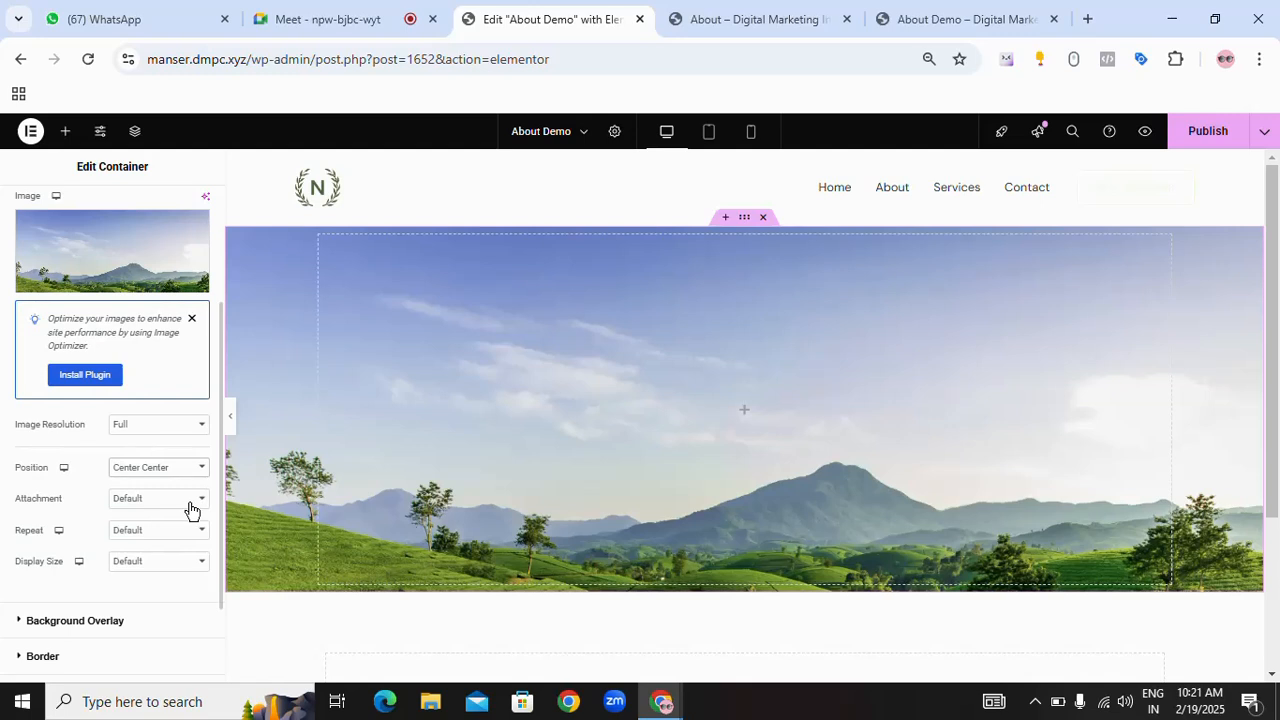
click(195, 470)
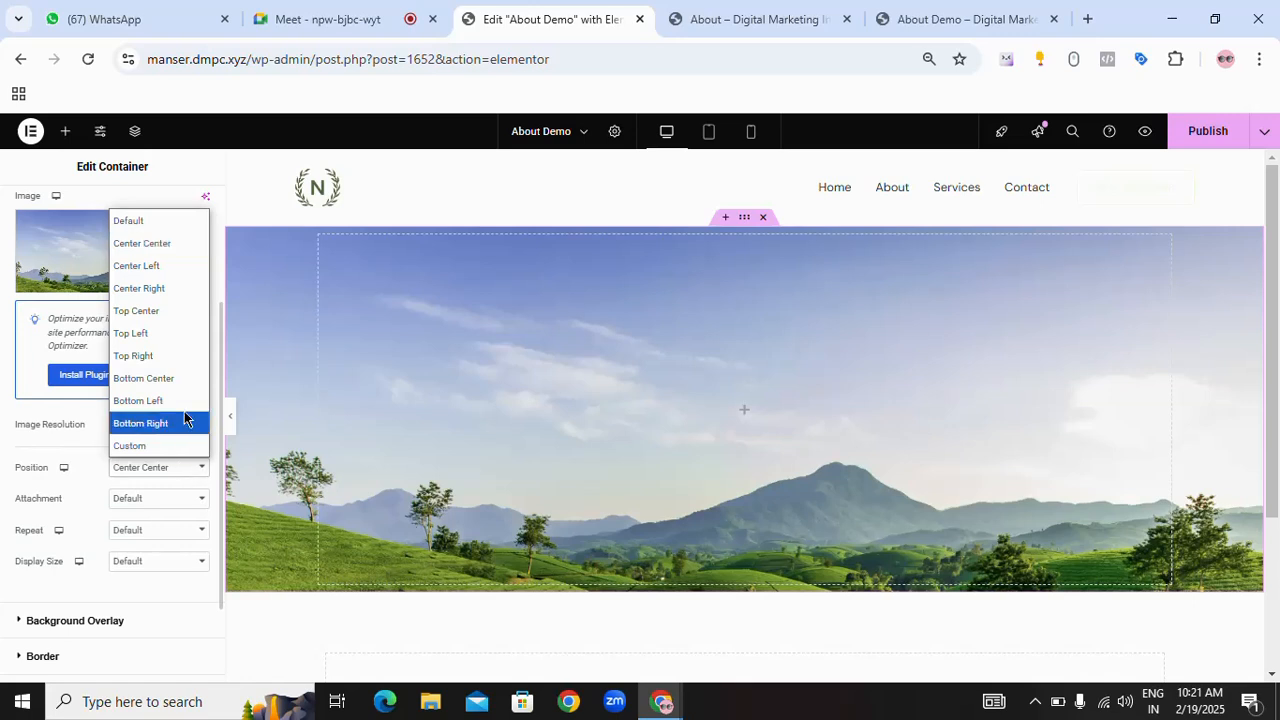
click(164, 317)
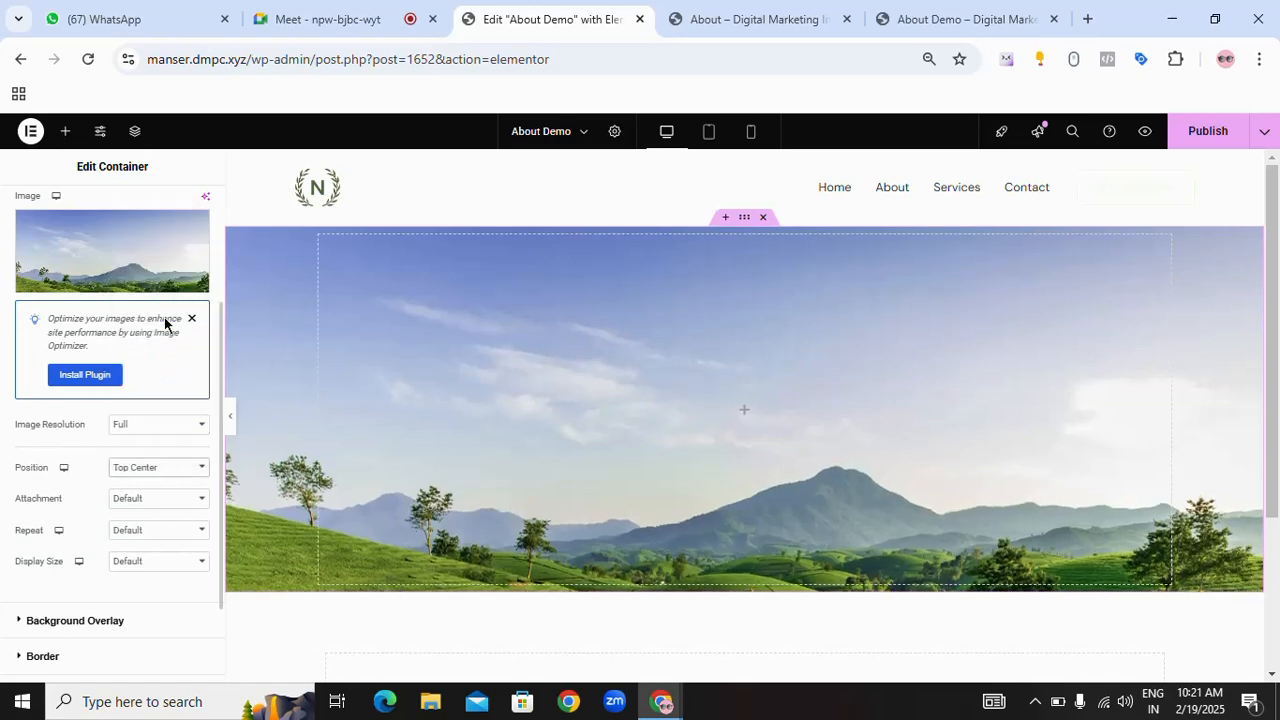
click(194, 472)
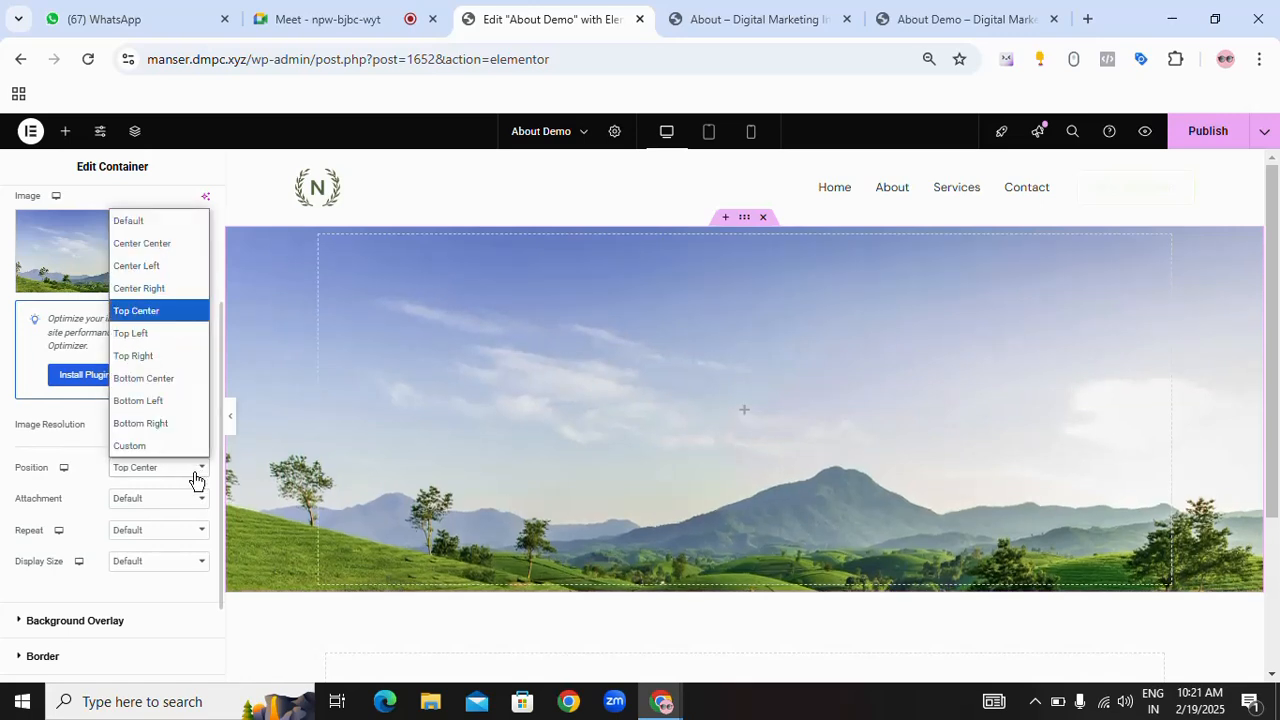
click(172, 380)
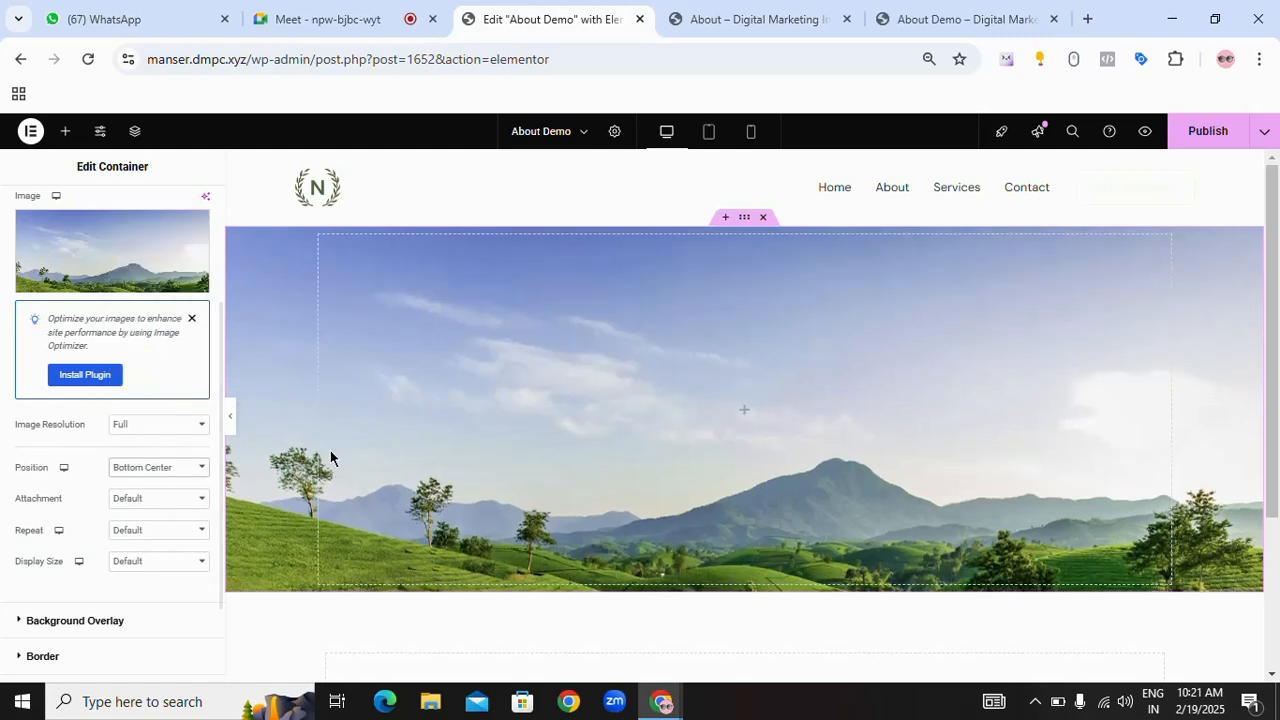
- Compare the repositioned banner at full canvas width with the existing About page's banner and its "about us" heading
click(230, 420)
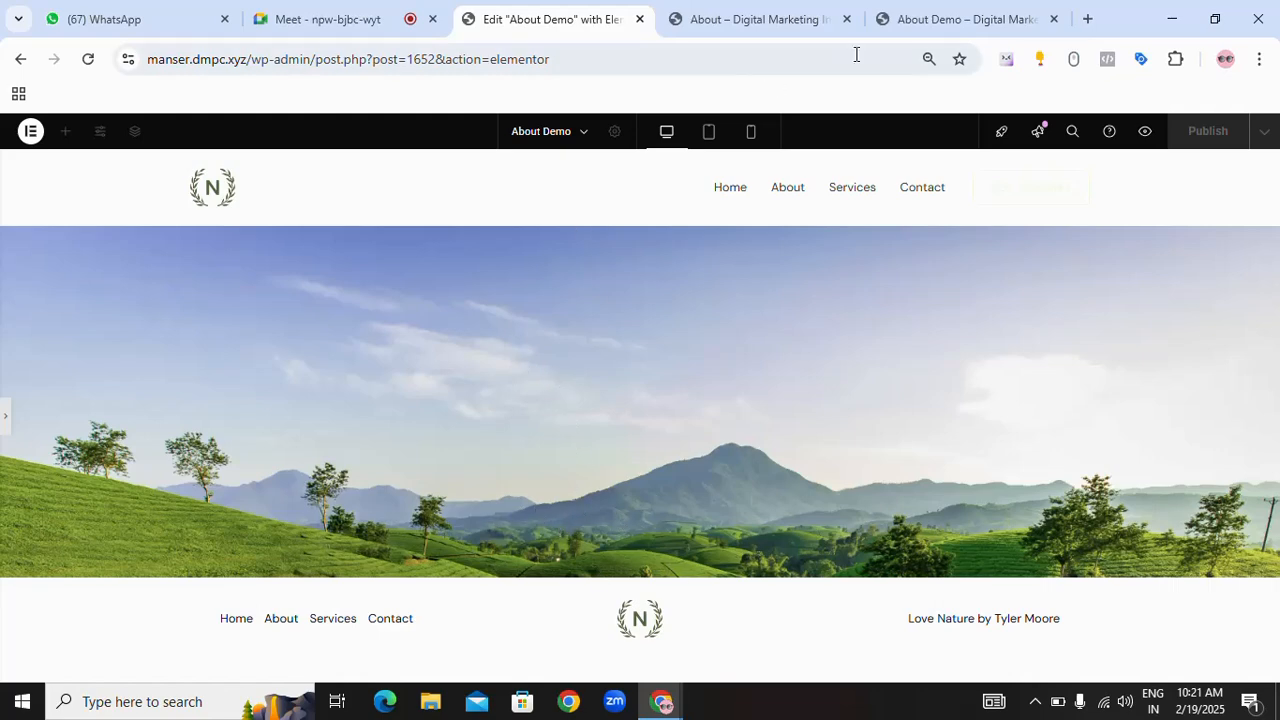
click(760, 20)
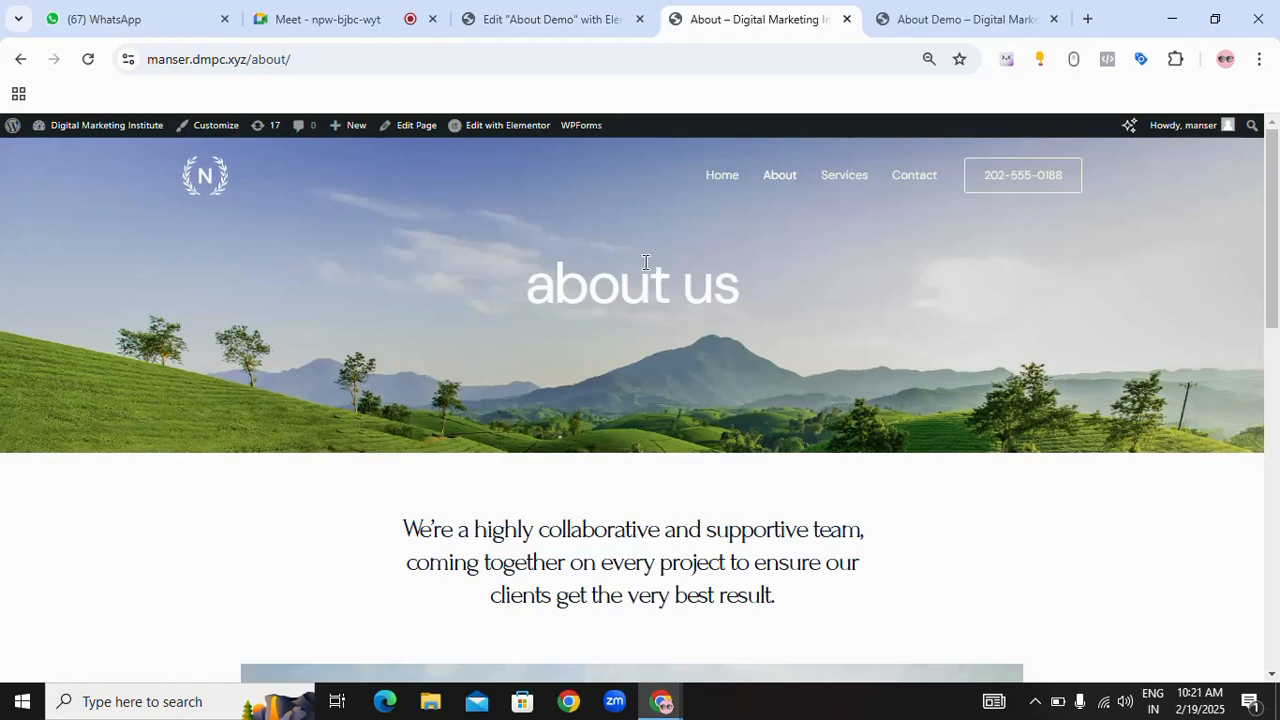
click(520, 20)
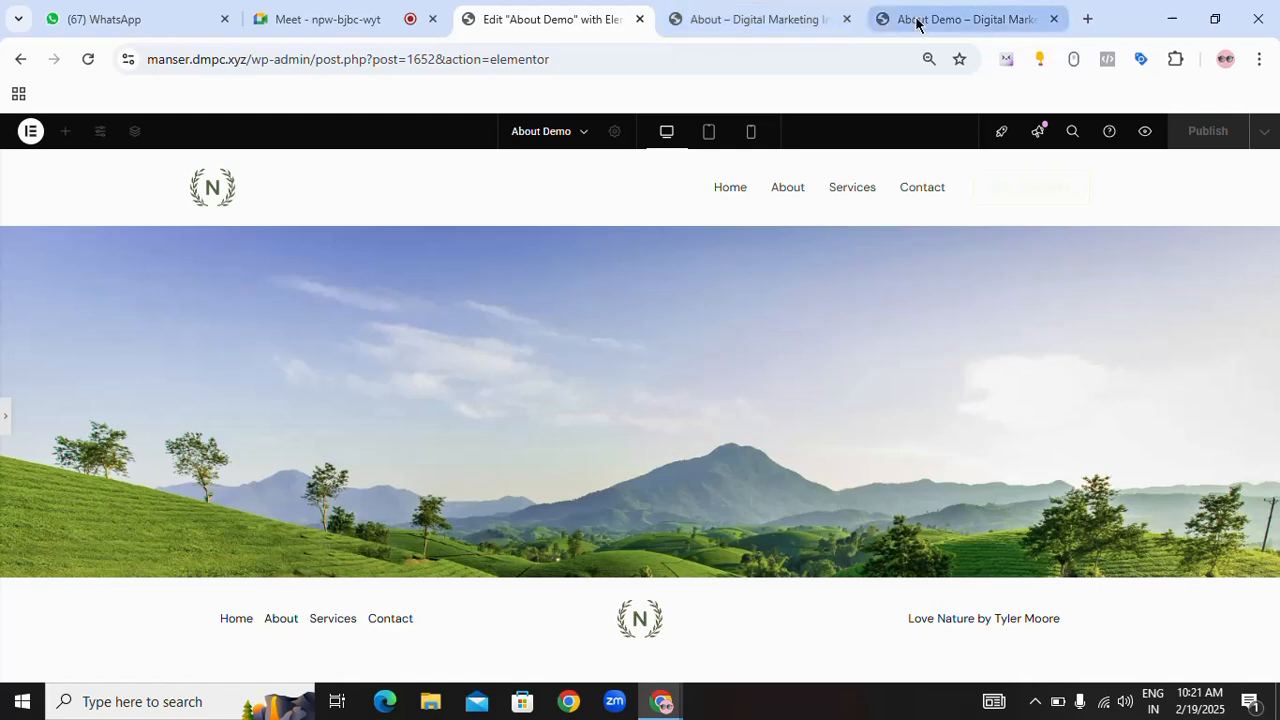
click(748, 30)
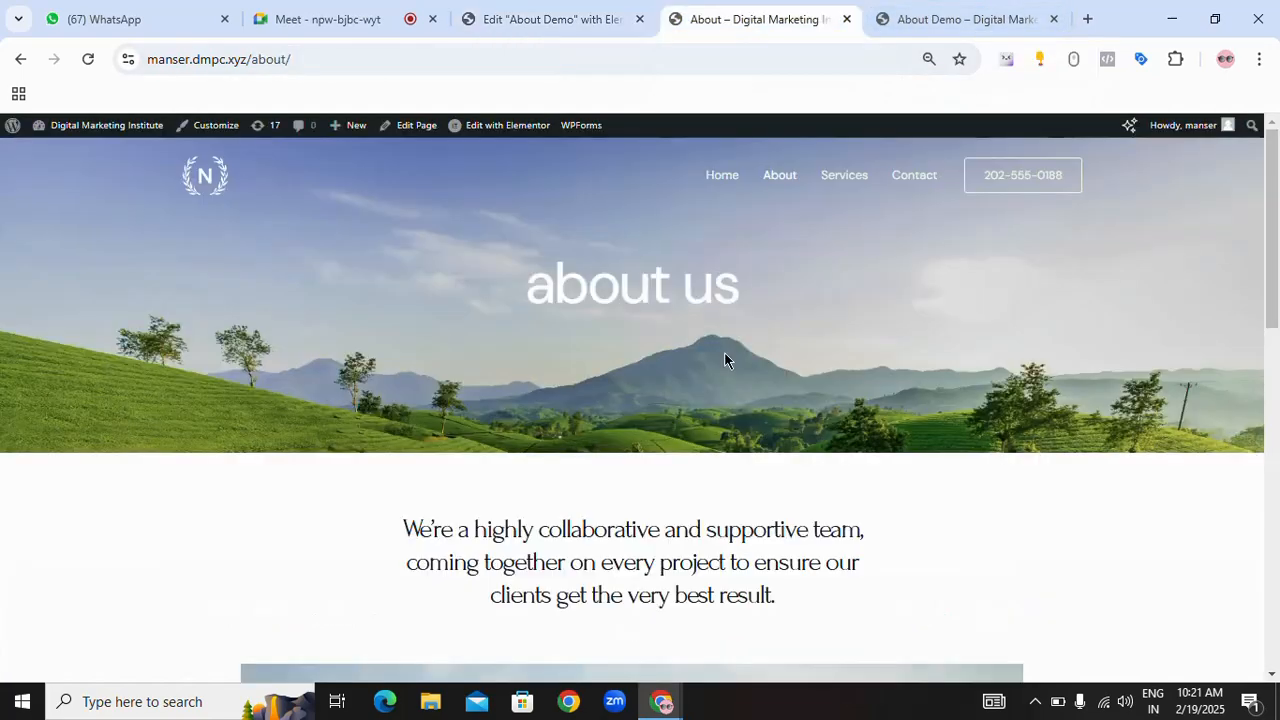
drag(524, 285, 779, 326)
click(779, 326)
click(536, 20)
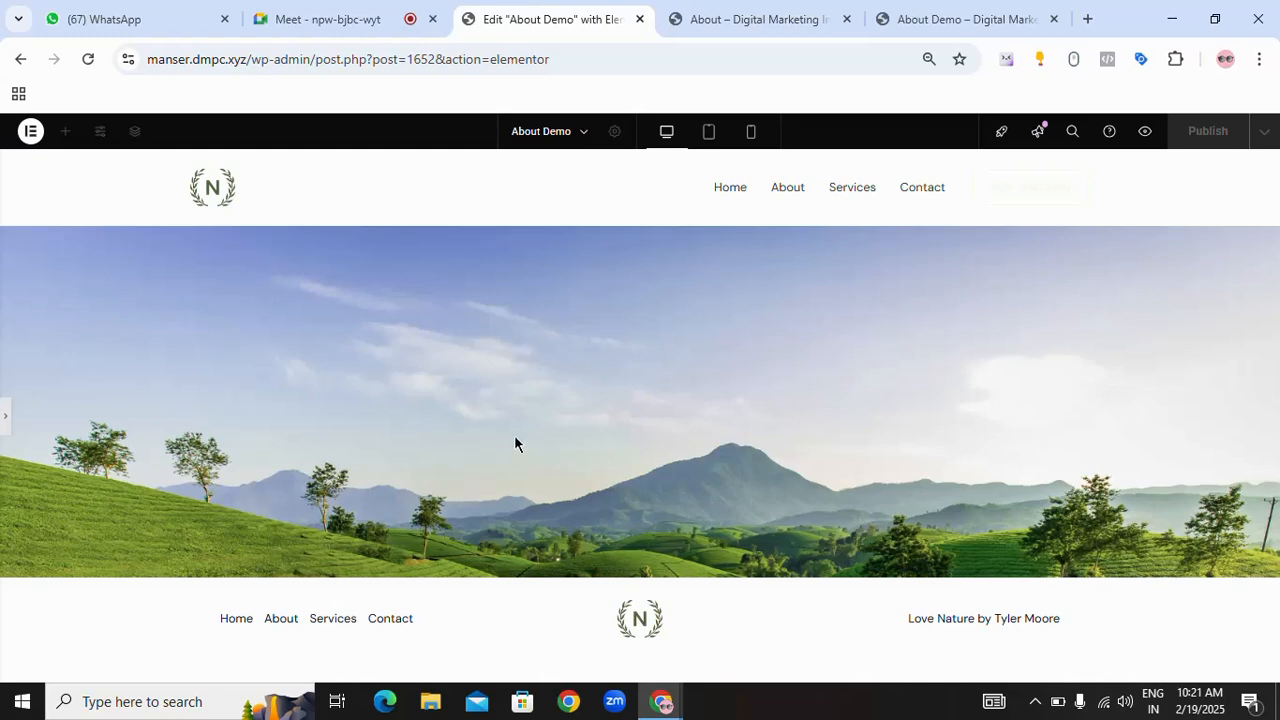
- Add a nested container inside the landscape banner container
click(5, 421)
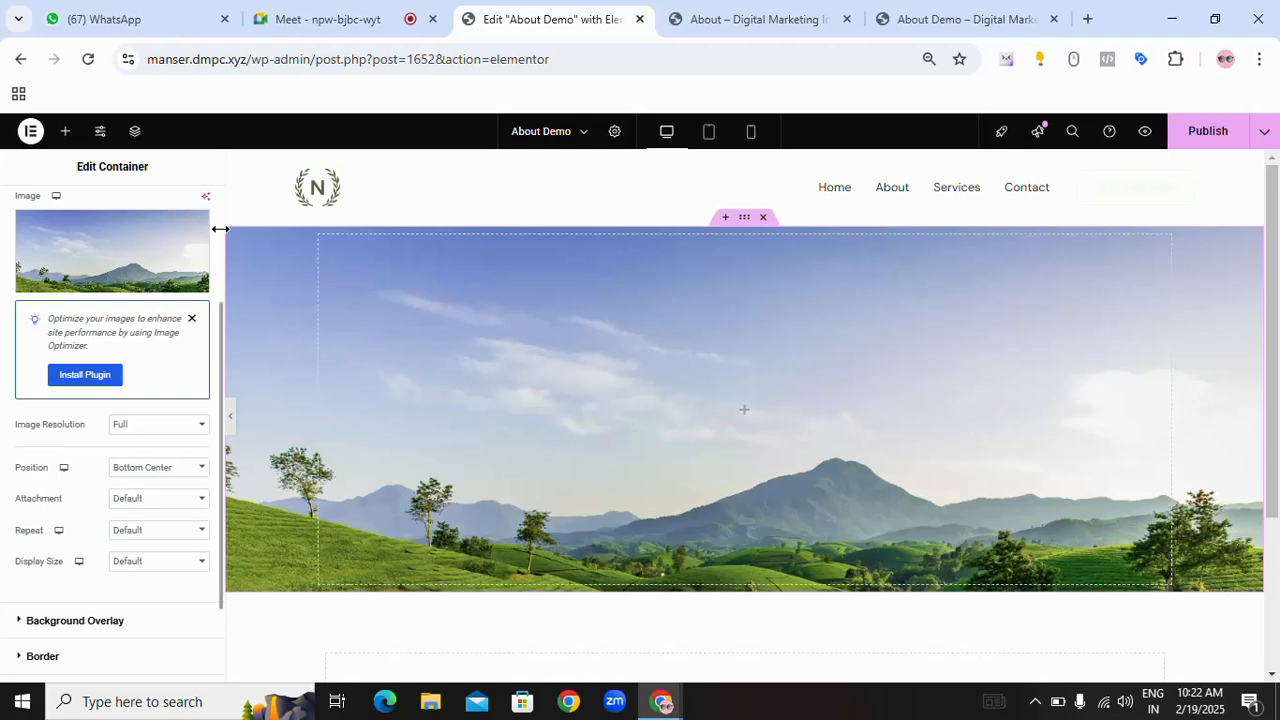
click(64, 133)
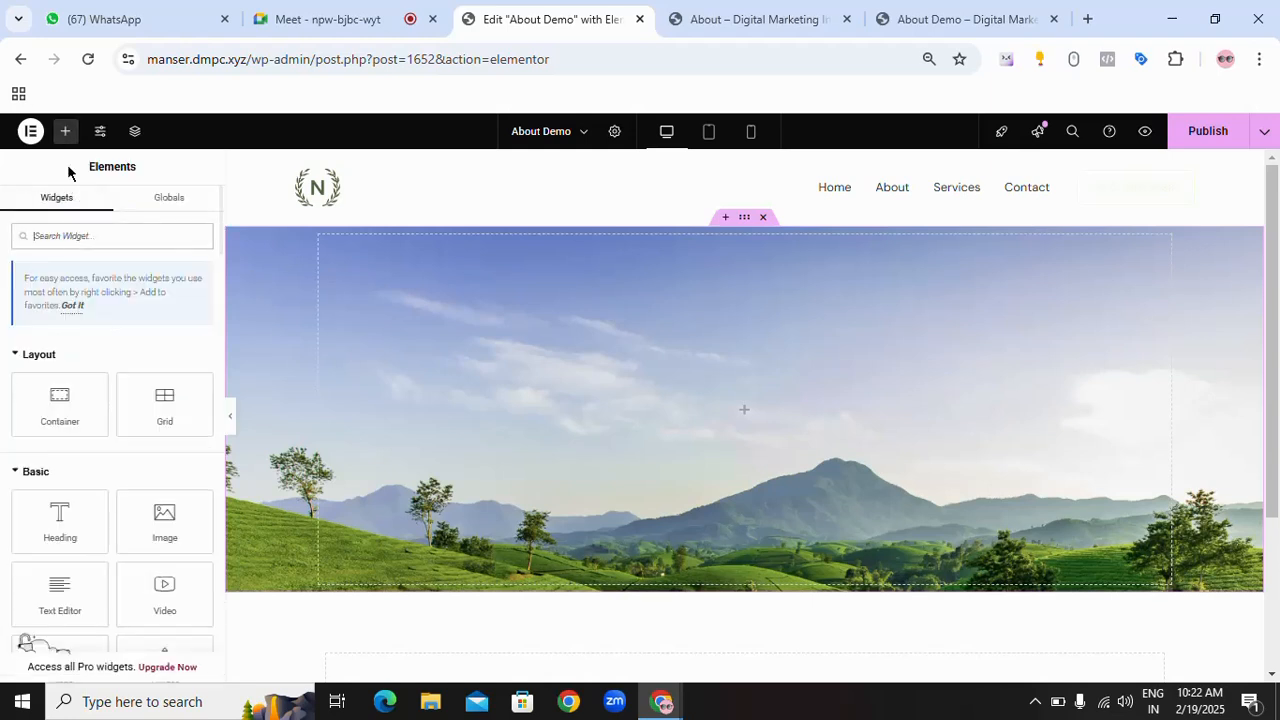
drag(55, 420, 759, 420)
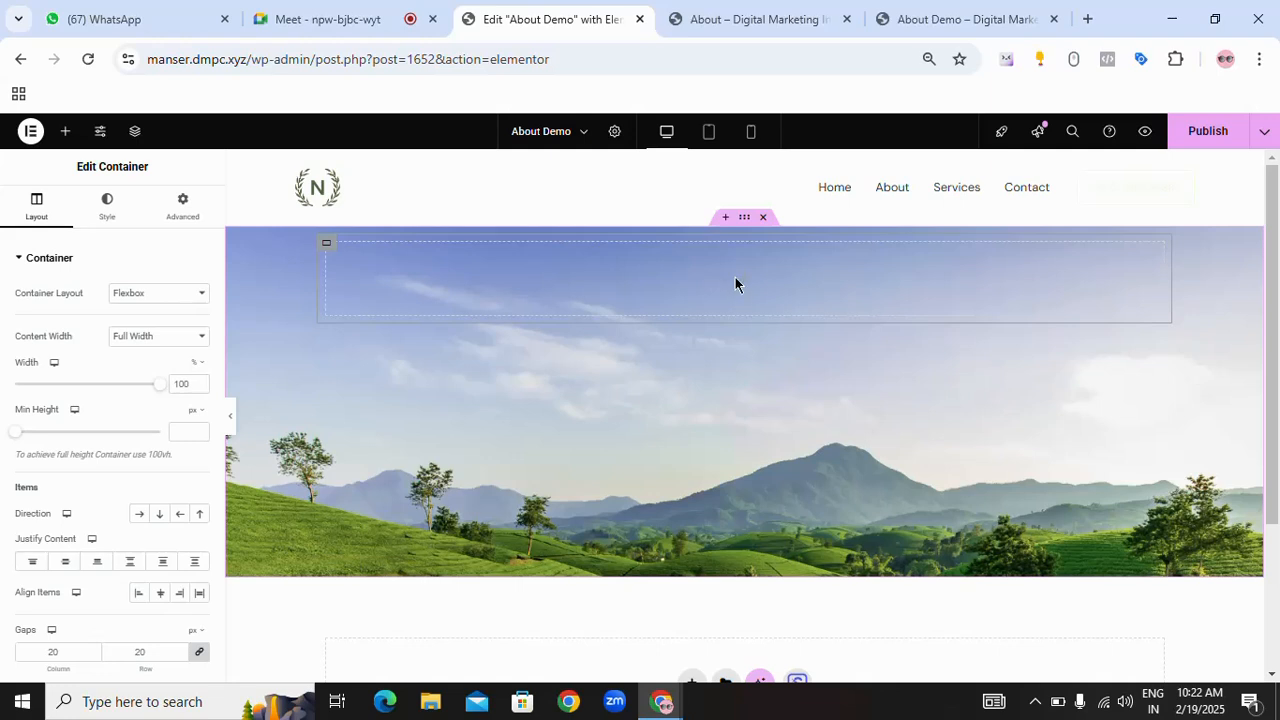
- Set the banner container's Justify Content to center so the nested container sits vertically in the middle
click(62, 563)
click(107, 205)
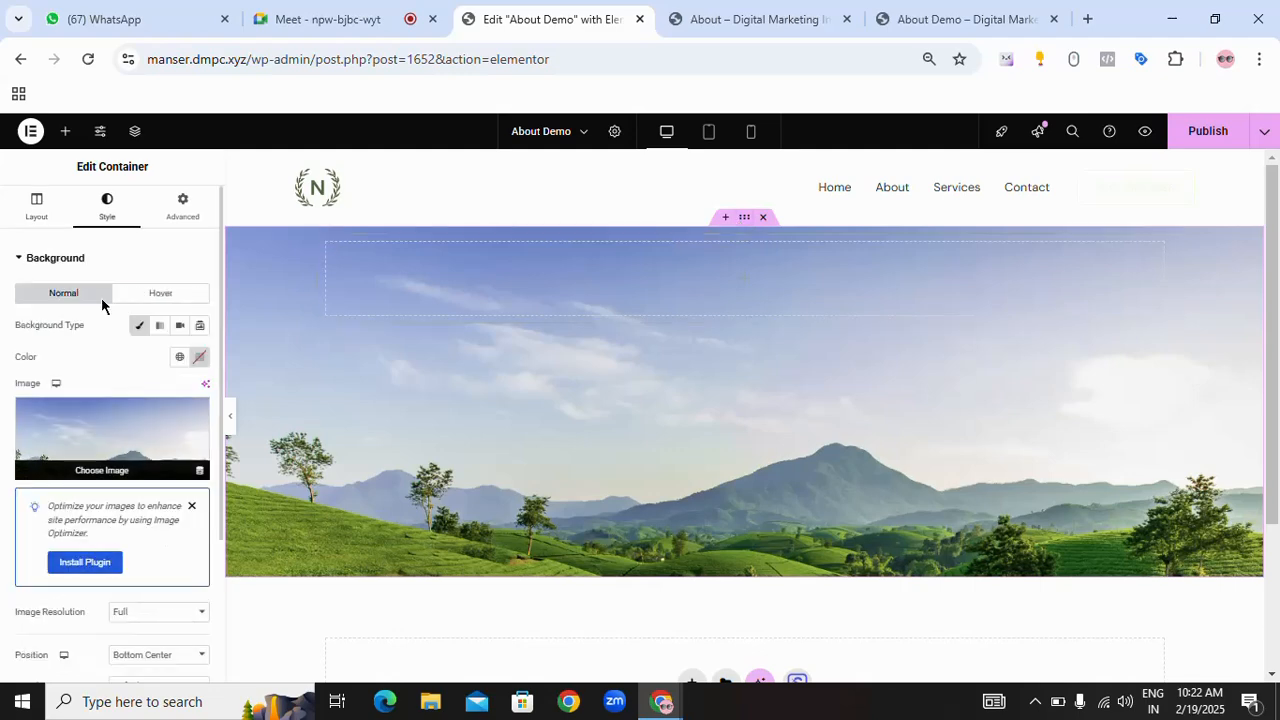
scroll(120, 300, down, 3)
scroll(145, 301, up, 3)
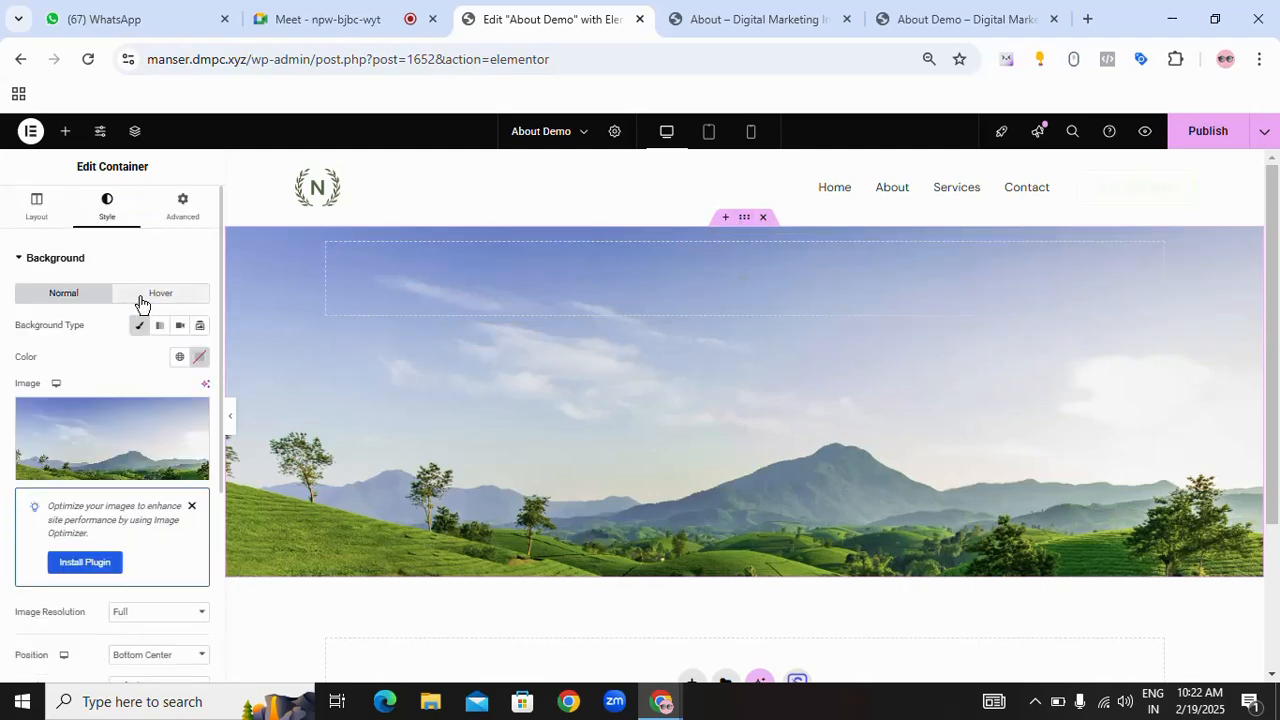
click(37, 207)
scroll(137, 397, down, 1)
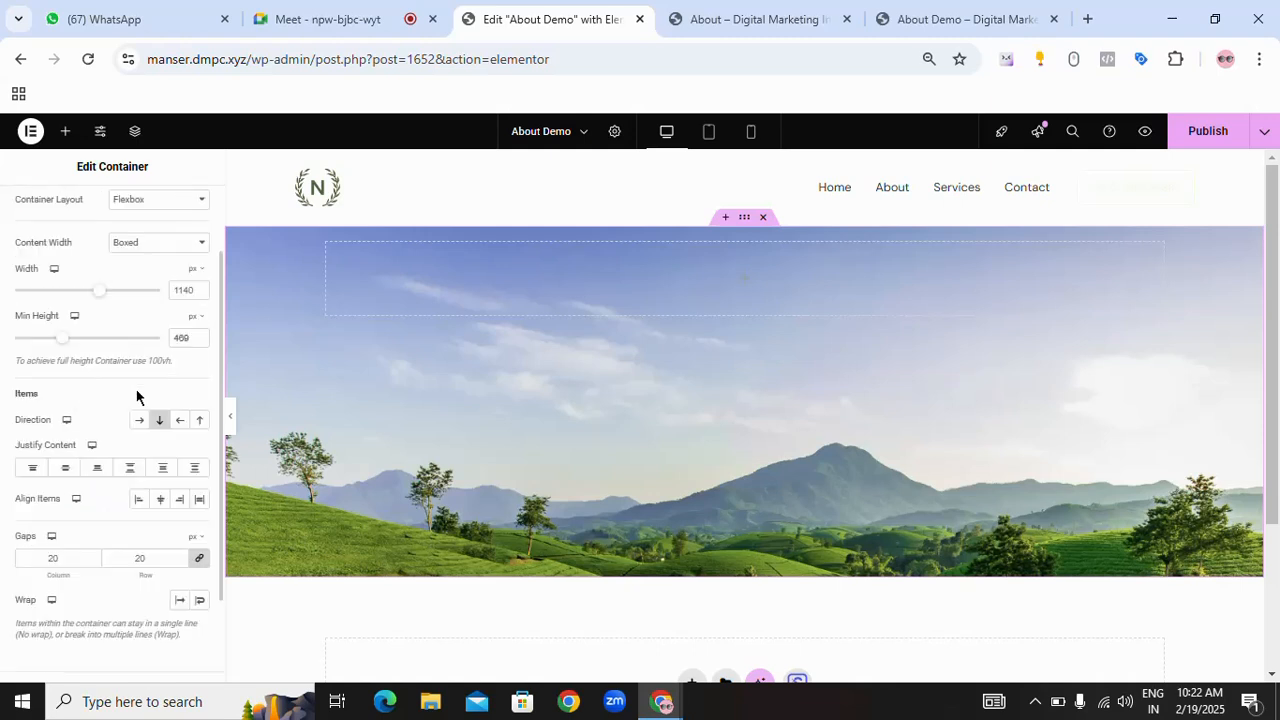
click(72, 474)
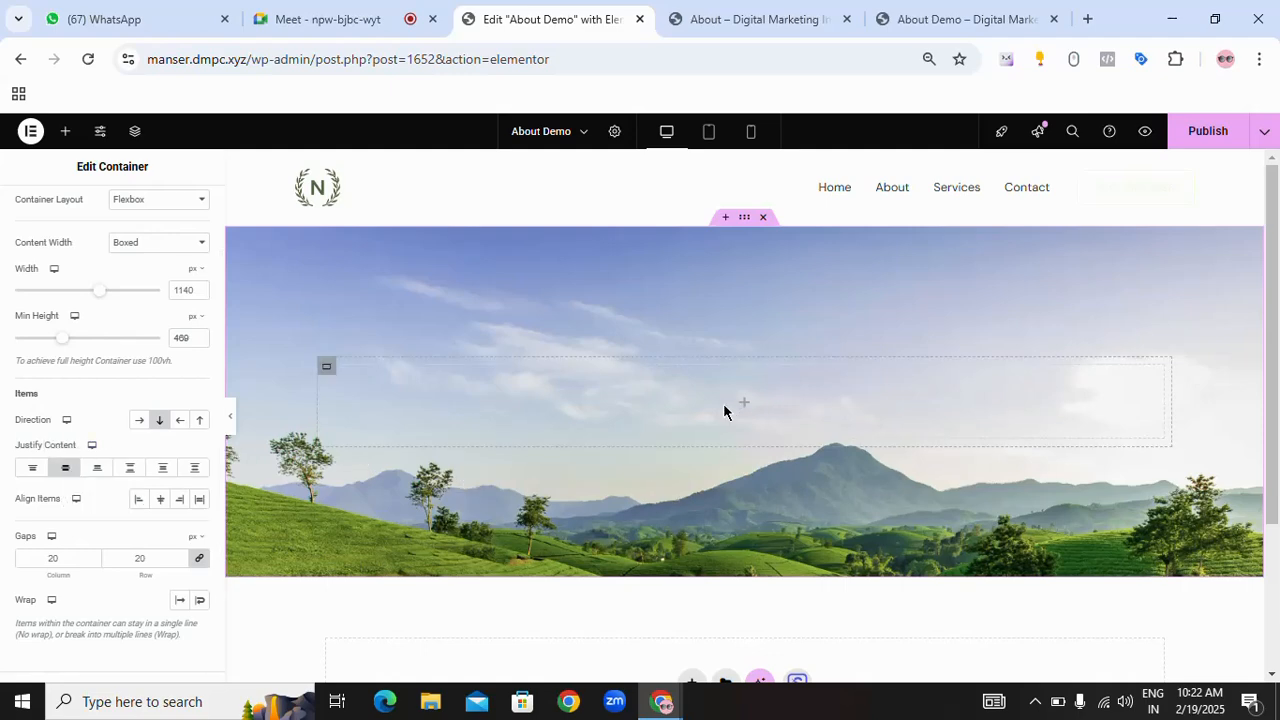
- Check the "about us" heading on the existing About page, and add a Heading titled "About Demo" in the banner's nested container
click(743, 22)
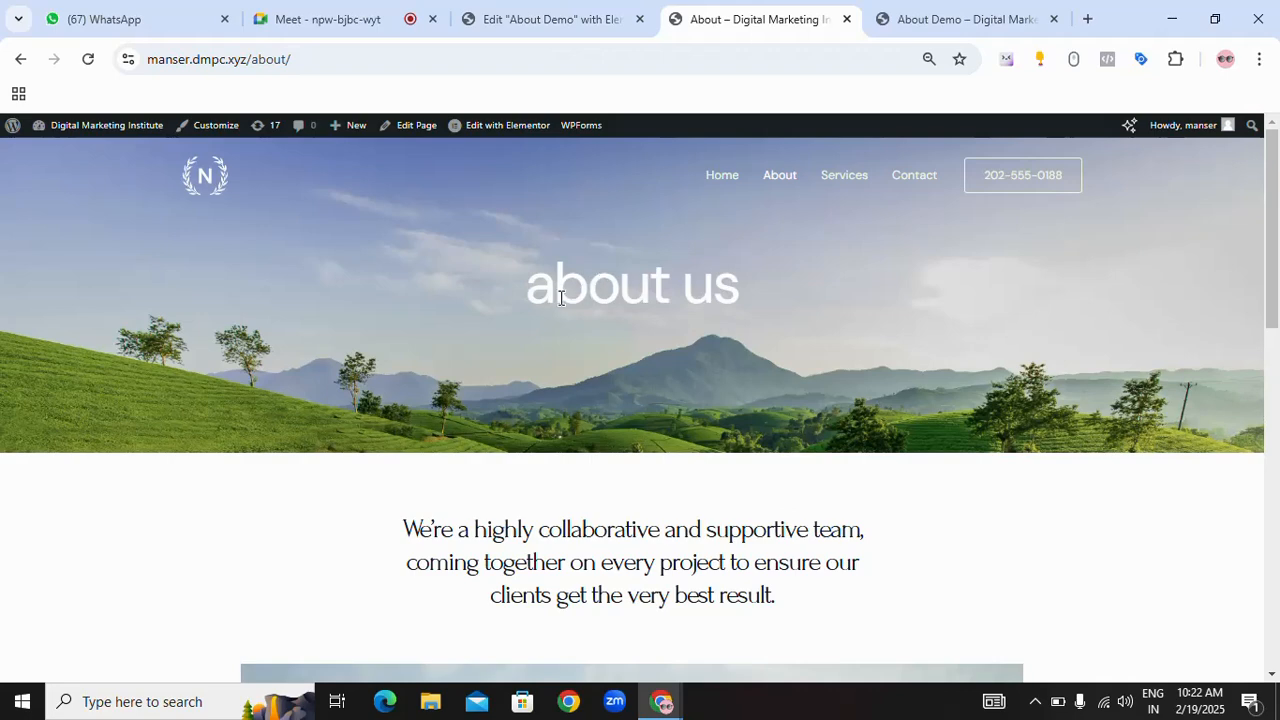
drag(530, 290, 756, 297)
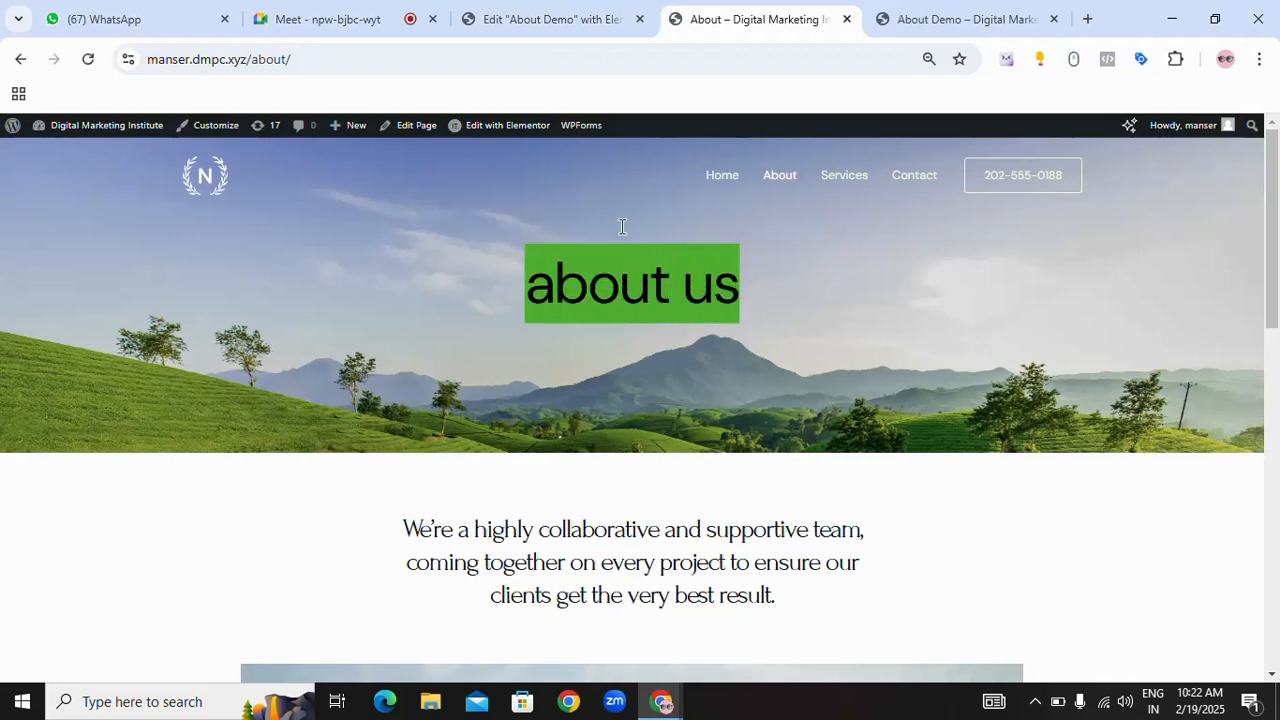
click(560, 24)
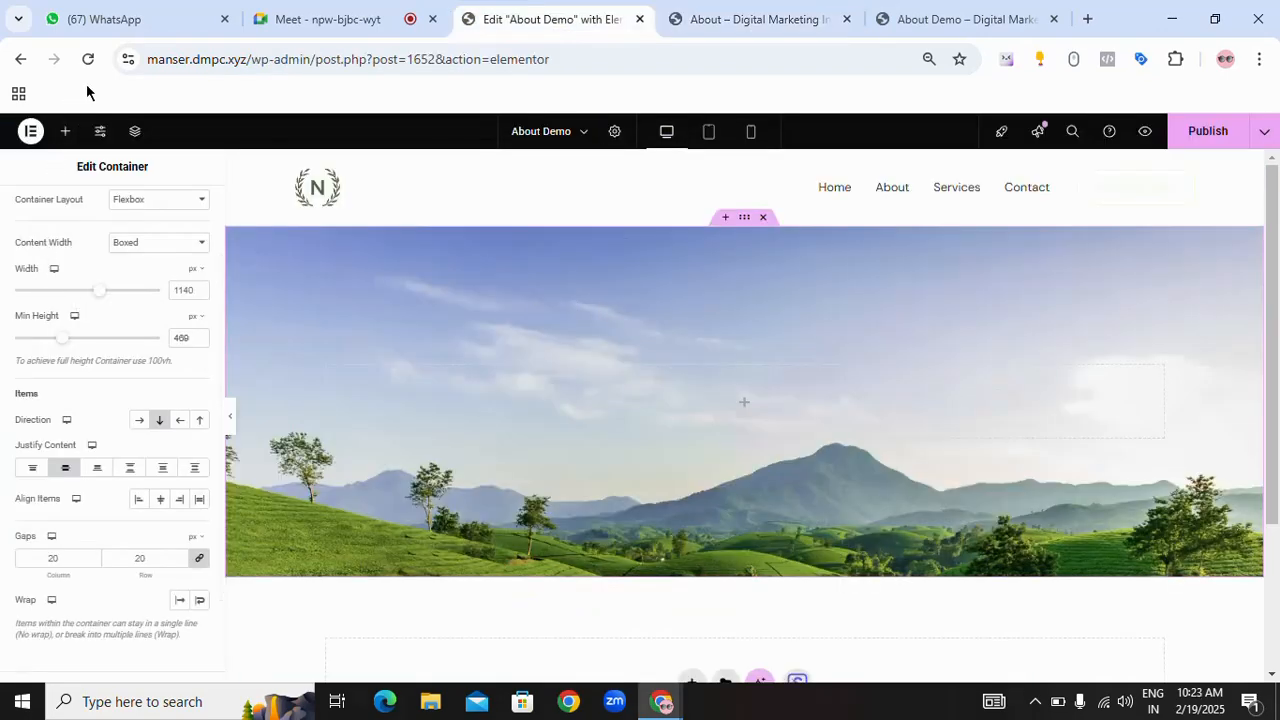
click(65, 136)
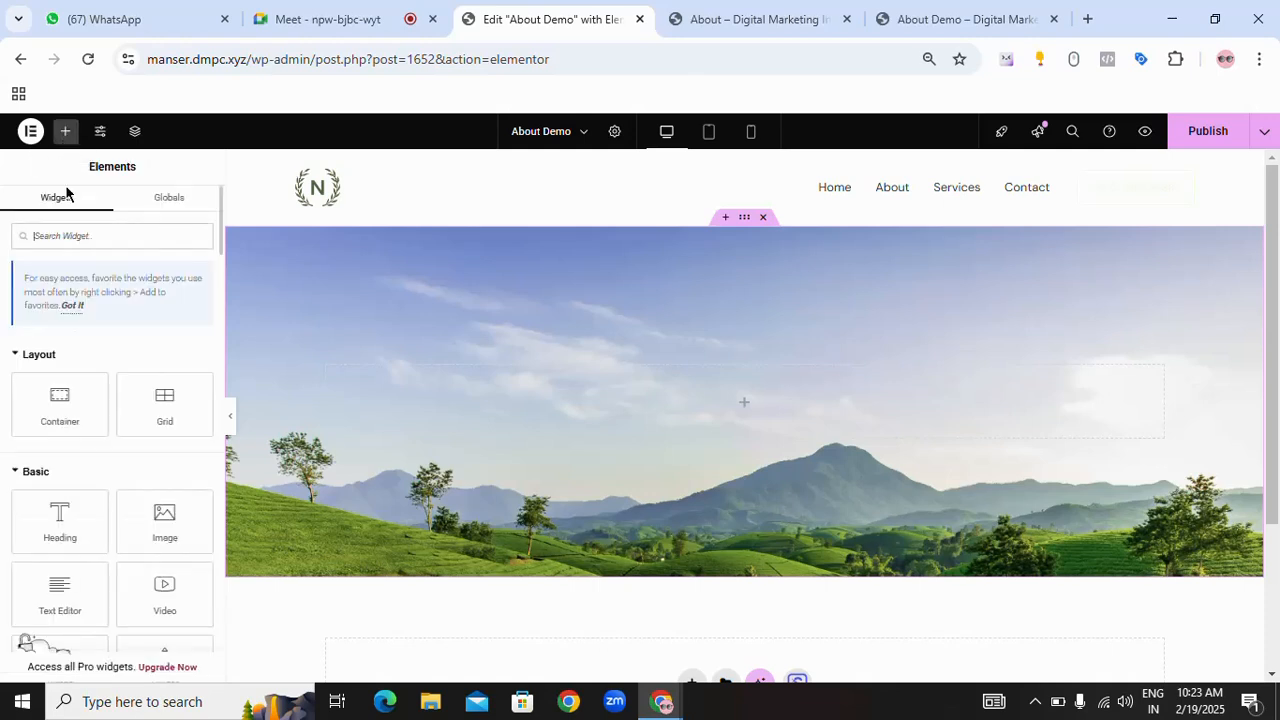
drag(63, 533, 743, 419)
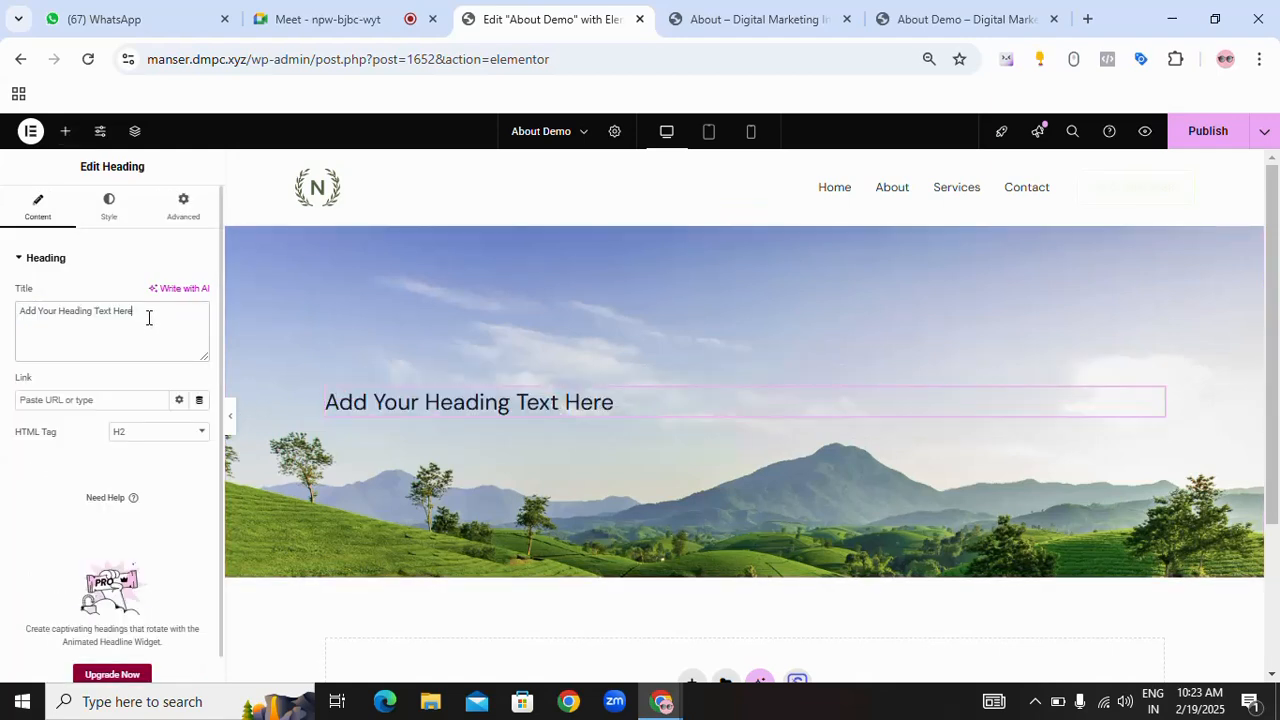
drag(149, 317, 17, 320)
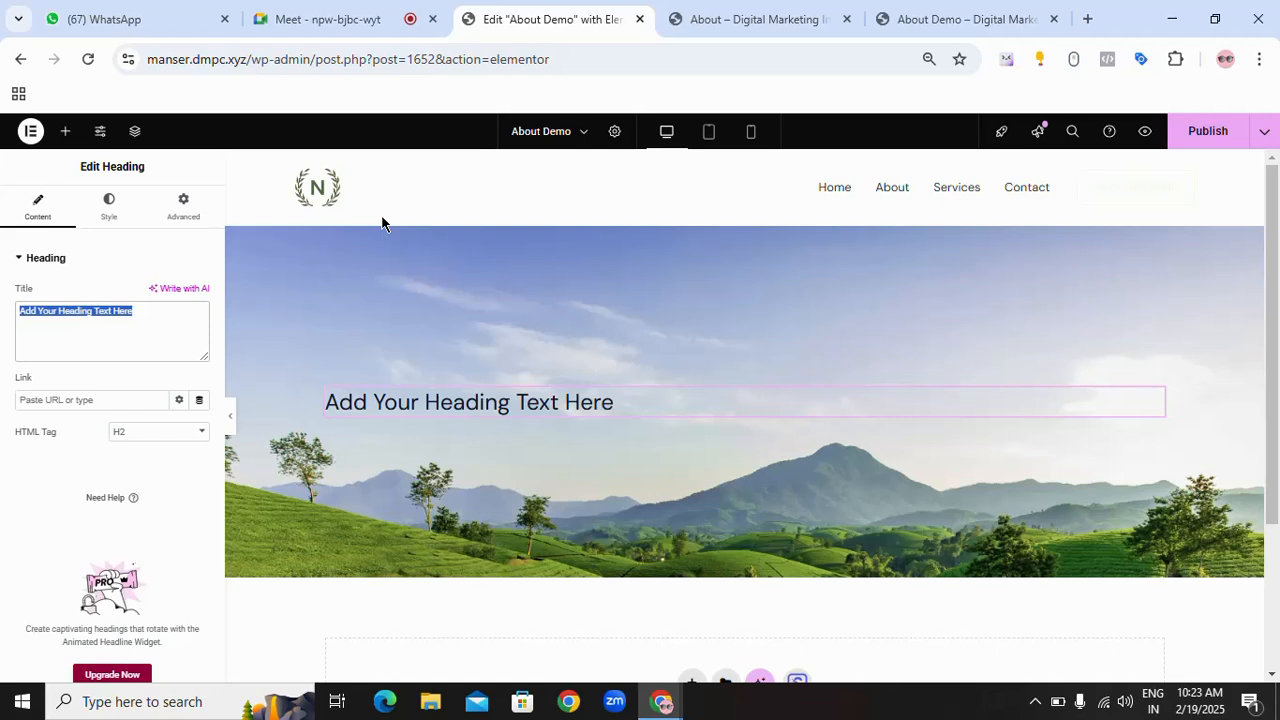
text(About Demo)
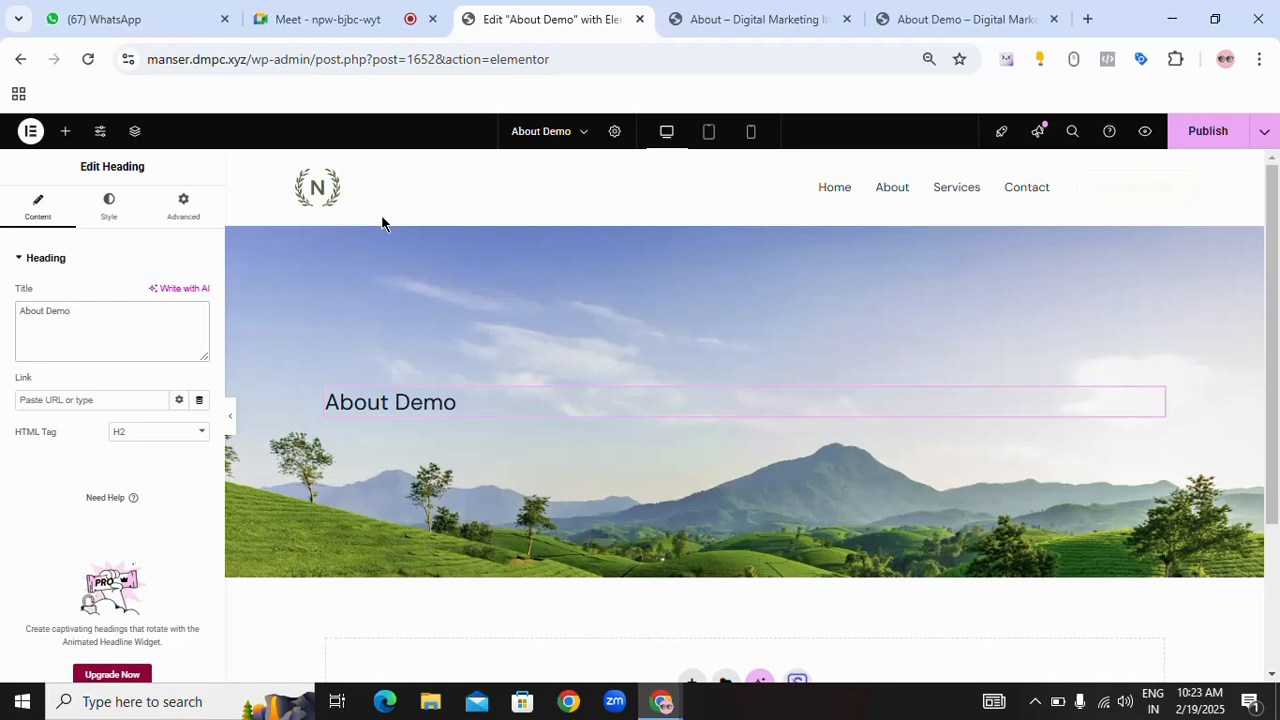
- Center-align the "About Demo" heading, using the existing About page's heading as reference
click(785, 19)
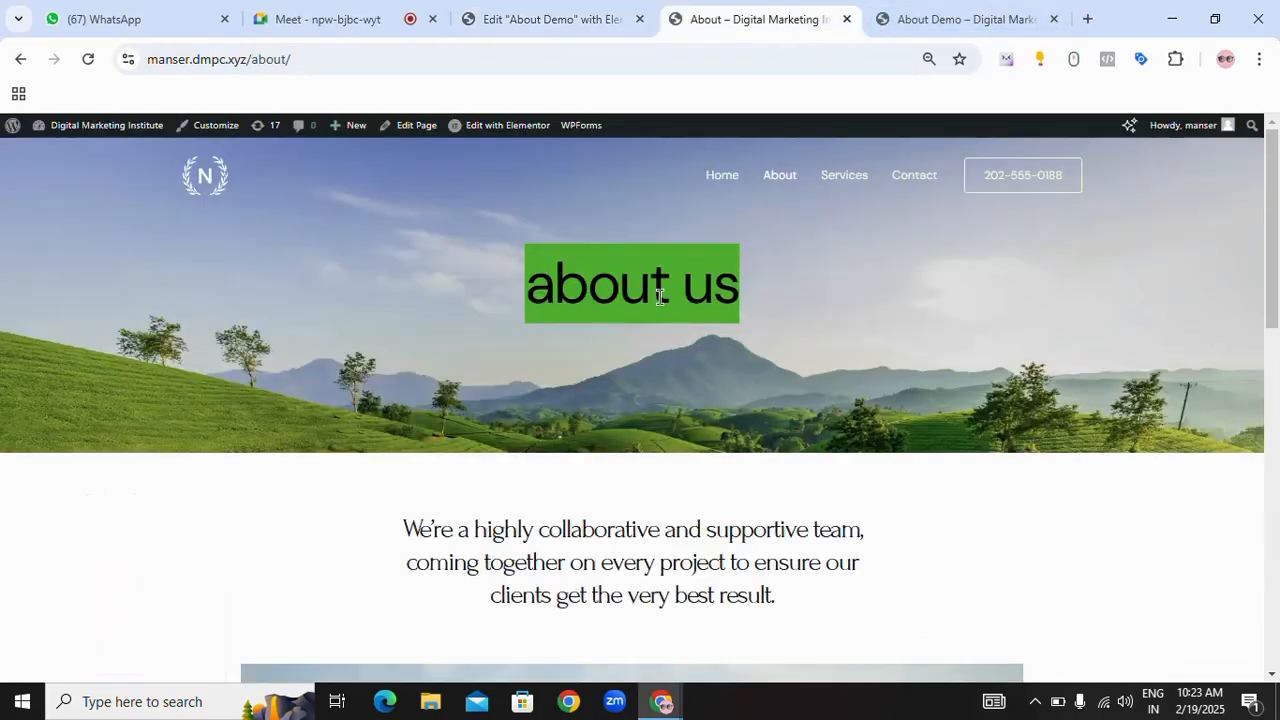
click(567, 30)
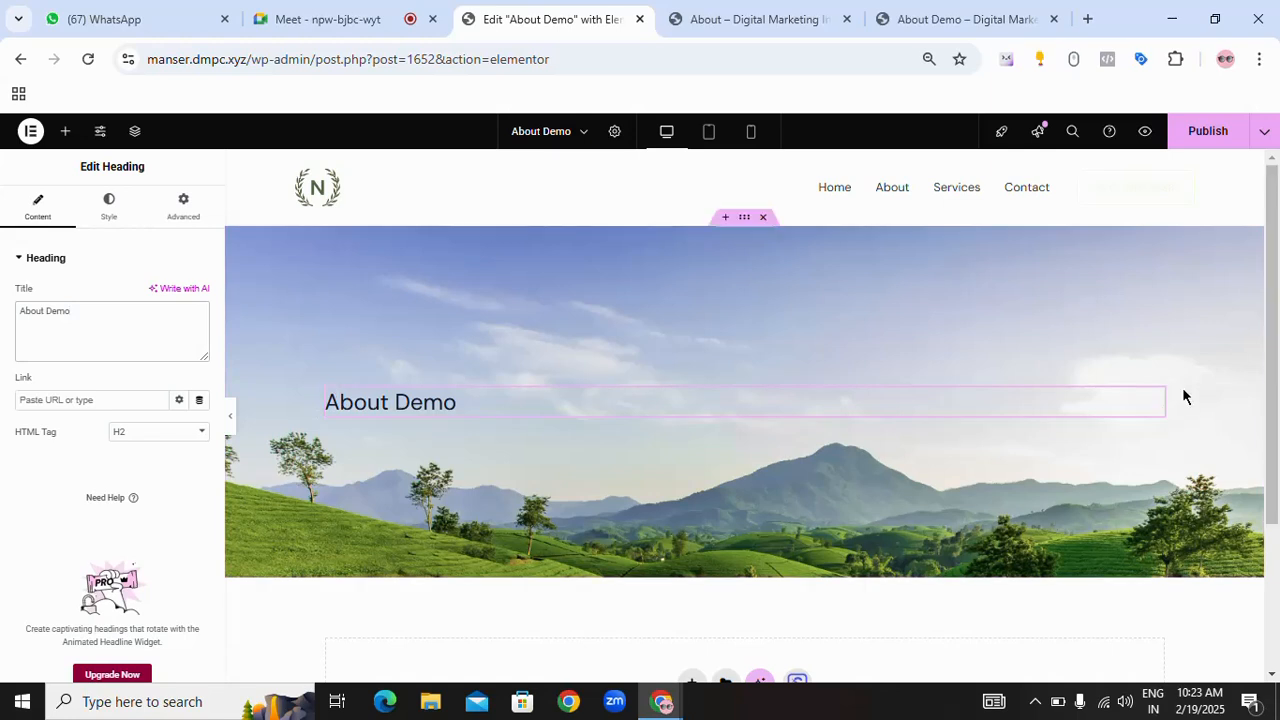
click(110, 210)
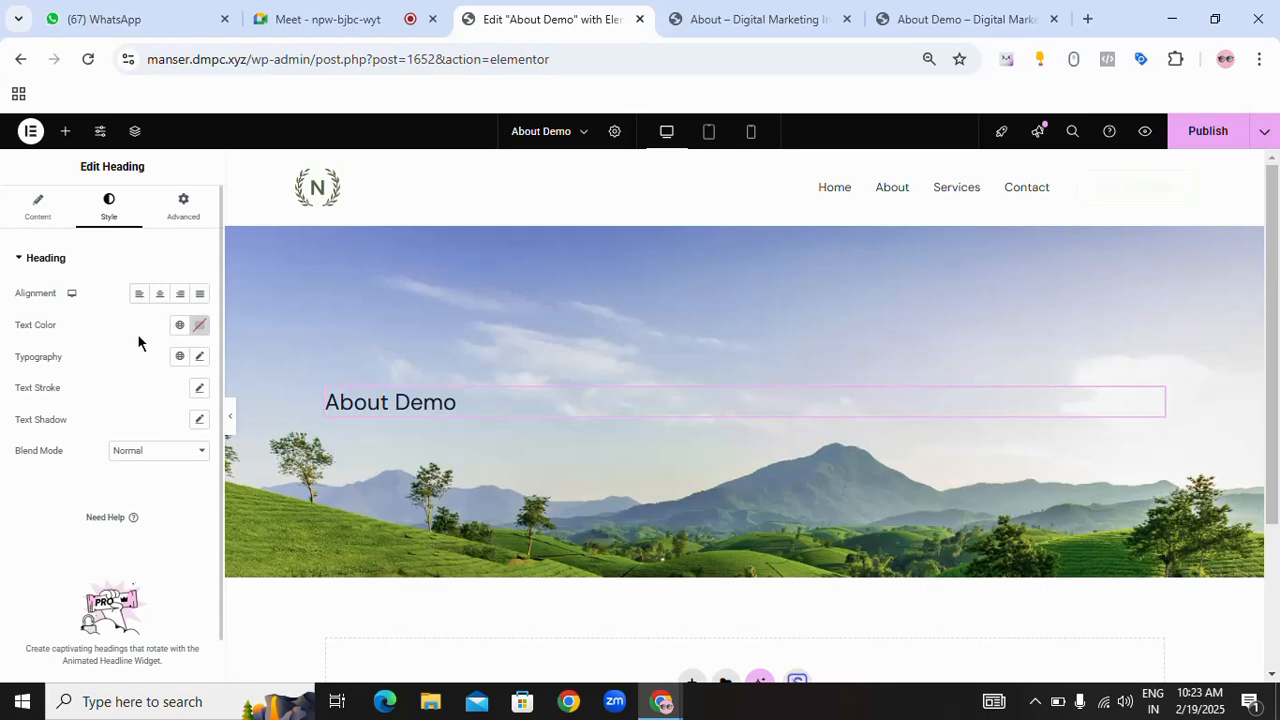
click(715, 24)
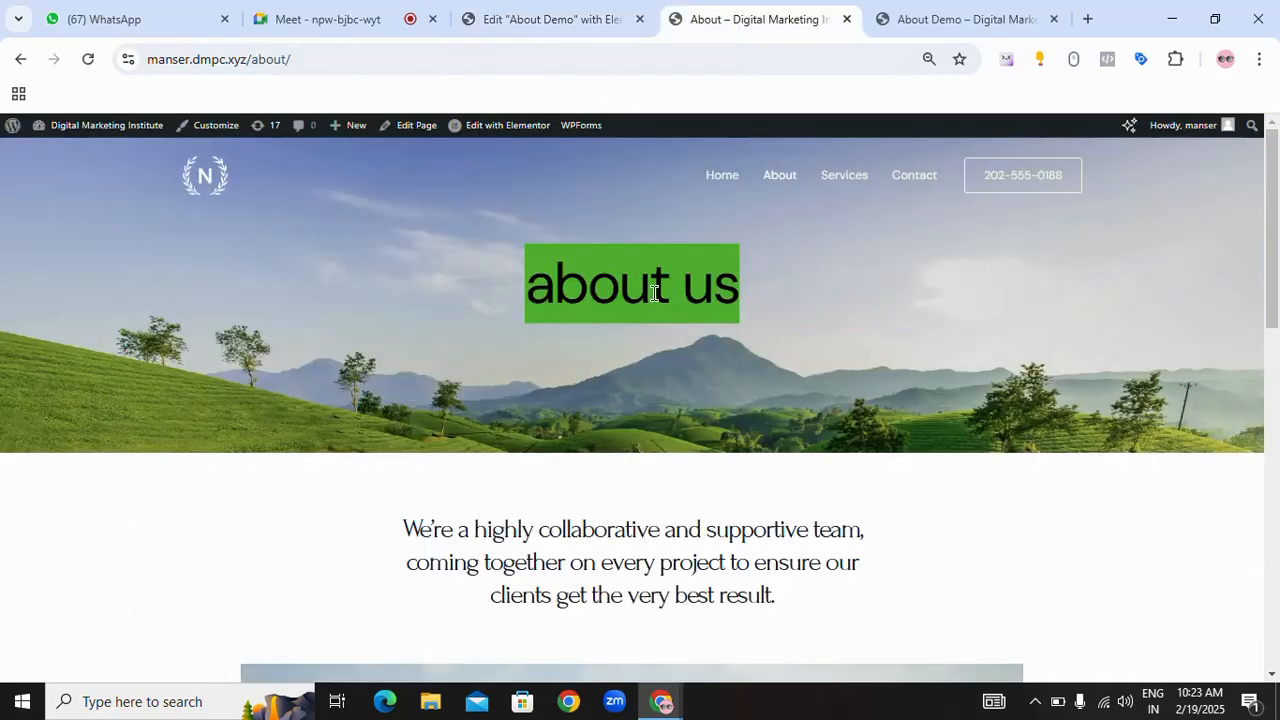
click(571, 20)
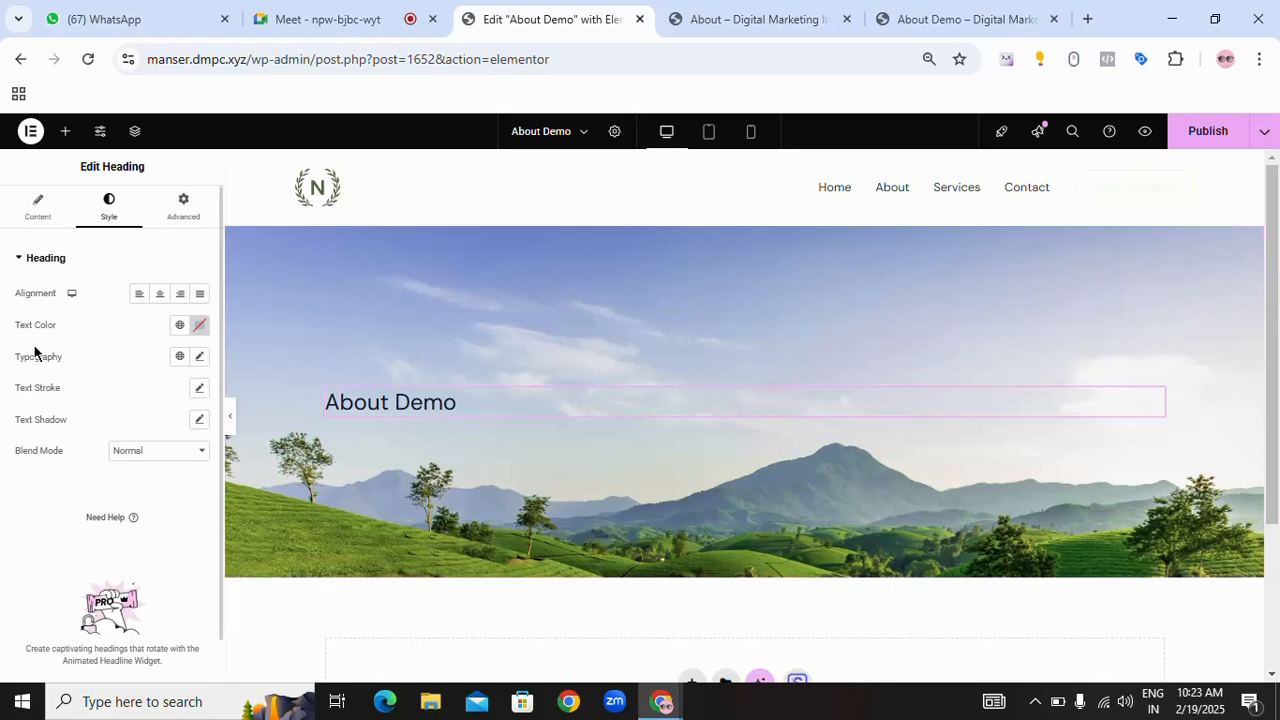
click(159, 293)
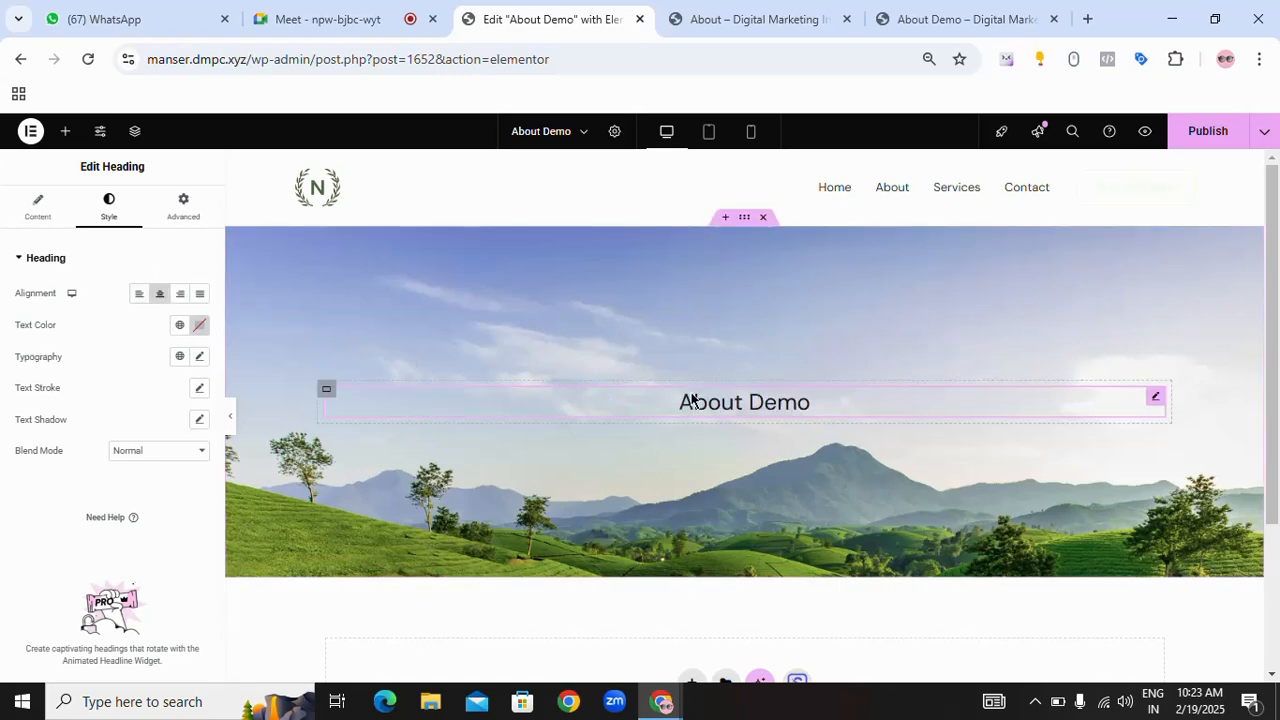
- Set the heading's typography size to 102 px, comparing it with the existing About page's heading
click(736, 32)
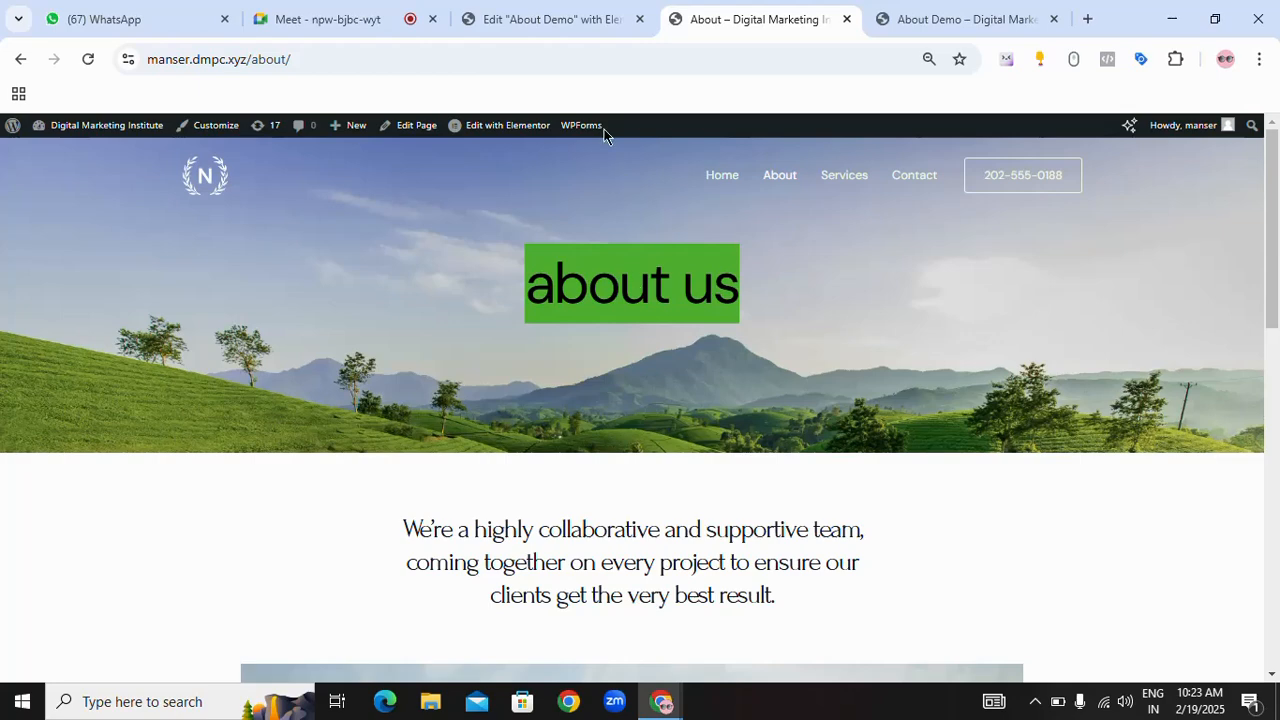
click(501, 26)
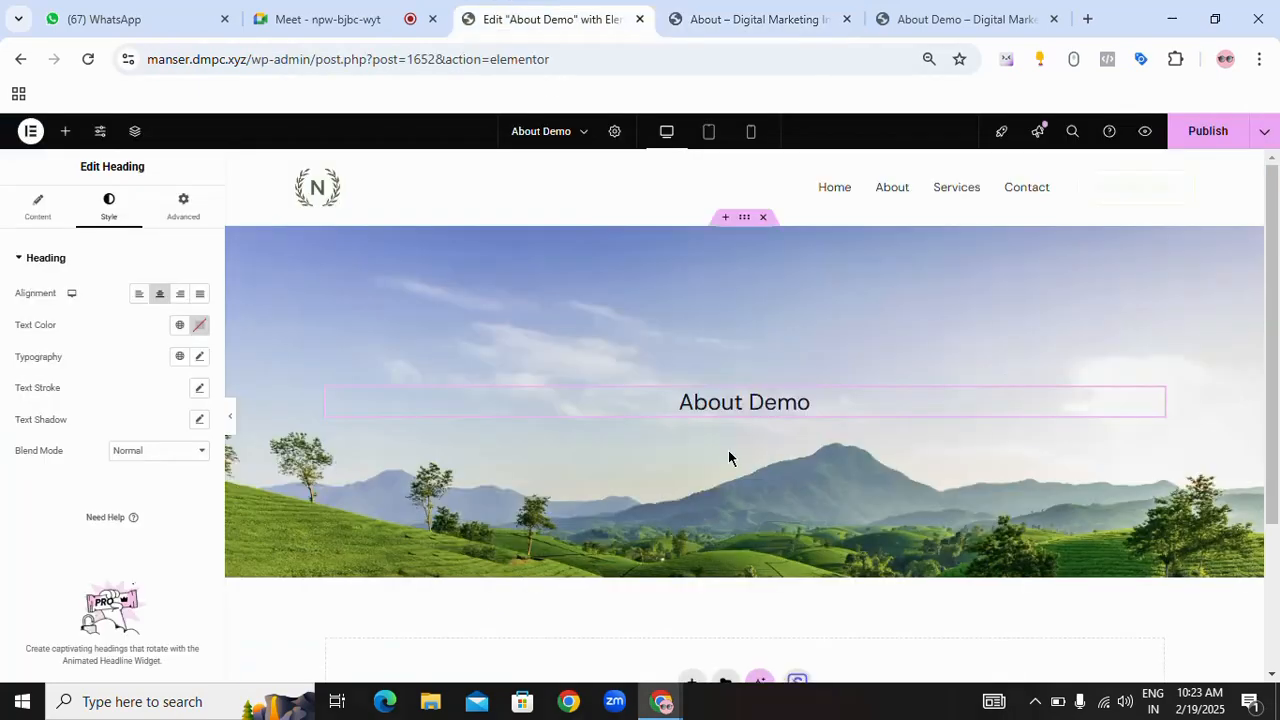
click(198, 360)
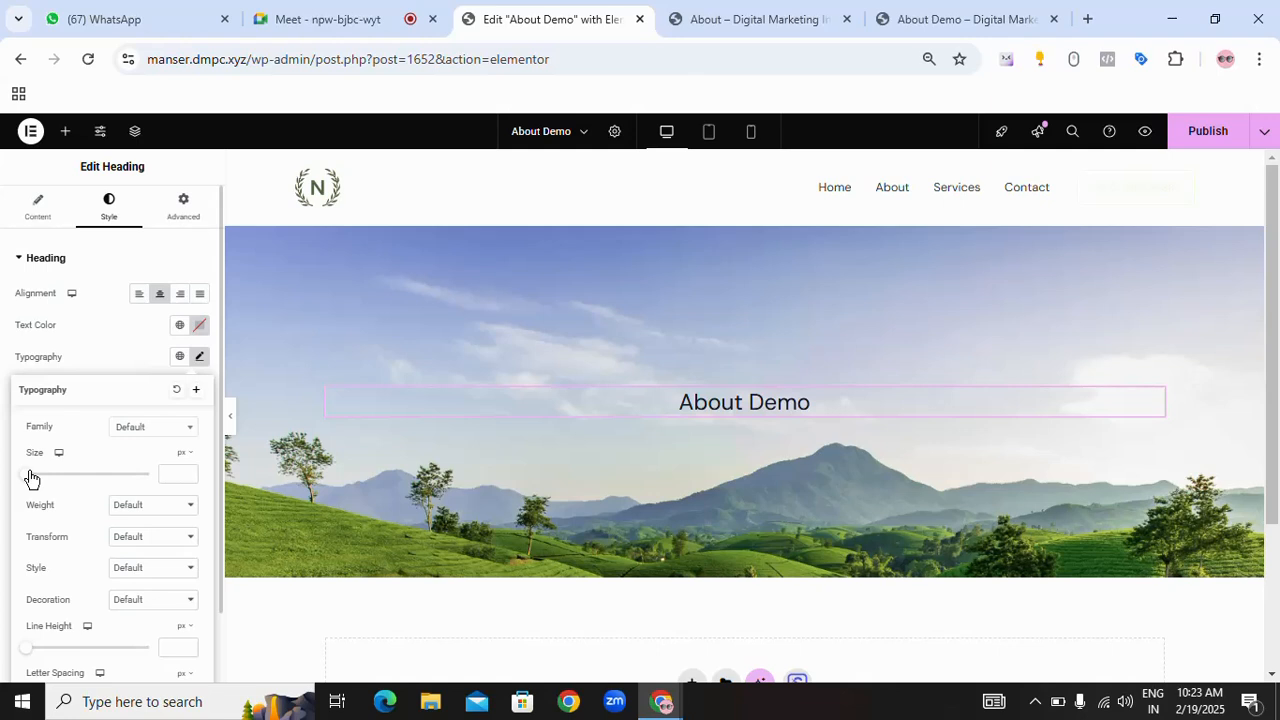
drag(30, 477, 92, 478)
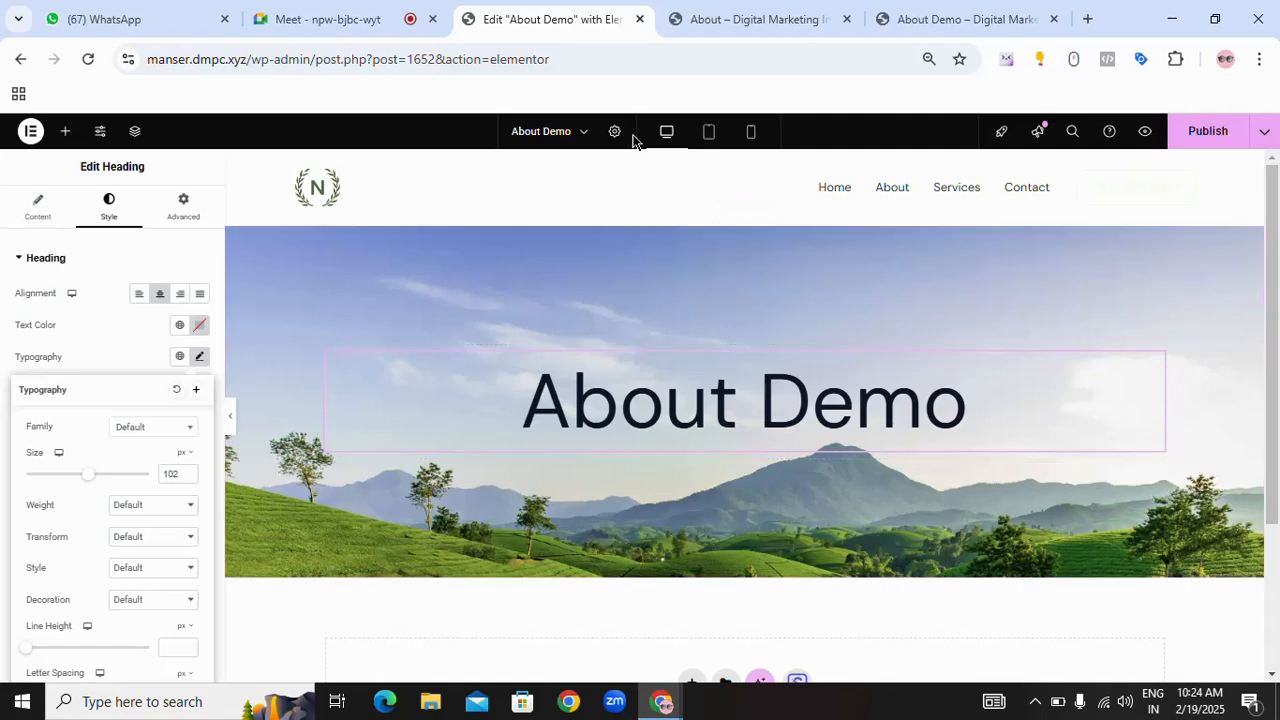
click(778, 30)
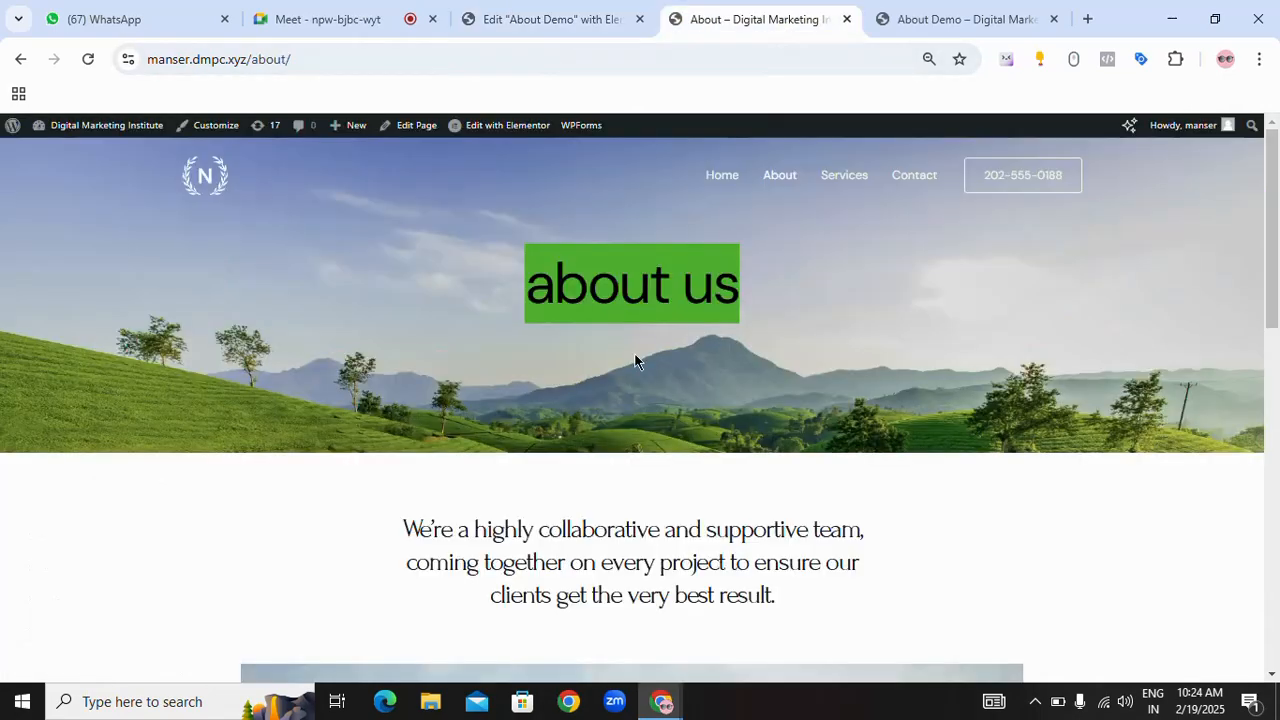
click(557, 19)
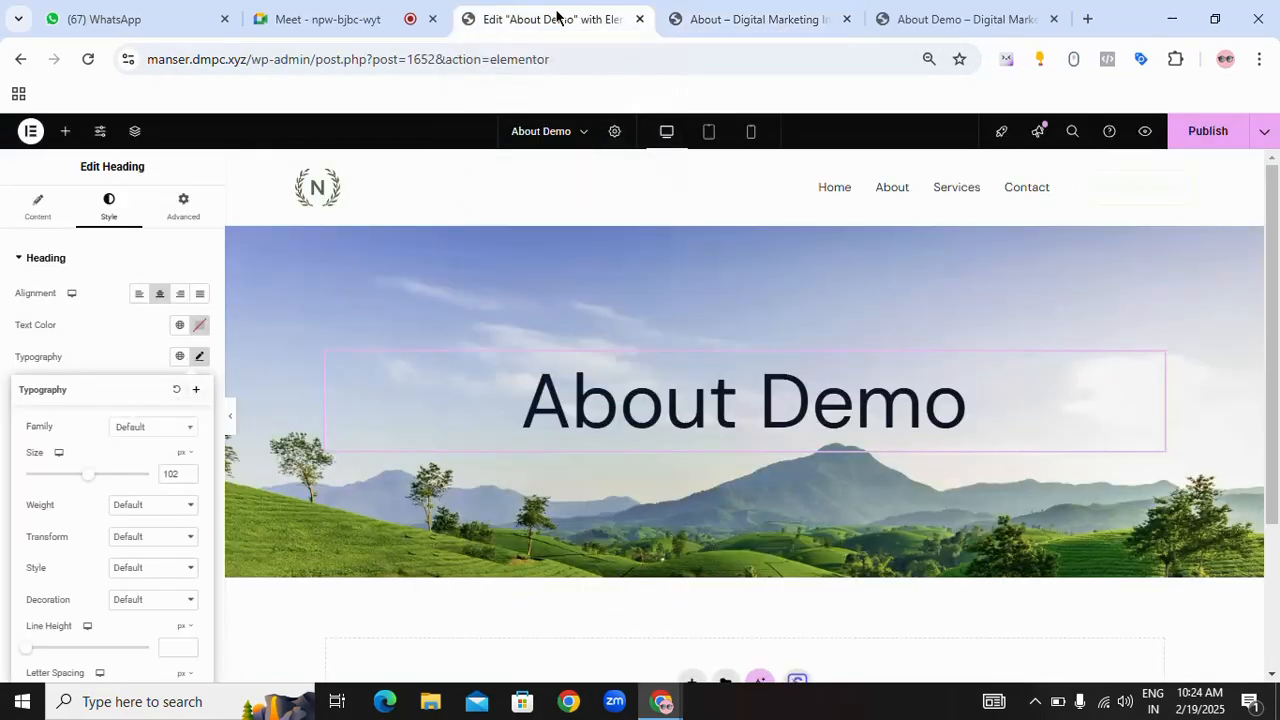
- Set the "About Demo" heading's text color to white, #FFFFFF
triple_click(657, 421)
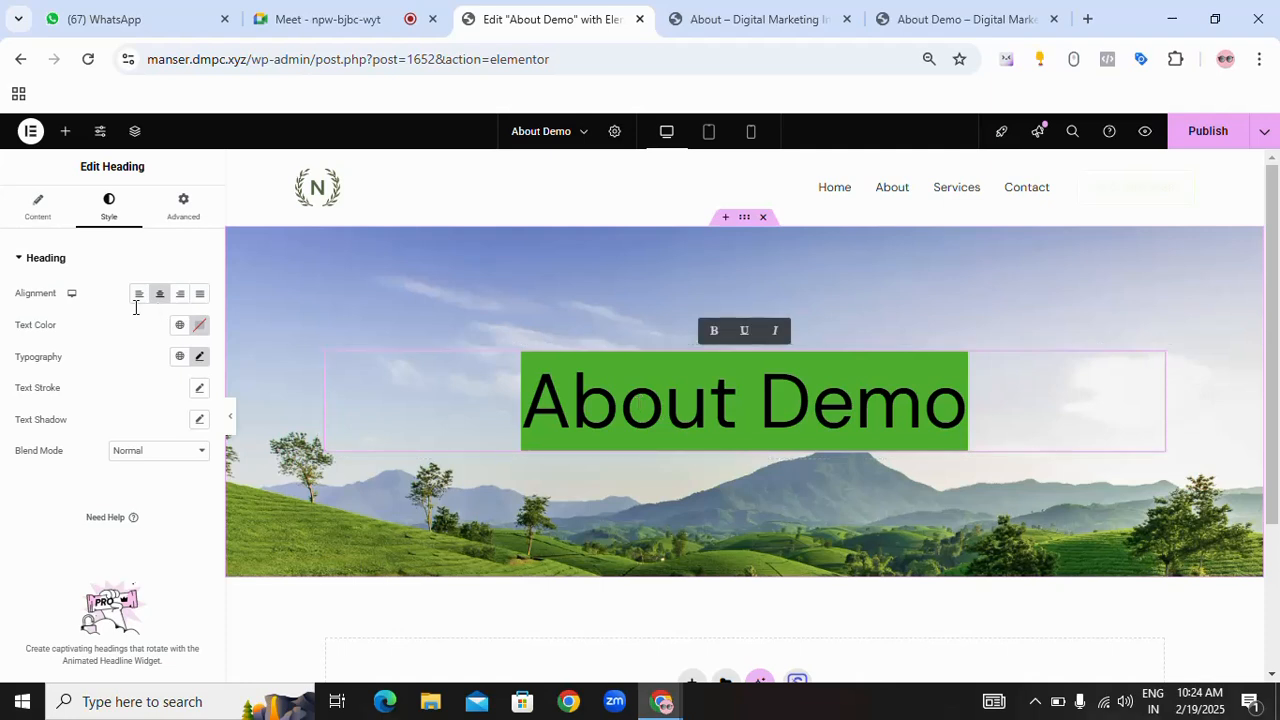
click(603, 478)
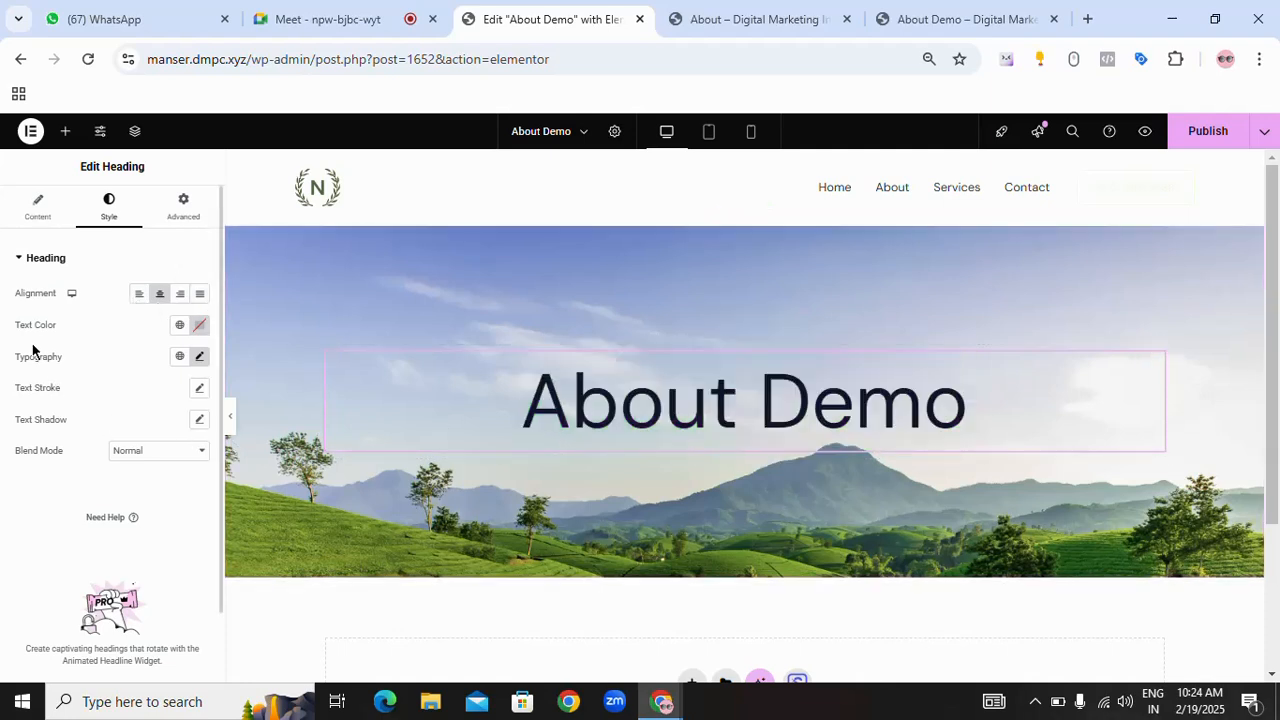
click(199, 325)
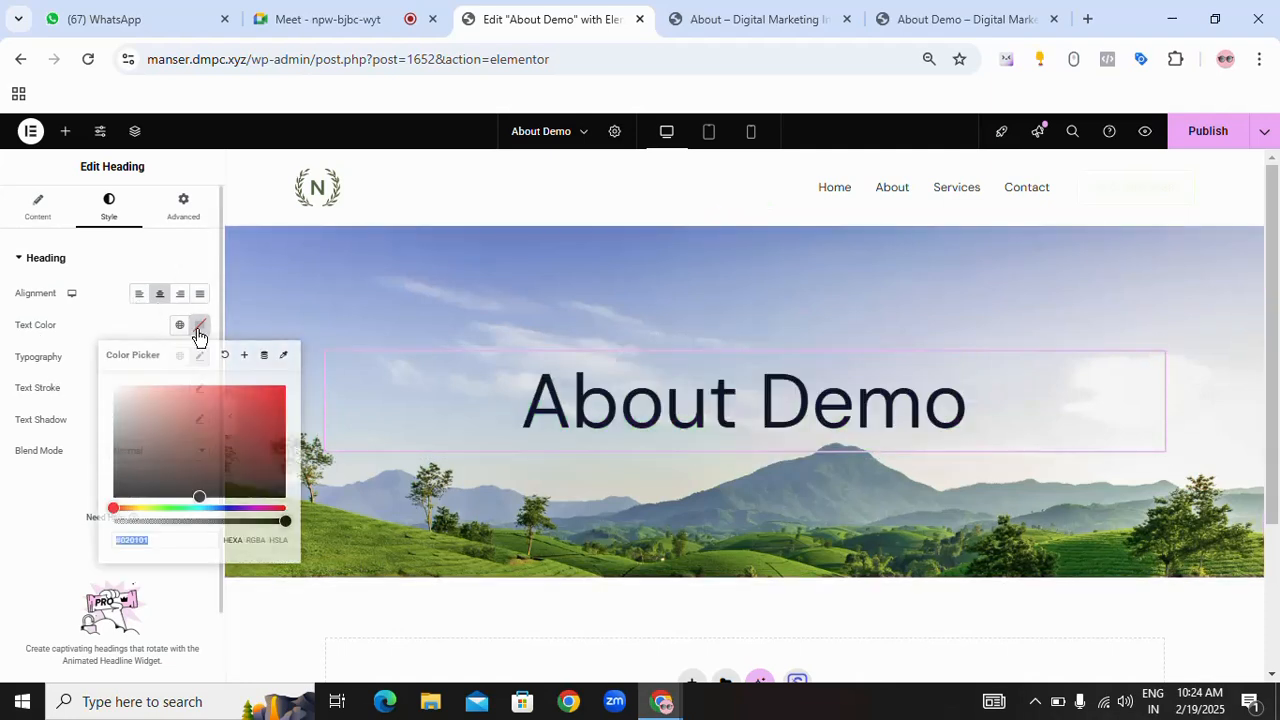
click(197, 486)
drag(152, 418, 83, 383)
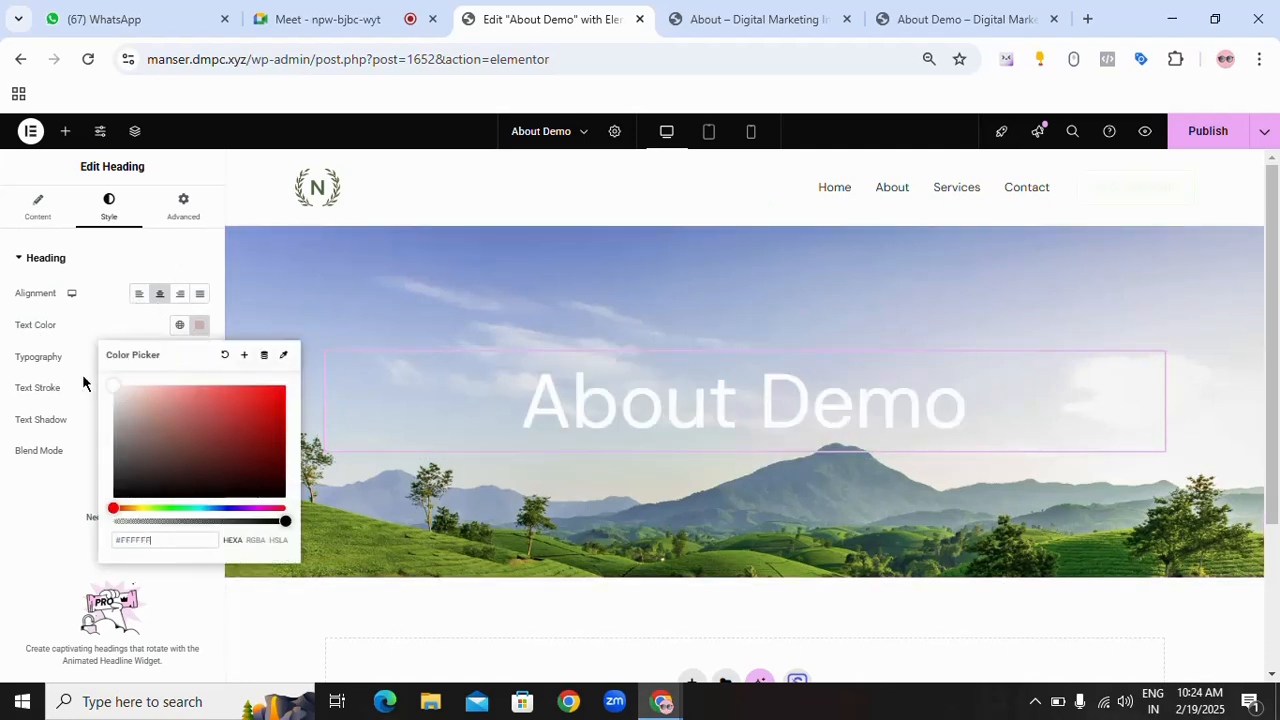
click(150, 260)
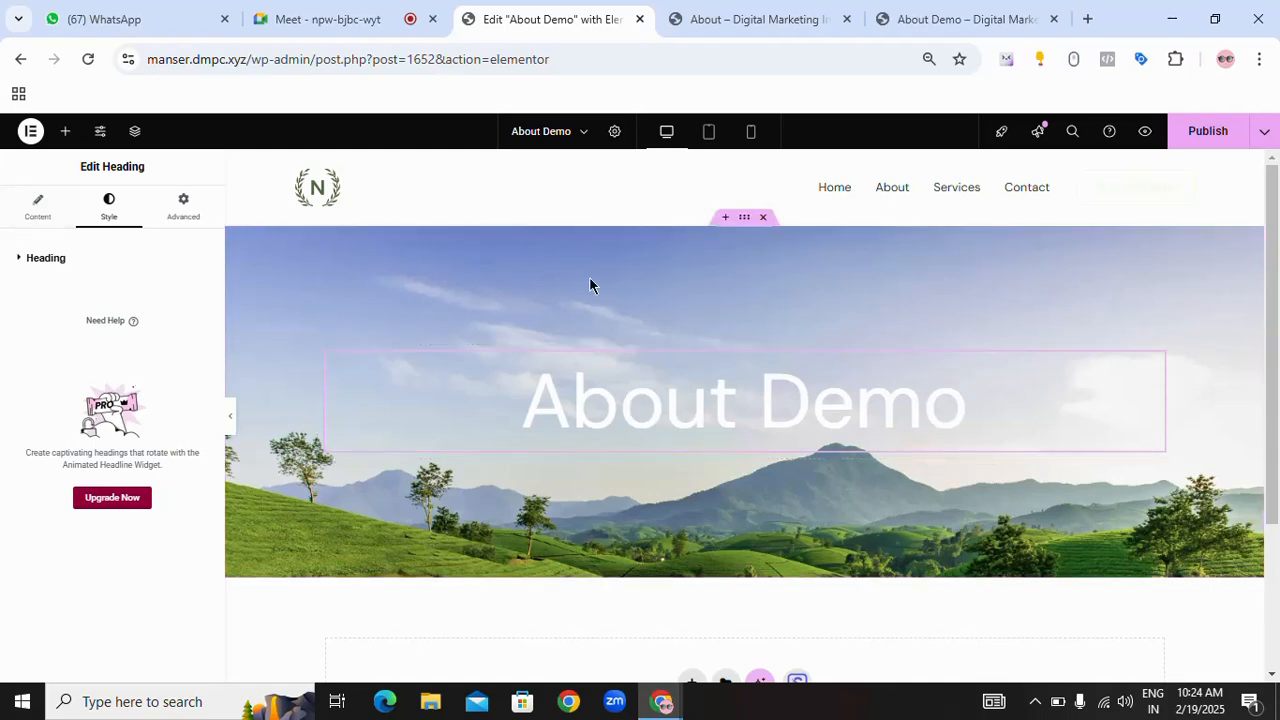
- Compare the finished banner with the existing About page and examine the centered team statement and image below its banner
scroll(589, 285, down, 2)
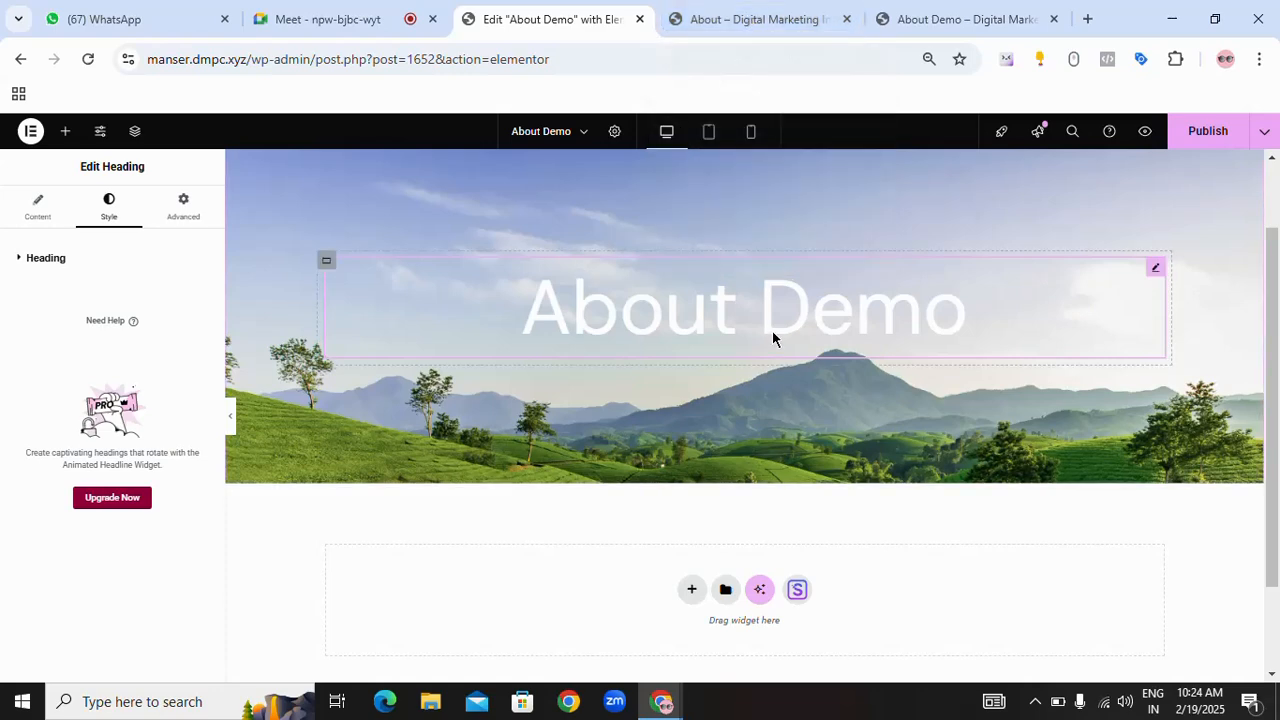
click(757, 30)
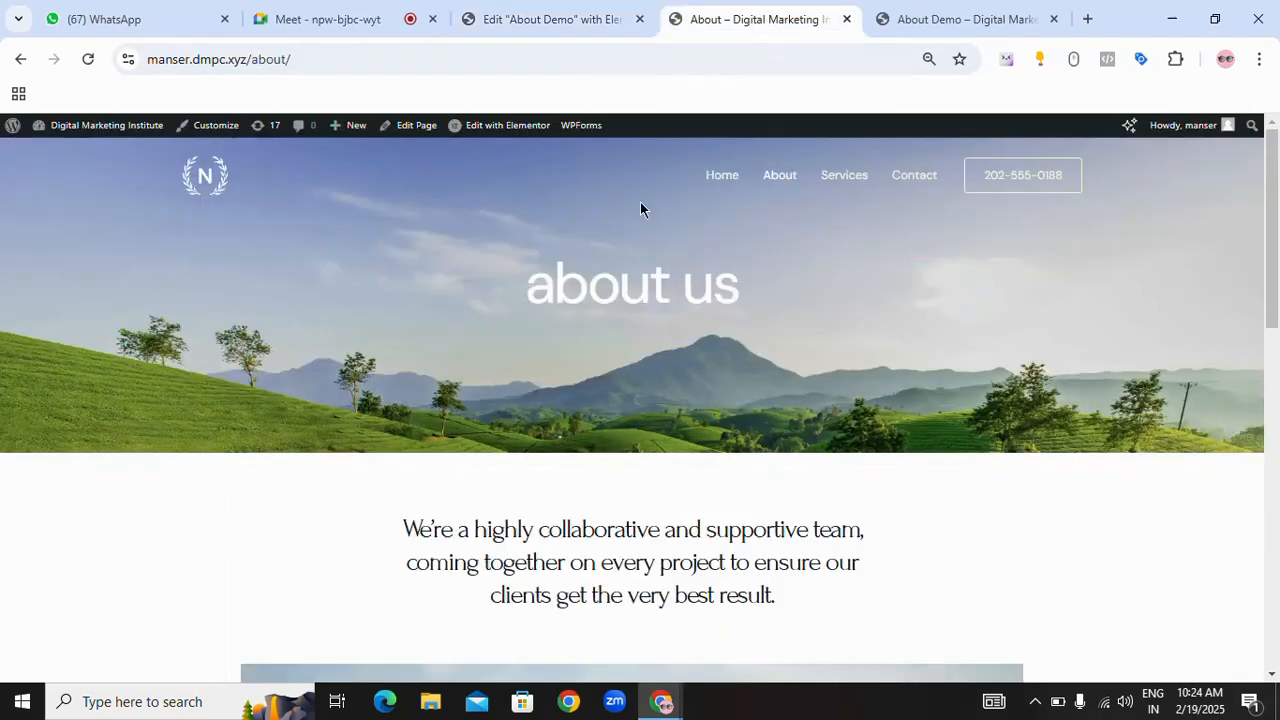
scroll(480, 318, down, 2)
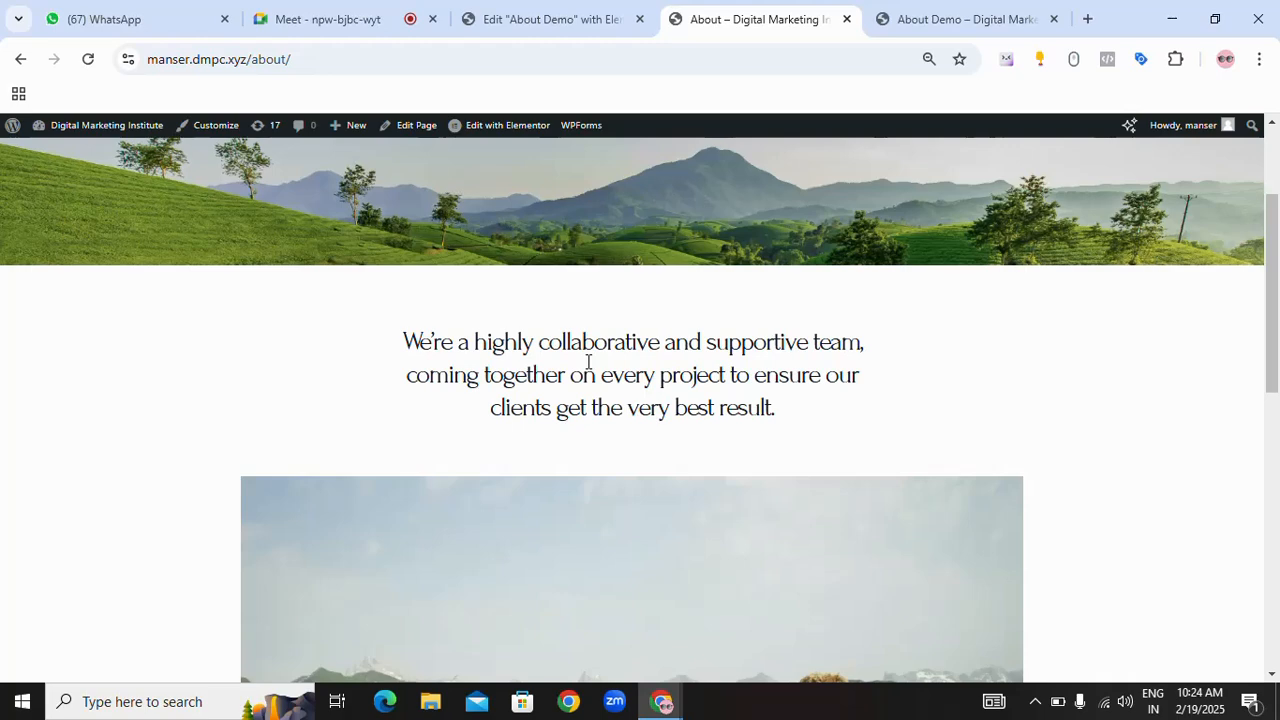
scroll(590, 367, up, 3)
click(543, 22)
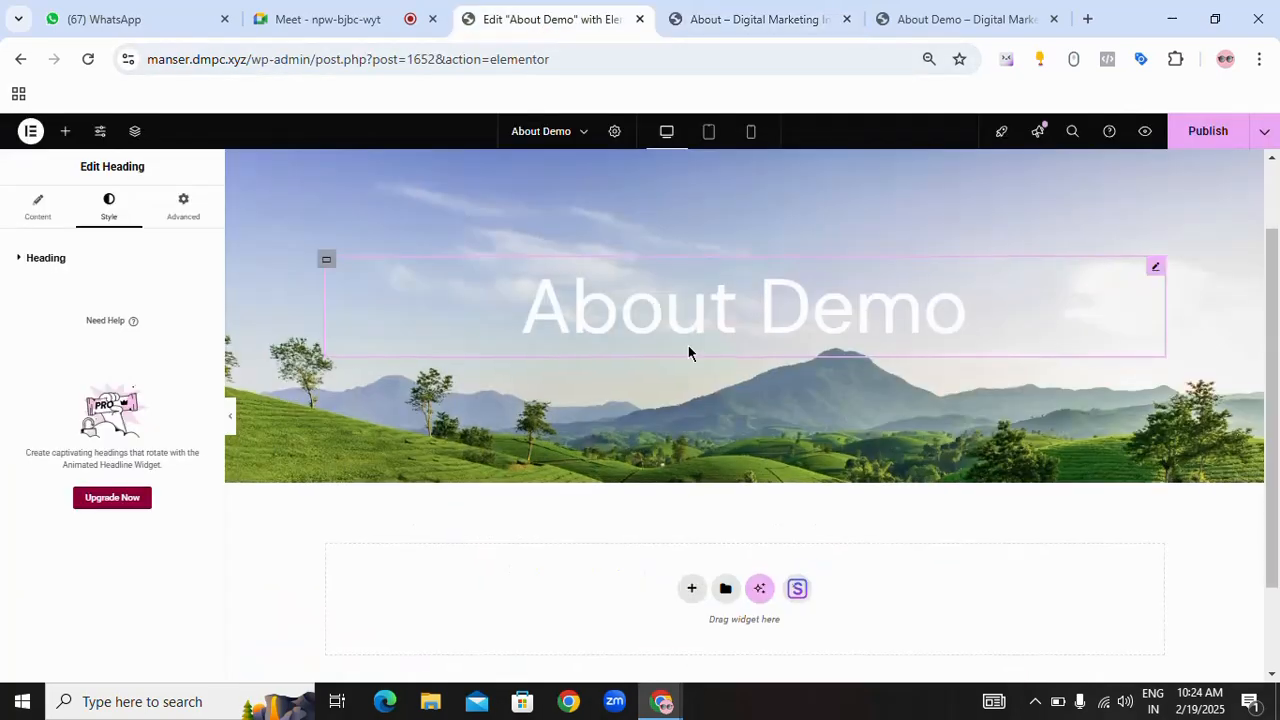
- Copy the team statement from the existing About page and add a single-column Flexbox container below the About Demo banner
scroll(693, 420, down, 1)
click(692, 472)
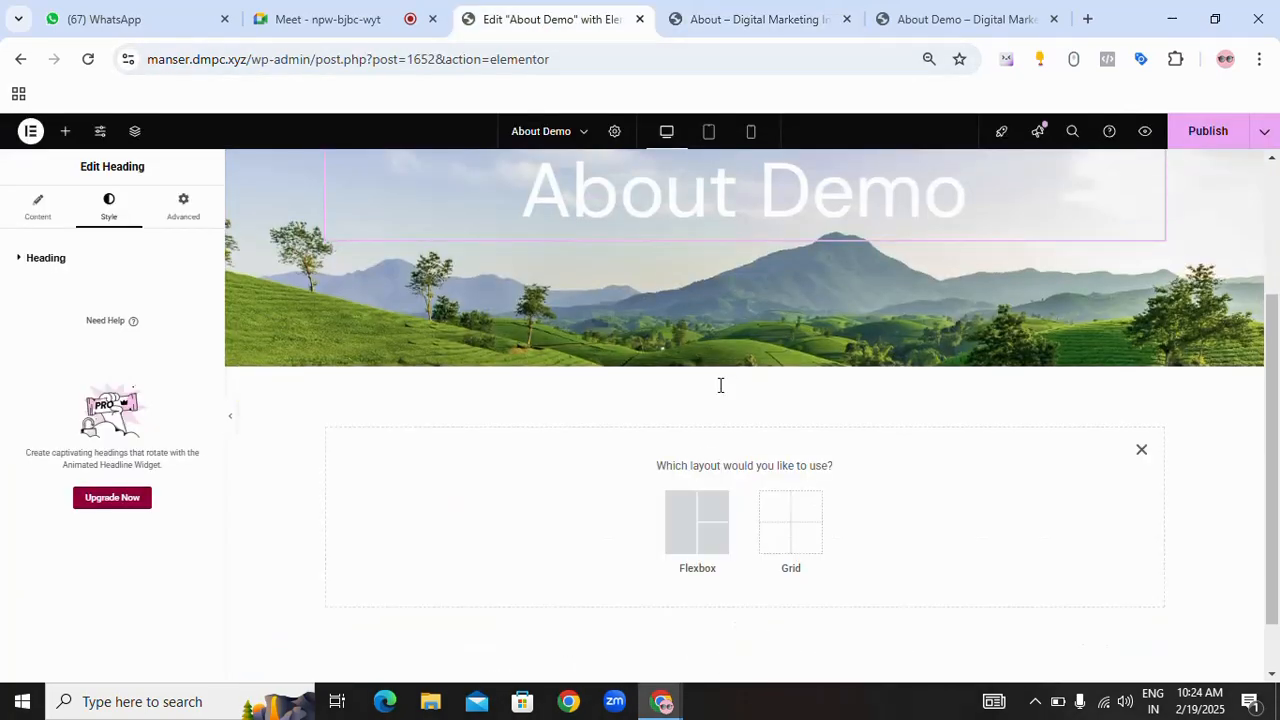
click(780, 22)
drag(364, 520, 835, 600)
key(ctrl+c)
click(583, 24)
click(666, 550)
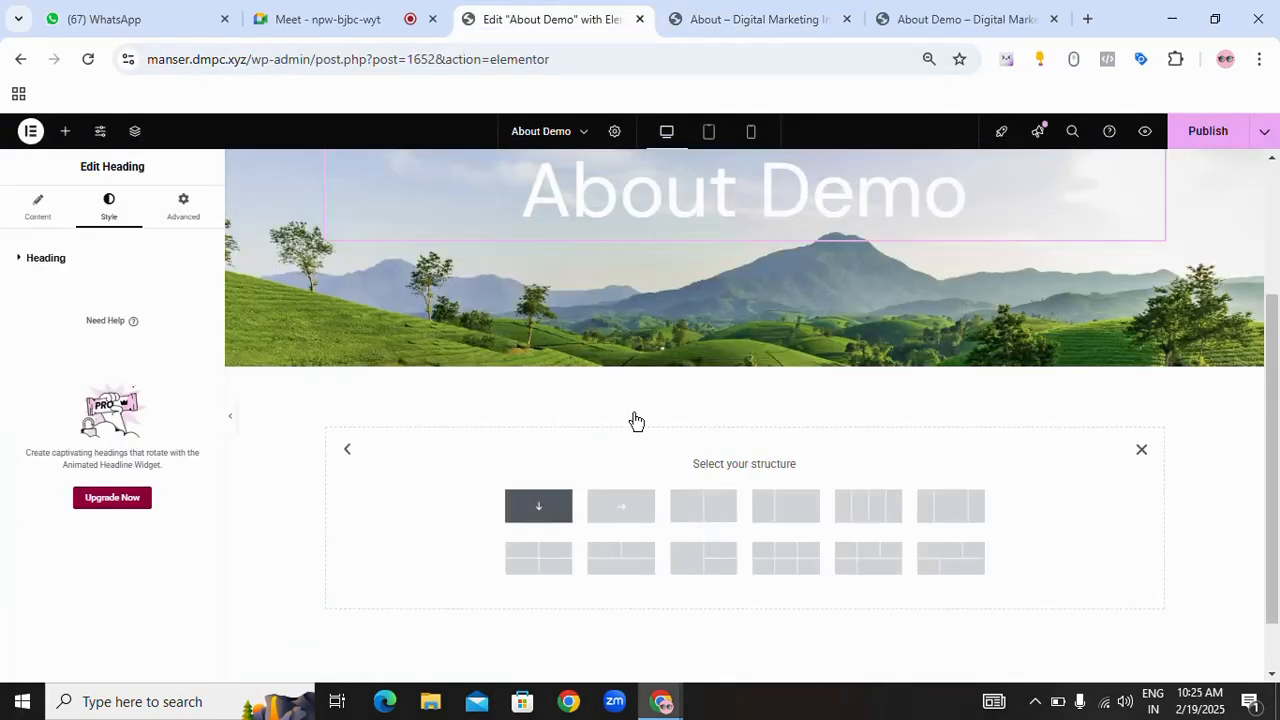
click(538, 506)
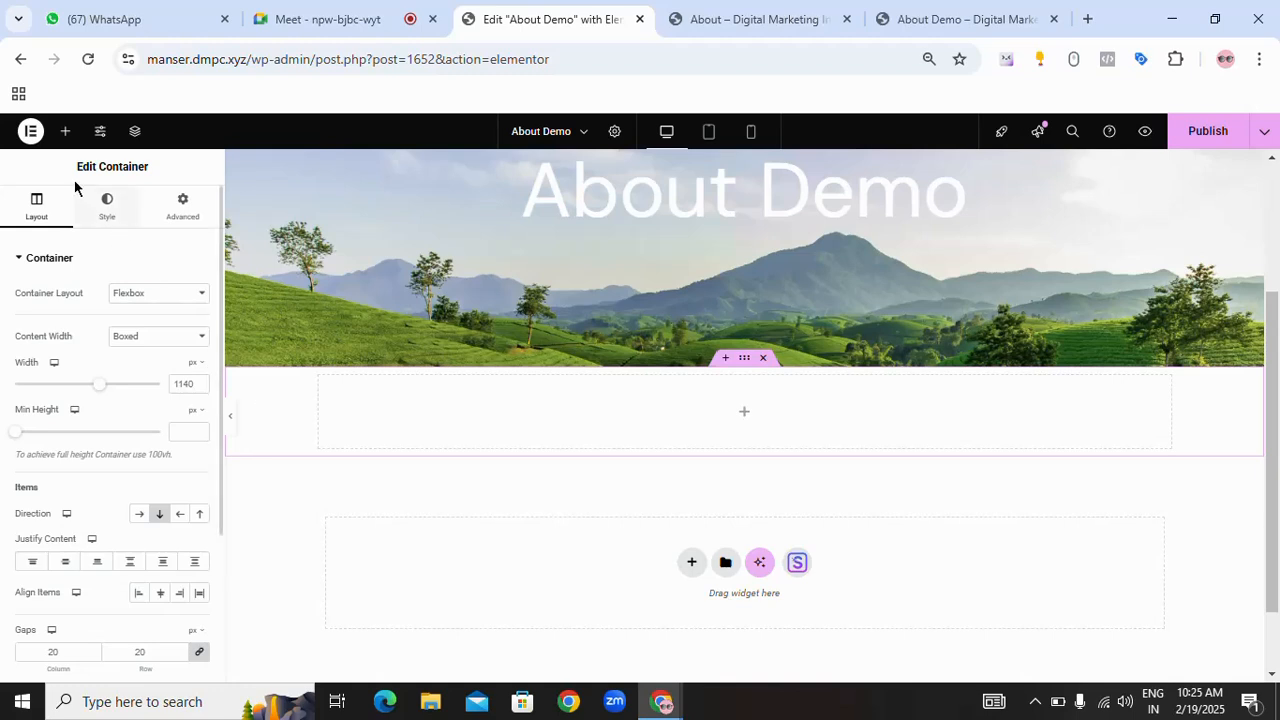
- Add a Heading widget to the new container and center-align it
click(65, 131)
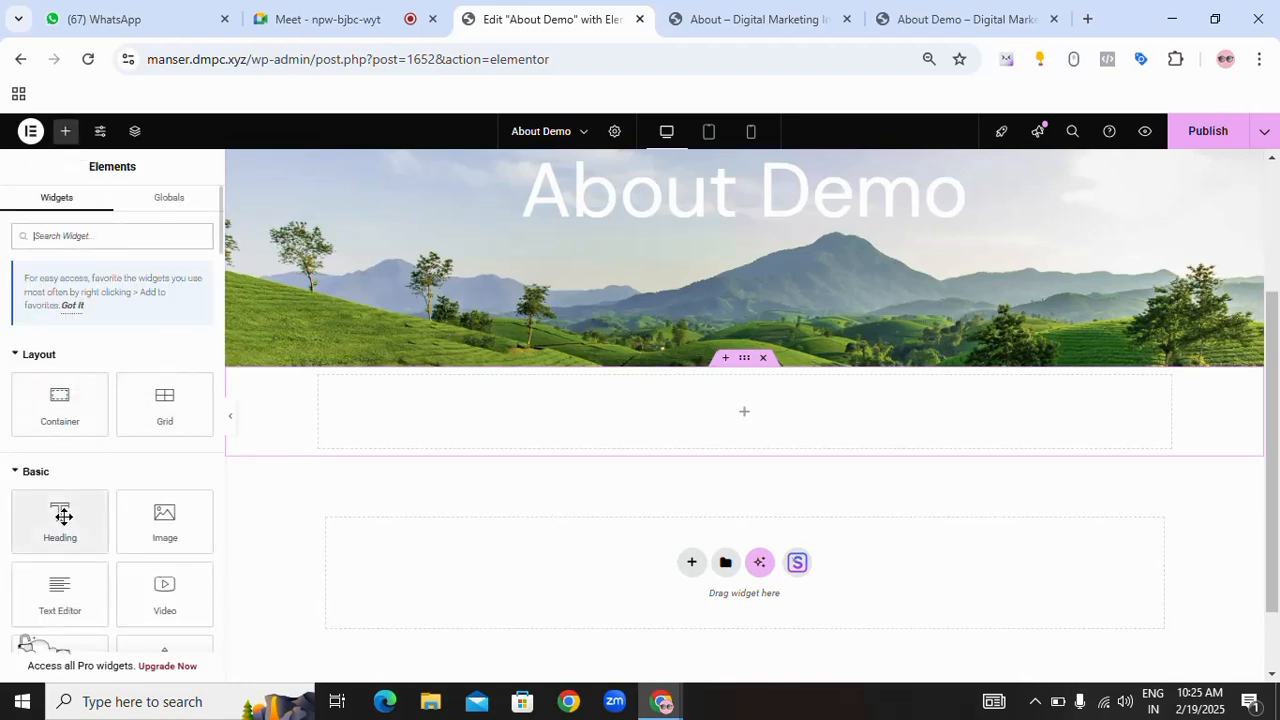
drag(62, 515, 777, 424)
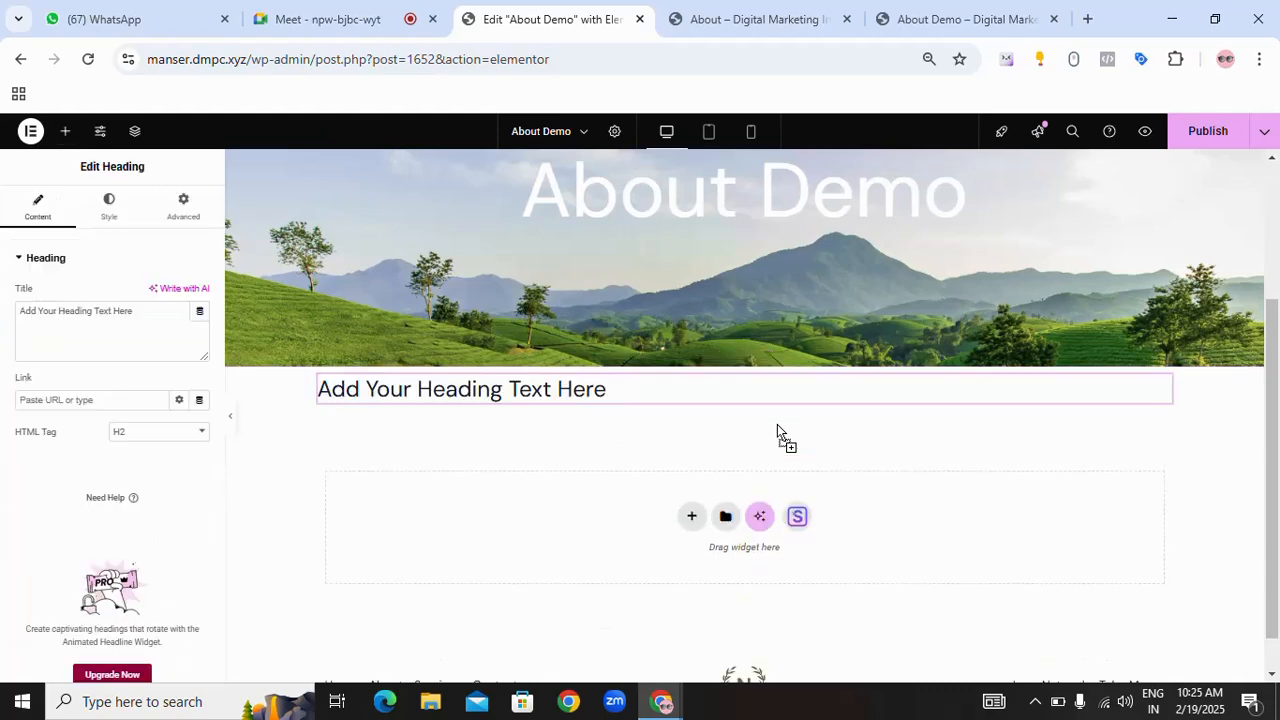
click(110, 206)
click(159, 293)
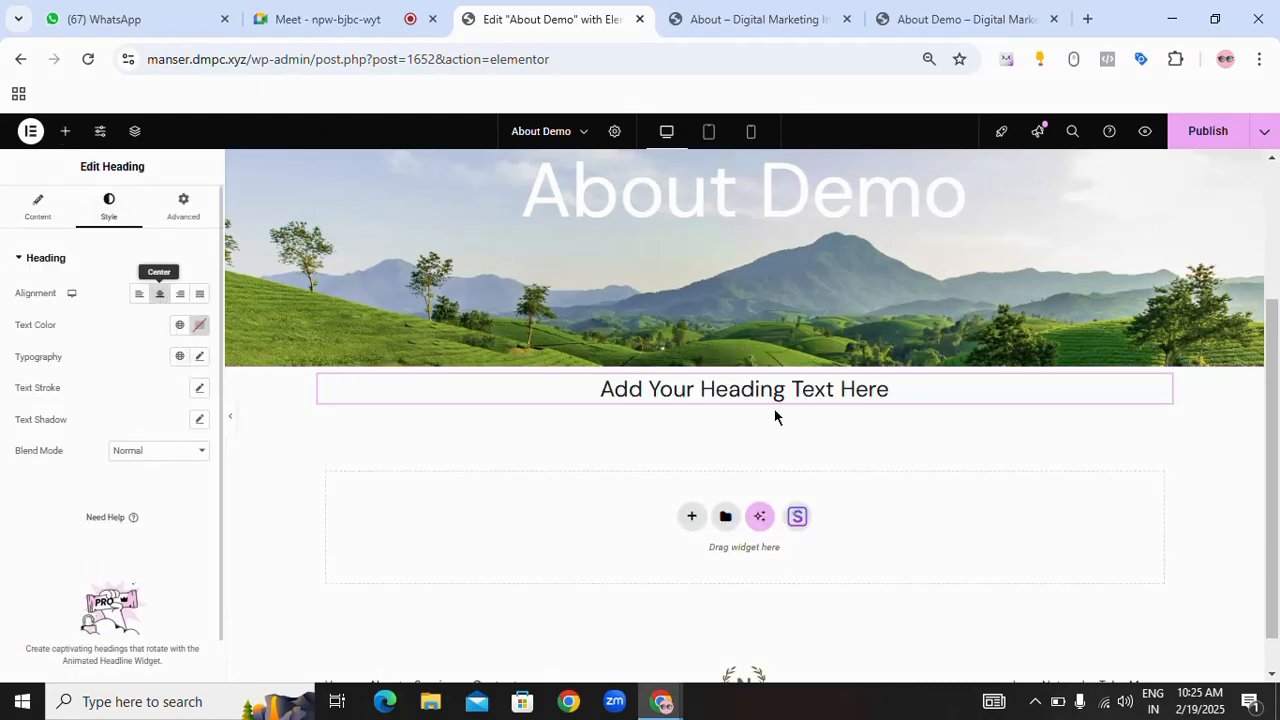
- Replace the new heading's placeholder title with the team statement copied from the existing About page
click(790, 20)
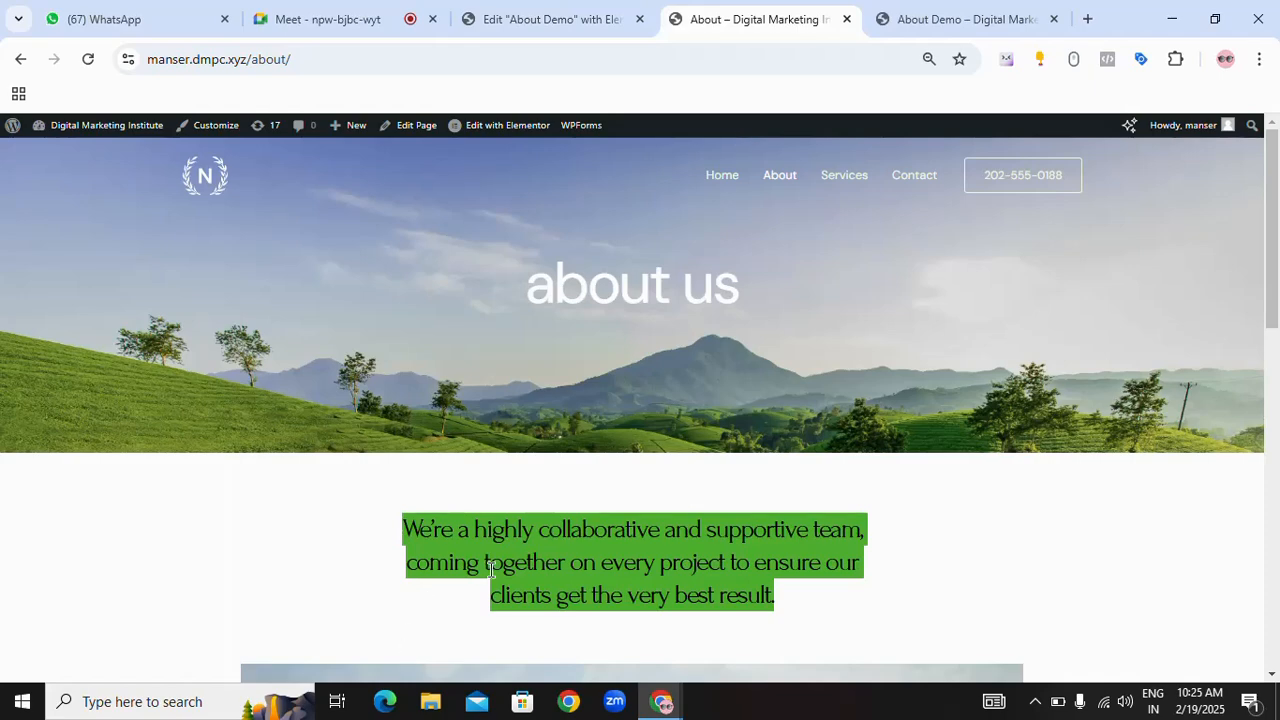
click(537, 19)
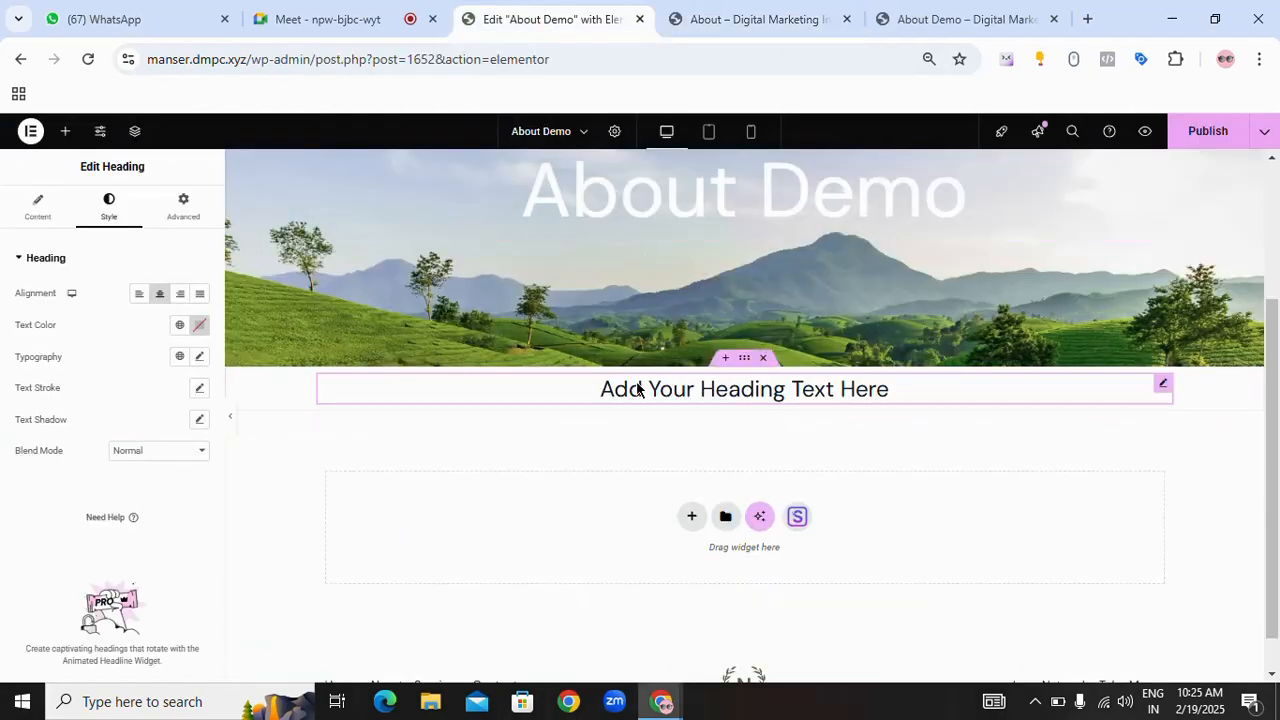
click(53, 218)
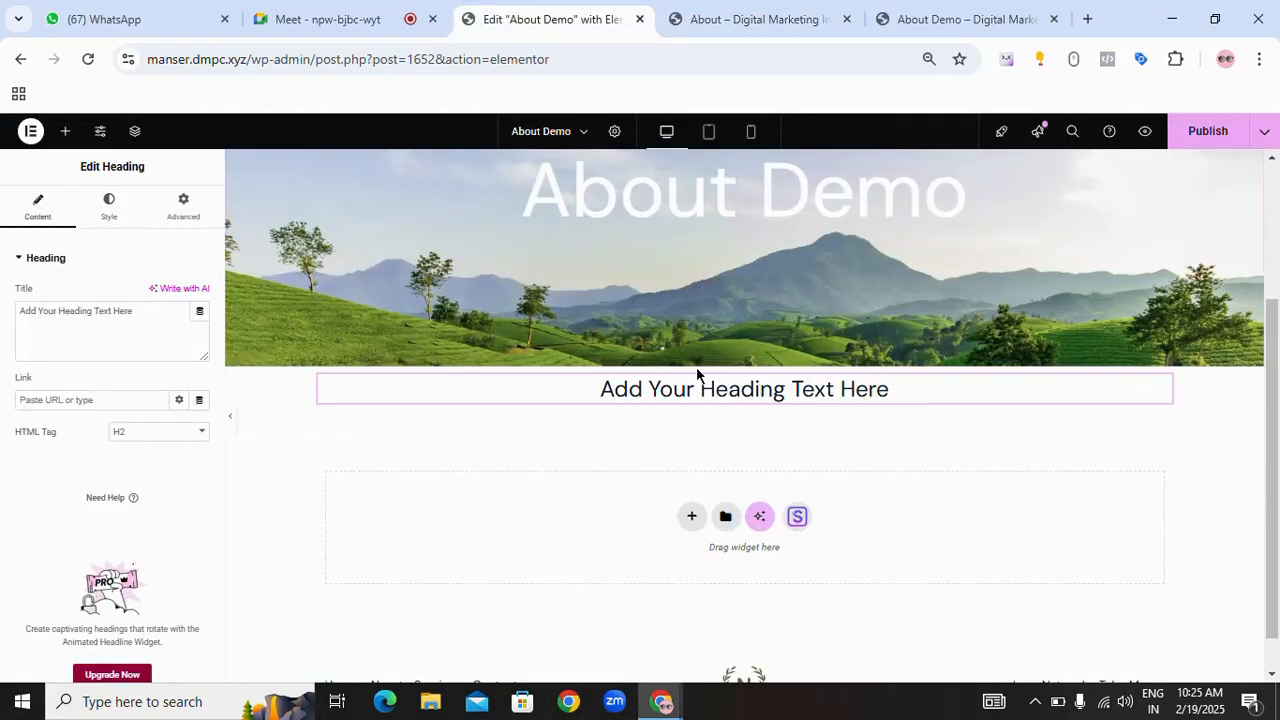
drag(146, 317, 3, 312)
key(ctrl+v)
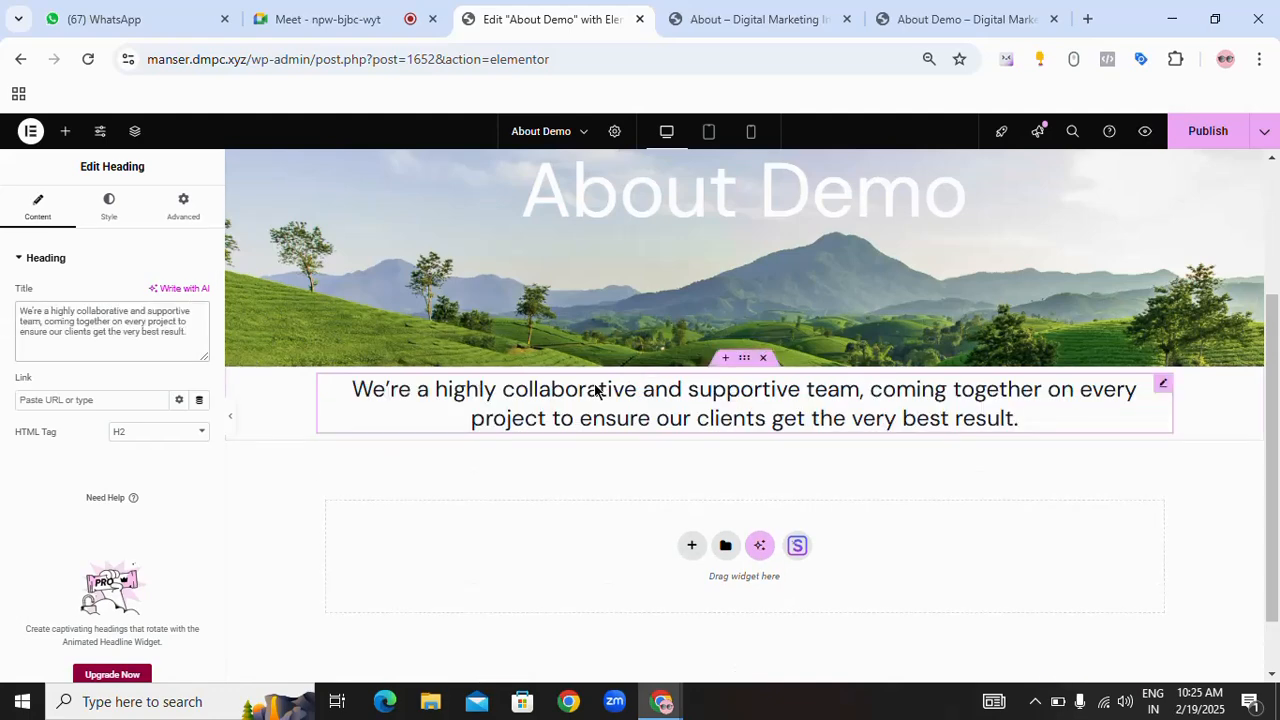
- Compare the statement's spacing with the existing About page and open its container's advanced layout settings
click(768, 20)
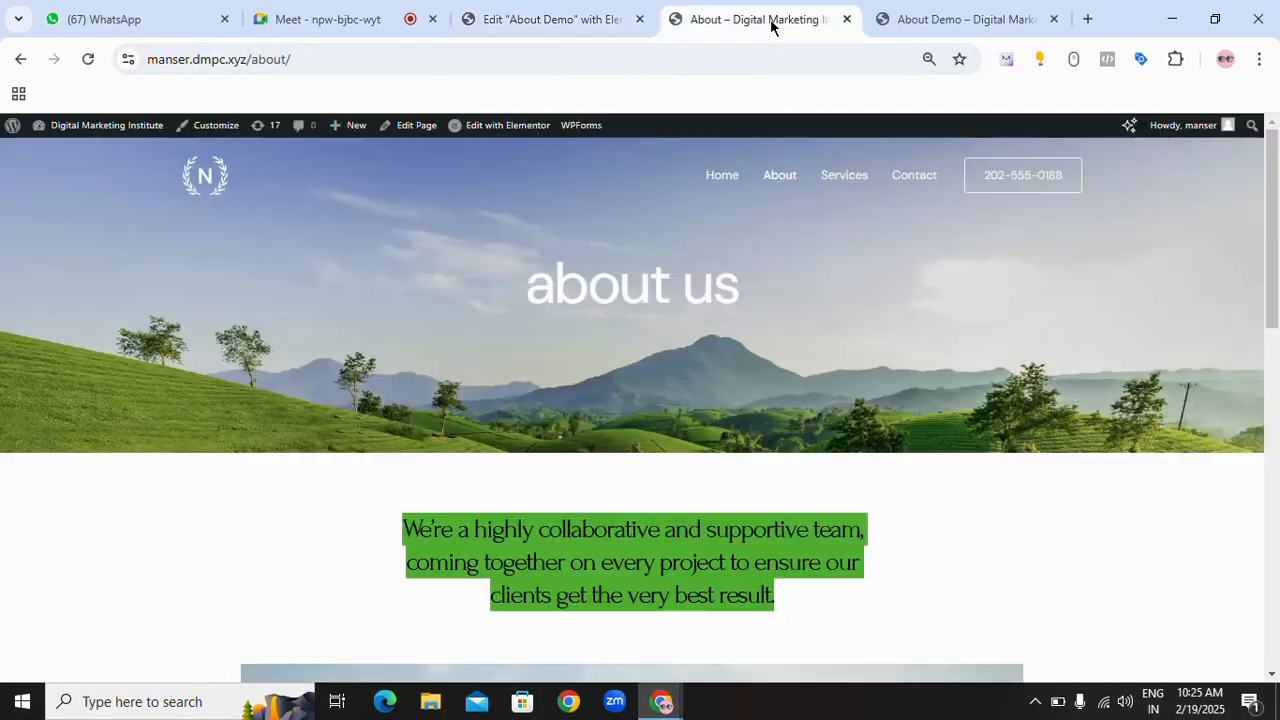
click(634, 496)
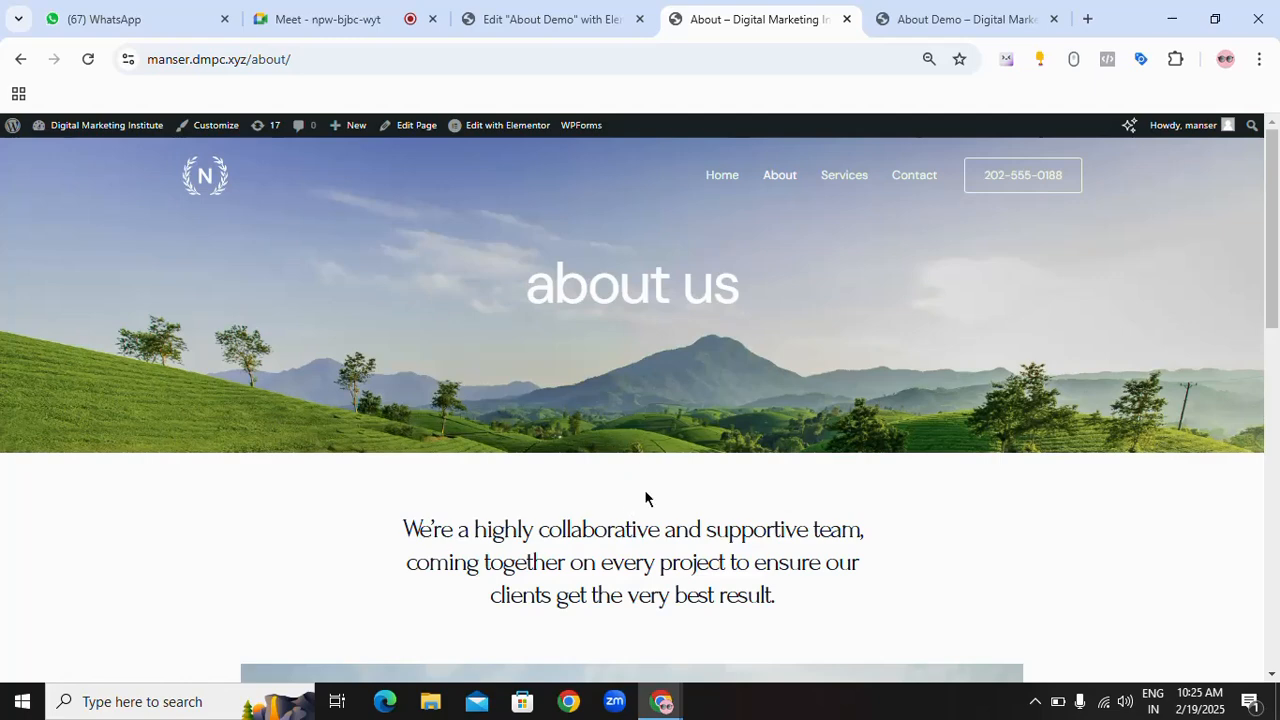
click(529, 18)
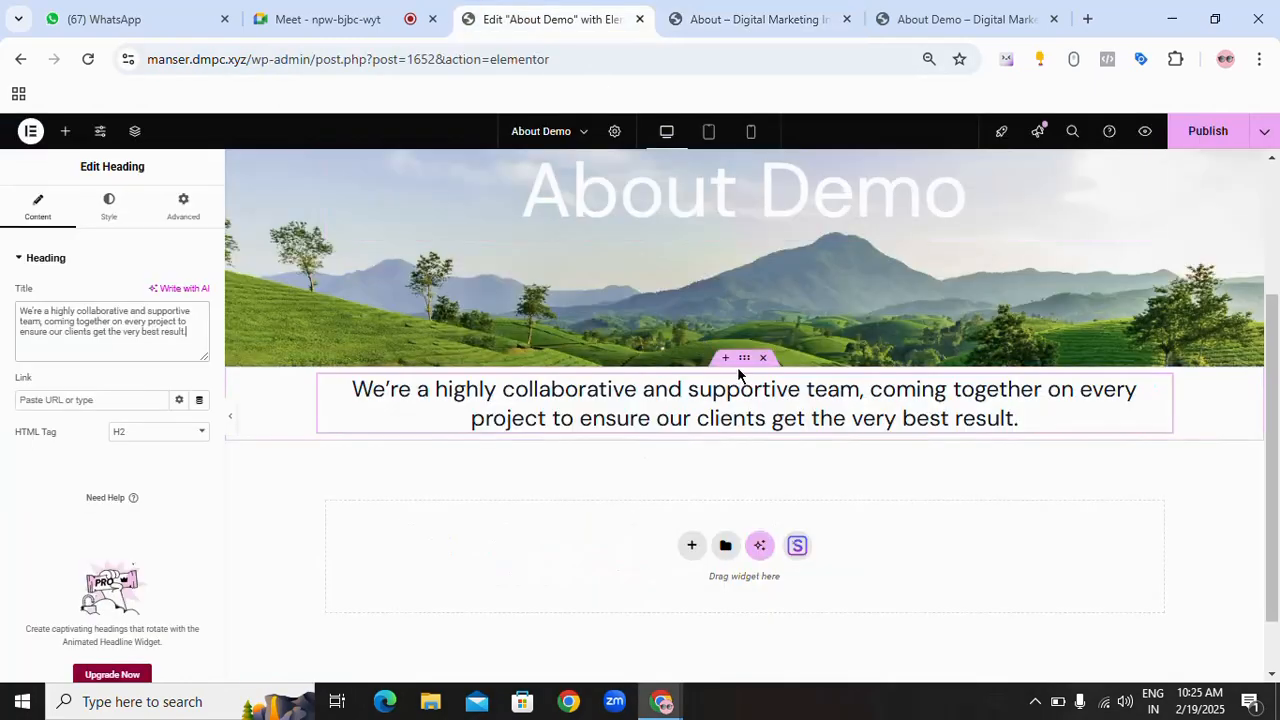
click(744, 360)
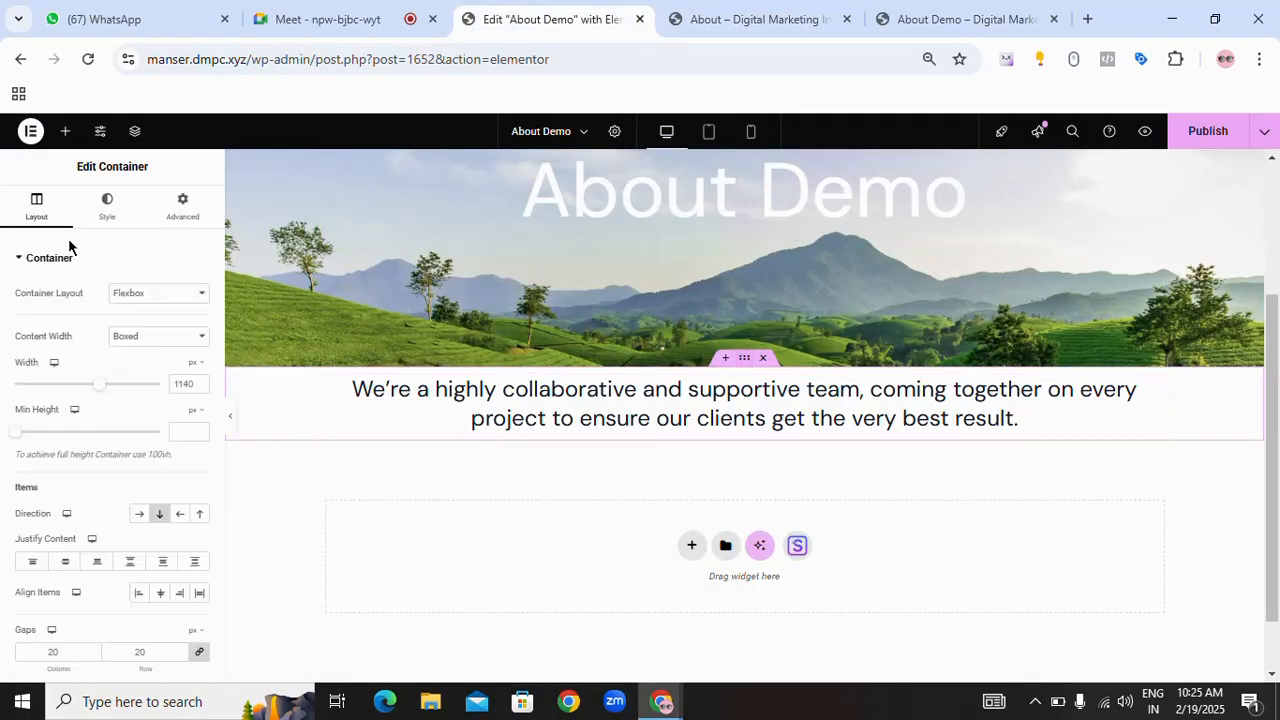
click(174, 212)
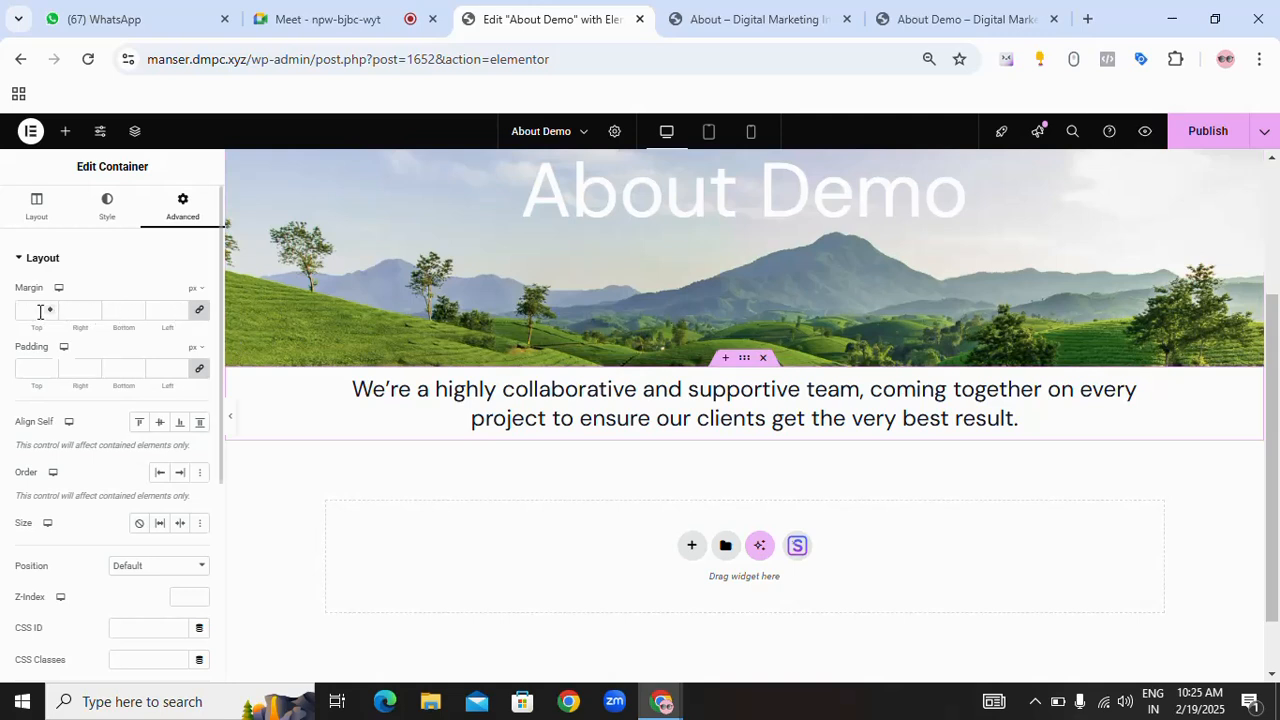
- Try a 50 px top margin on the statement's container with the margin sides unlinked
click(200, 313)
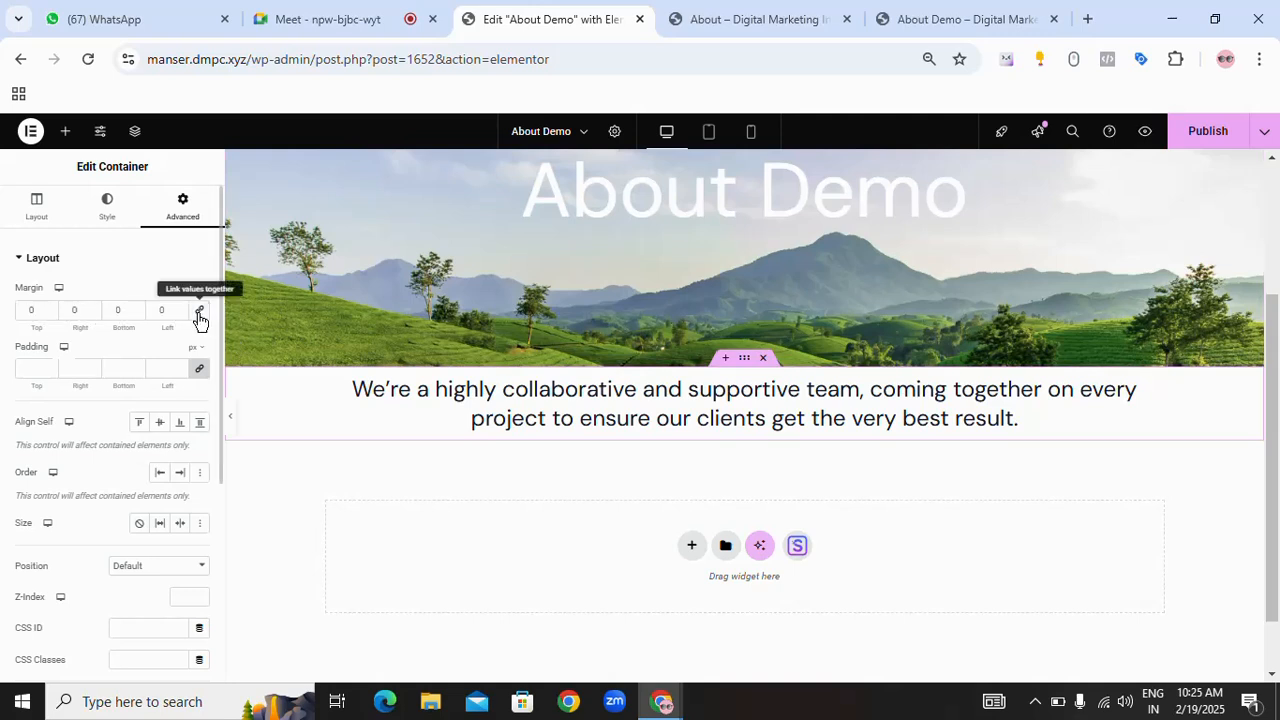
click(40, 313)
text(50)
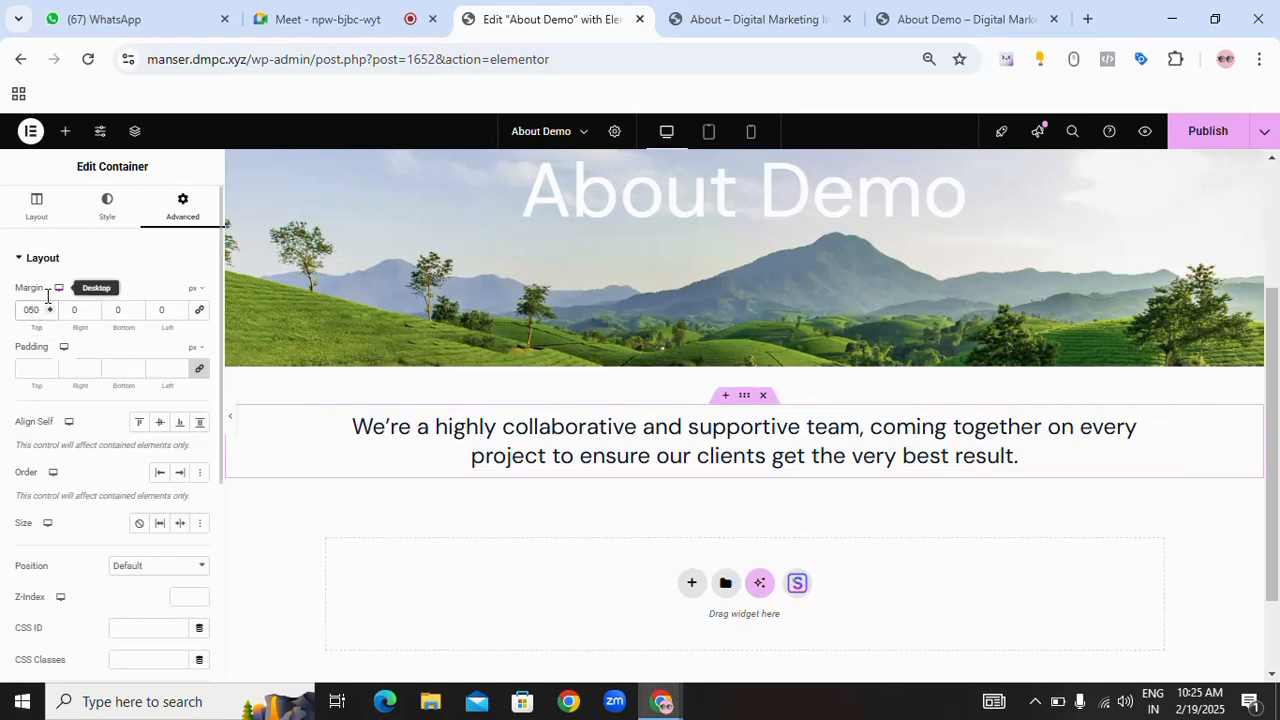
key(BackSpace)
key(BackSpace)
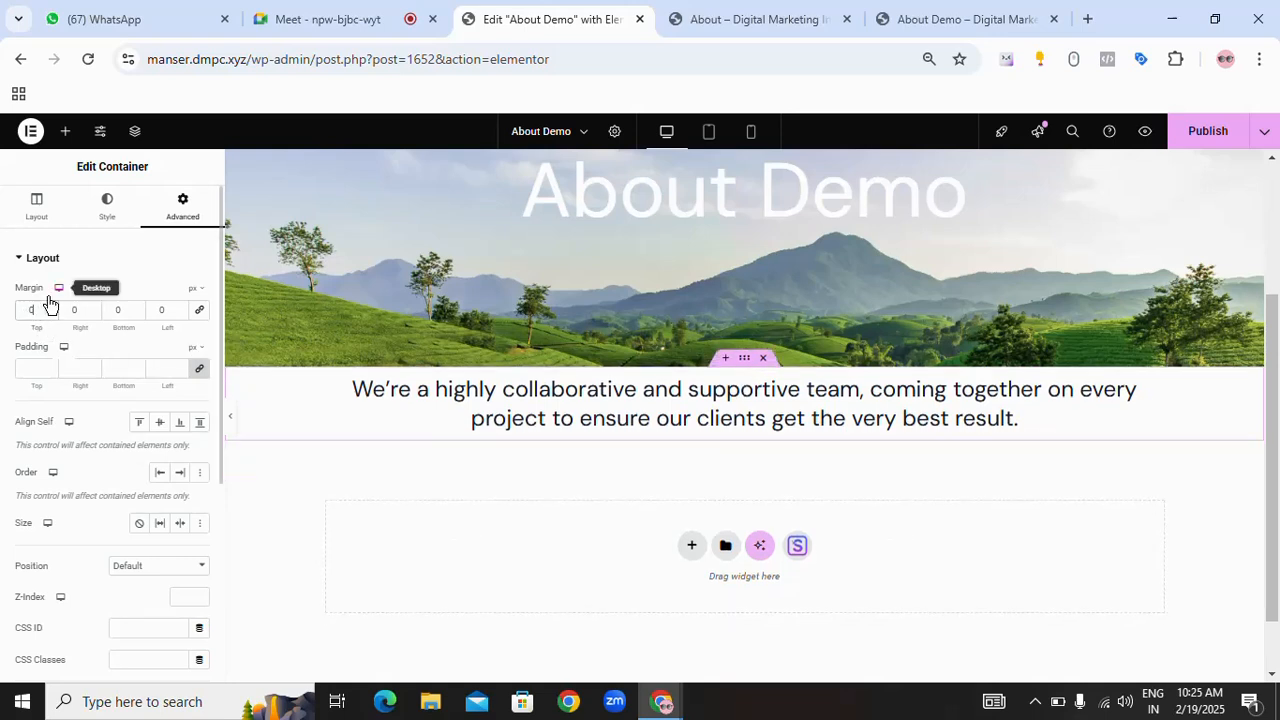
- Try a linked 50 px padding on all four sides of the statement's container
click(32, 366)
text(50)
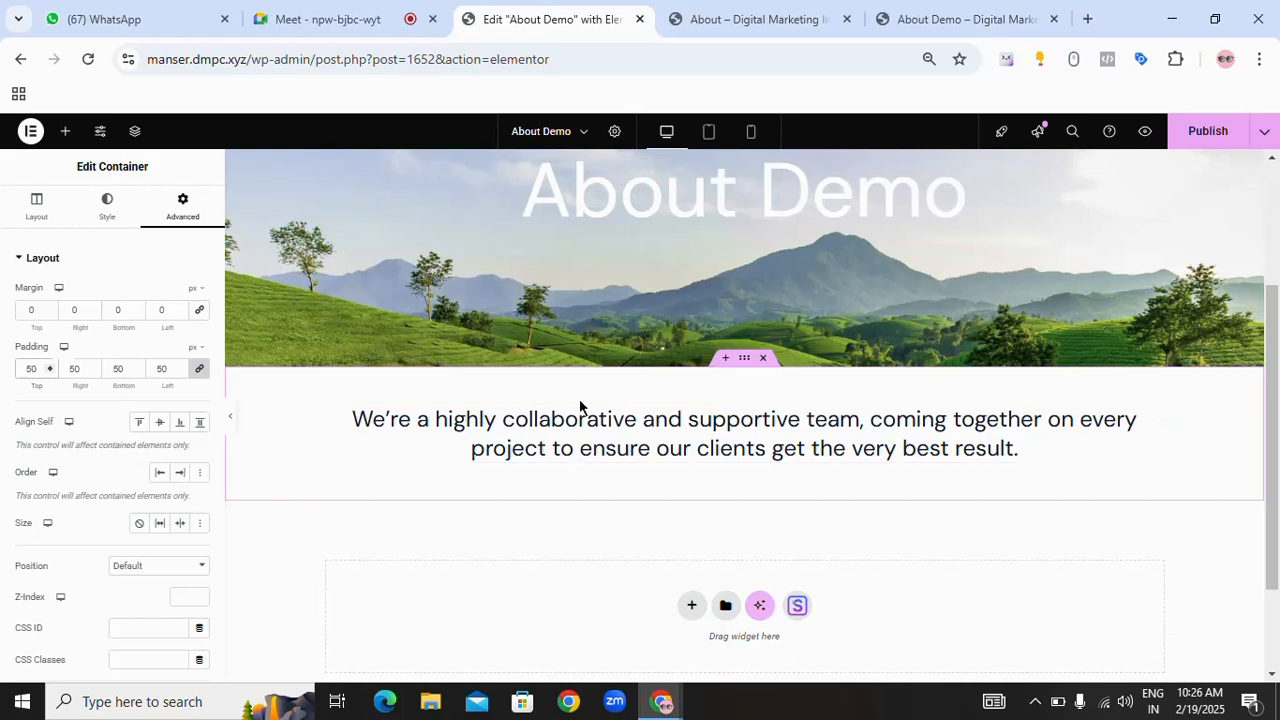
double_click(32, 369)
key(BackSpace)
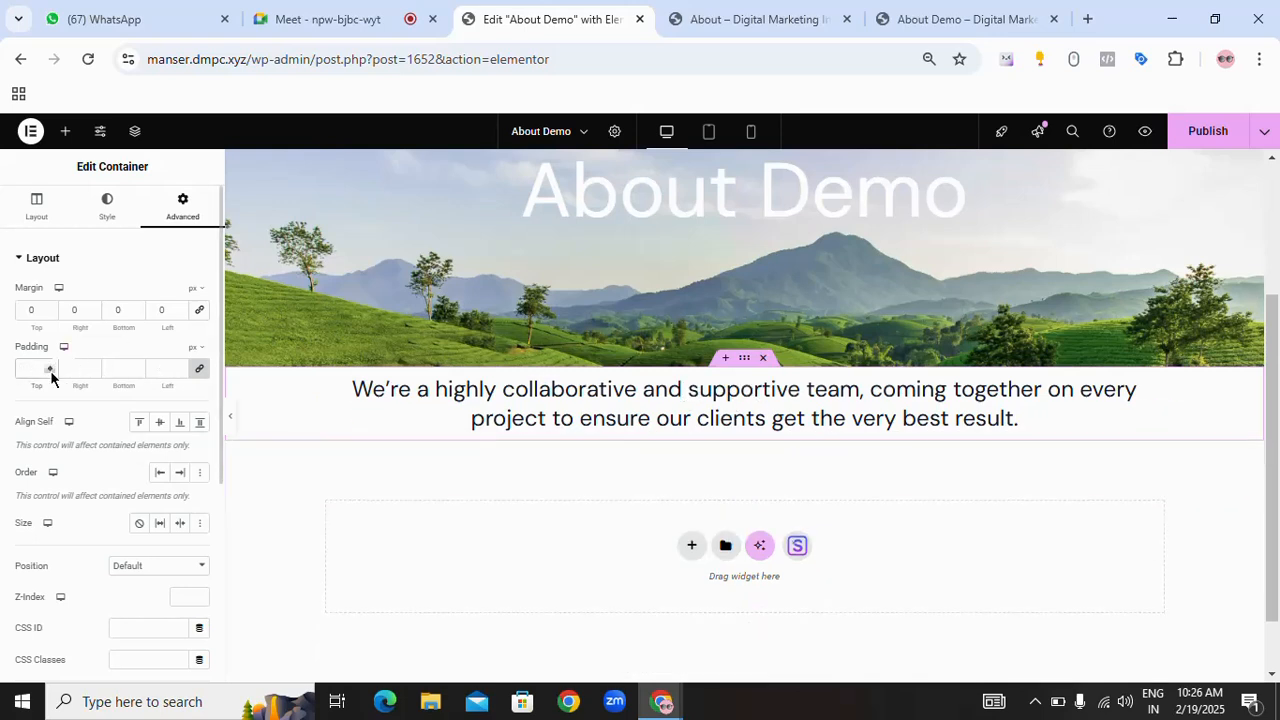
- Unlink the container's padding sides and set only the top padding to 50 px
click(197, 373)
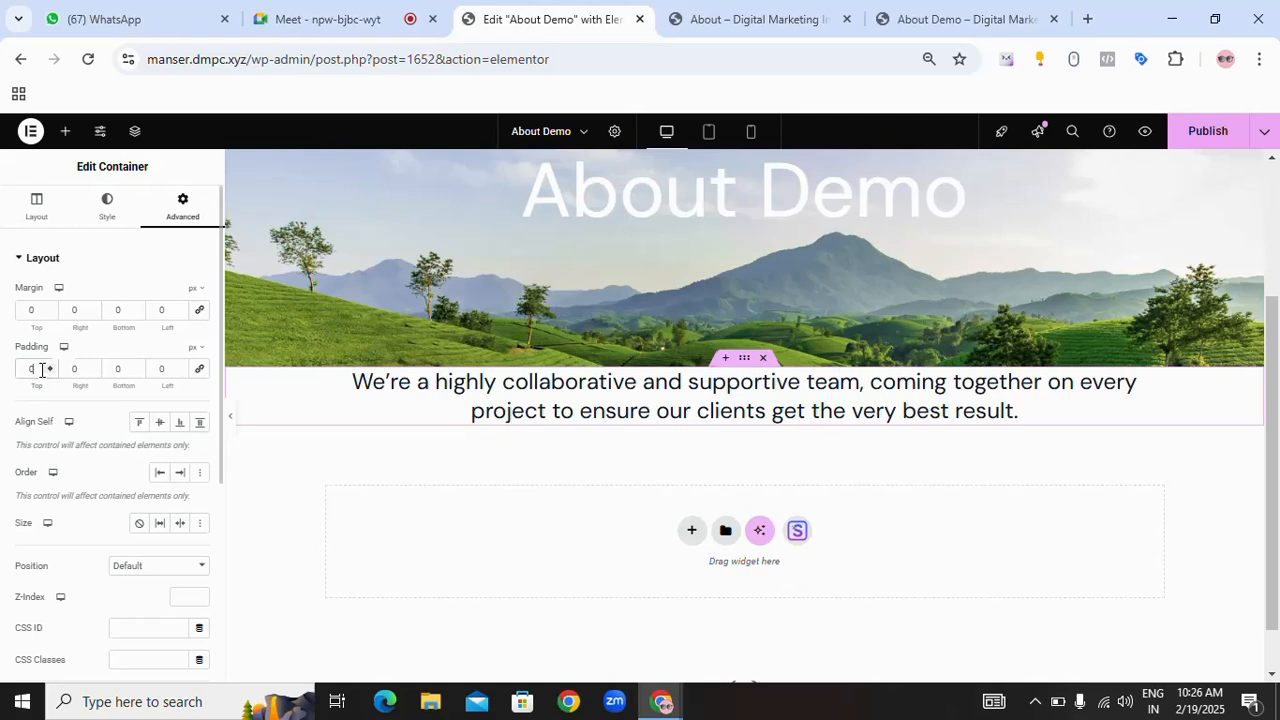
click(41, 369)
text(50)
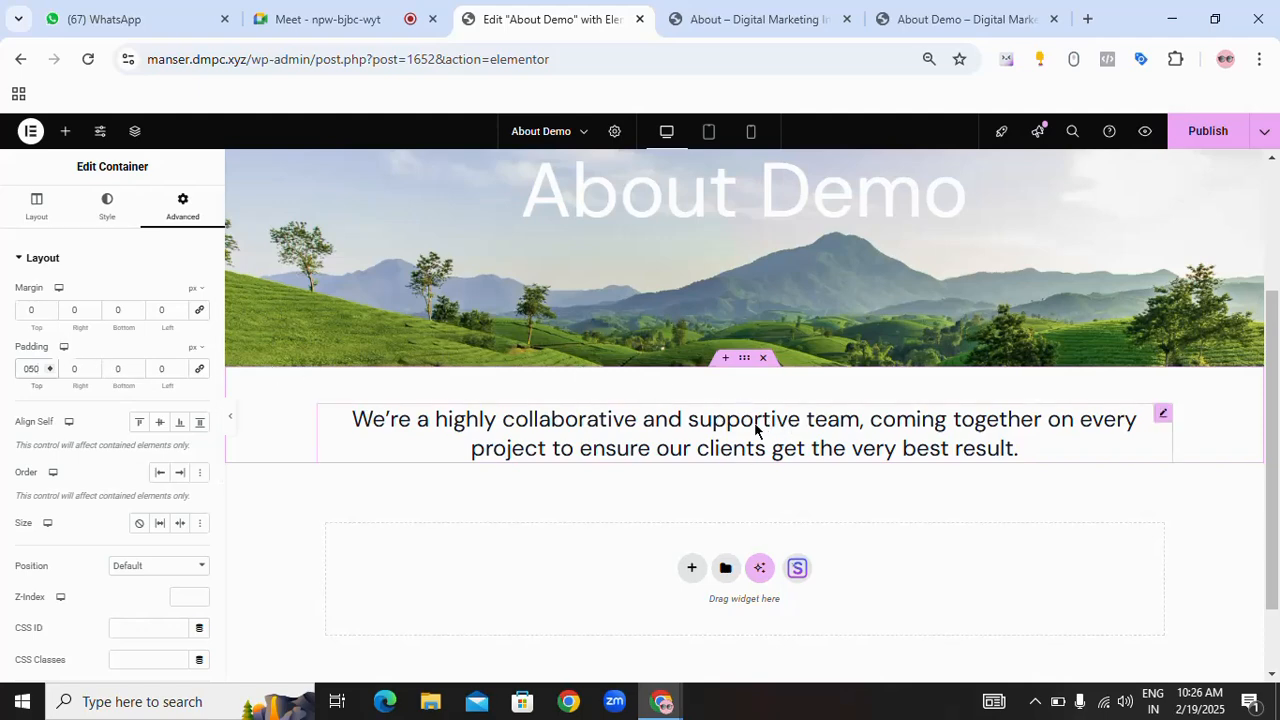
- Compare the statement section with the existing About page and examine the heading's content, style settings and position below the banner
scroll(757, 428, down, 2)
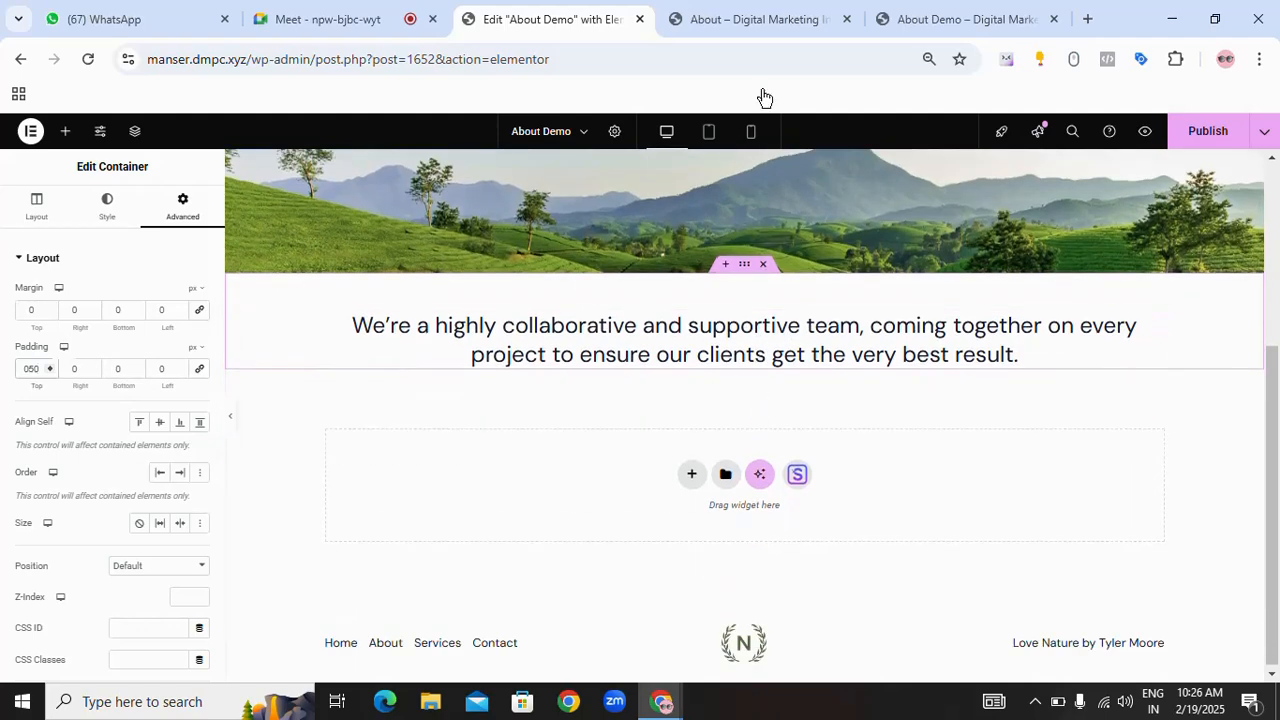
click(806, 14)
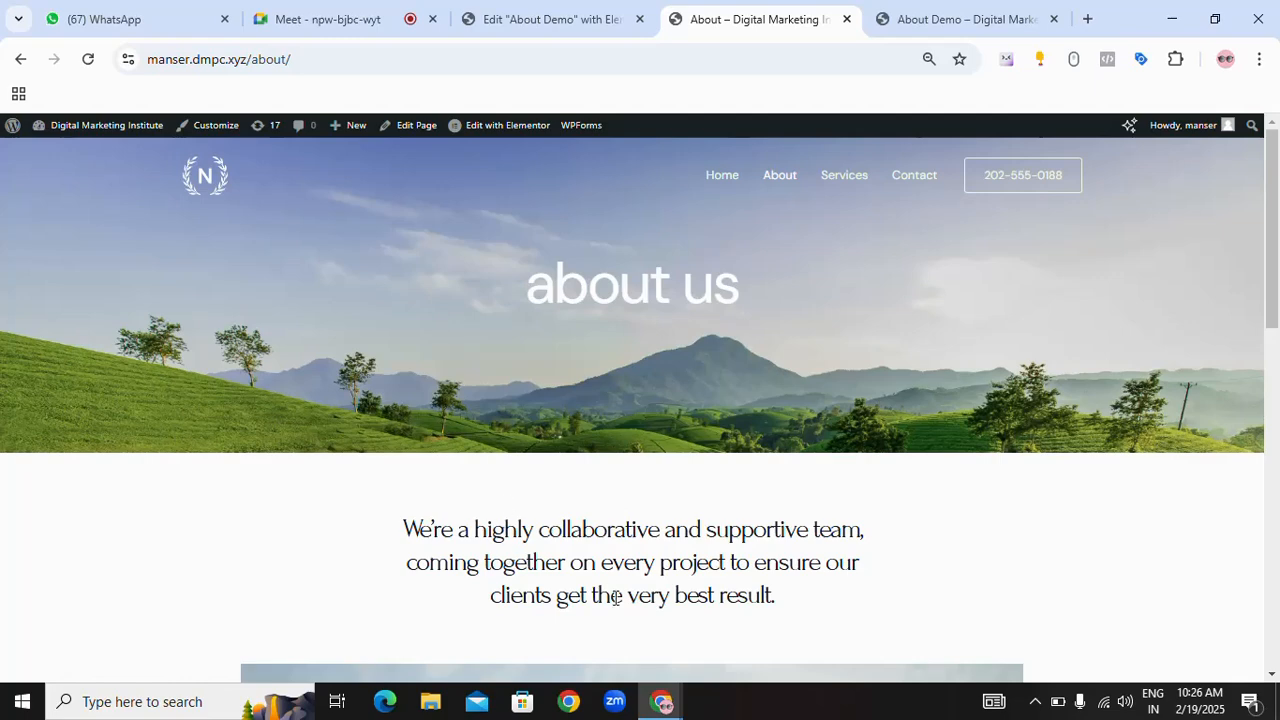
click(577, 18)
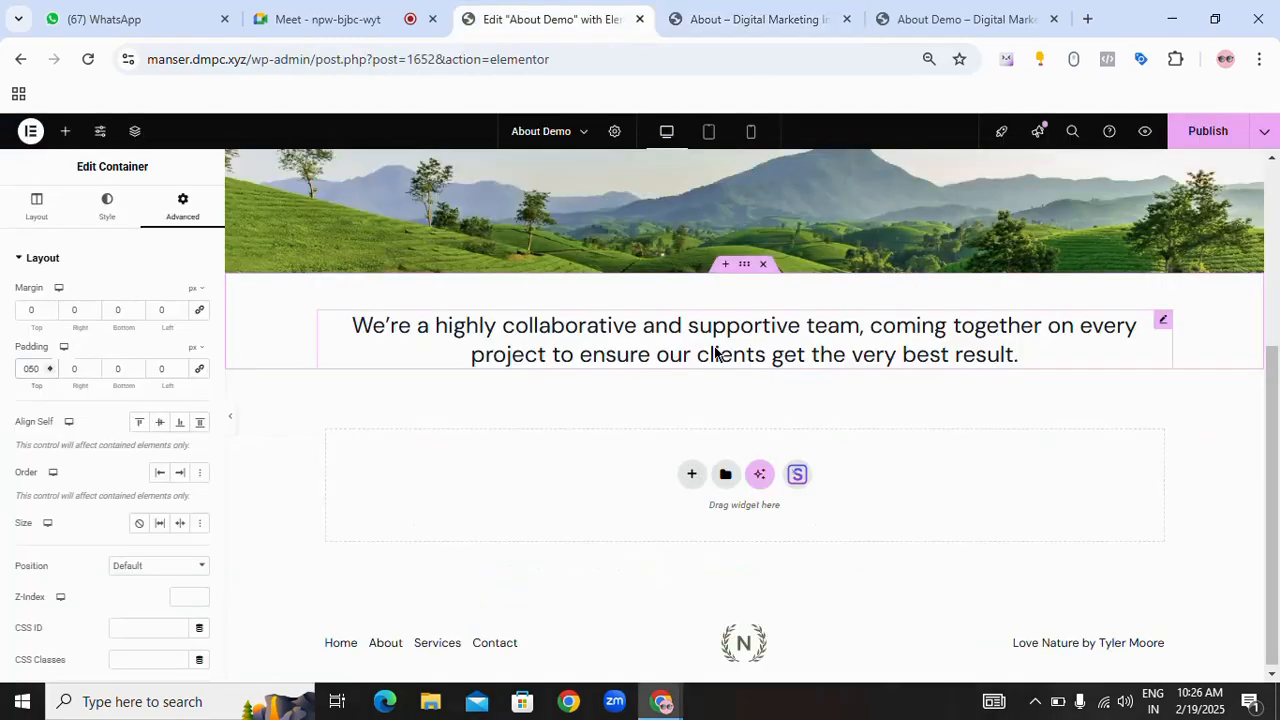
click(716, 352)
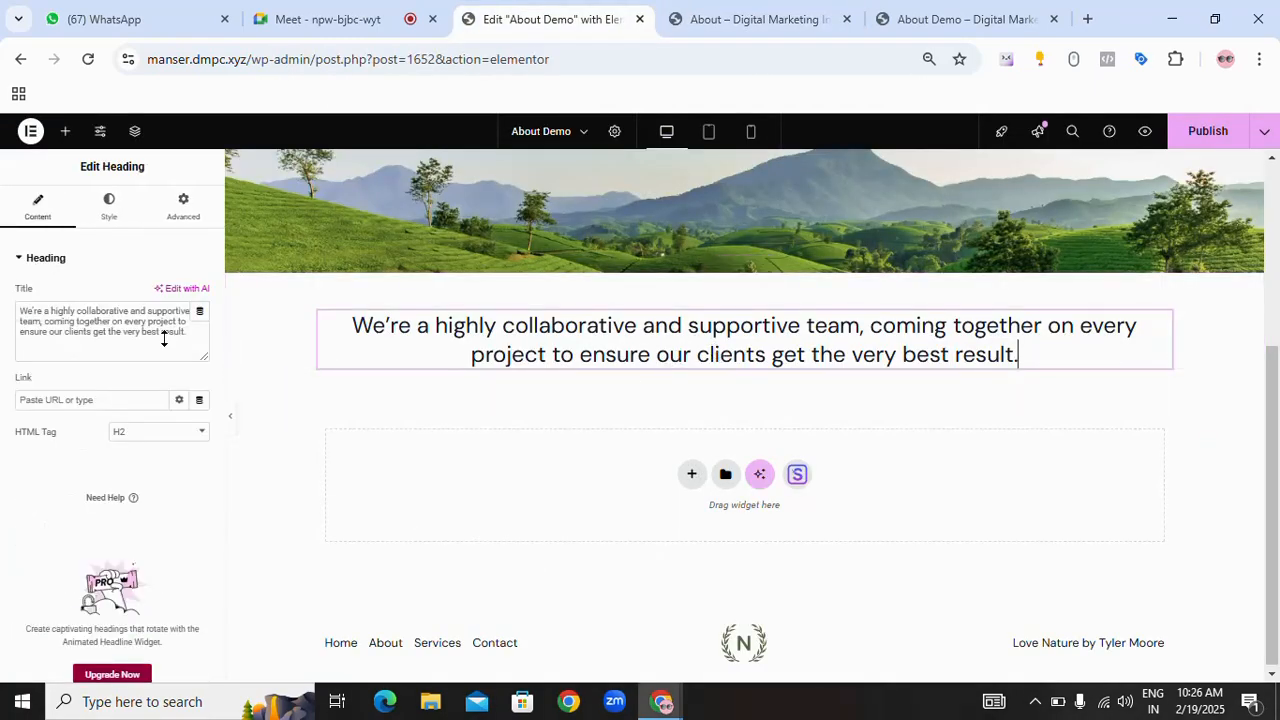
click(109, 229)
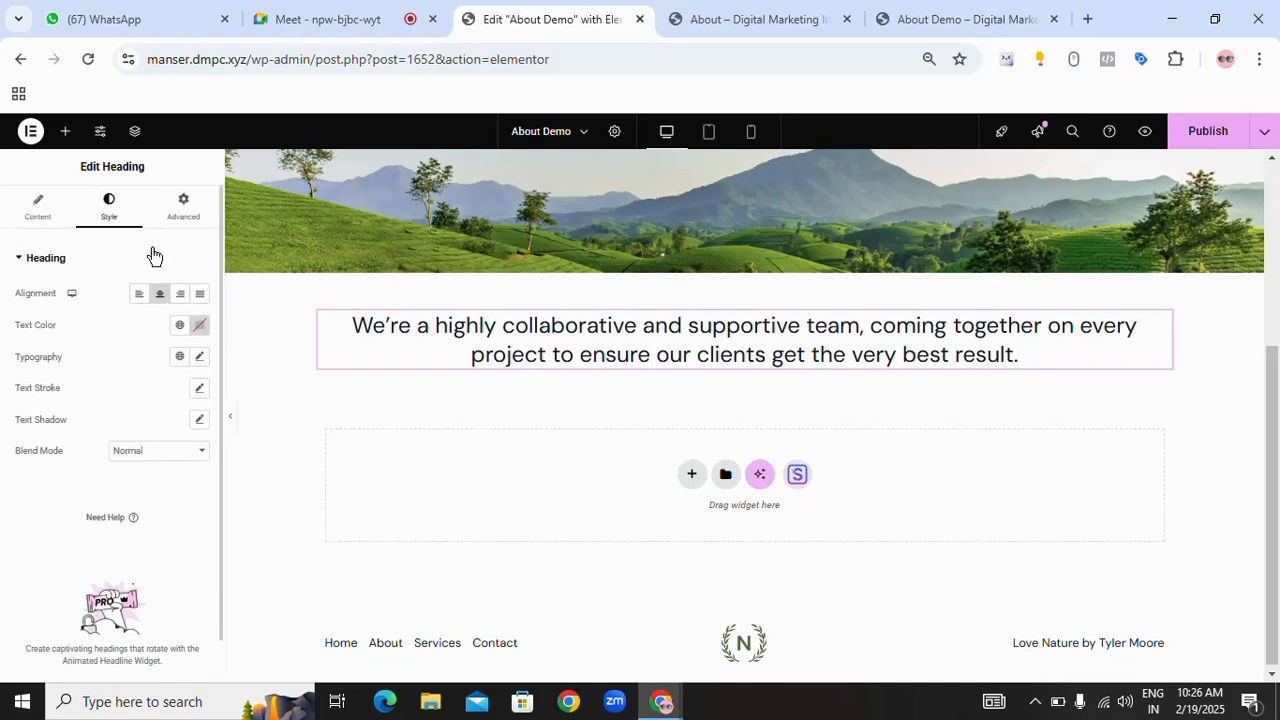
click(610, 354)
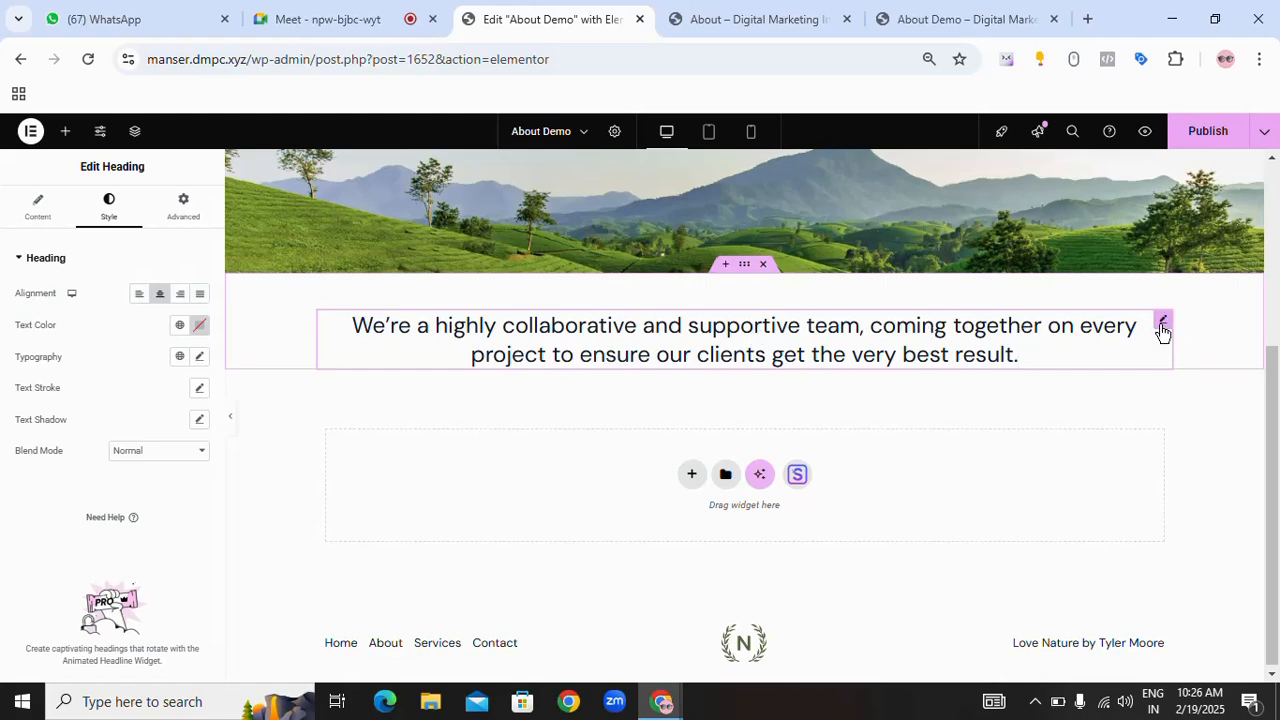
click(34, 212)
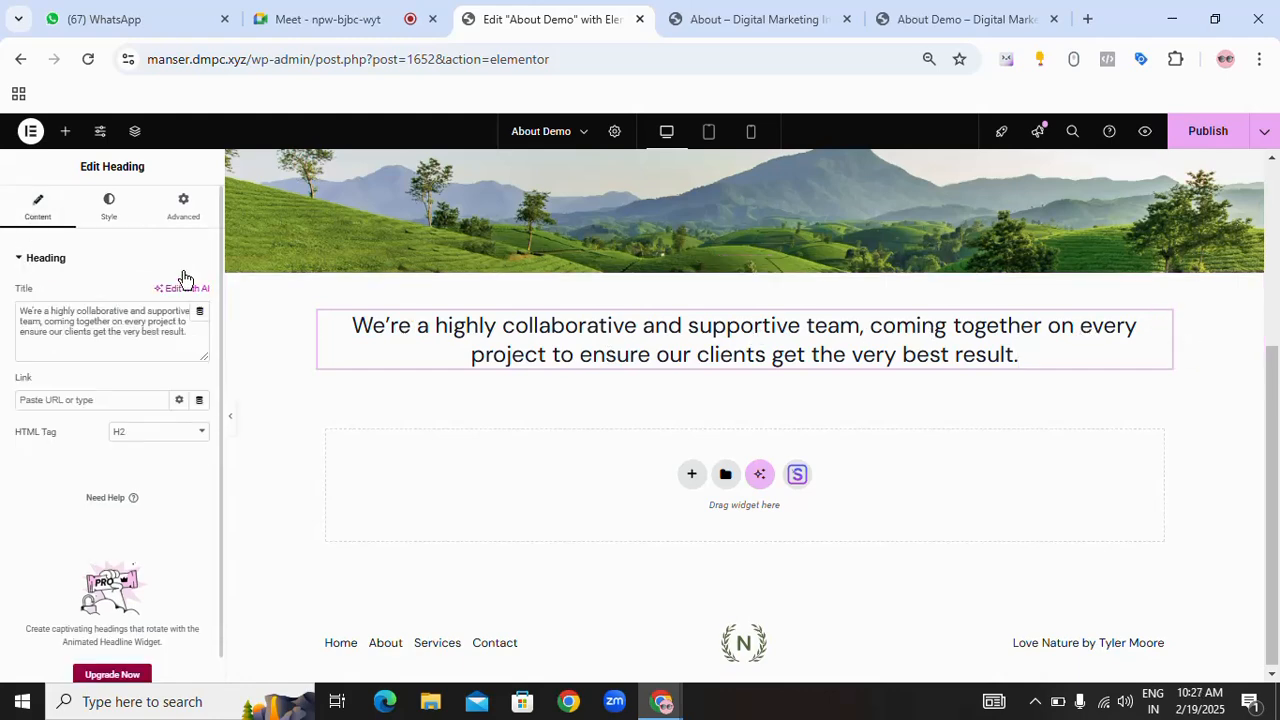
scroll(461, 316, up, 5)
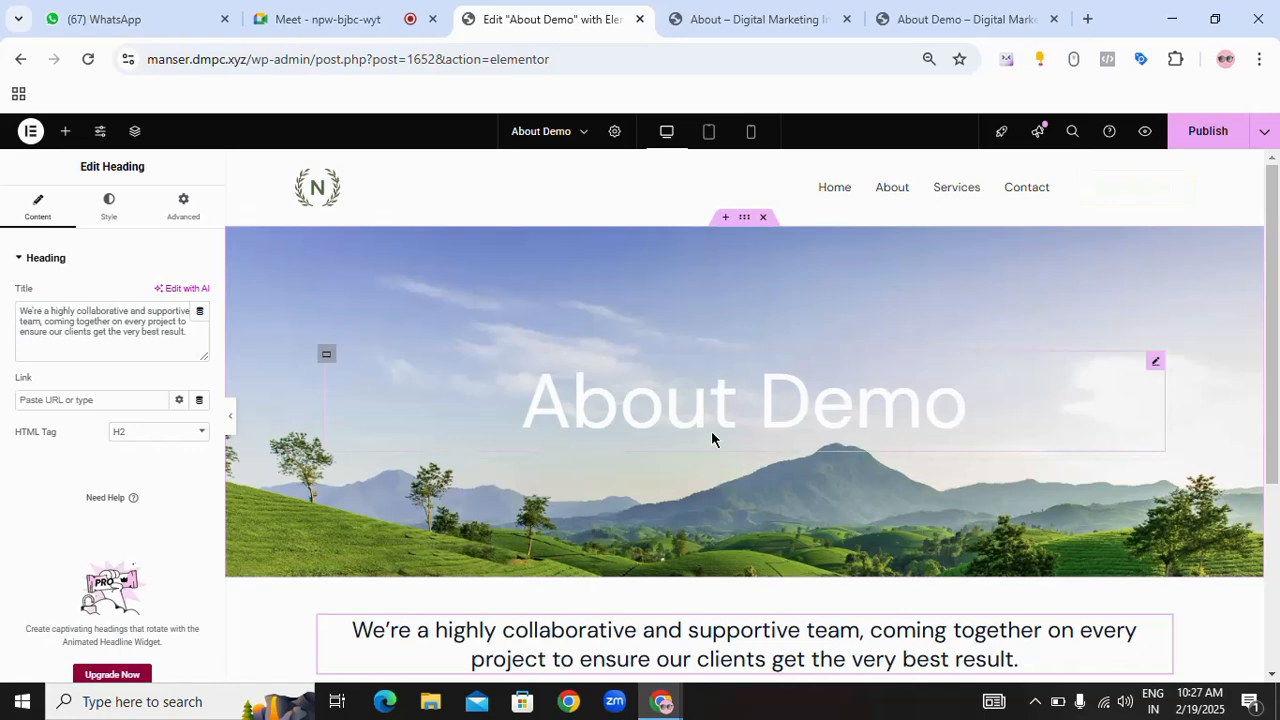
scroll(711, 430, down, 3)
scroll(713, 256, up, 3)
scroll(637, 405, down, 4)
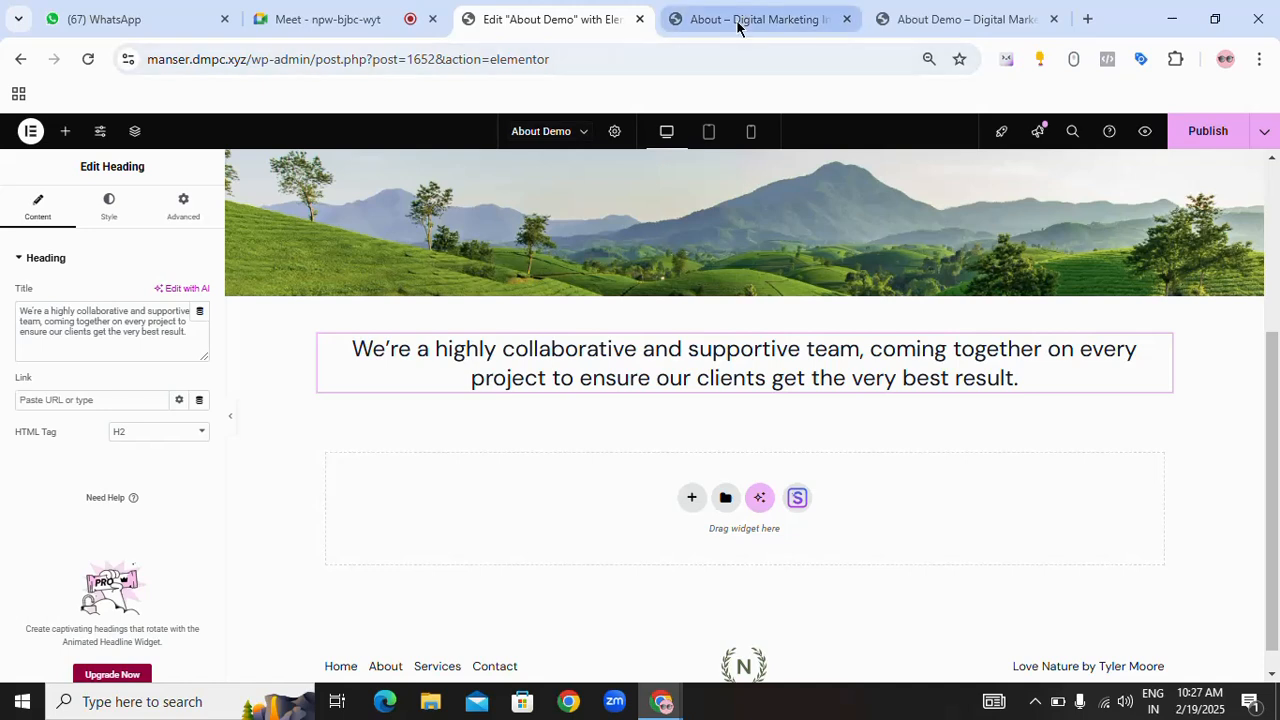
- Examine the statement heading's typography settings, from font family and size down to line height and letter and word spacing
click(107, 207)
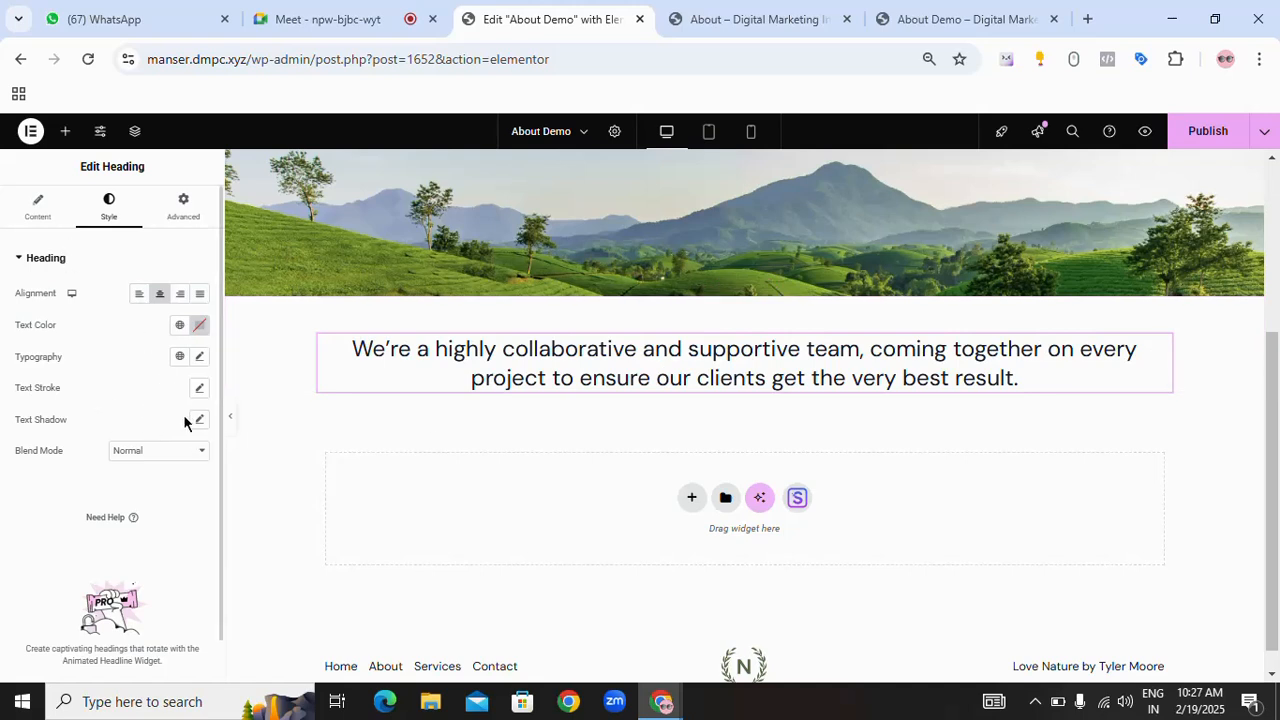
click(199, 357)
scroll(147, 458, down, 1)
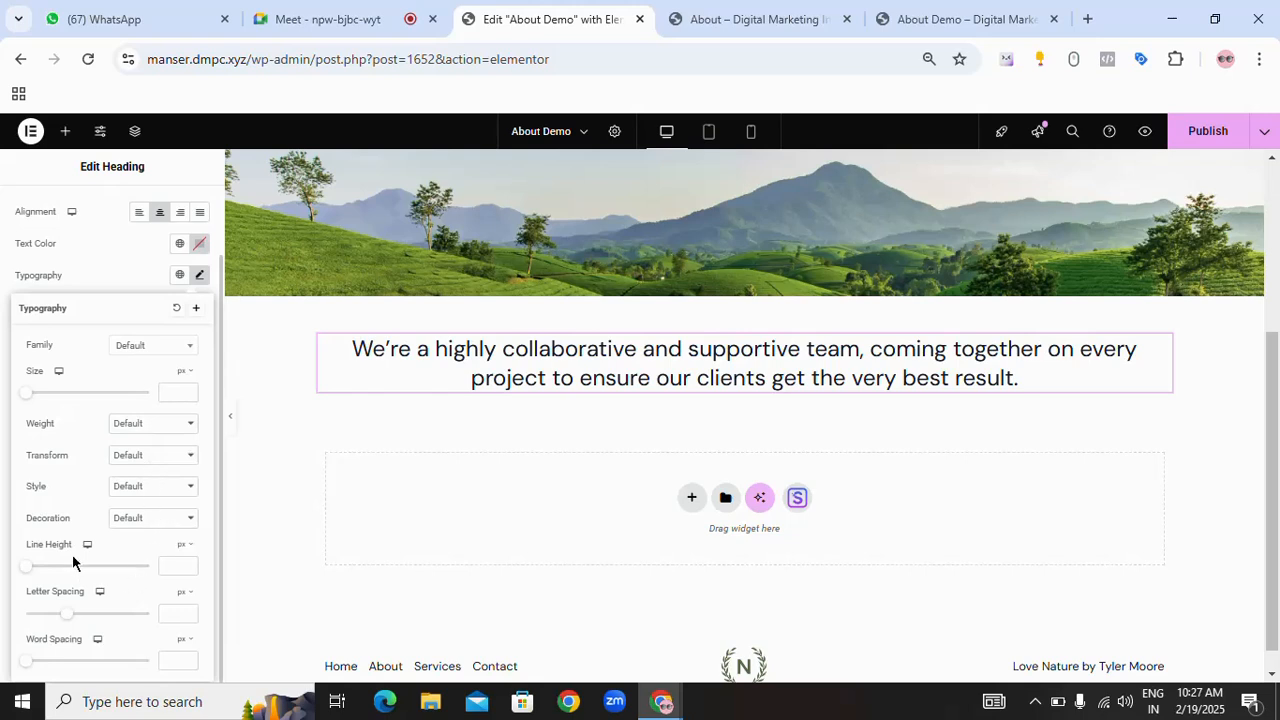
scroll(88, 518, up, 1)
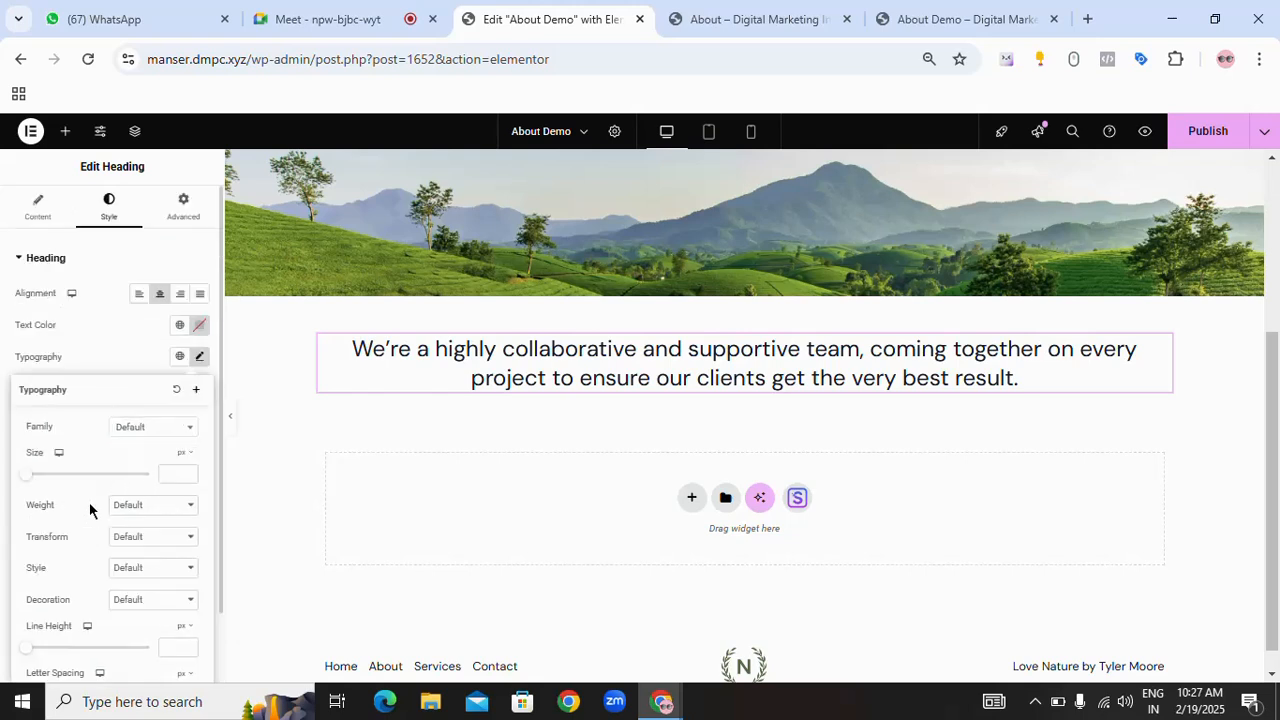
scroll(112, 527, down, 1)
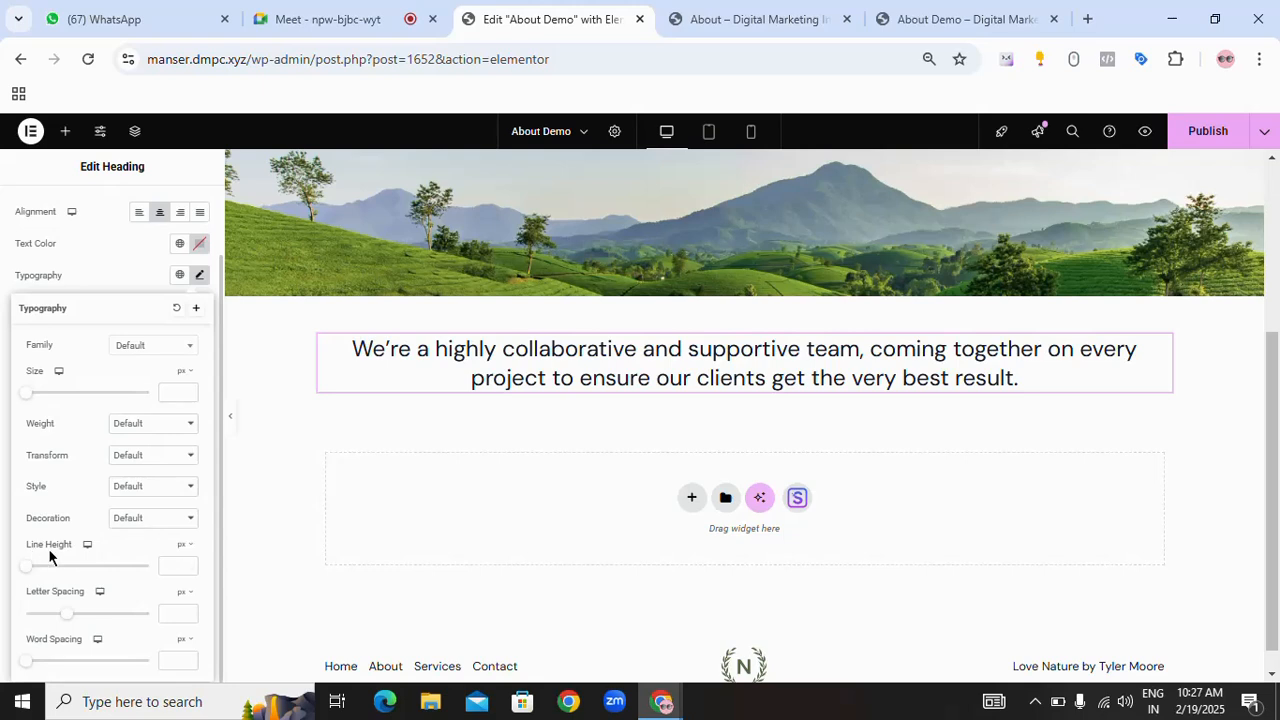
click(93, 258)
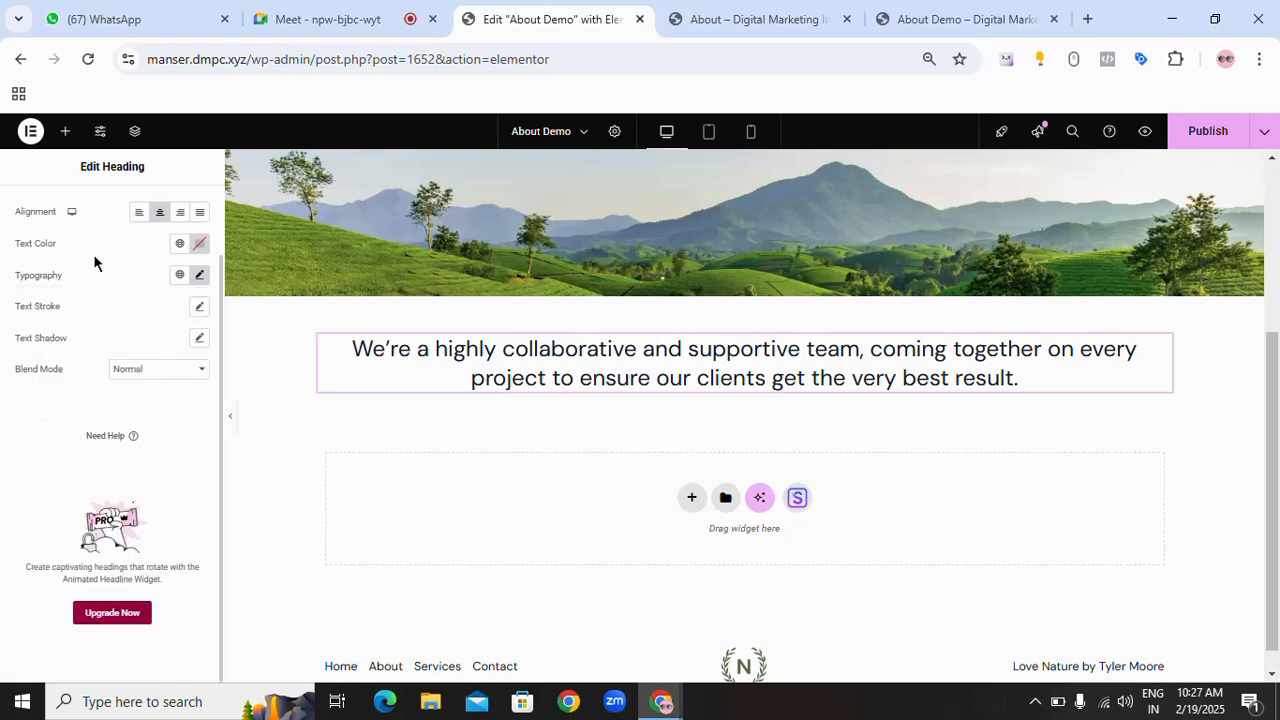
- Try right, left and justified alignment on the statement heading and return it to centered alignment
click(178, 214)
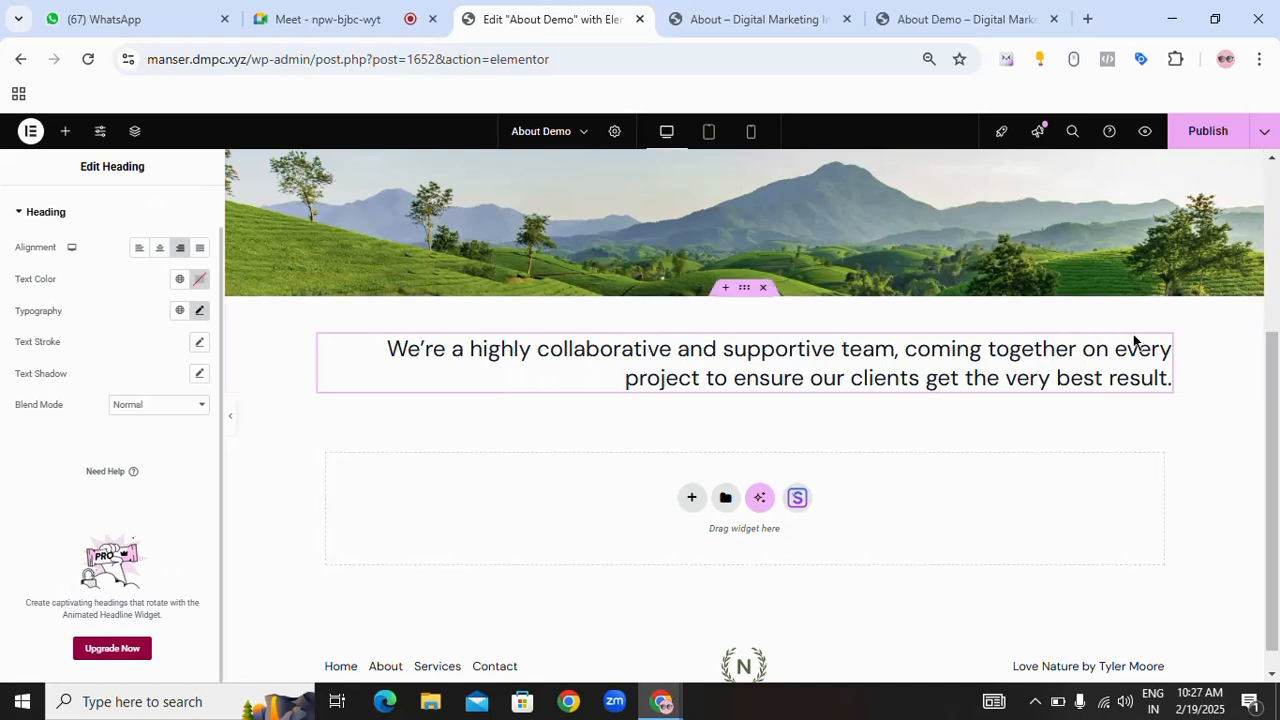
click(138, 252)
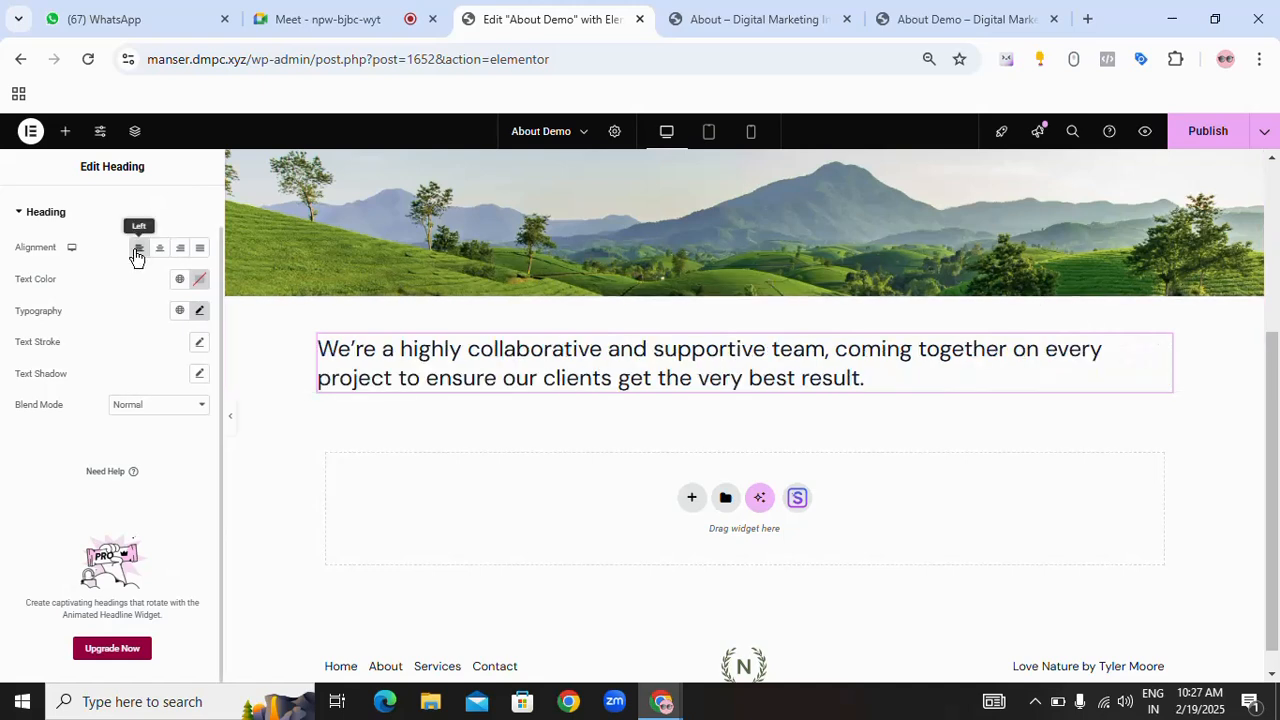
click(158, 254)
click(200, 254)
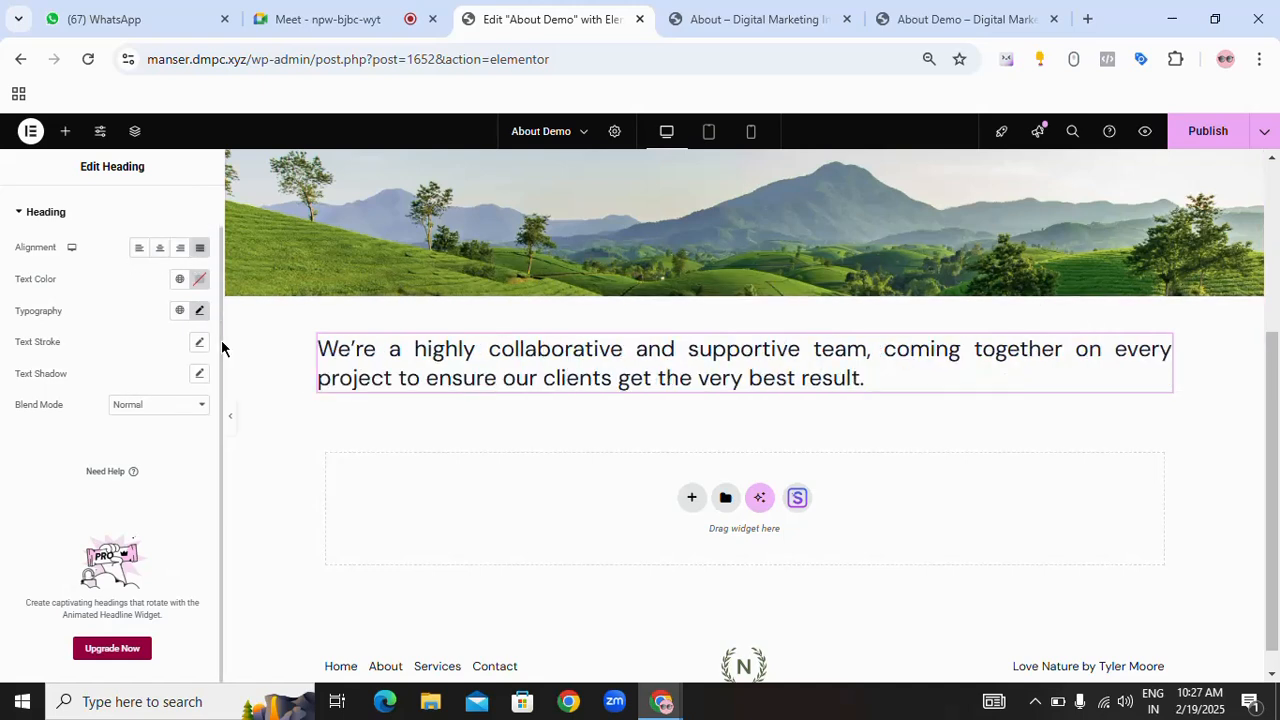
click(160, 250)
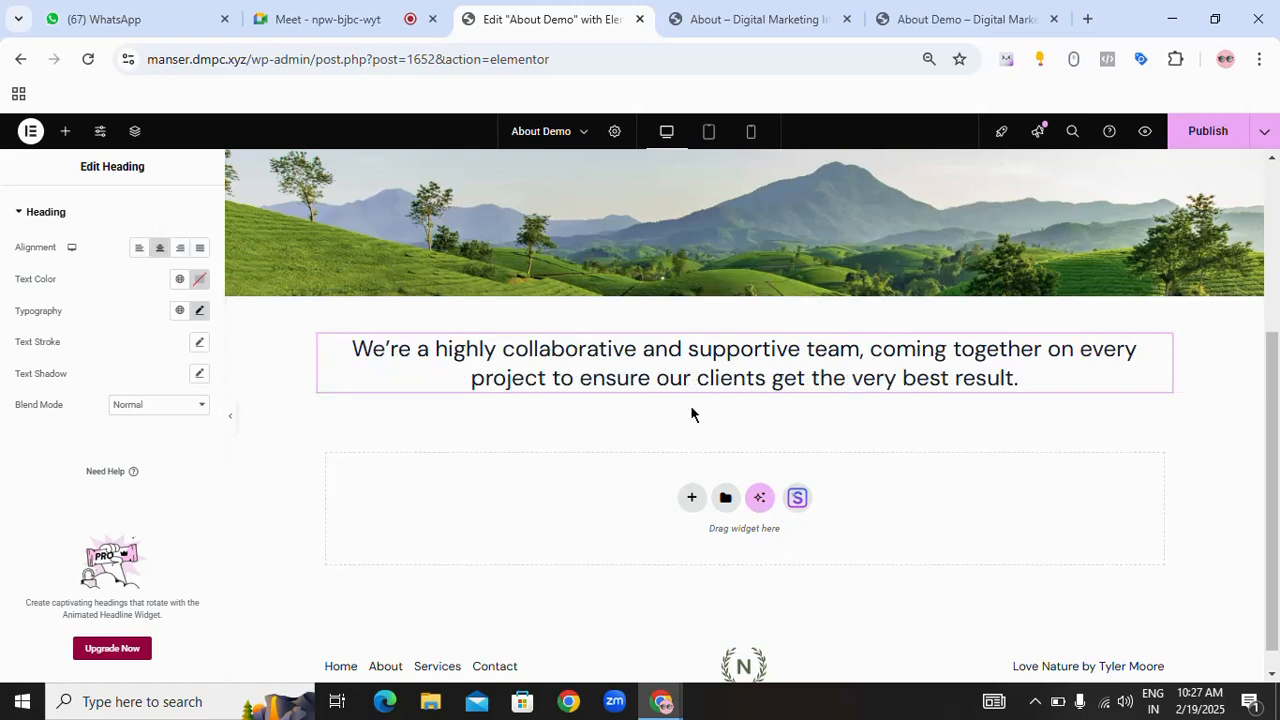
- Try narrowing the statement heading to a four-line block and preview the page without the editing panel
scroll(625, 420, up, 1)
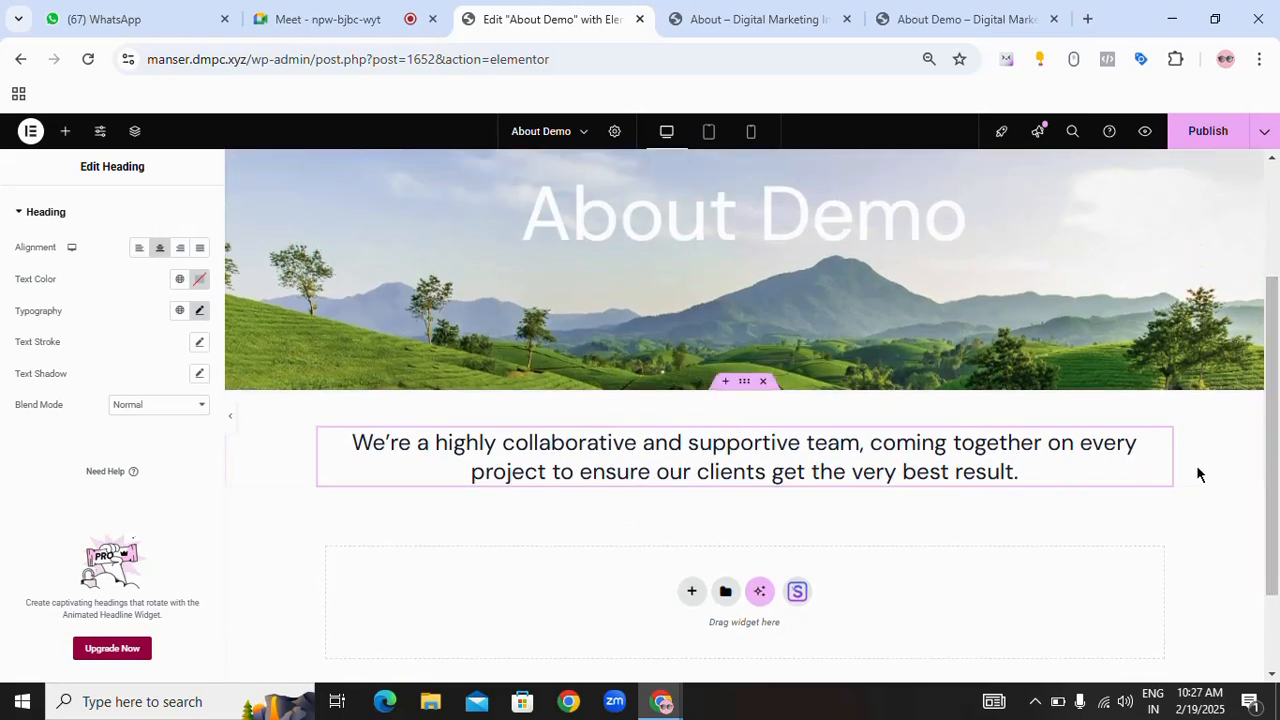
drag(1166, 450, 757, 470)
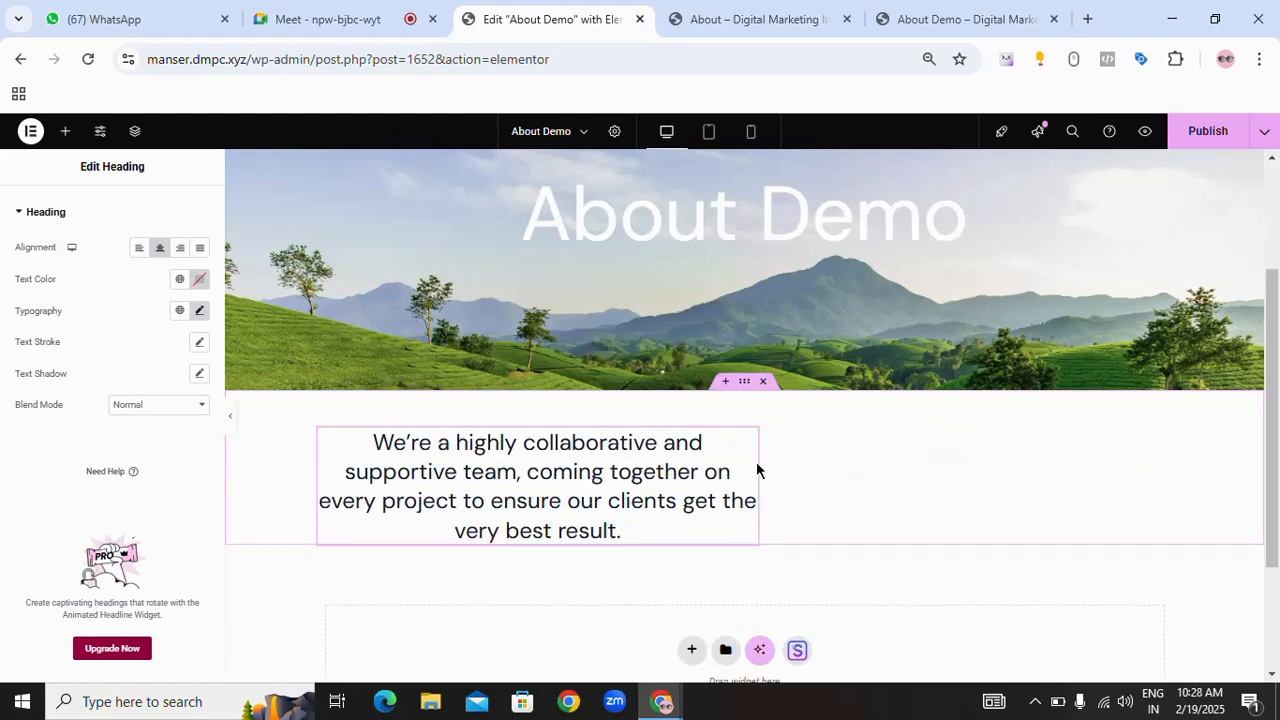
mouse_move(757, 470)
mouse_down()
mouse_move(780, 471)
mouse_move(690, 475)
mouse_move(743, 489)
mouse_move(771, 486)
mouse_move(682, 478)
mouse_move(697, 489)
mouse_move(809, 483)
mouse_move(786, 477)
mouse_up()
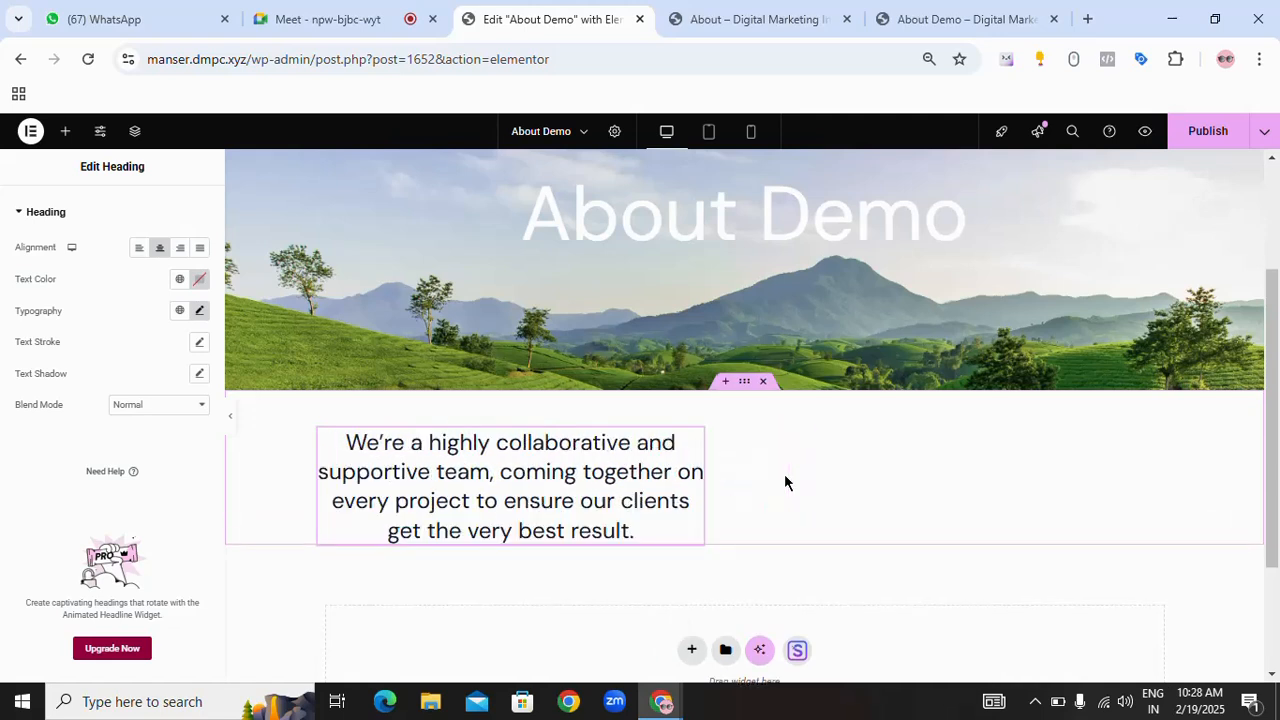
click(230, 416)
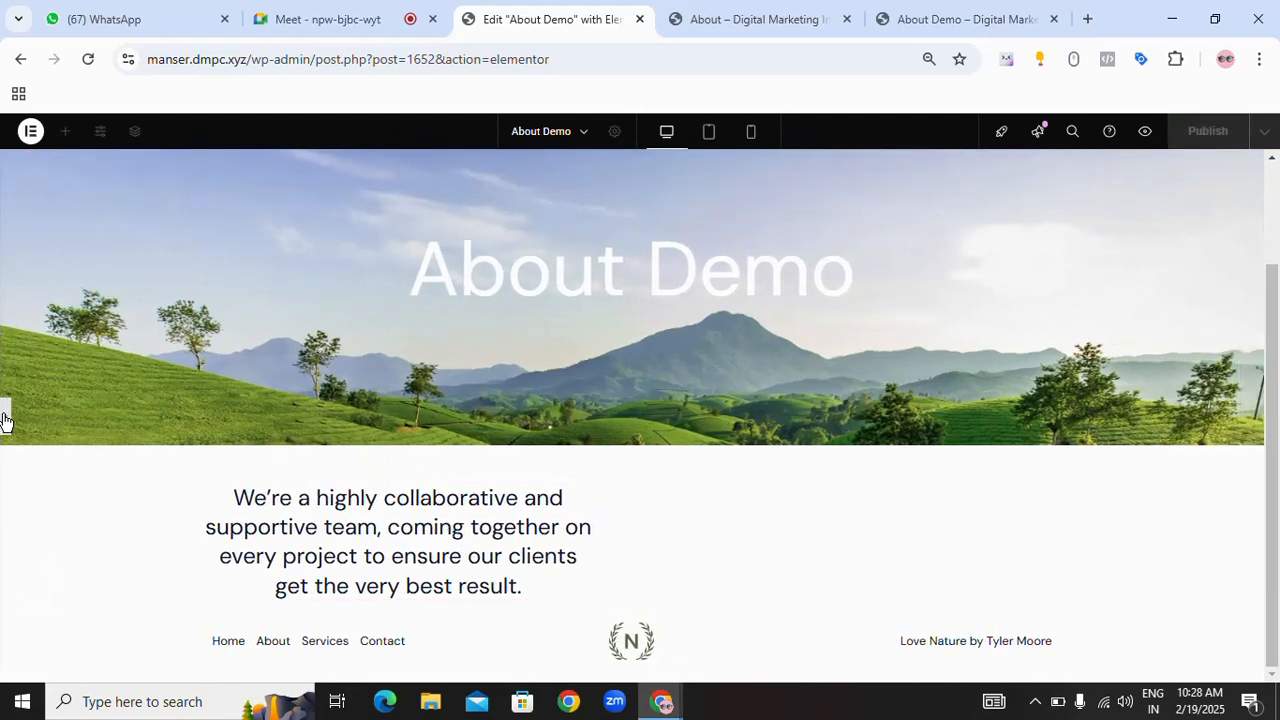
click(4, 412)
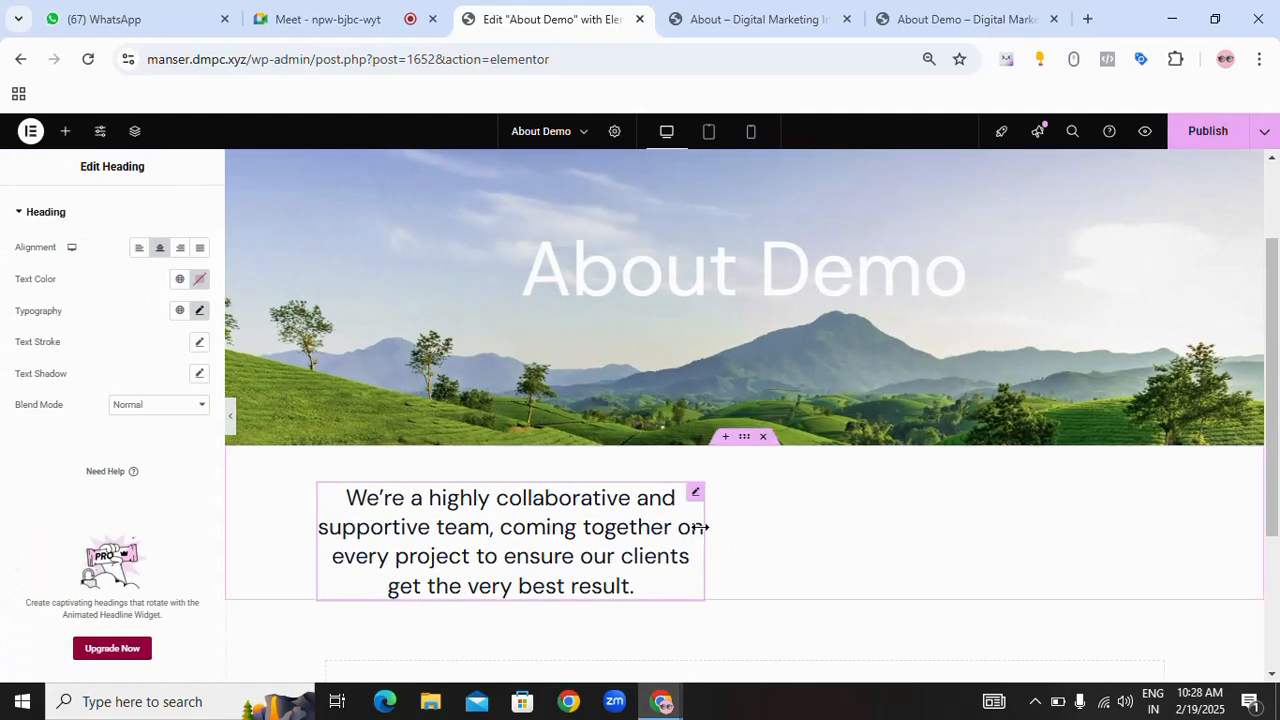
- Resize the statement heading's width so its text wraps onto three lines, and preview the page without the editing panel
drag(700, 527, 861, 536)
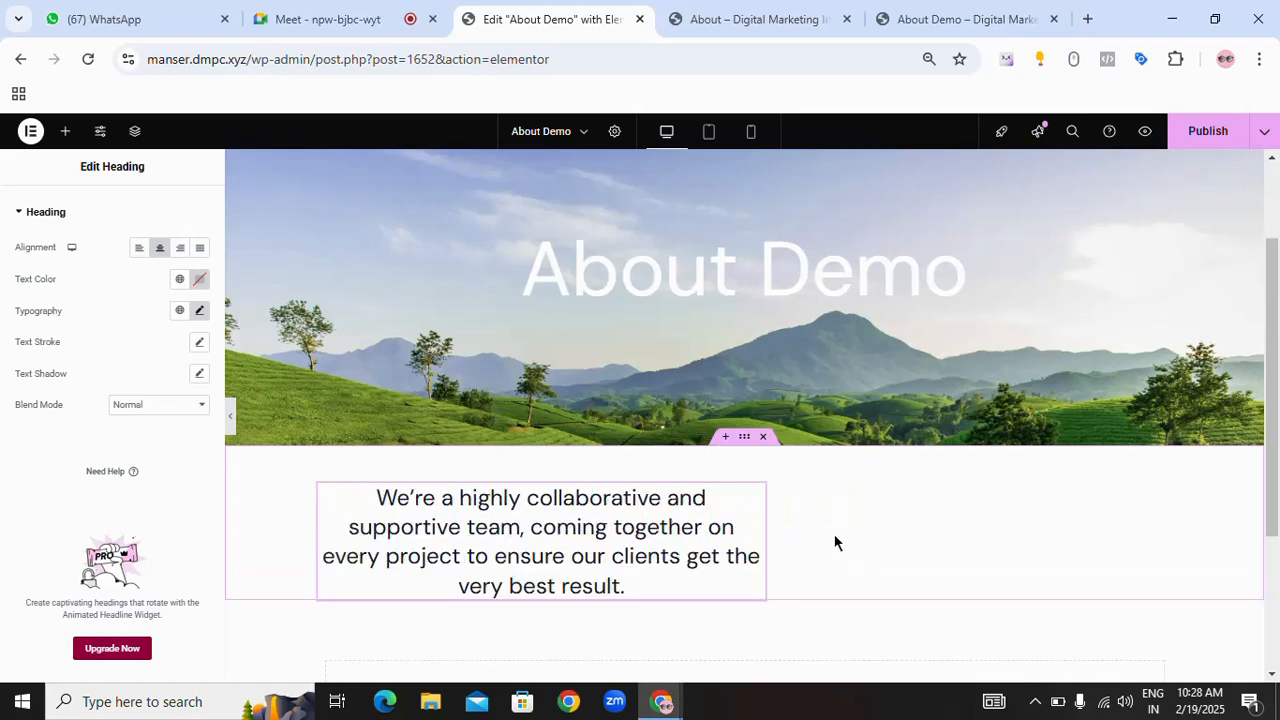
drag(763, 537, 895, 543)
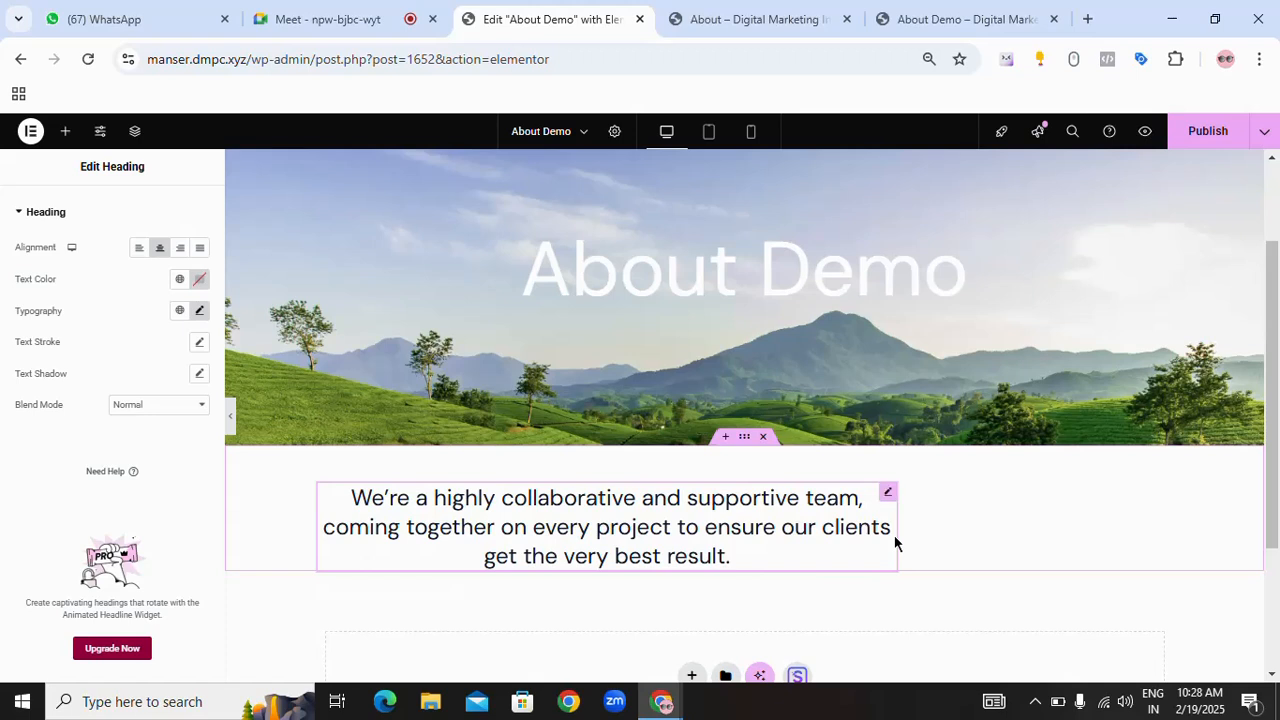
drag(792, 536, 915, 533)
click(232, 417)
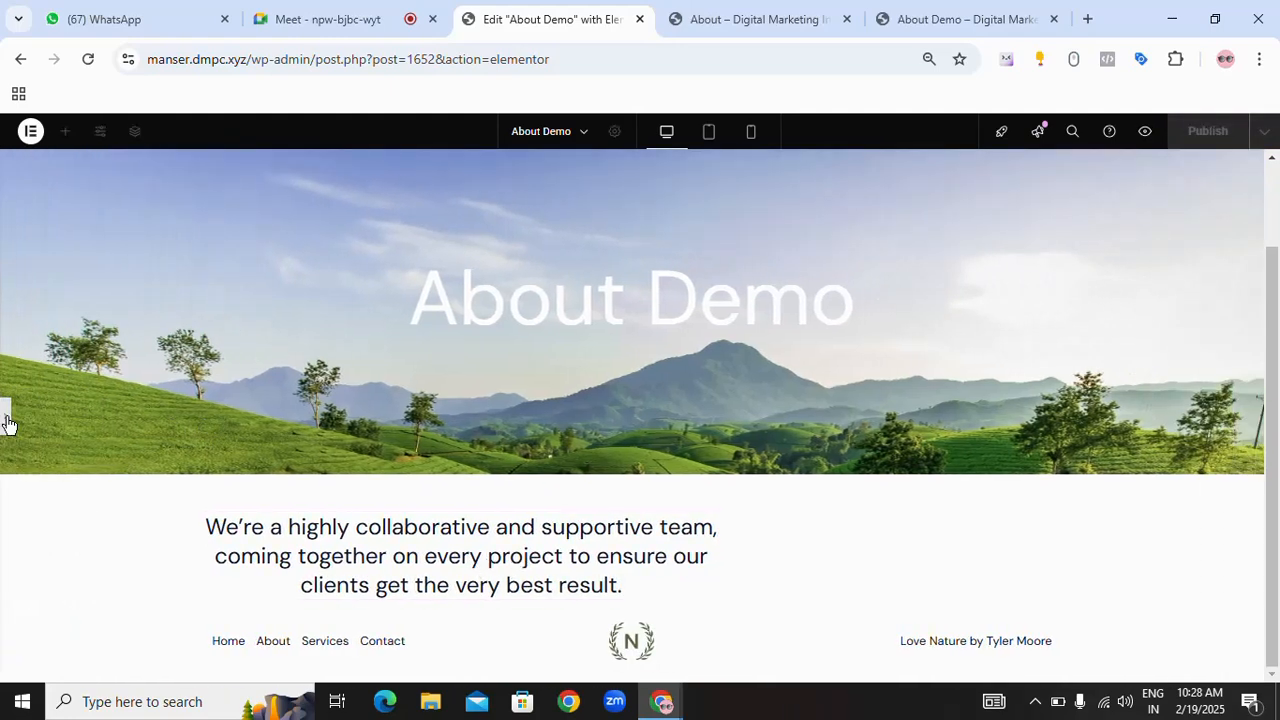
click(5, 422)
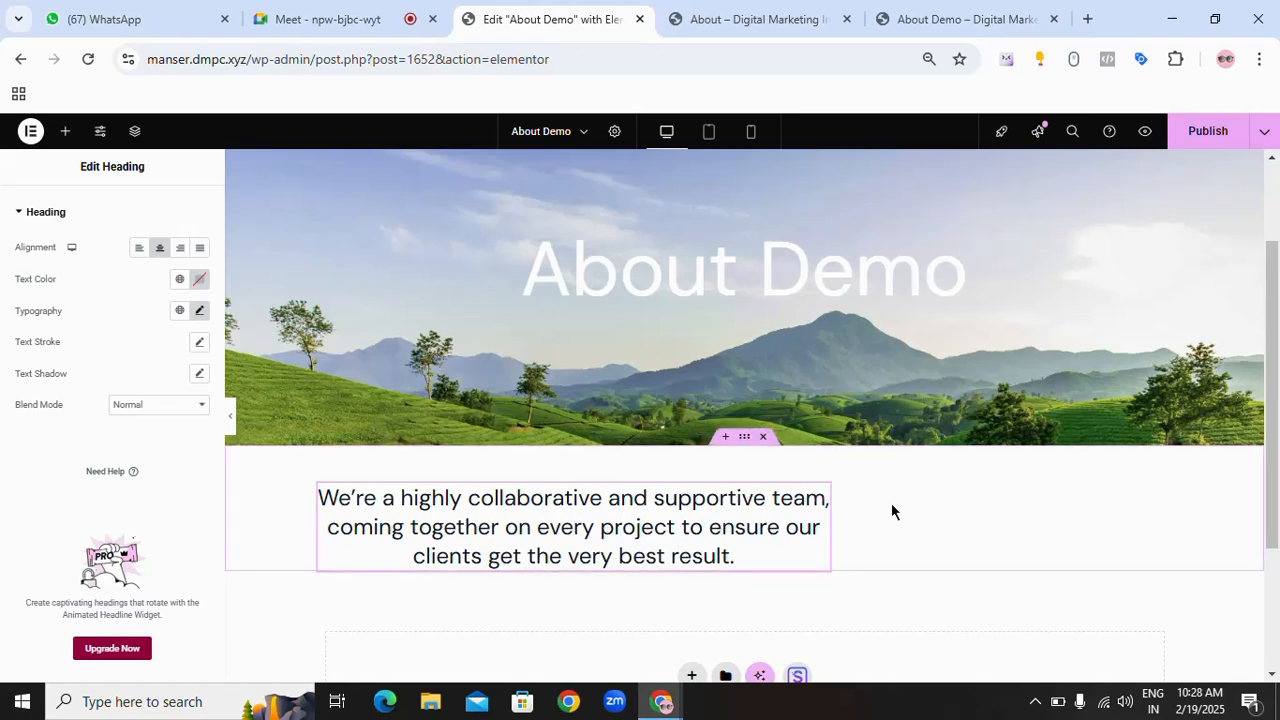
- Center the narrowed statement heading within its container by setting the container's Align Items to center
click(744, 438)
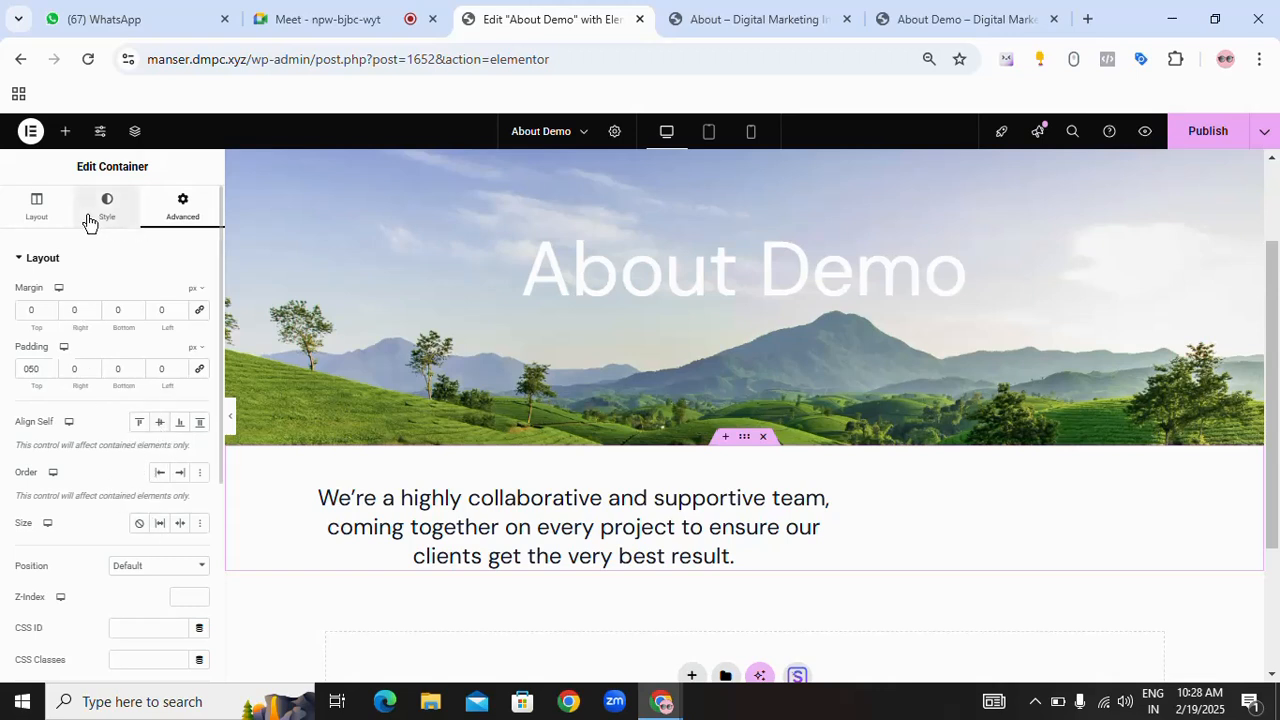
scroll(120, 460, down, 1)
scroll(90, 193, up, 1)
click(107, 207)
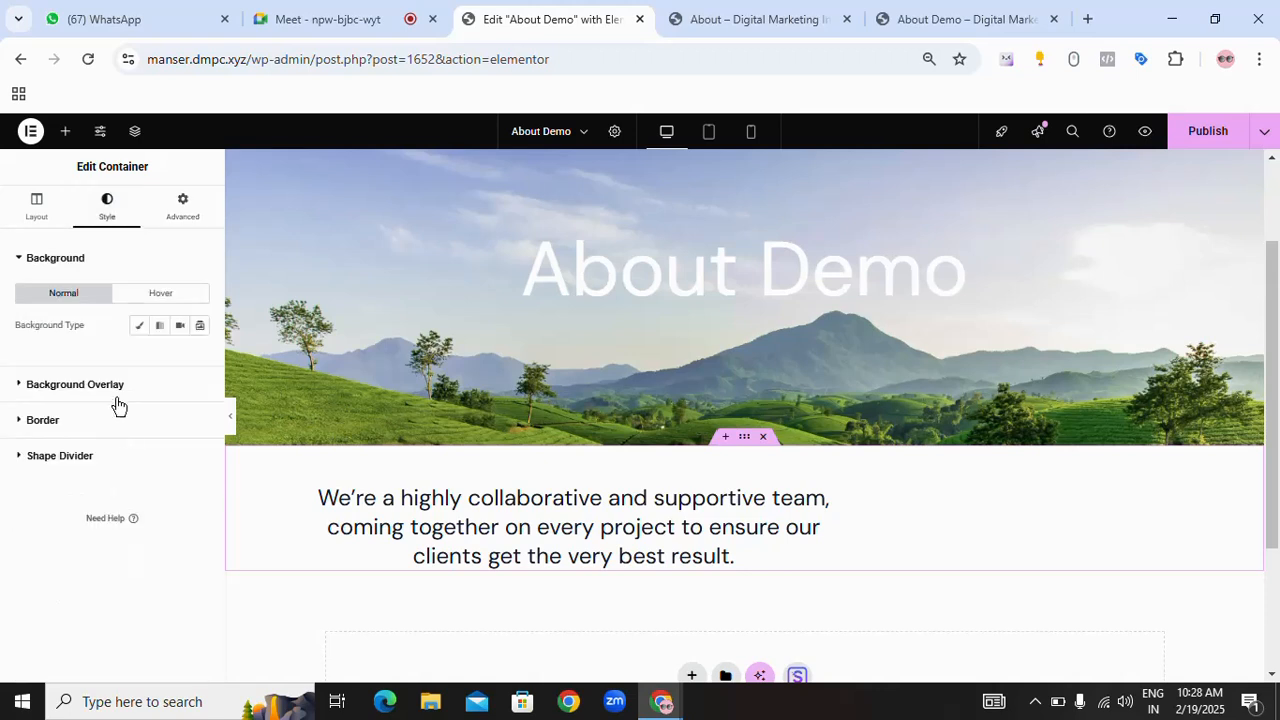
click(33, 205)
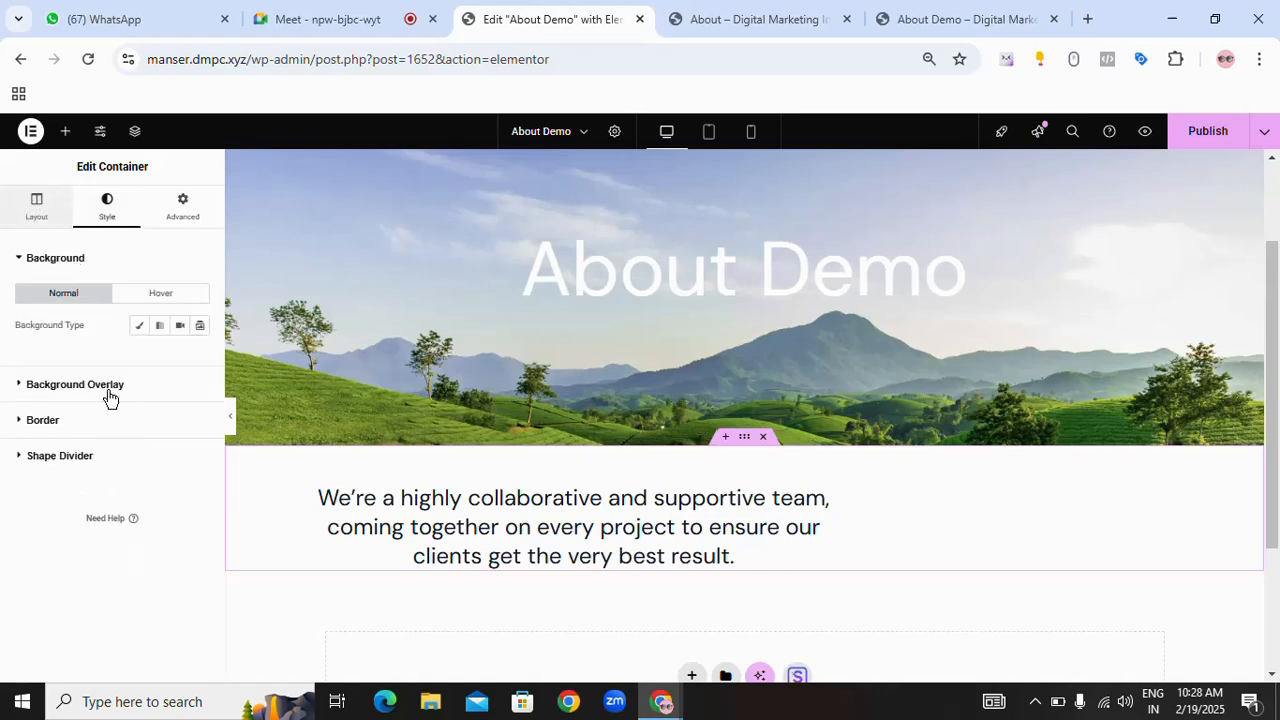
scroll(140, 430, down, 1)
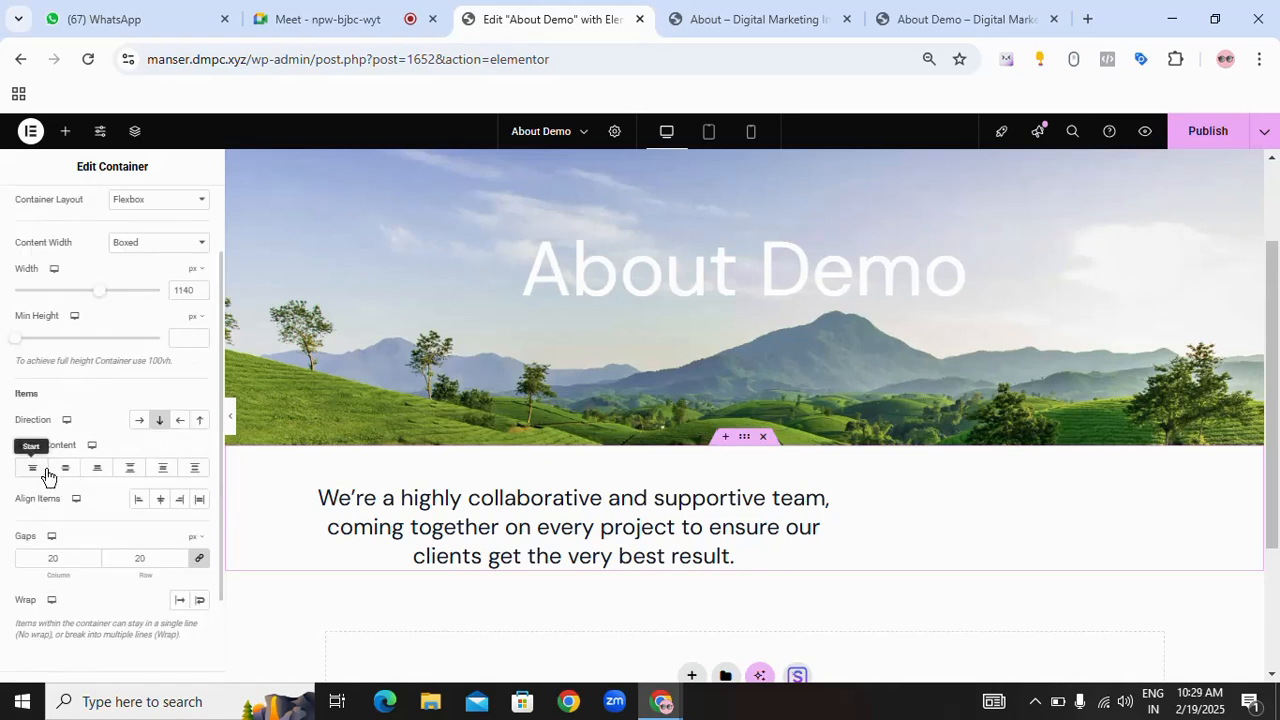
click(161, 507)
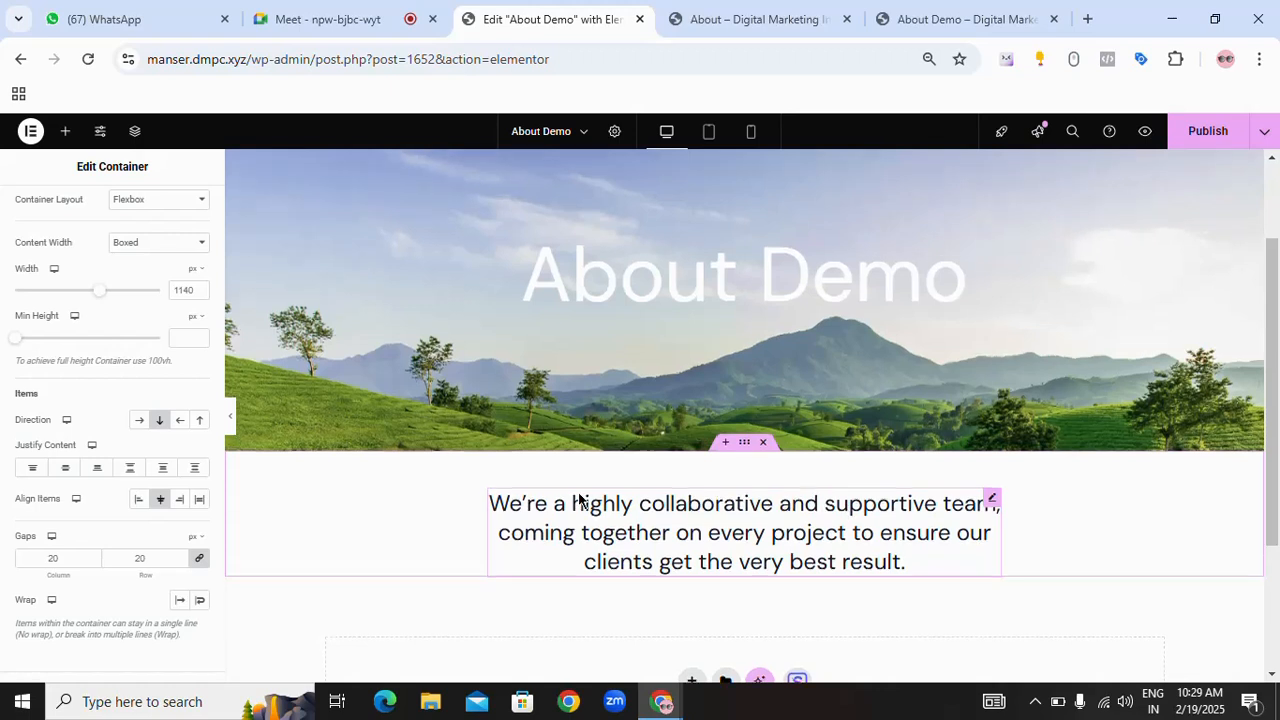
- Try narrowing the About Demo heading in the banner and undo its width changes
scroll(695, 425, up, 2)
click(695, 428)
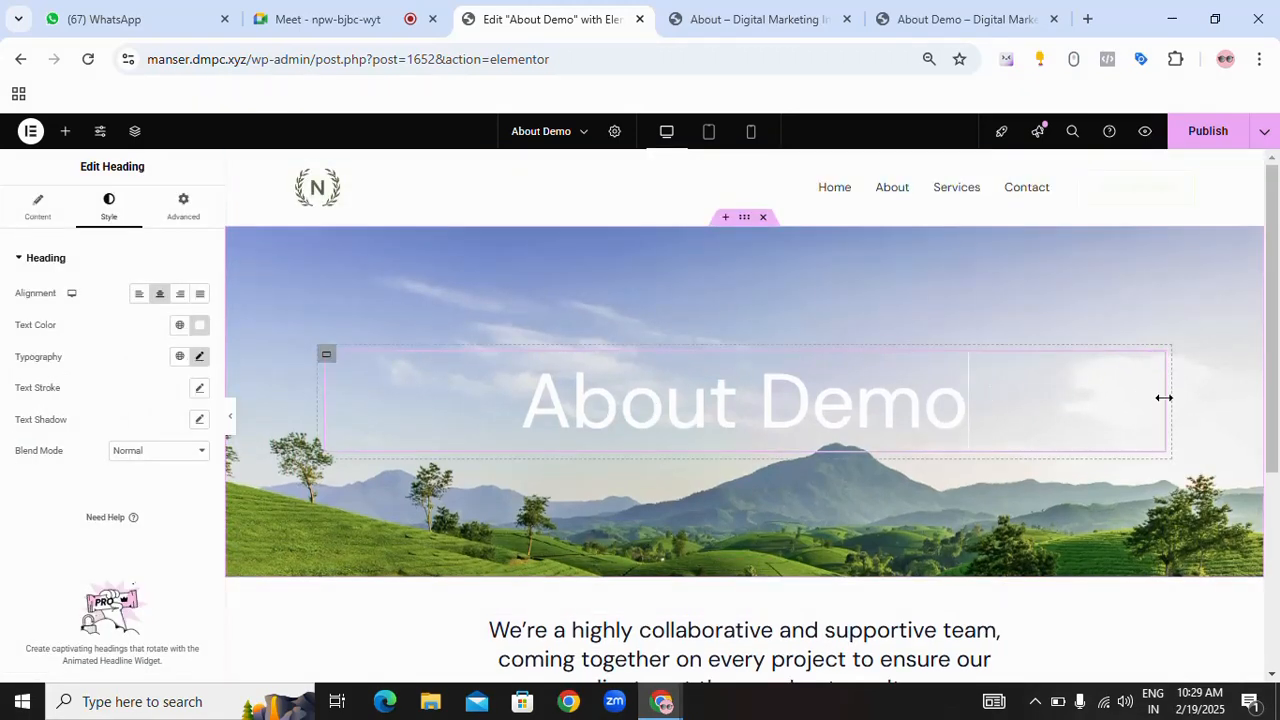
mouse_move(1170, 398)
mouse_down()
mouse_move(634, 423)
mouse_move(1173, 421)
mouse_up()
scroll(694, 425, down, 1)
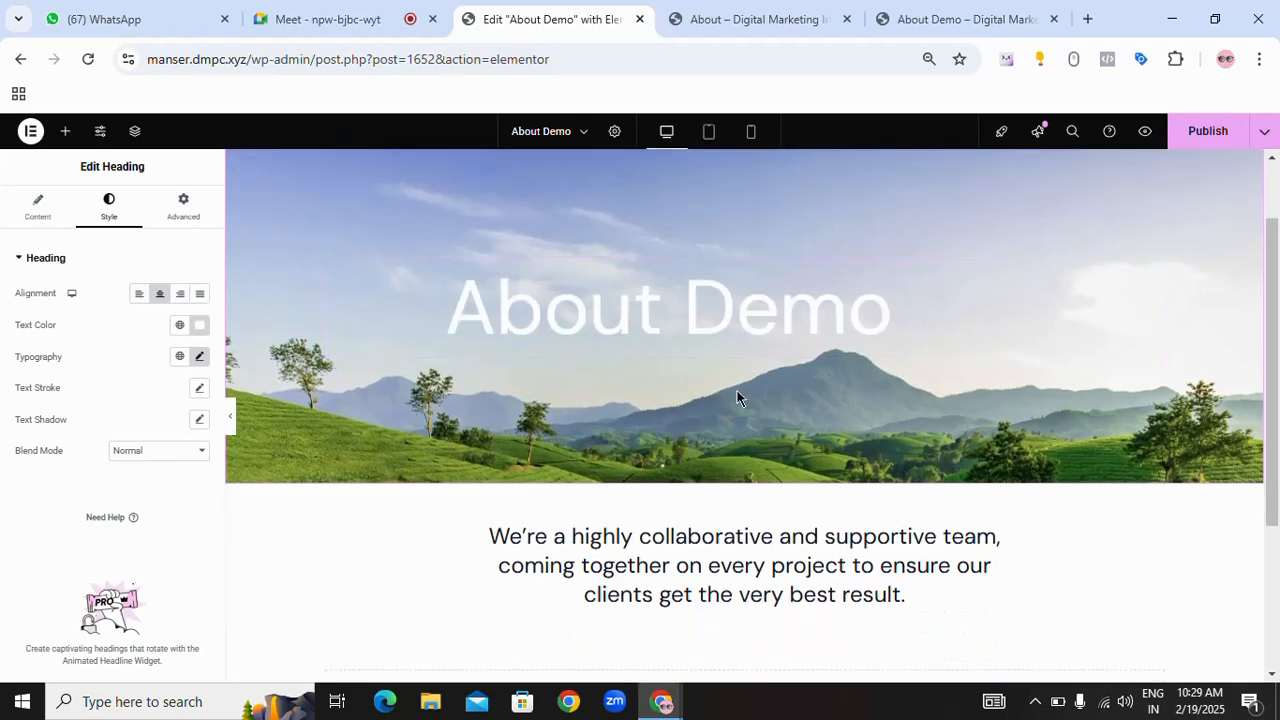
scroll(738, 397, up, 1)
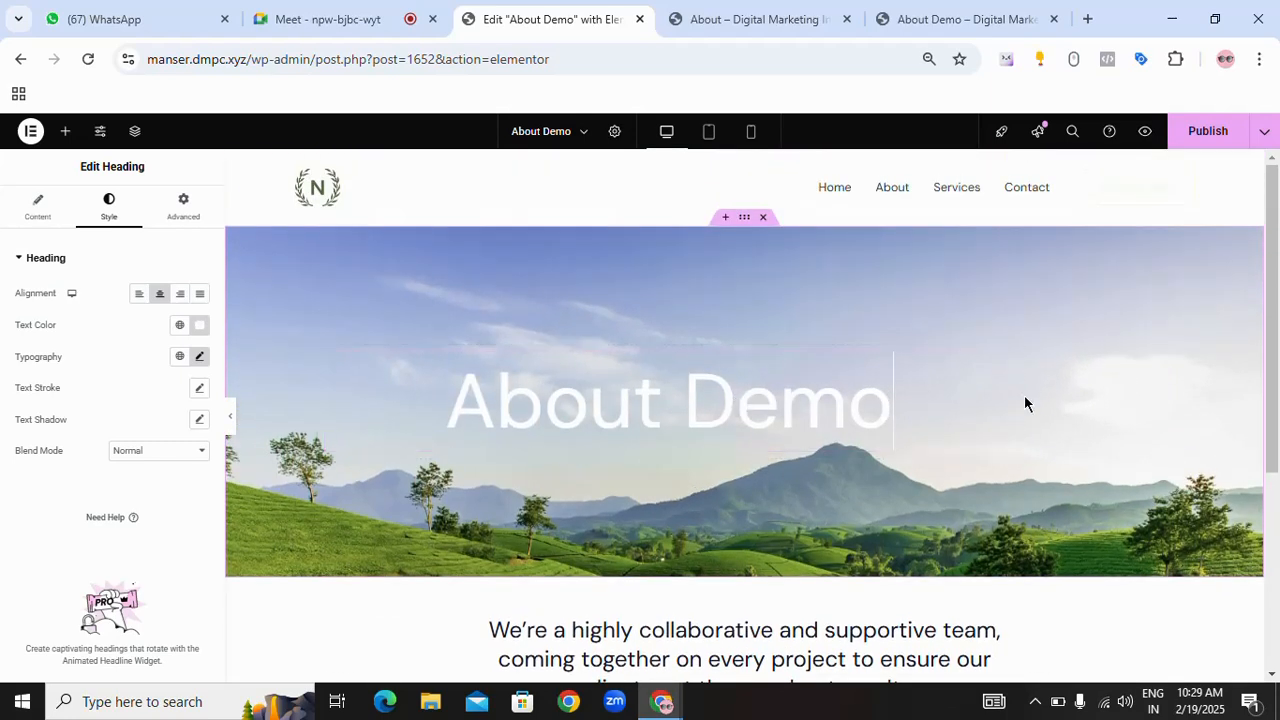
drag(1016, 393, 1071, 403)
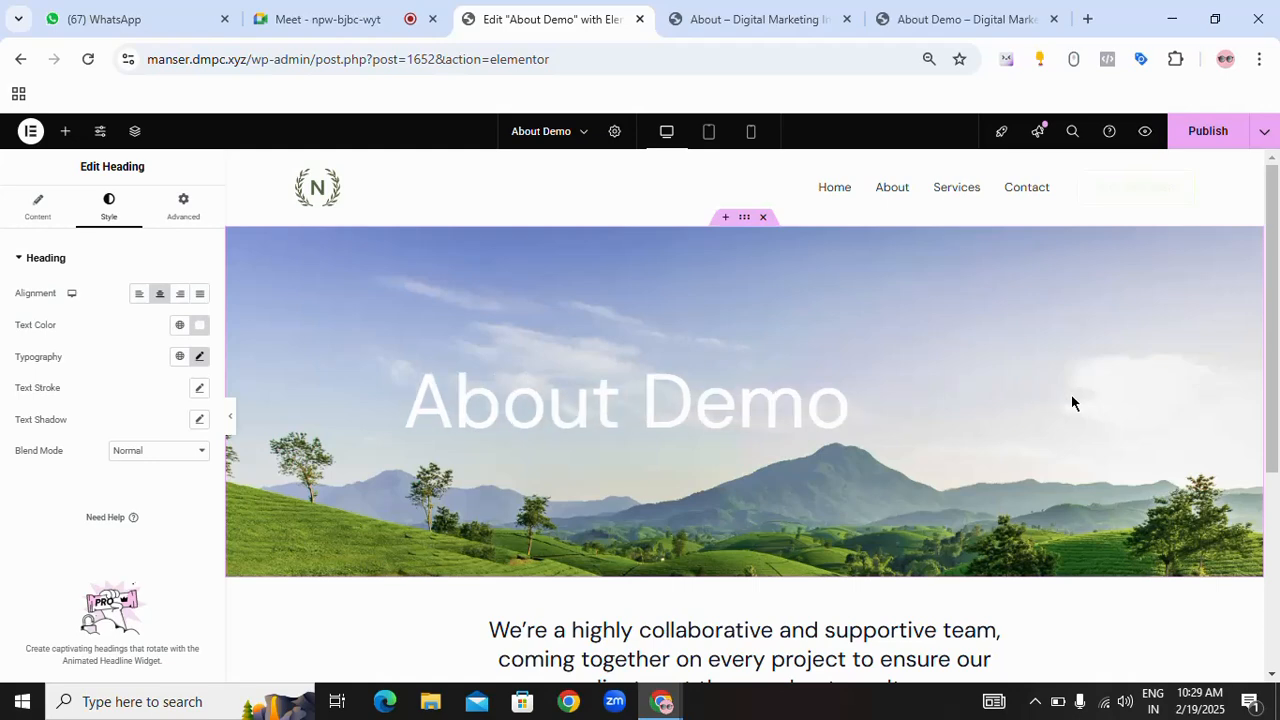
key(ctrl+z)
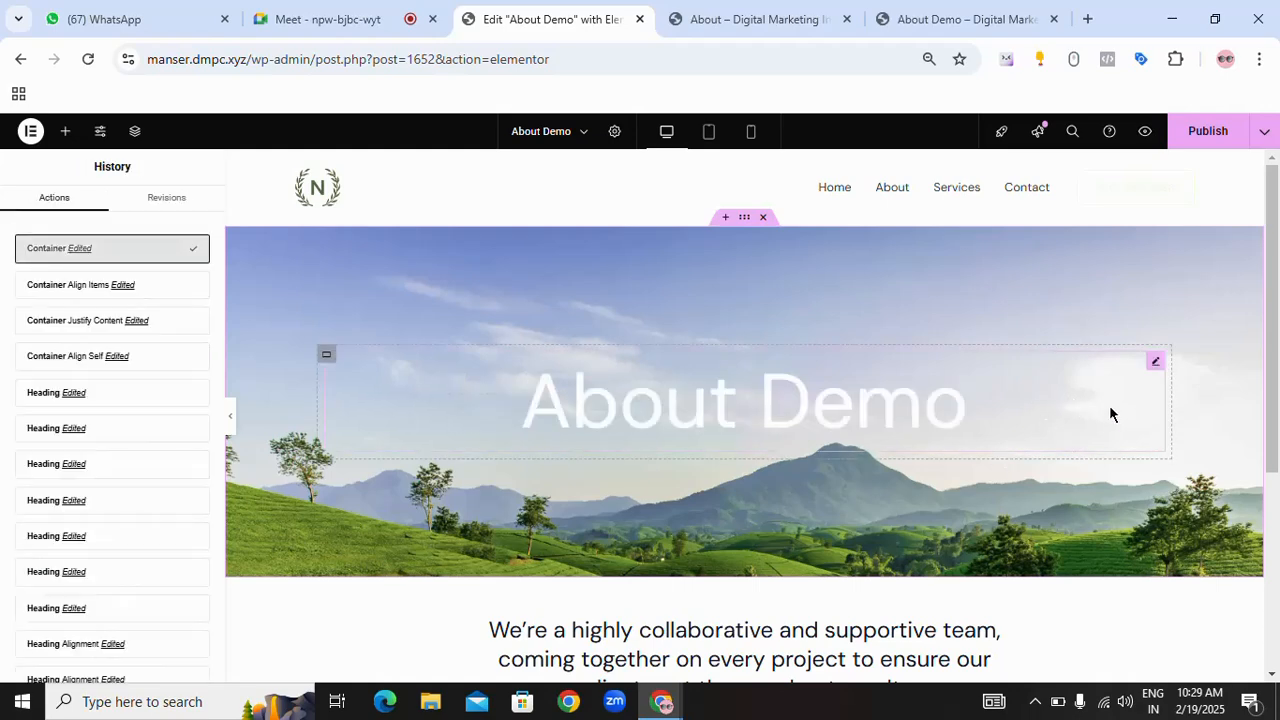
- Compare the statement heading with the existing About page and set its font family to Poppins
scroll(711, 480, down, 3)
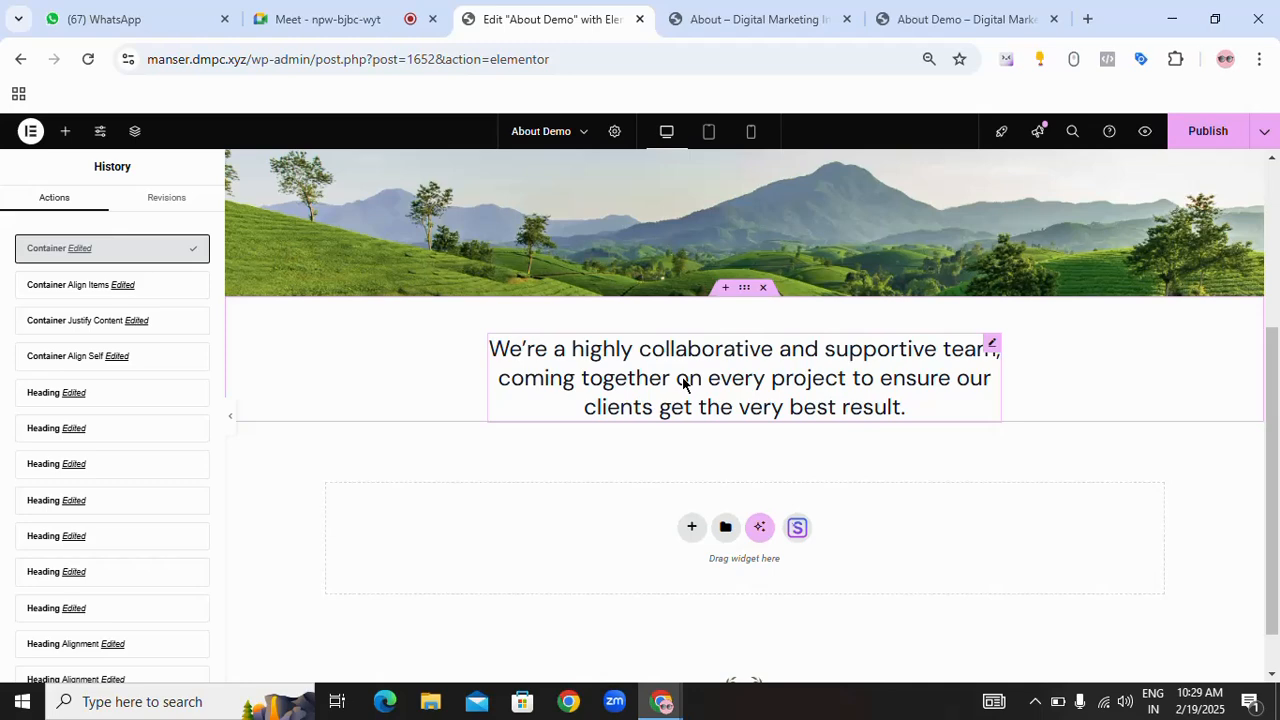
click(758, 19)
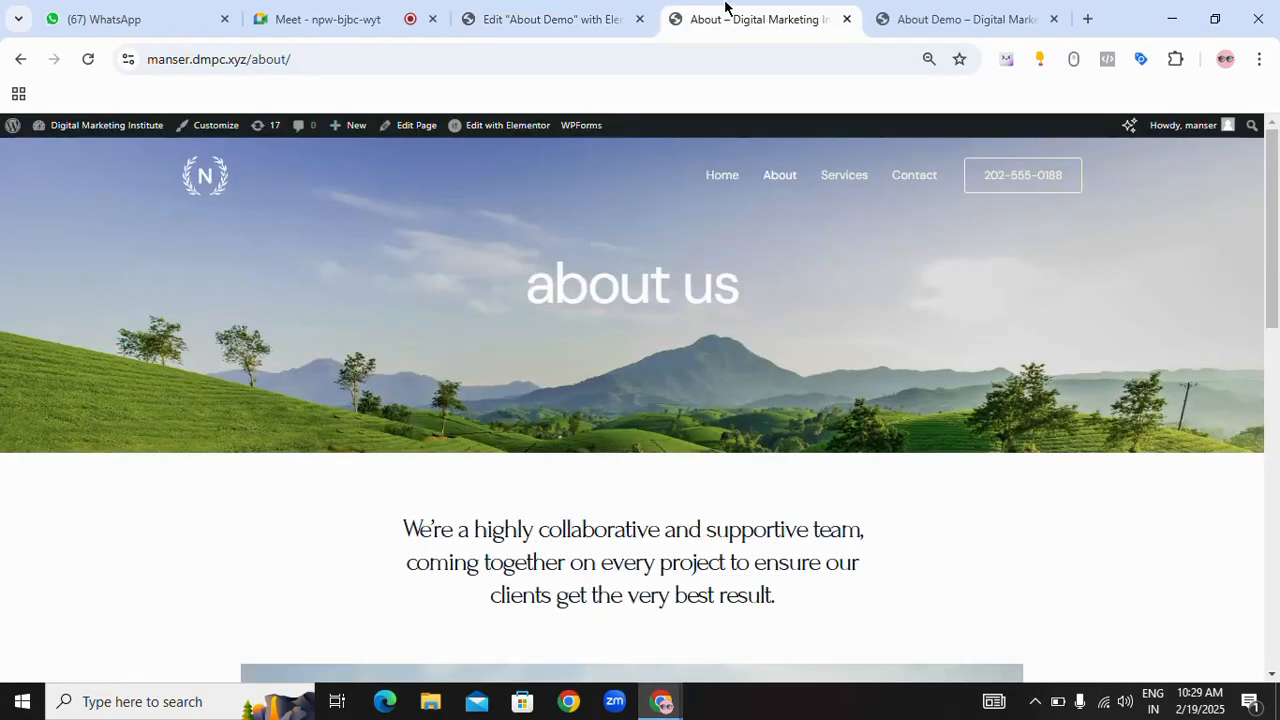
click(531, 27)
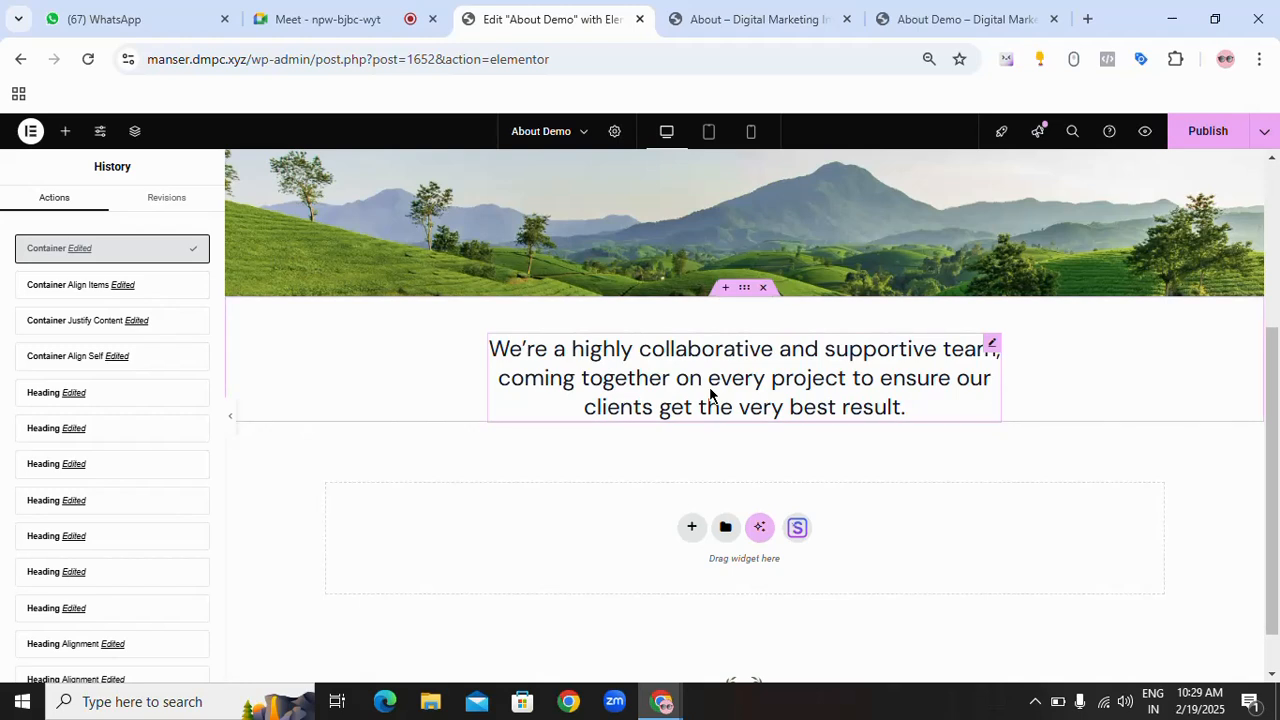
click(710, 393)
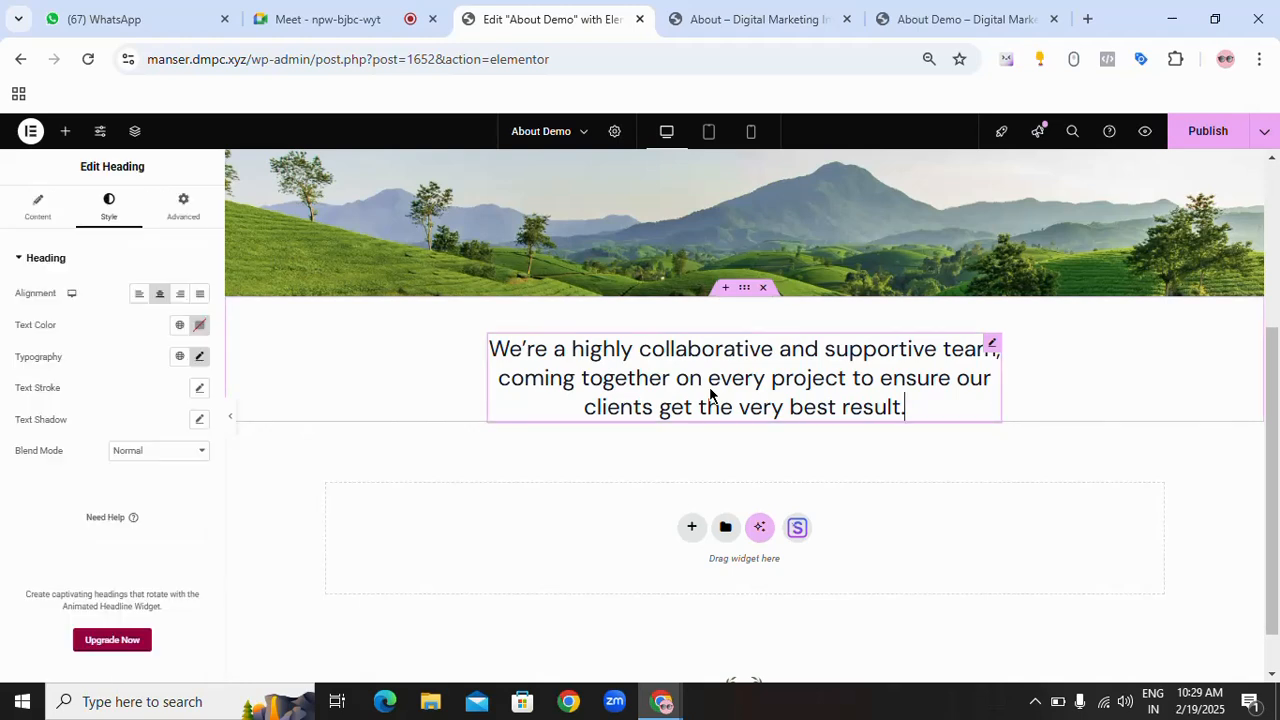
click(550, 378)
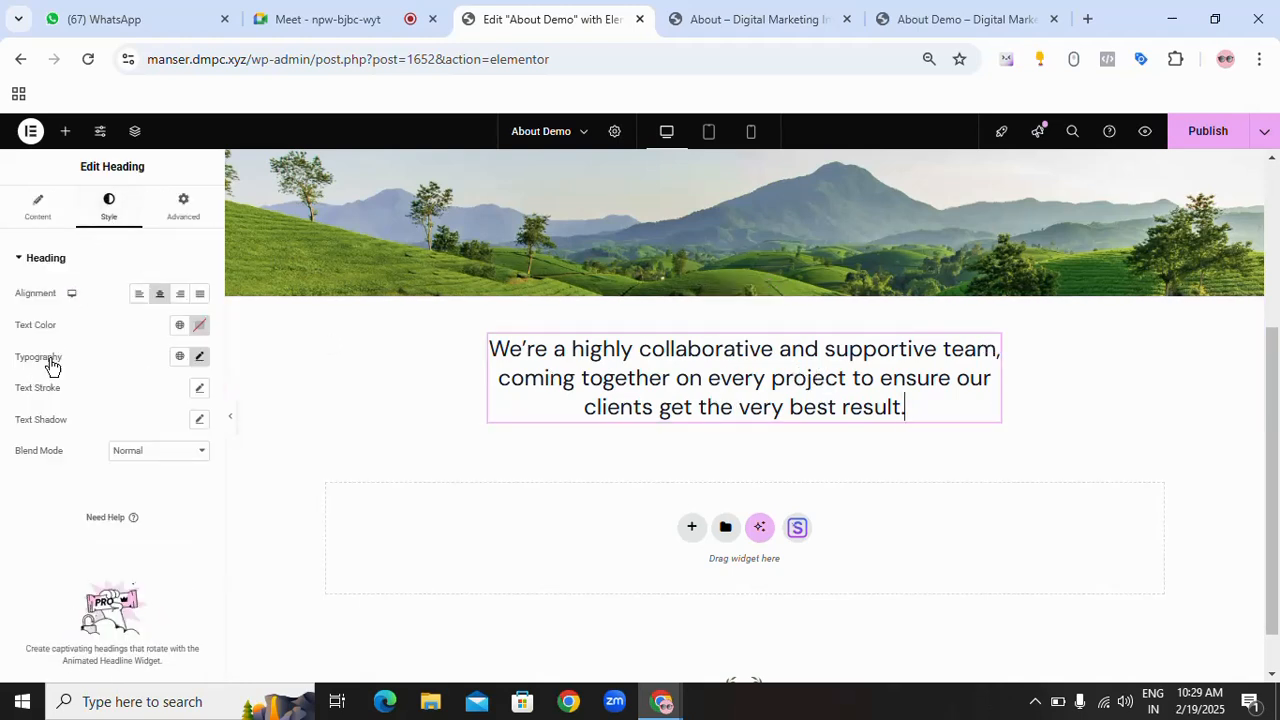
click(200, 356)
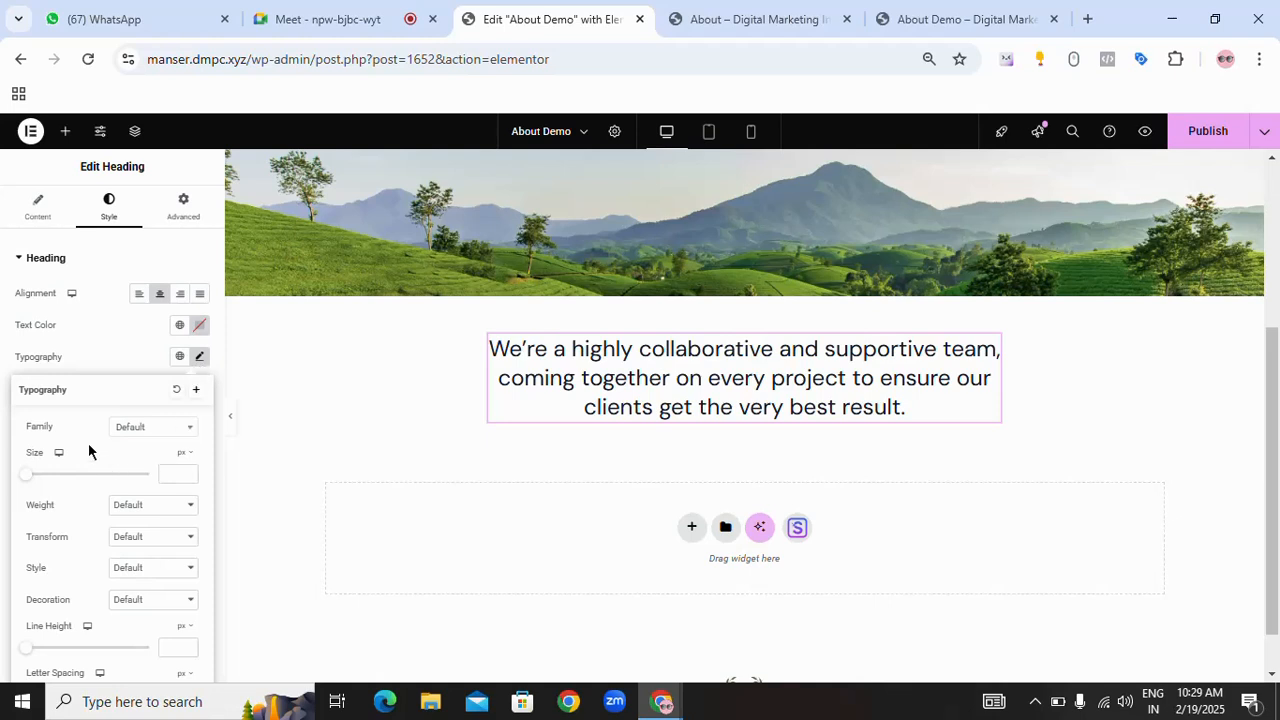
click(180, 428)
text(popp)
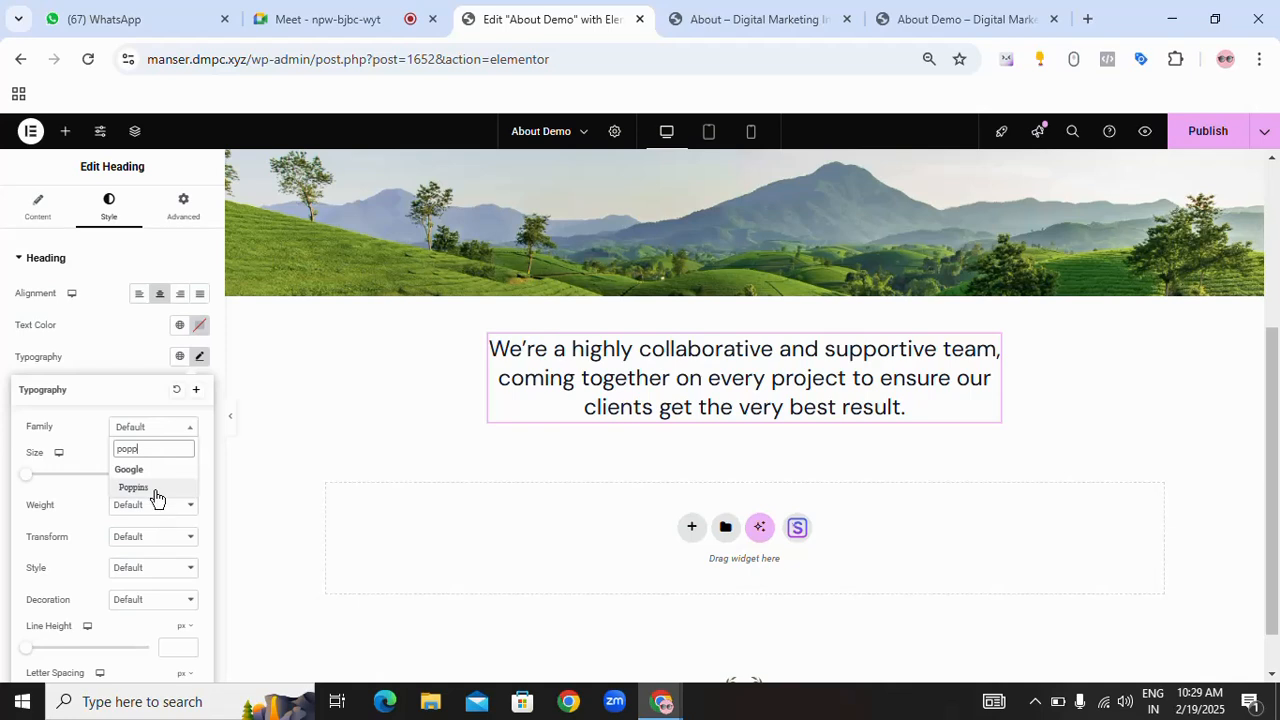
click(155, 490)
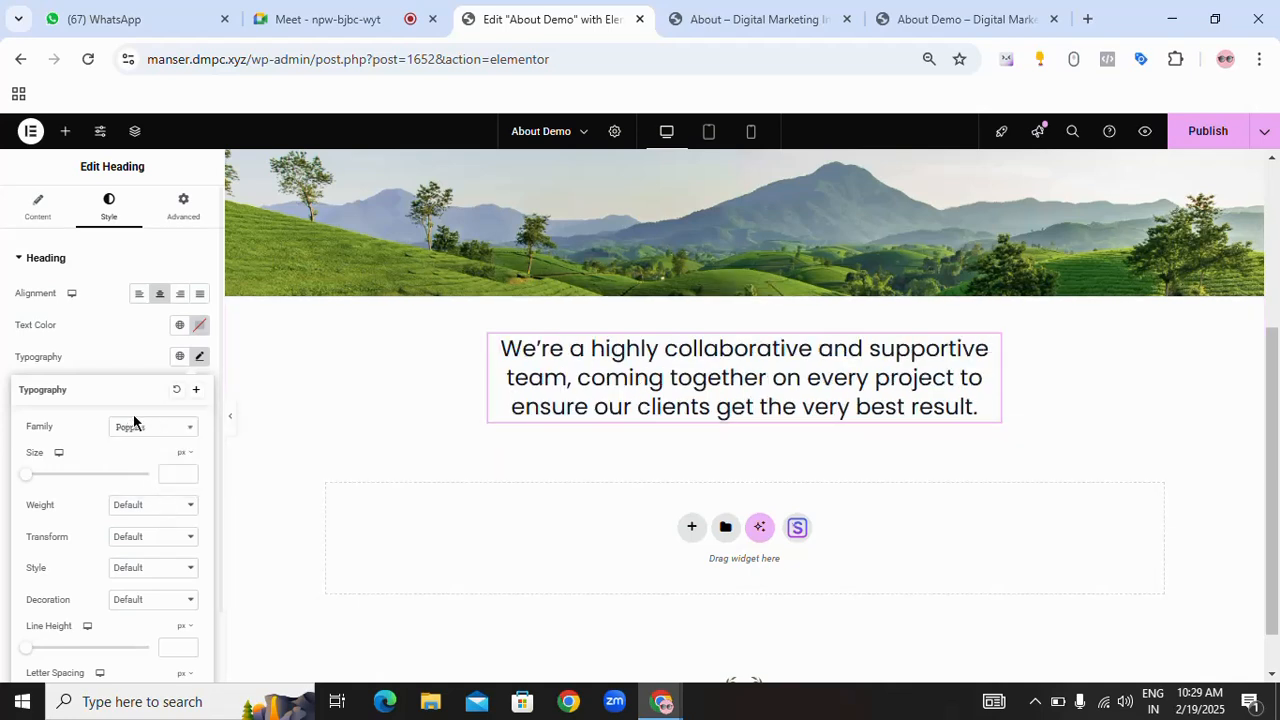
- Browse the font families for the statement heading and apply REM
click(178, 429)
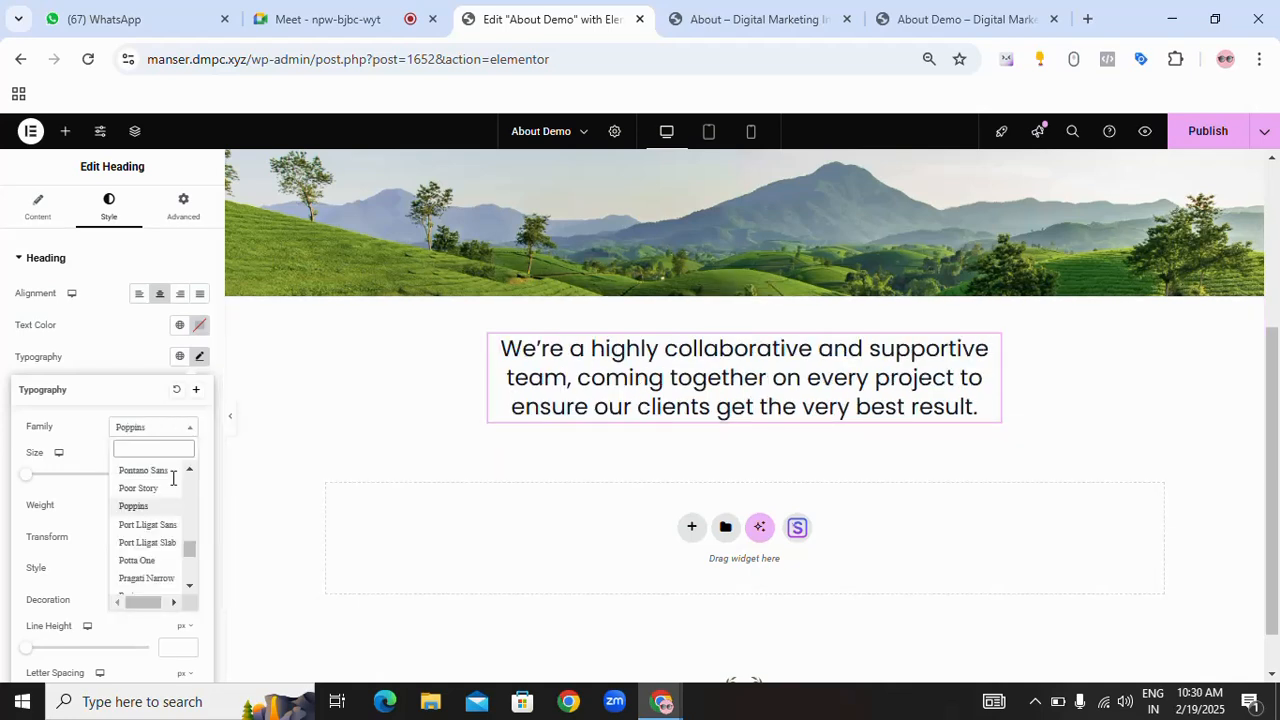
scroll(165, 555, down, 2)
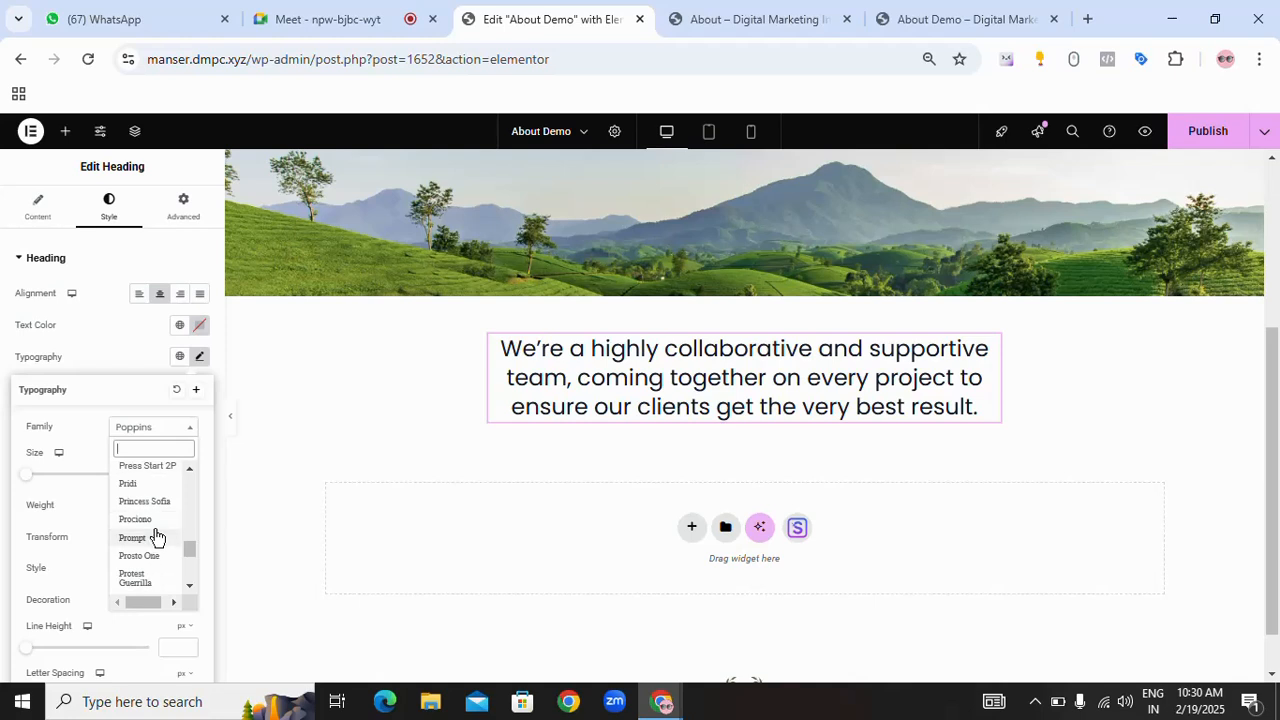
scroll(150, 500, down, 2)
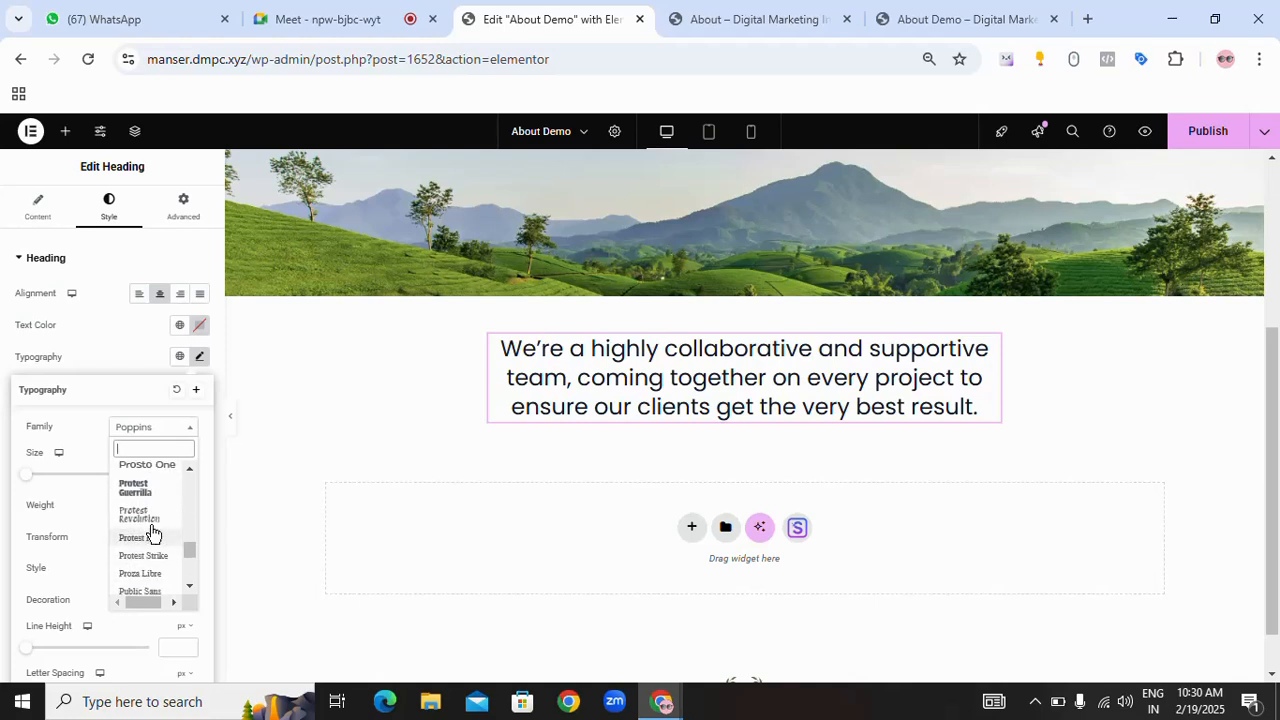
scroll(152, 545, down, 3)
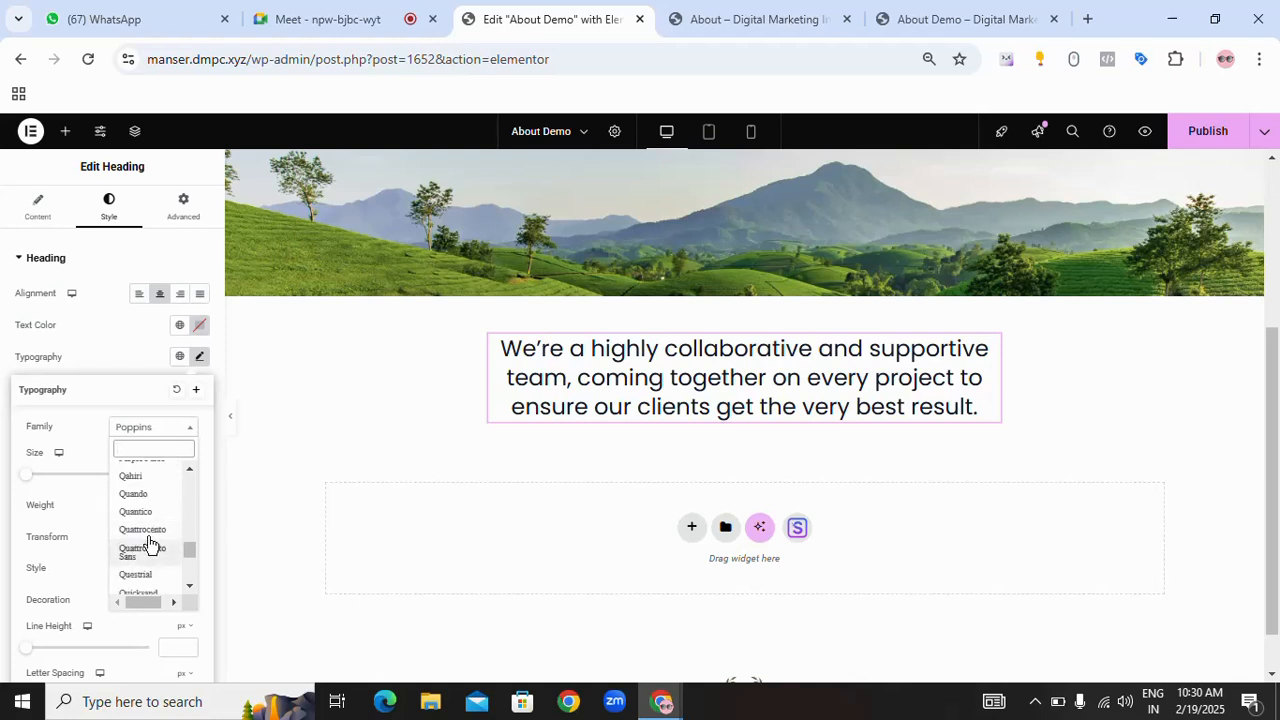
scroll(149, 543, down, 2)
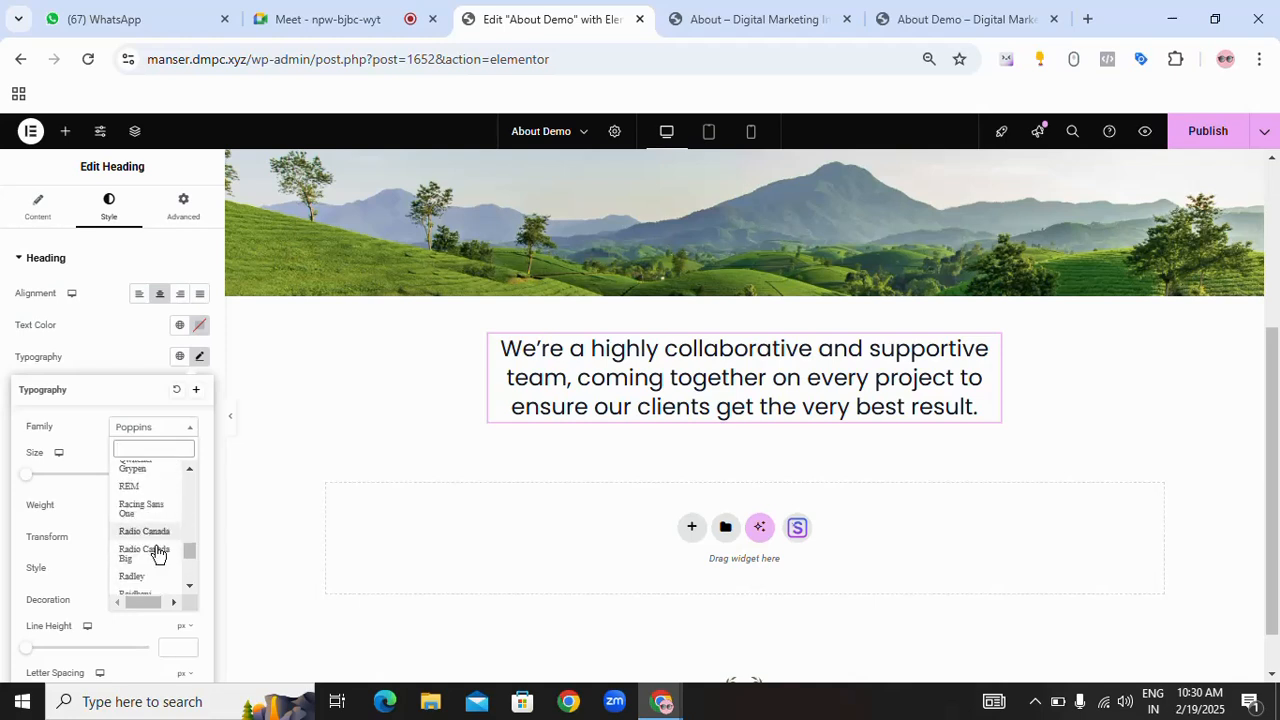
click(130, 487)
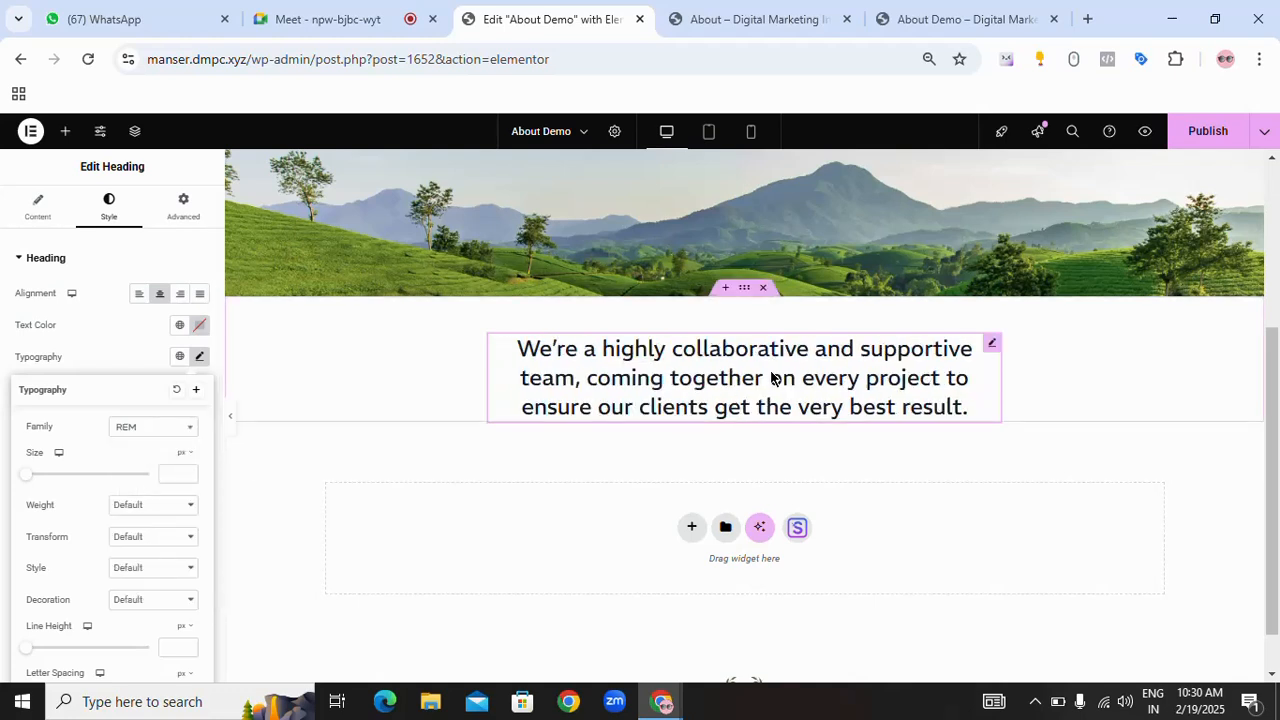
- Set the statement heading's font family to Rationale and compare it with the statement on the existing About page
click(184, 434)
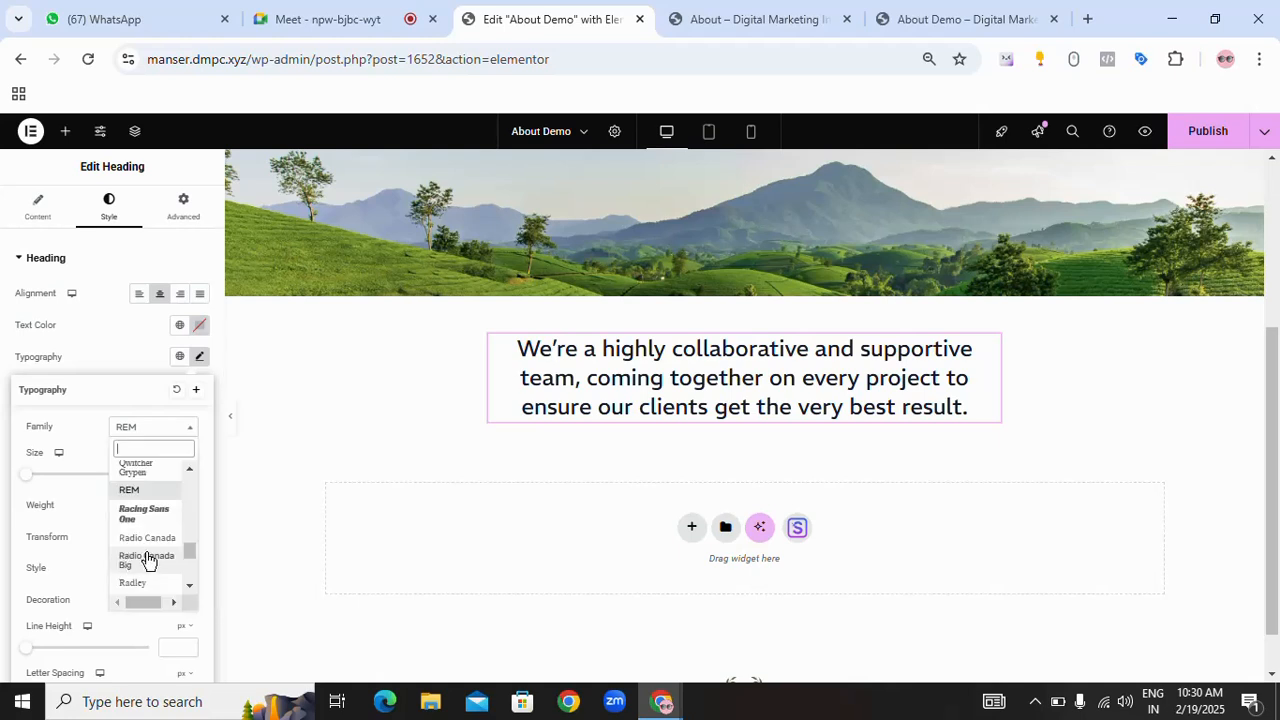
scroll(148, 560, down, 3)
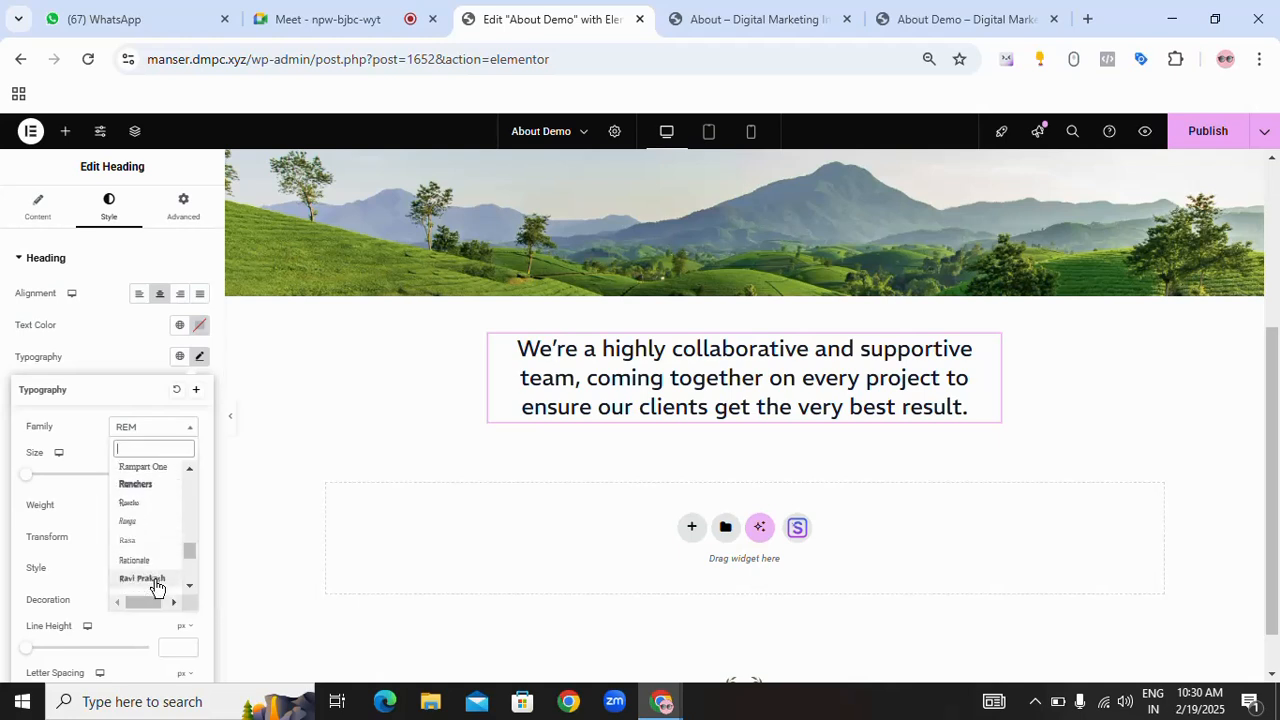
click(146, 564)
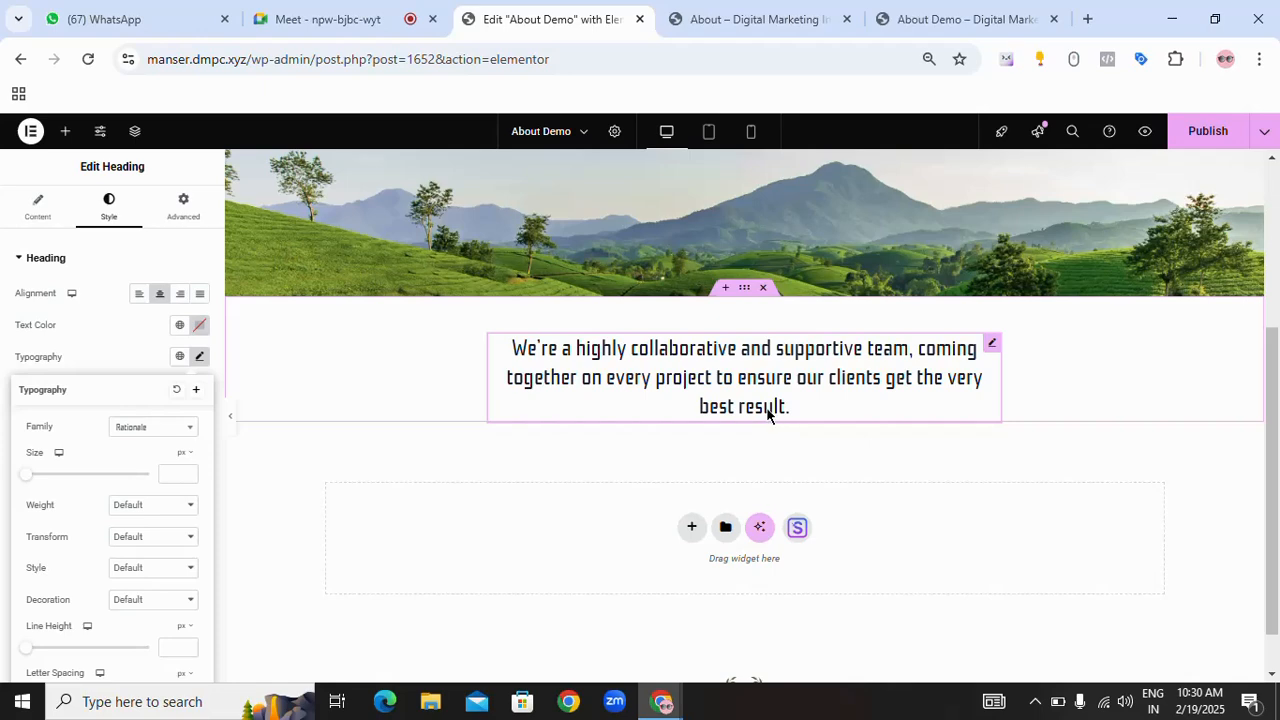
click(784, 17)
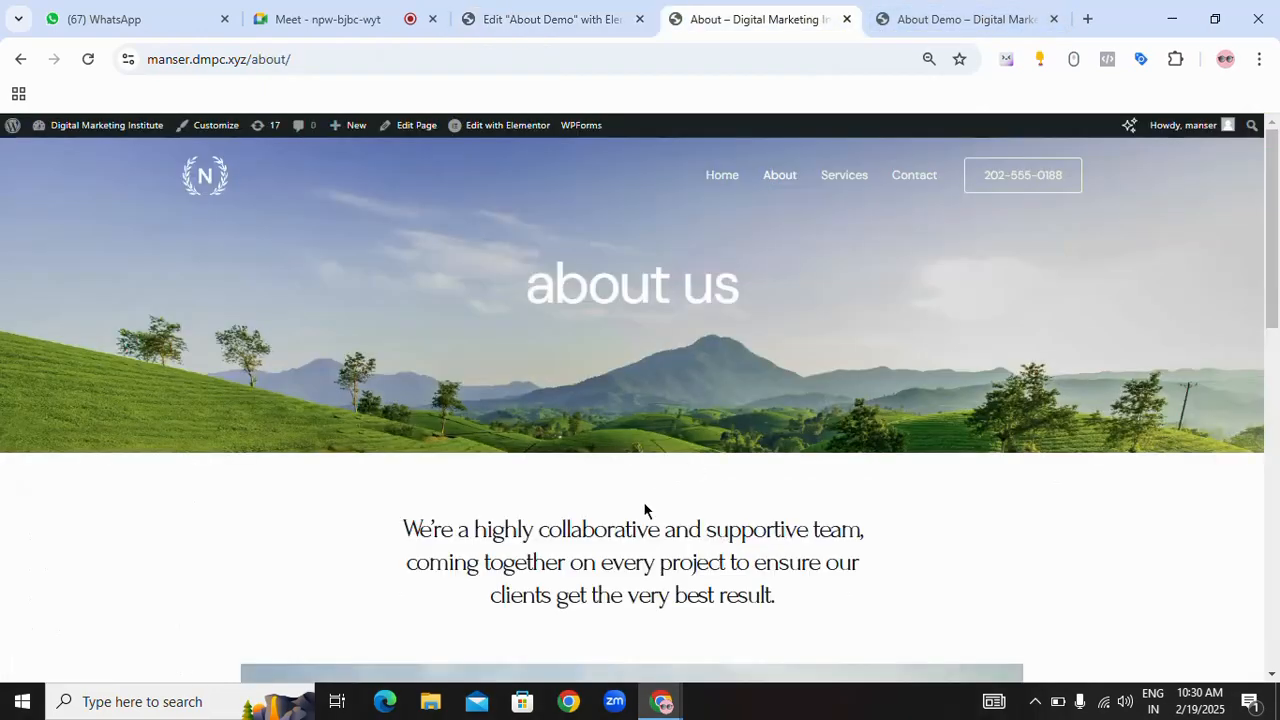
click(543, 19)
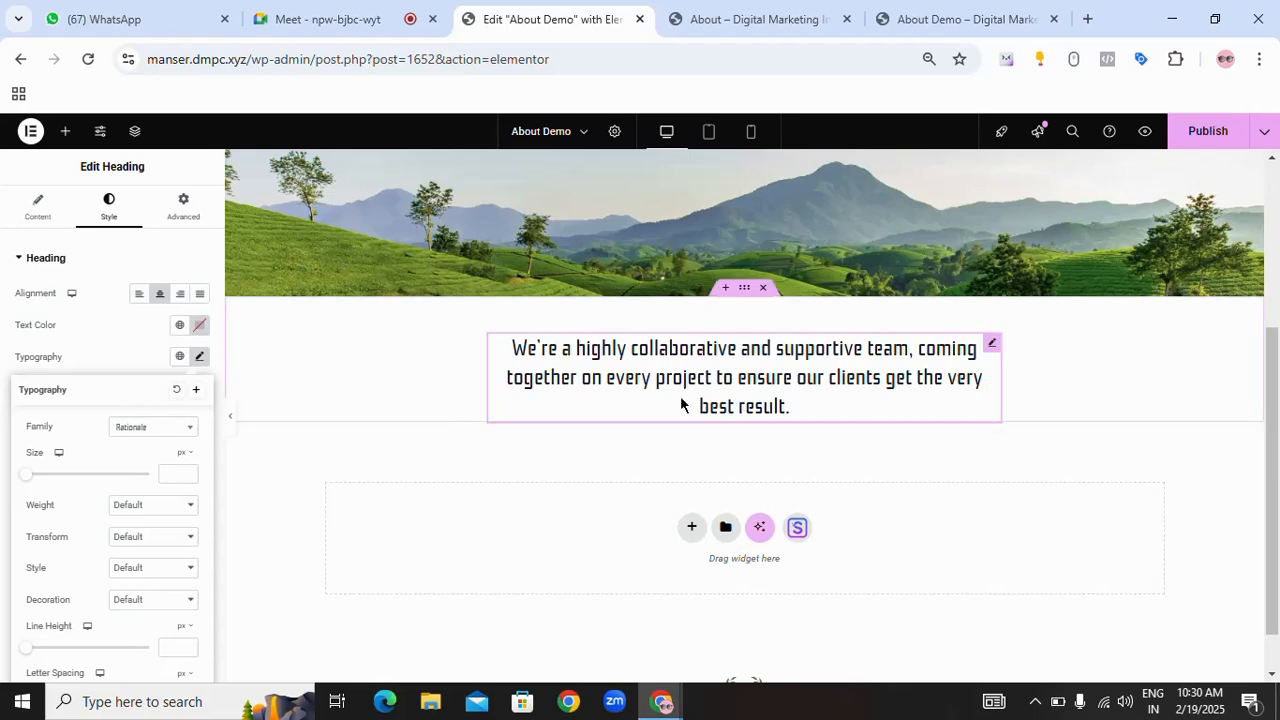
click(775, 18)
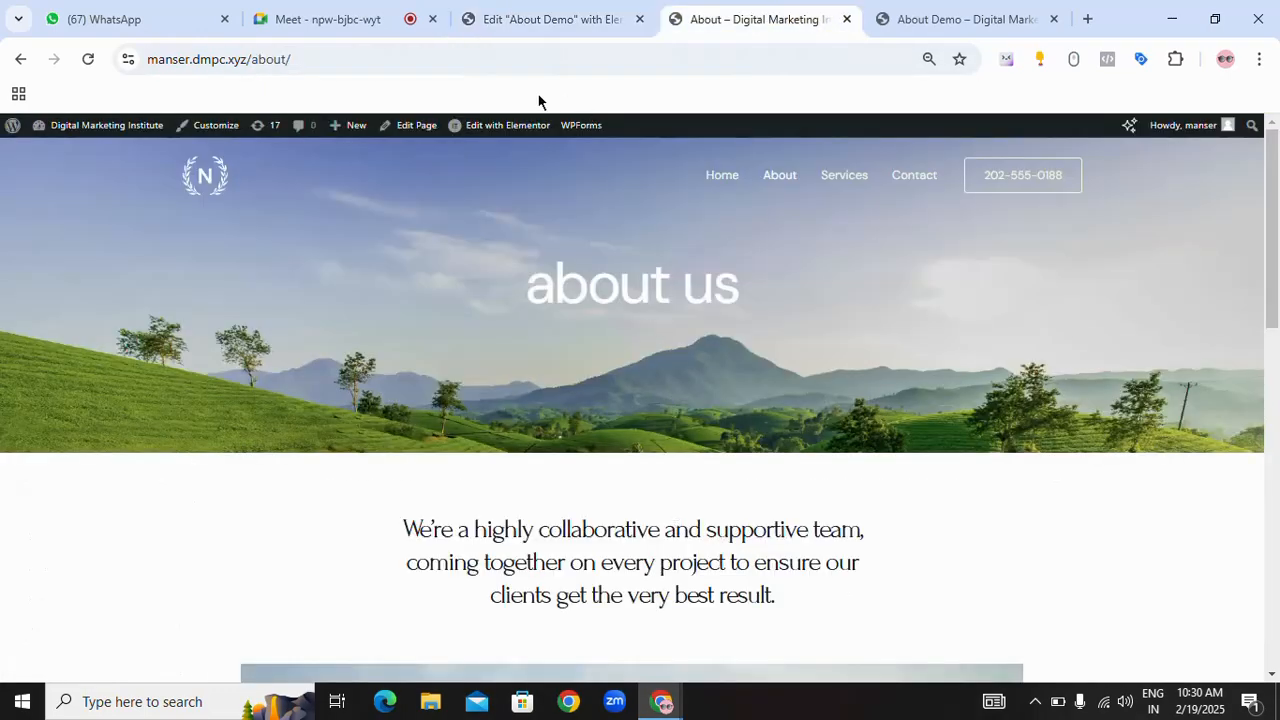
click(548, 30)
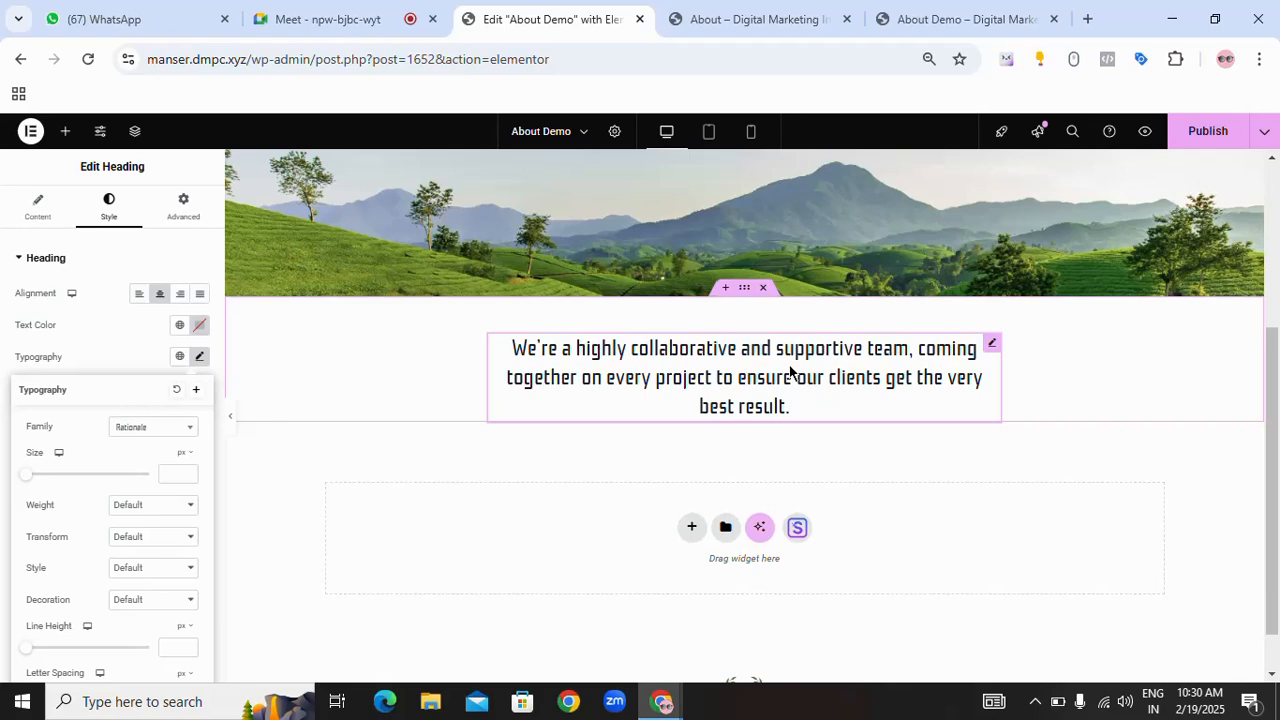
- Examine the image, Our Mission and Our Values sections below the statement on the existing About page
click(789, 28)
scroll(750, 400, down, 3)
scroll(600, 430, down, 4)
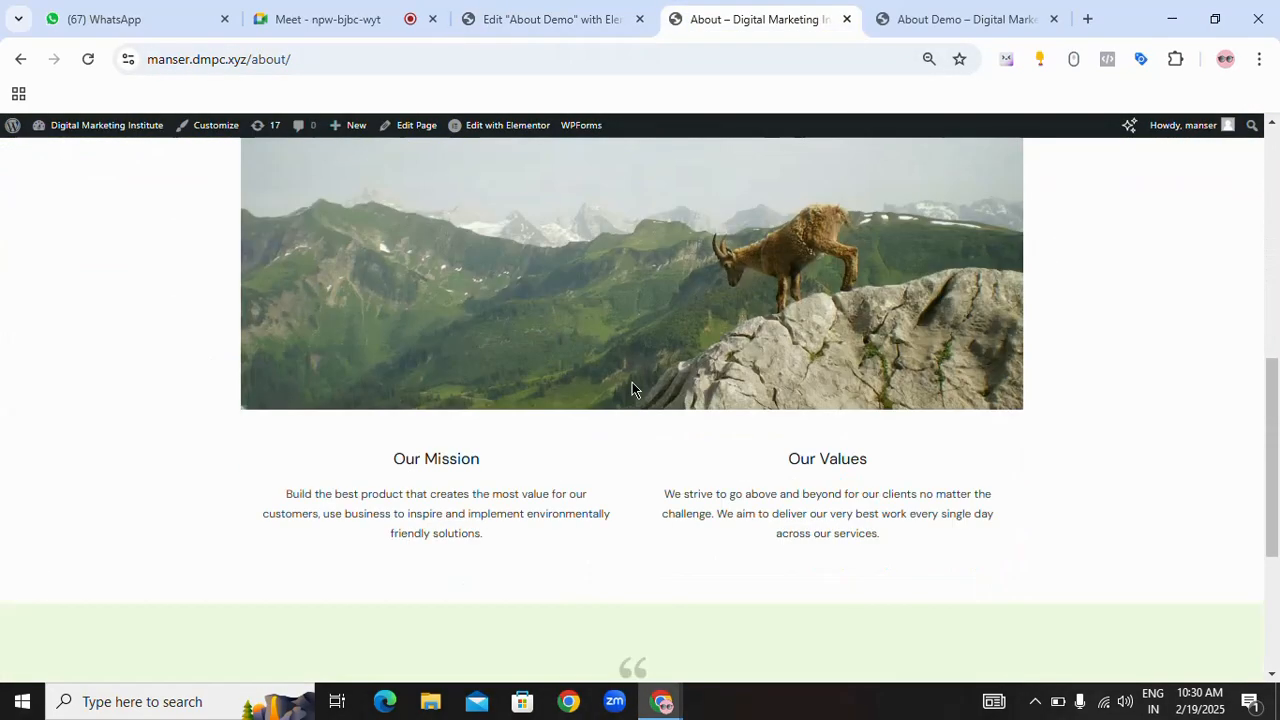
scroll(636, 350, up, 3)
click(551, 22)
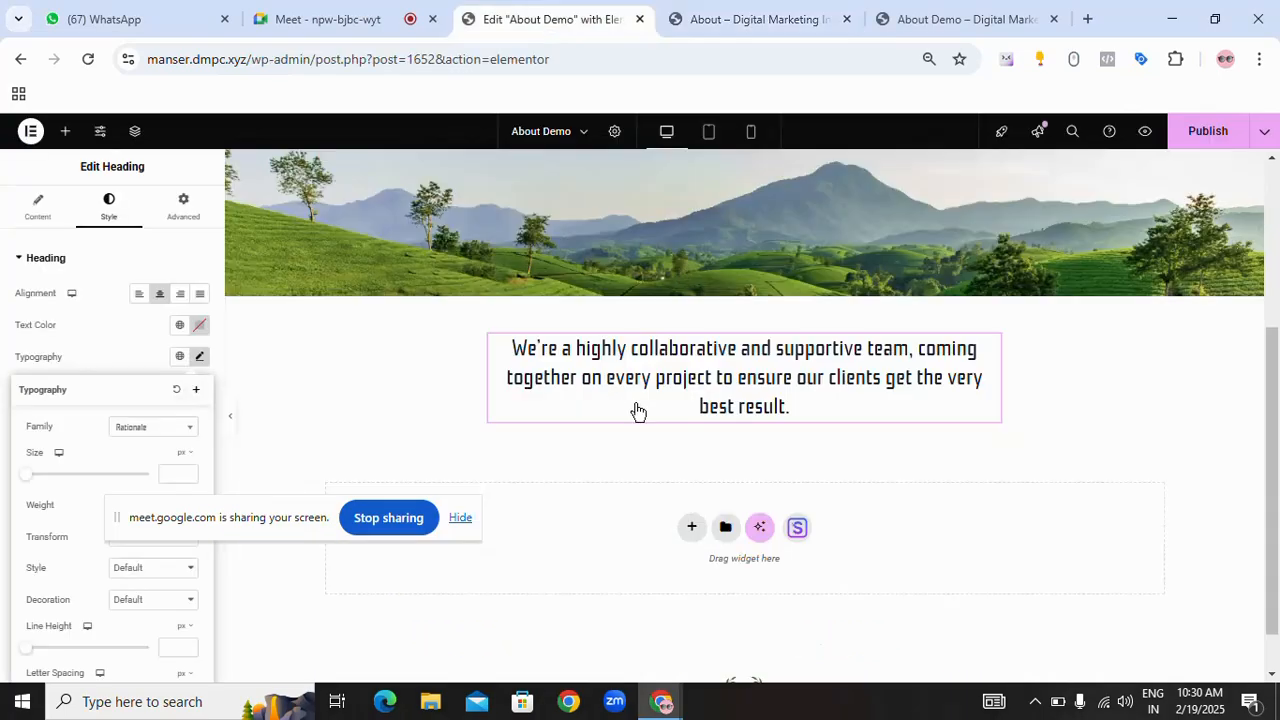
scroll(640, 415, down, 1)
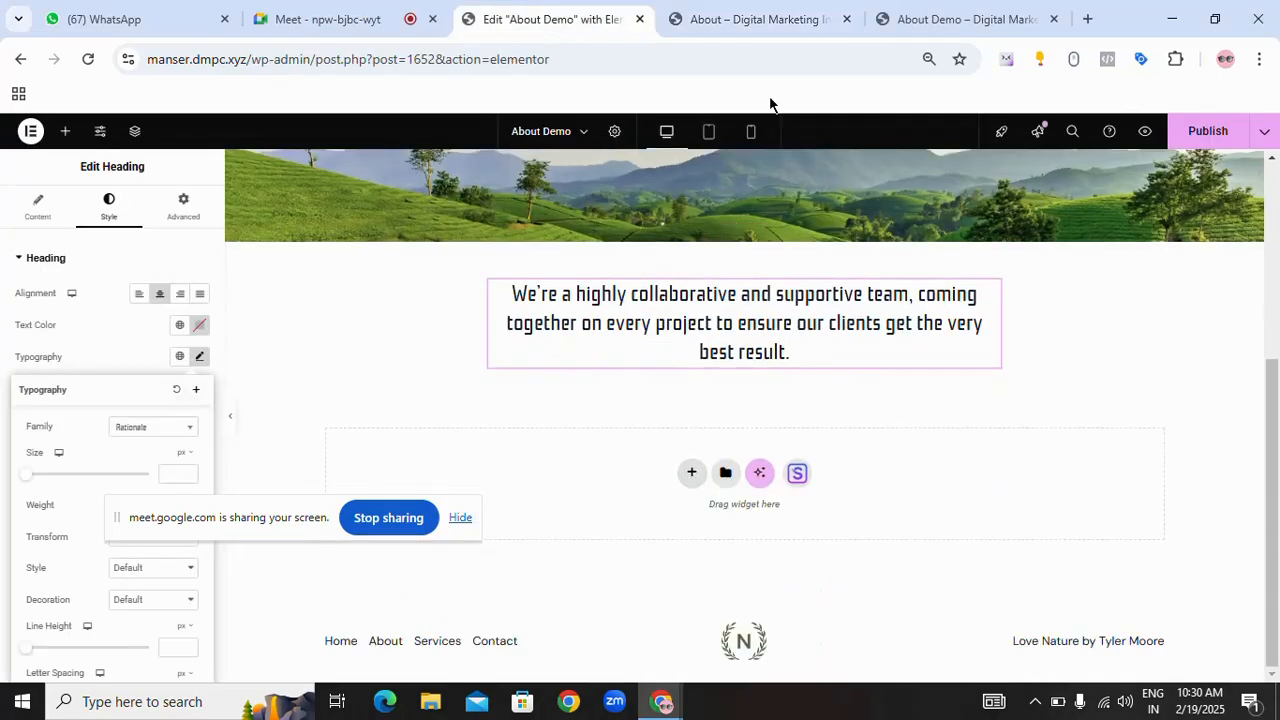
click(786, 24)
scroll(686, 430, down, 2)
scroll(668, 289, up, 1)
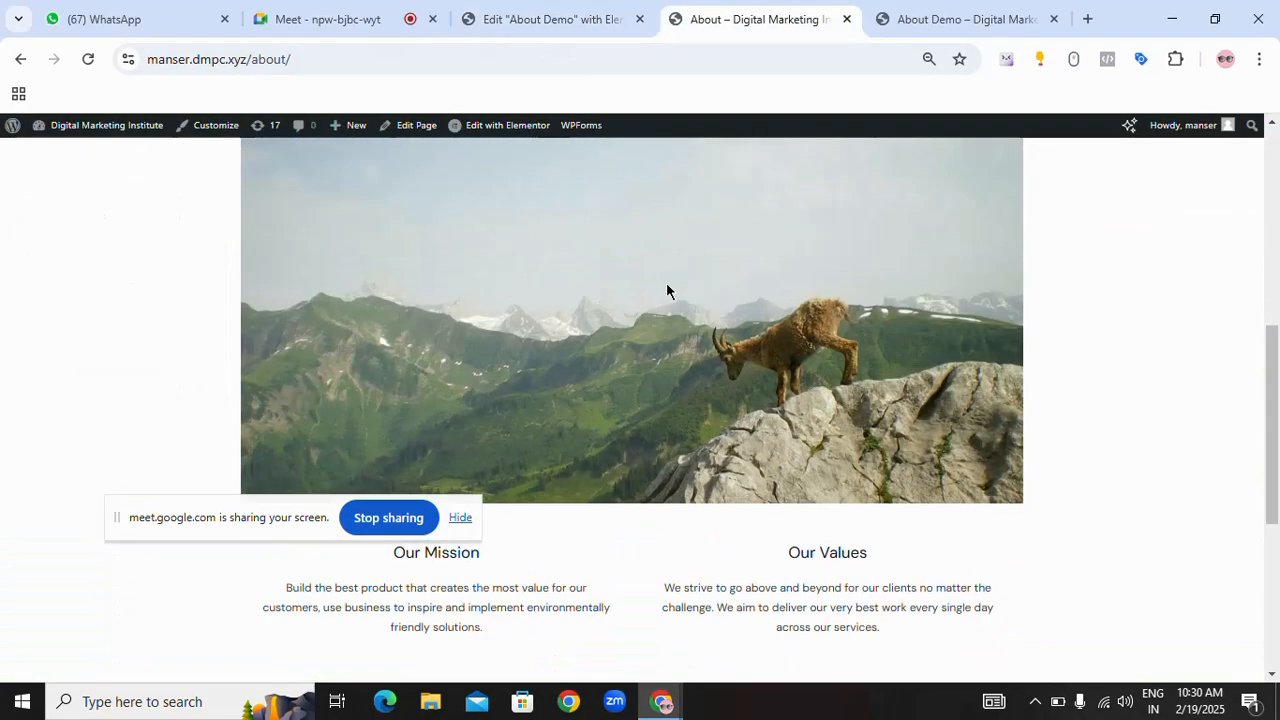
scroll(634, 280, down, 1)
scroll(636, 283, up, 2)
click(542, 29)
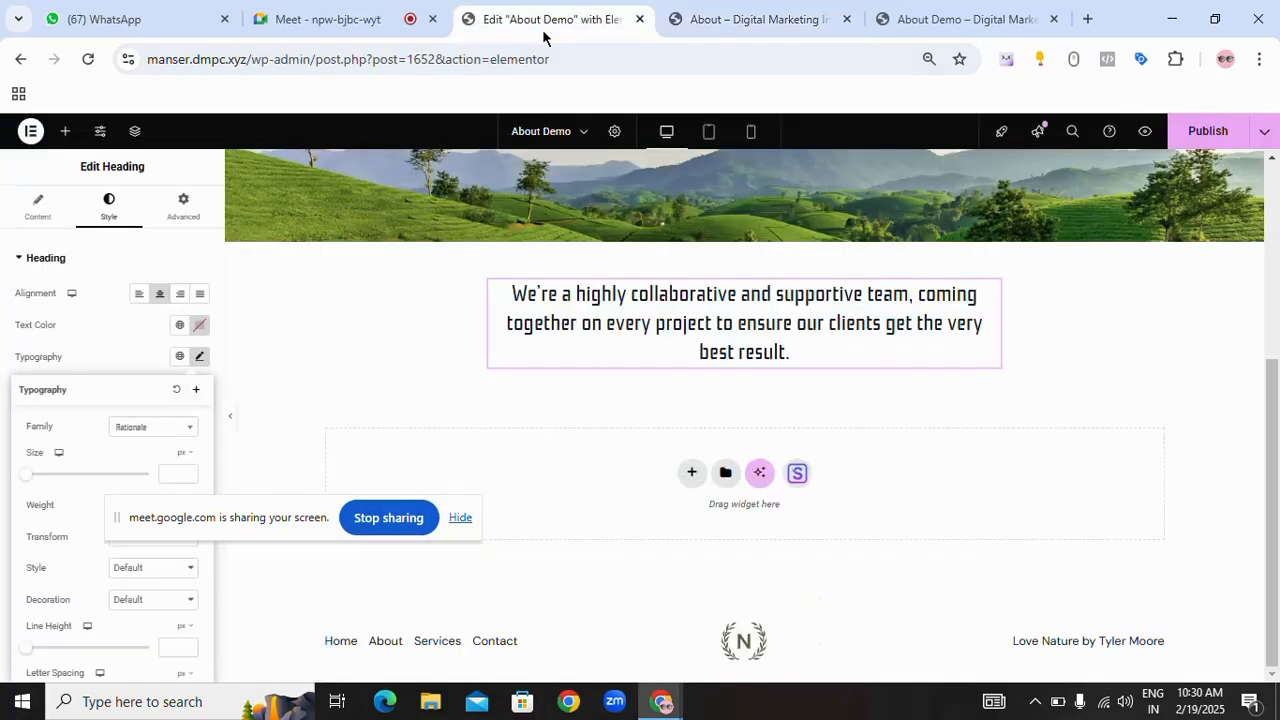
- Add a single-column container with vertical direction below the team statement
click(689, 471)
click(680, 520)
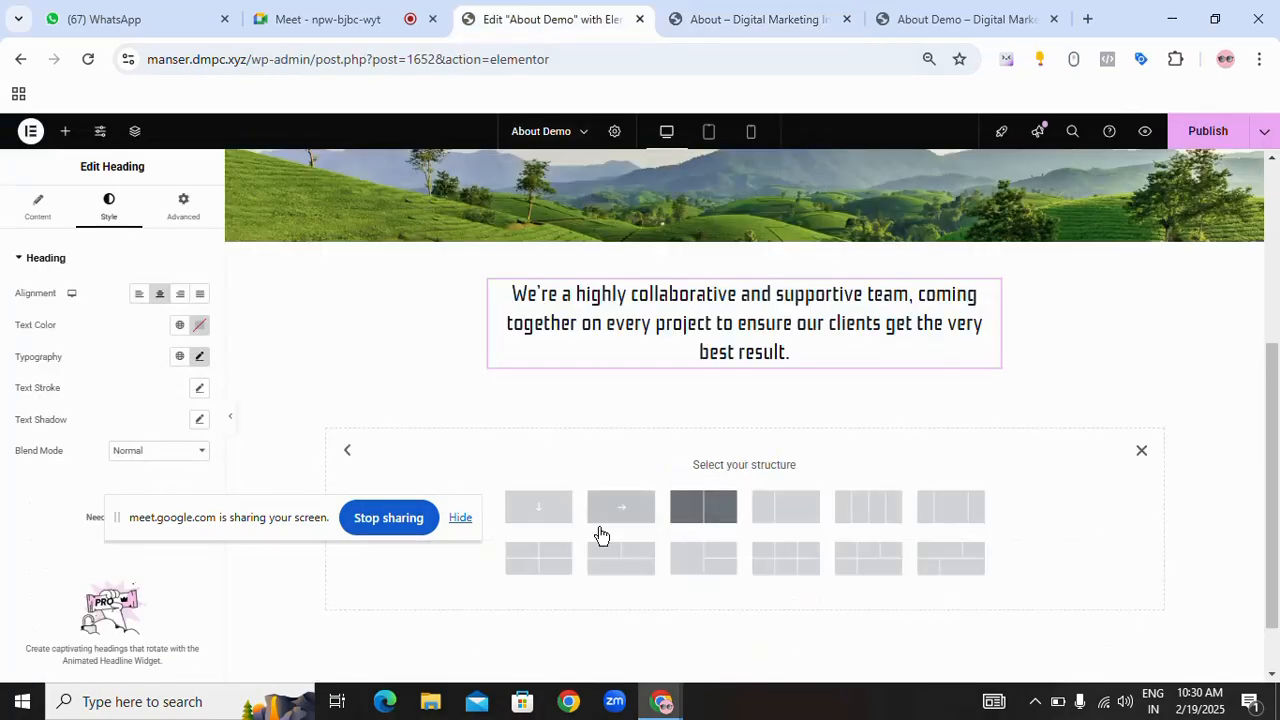
click(565, 504)
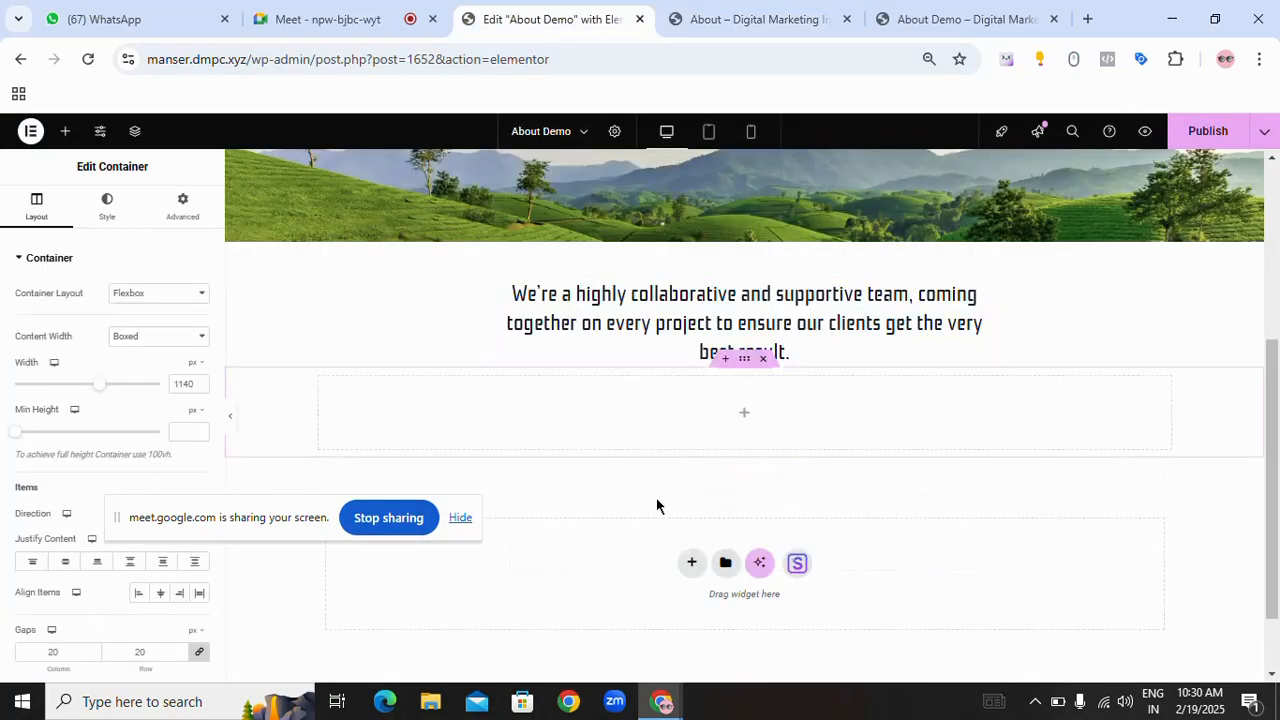
drag(283, 532, 366, 706)
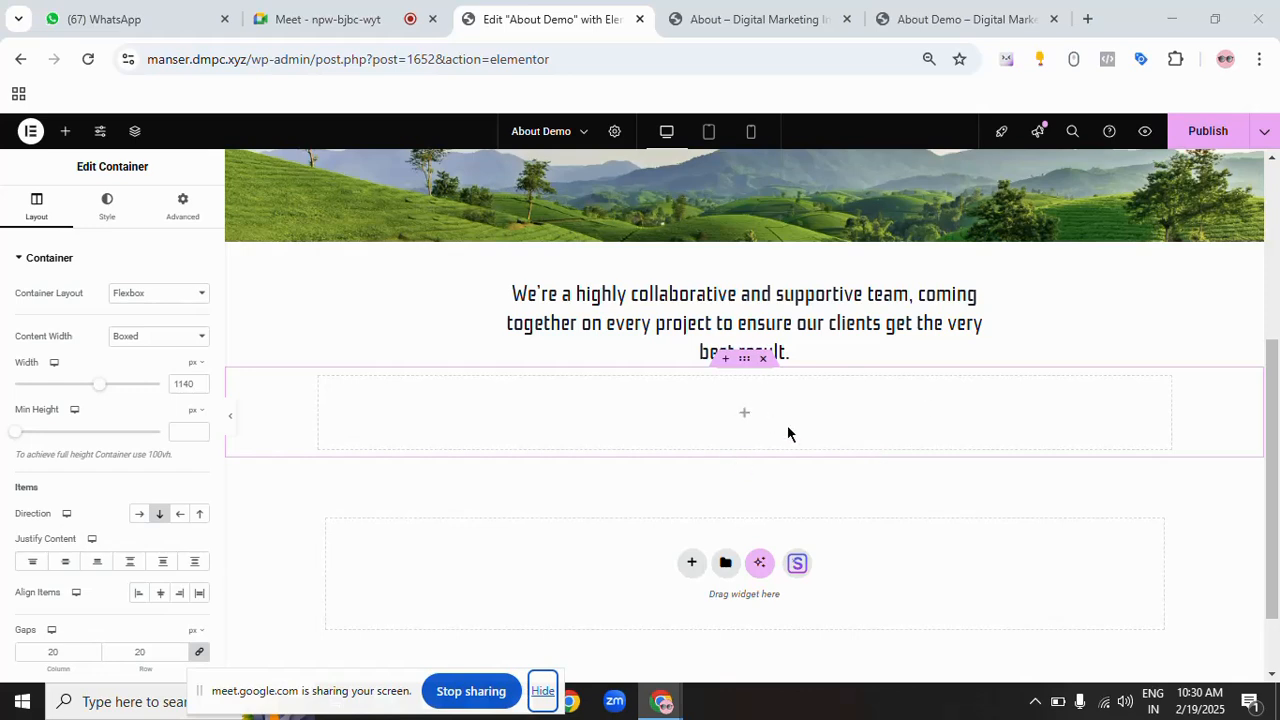
- Check the mountain goat image section on the existing About page and insert an Image widget into the new empty container
click(735, 20)
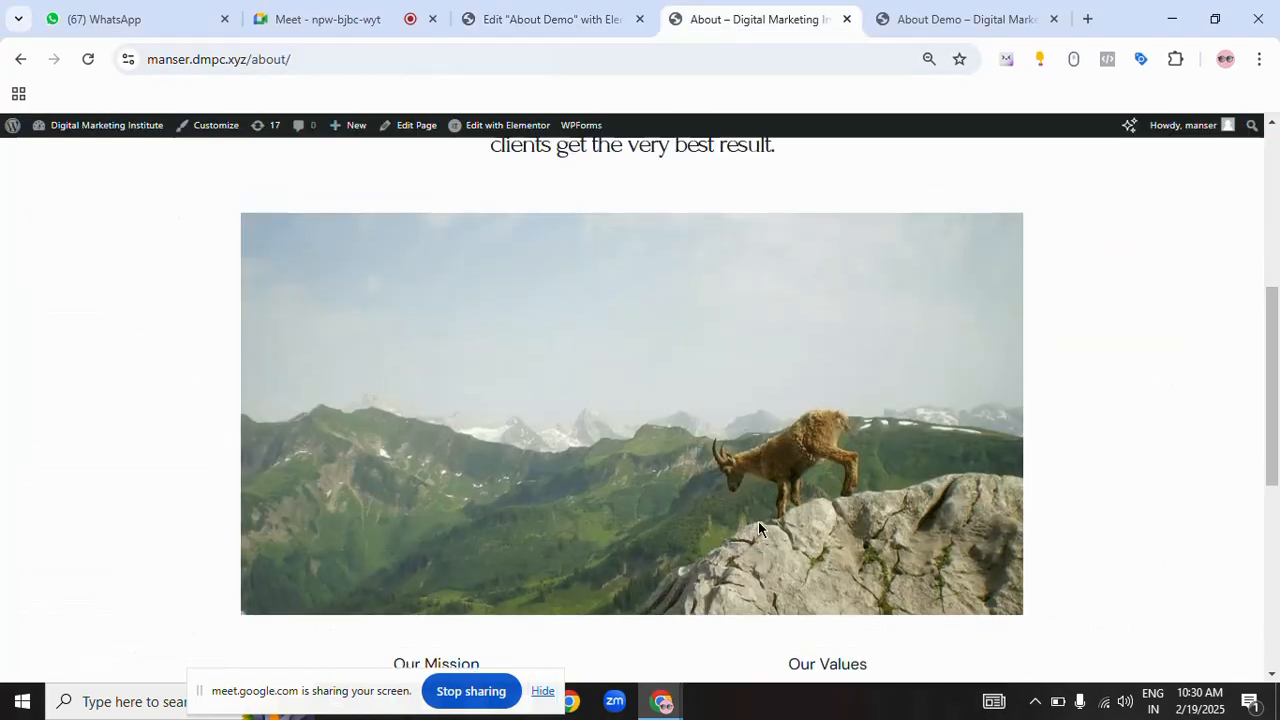
scroll(595, 443, up, 5)
scroll(988, 366, down, 5)
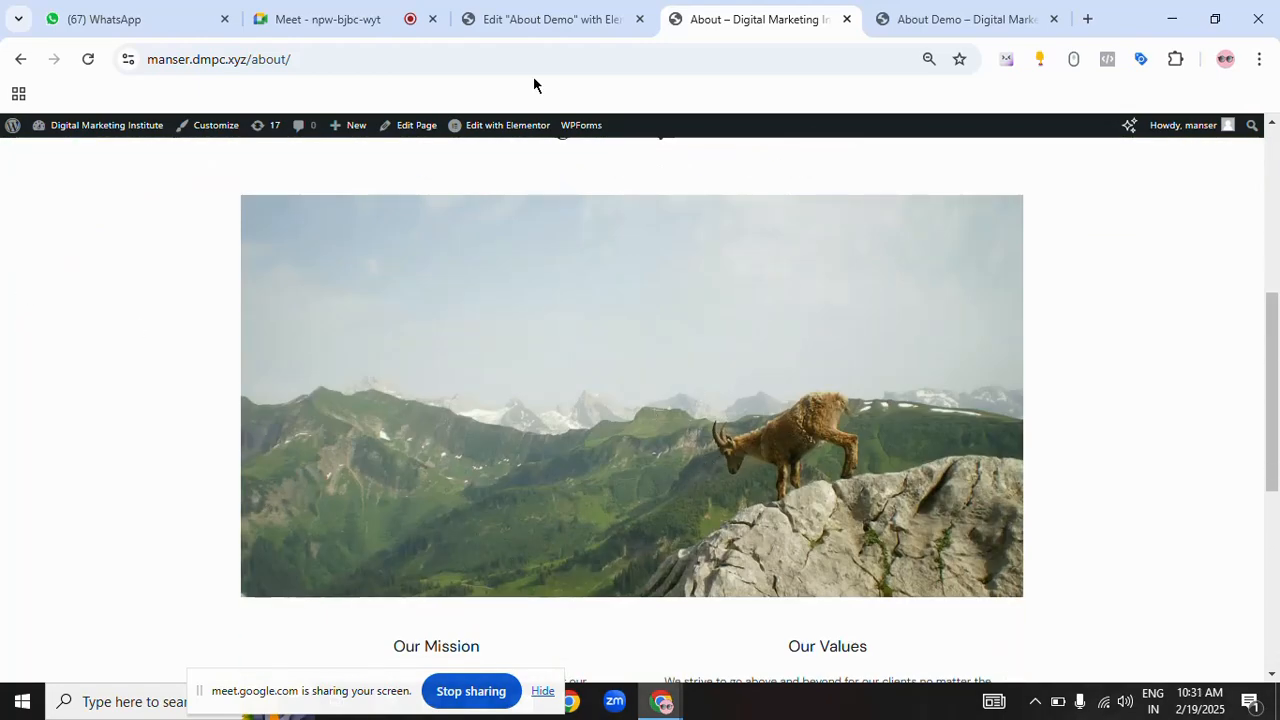
click(543, 20)
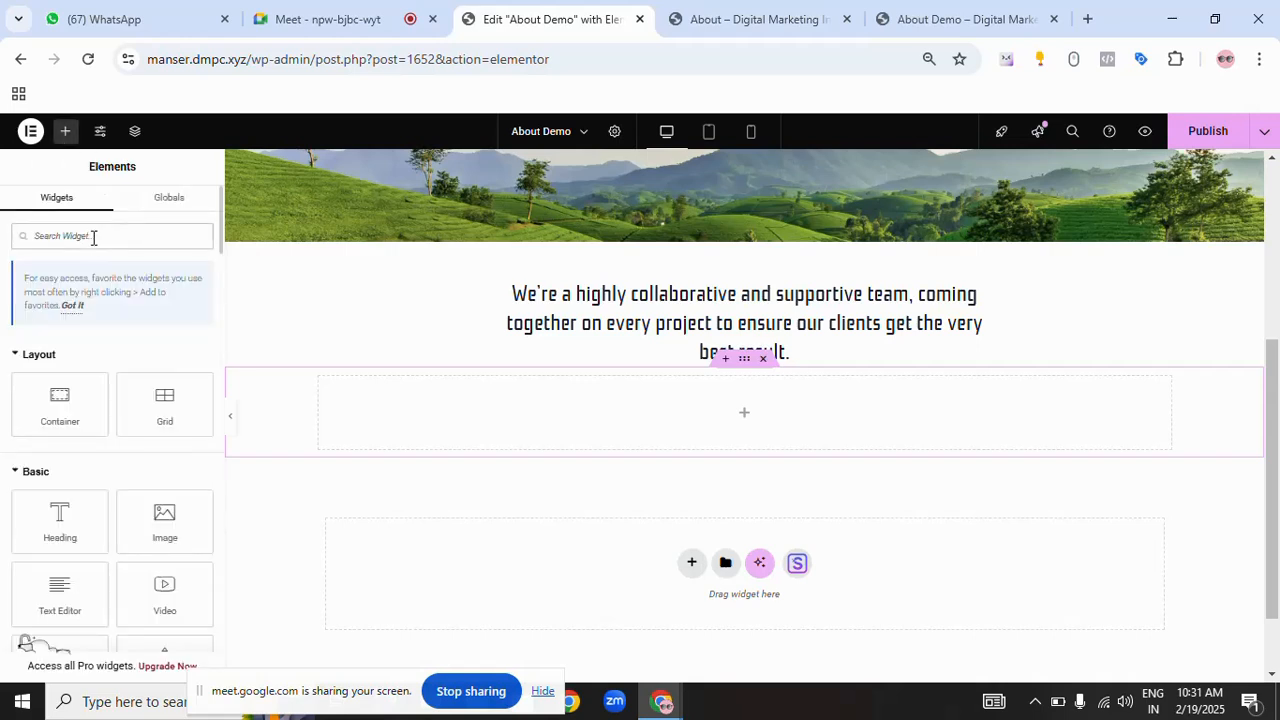
text(image)
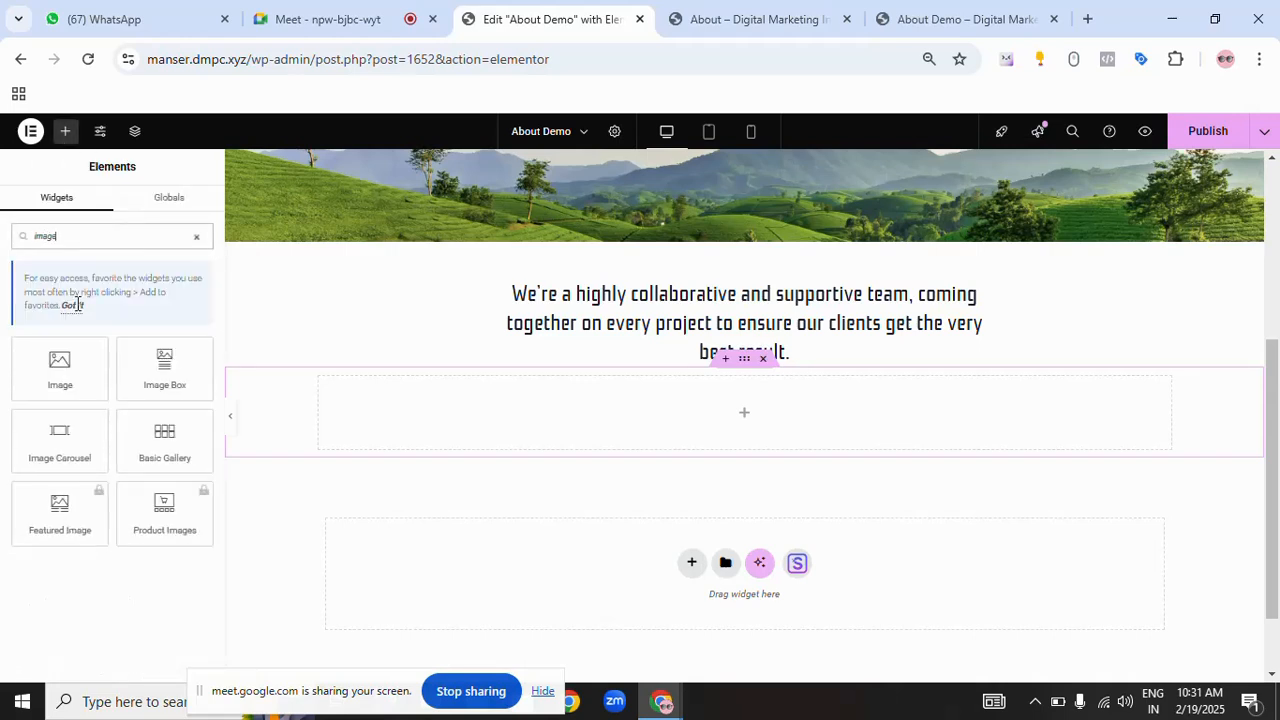
drag(60, 377, 789, 420)
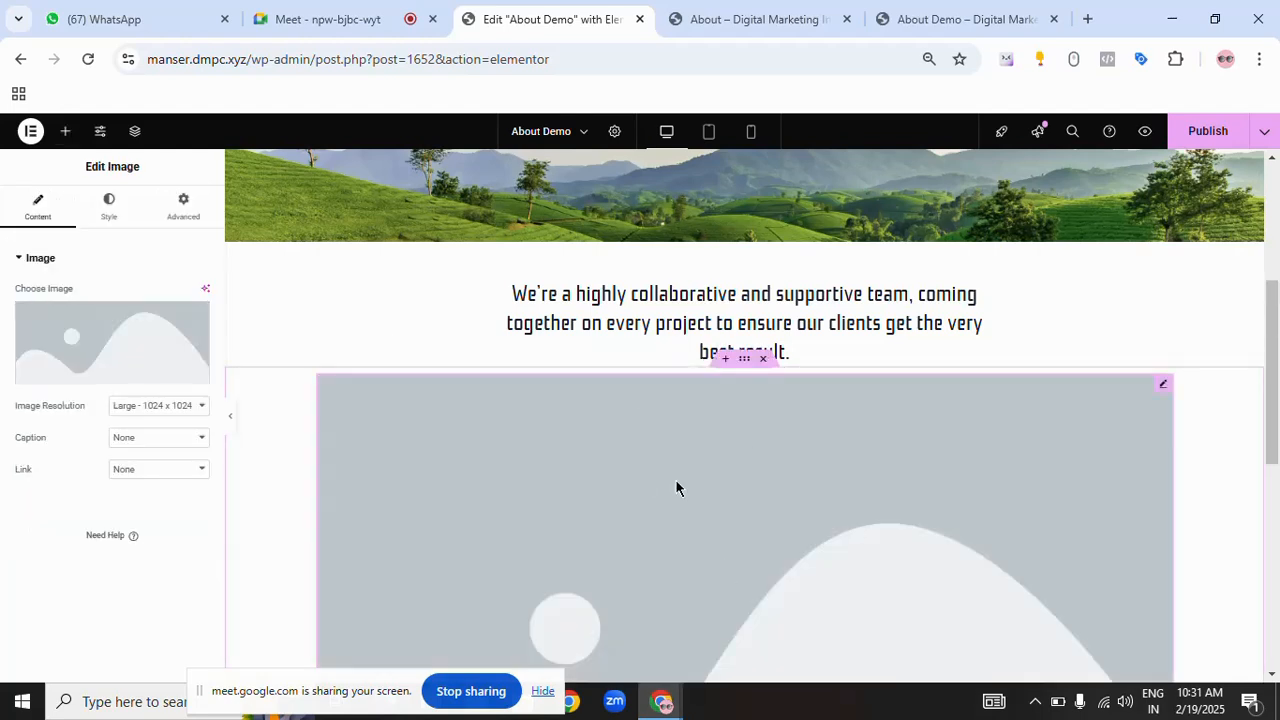
scroll(680, 486, down, 2)
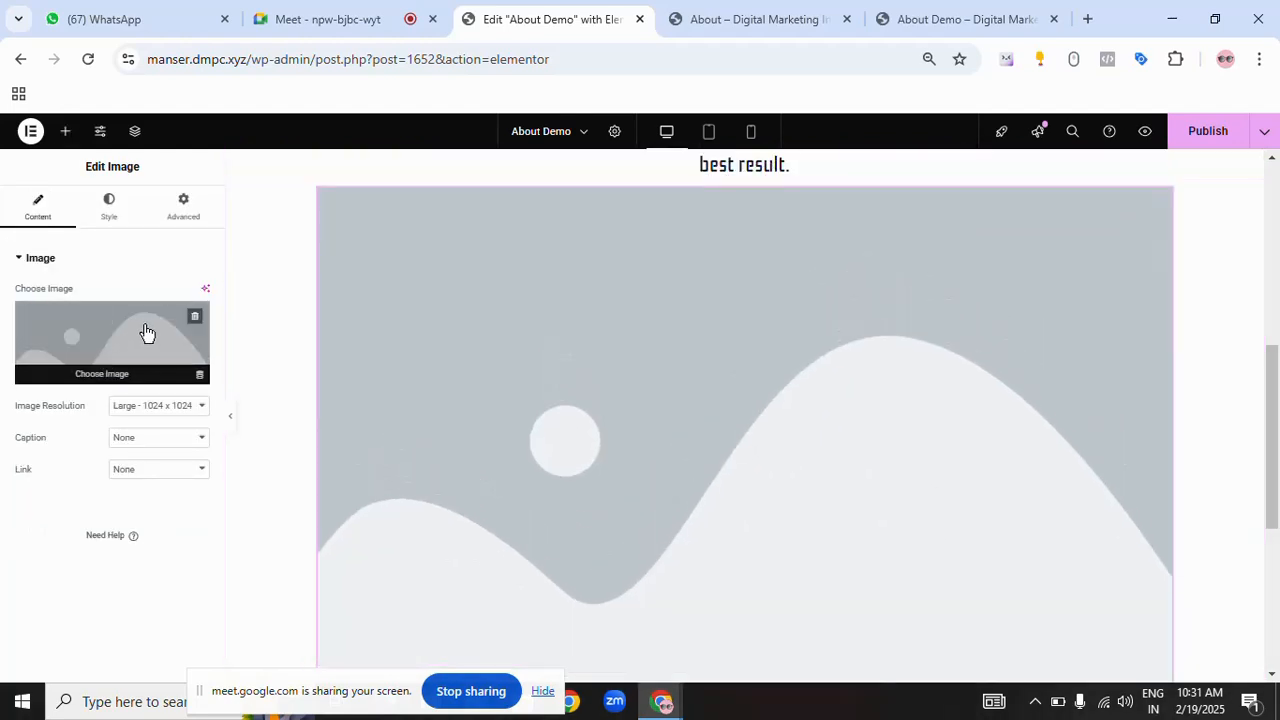
- Set the Image widget's picture to the mountain goat photo contact-hero-4.jpg from the media library
click(88, 357)
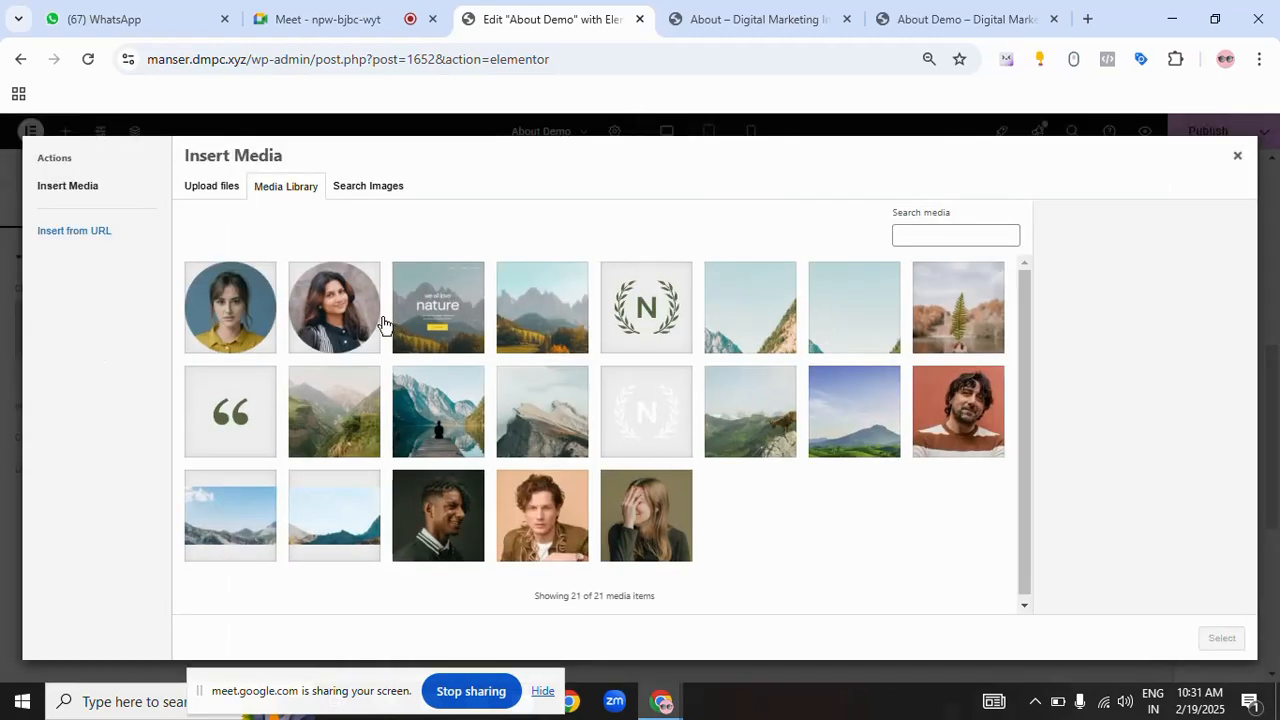
click(766, 429)
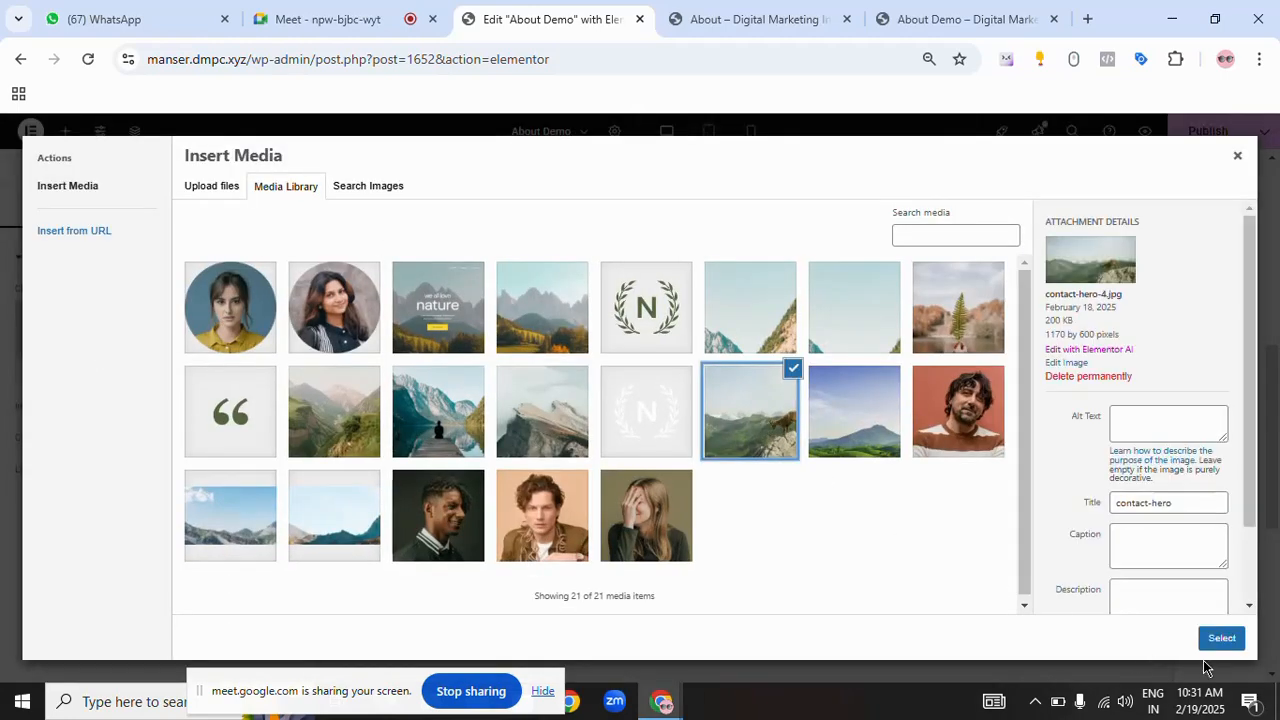
click(1221, 638)
- Compare the spacing between the team statement and the goat image with the same section on the existing About page
scroll(826, 493, up, 2)
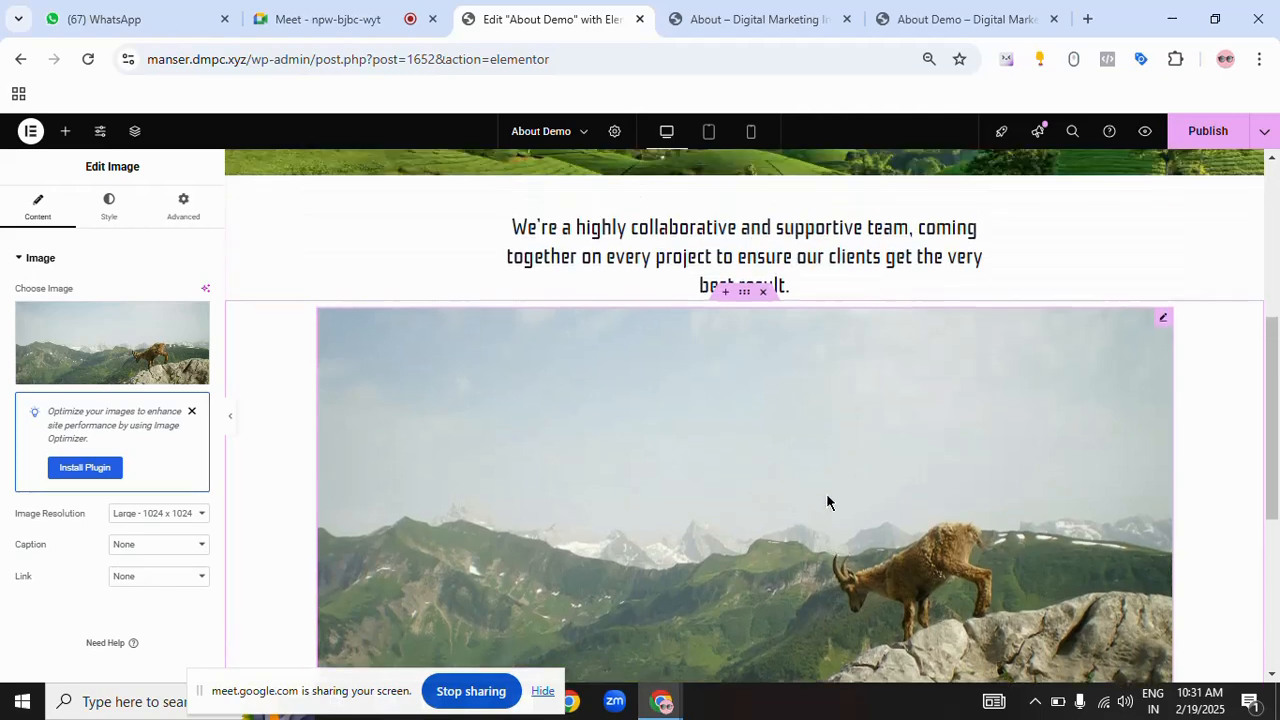
scroll(826, 493, up, 1)
click(749, 30)
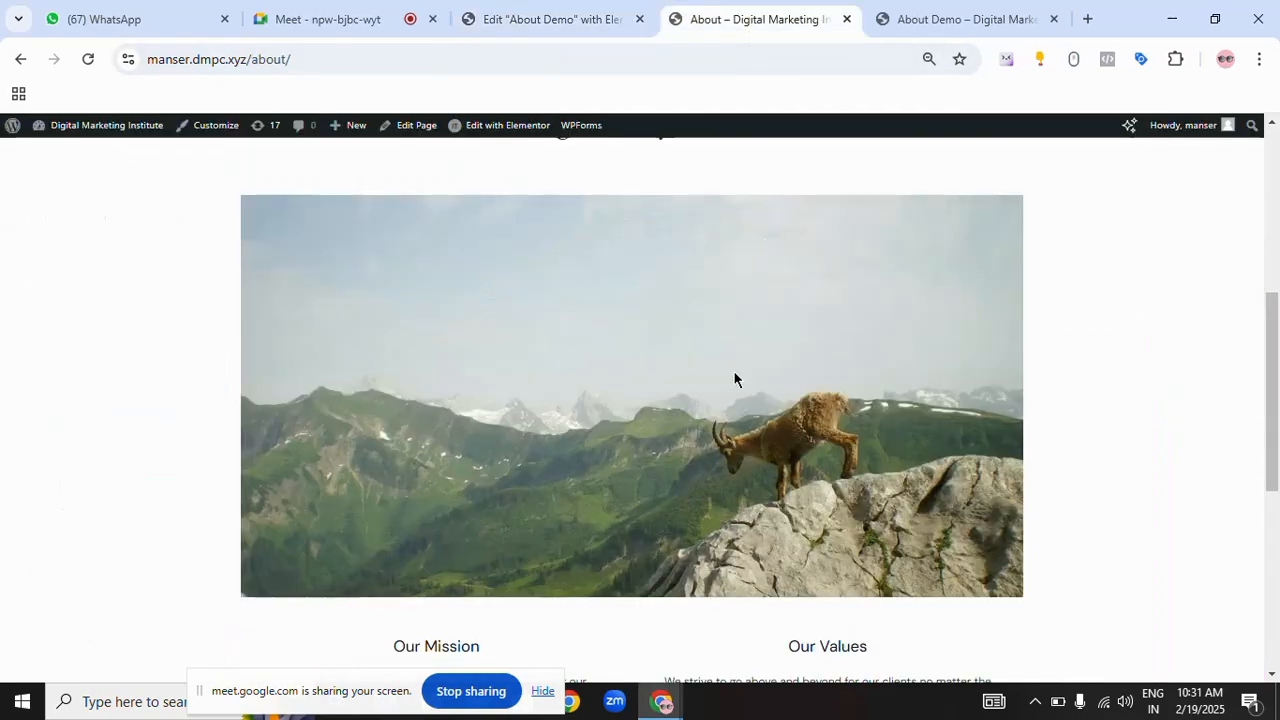
scroll(600, 450, up, 3)
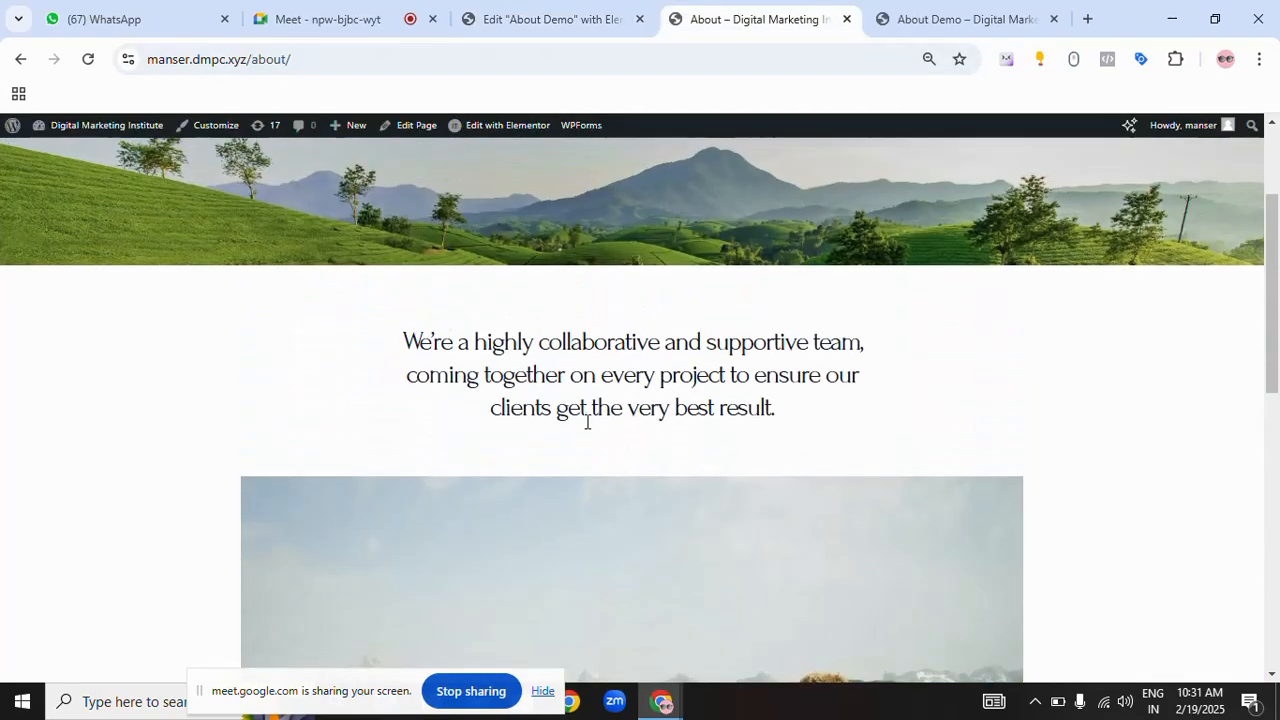
click(534, 31)
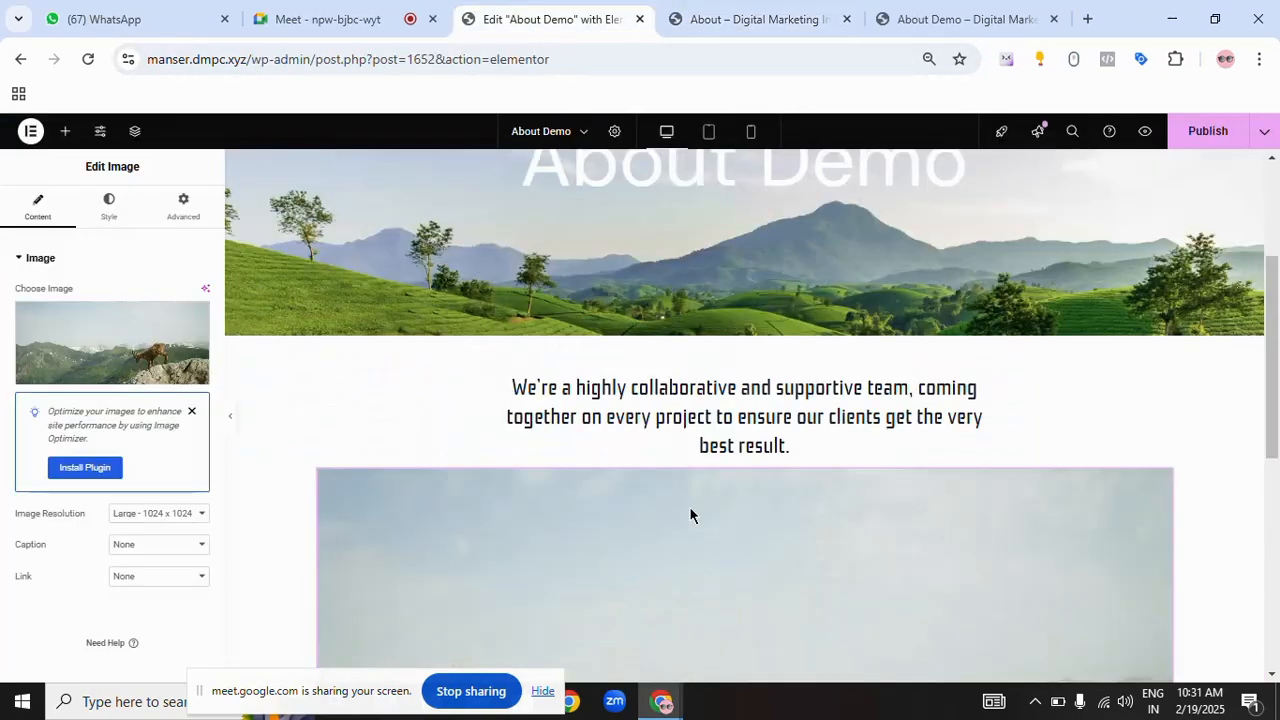
click(731, 24)
click(580, 20)
scroll(686, 484, down, 3)
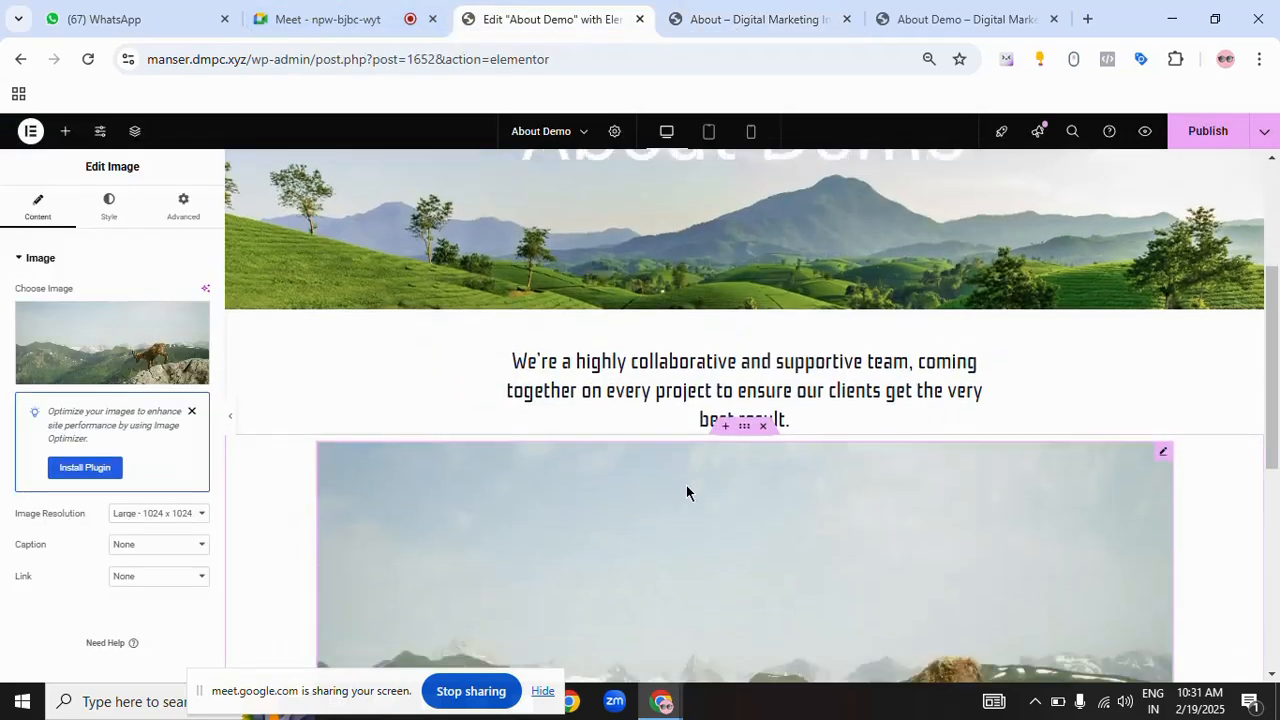
scroll(686, 484, up, 2)
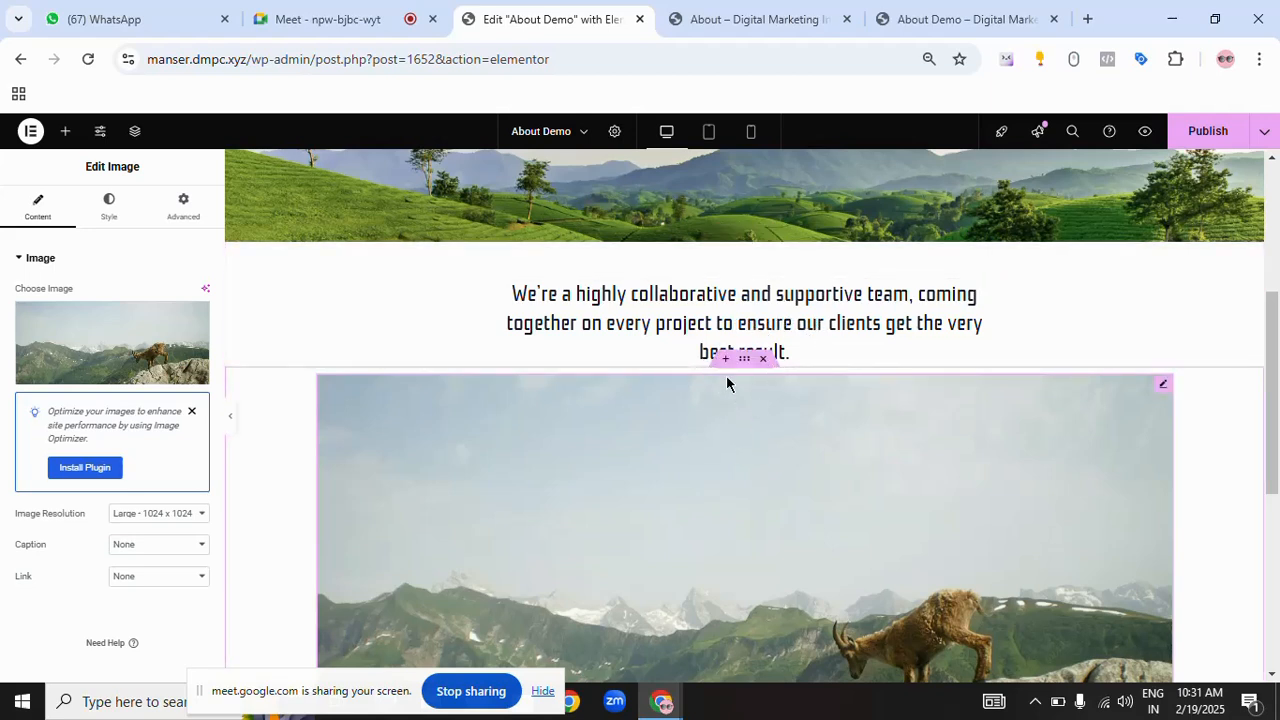
- Unlink the padding values of the container holding the goat image so each side can be set separately
click(743, 362)
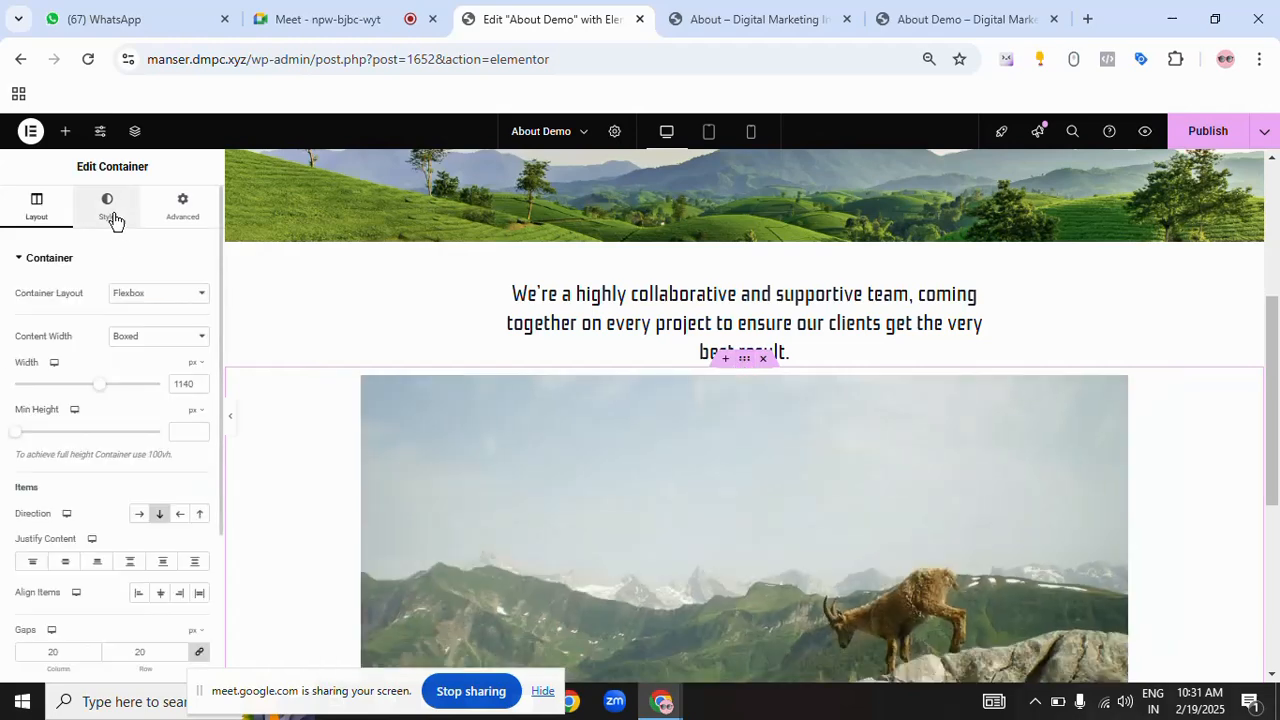
click(170, 212)
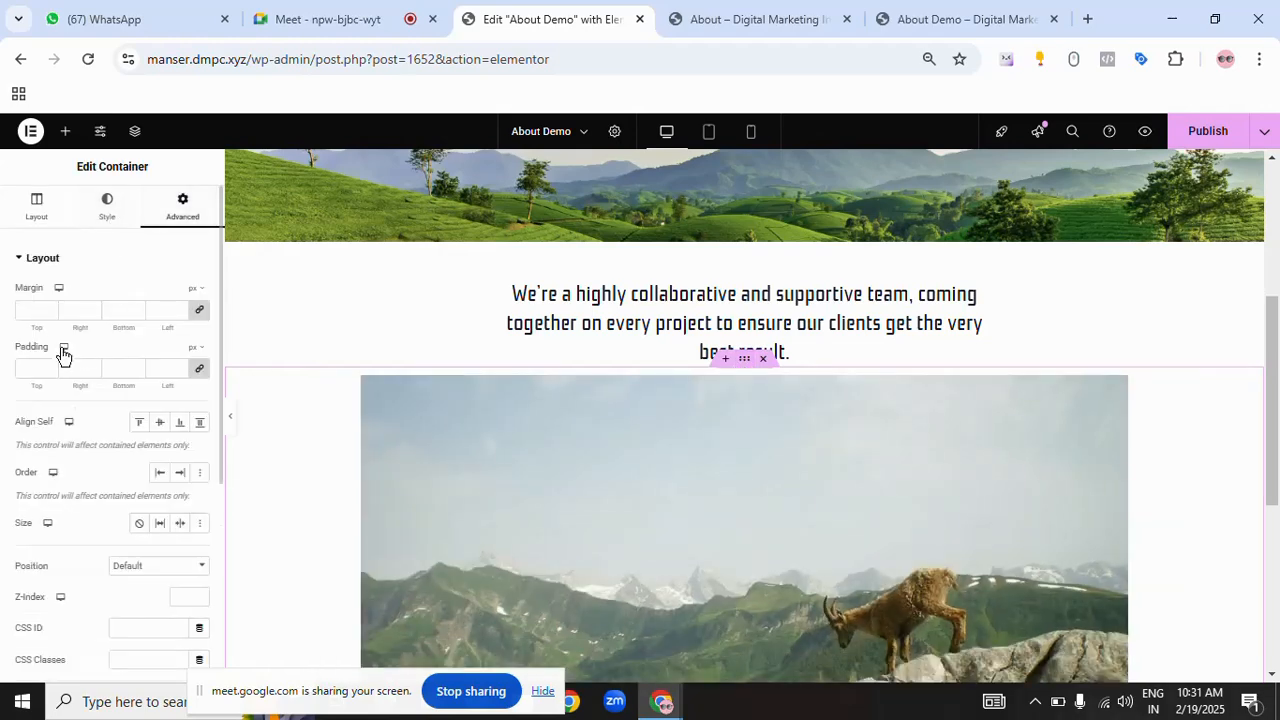
click(200, 372)
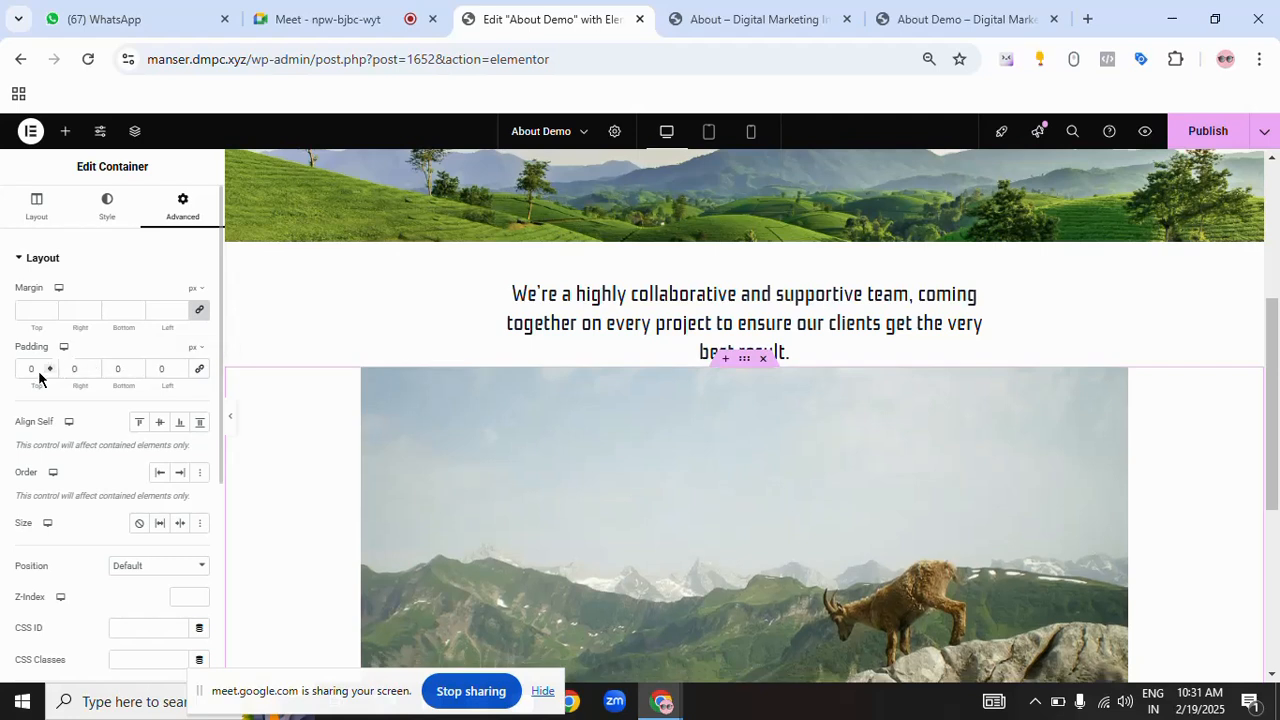
- Set the goat image container's top padding to 50 px and the image's resolution to Full
text(50)
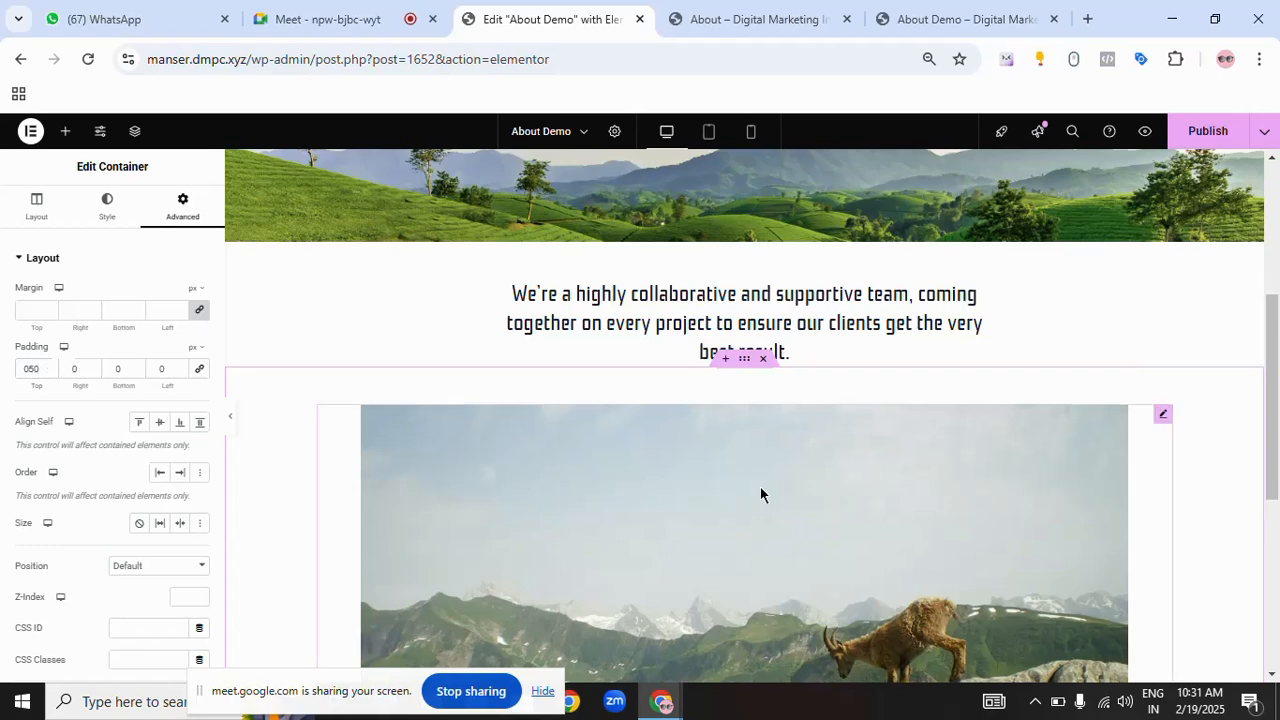
click(712, 405)
scroll(697, 400, down, 4)
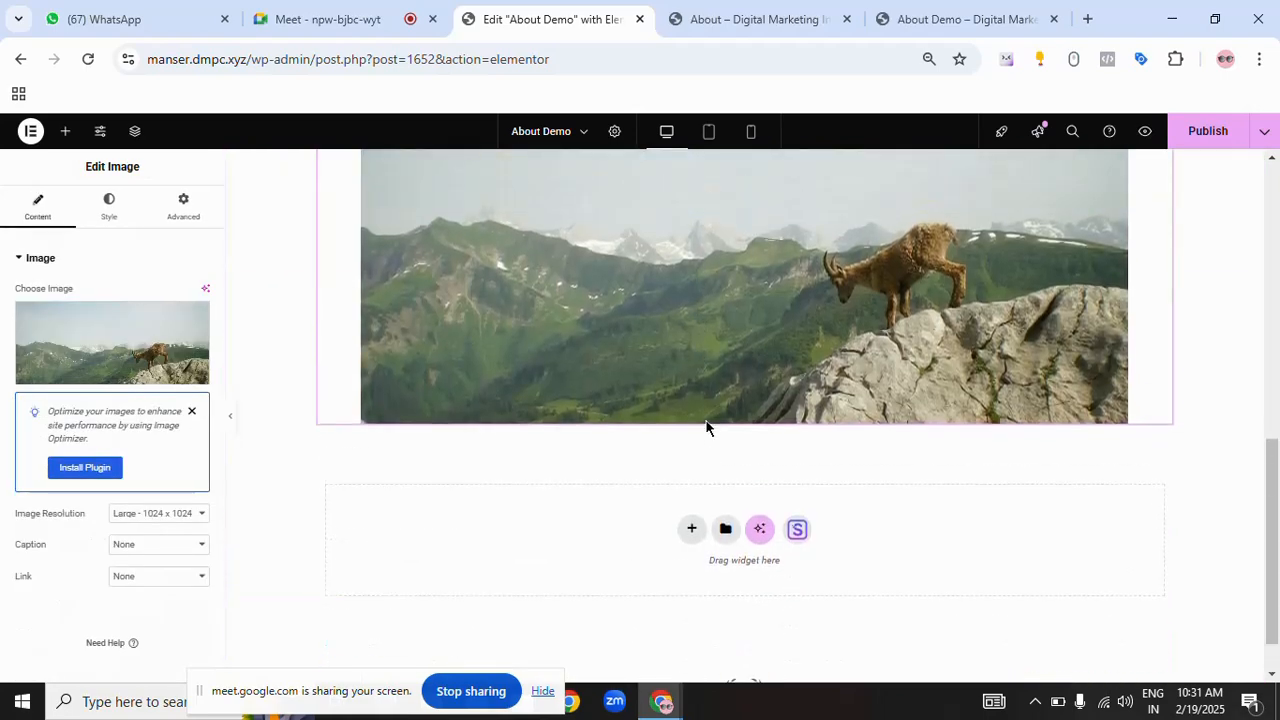
scroll(643, 395, up, 1)
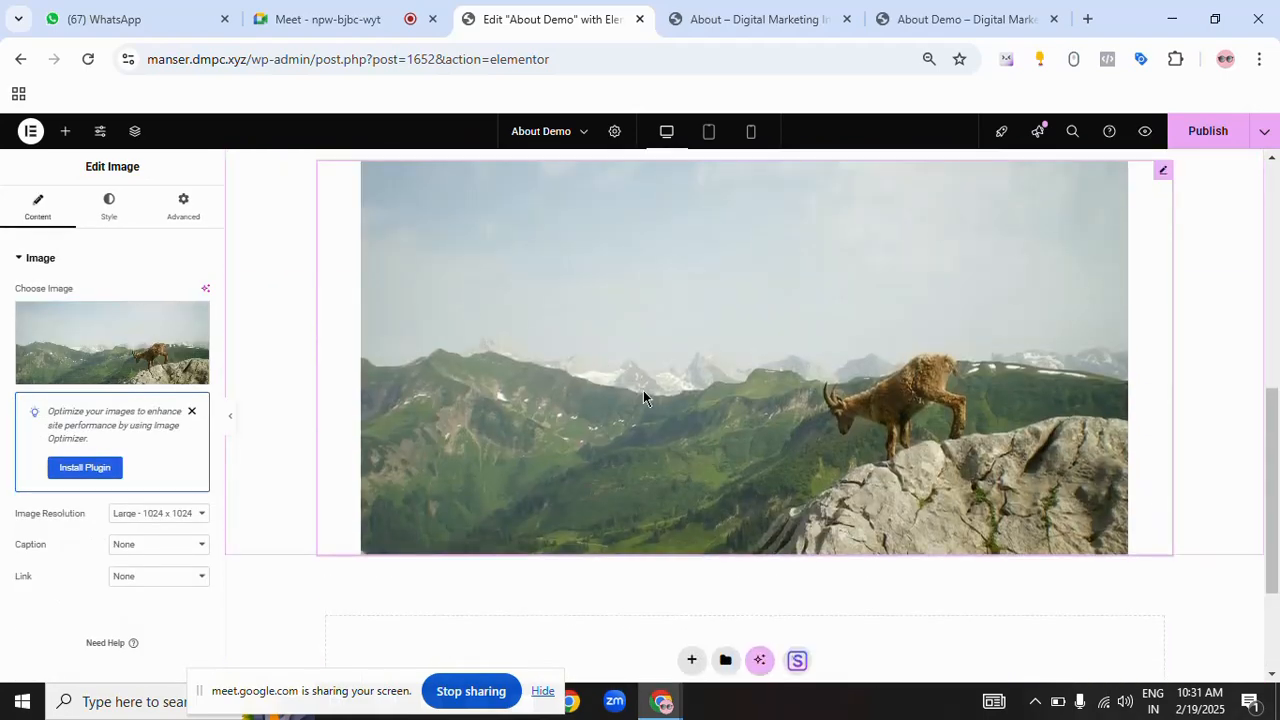
click(182, 515)
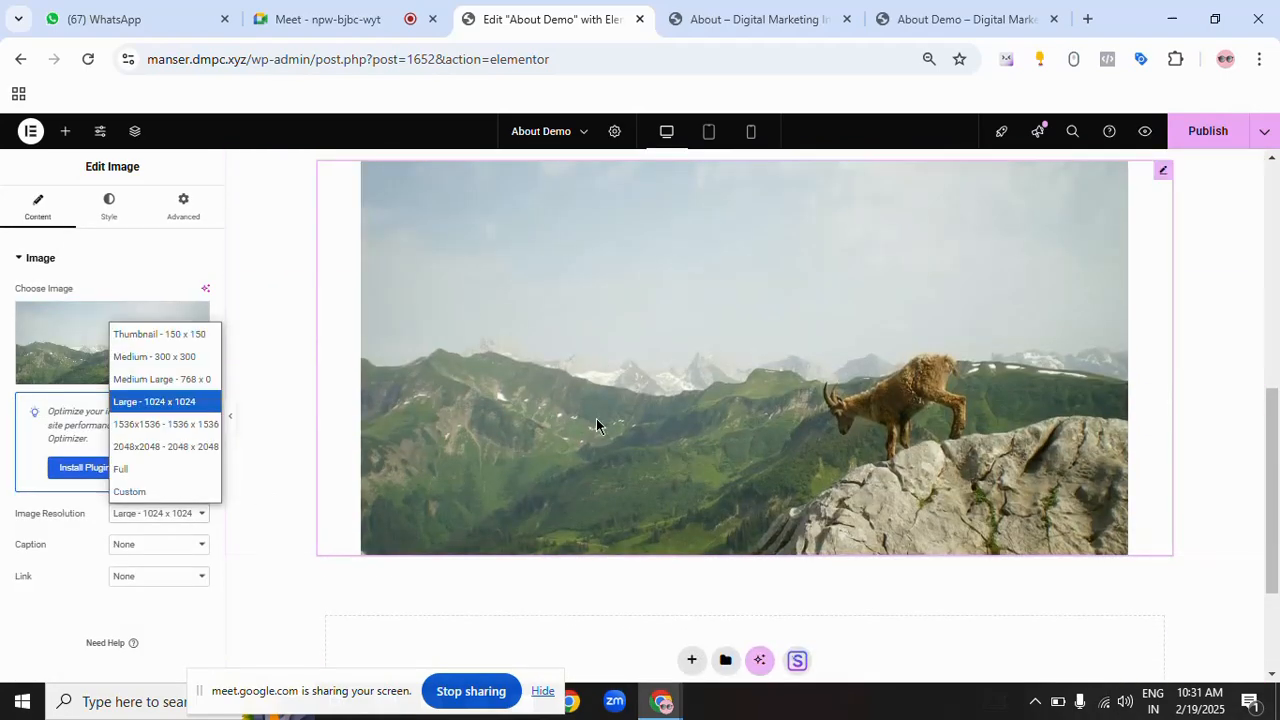
click(125, 470)
scroll(709, 488, up, 3)
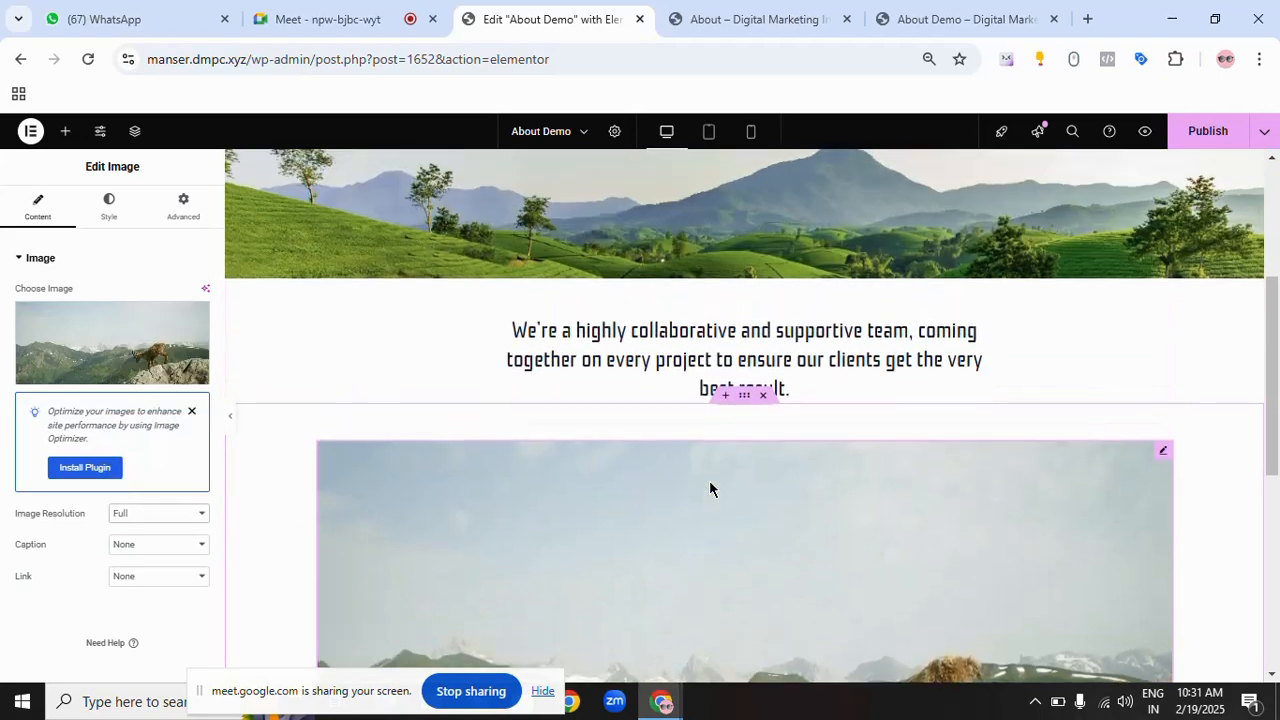
scroll(254, 497, down, 3)
scroll(876, 431, up, 3)
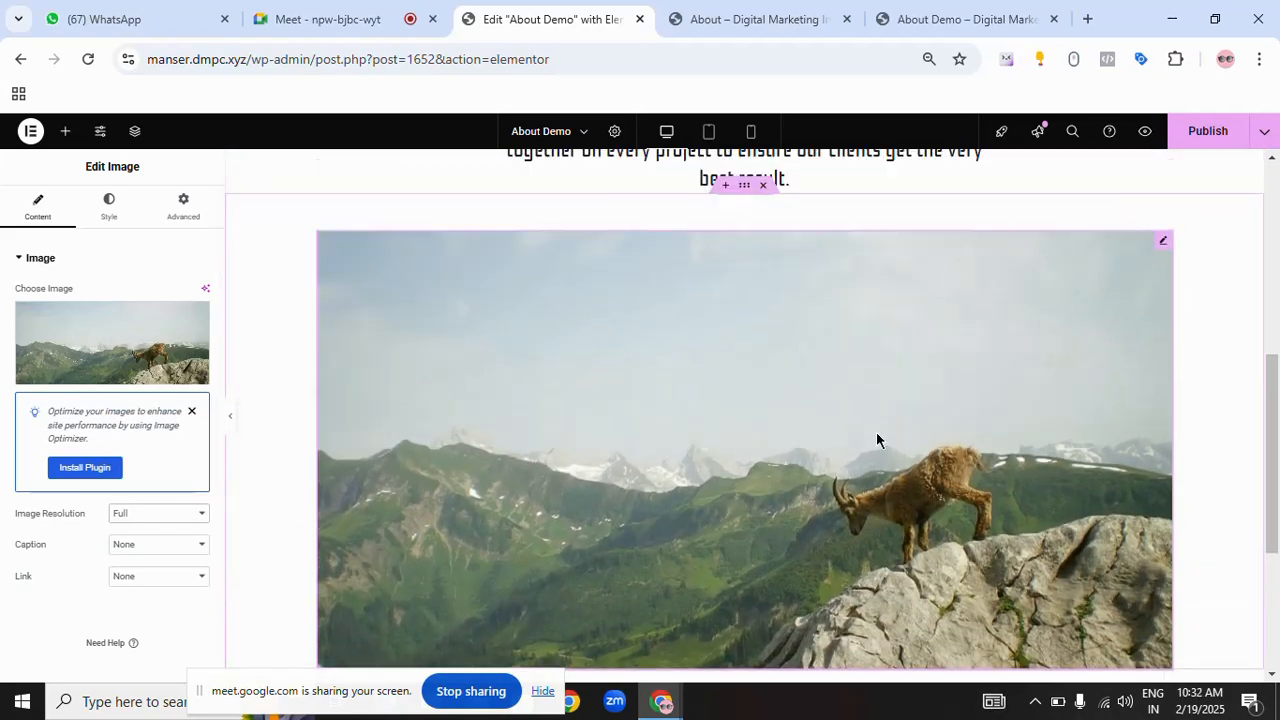
- Compare the goat image's width and spacing on the reference About page with the About Demo page
click(734, 35)
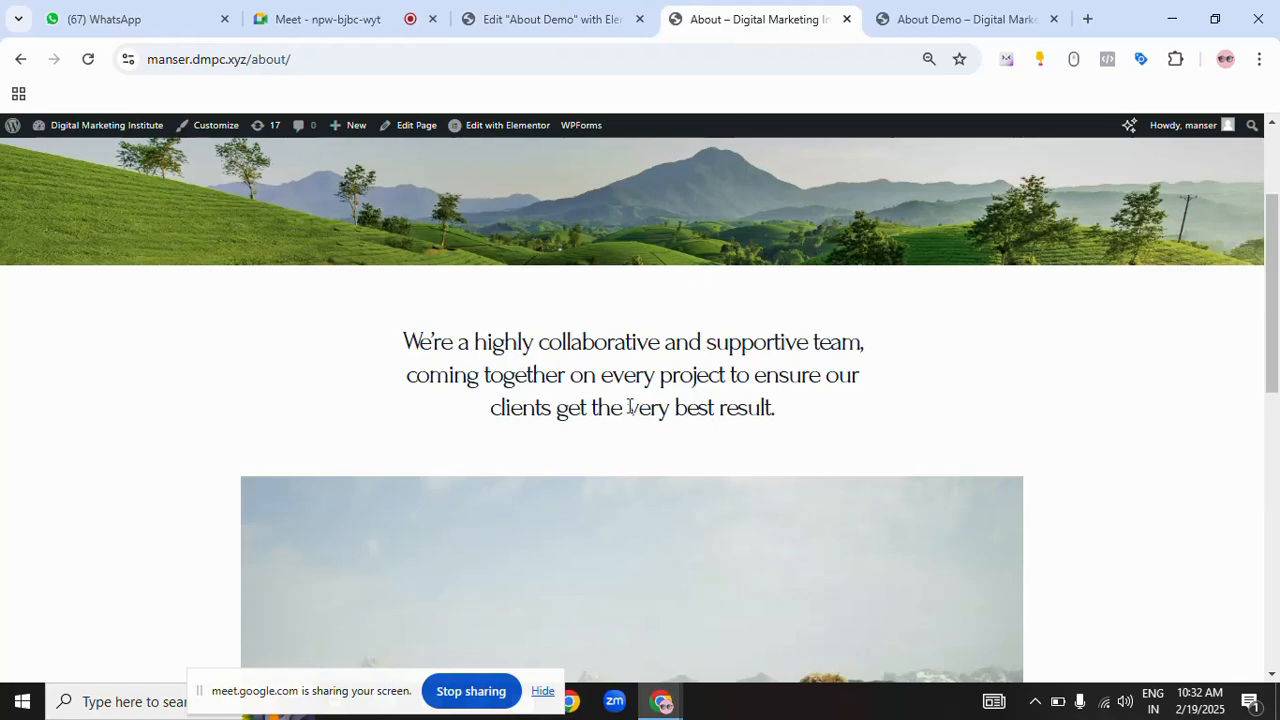
scroll(640, 286, down, 2)
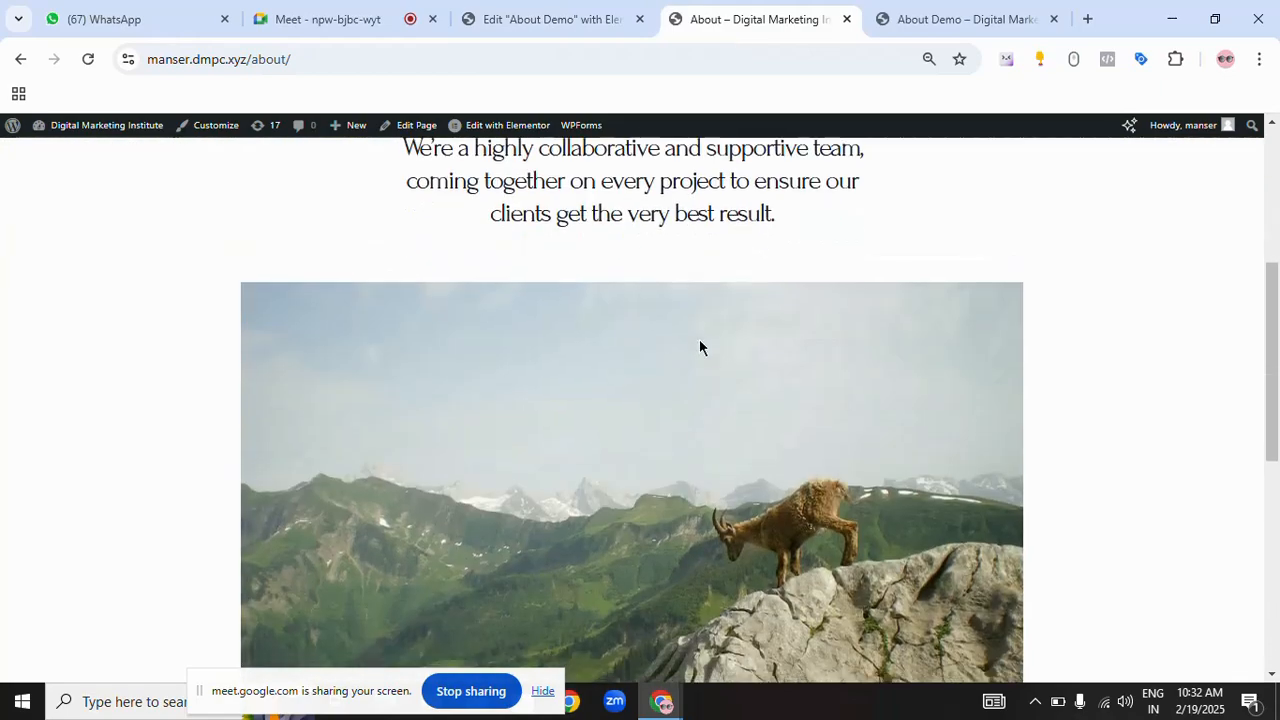
scroll(700, 346, down, 3)
scroll(706, 323, up, 3)
click(582, 19)
scroll(680, 383, up, 4)
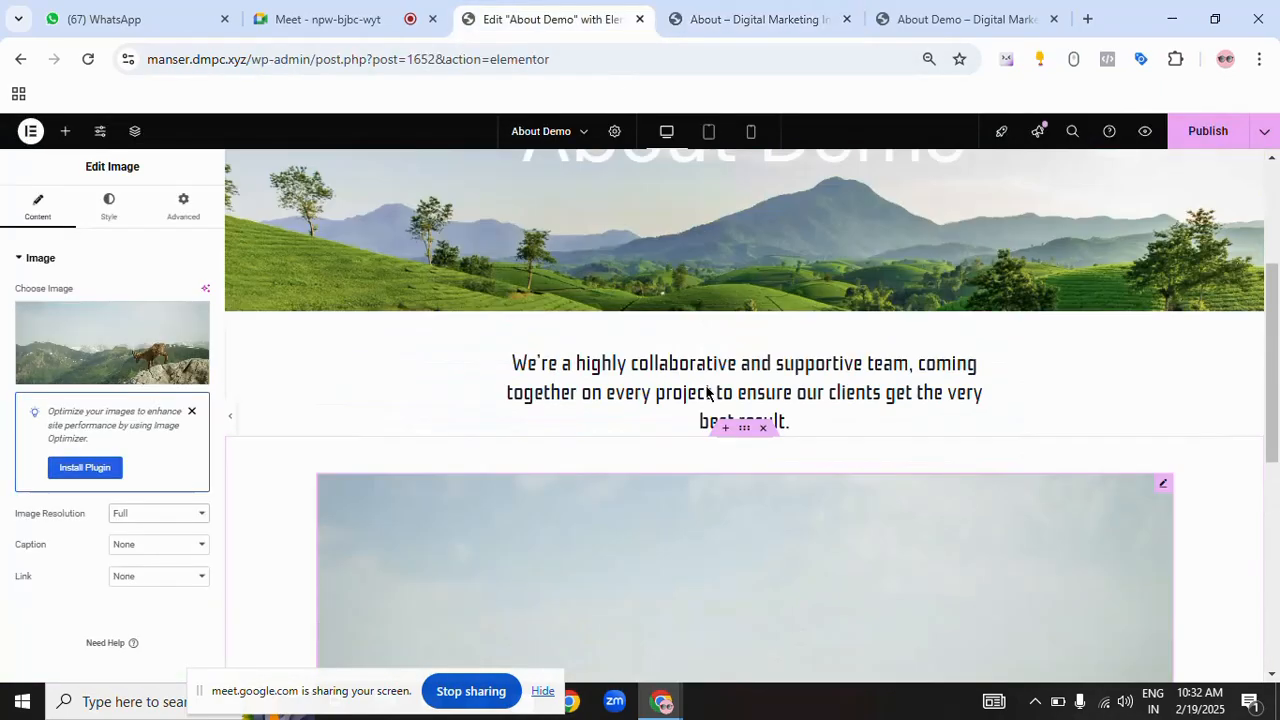
scroll(836, 372, down, 3)
scroll(826, 388, down, 3)
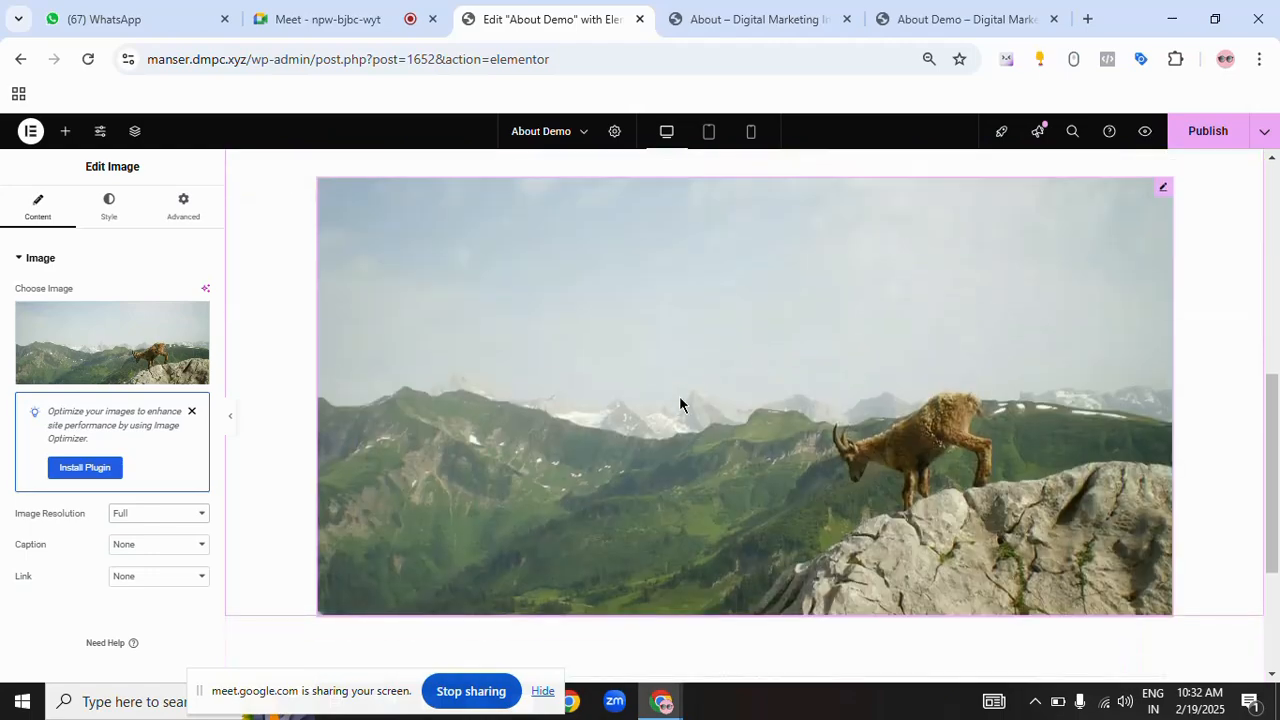
- Hide the editing panel and review the About Demo page from the hero banner down to the footer
click(229, 420)
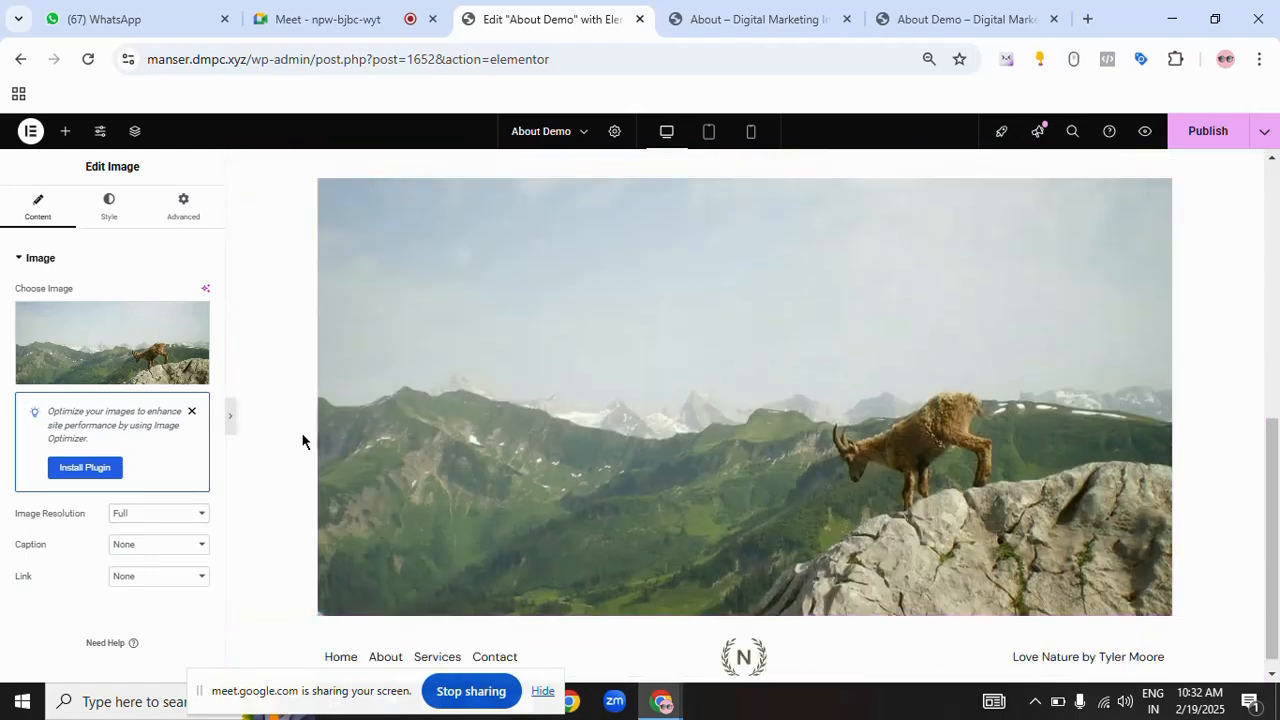
scroll(947, 525, up, 5)
scroll(947, 523, down, 6)
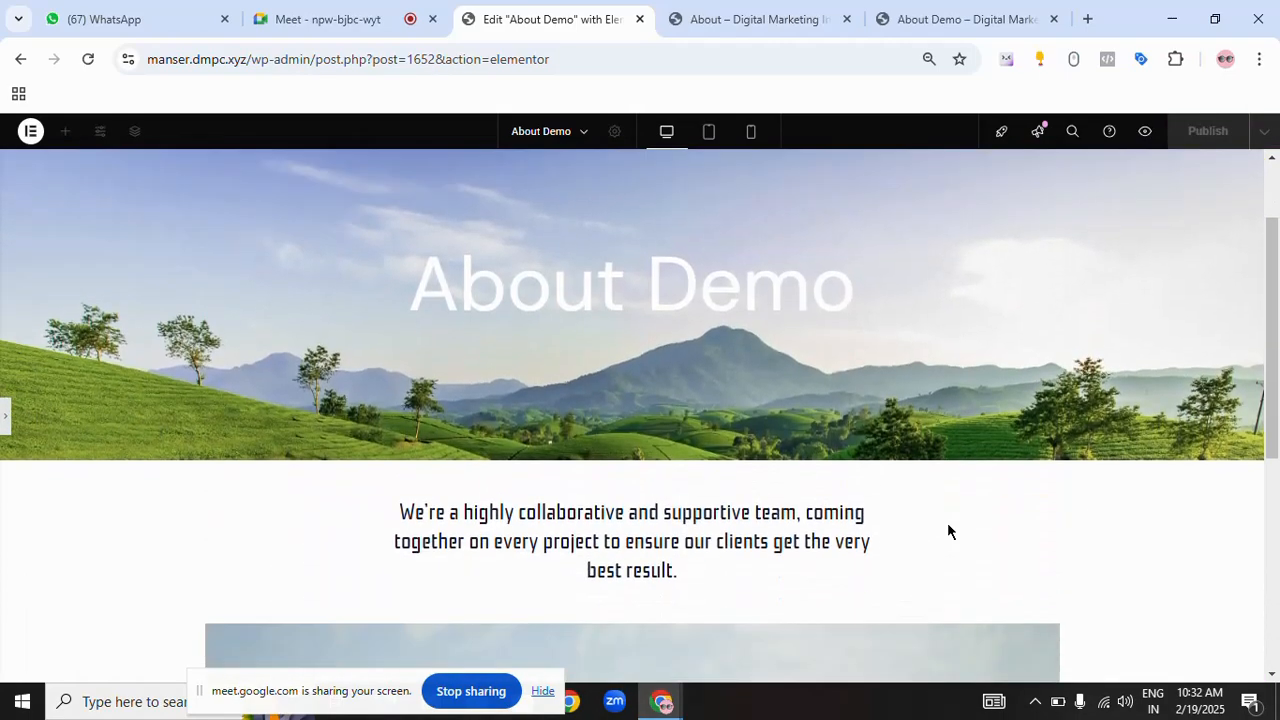
scroll(947, 523, up, 3)
scroll(947, 523, up, 3)
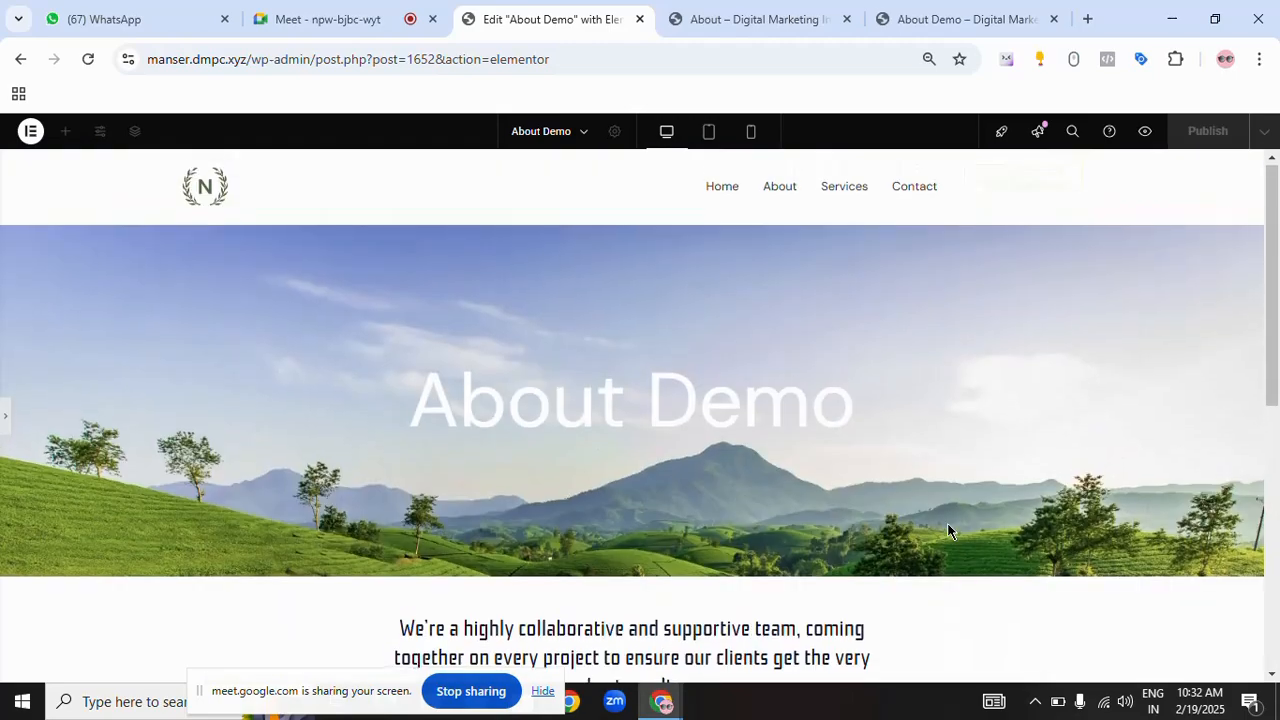
scroll(947, 523, down, 6)
scroll(945, 520, up, 5)
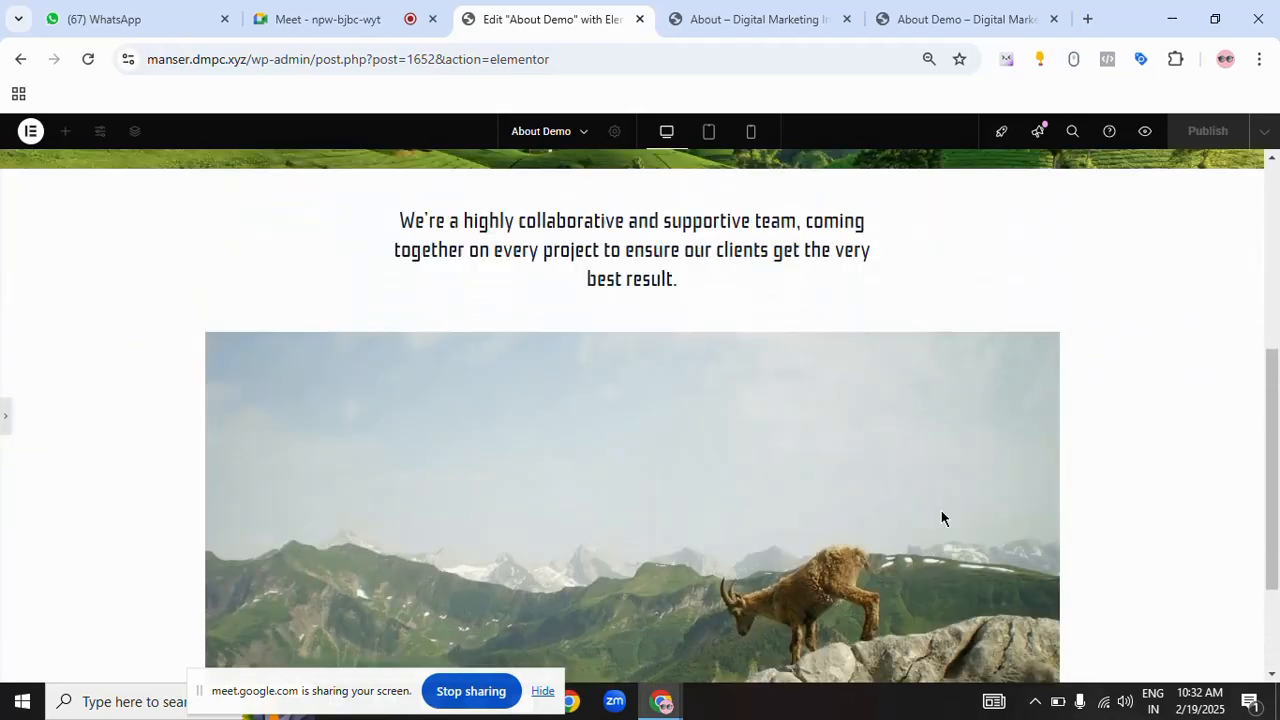
- Examine the layout of the Our Mission and Our Values section on the reference About page
click(737, 22)
scroll(623, 137, down, 5)
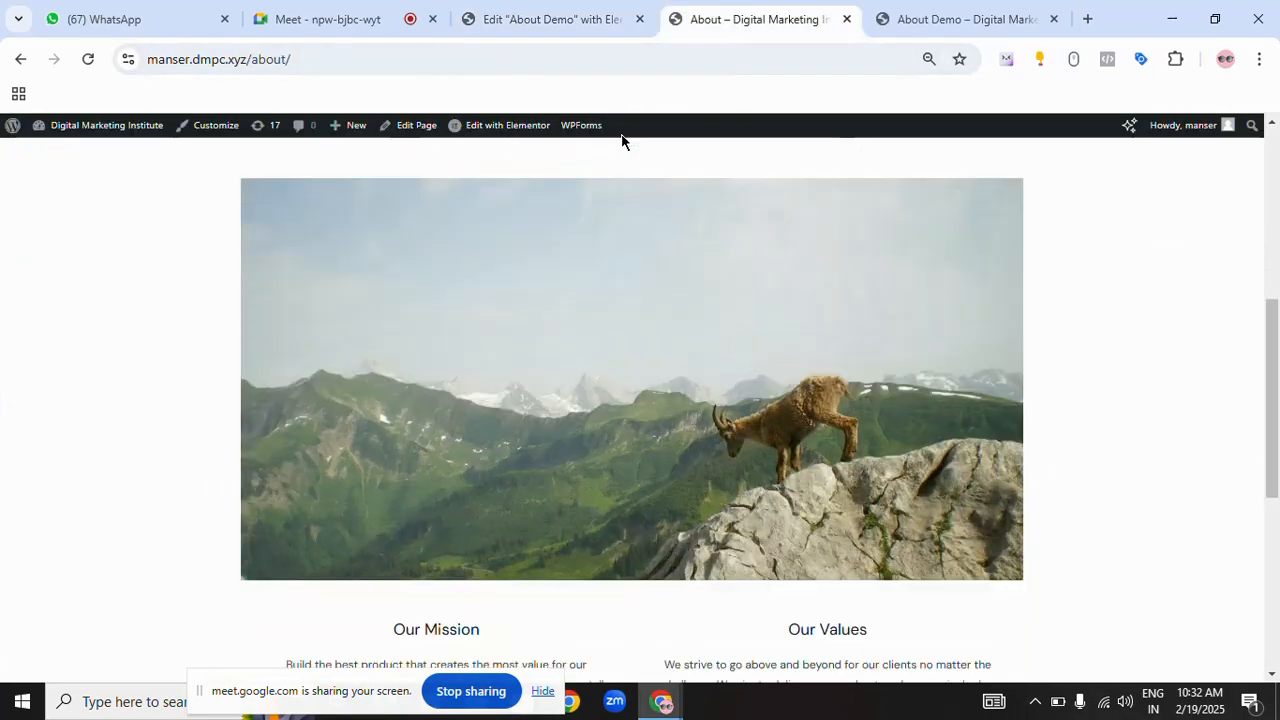
scroll(360, 260, up, 1)
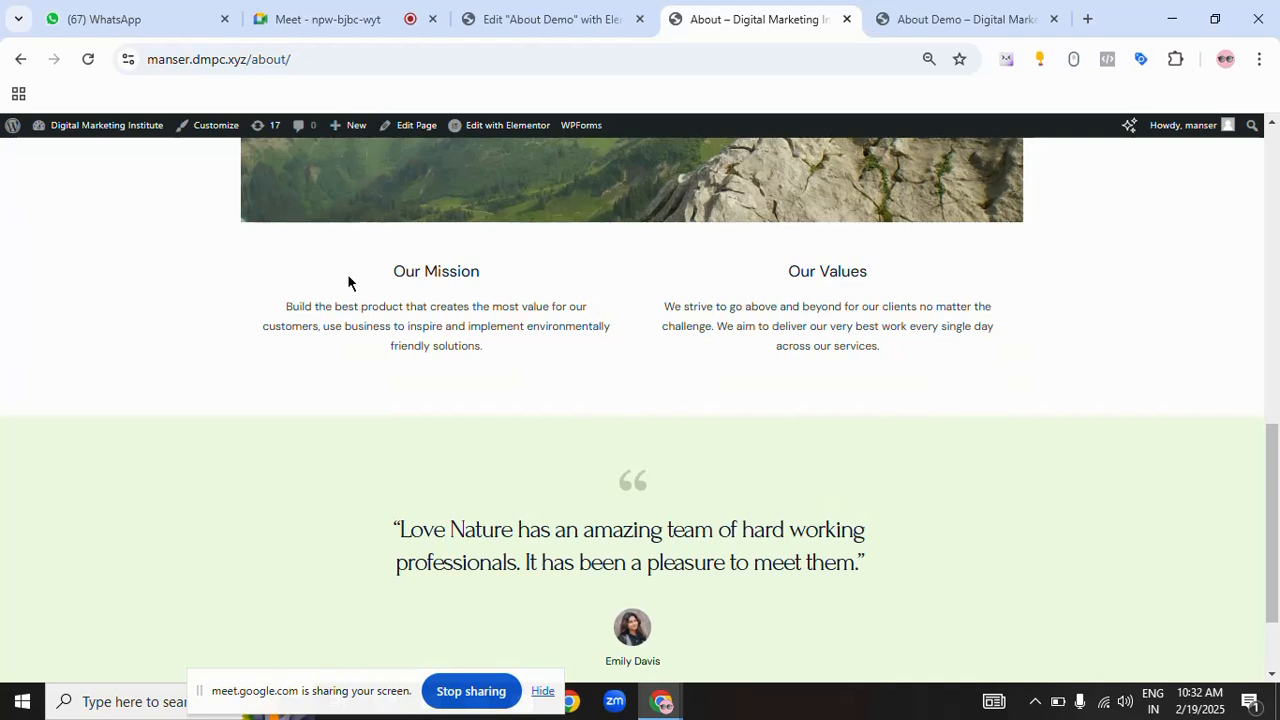
drag(348, 282, 992, 343)
click(1063, 359)
drag(348, 262, 1074, 377)
click(1074, 377)
- Add a Flexbox container with two equal columns below the goat image on the About Demo page
click(576, 18)
scroll(615, 404, down, 3)
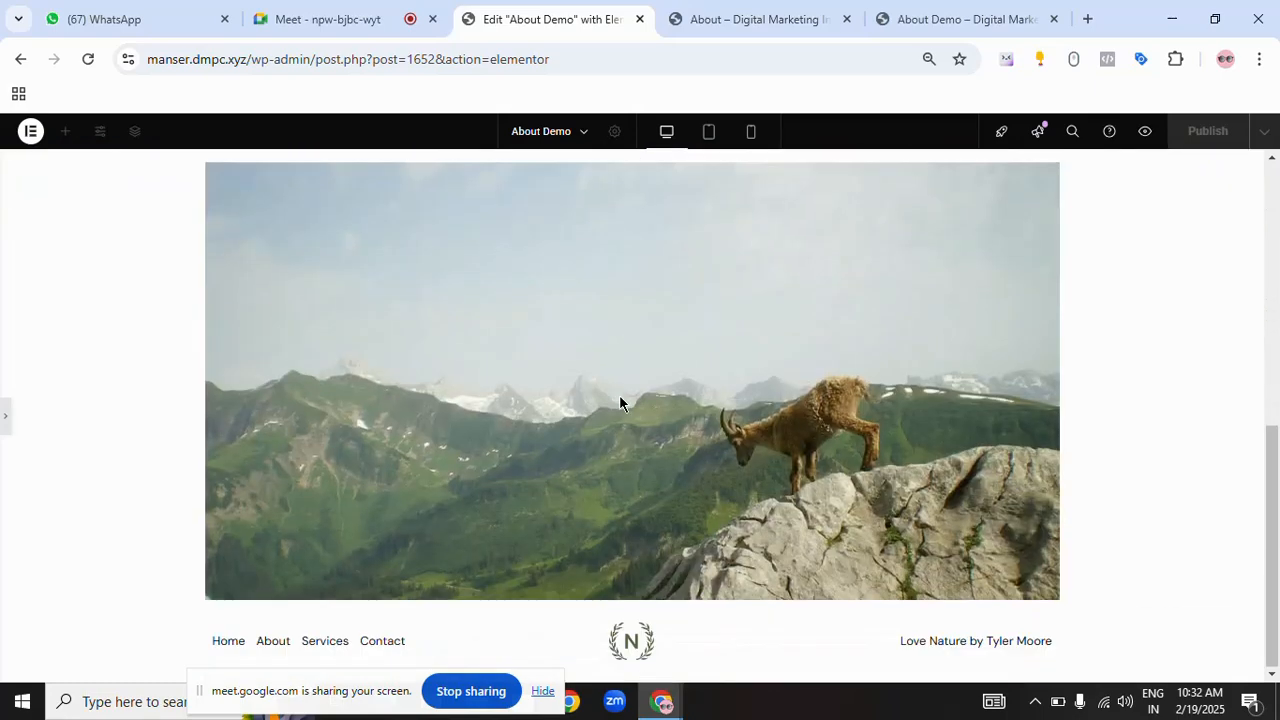
click(8, 424)
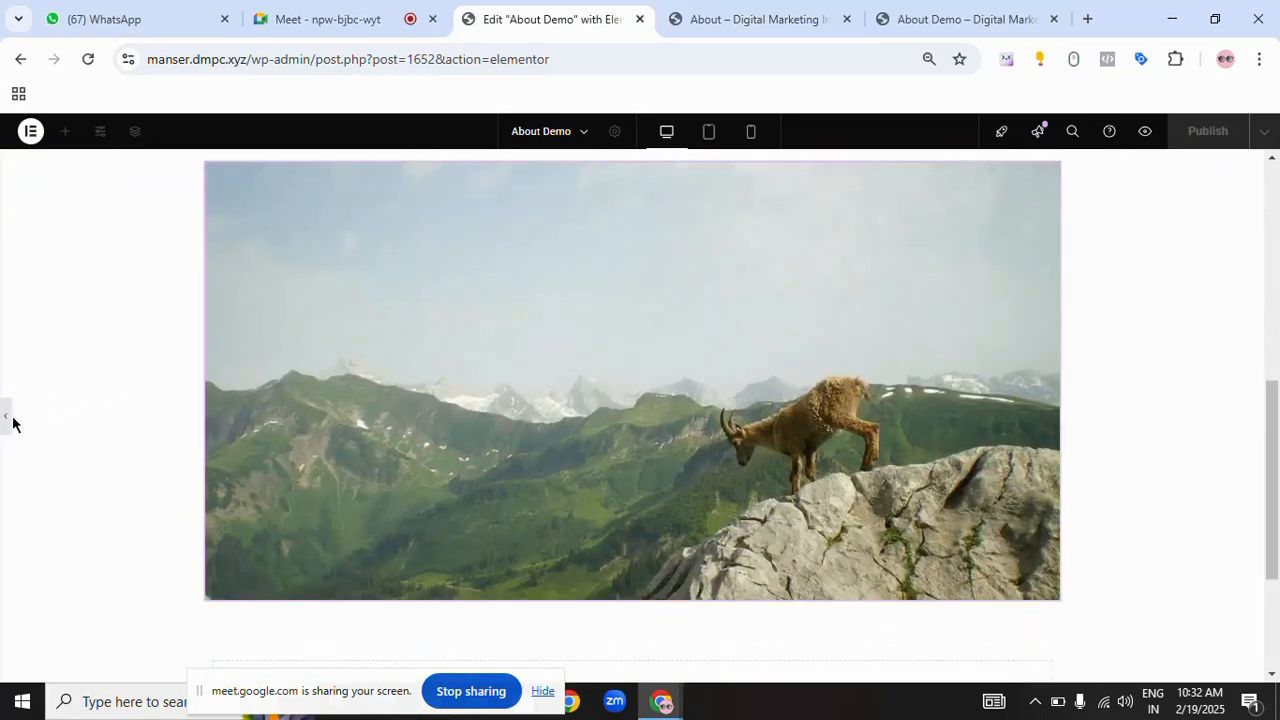
scroll(680, 405, down, 3)
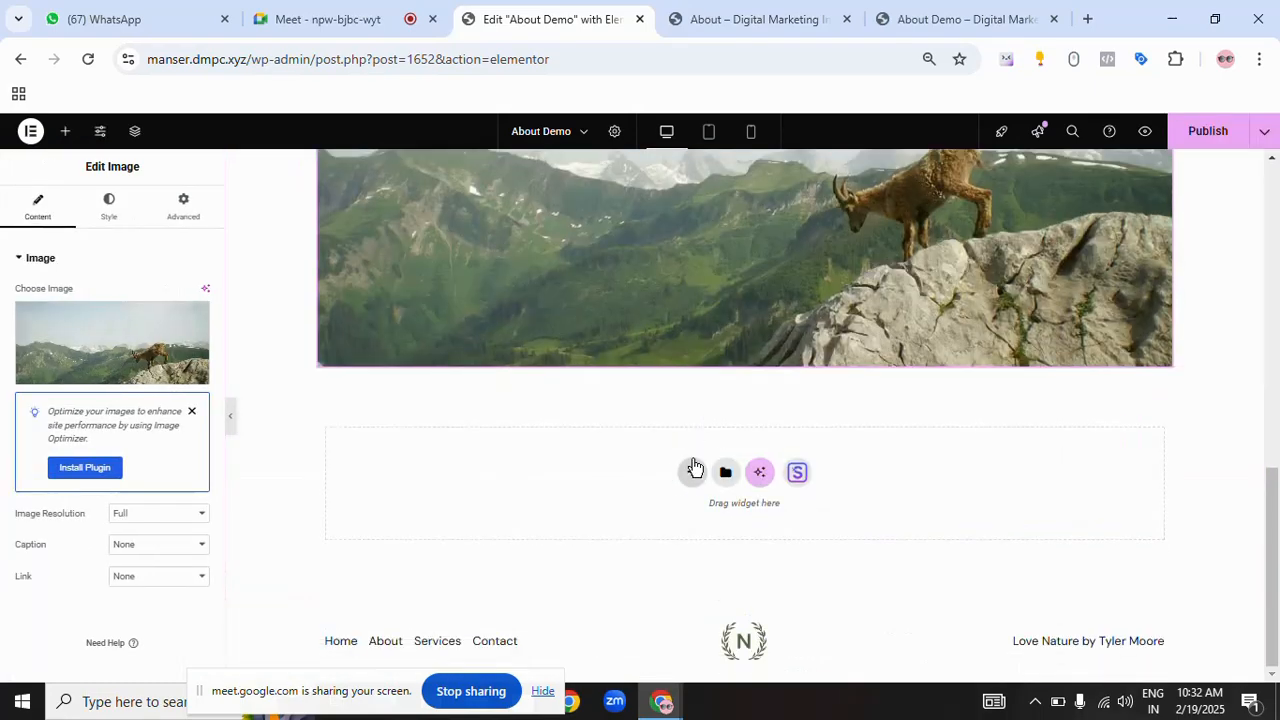
click(686, 486)
click(688, 514)
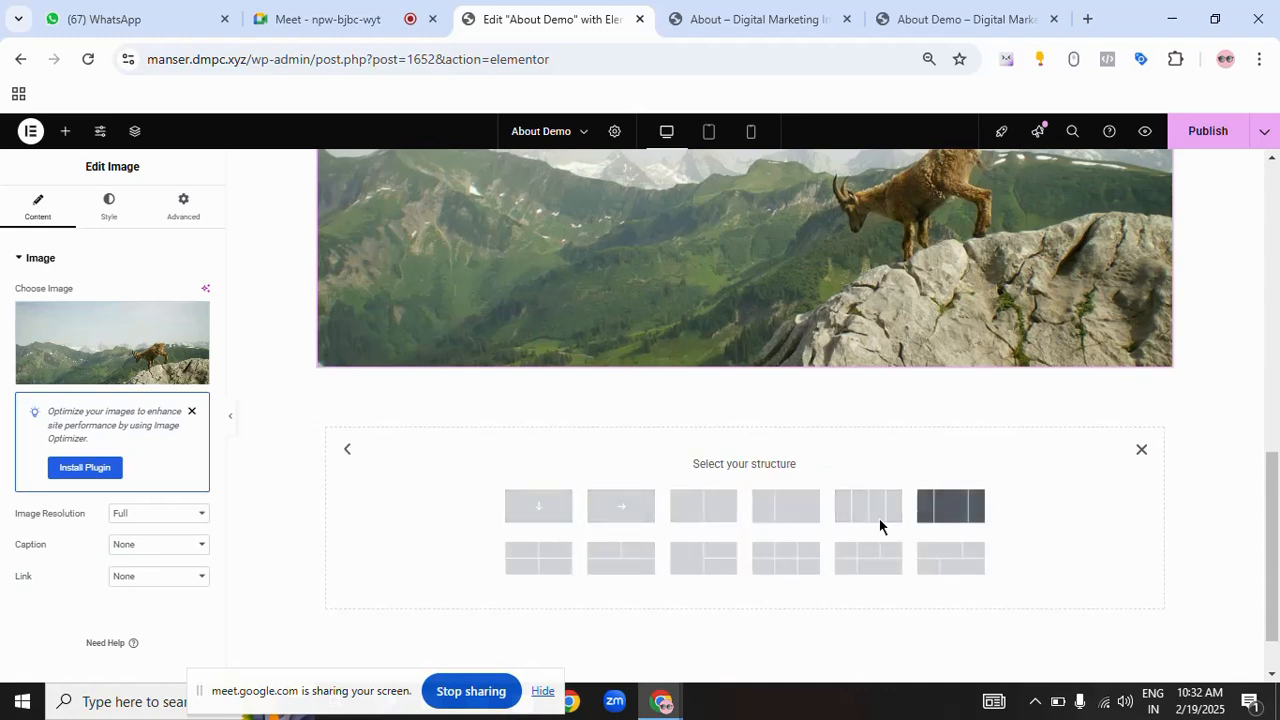
click(700, 507)
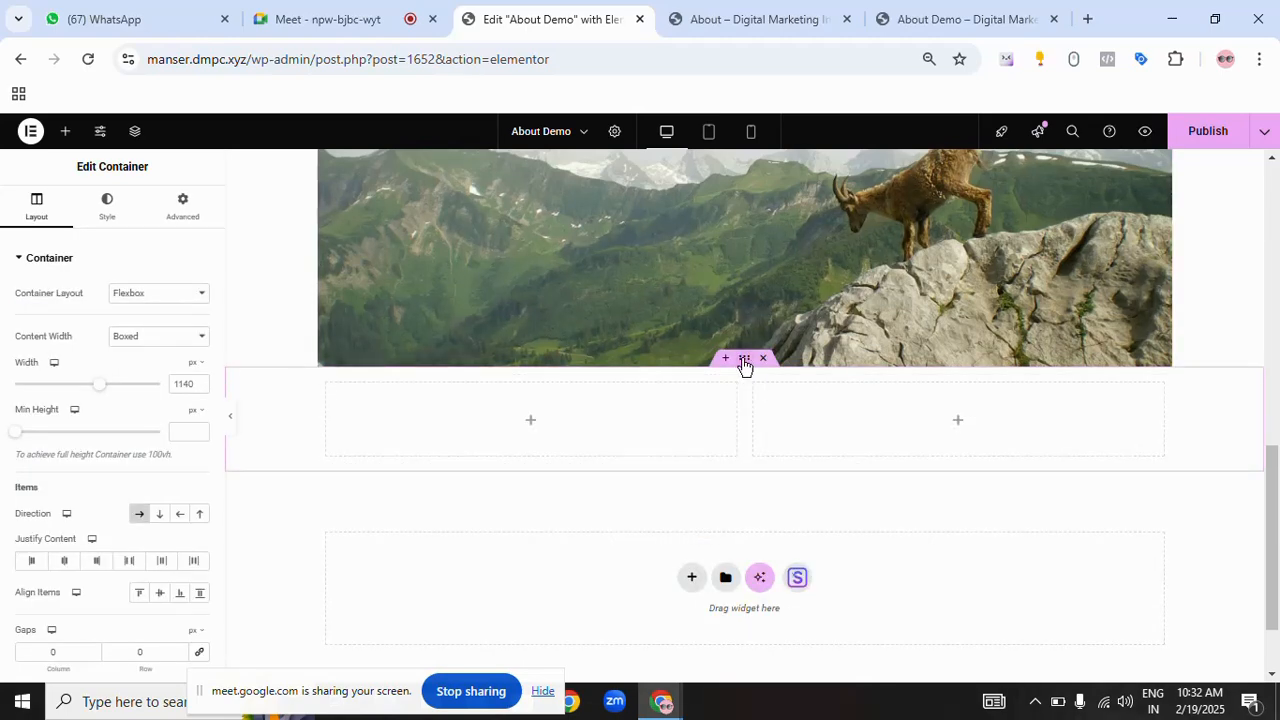
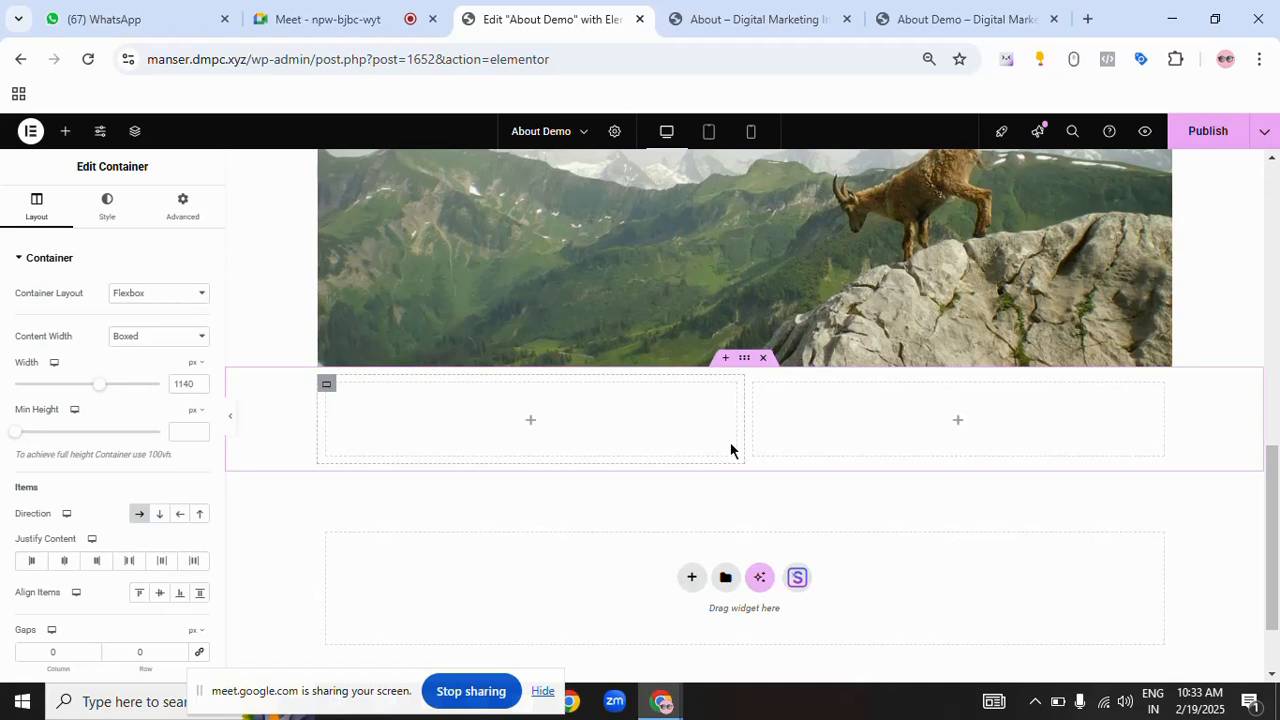
- Check the Our Mission heading on the reference page and add a Heading widget to the new container's first column
click(757, 20)
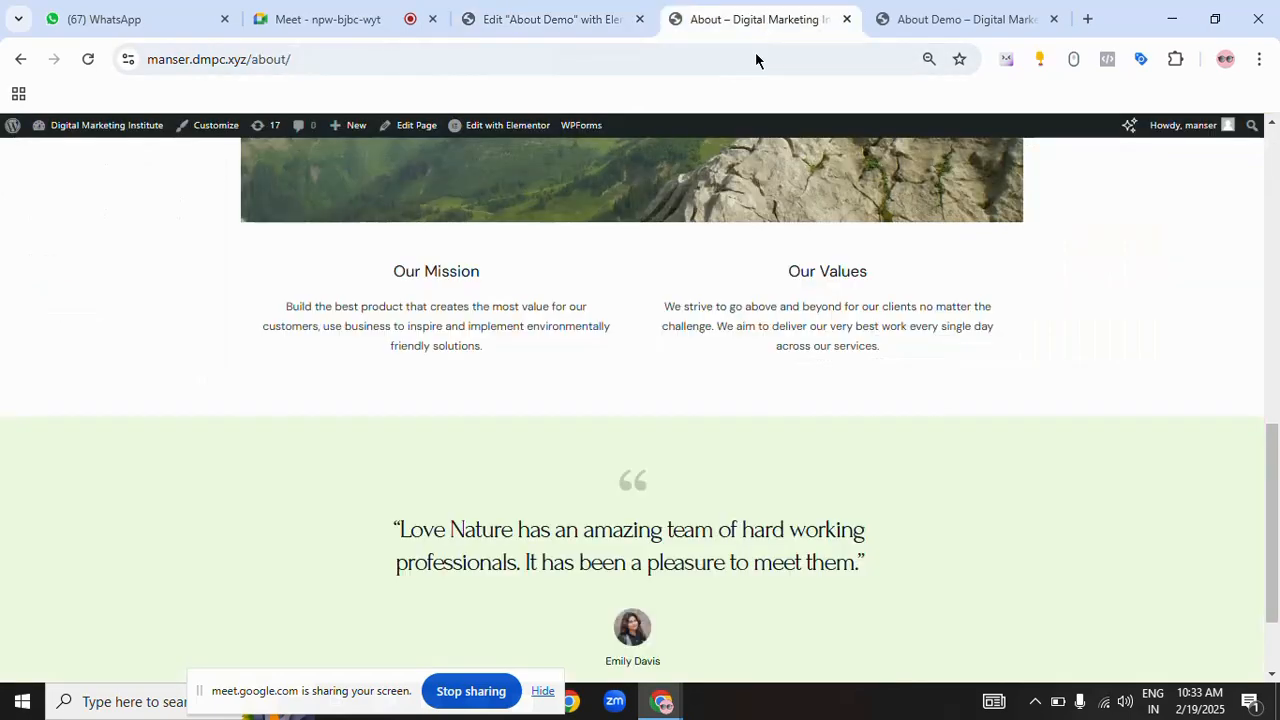
drag(393, 270, 477, 286)
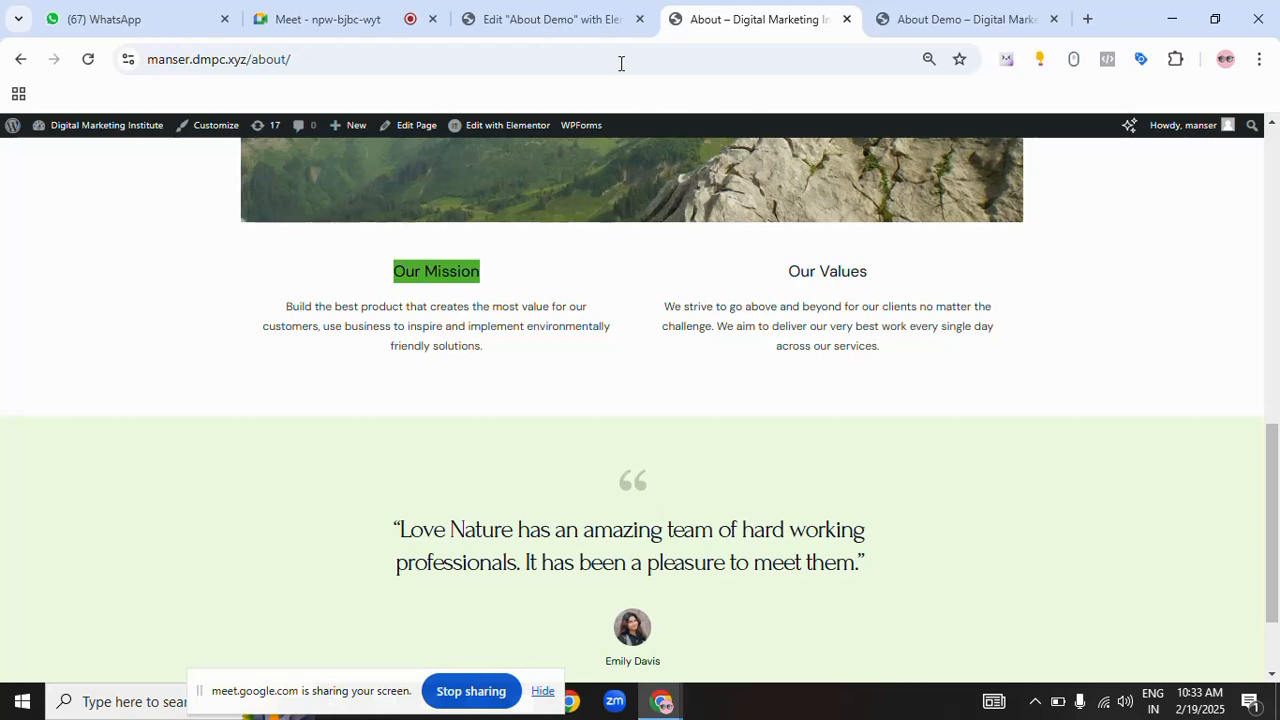
click(595, 25)
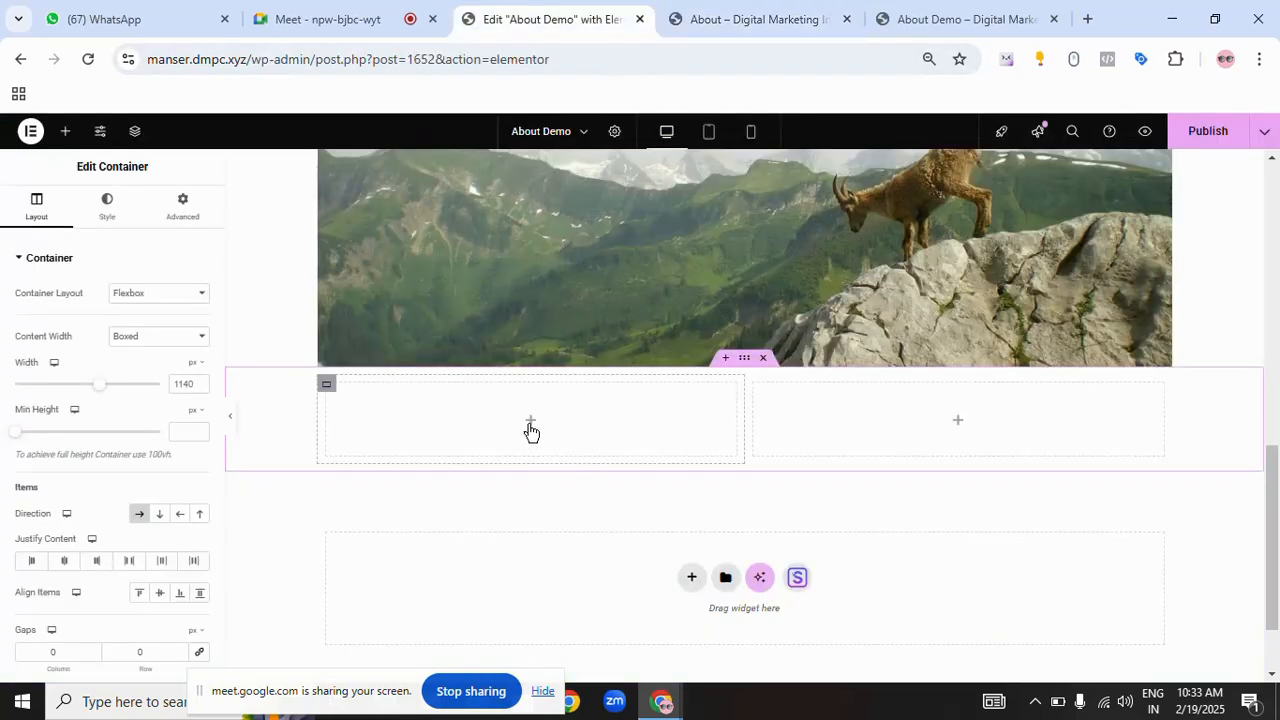
click(65, 131)
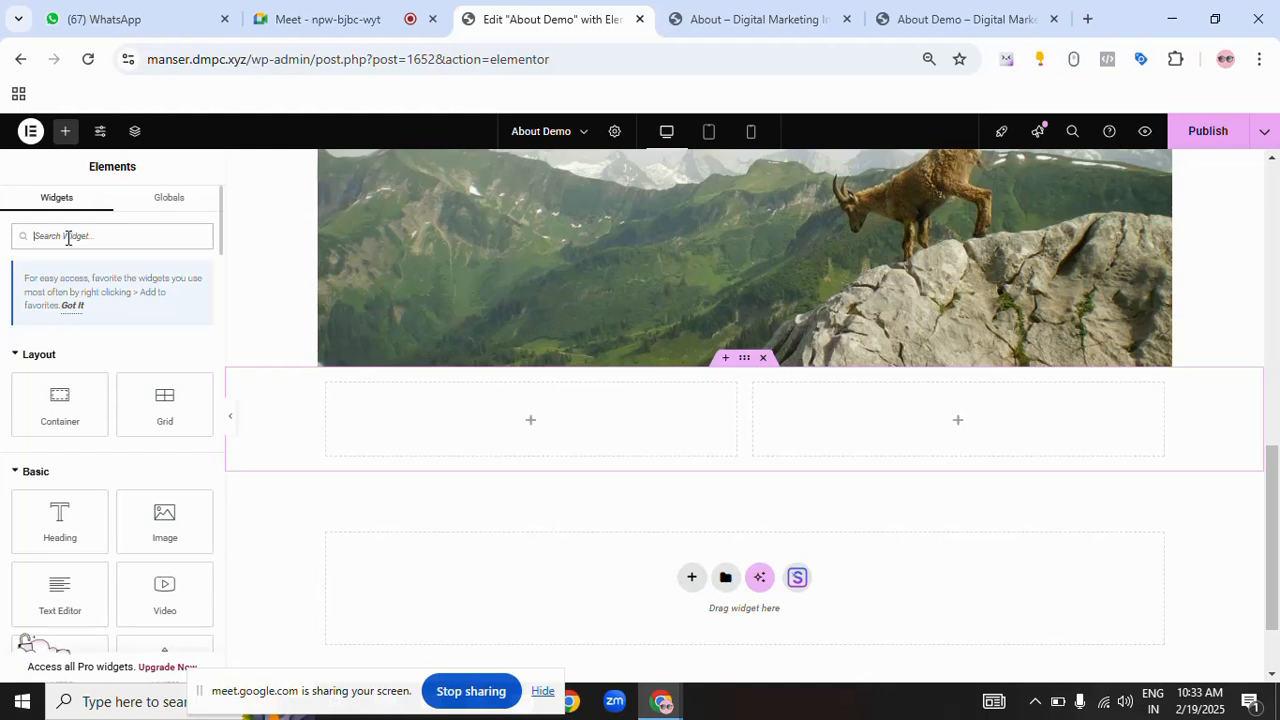
text(head)
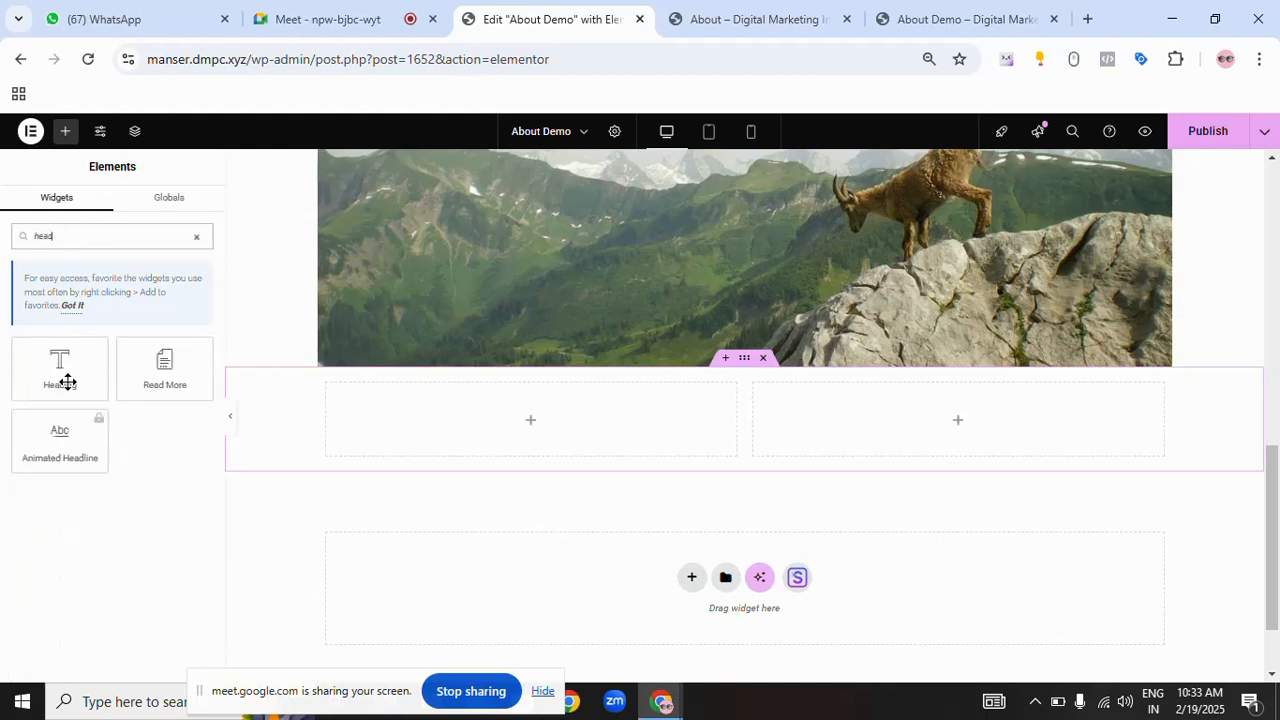
drag(67, 381, 564, 420)
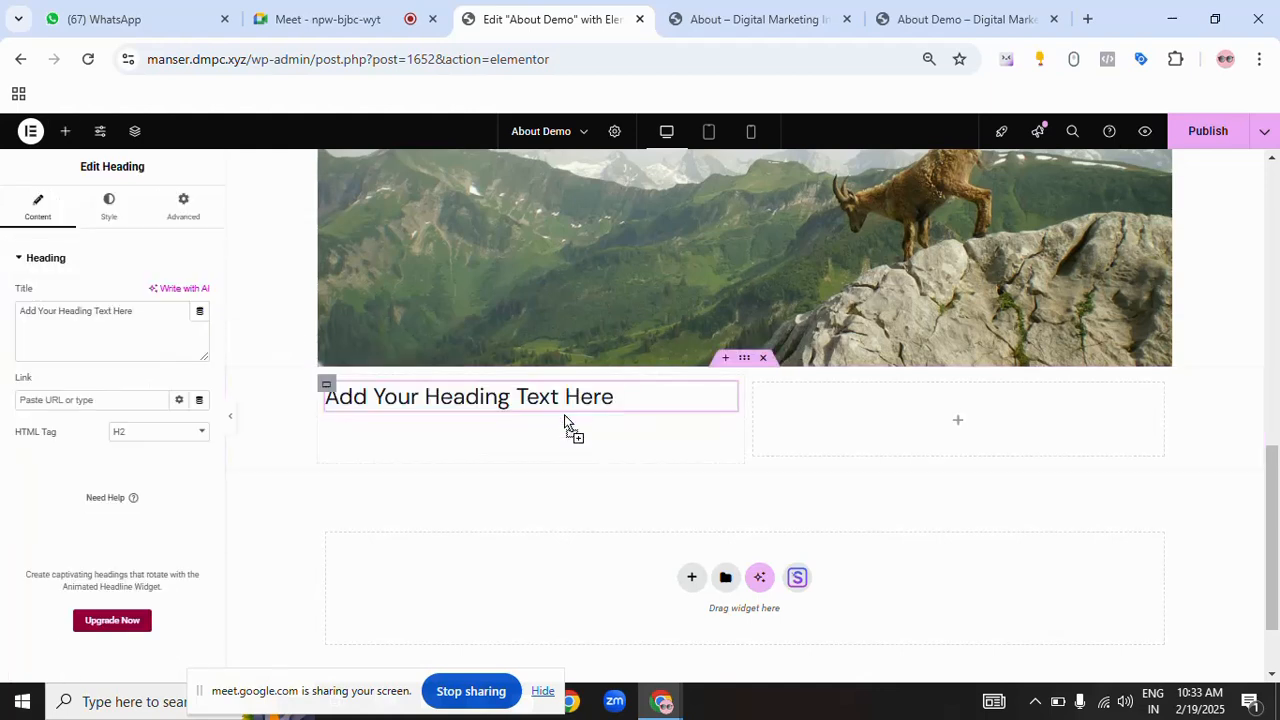
- Examine the Our Mission heading and the paragraph under it on the reference About page
click(760, 19)
click(402, 297)
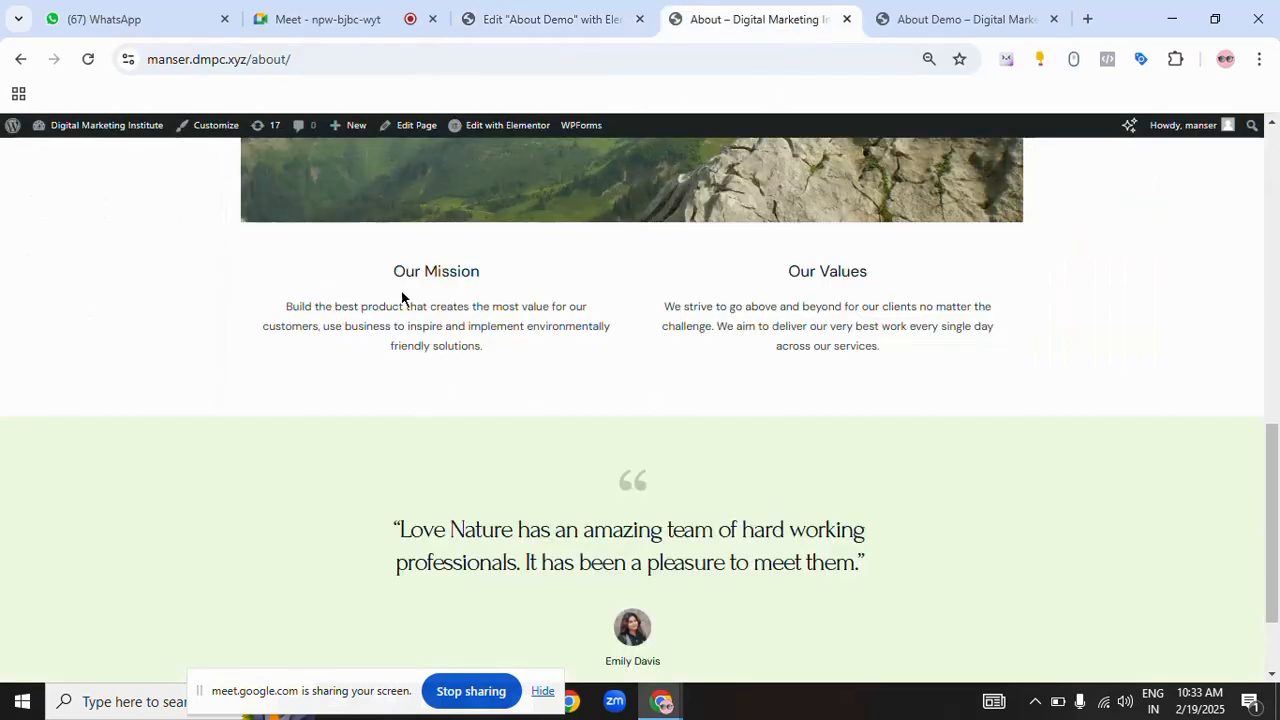
drag(400, 272, 476, 277)
drag(284, 309, 509, 346)
click(580, 24)
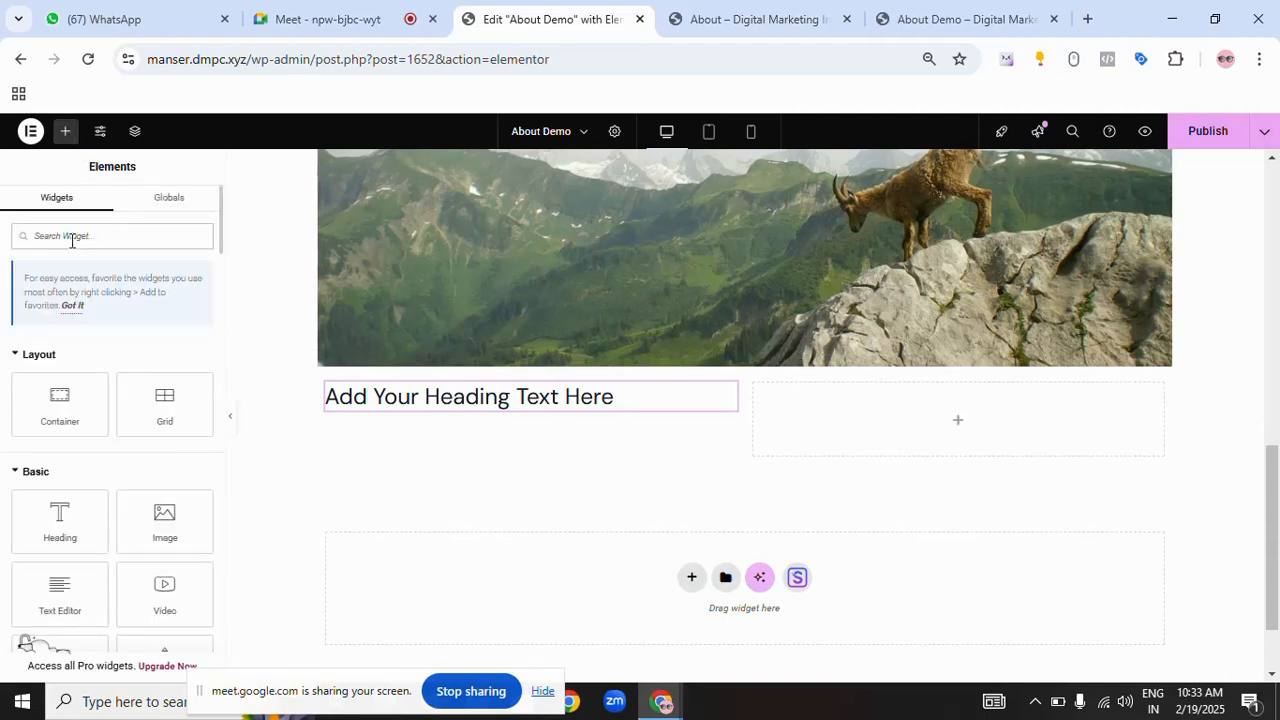
text(para)
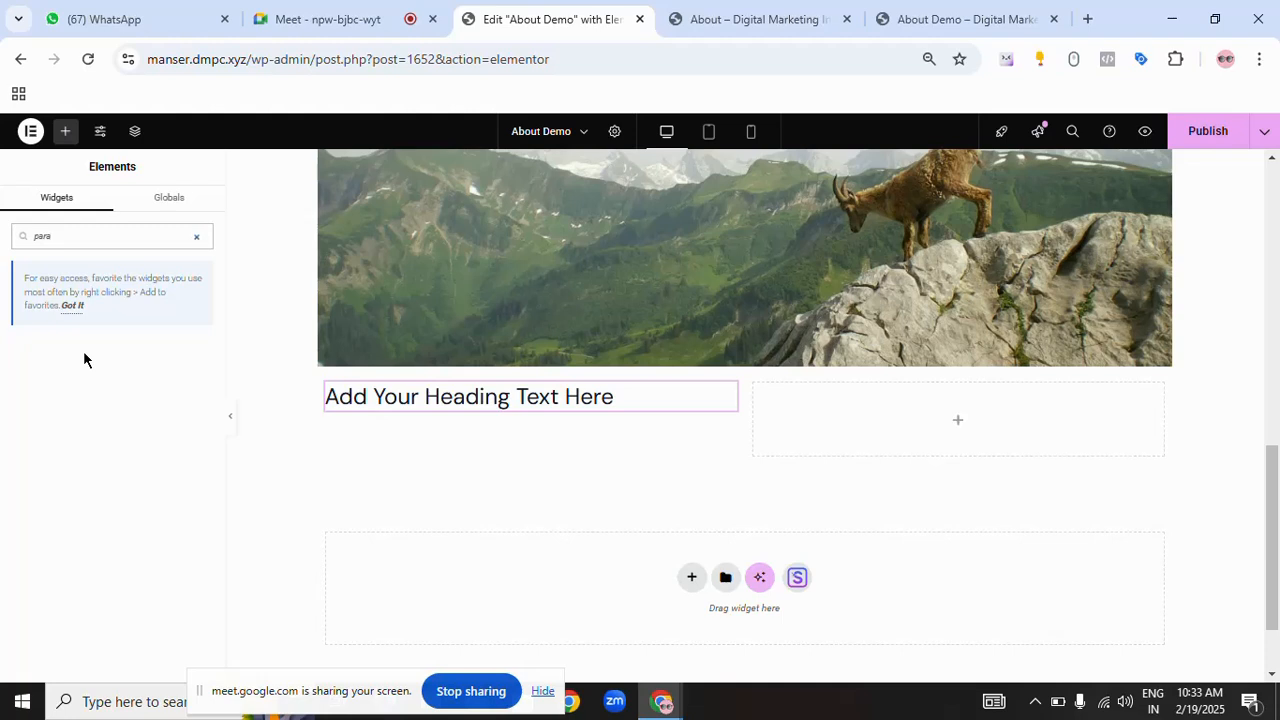
key(BackSpace)
key(BackSpace)
key(BackSpace)
key(BackSpace)
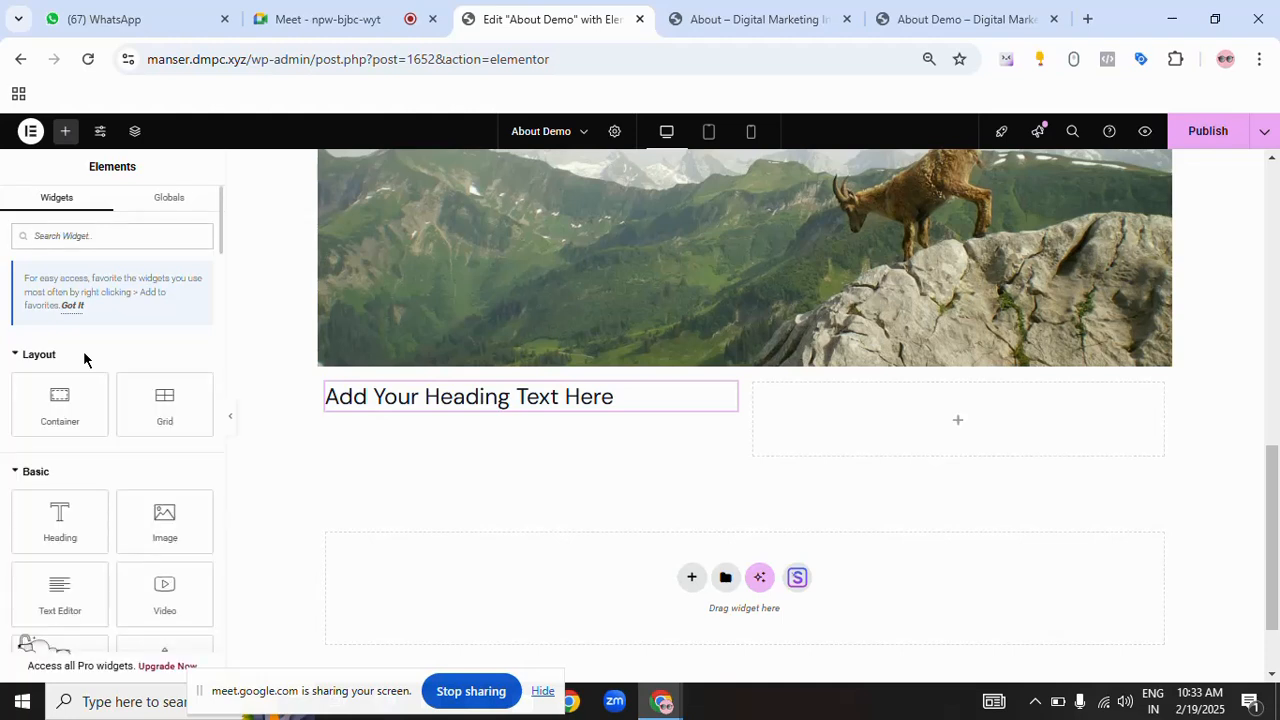
- Add a Text Editor widget below the heading in the first column
scroll(88, 556, down, 2)
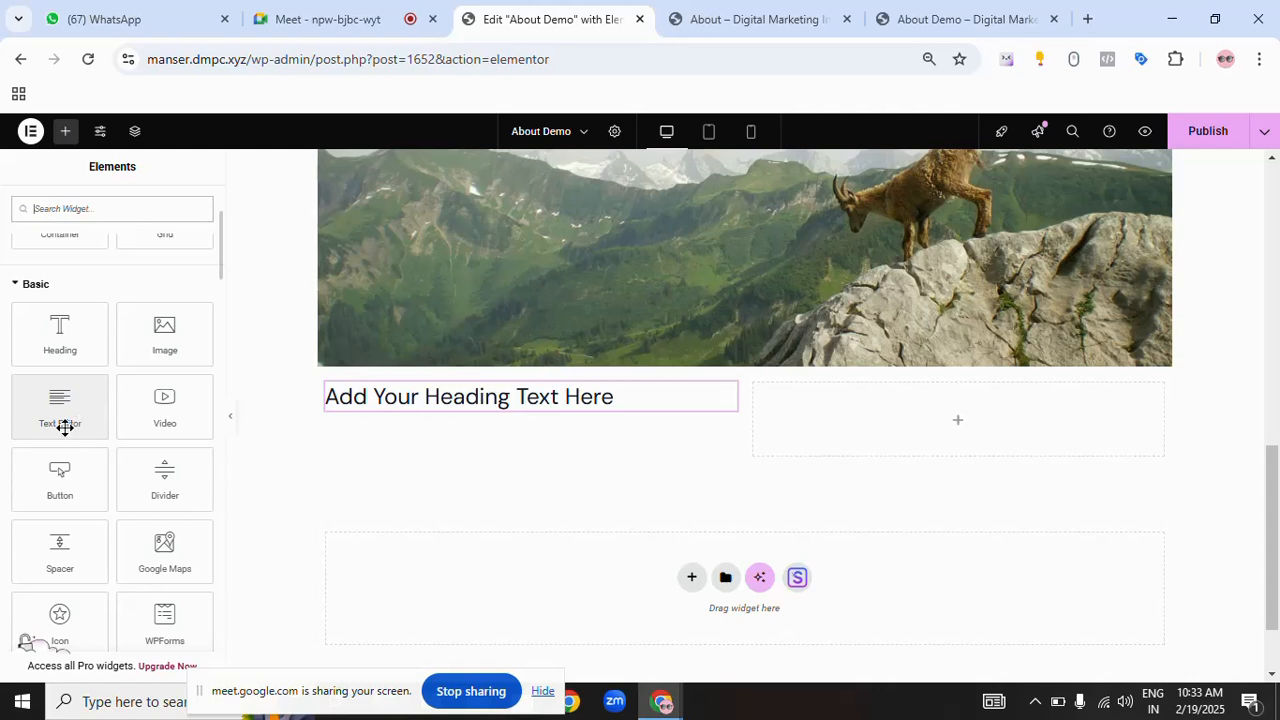
drag(64, 427, 462, 428)
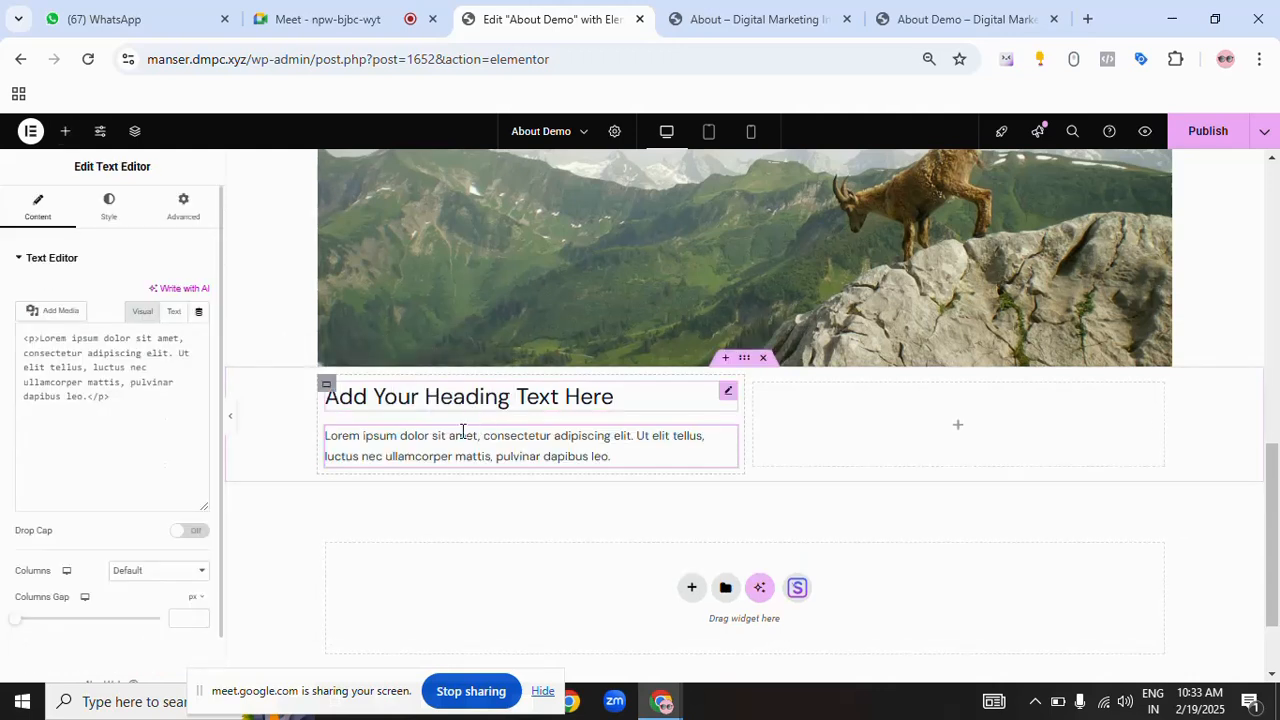
- Review the Our Mission text block on the reference About page against the widgets just added
click(717, 10)
drag(394, 266, 468, 345)
click(538, 383)
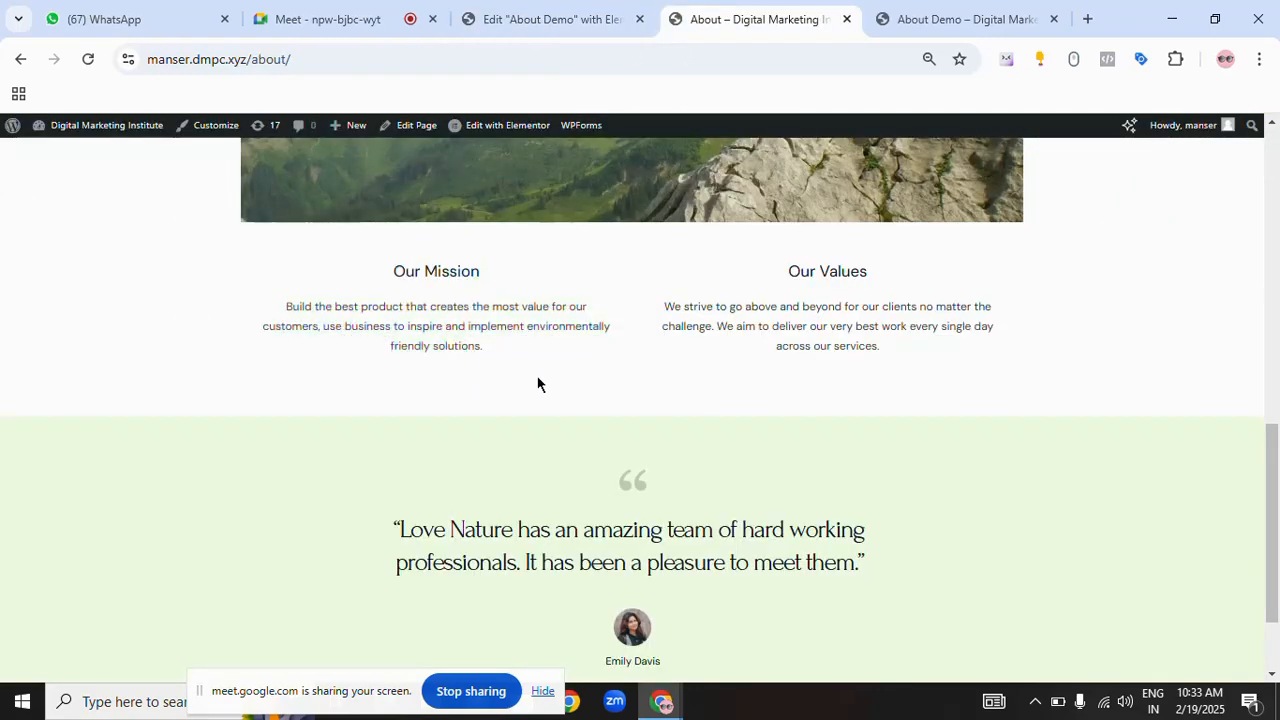
- Center-align the heading and the text editor paragraph in the first column of the About Demo page
click(551, 19)
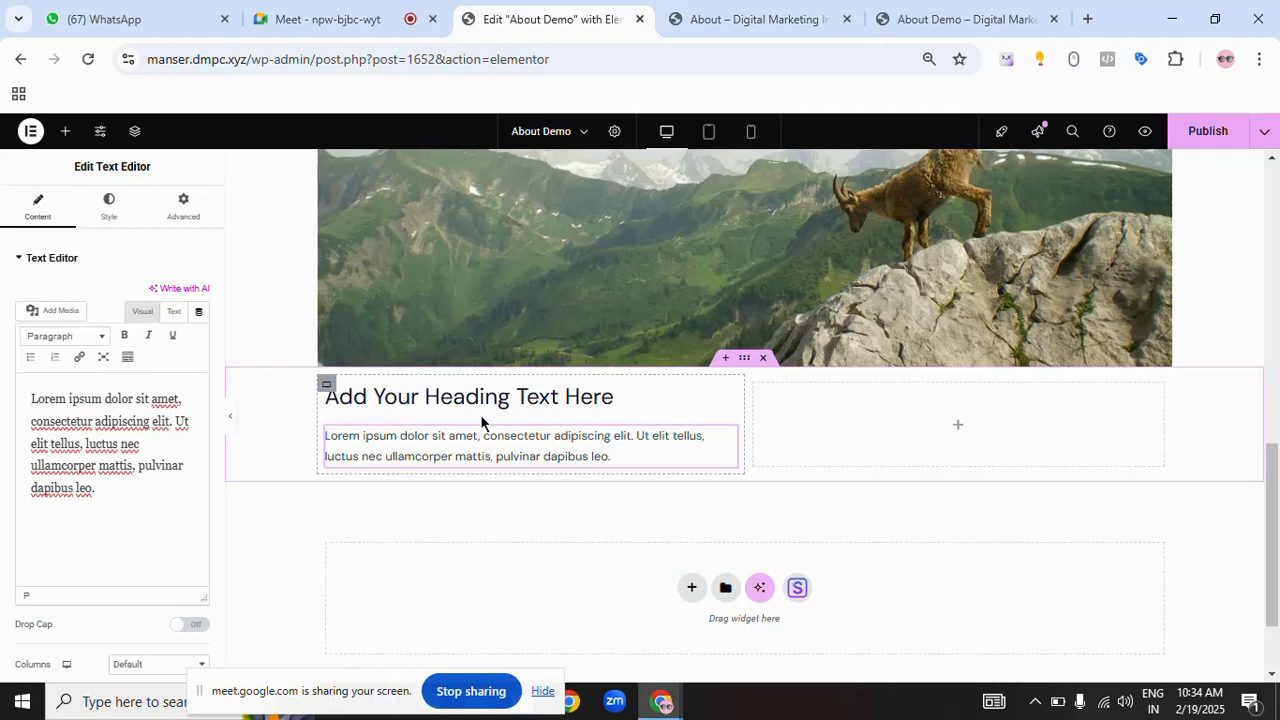
click(476, 400)
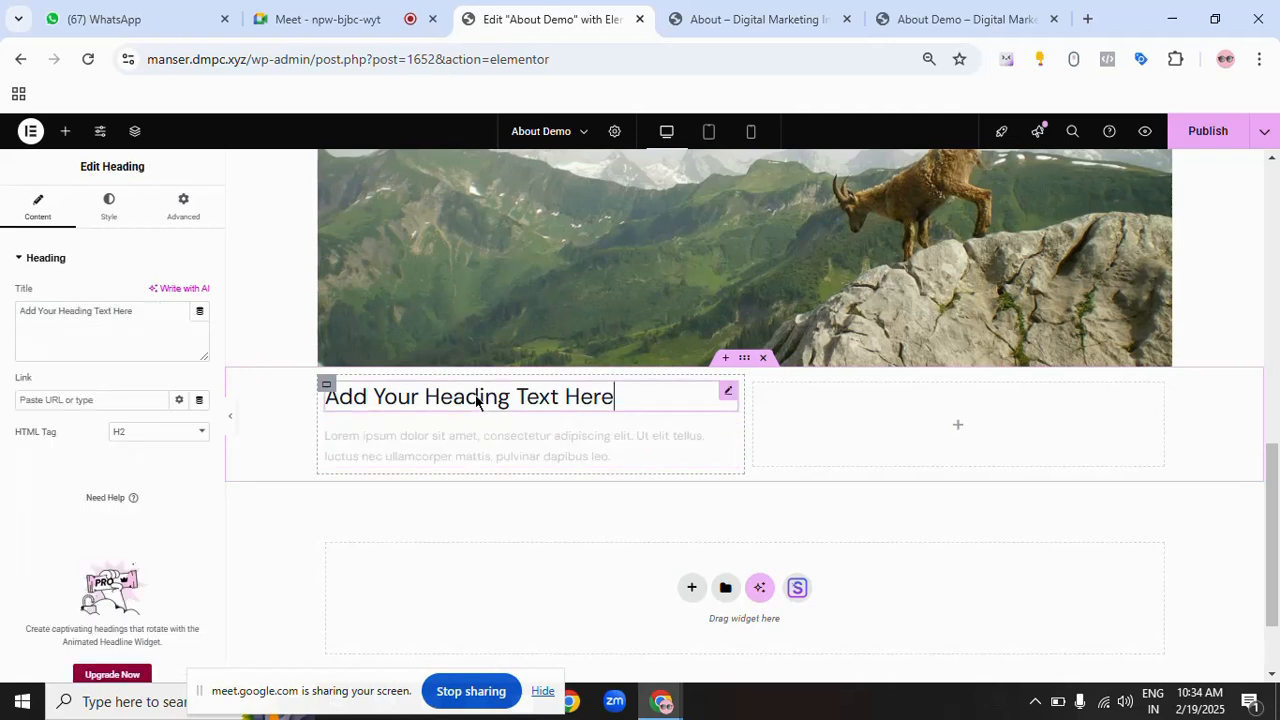
click(110, 218)
click(159, 293)
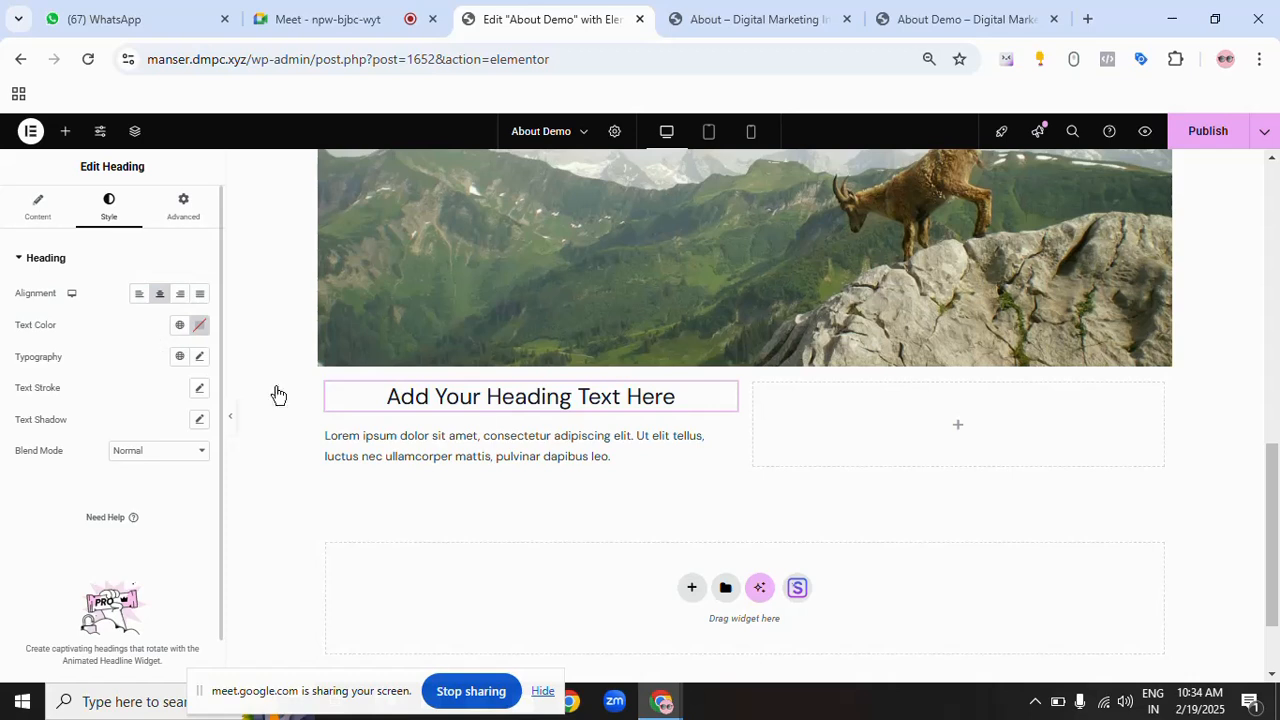
click(543, 468)
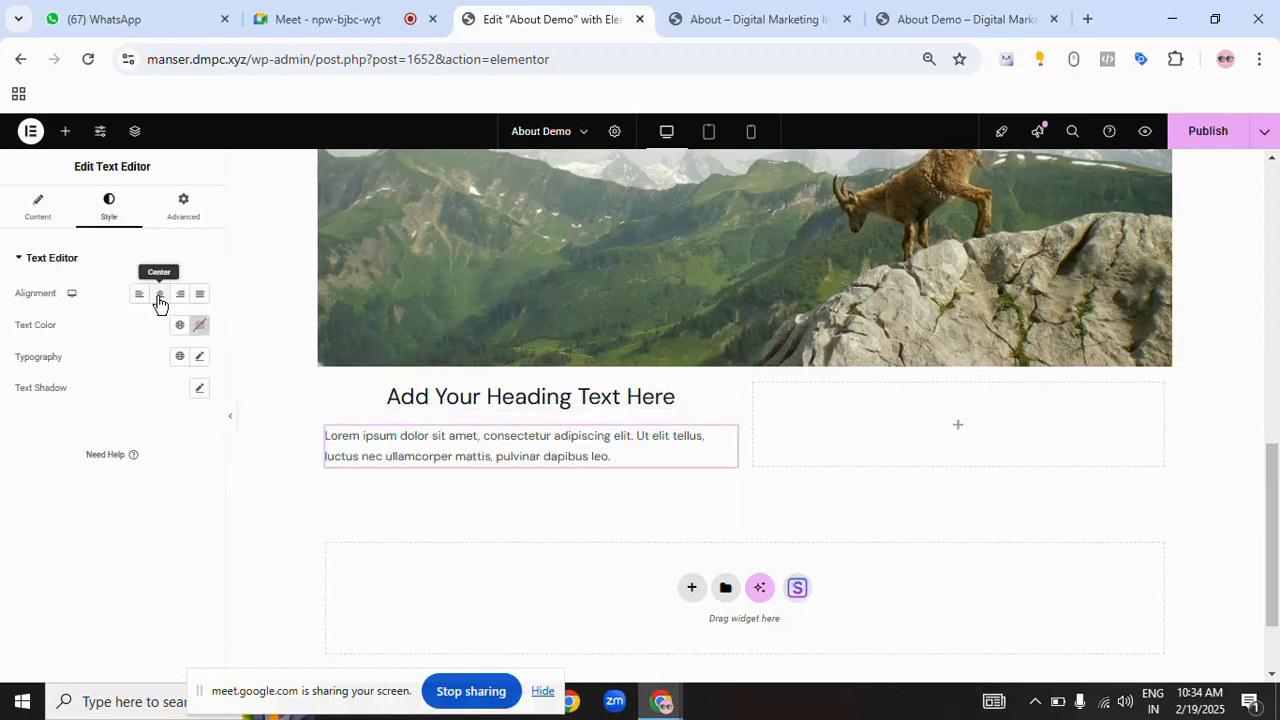
click(159, 293)
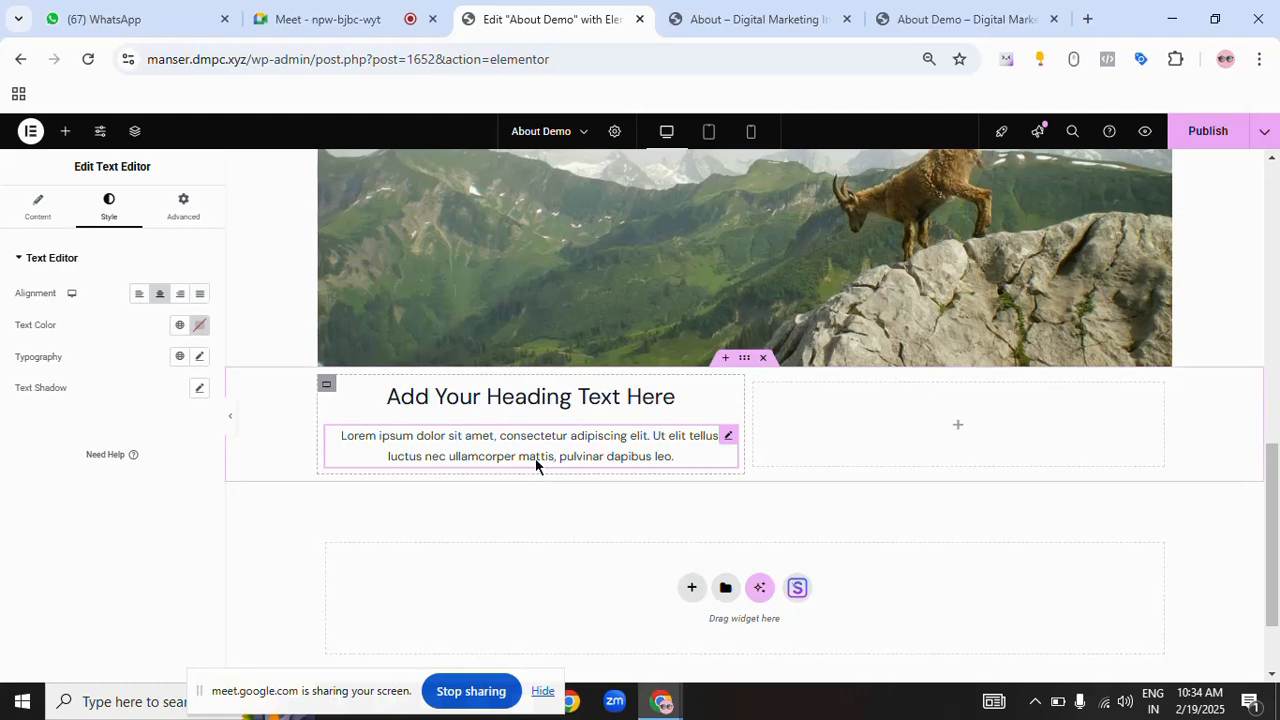
- Copy the "Our Mission" heading from the reference About page and use it as the first column's heading title
click(700, 19)
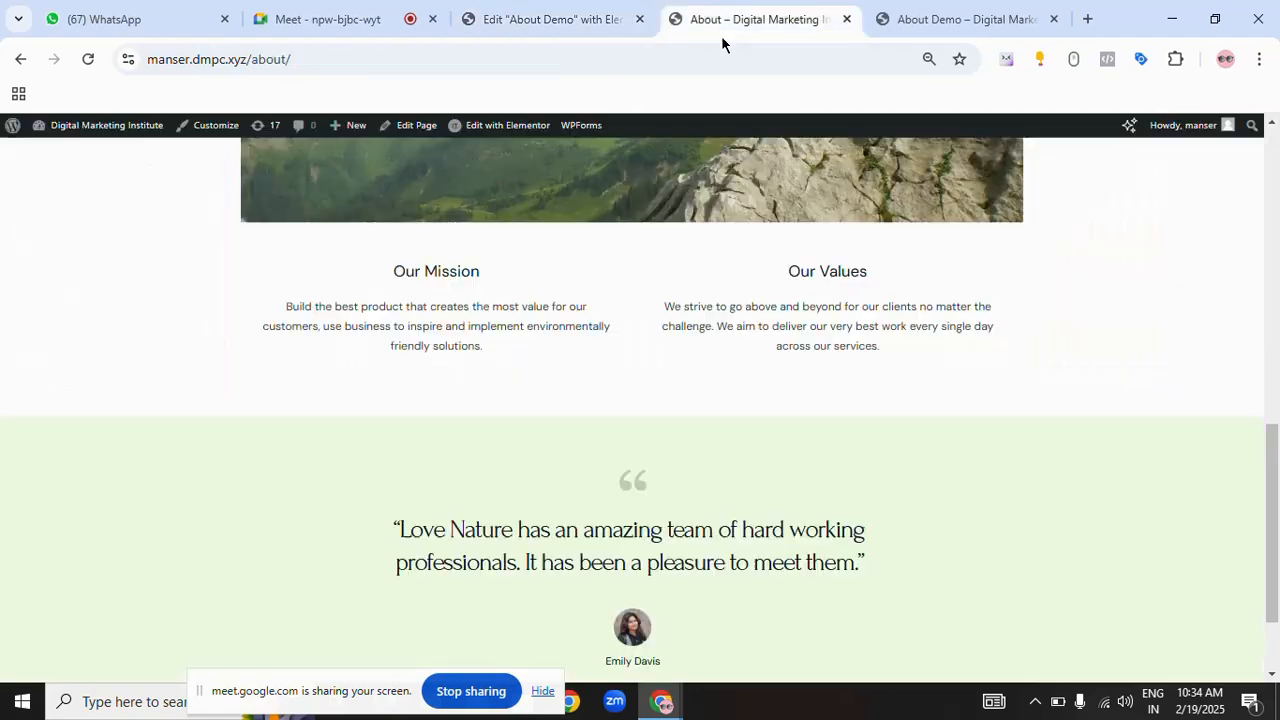
triple_click(416, 272)
key(ctrl+c)
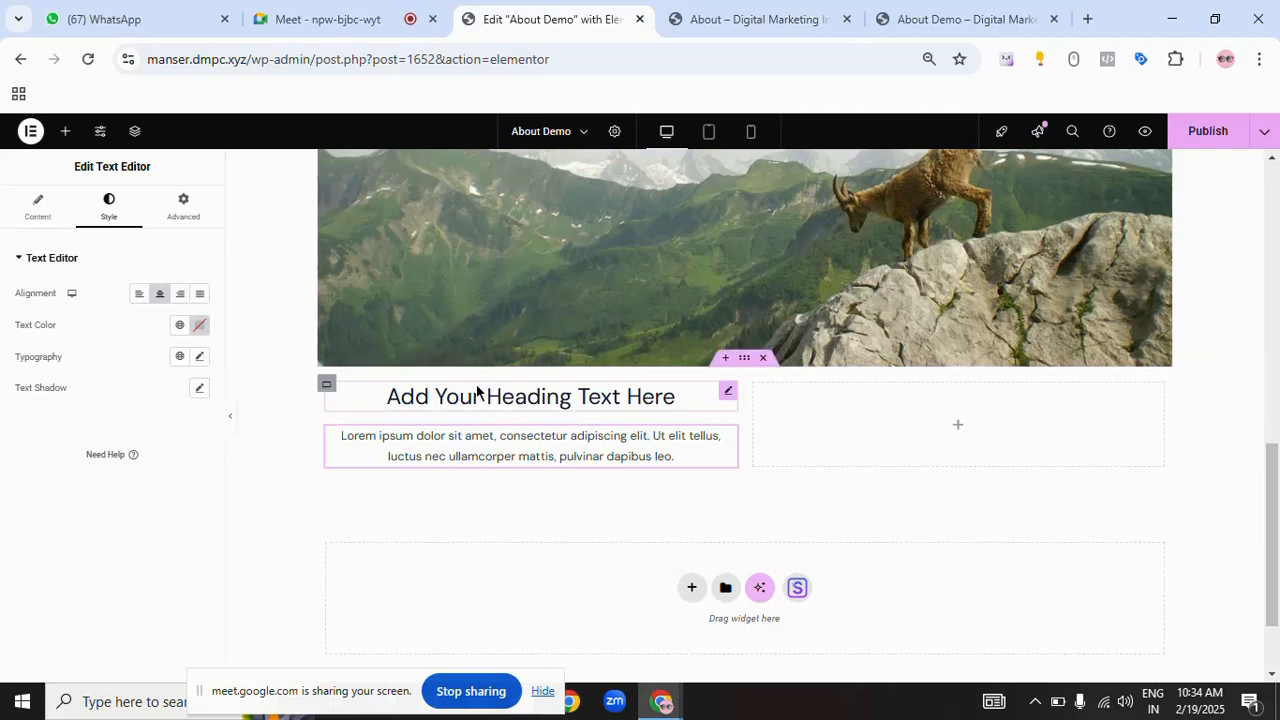
click(477, 398)
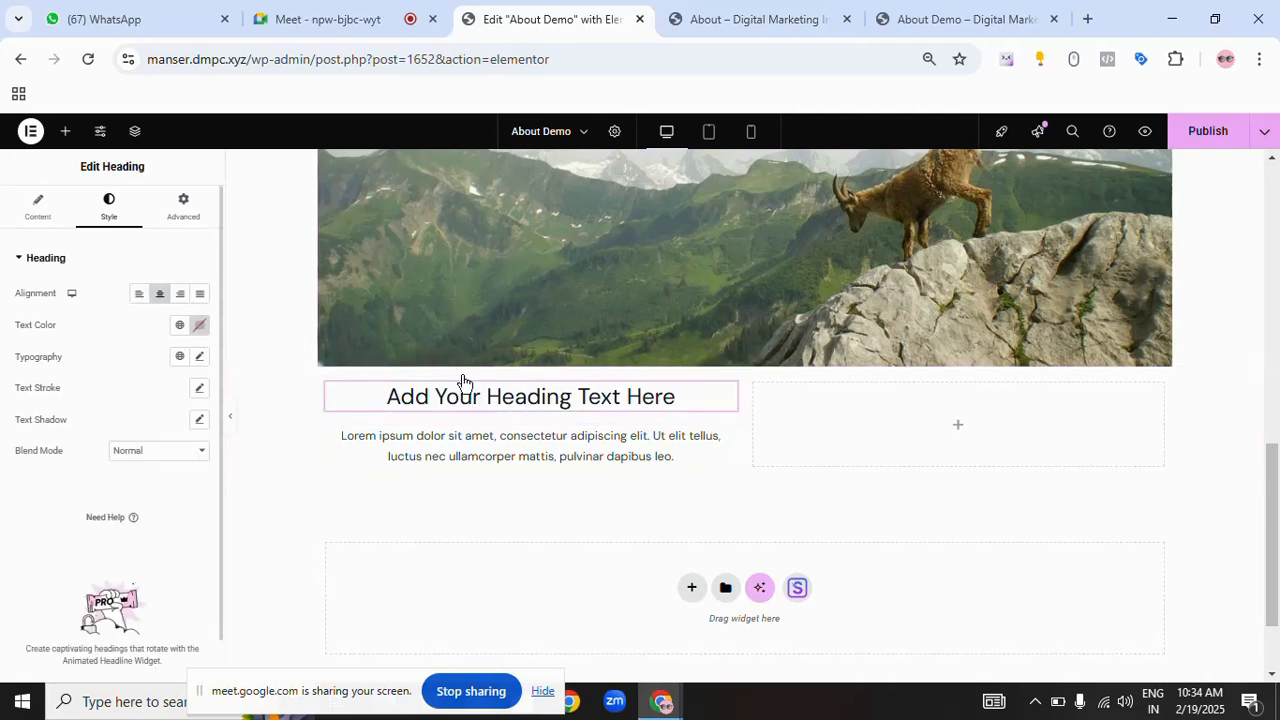
click(44, 218)
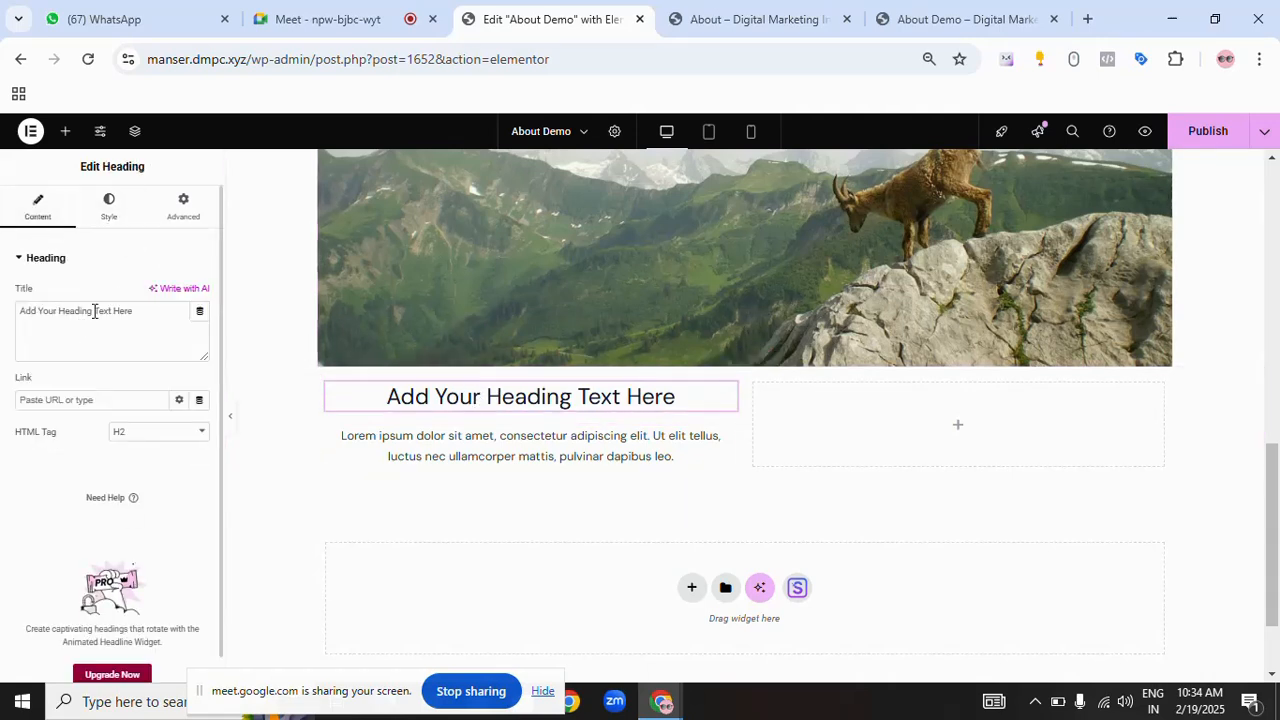
triple_click(94, 311)
key(ctrl+v)
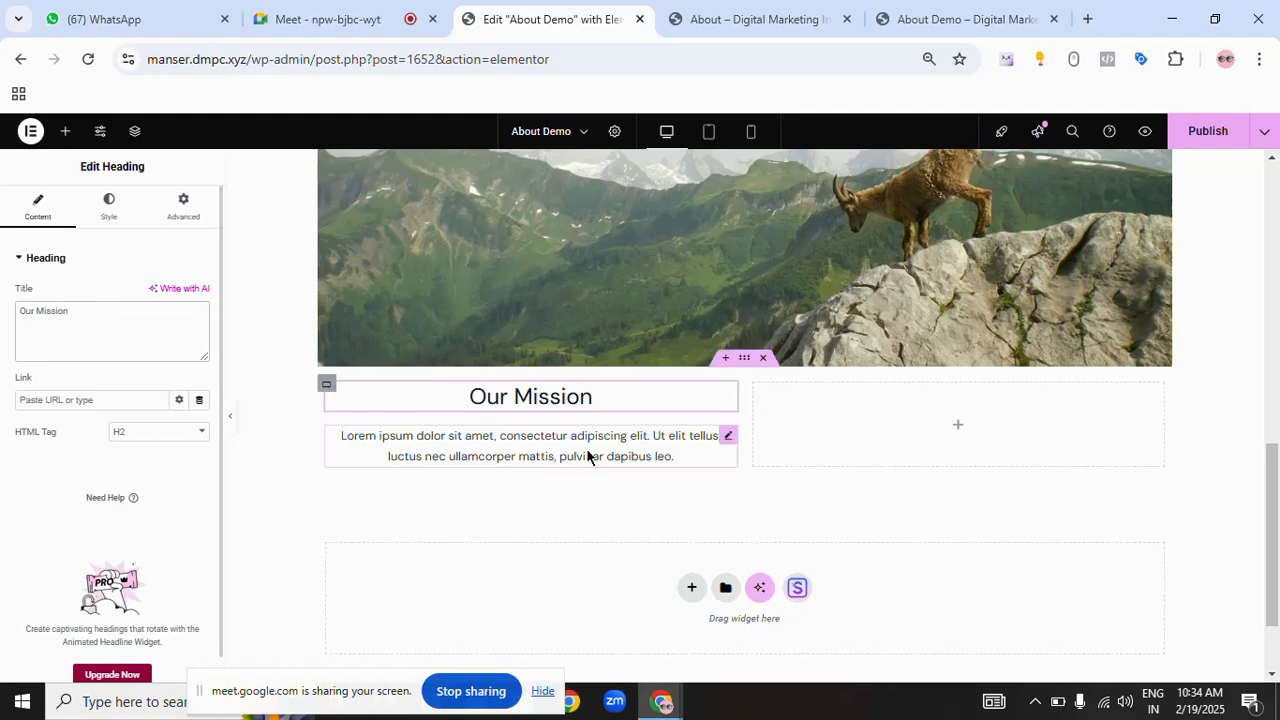
key(BackSpace)
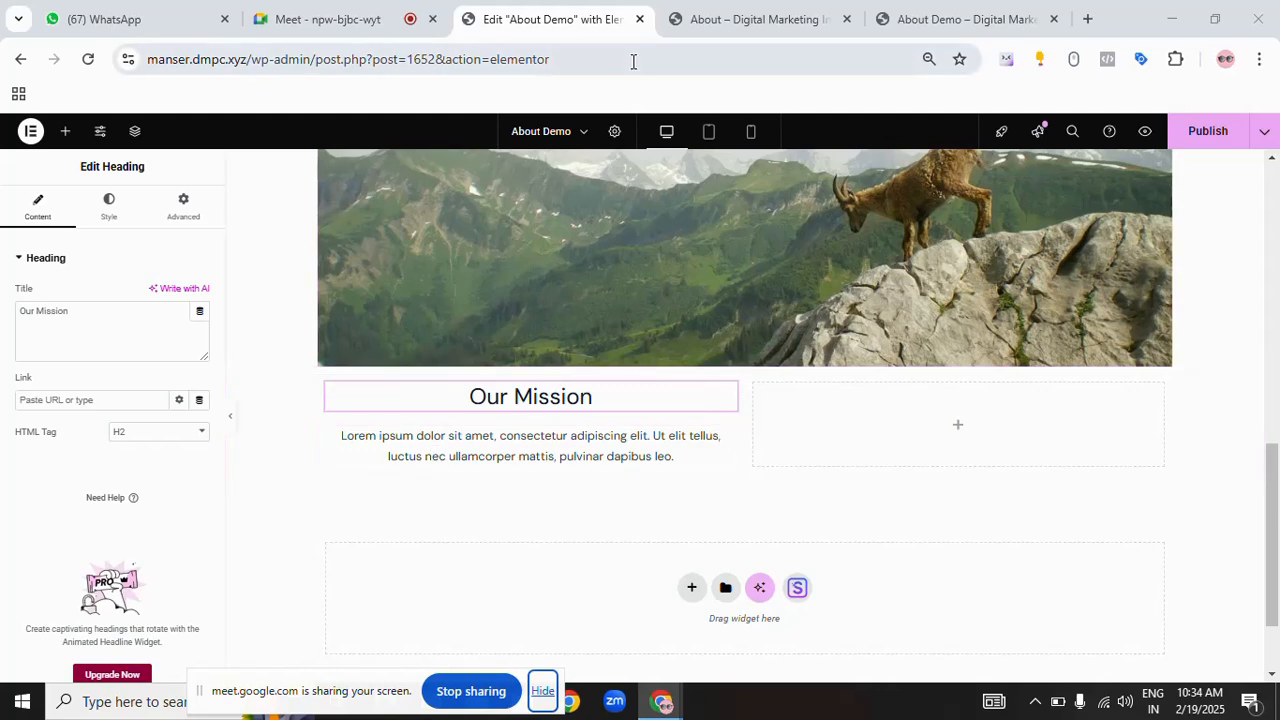
- Replace the placeholder paragraph under Our Mission with the mission text copied from the reference About page
click(770, 22)
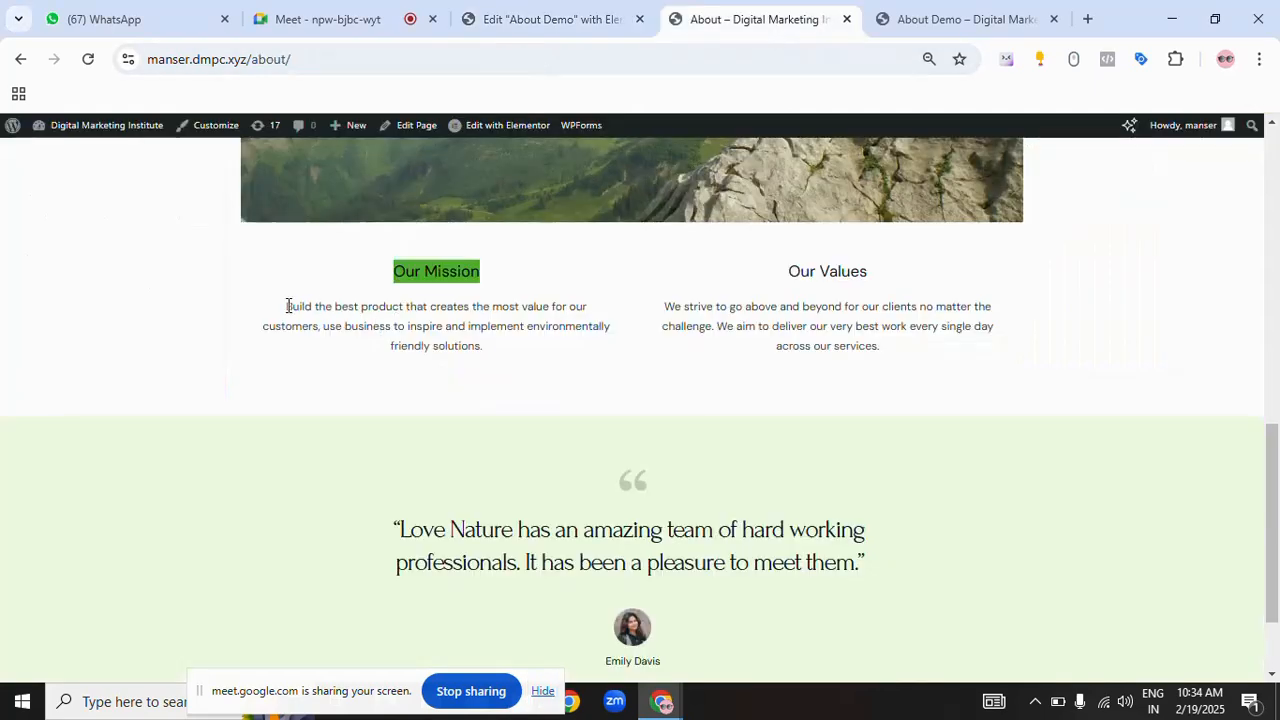
click(462, 348)
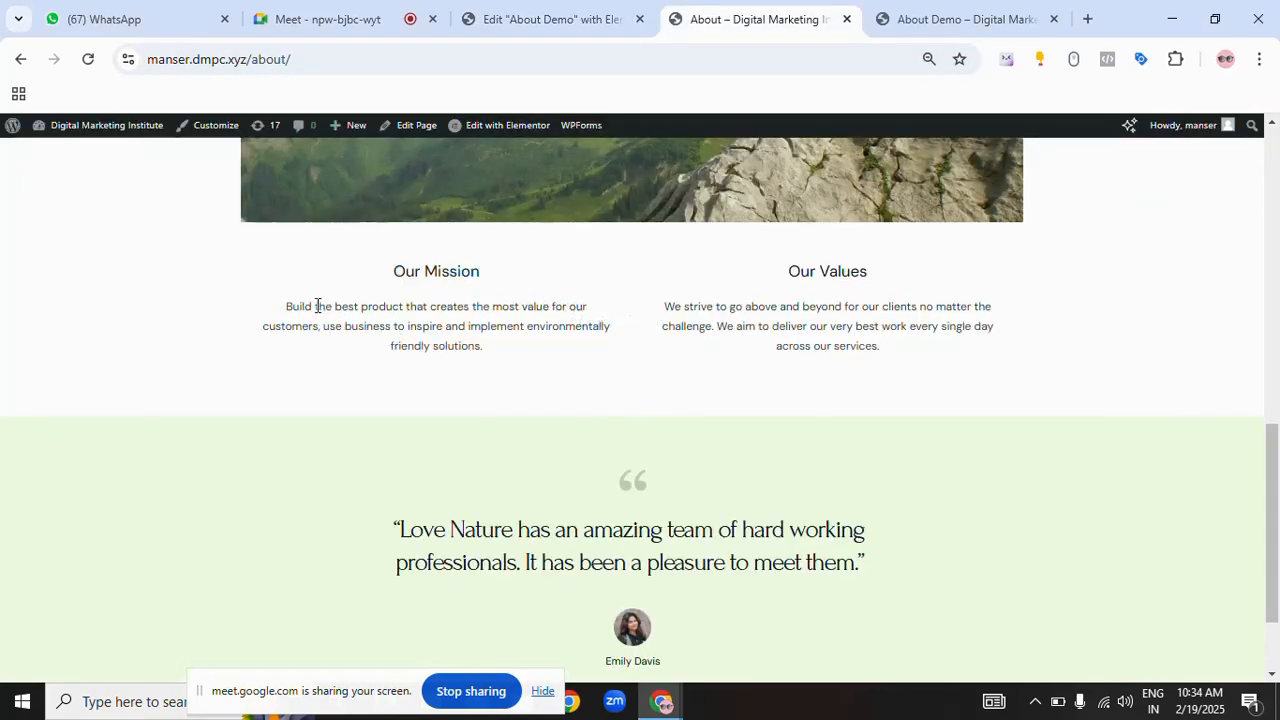
drag(280, 310, 492, 357)
key(ctrl+c)
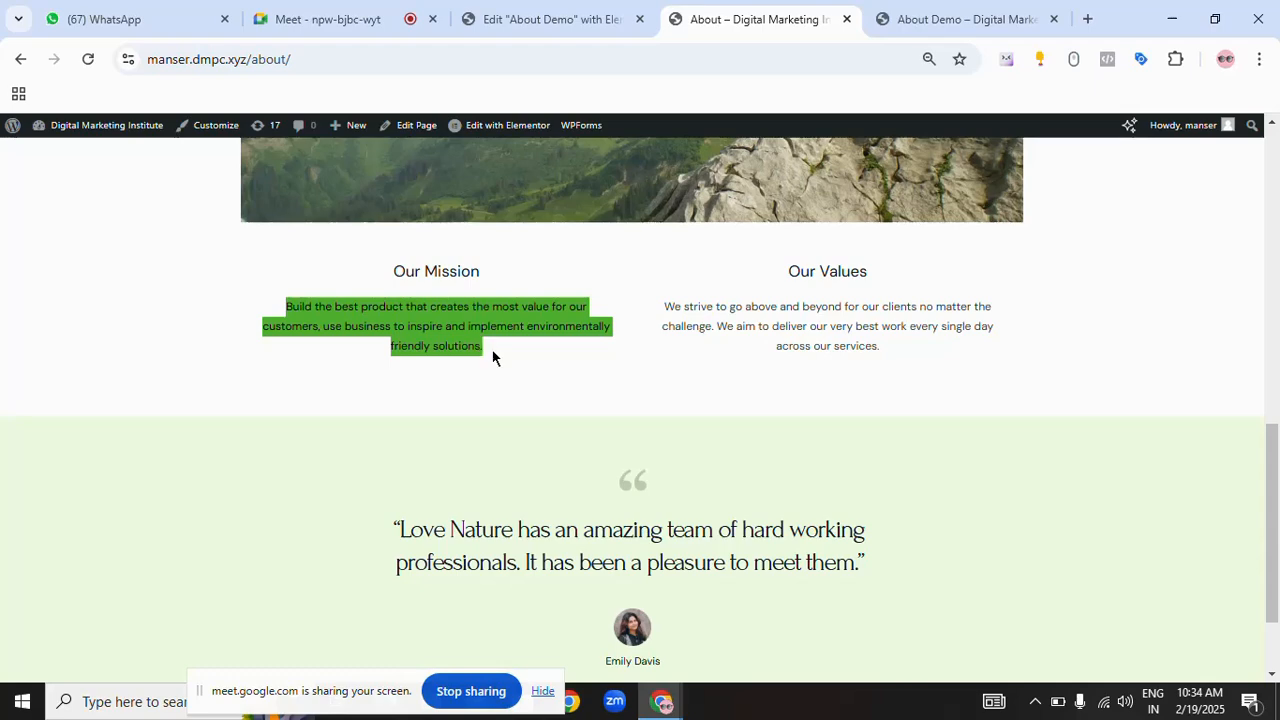
click(511, 20)
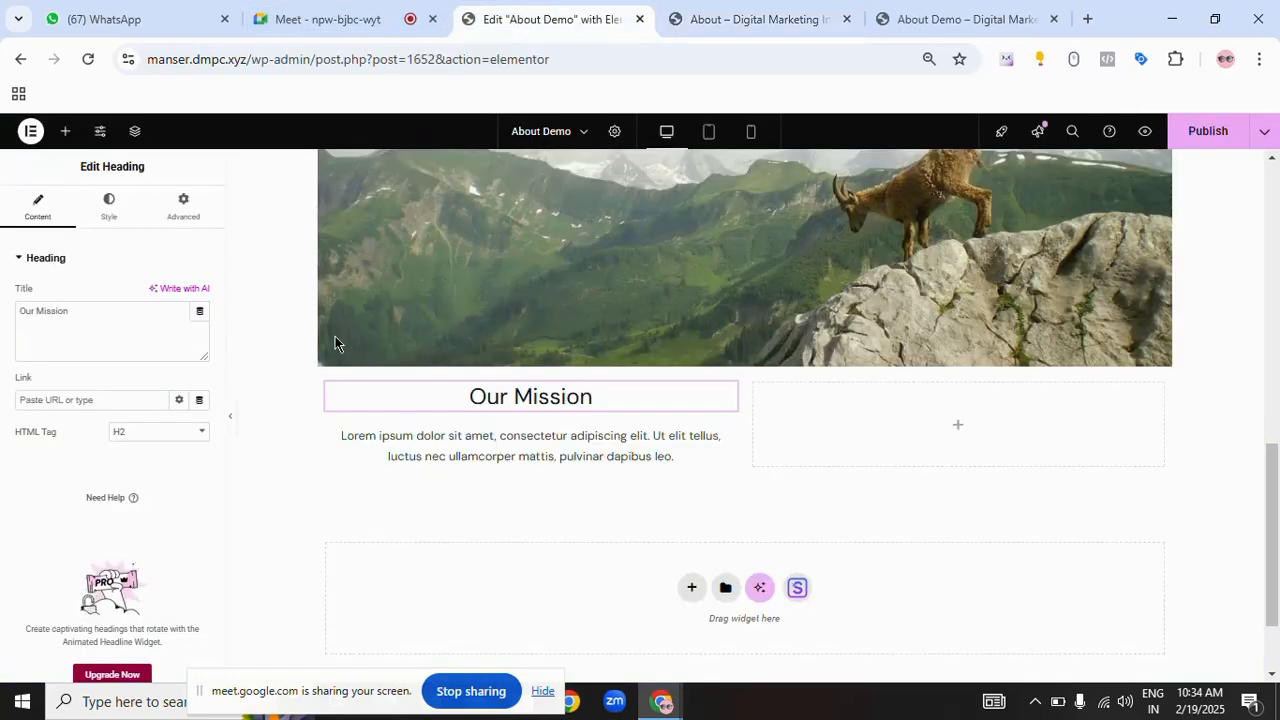
click(337, 446)
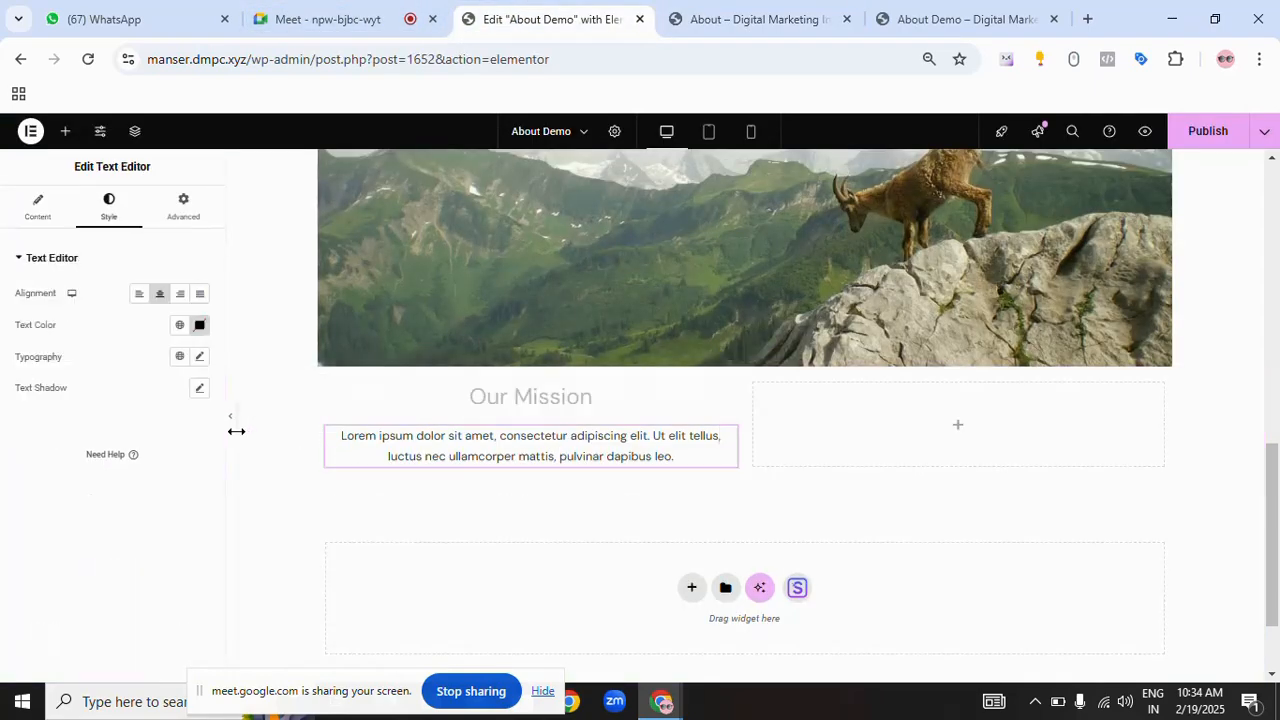
click(26, 218)
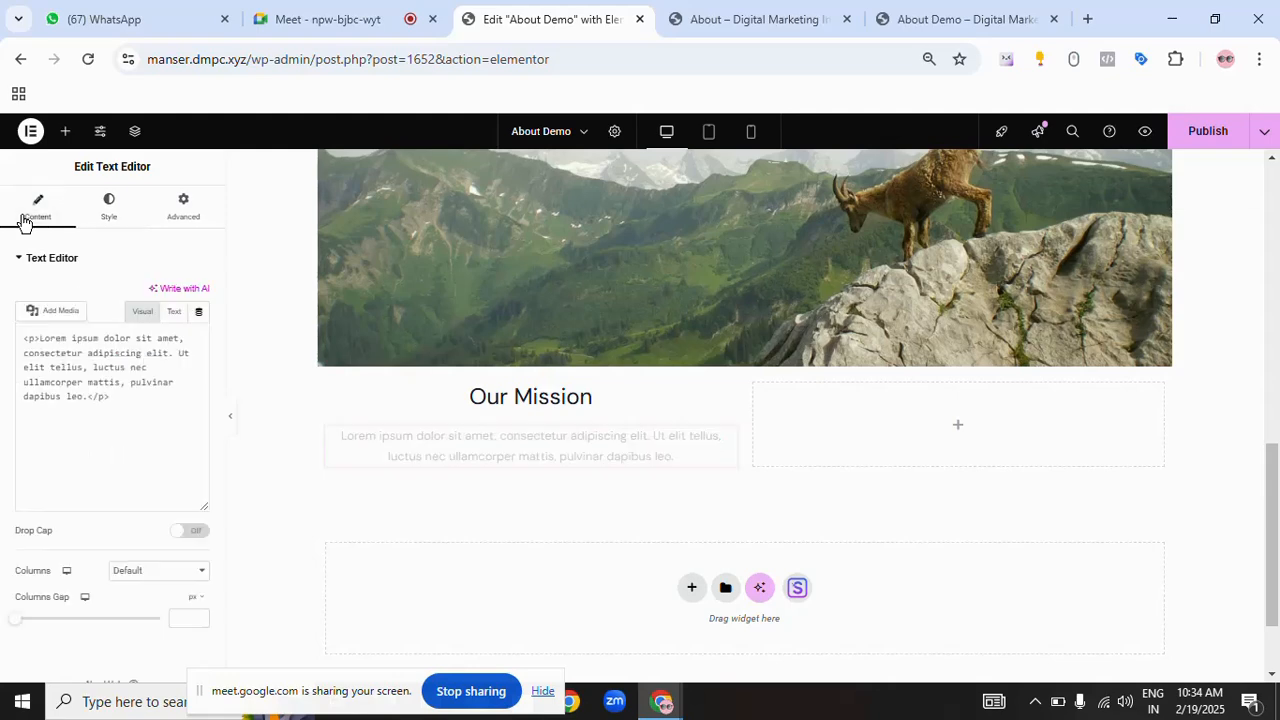
key(ctrl+a)
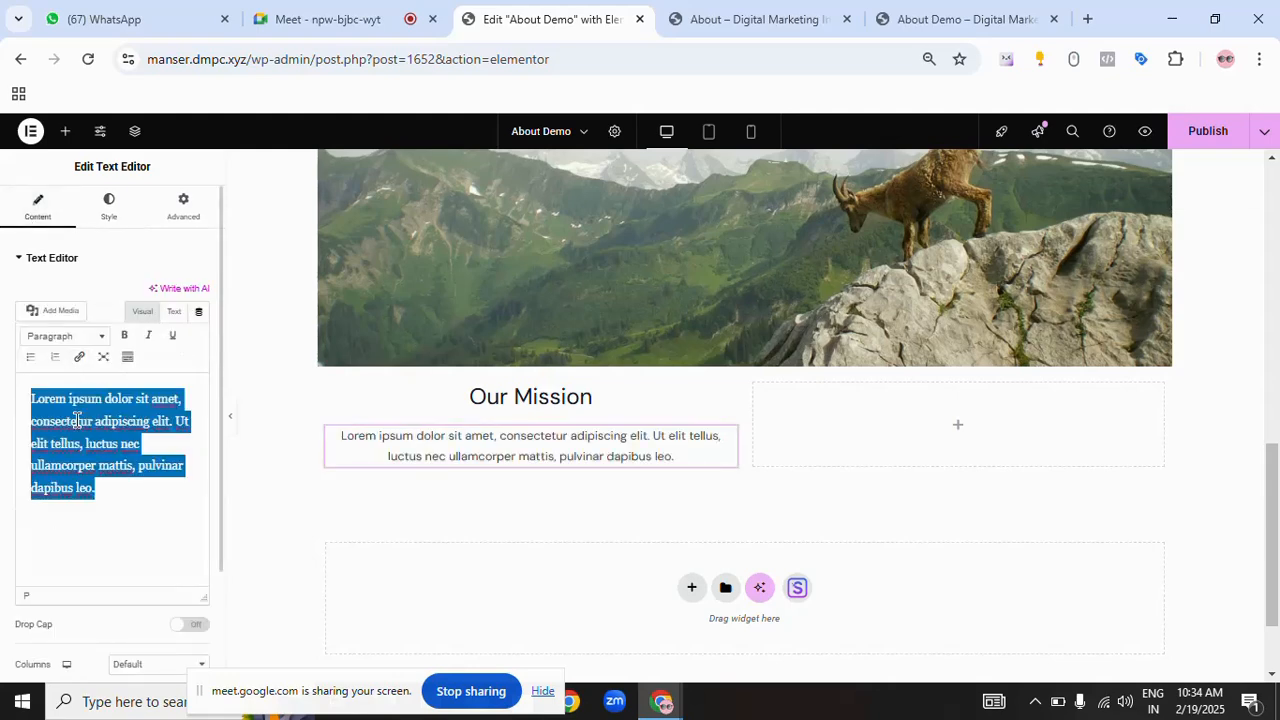
key(ctrl+v)
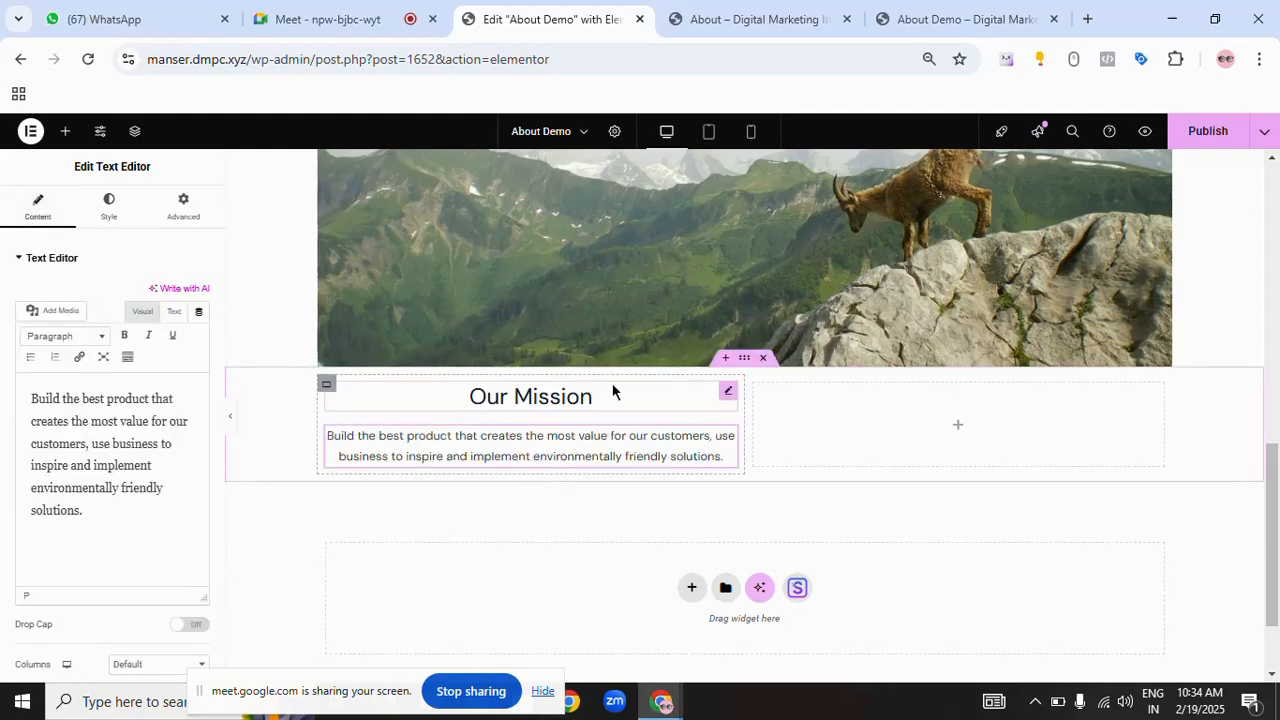
- Narrow the first column so the mission paragraph wraps onto three lines like on the reference About page, checking the layout in preview
click(737, 20)
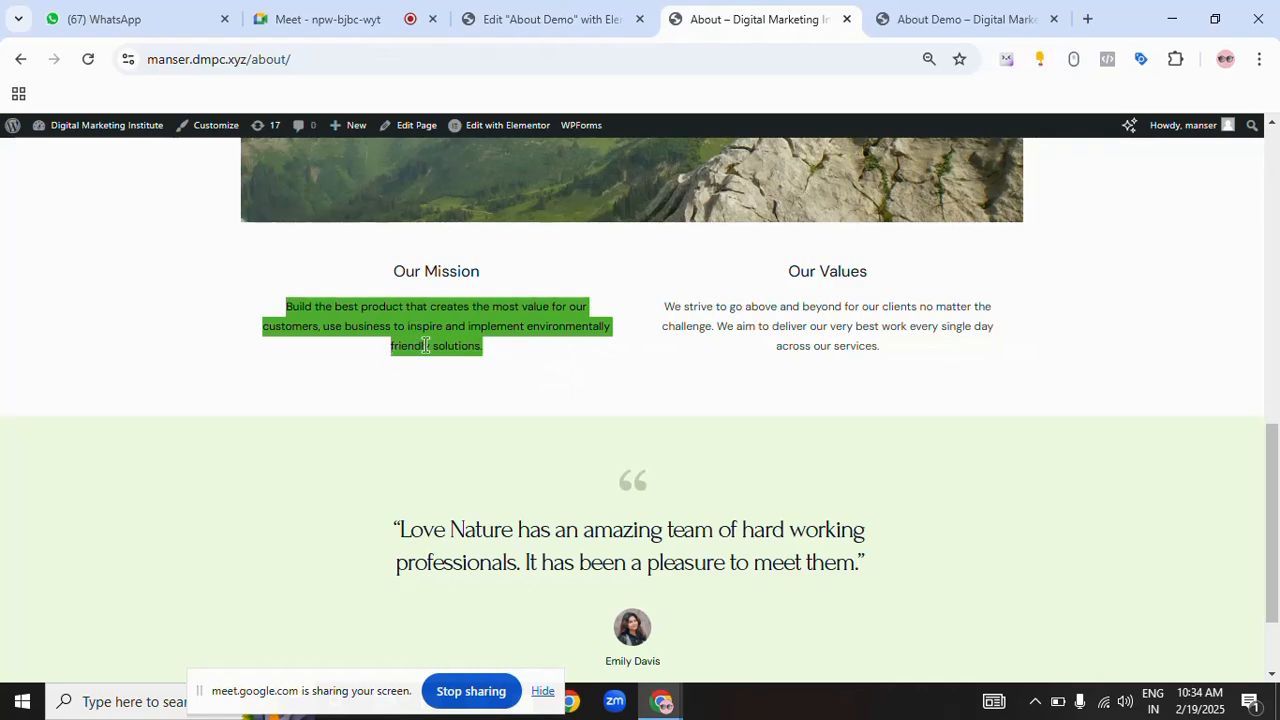
click(548, 19)
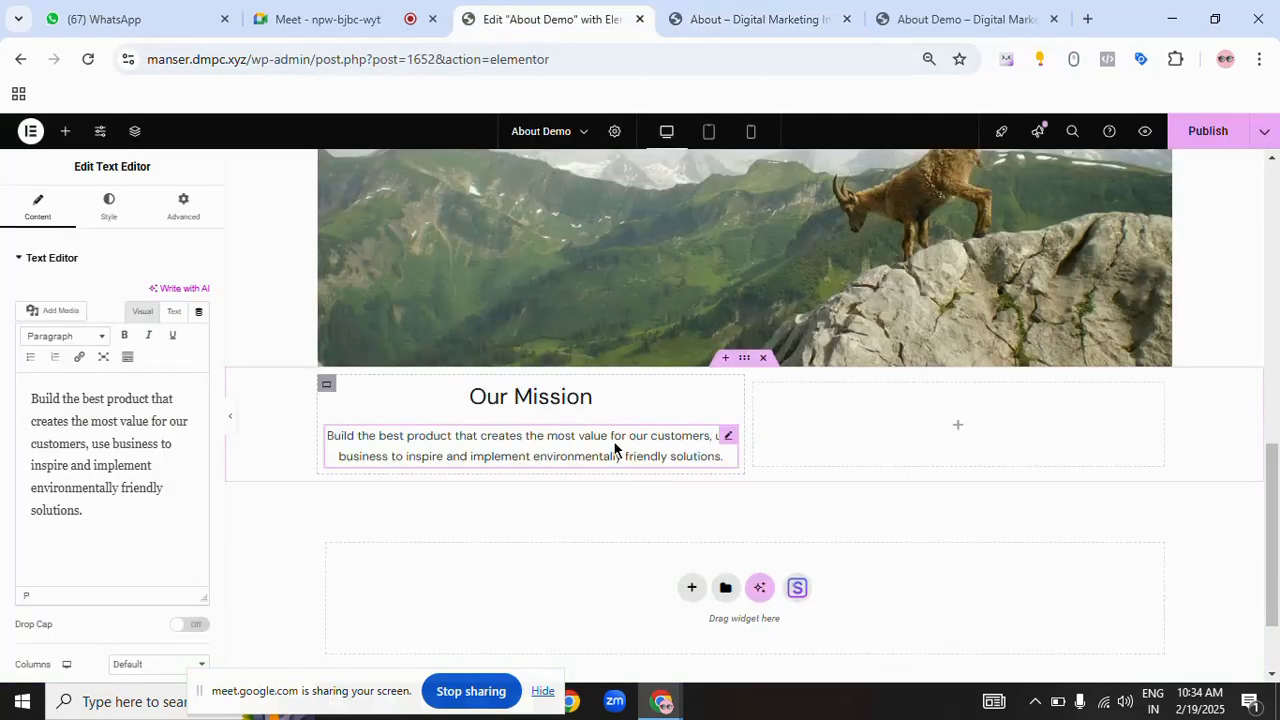
drag(740, 450, 651, 467)
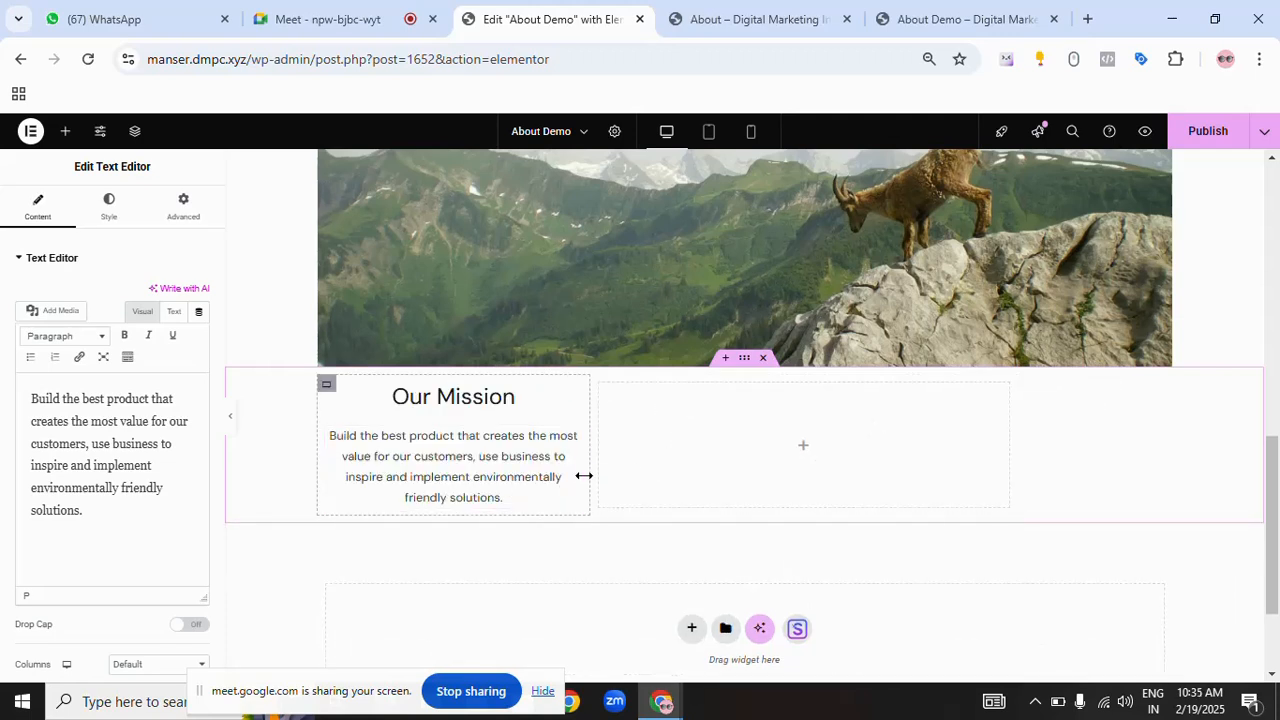
drag(591, 470, 640, 456)
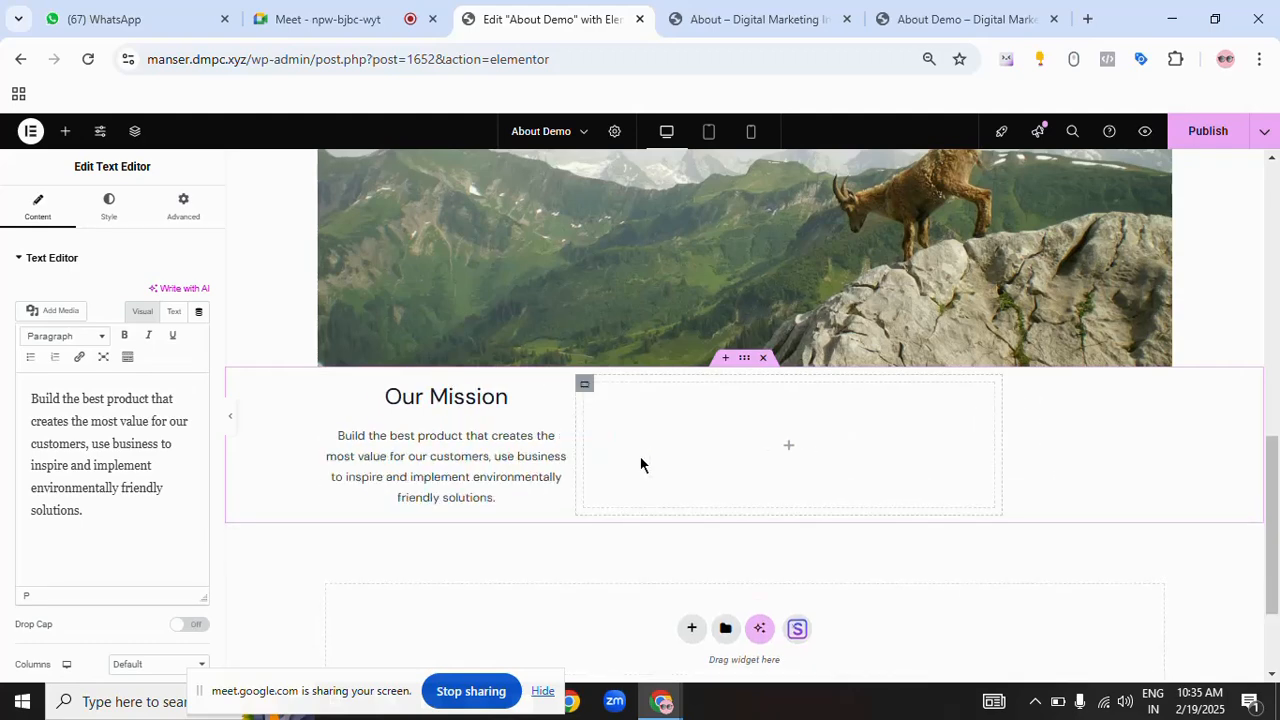
click(232, 428)
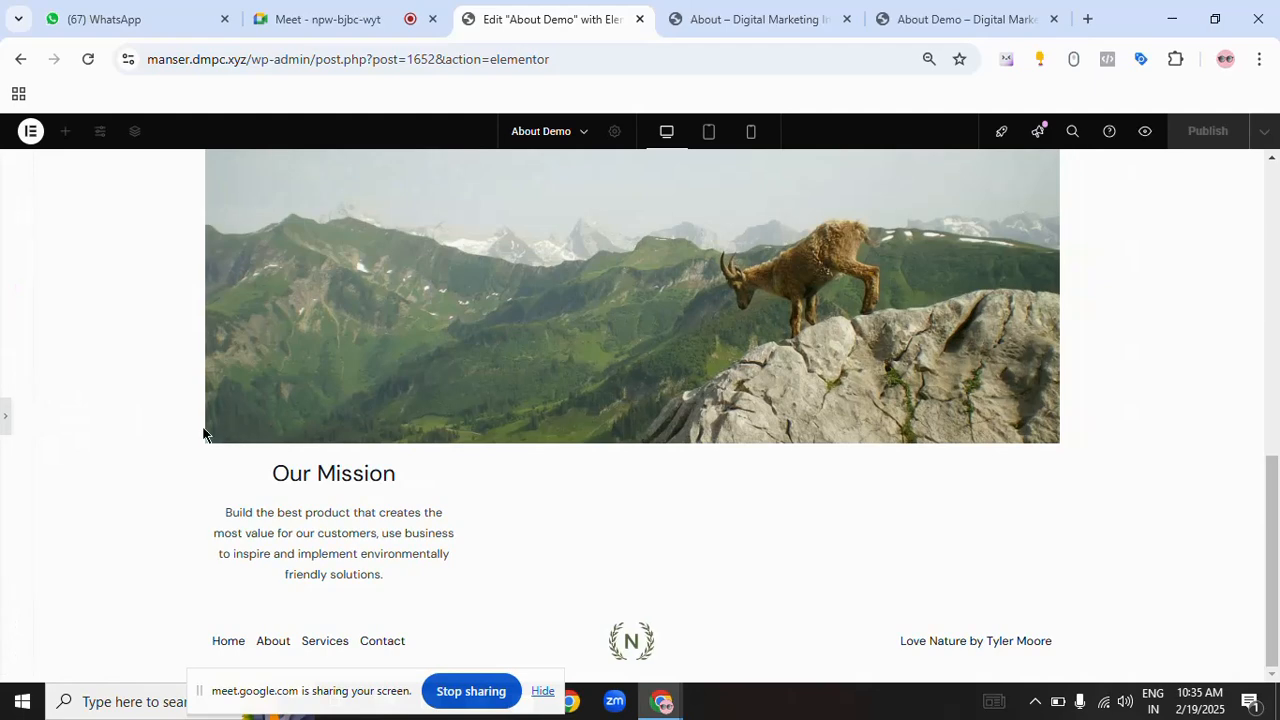
click(4, 440)
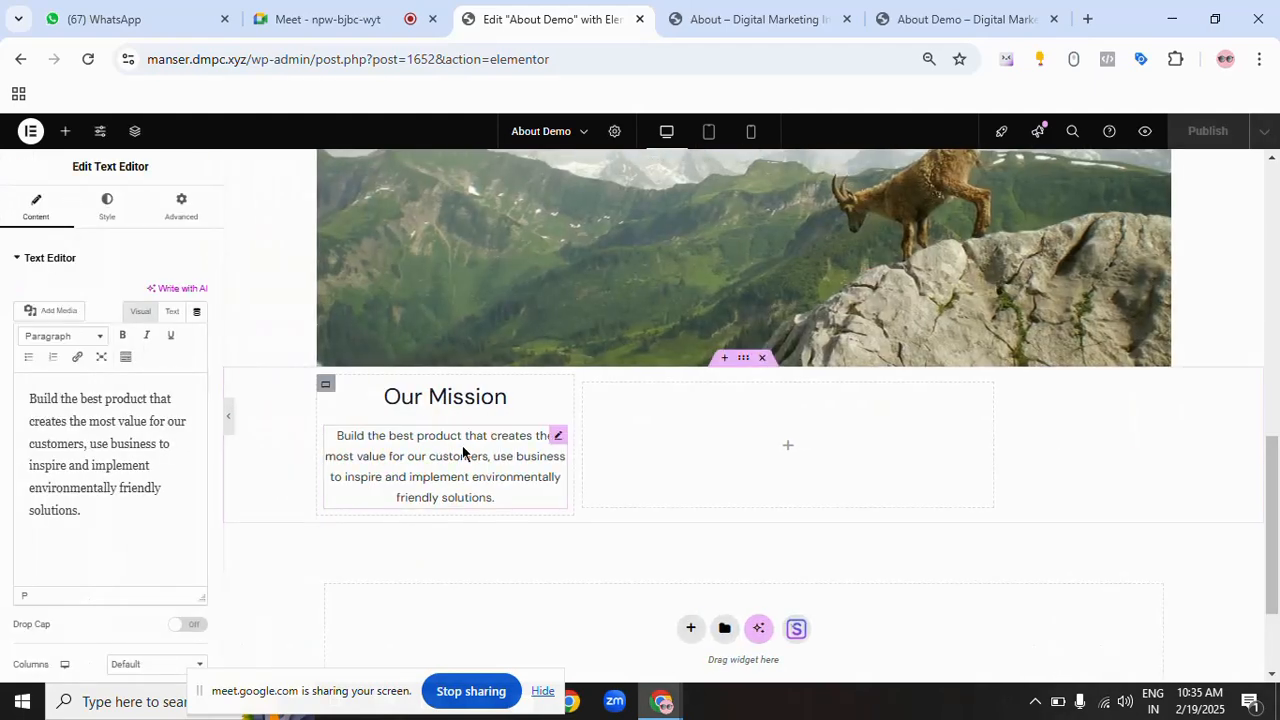
drag(577, 456, 683, 454)
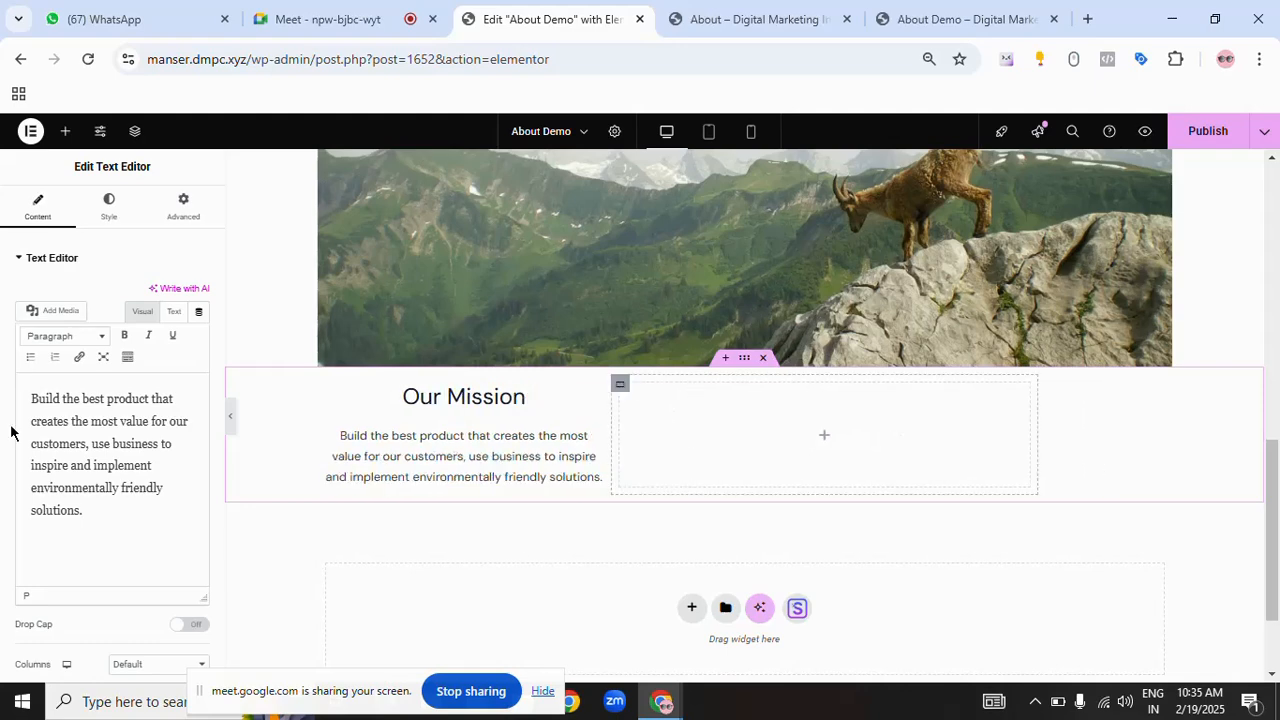
click(232, 418)
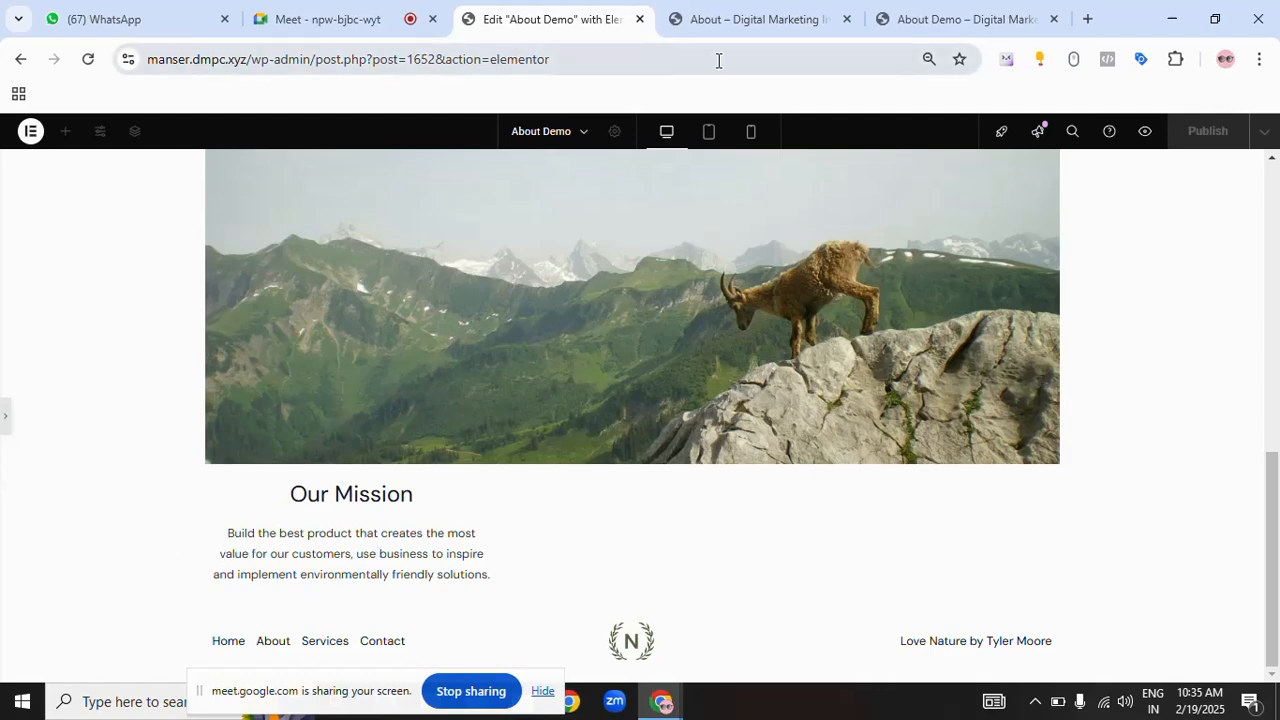
click(760, 22)
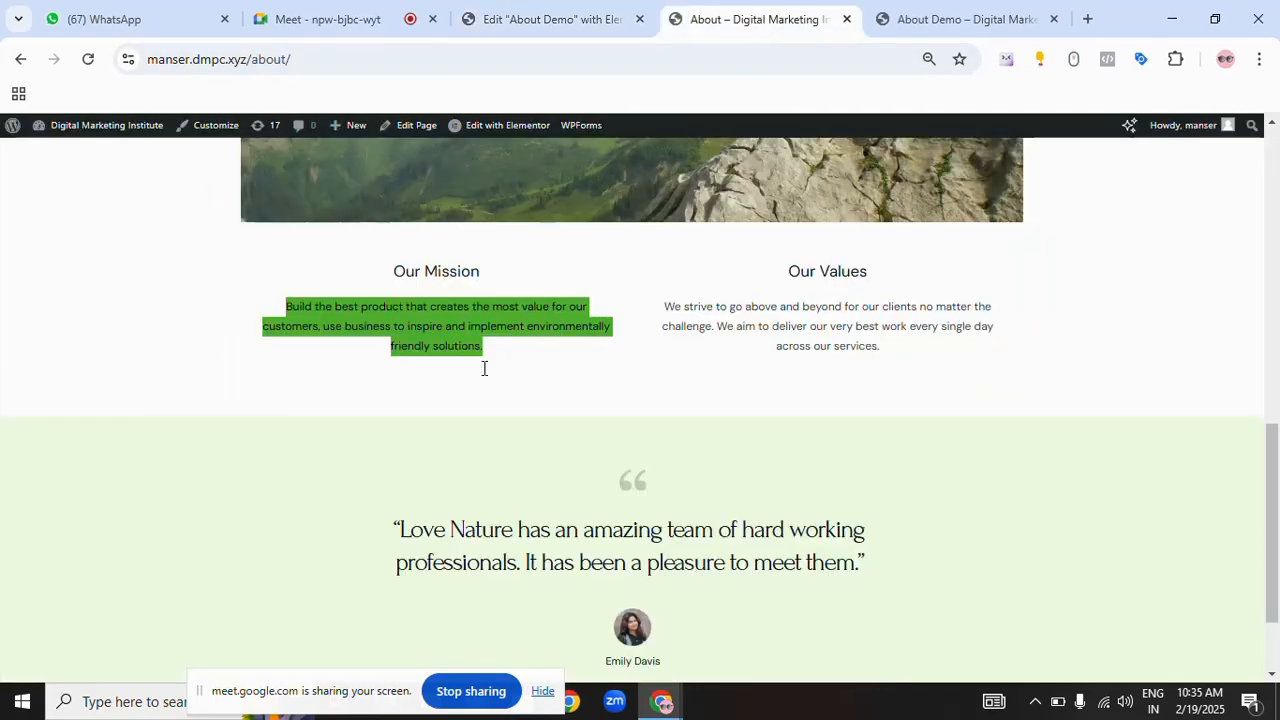
click(583, 18)
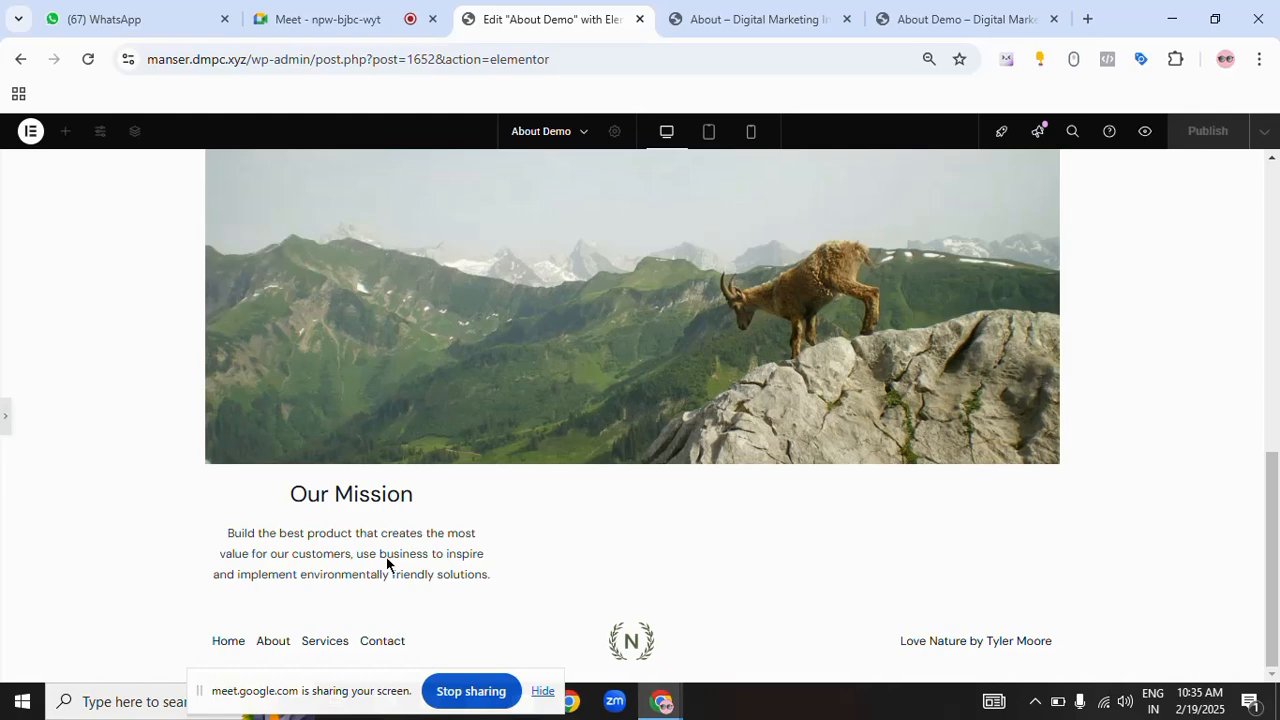
click(6, 425)
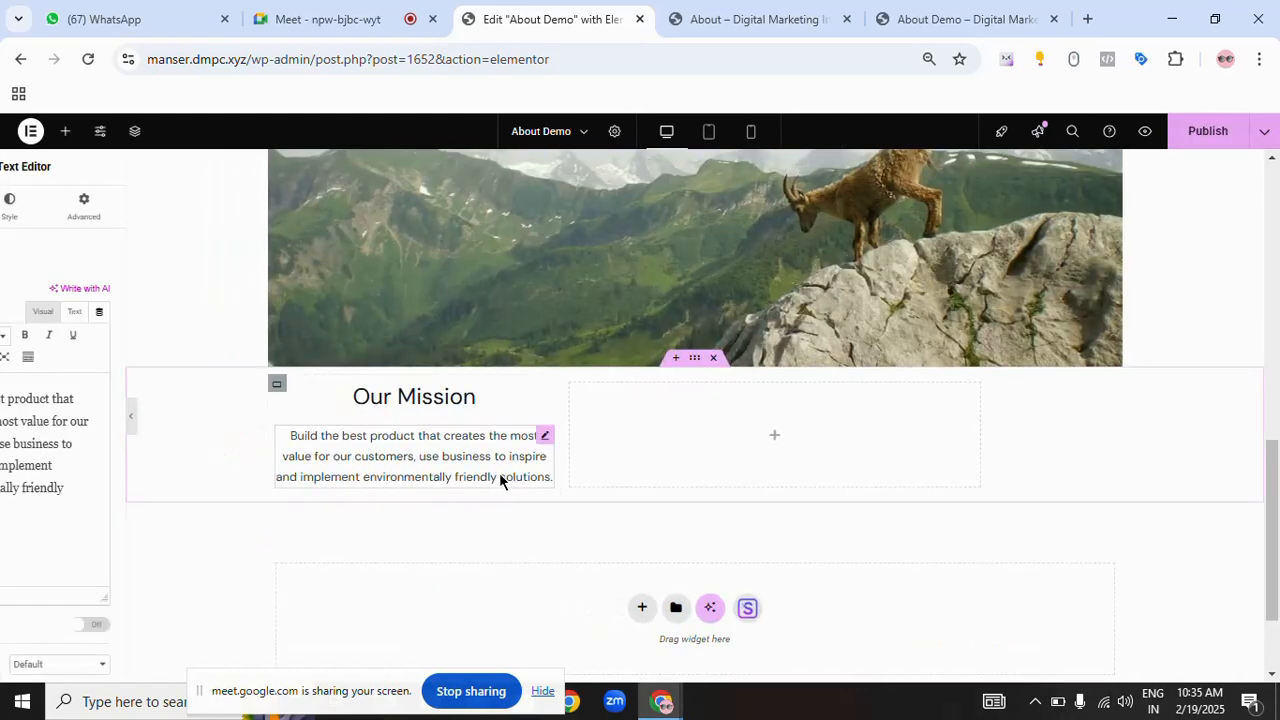
drag(604, 409, 738, 416)
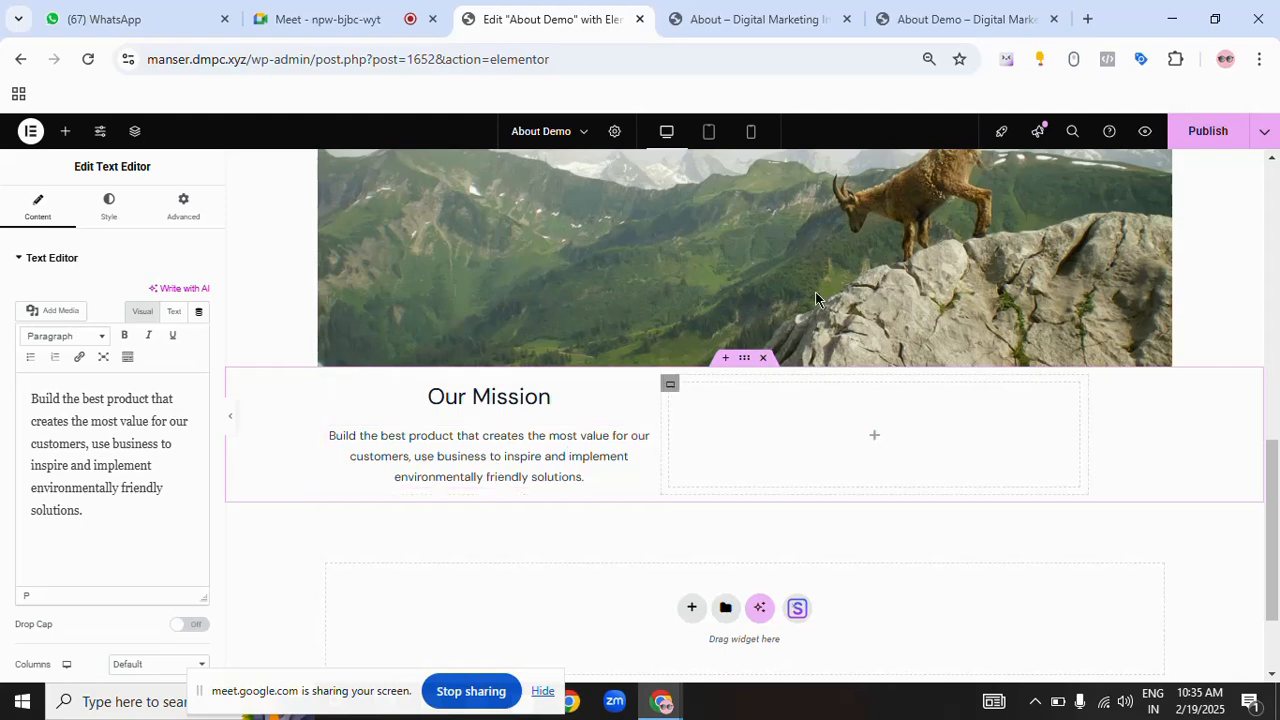
- Compare the Our Mission and Our Values columns on the reference About page with the resized columns in the editor
click(784, 36)
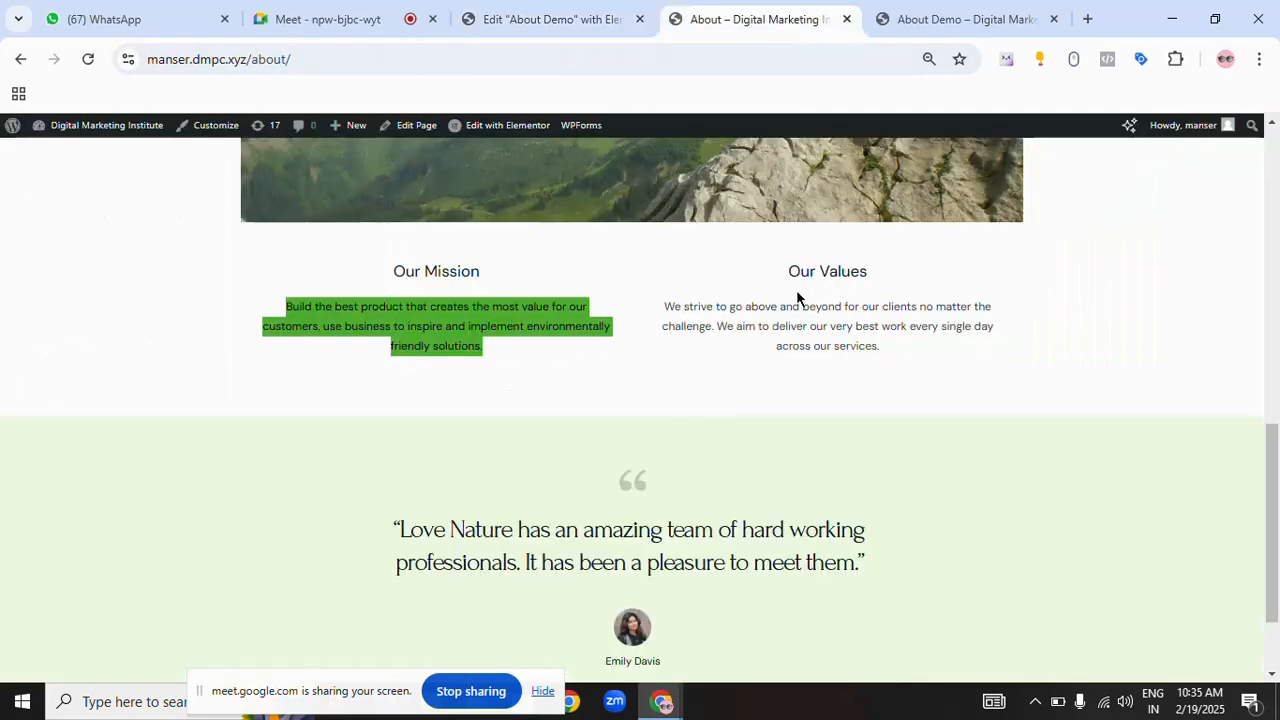
click(524, 13)
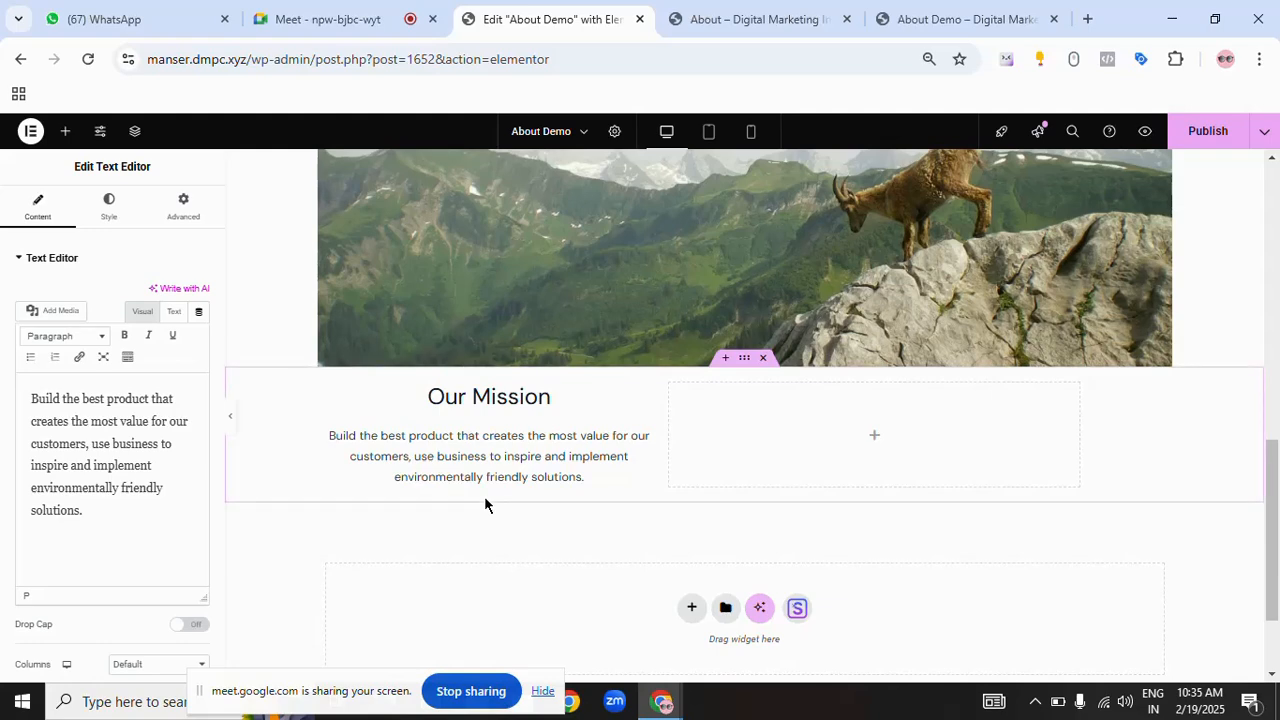
click(694, 22)
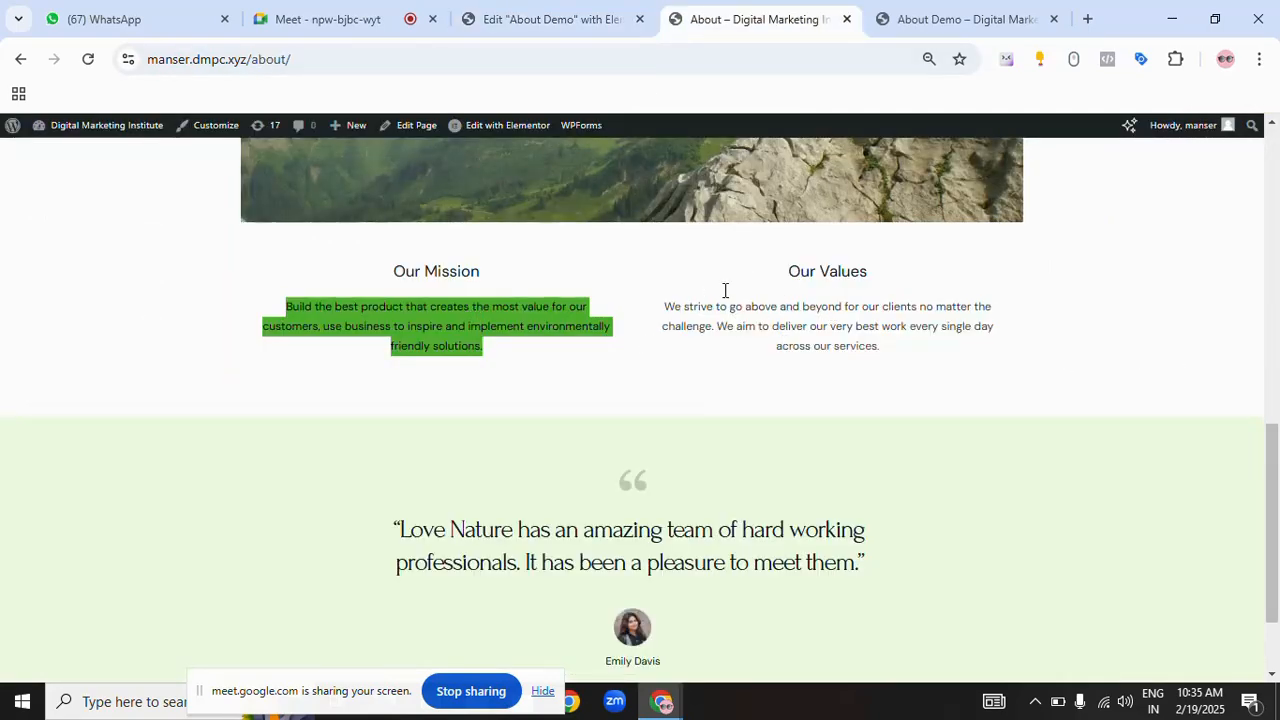
click(583, 20)
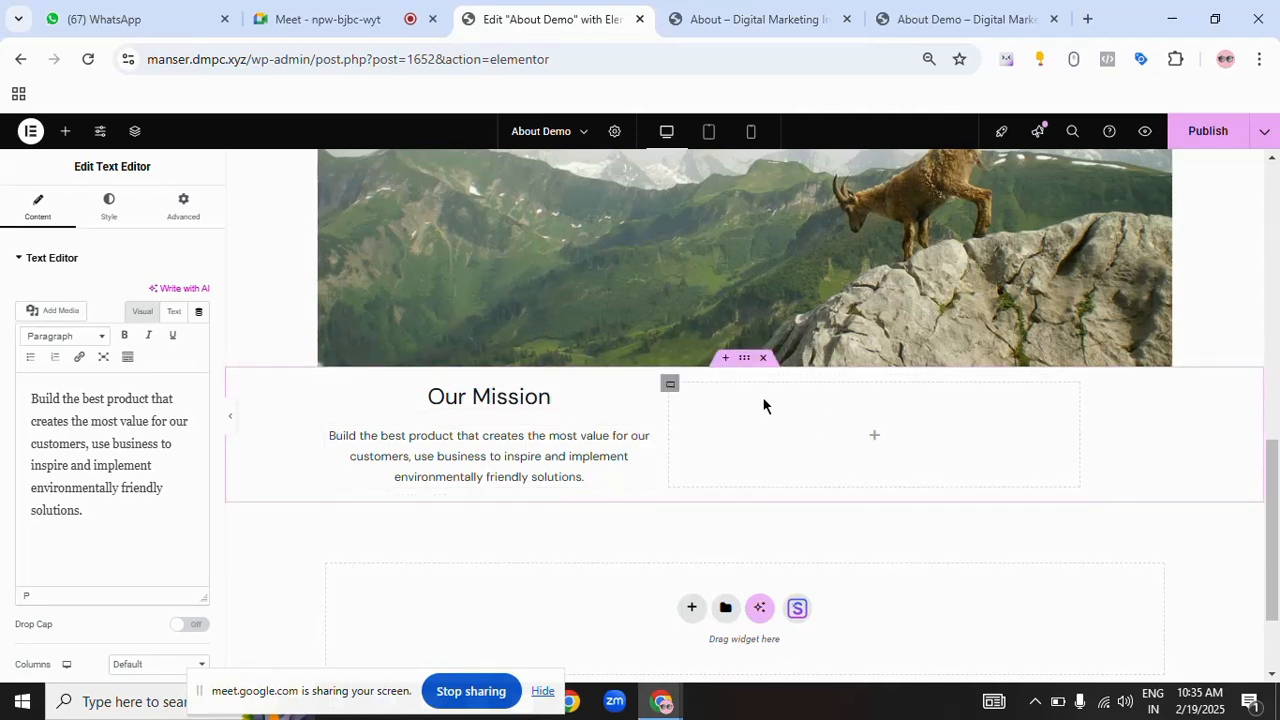
- Duplicate the Our Mission column within the two-column section and delete the leftover empty column beside the copy
click(745, 18)
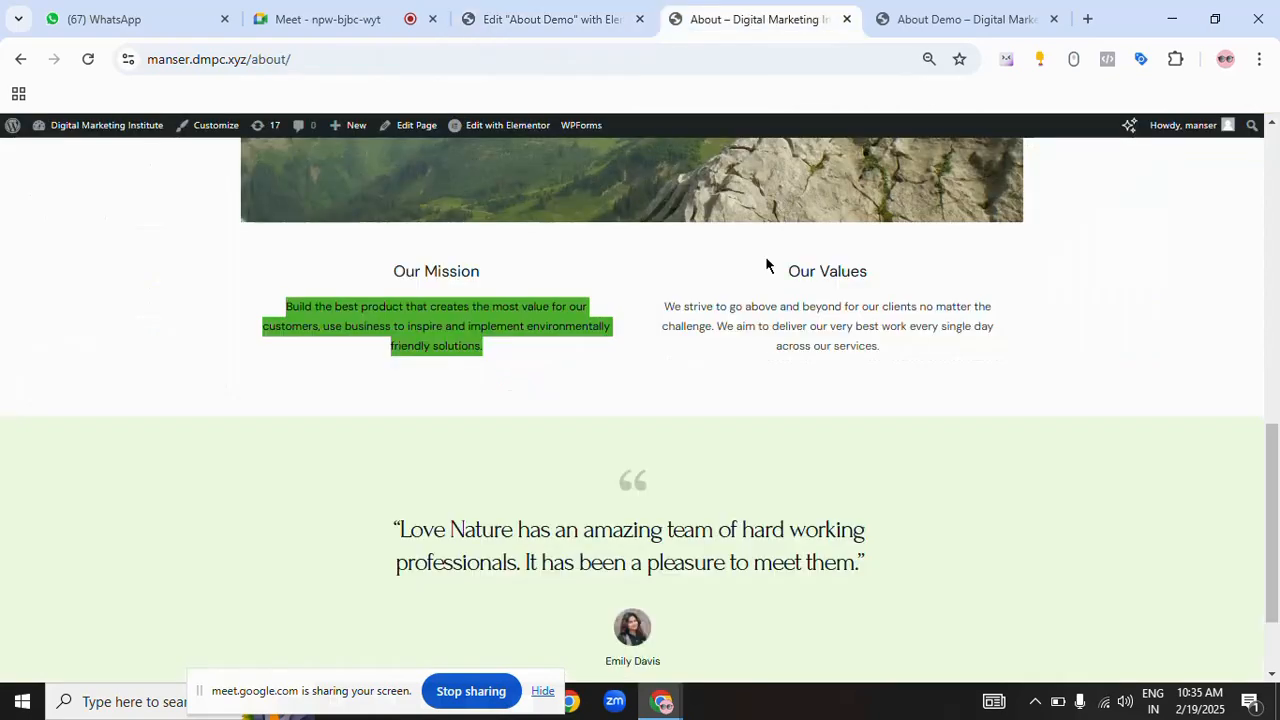
click(577, 21)
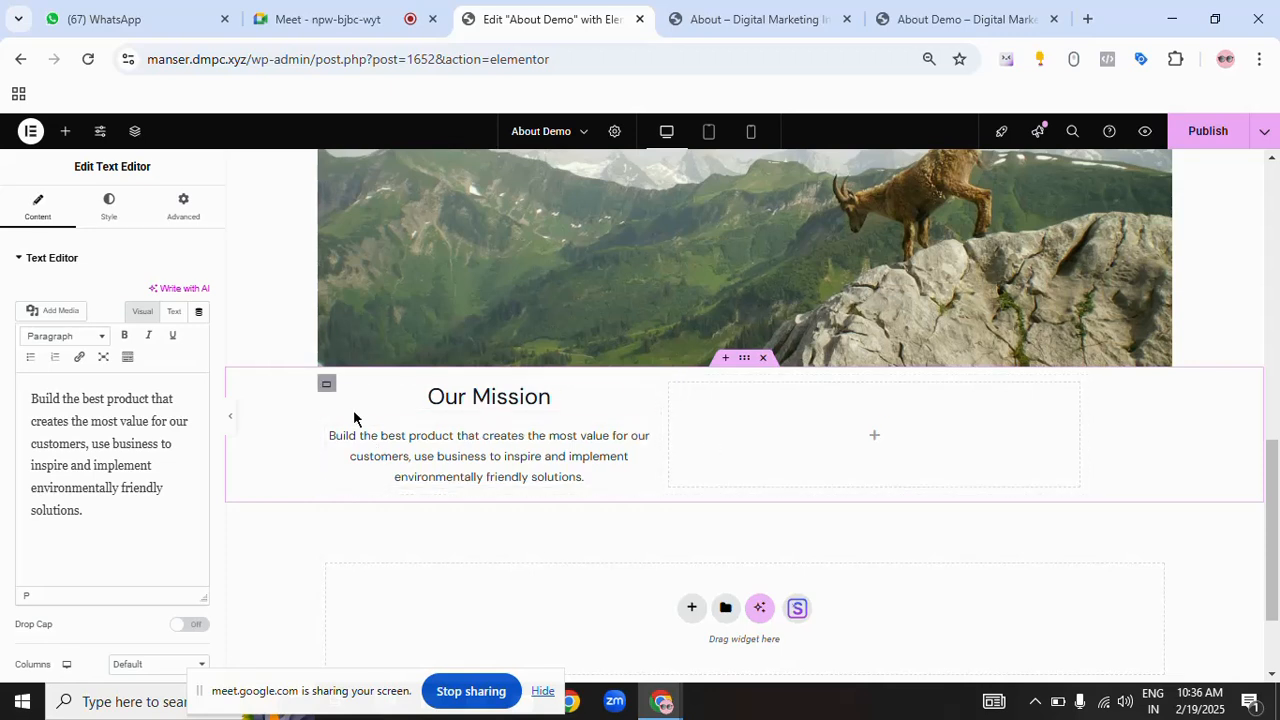
right_click(329, 392)
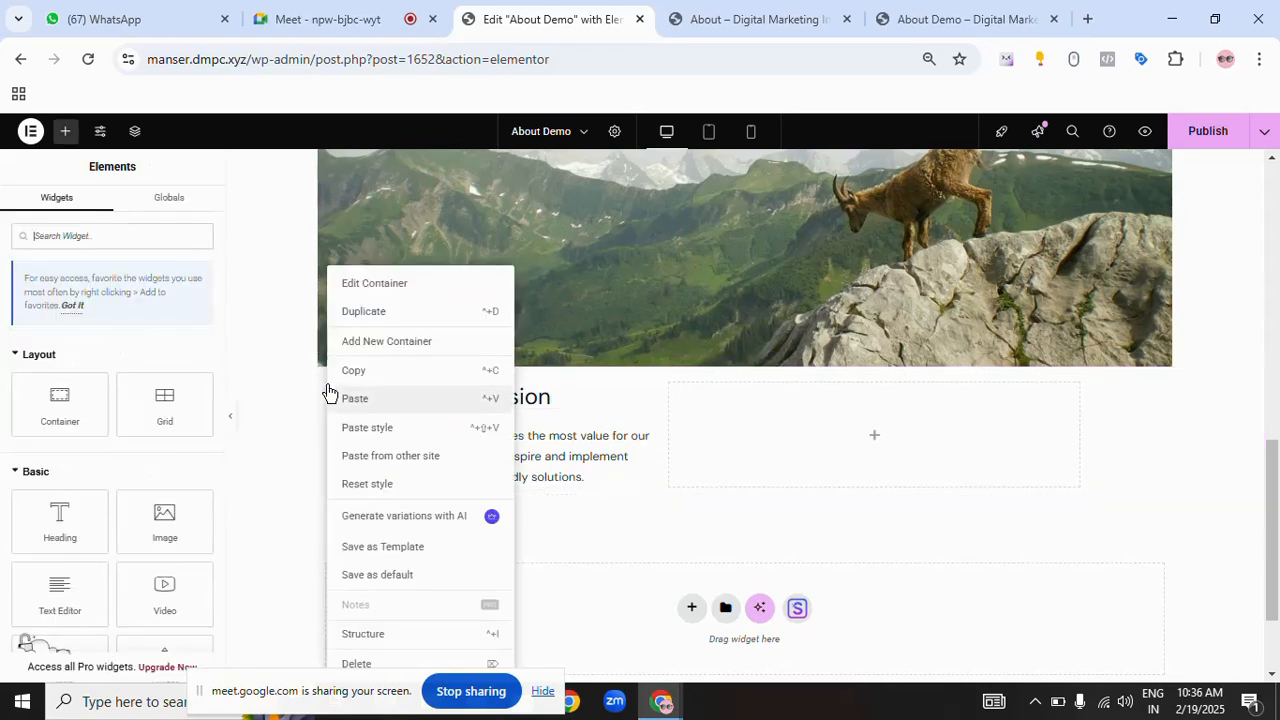
click(280, 416)
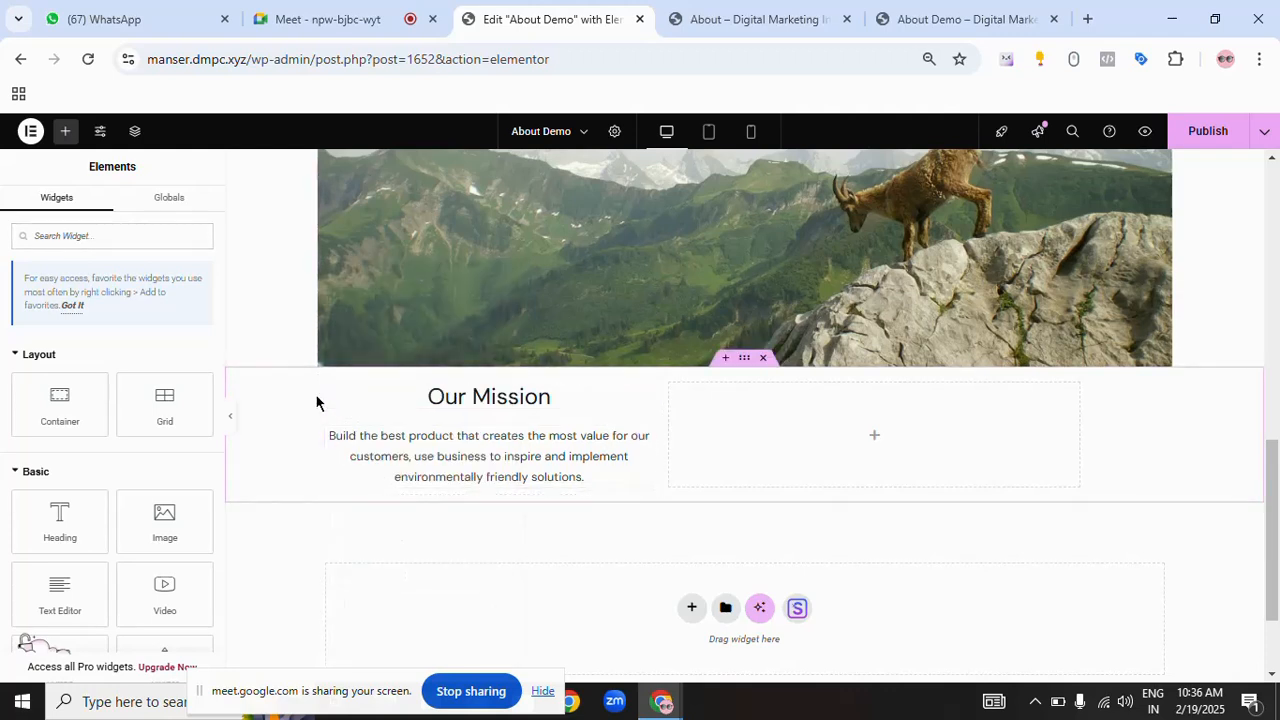
right_click(325, 393)
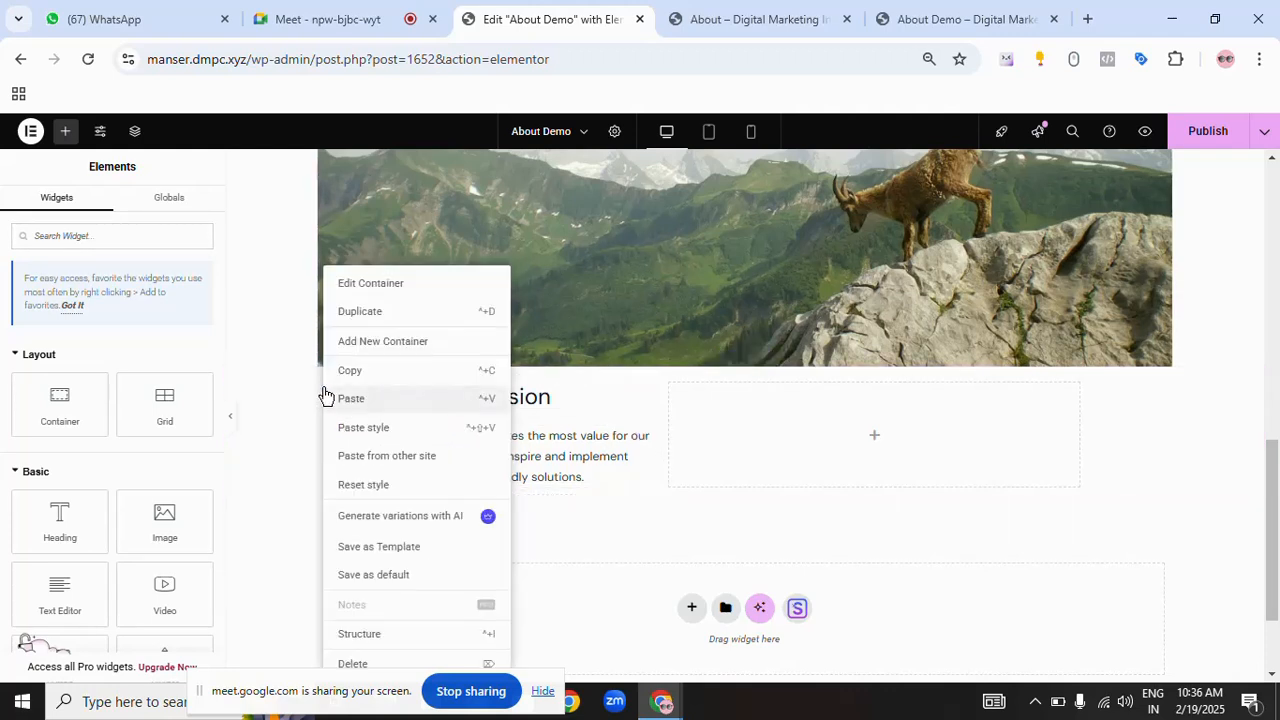
click(240, 415)
right_click(323, 390)
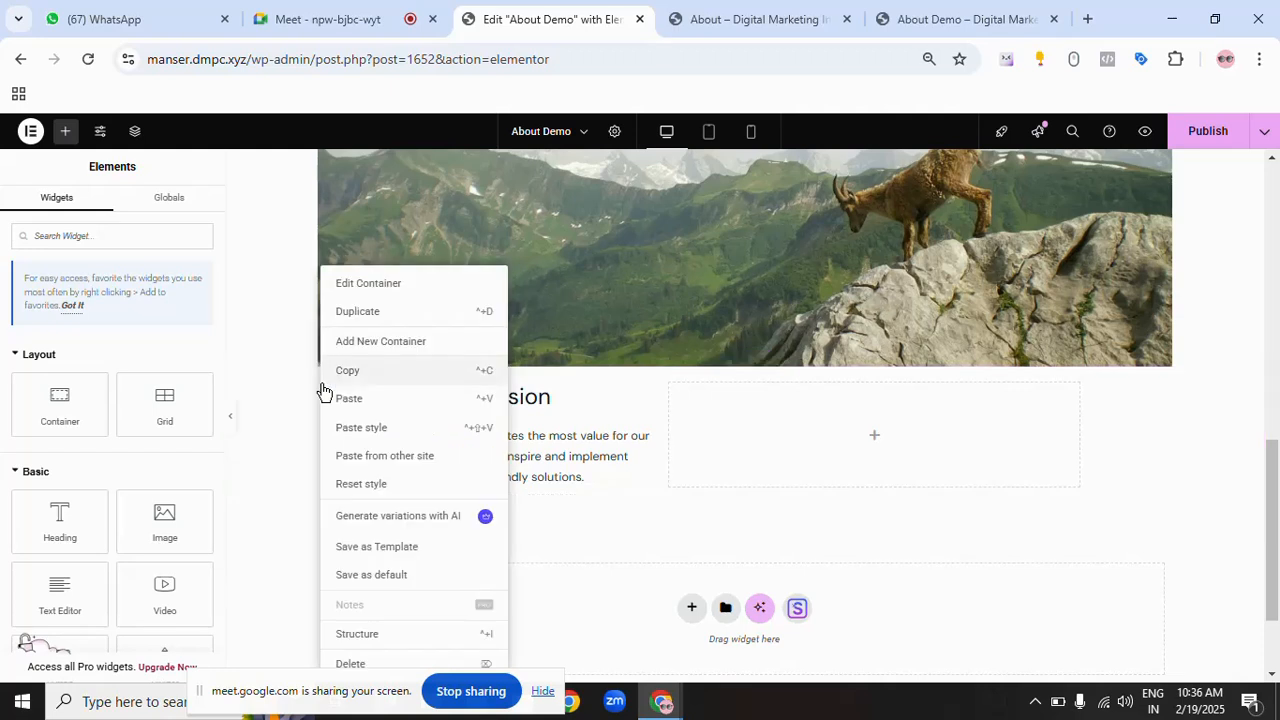
click(350, 314)
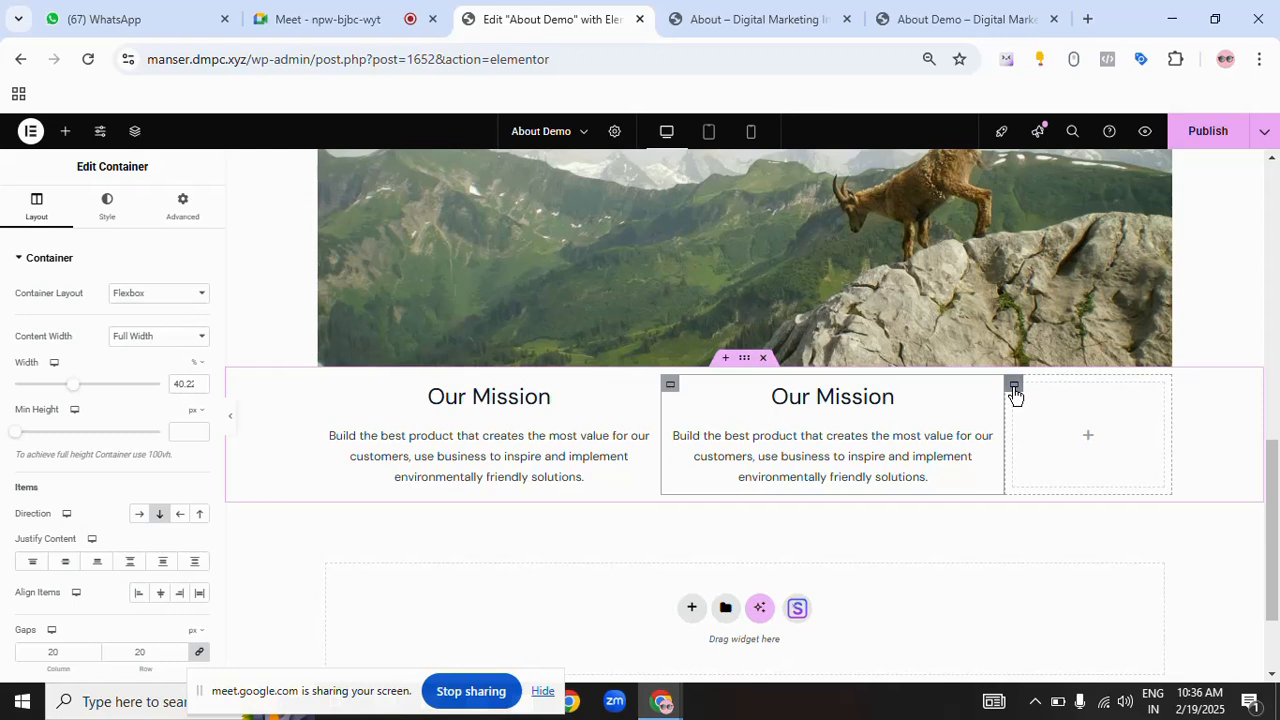
right_click(1014, 394)
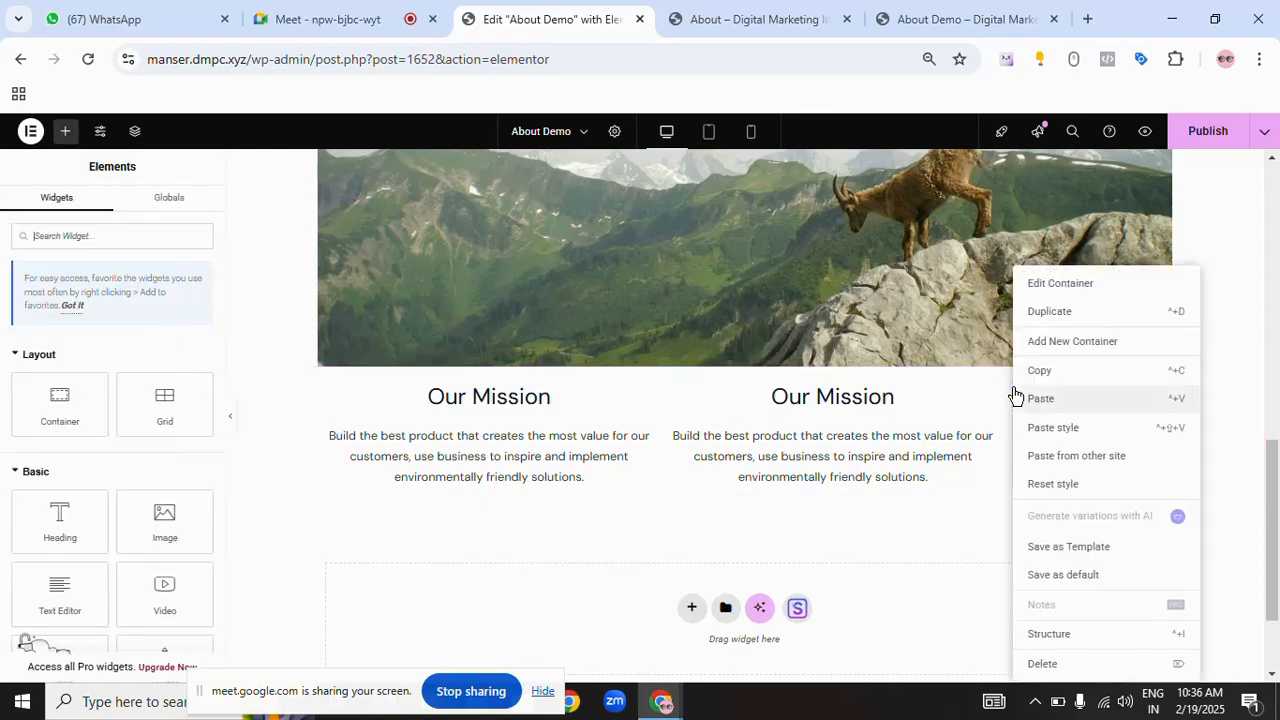
click(1031, 665)
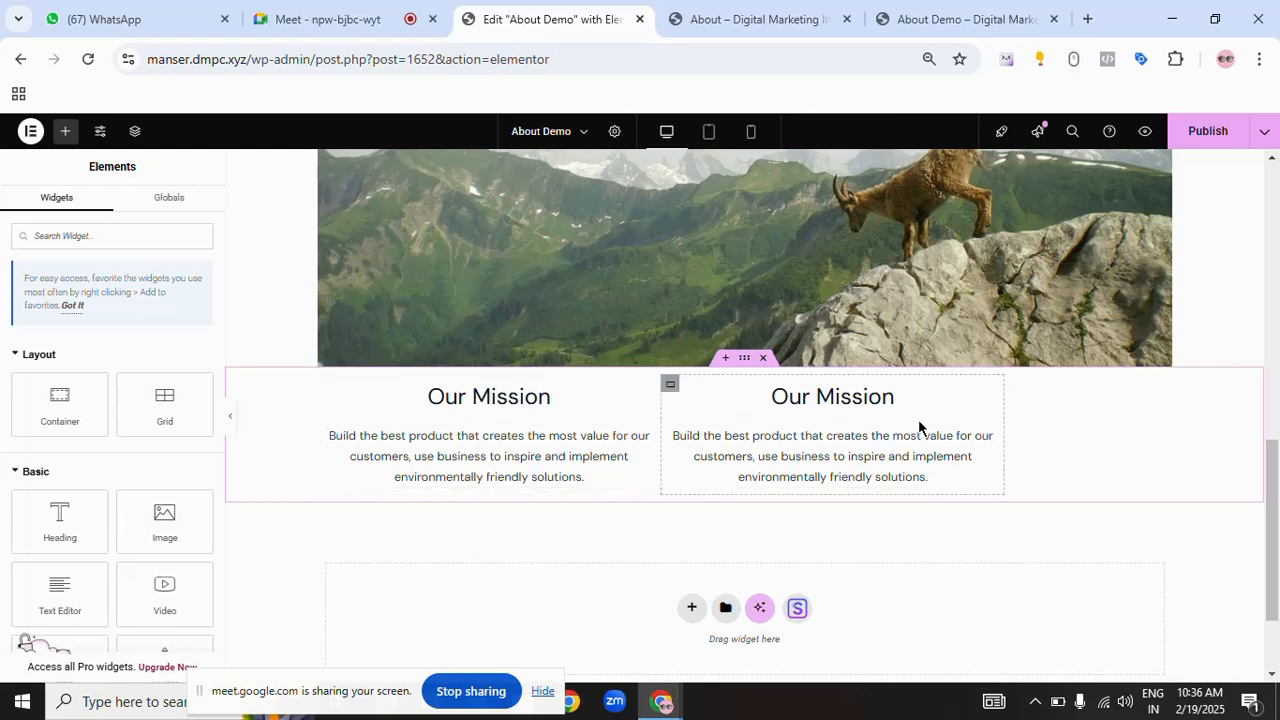
- Change the duplicated column's heading title to "Our Values", as on the reference About page
click(830, 396)
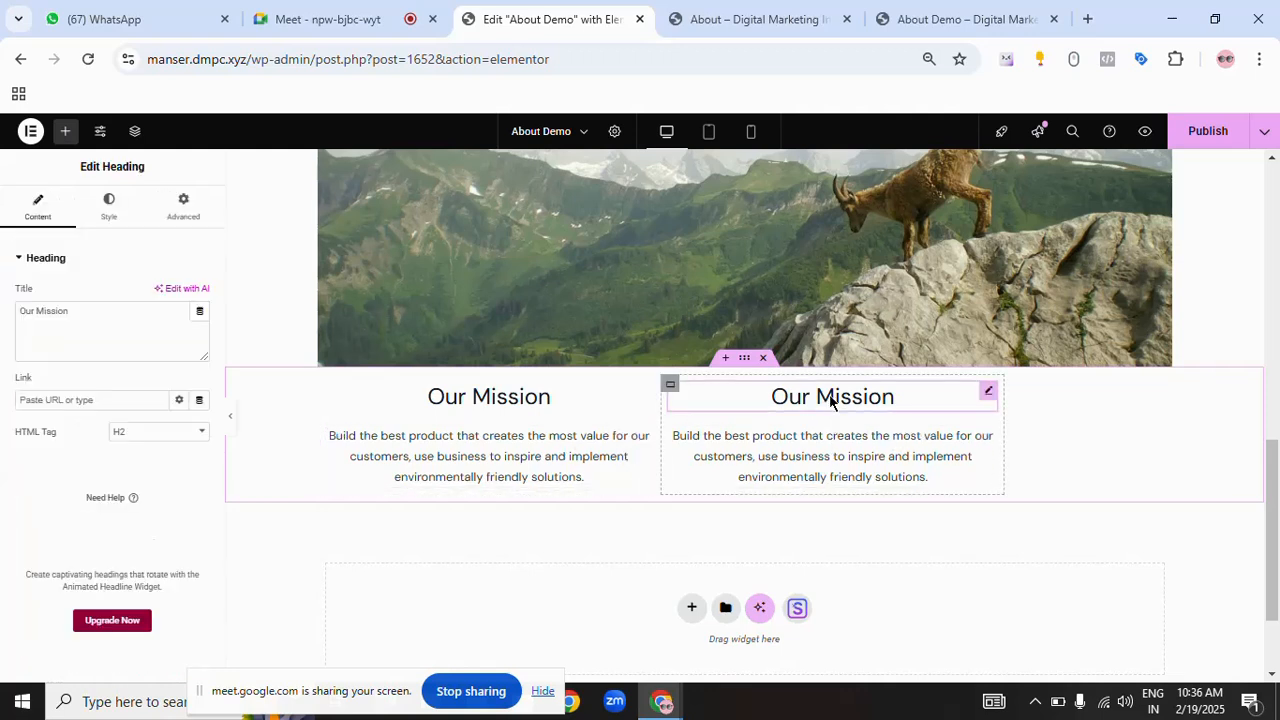
triple_click(830, 396)
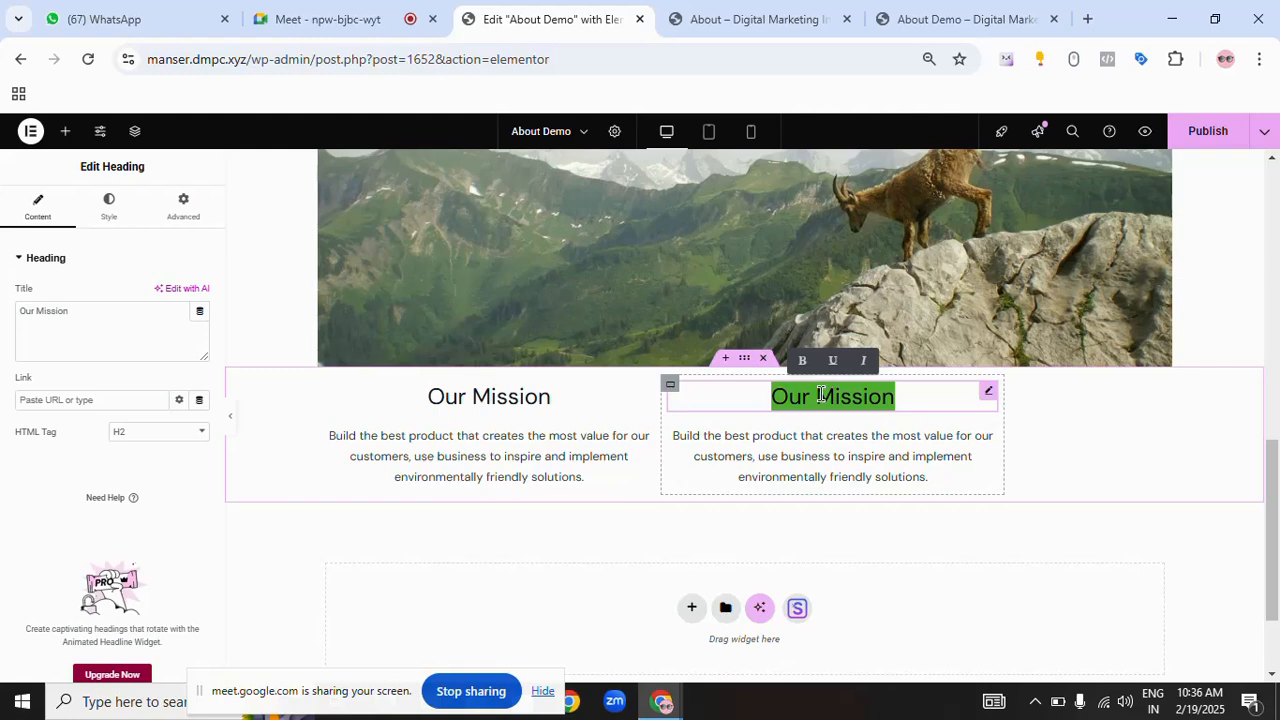
key(alt+Tab)
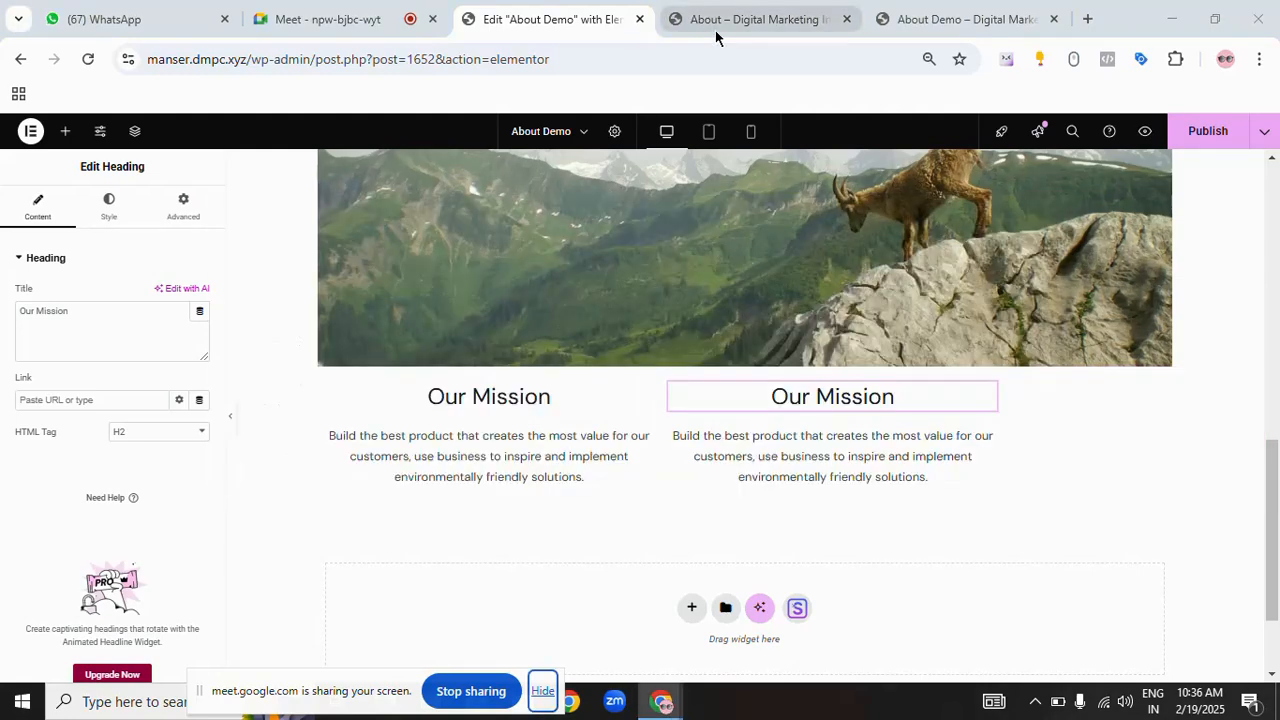
click(715, 30)
drag(777, 277, 851, 271)
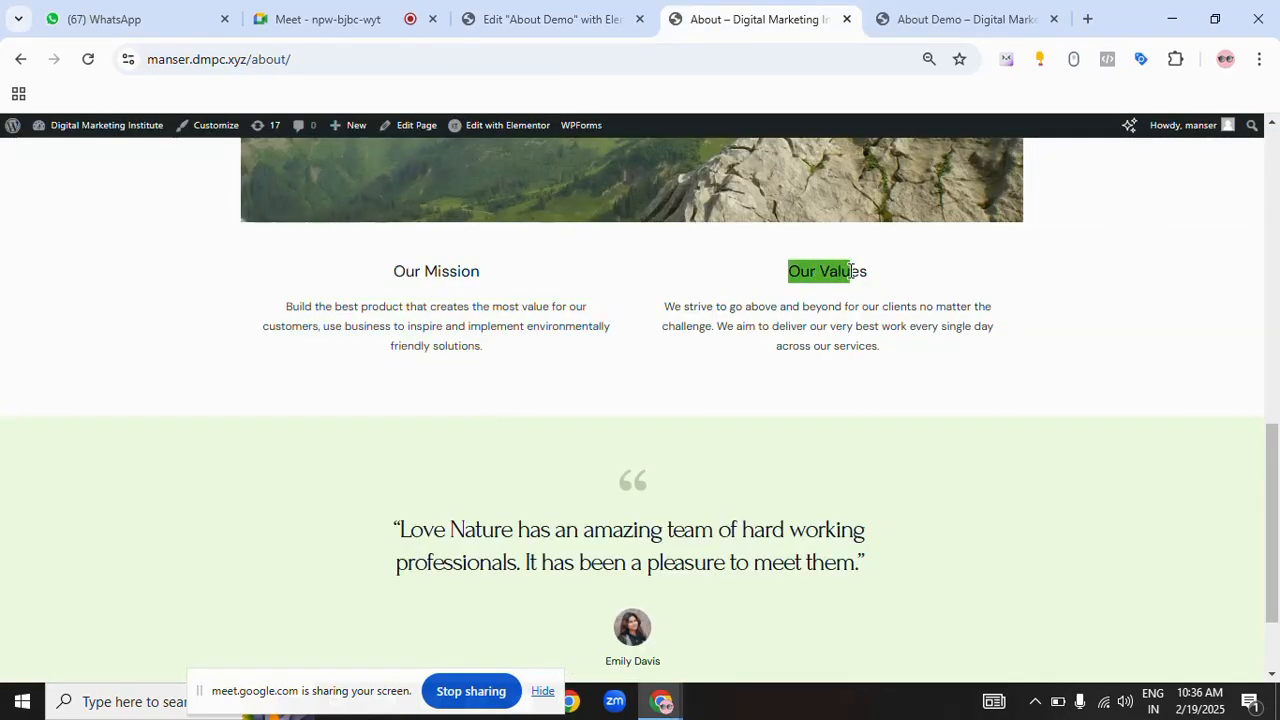
click(563, 20)
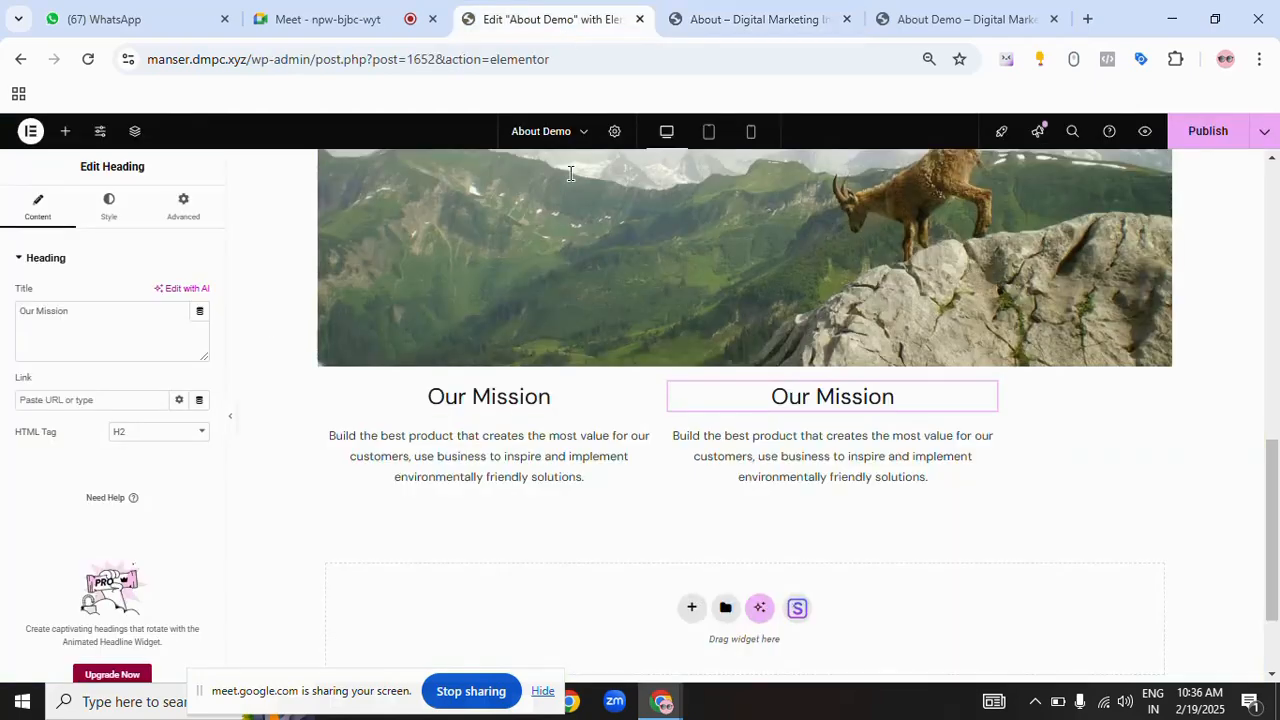
drag(94, 323, 21, 322)
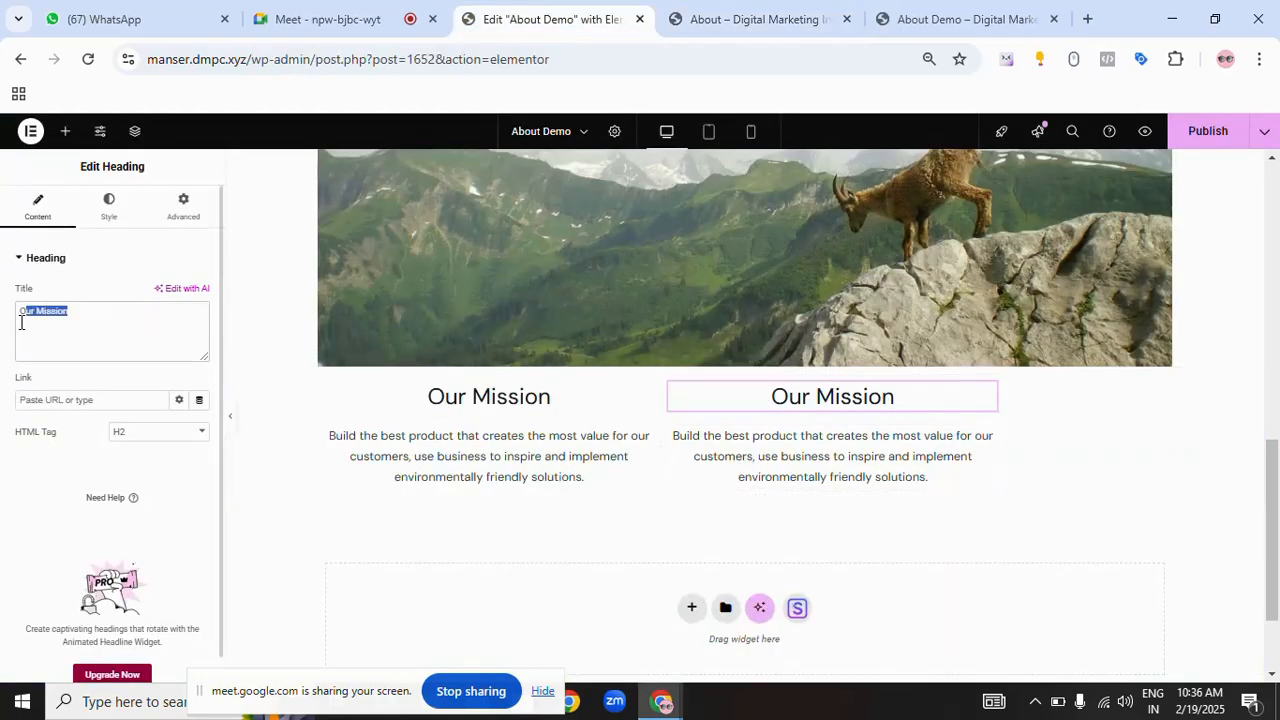
text(Our Values)
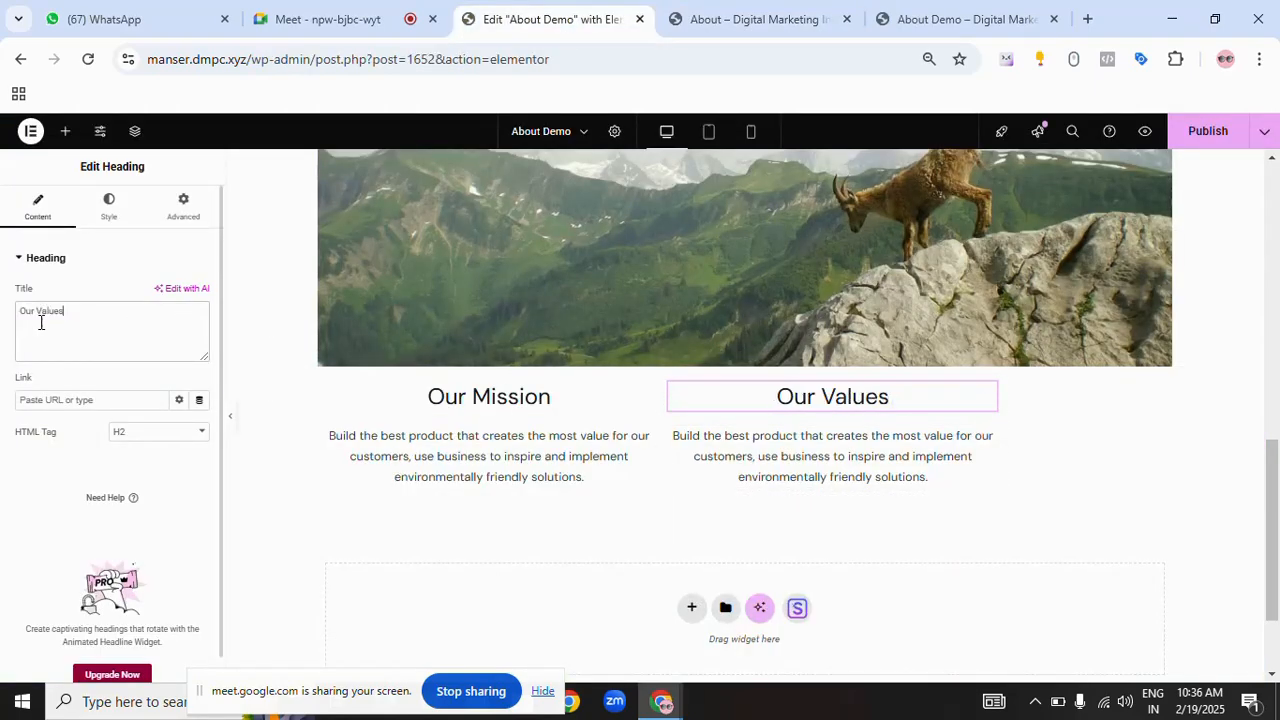
- Replace the paragraph under Our Values with the "We strive to go above and beyond" text copied from the reference About page
click(840, 458)
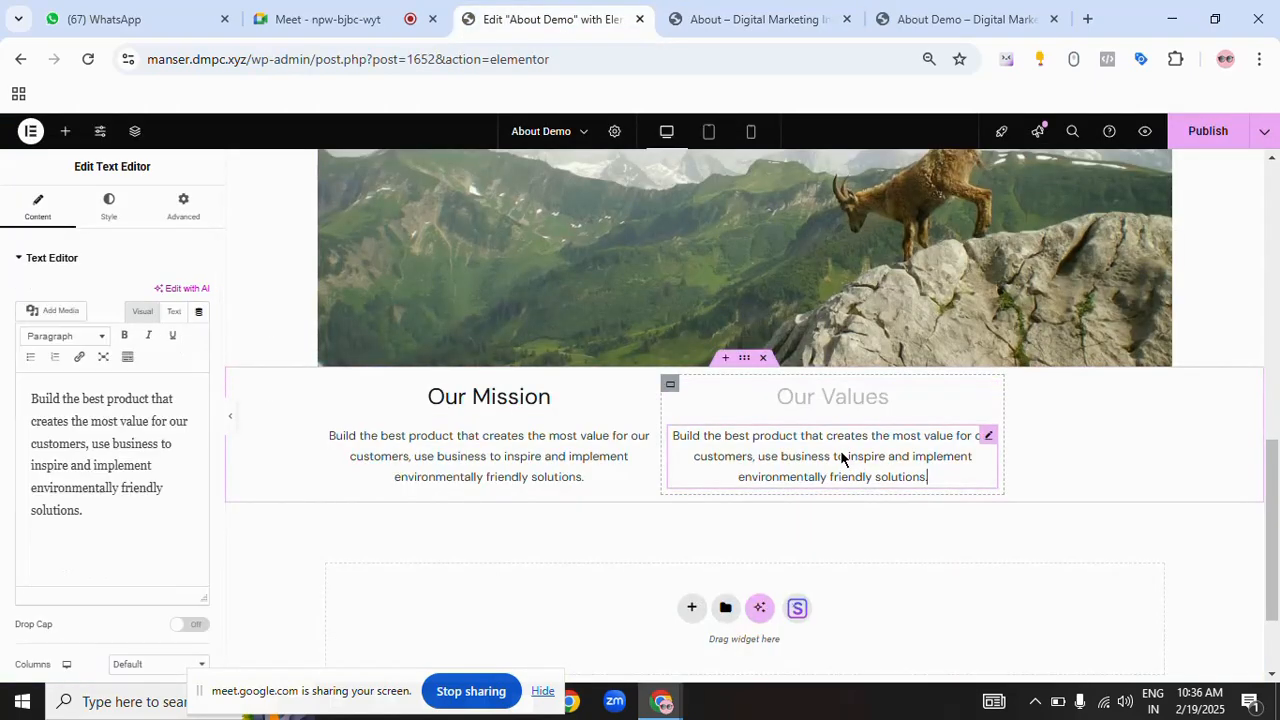
click(751, 25)
drag(671, 309, 890, 352)
key(ctrl+c)
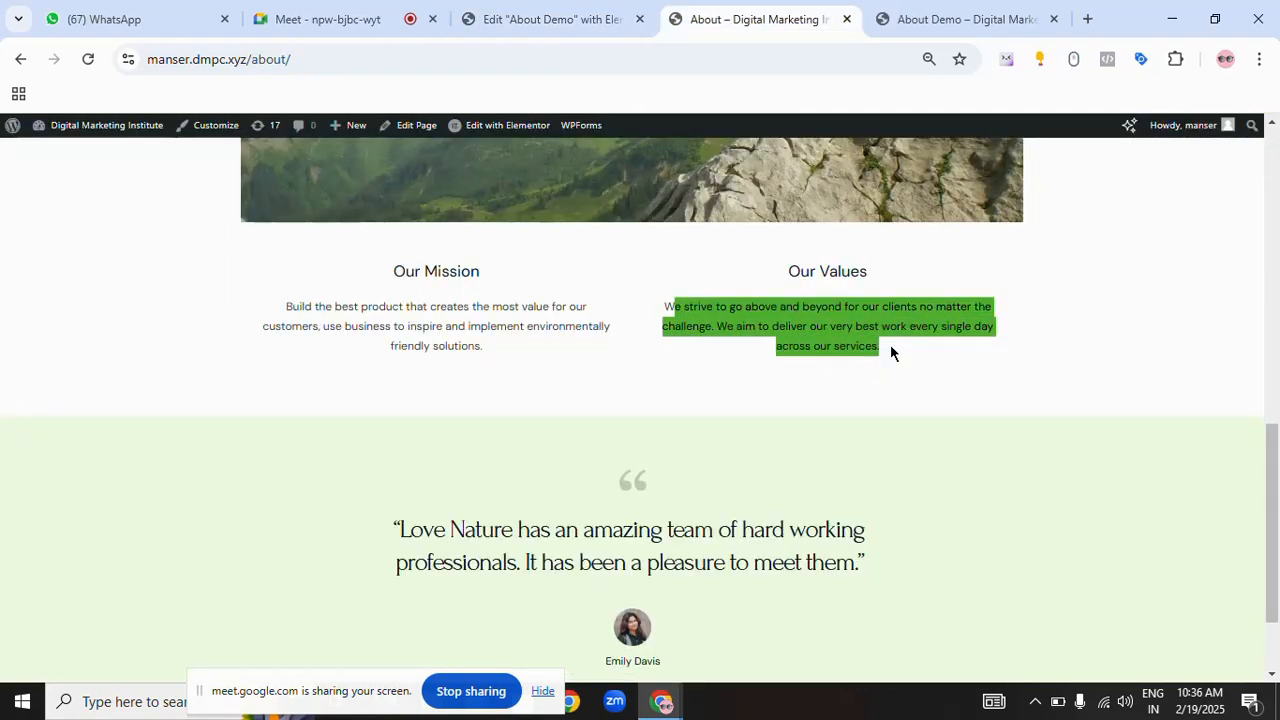
click(628, 12)
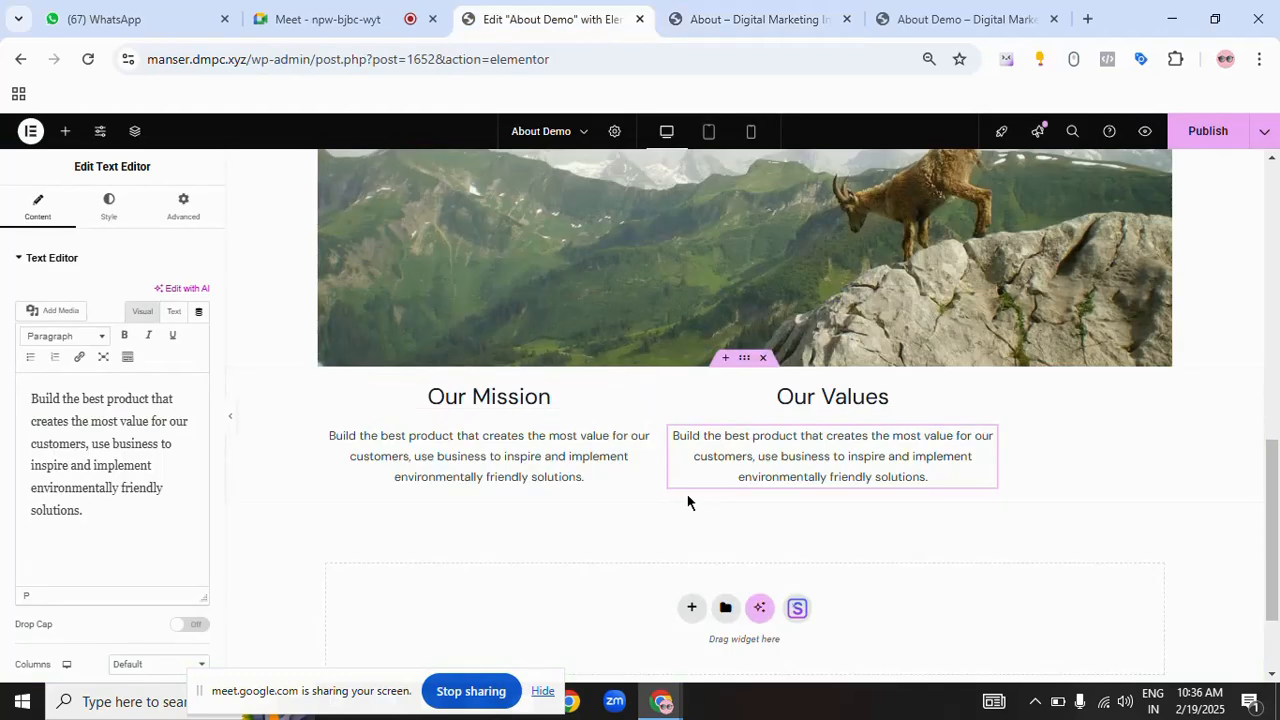
triple_click(133, 450)
key(ctrl+v)
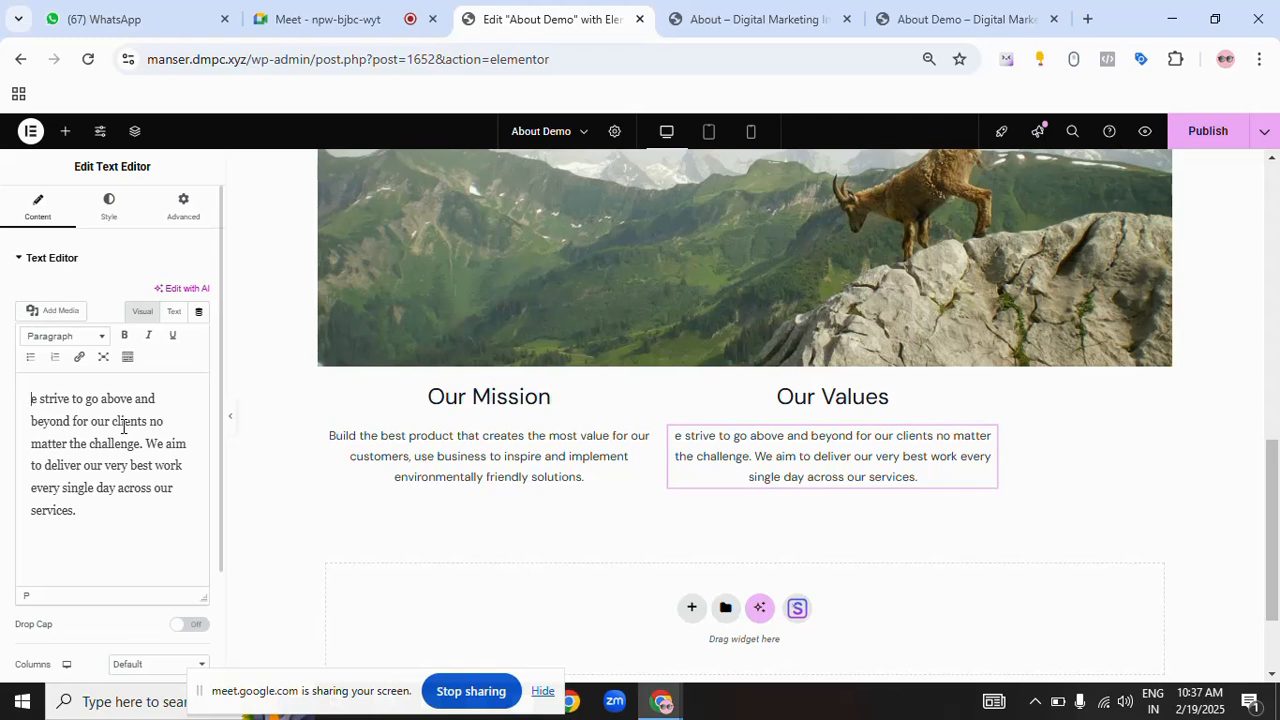
text(W)
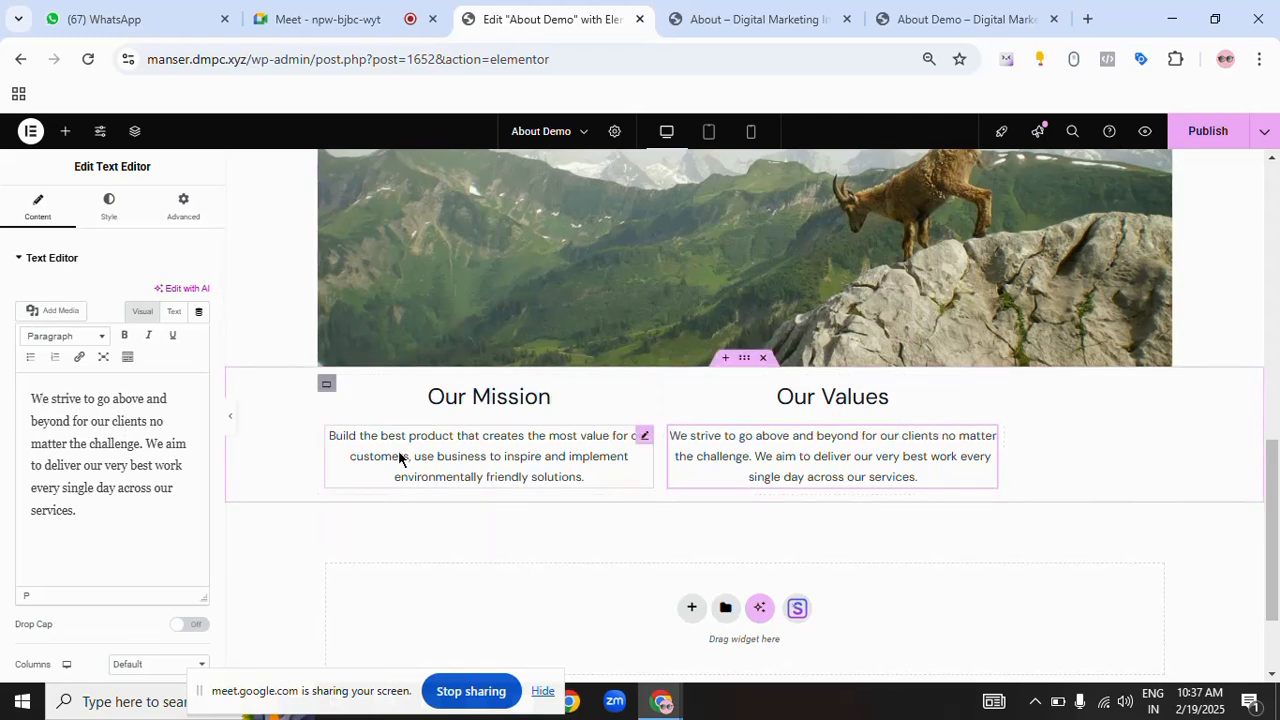
- Center the Our Mission and Our Values columns in their parent container by setting both Justify Content and Align Items to center
click(643, 438)
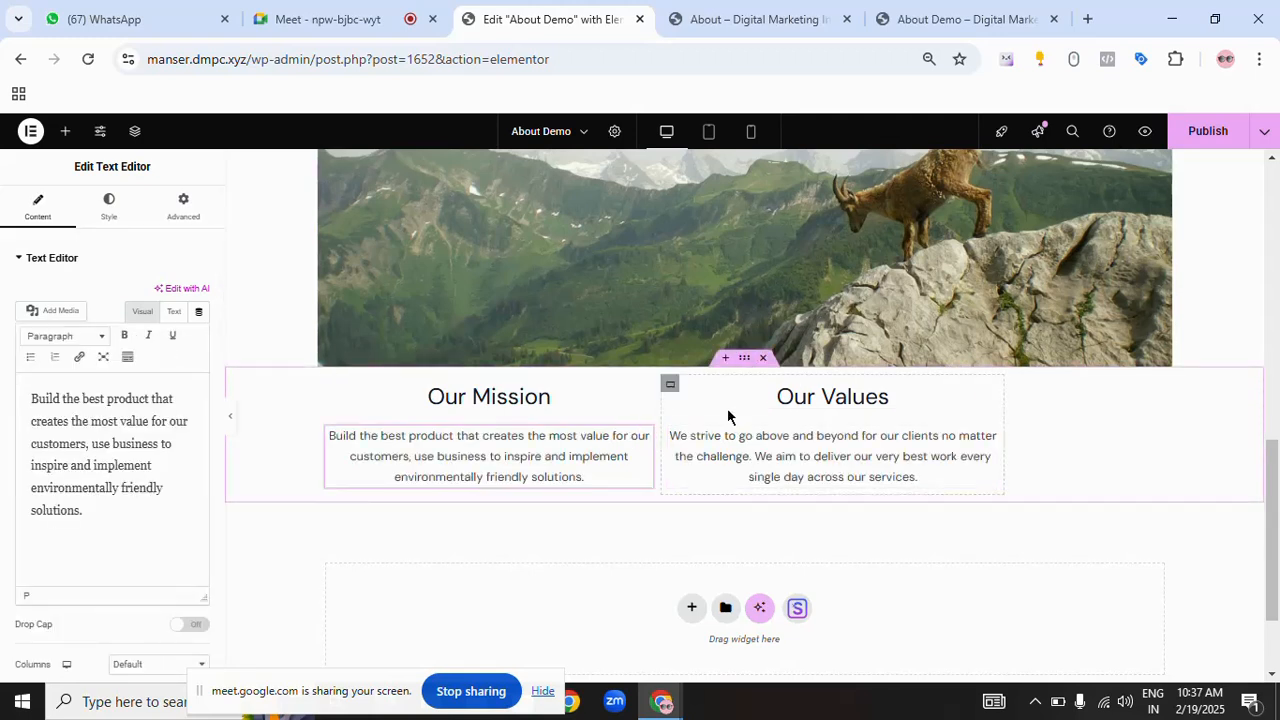
click(744, 360)
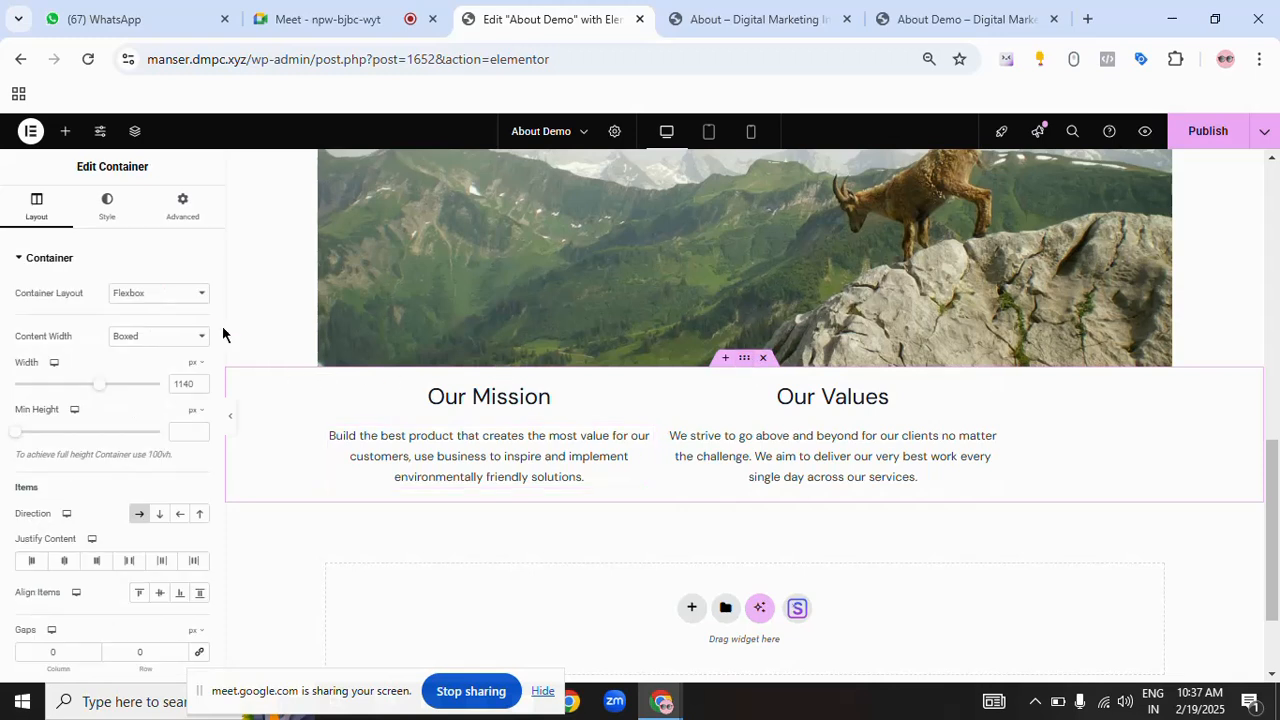
scroll(90, 335, down, 2)
scroll(138, 415, up, 1)
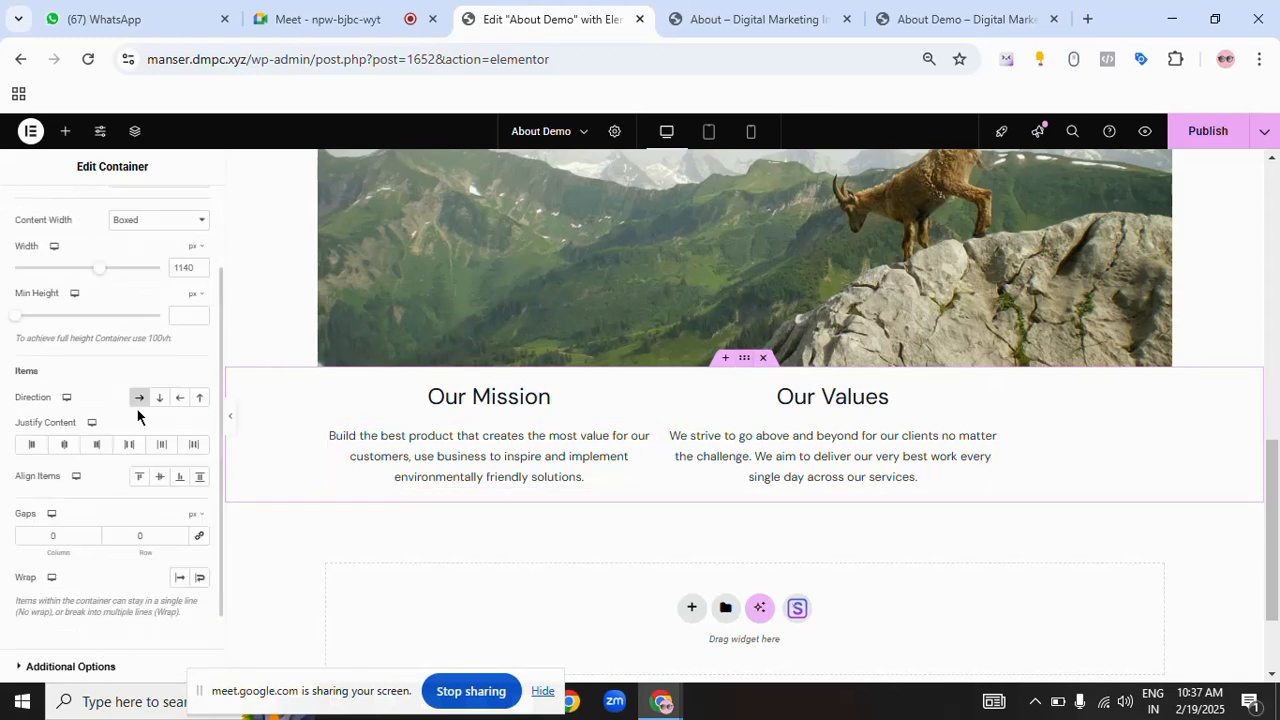
click(57, 447)
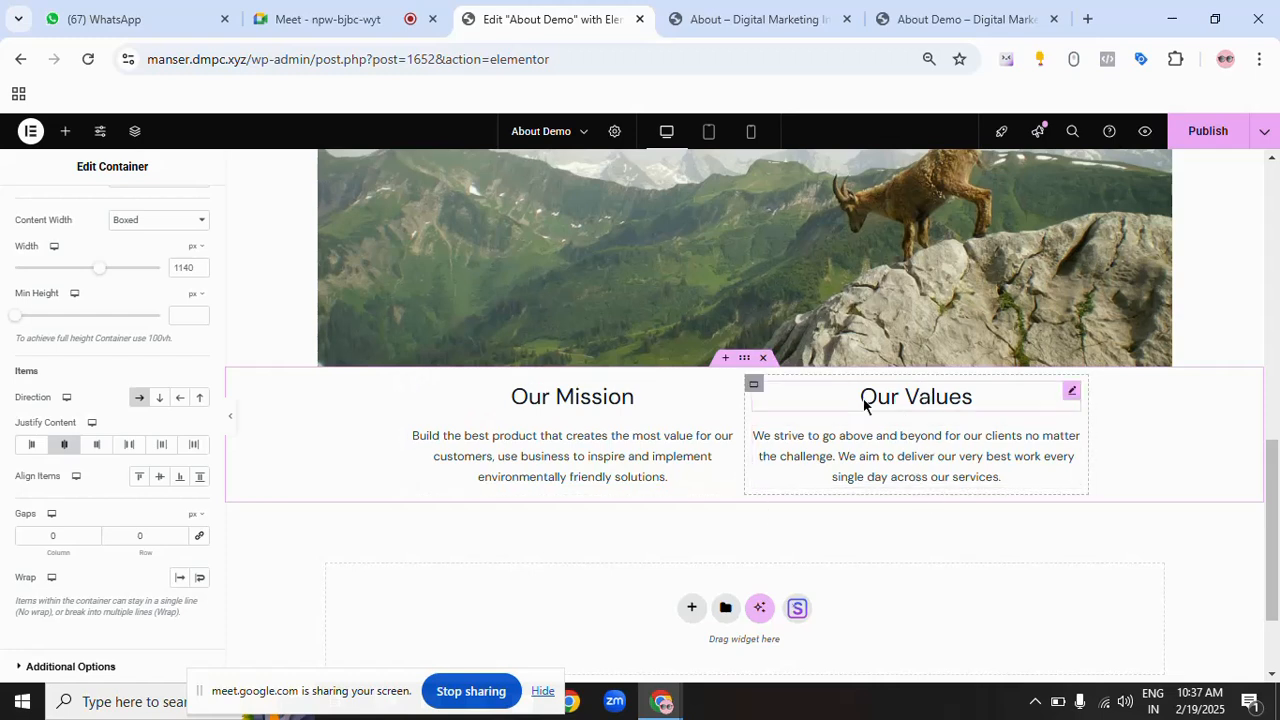
click(155, 487)
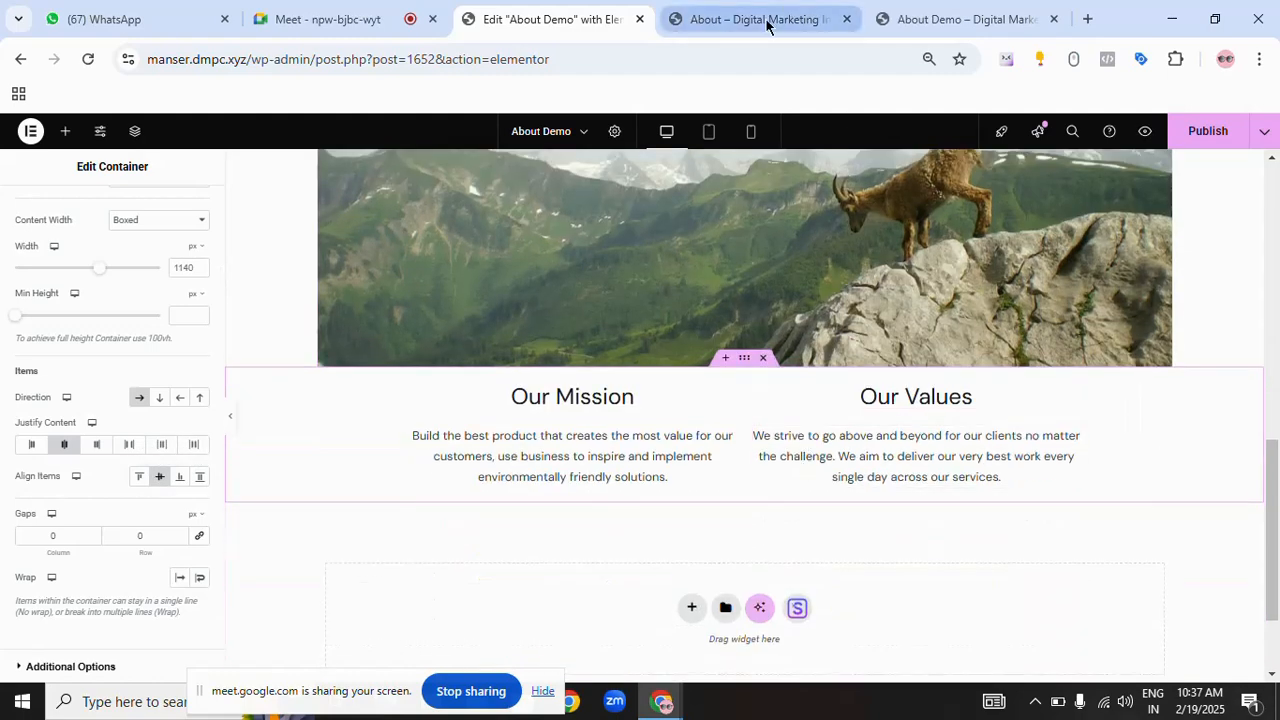
- Check the section's spacing on the reference About page, then unlink the parent container's padding values and set the top padding to 50 px
click(766, 25)
scroll(721, 353, up, 1)
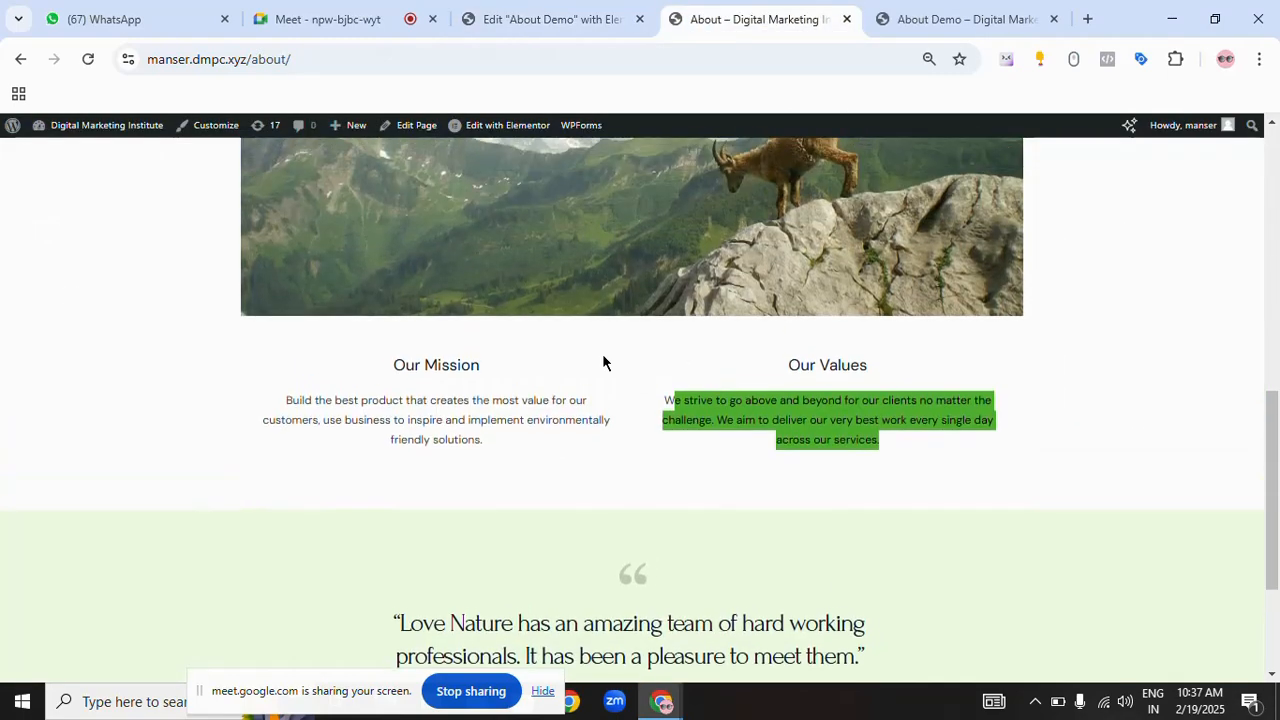
click(560, 20)
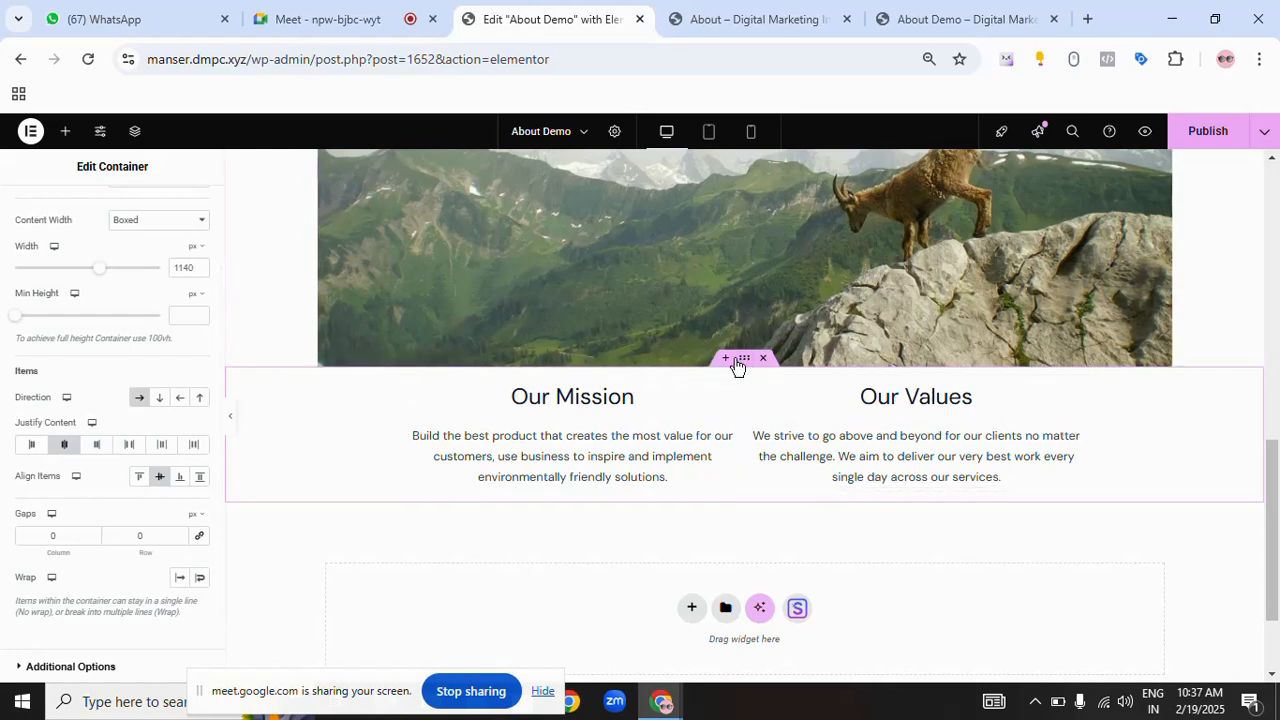
scroll(63, 462, up, 2)
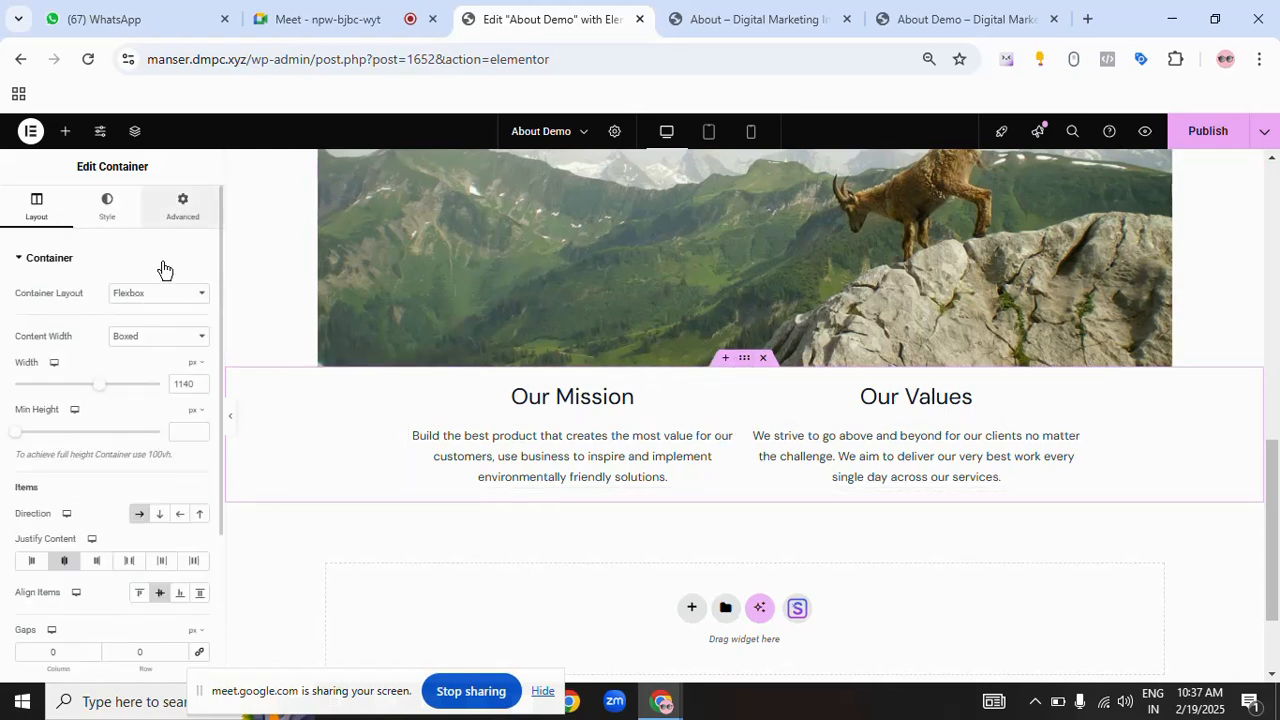
click(182, 205)
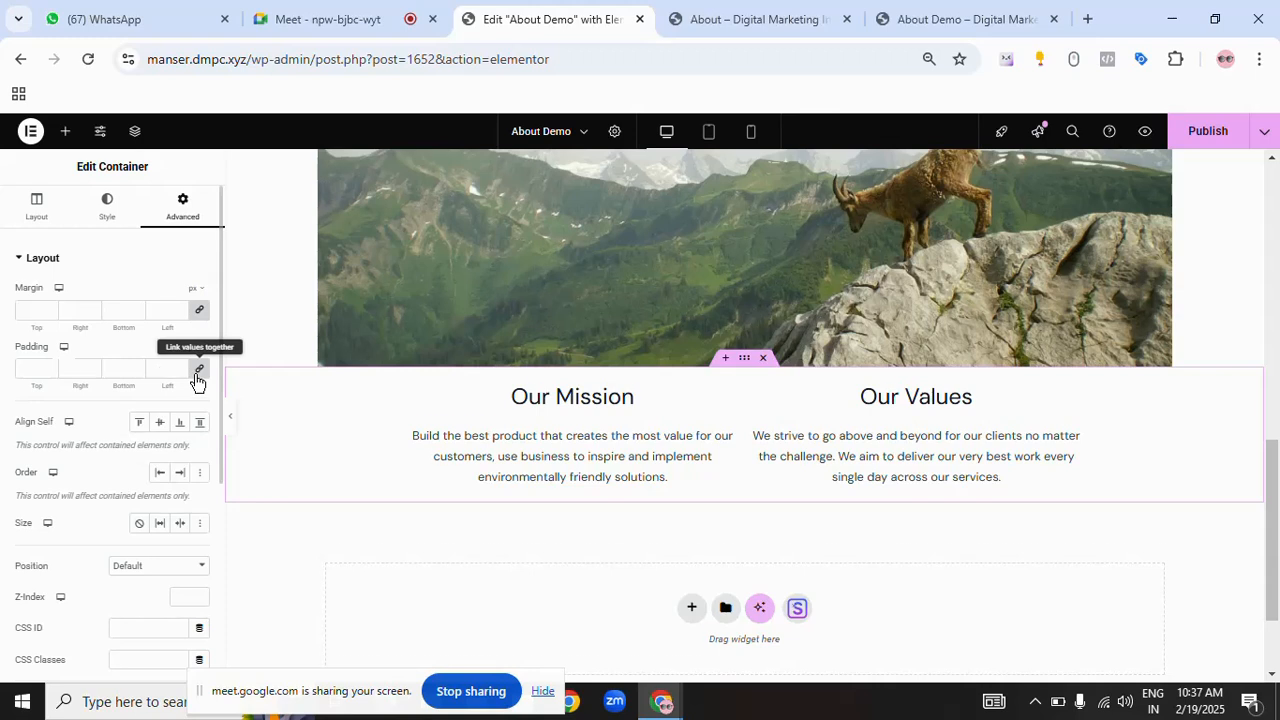
click(198, 375)
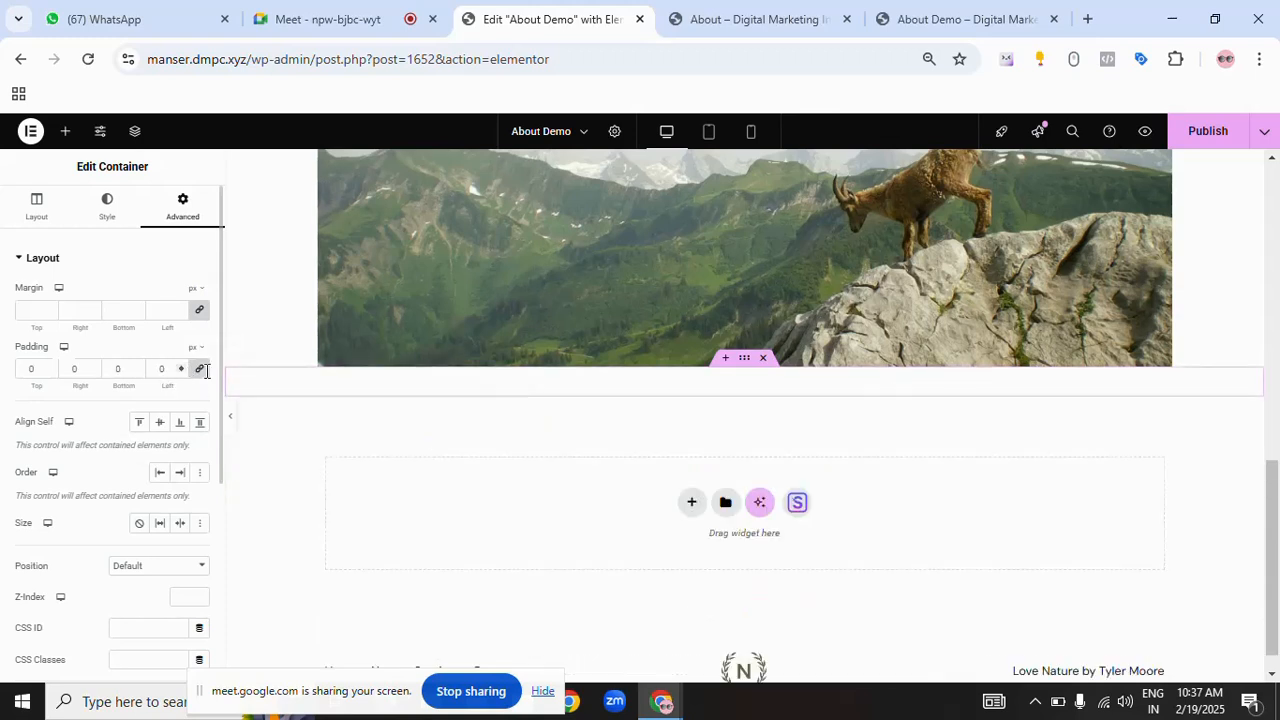
click(204, 371)
click(44, 373)
text(50)
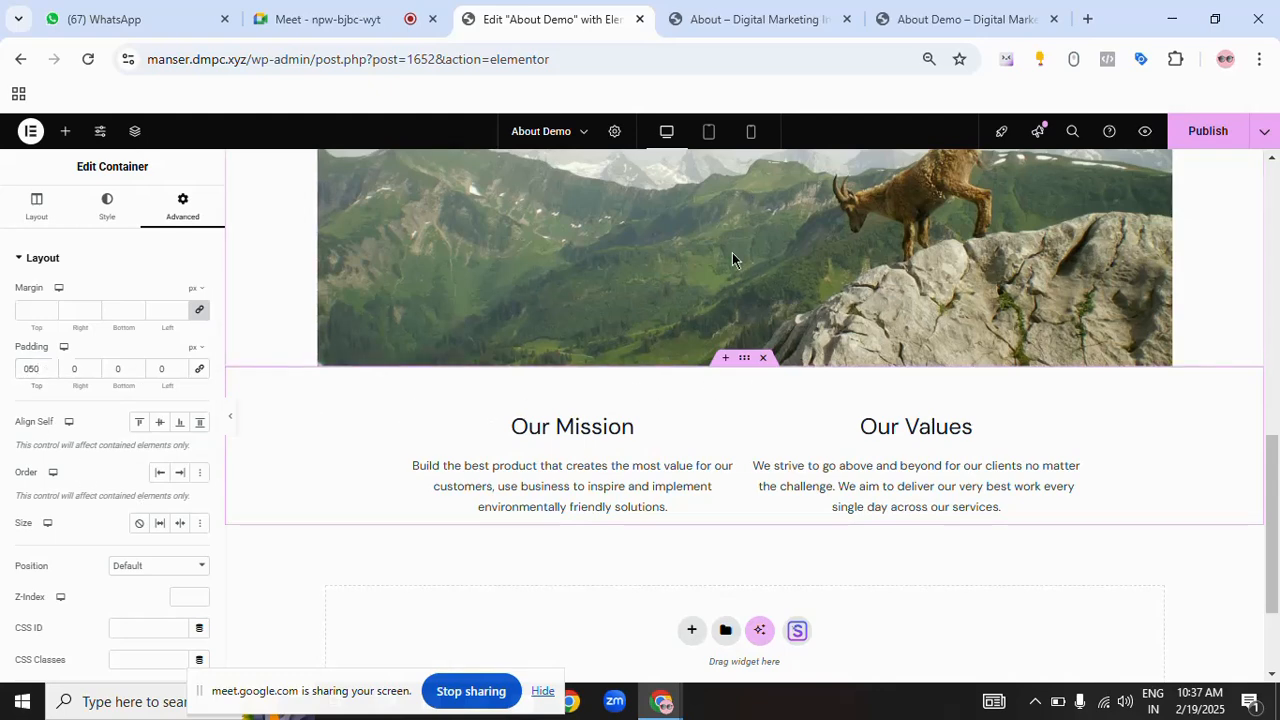
- Examine the green testimonial section with the quote icon, quote text and author photo on the reference About page
click(750, 19)
scroll(640, 370, down, 2)
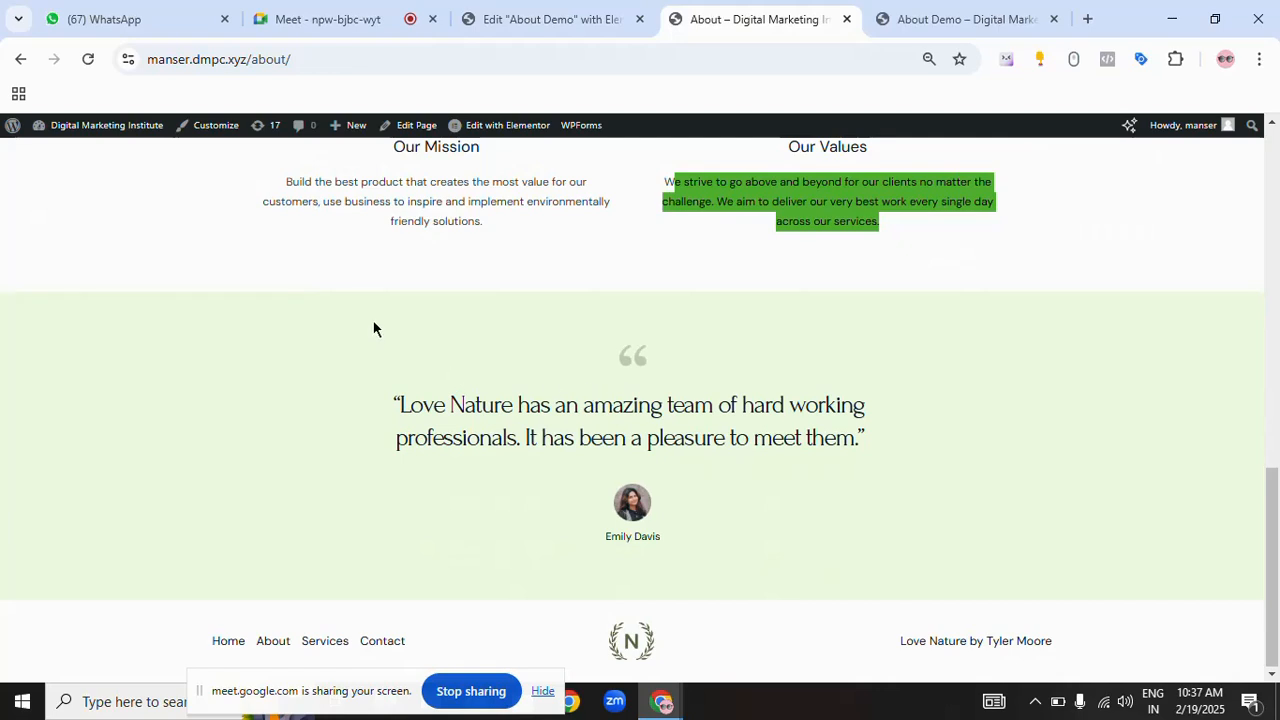
drag(371, 326, 733, 437)
click(841, 577)
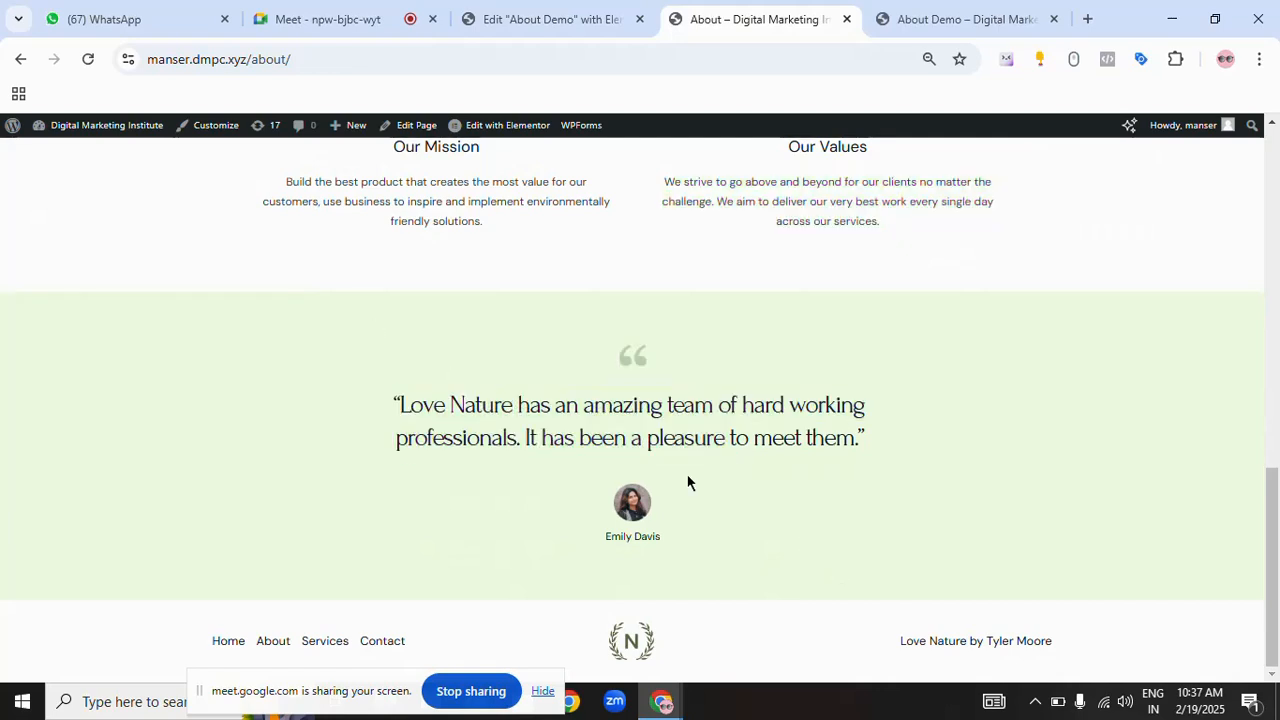
scroll(712, 475, up, 1)
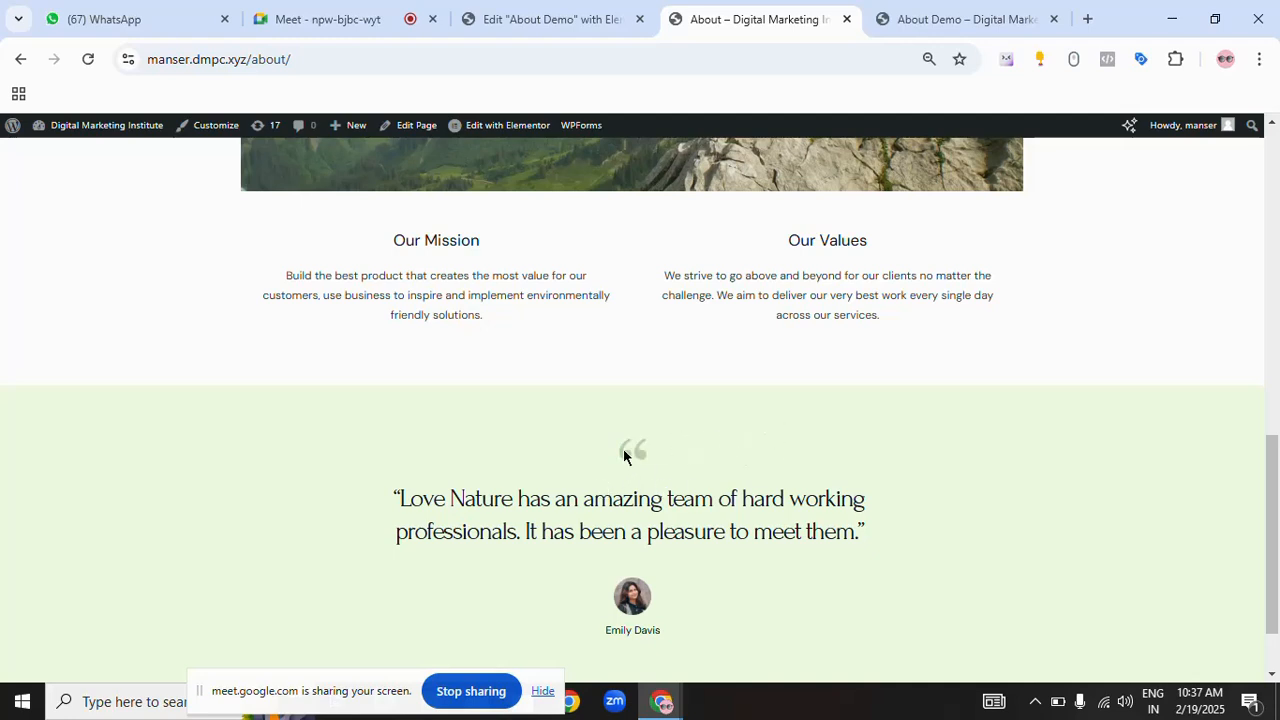
- Look over the testimonial's parts on the reference About page: quote icon, quote text, author photo and author name
drag(624, 452, 721, 422)
drag(392, 500, 682, 590)
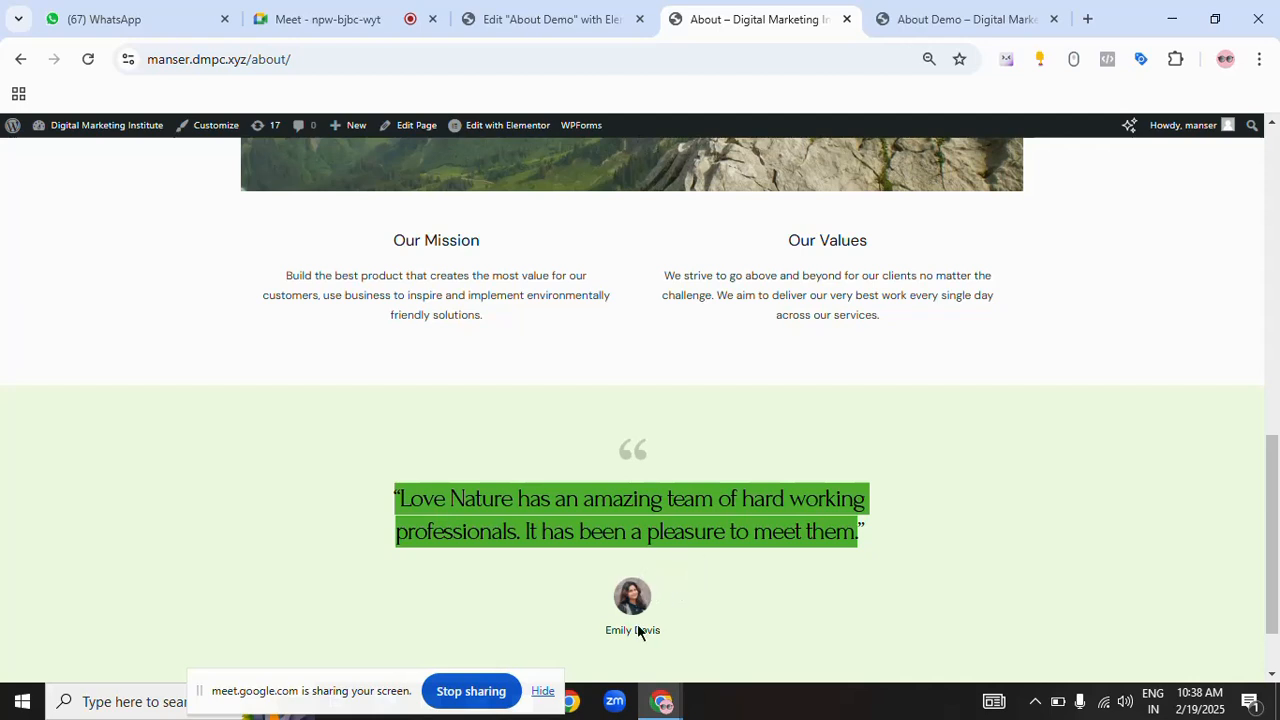
drag(603, 641, 697, 635)
scroll(702, 592, down, 1)
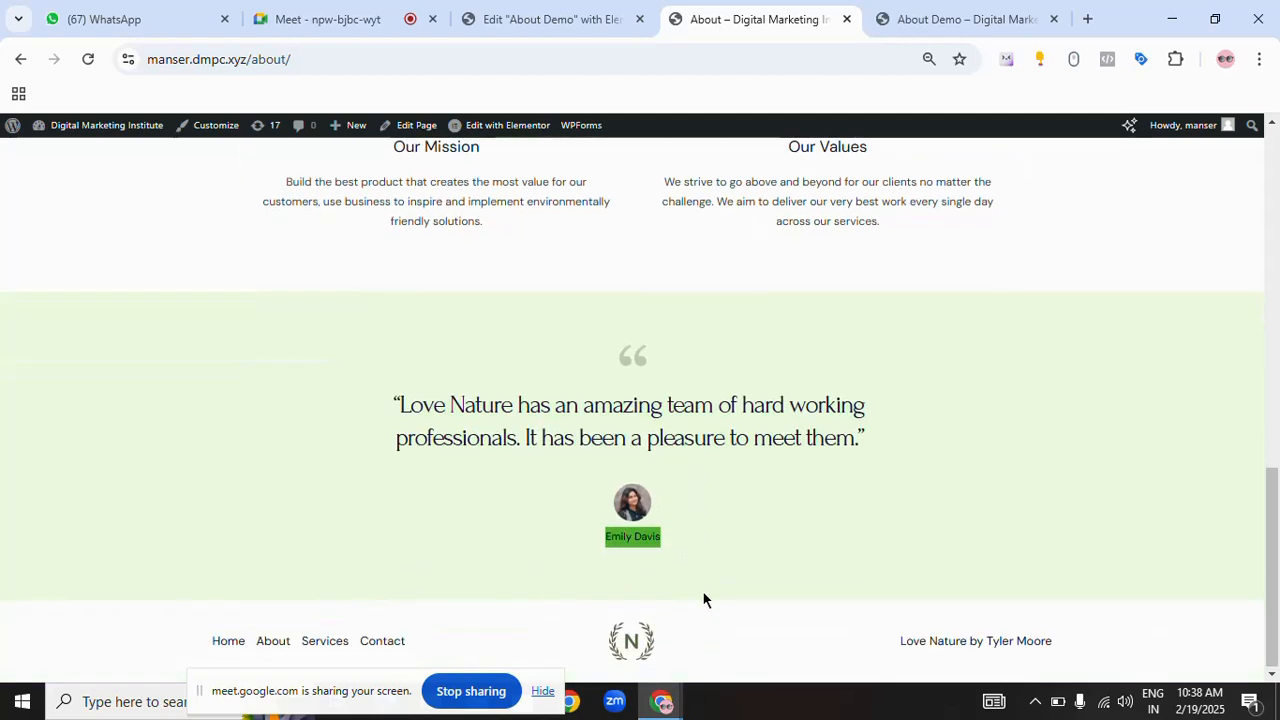
click(677, 508)
drag(565, 364, 708, 546)
click(708, 541)
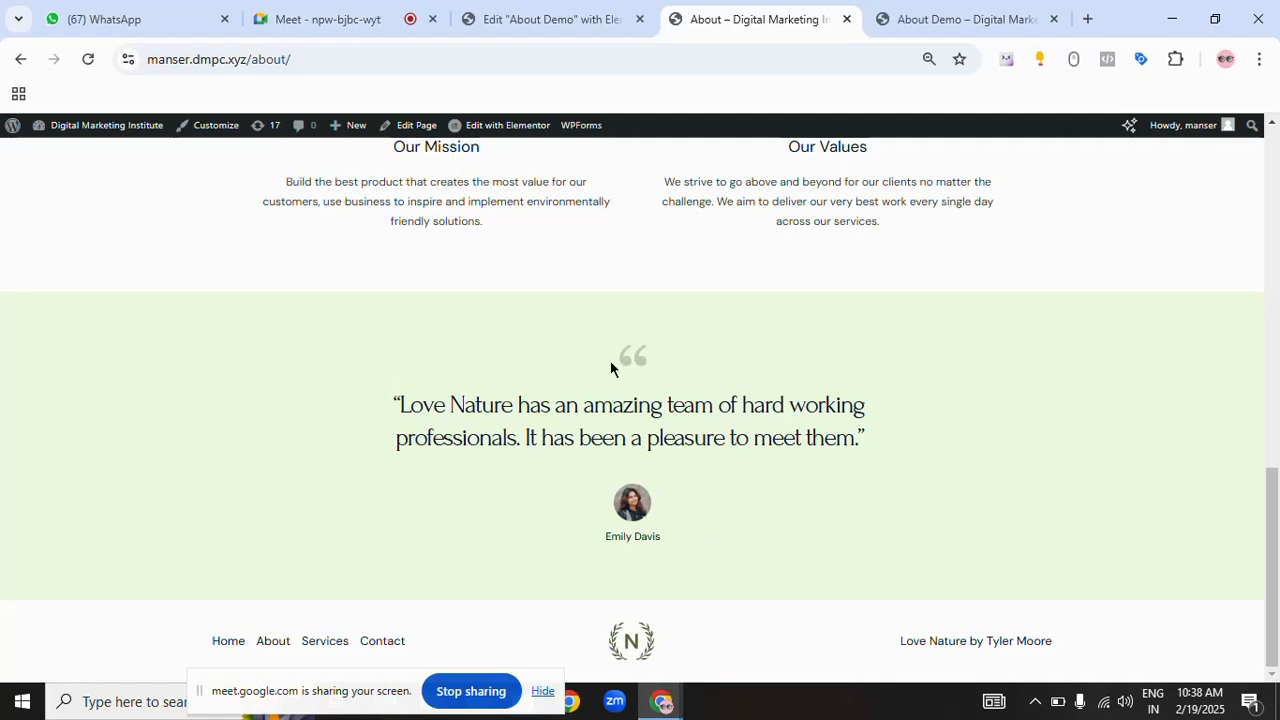
drag(381, 393, 727, 514)
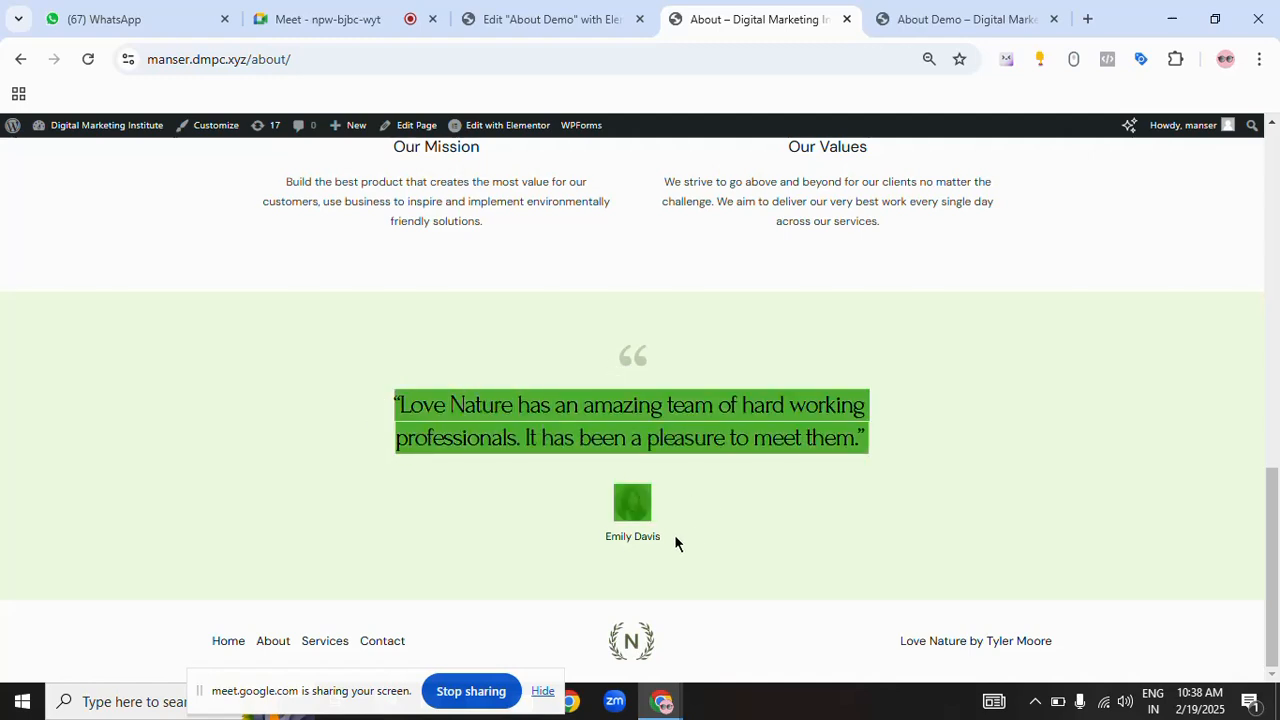
click(684, 534)
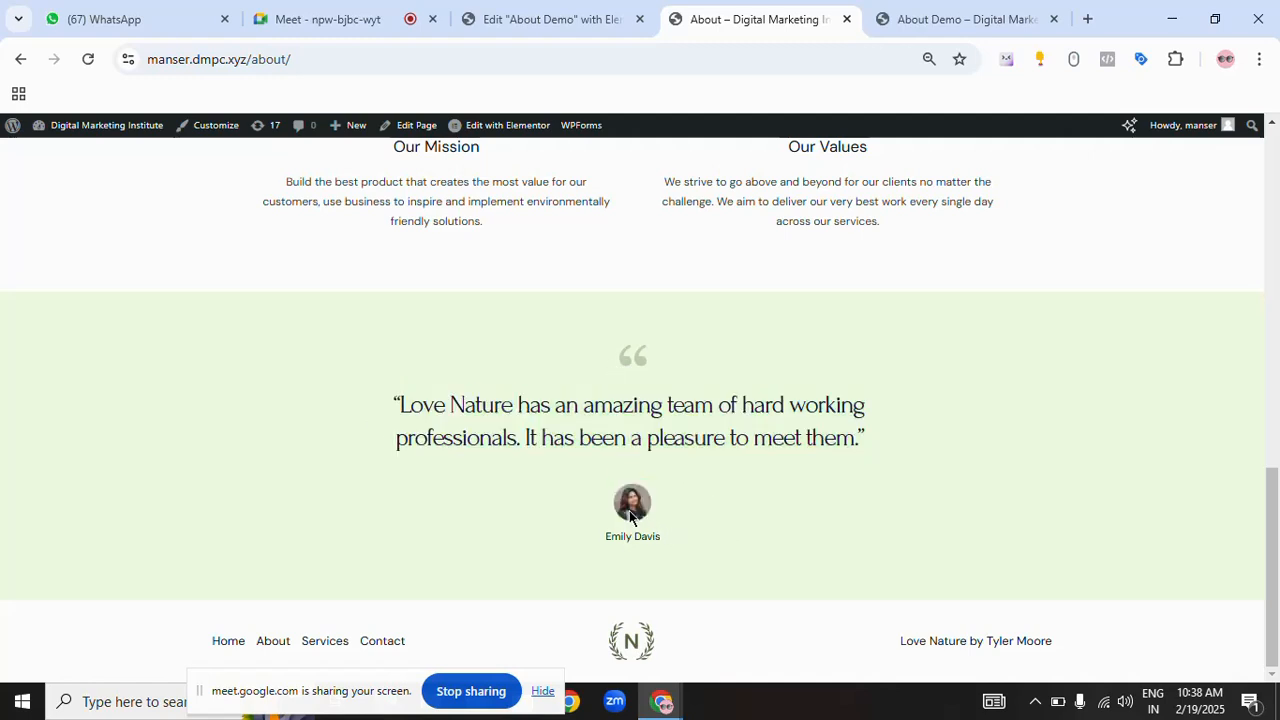
- Add a single-column Flexbox container below the Our Mission and Our Values section of the About Demo page
click(591, 21)
scroll(675, 335, down, 2)
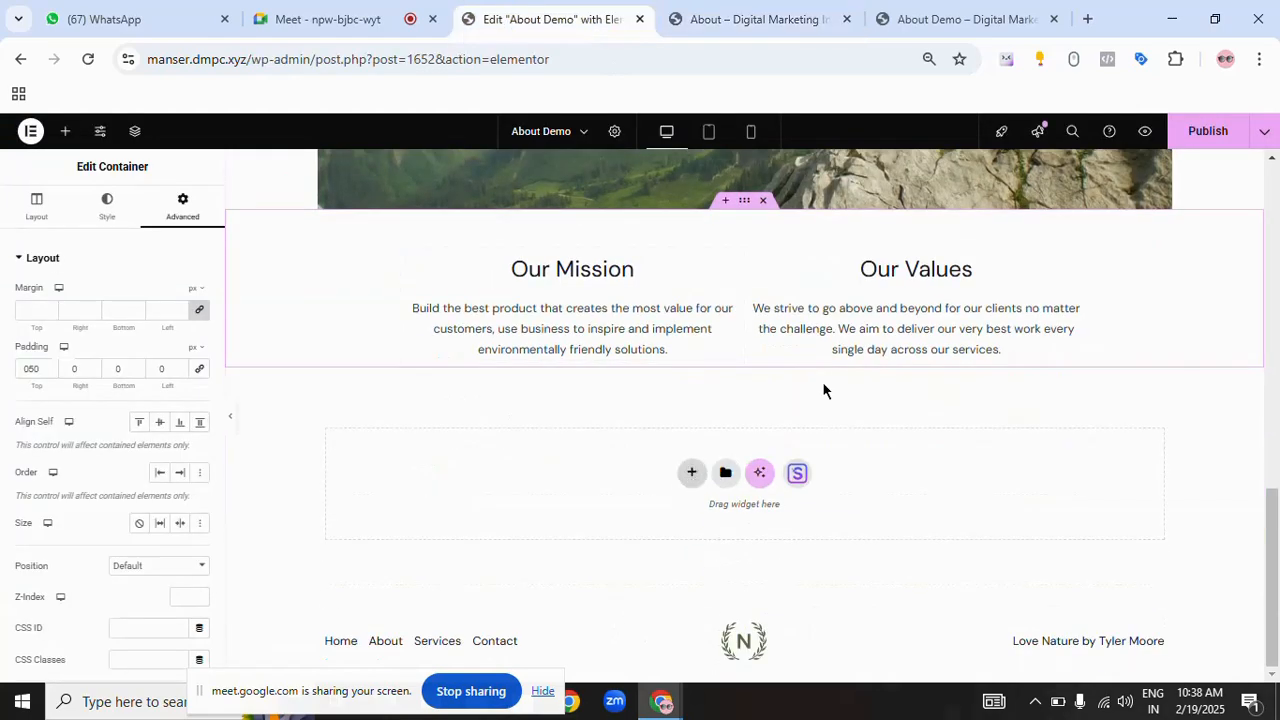
click(692, 473)
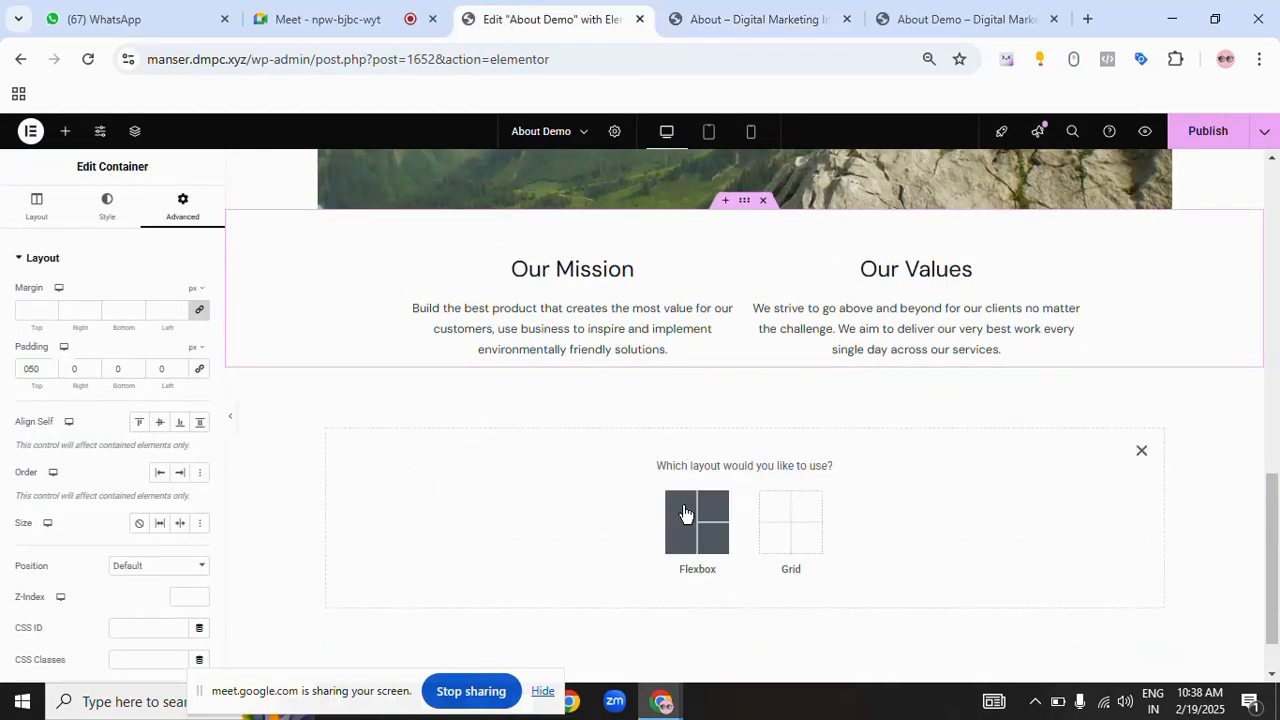
click(694, 518)
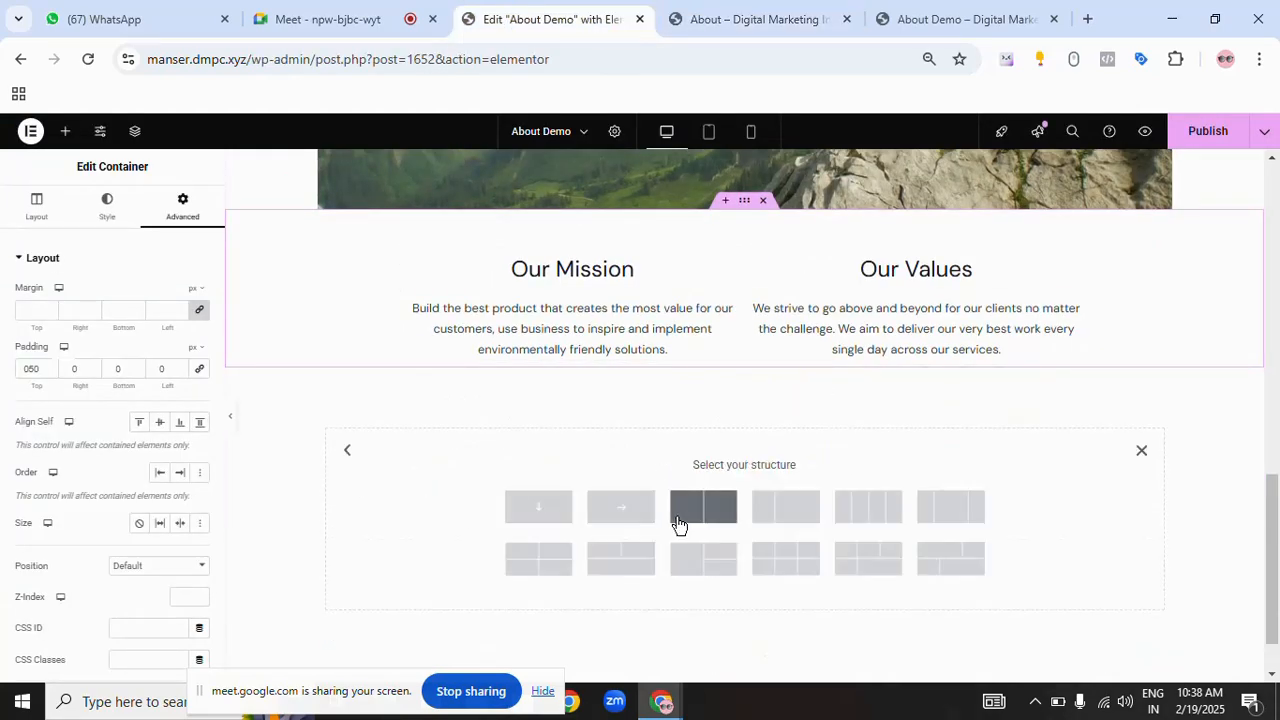
click(545, 523)
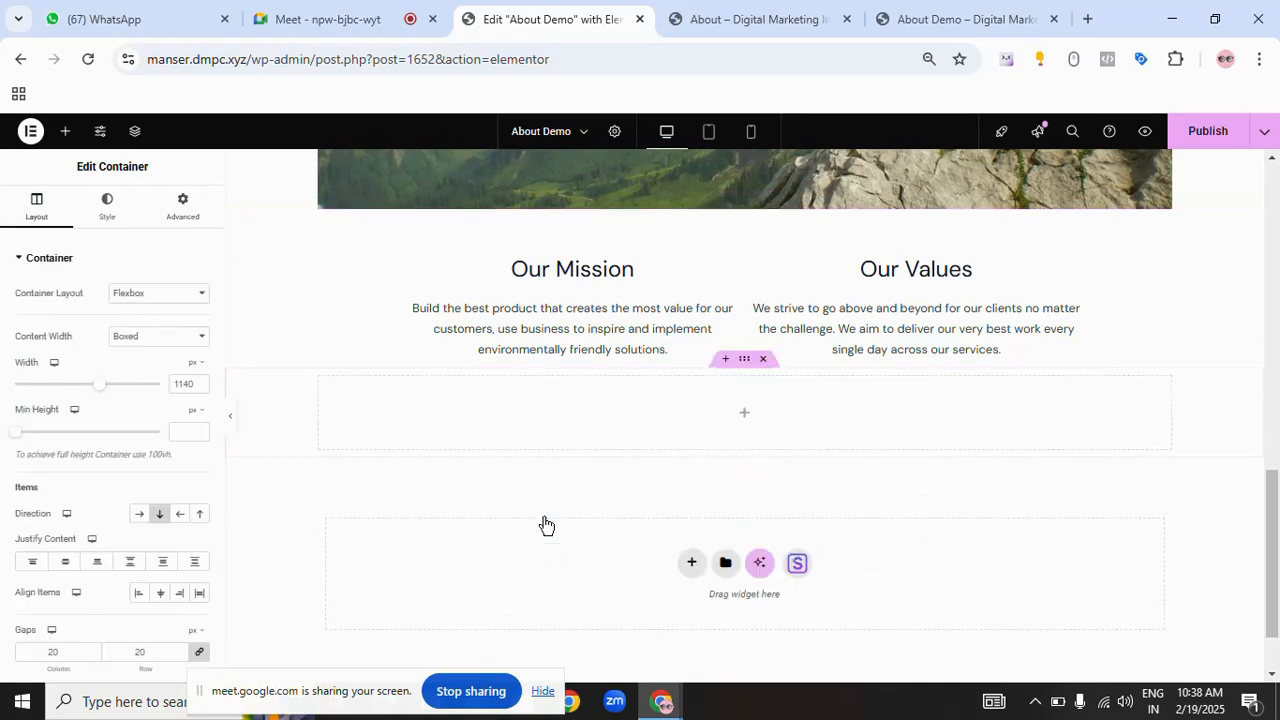
- Find the Testimonial widget and place it in the new empty container
click(65, 131)
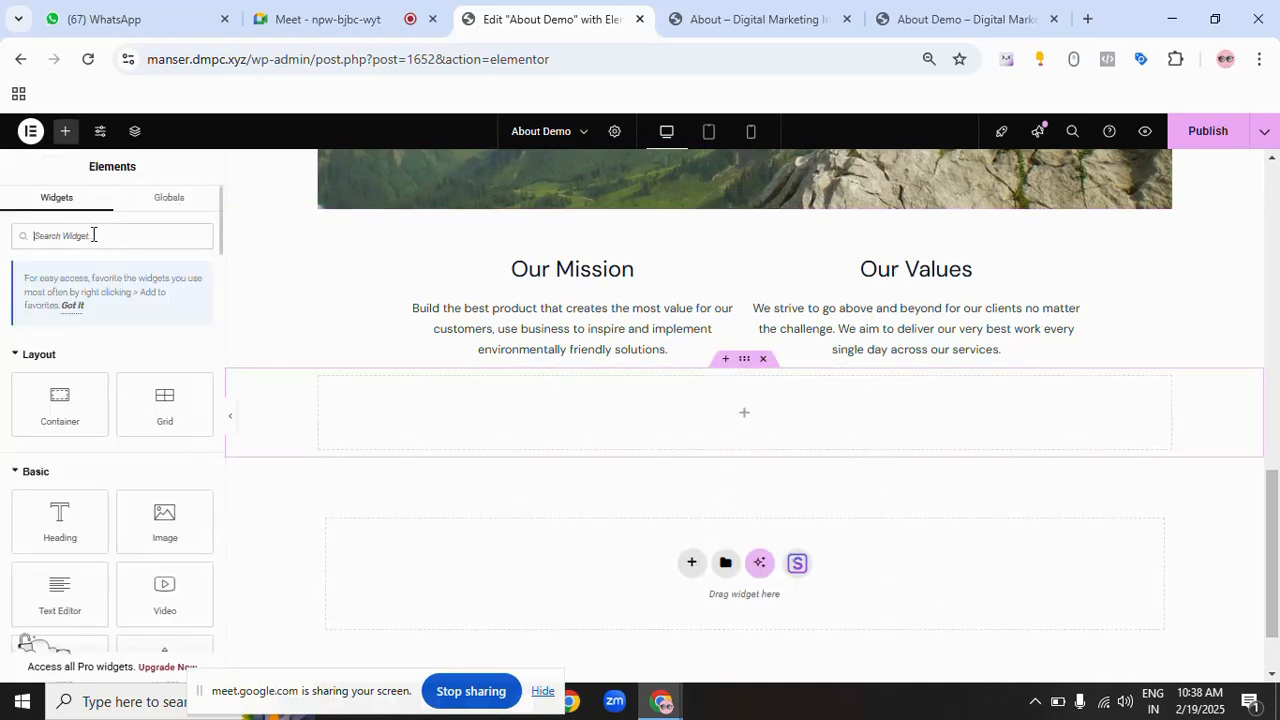
text(te)
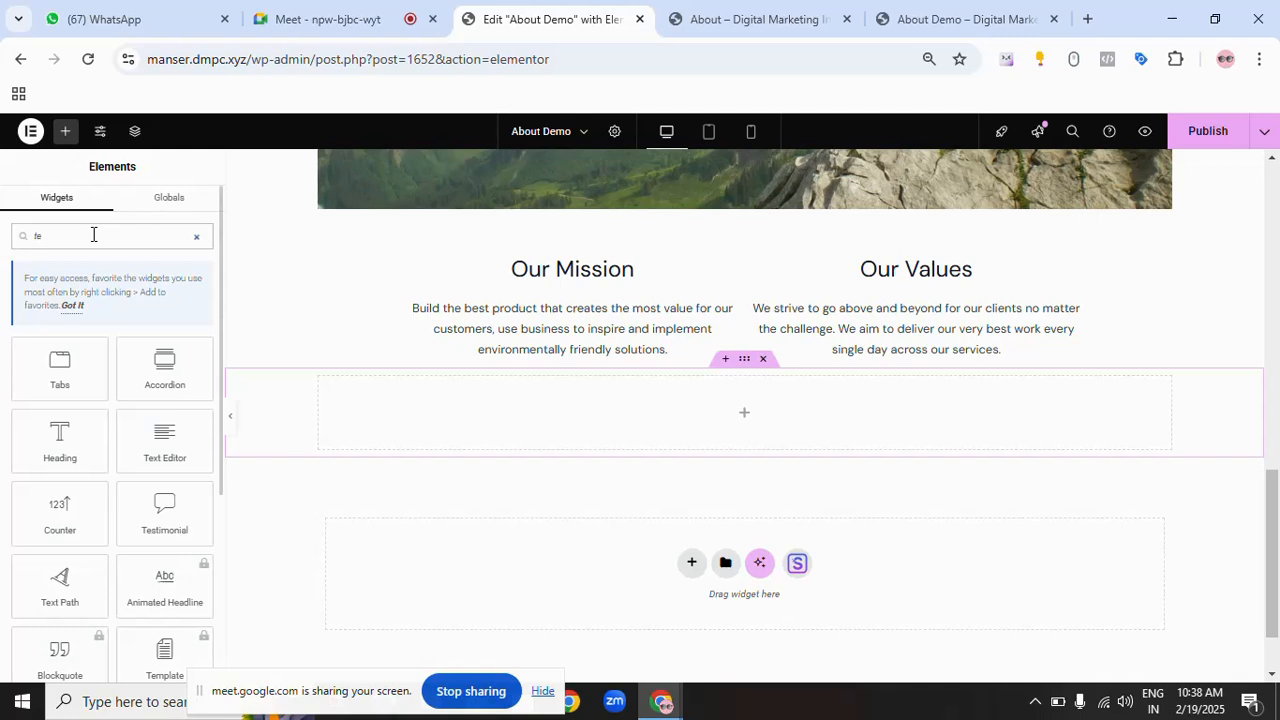
text(s)
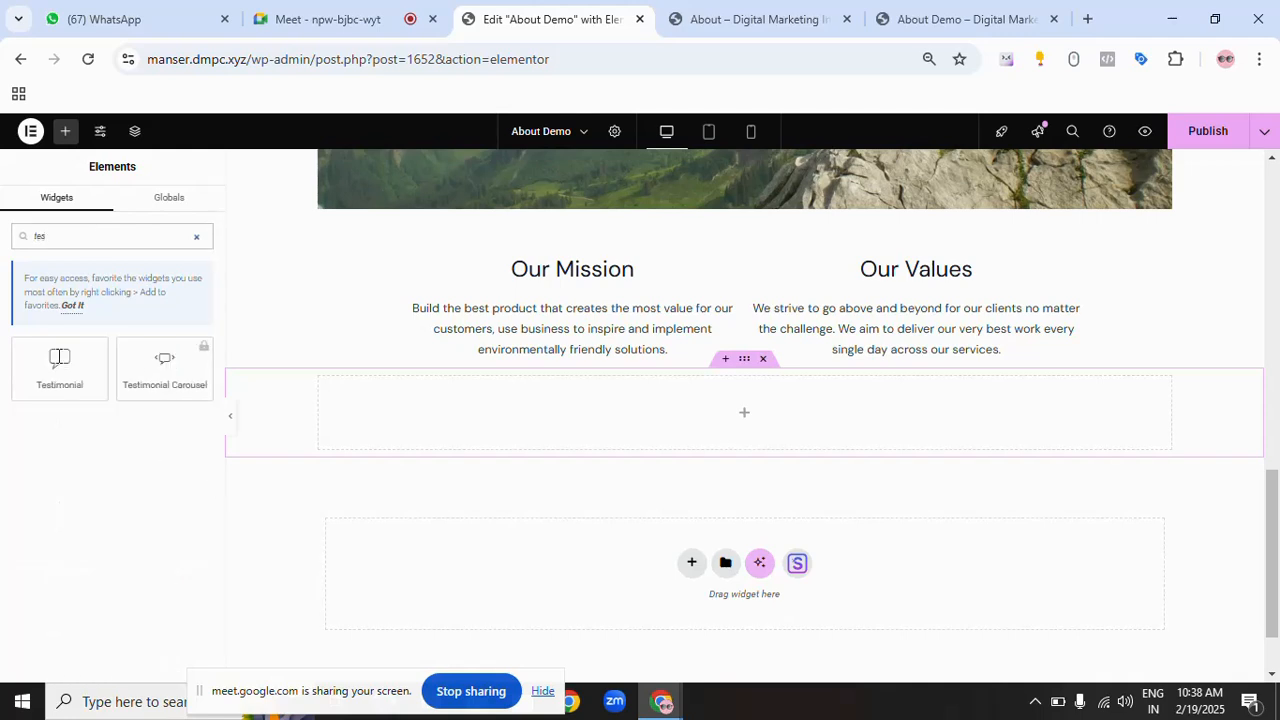
drag(78, 377, 740, 422)
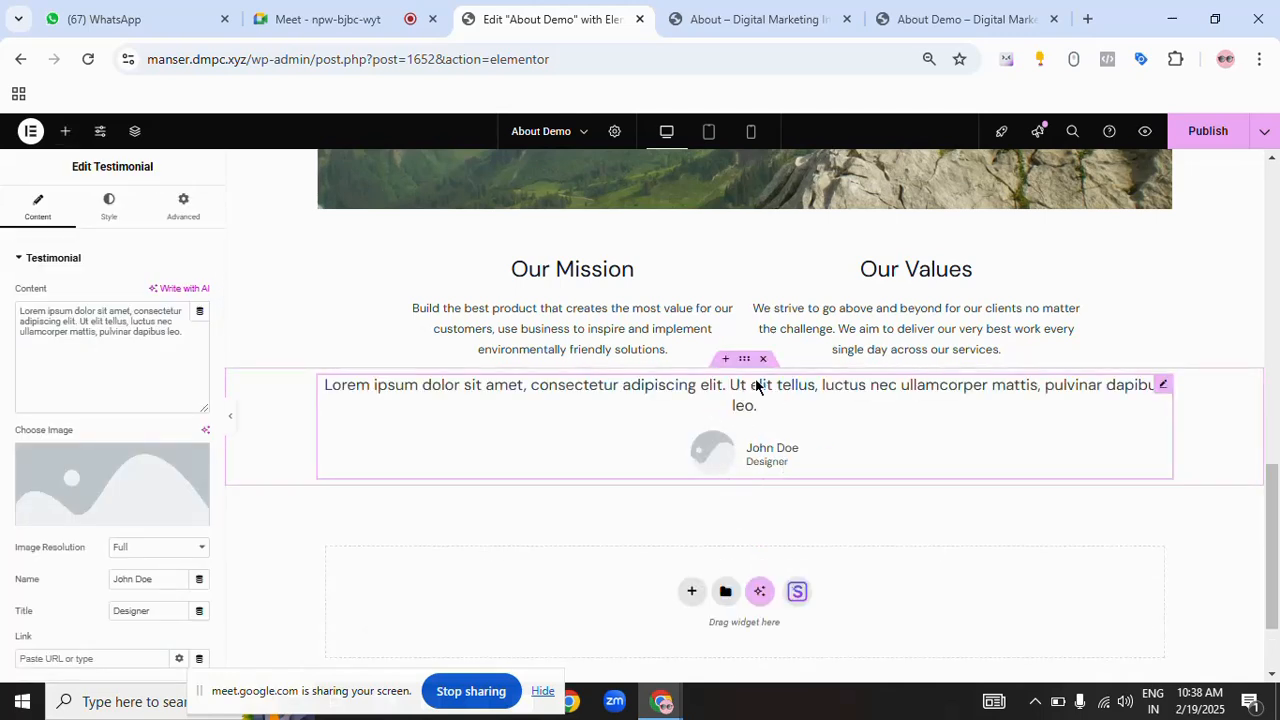
- Compare the testimonial with the reference About page, then set its Image Position to top so the photo sits above the name
click(765, 35)
drag(640, 358, 666, 337)
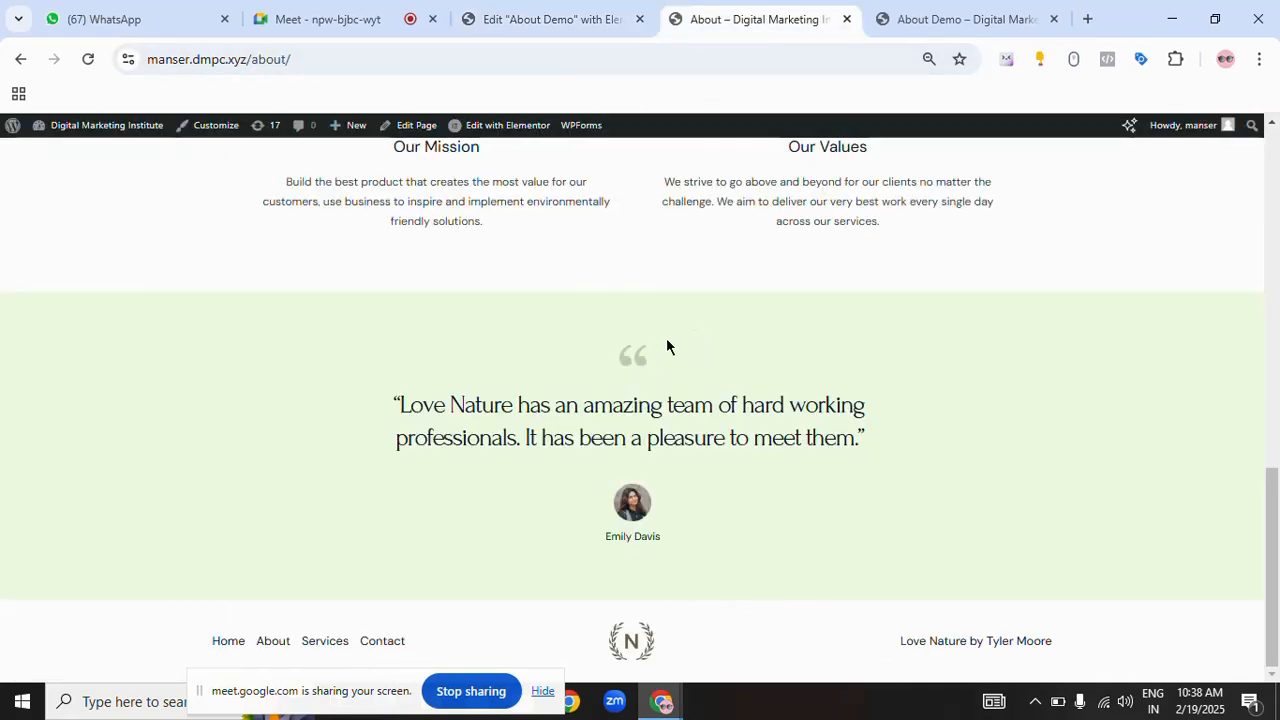
click(546, 30)
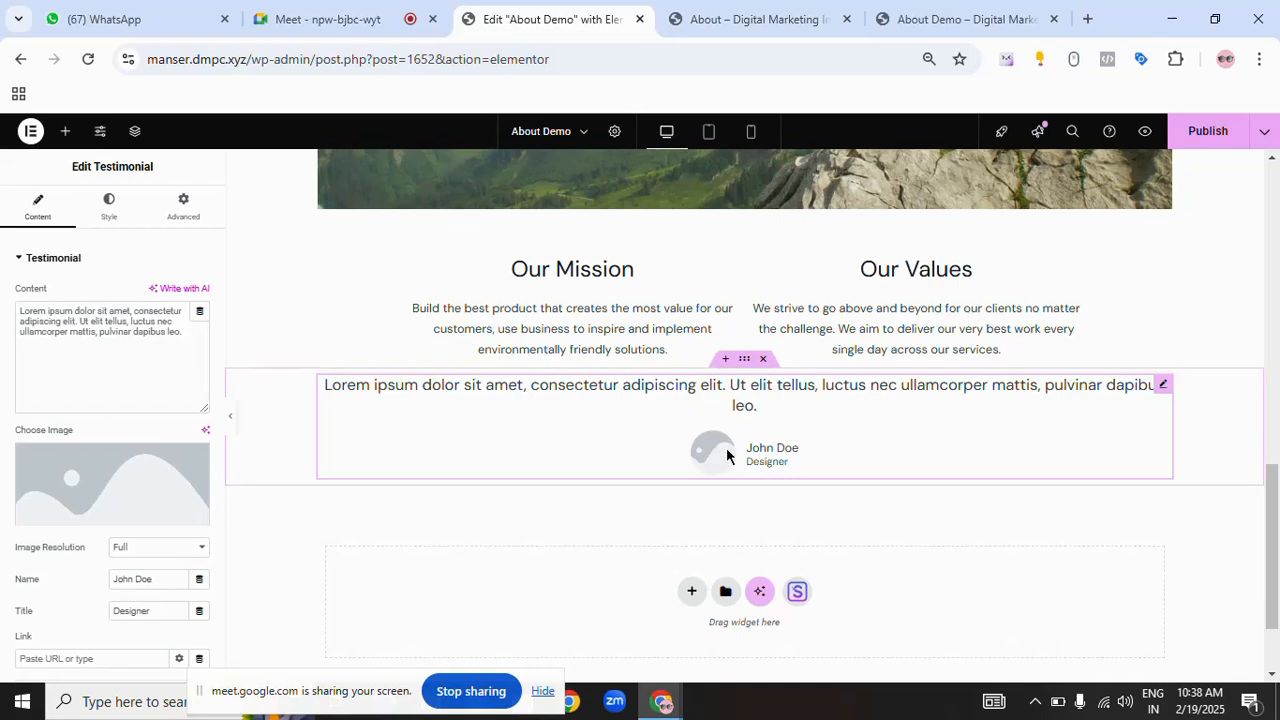
click(730, 33)
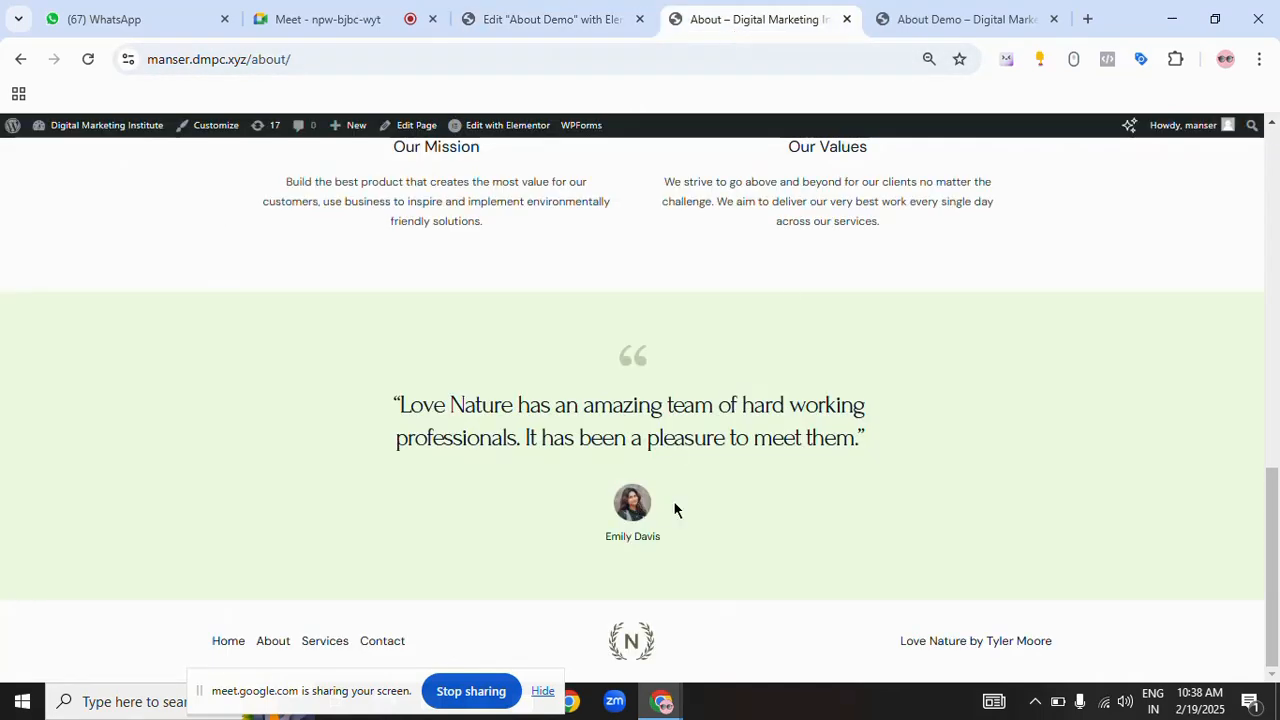
click(566, 22)
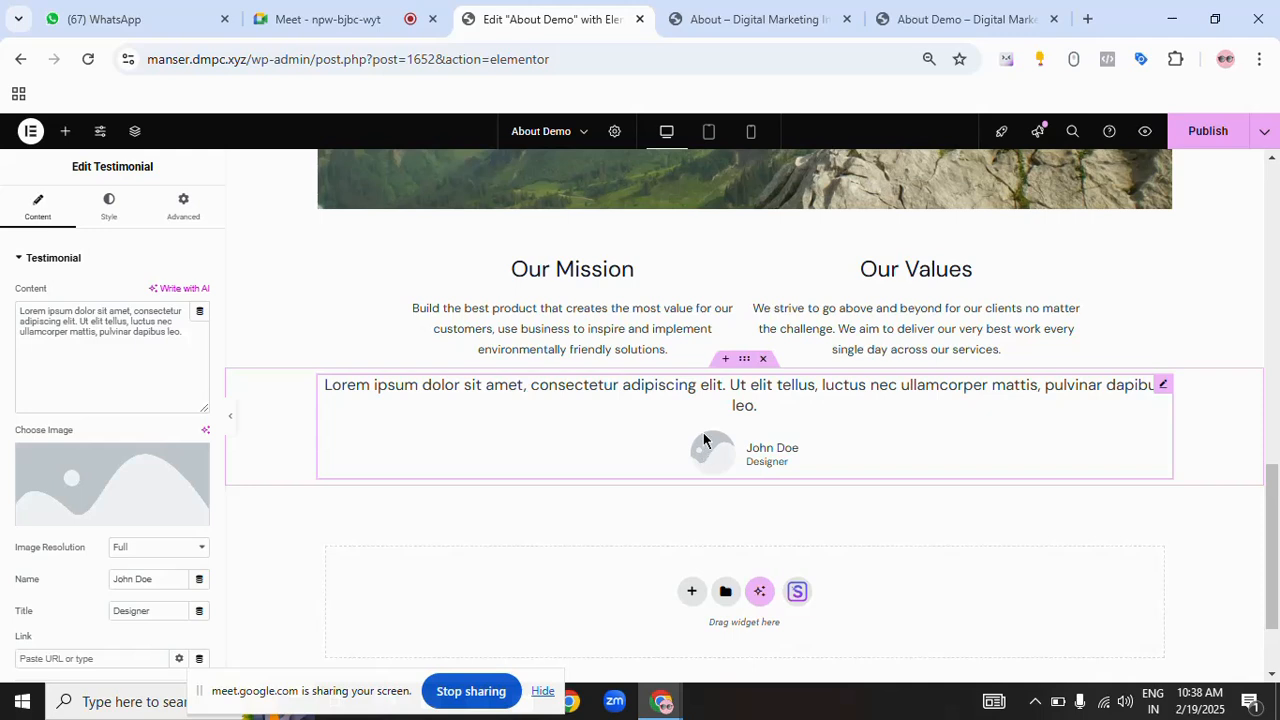
scroll(150, 465, down, 3)
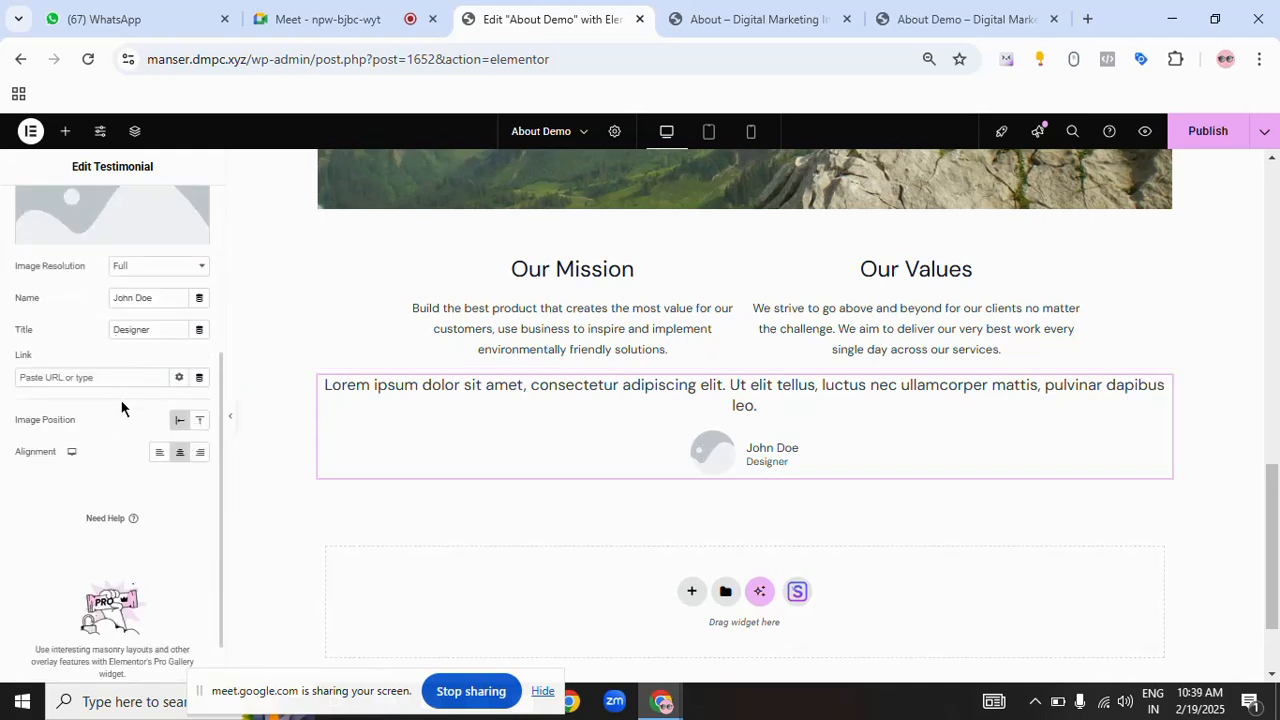
click(197, 424)
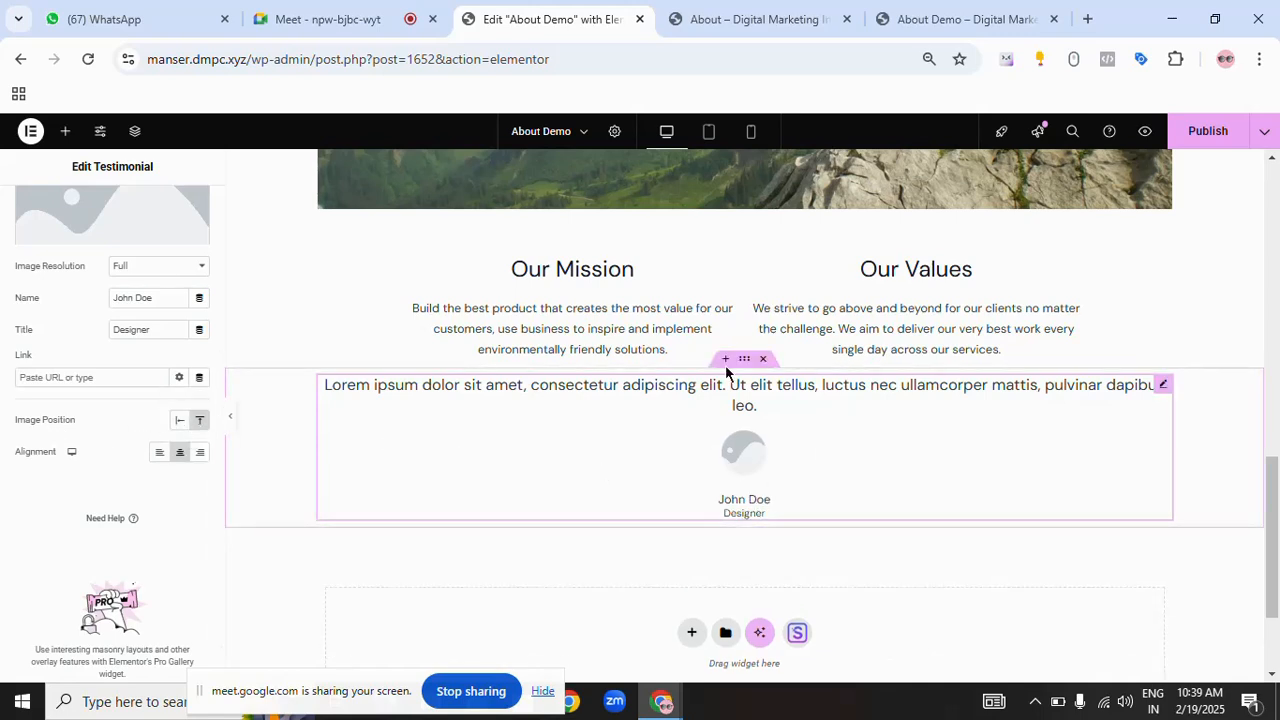
- Check the author photo on the reference About page and choose avatar_on_about-3.png from the media library as the testimonial's image
click(722, 22)
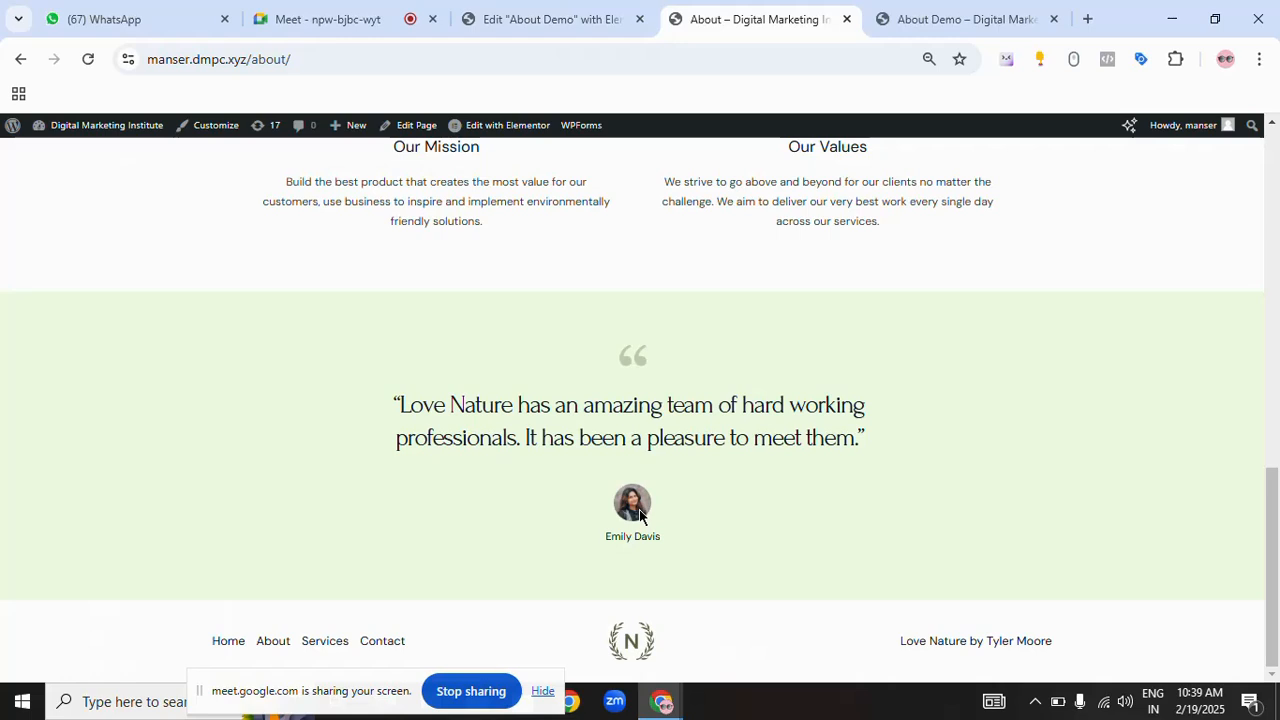
click(575, 30)
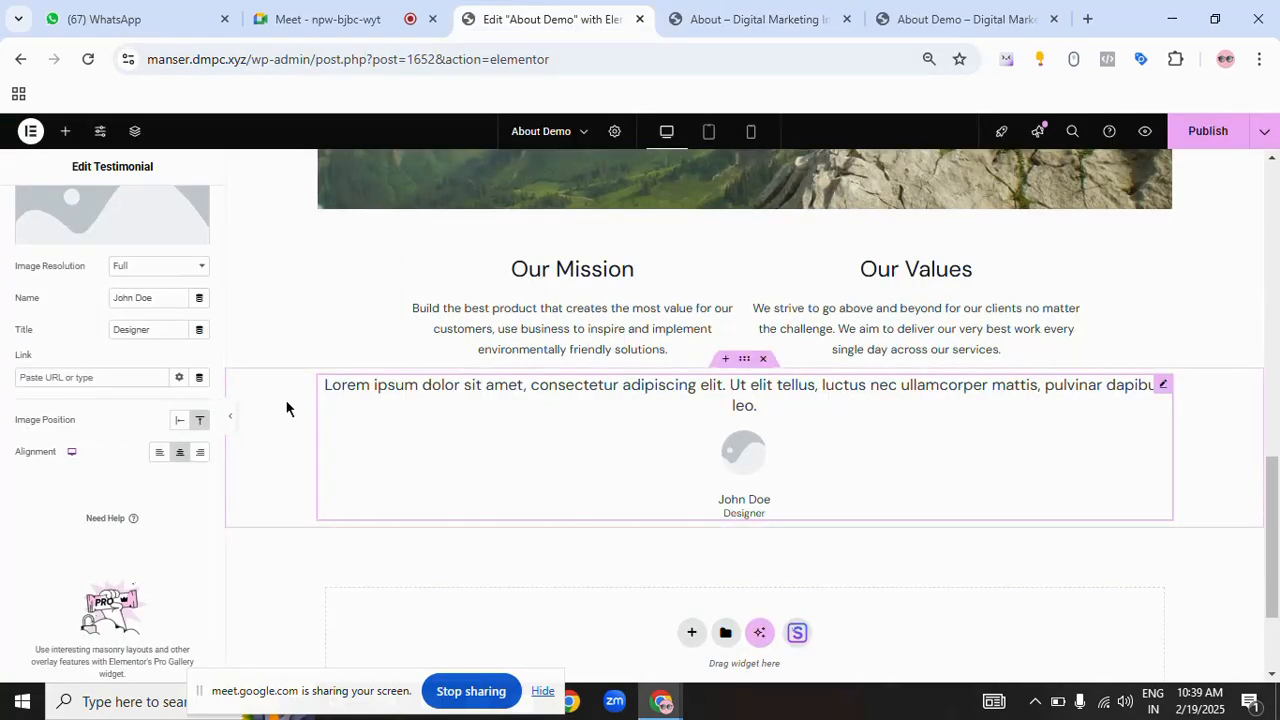
click(709, 24)
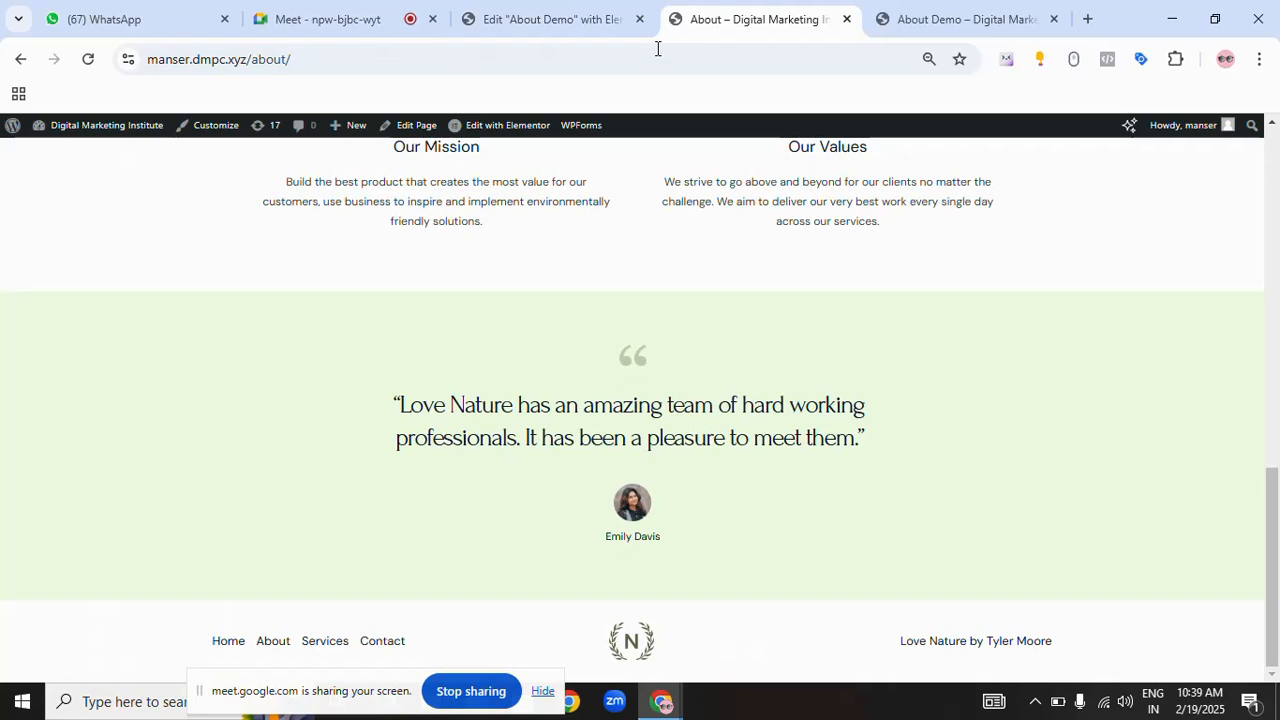
click(577, 22)
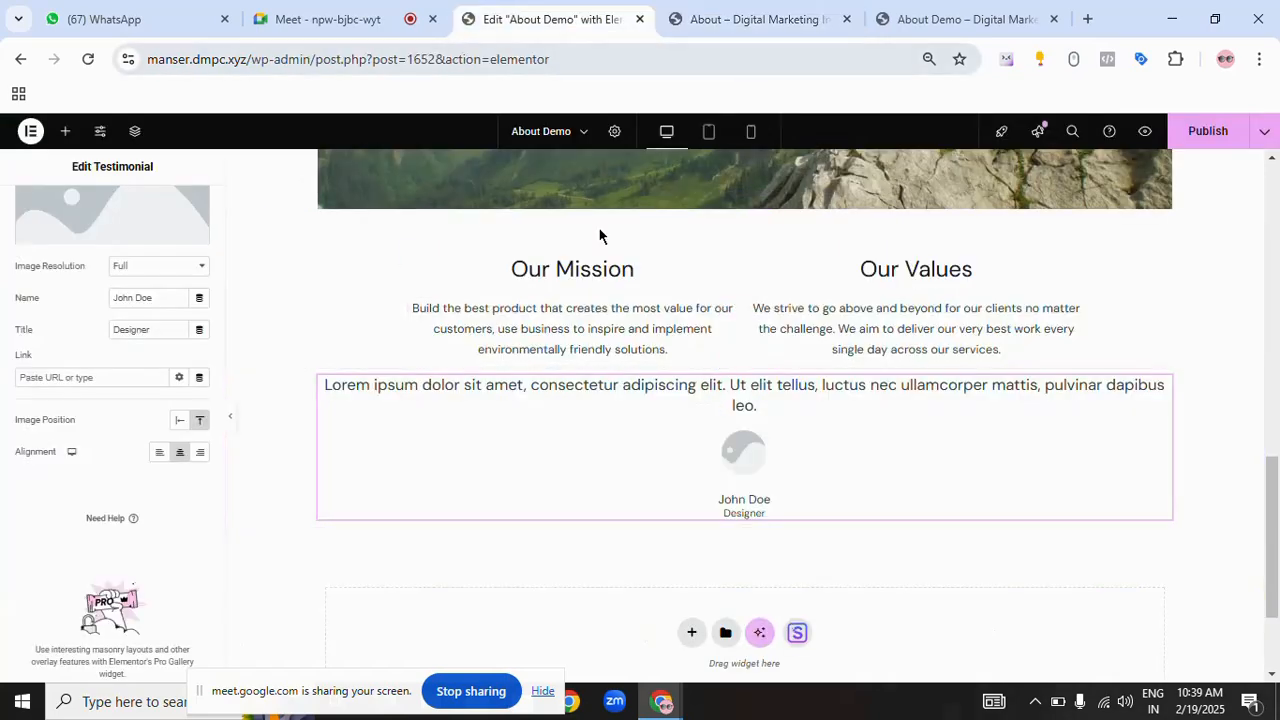
scroll(489, 484, up, 3)
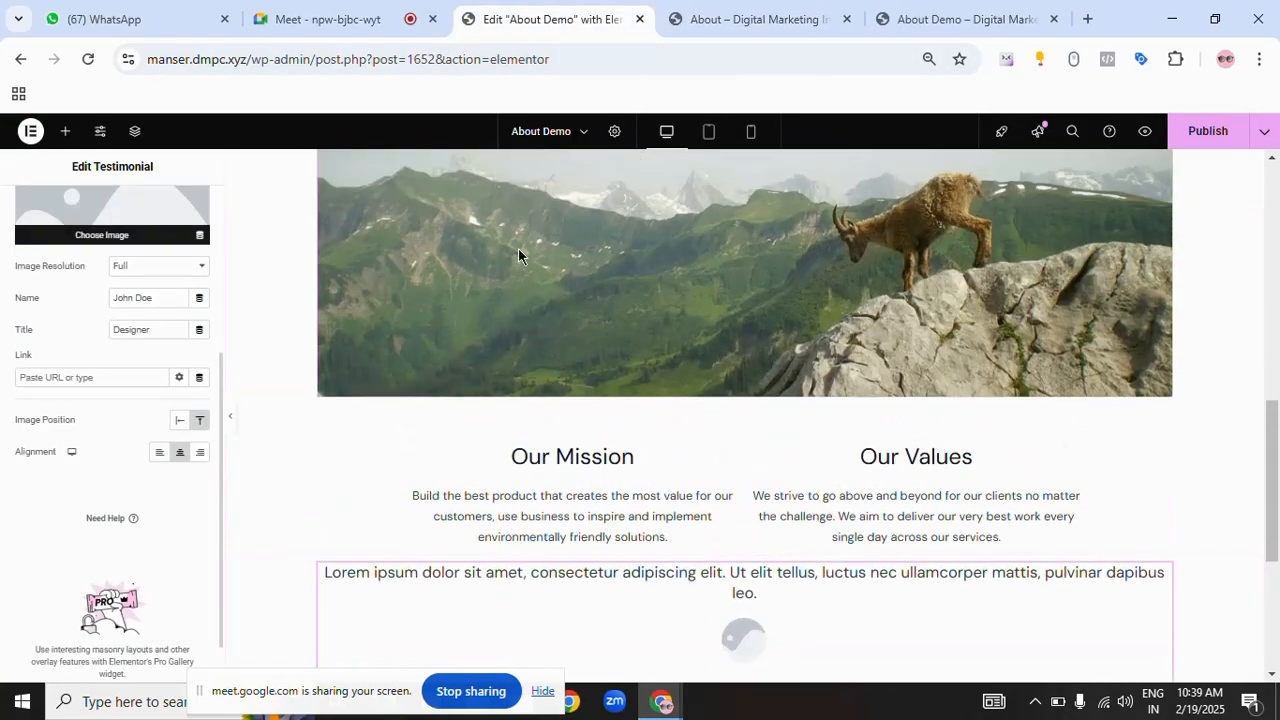
click(711, 26)
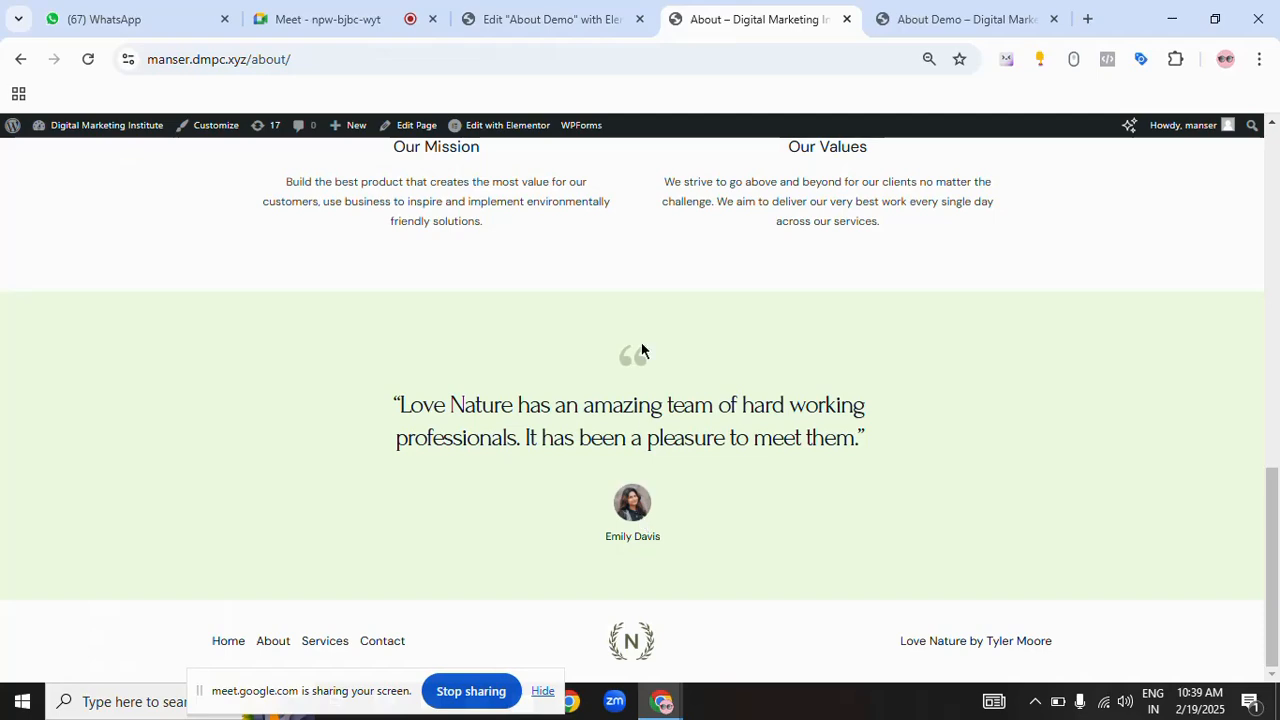
click(580, 22)
scroll(100, 390, up, 3)
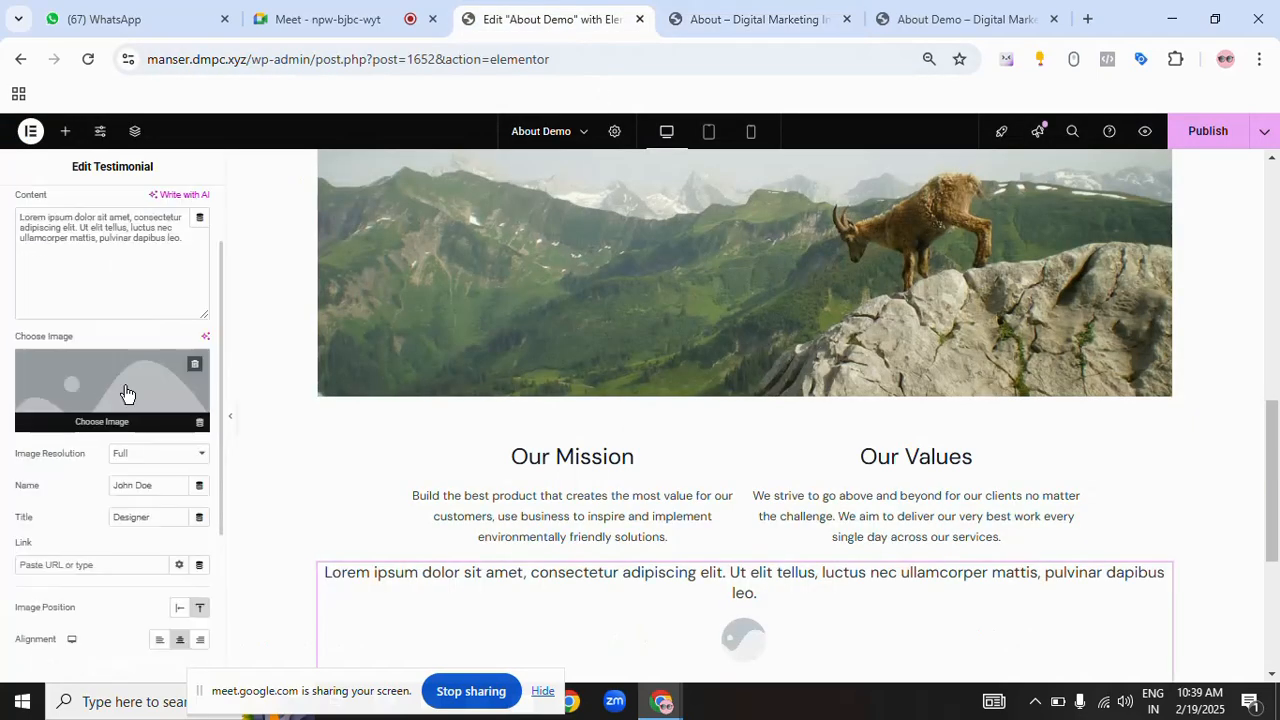
click(126, 393)
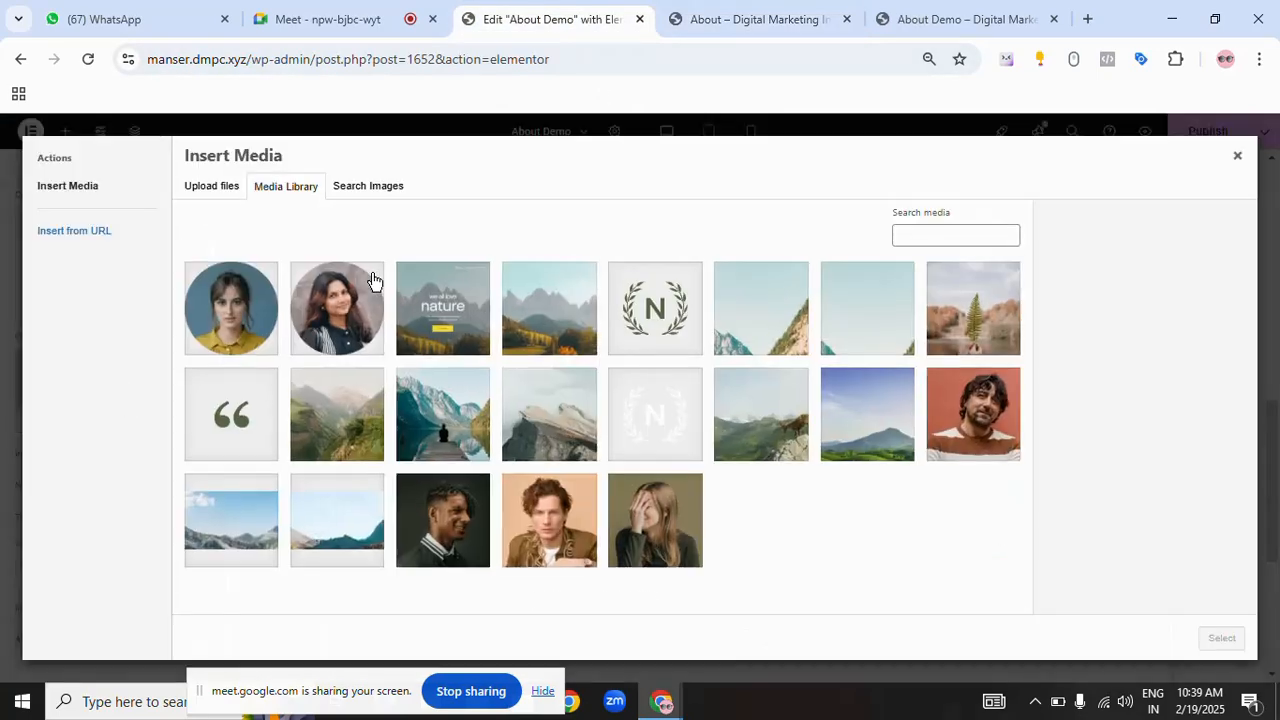
click(359, 326)
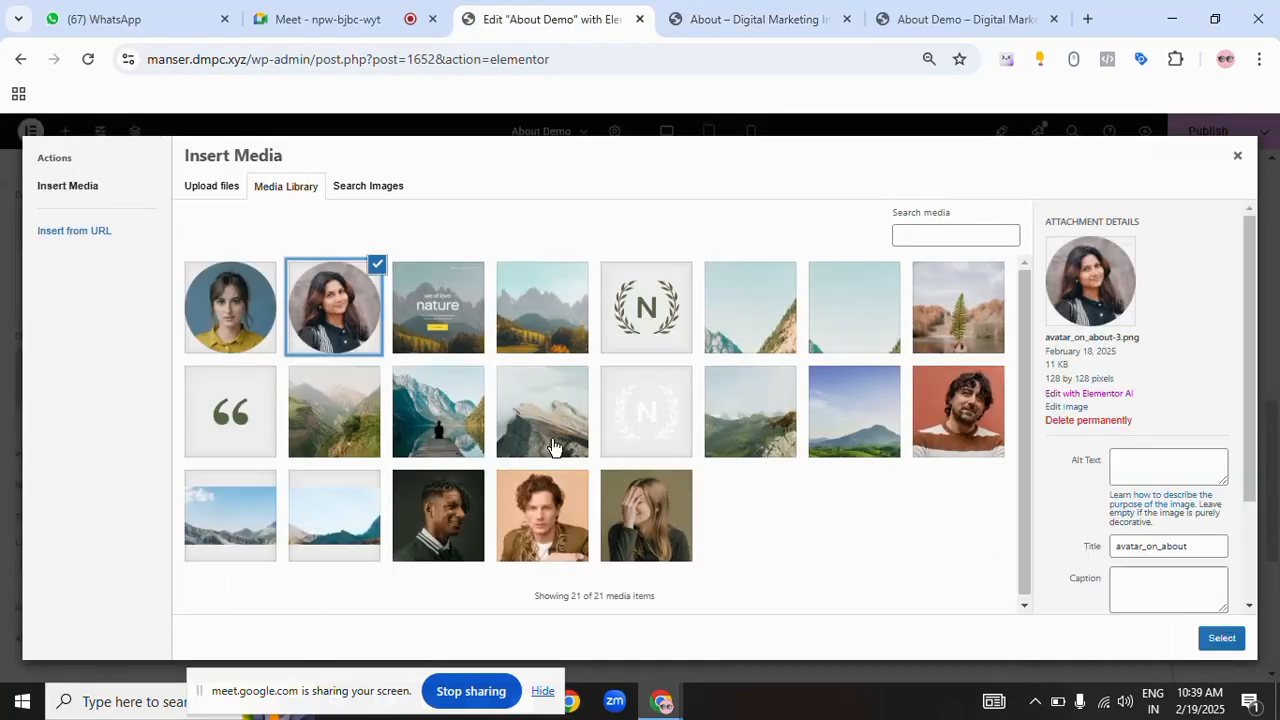
click(1222, 638)
scroll(800, 488, down, 2)
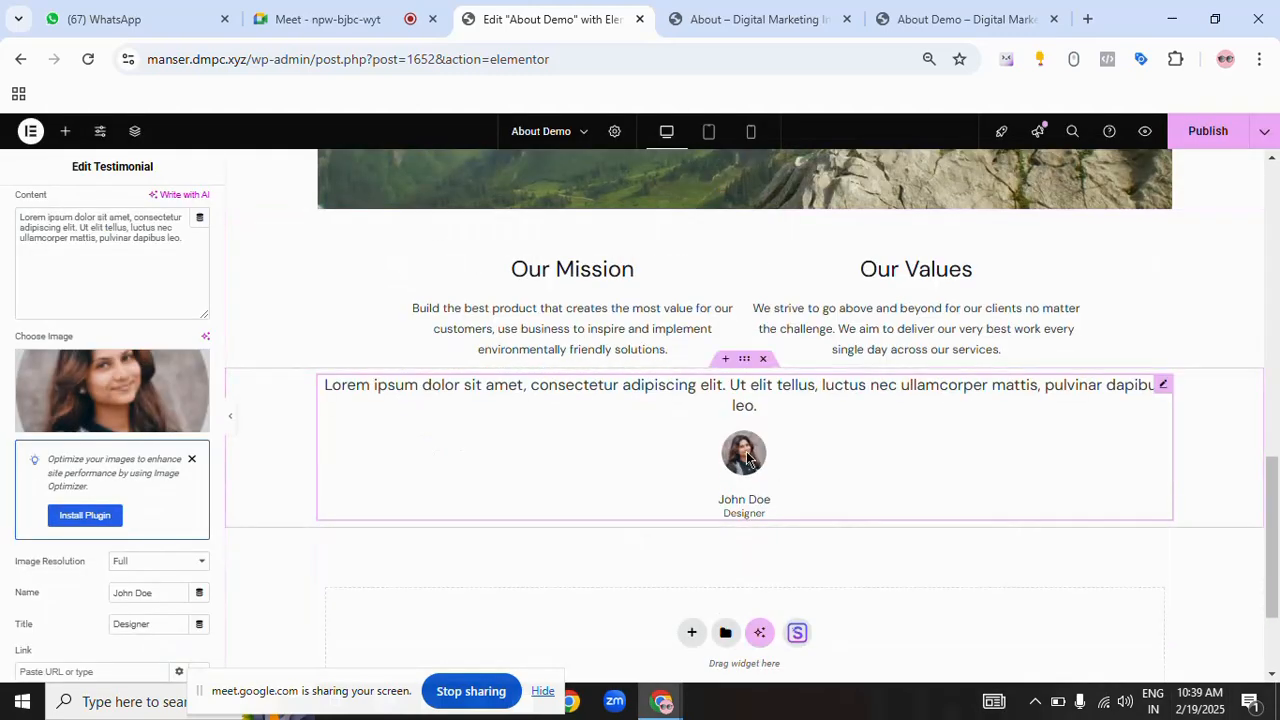
- Replace the testimonial's placeholder content with the "Love Nature has an amazing team of hard working professionals" quote copied from the reference About page
click(745, 22)
drag(379, 404, 885, 441)
key(ctrl+c)
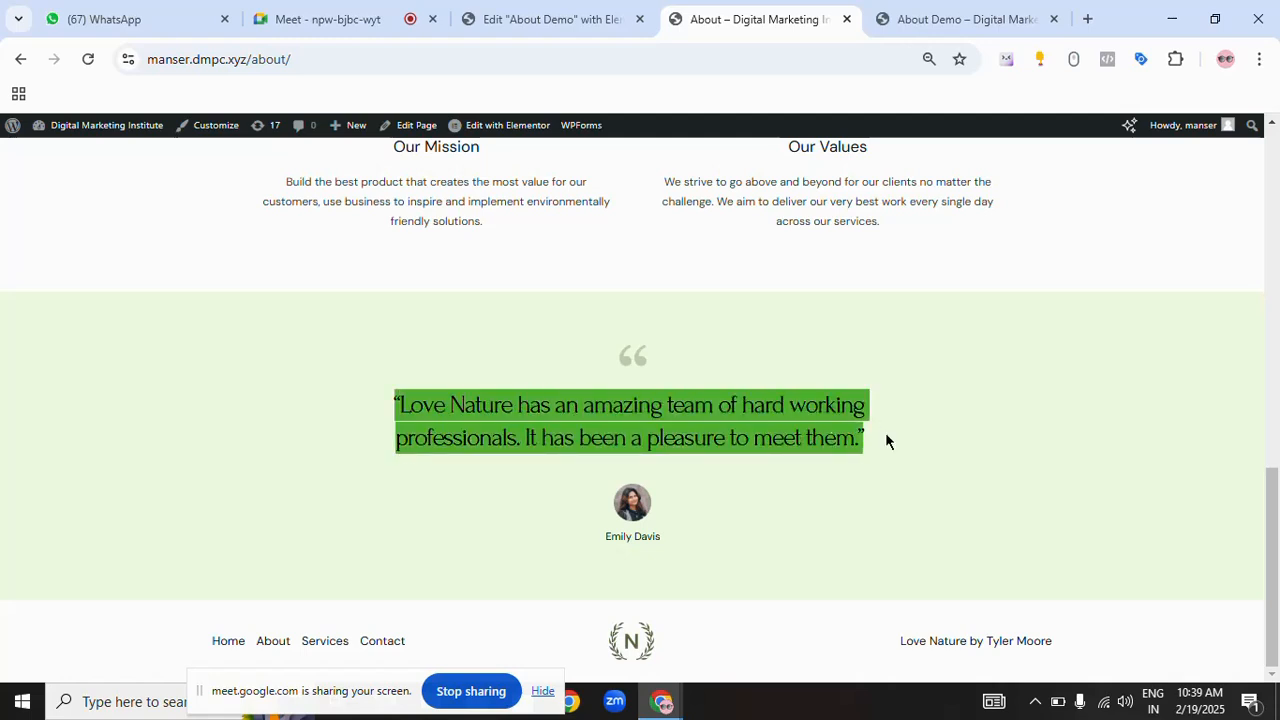
click(500, 14)
scroll(48, 310, up, 1)
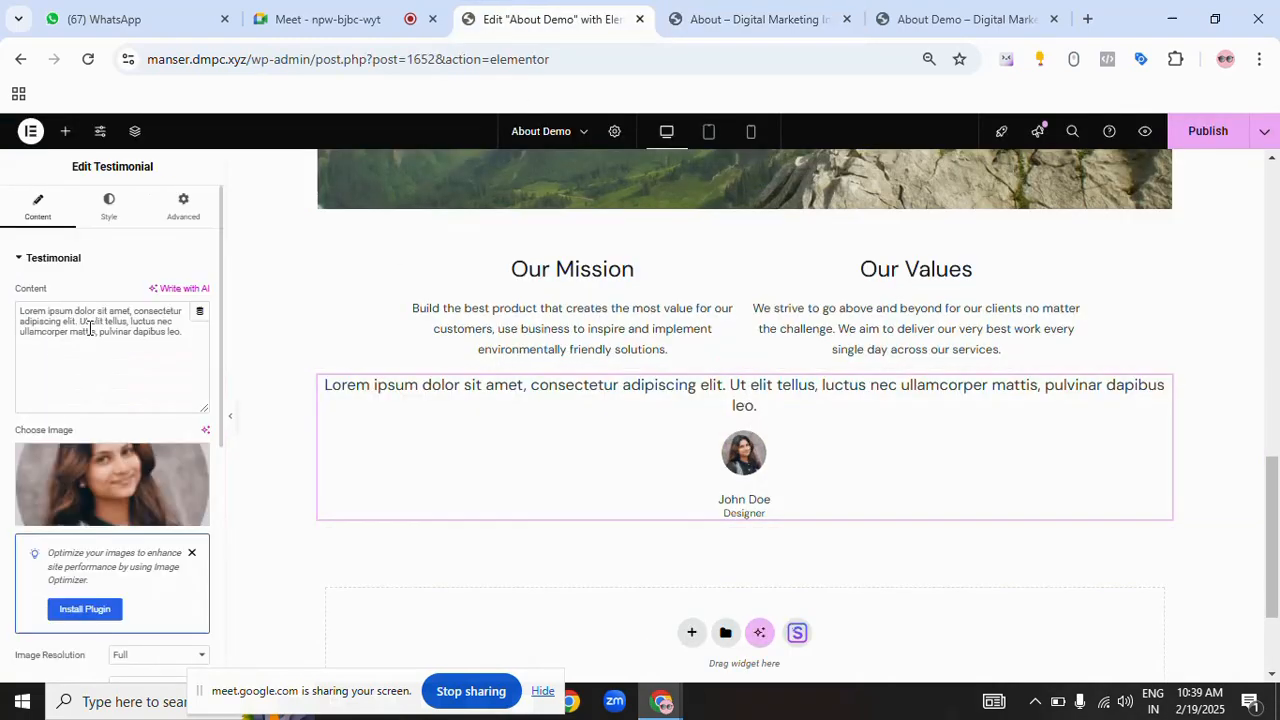
click(170, 337)
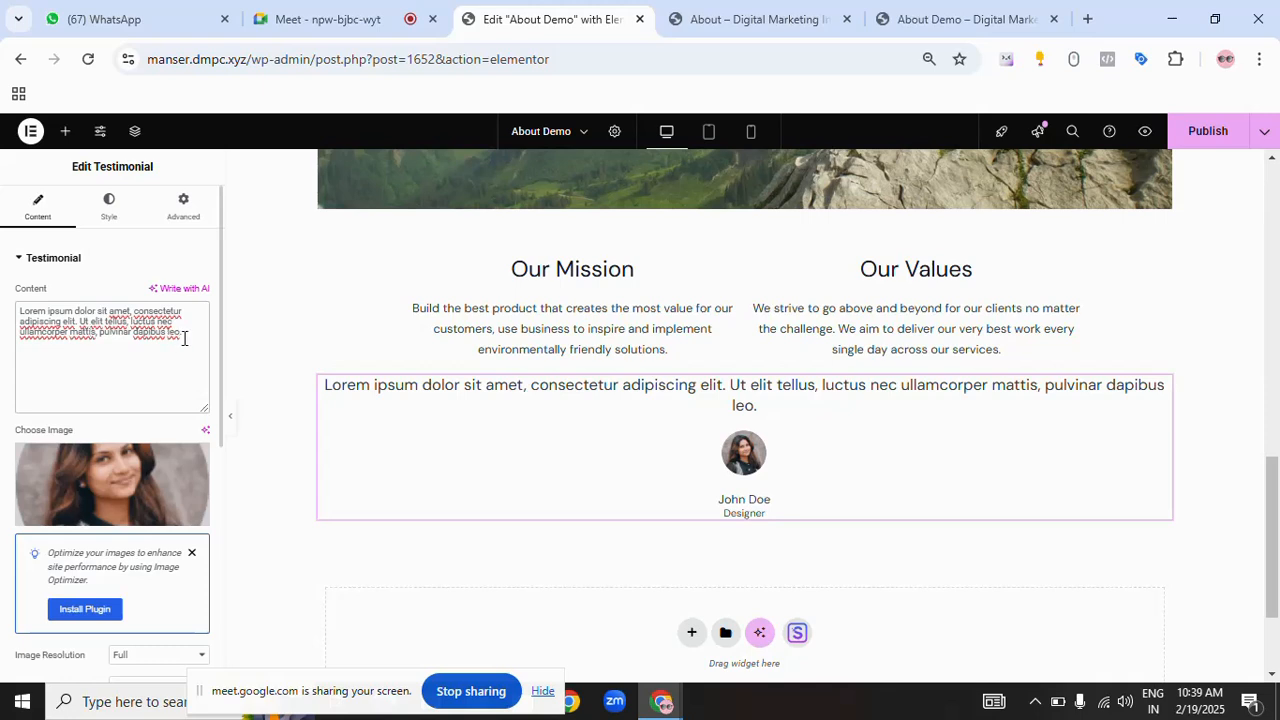
drag(184, 338, 6, 307)
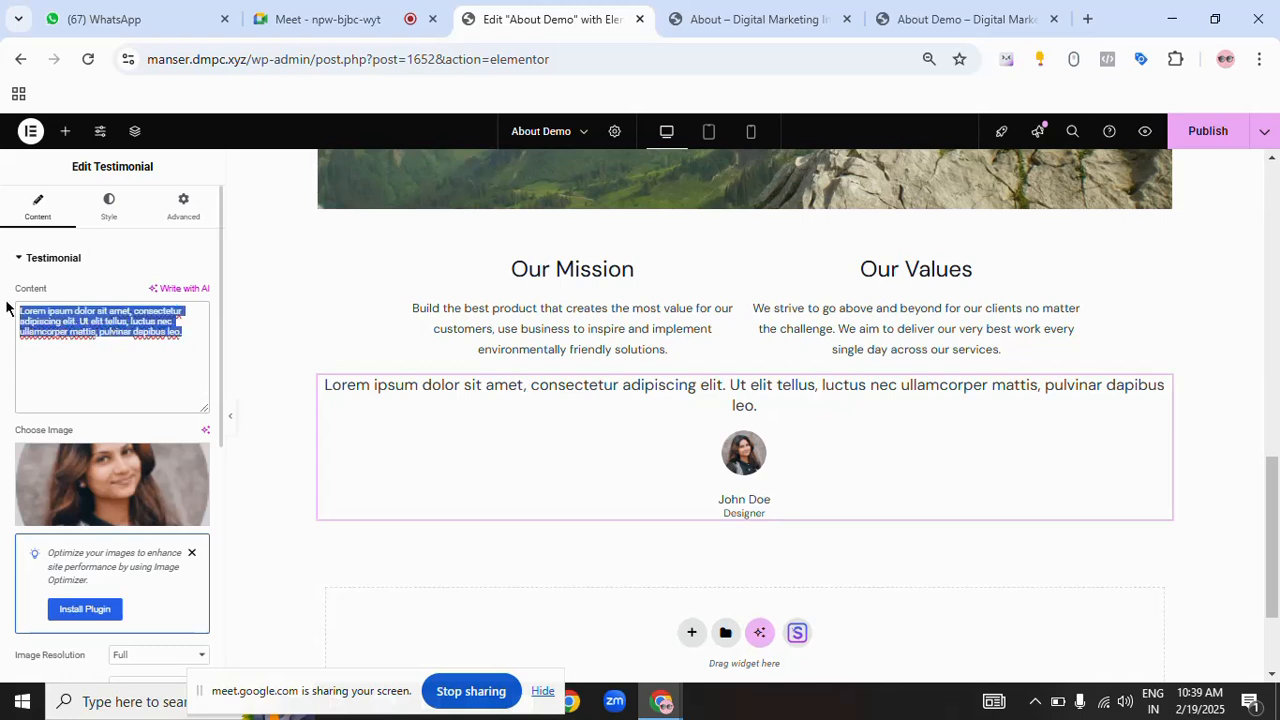
key(ctrl+v)
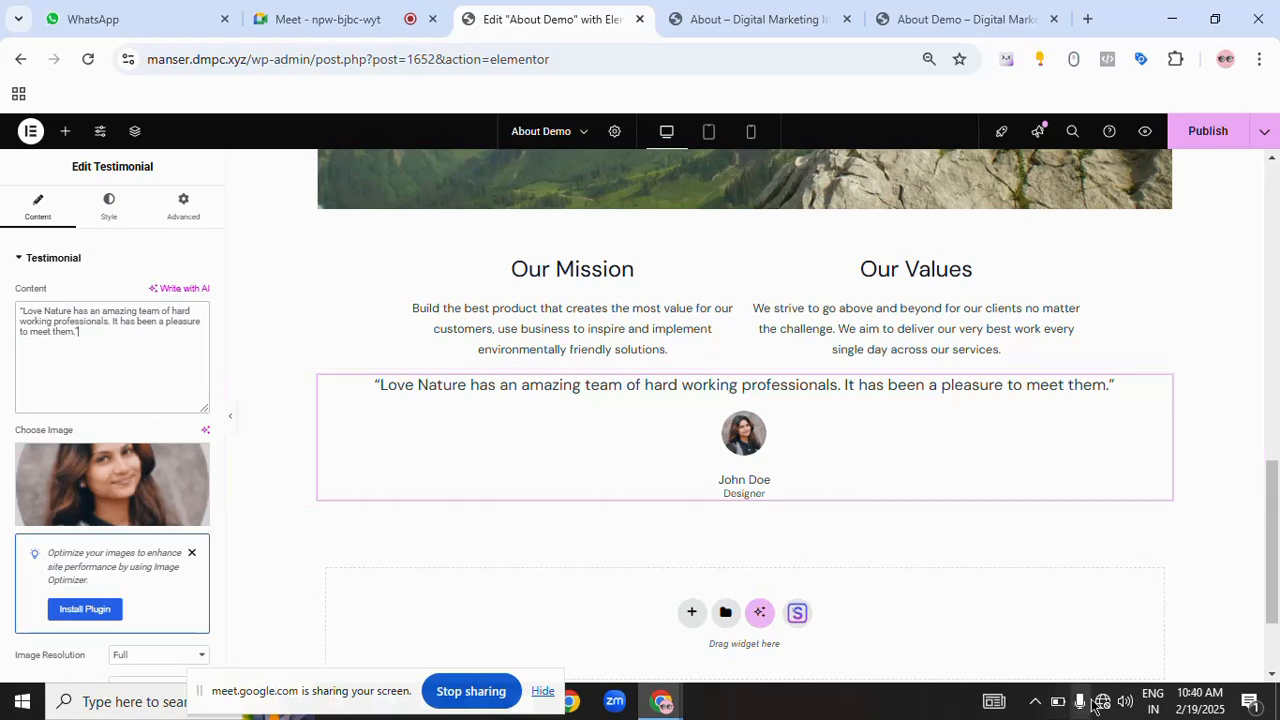
mouse_move(1106, 703)
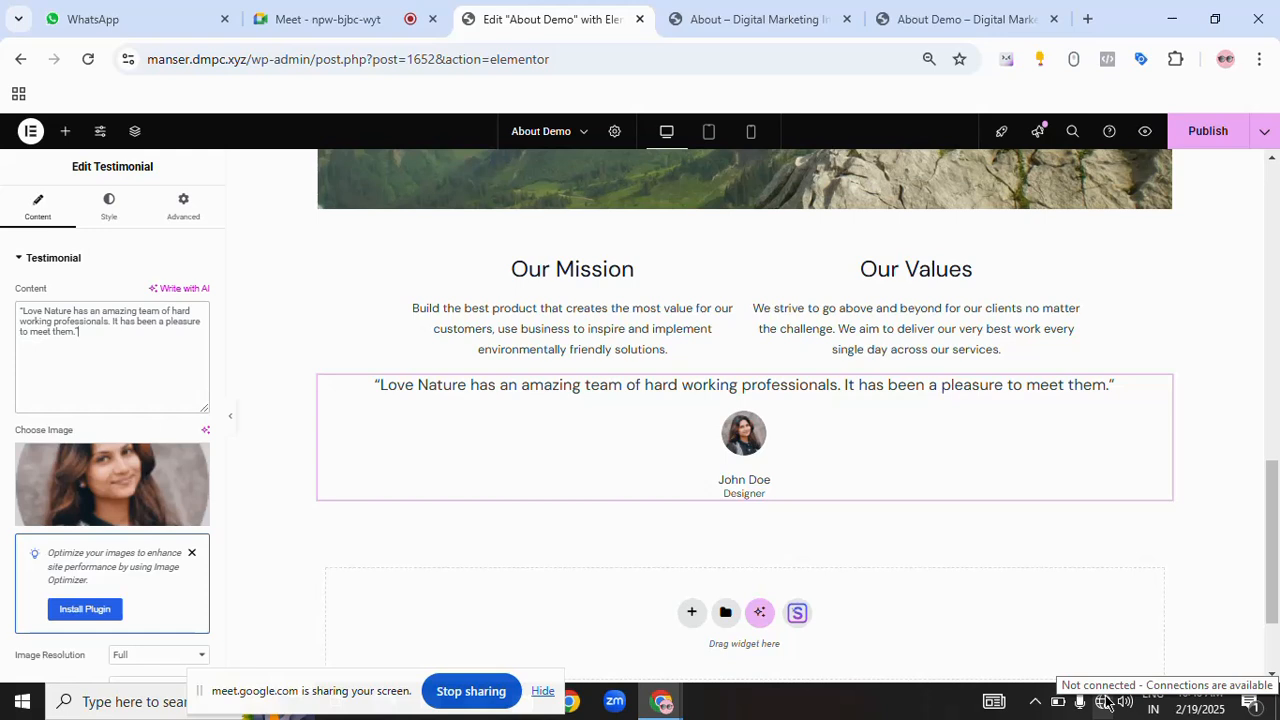
click(1106, 703)
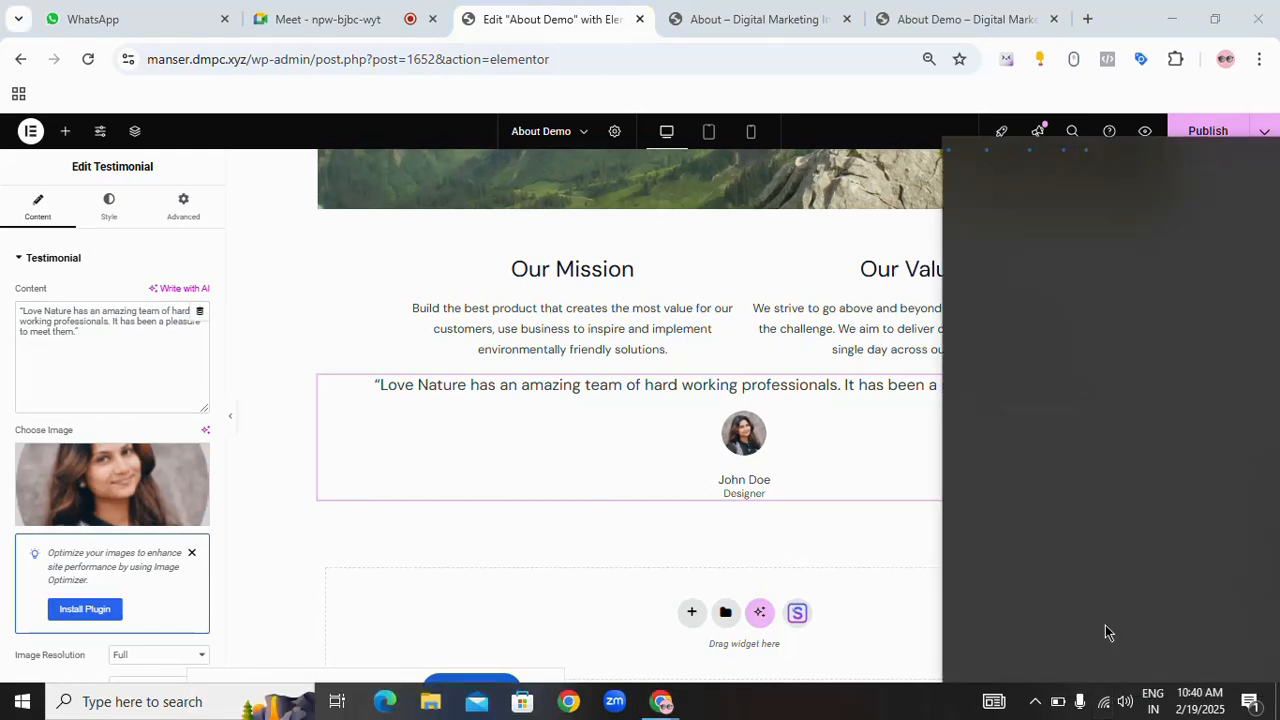
click(850, 549)
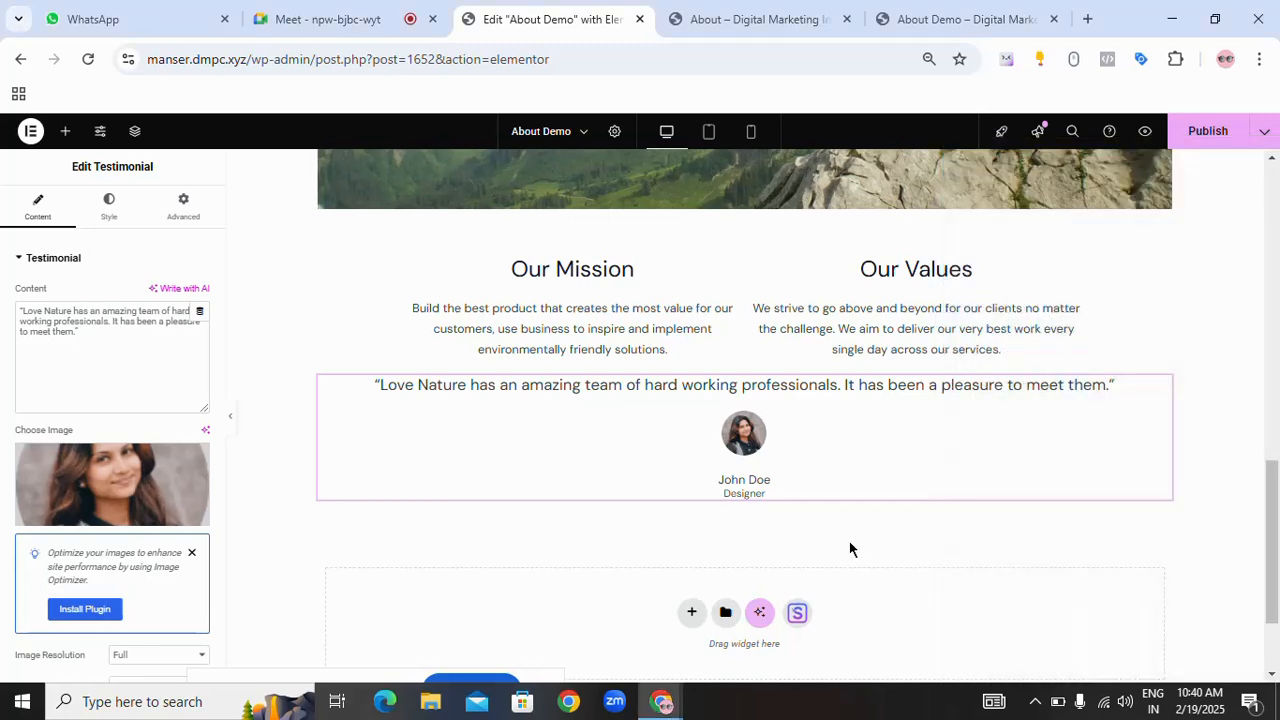
click(348, 19)
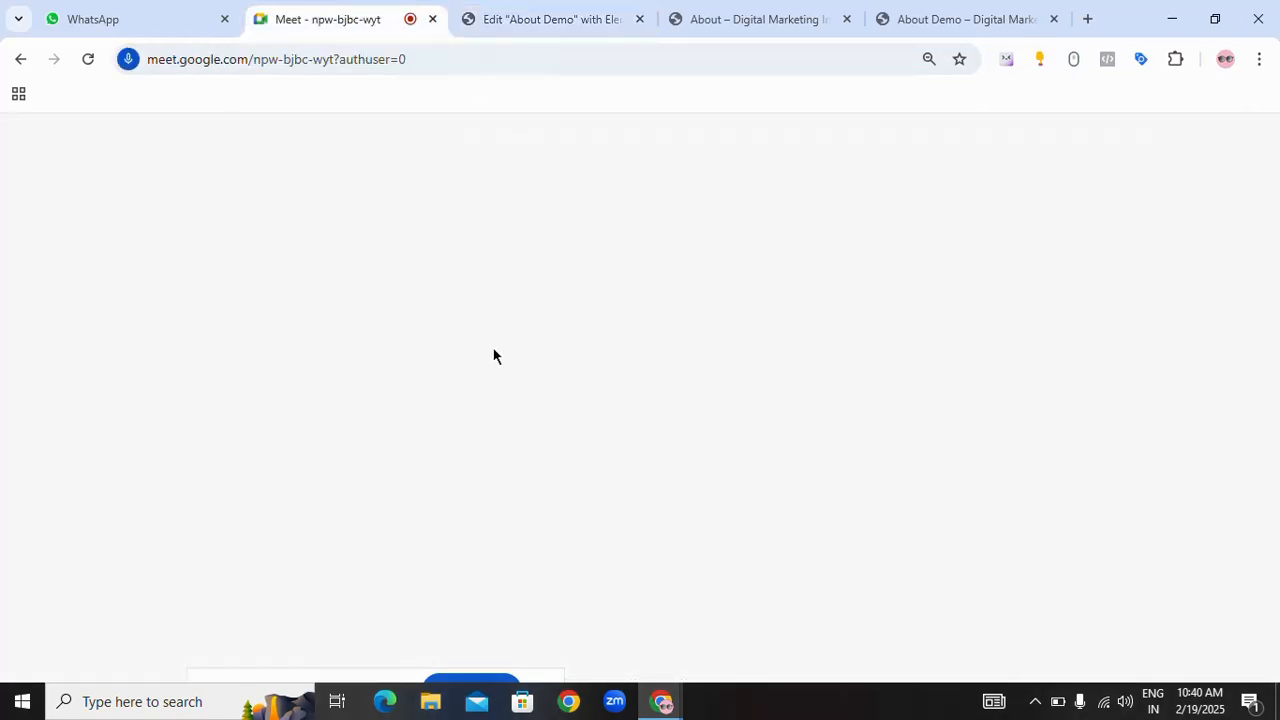
click(551, 19)
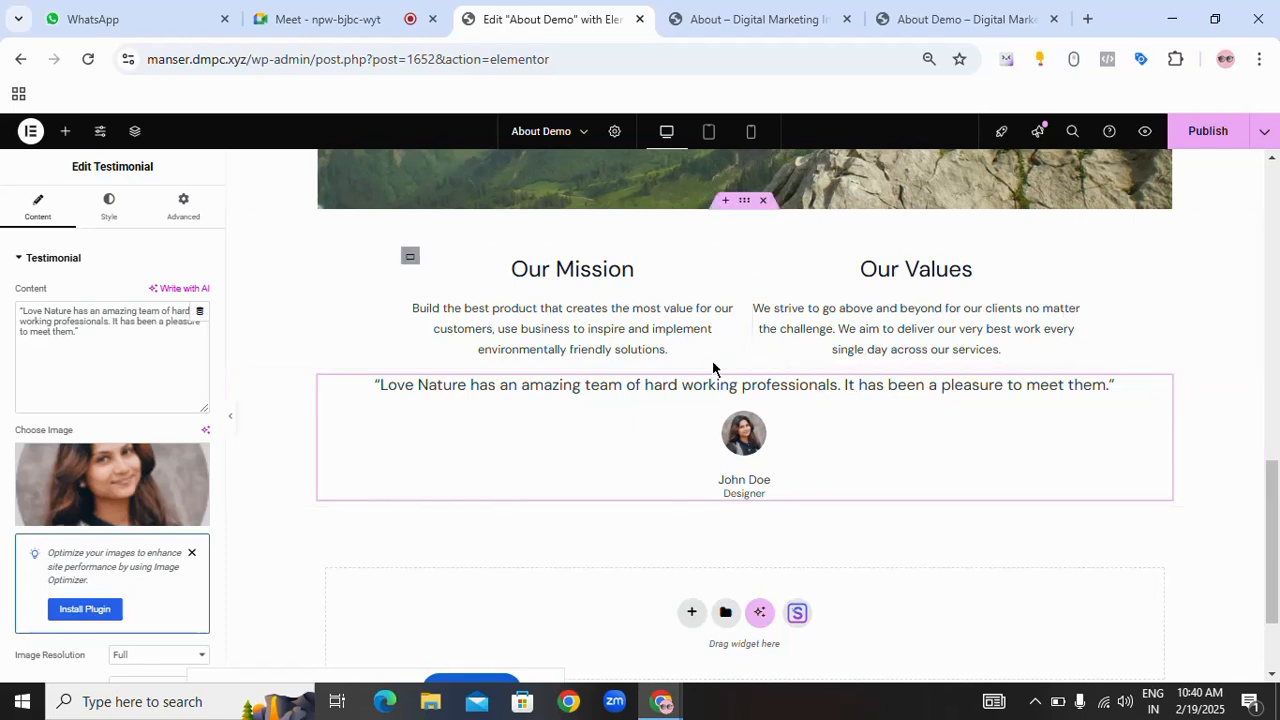
- Check the quote mark on the reference About page and place an Image widget above the testimonial quote
click(783, 22)
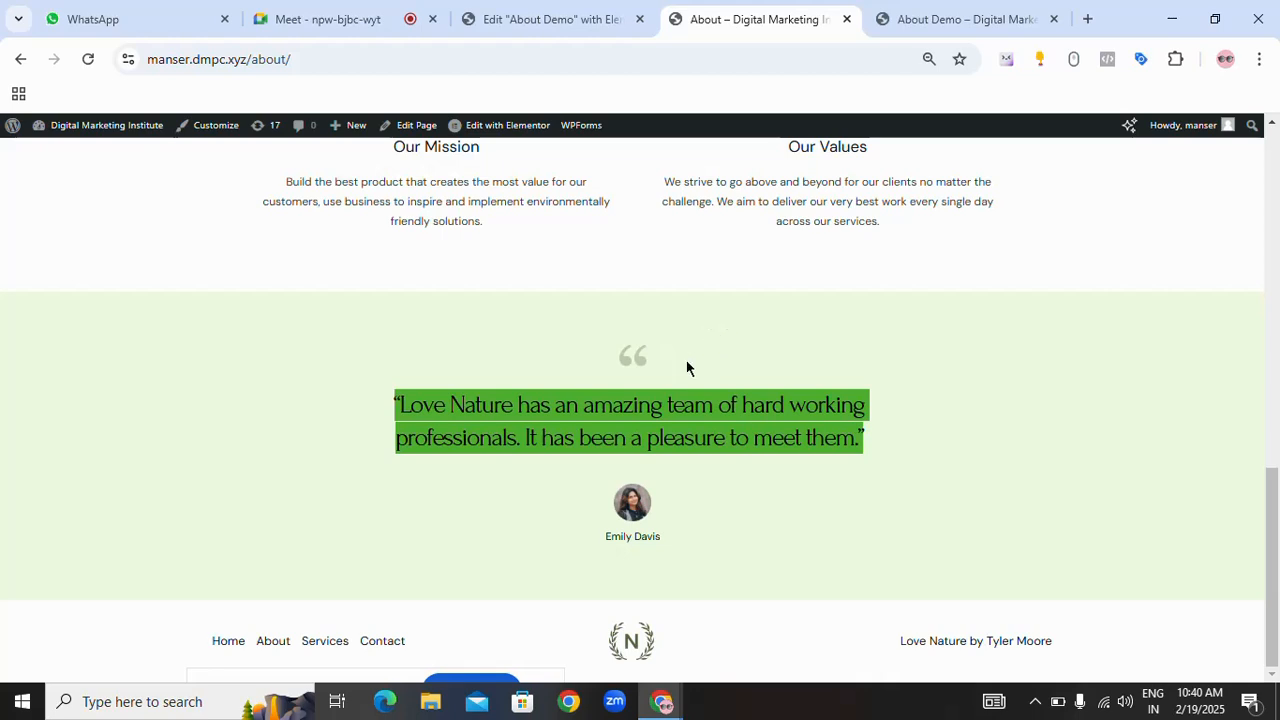
drag(641, 362, 680, 345)
mouse_move(653, 353)
mouse_down()
mouse_move(680, 348)
mouse_move(669, 352)
mouse_move(689, 329)
mouse_move(638, 365)
mouse_up()
click(586, 20)
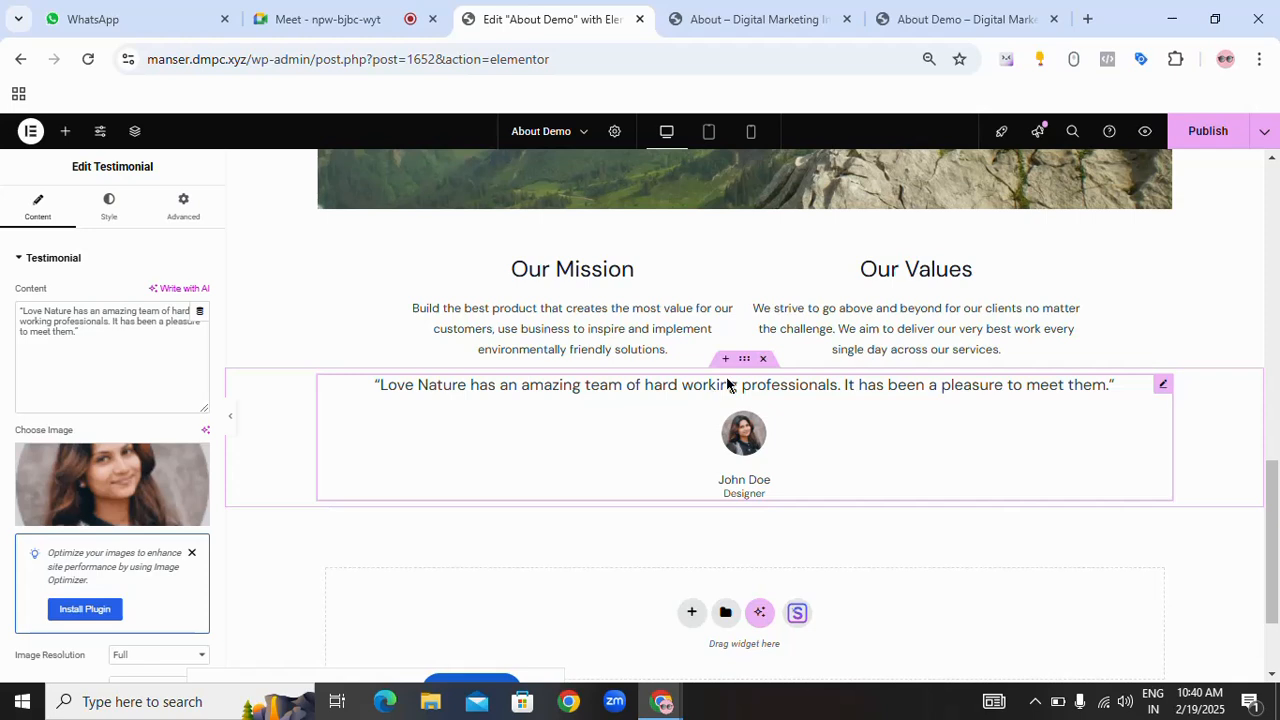
click(65, 131)
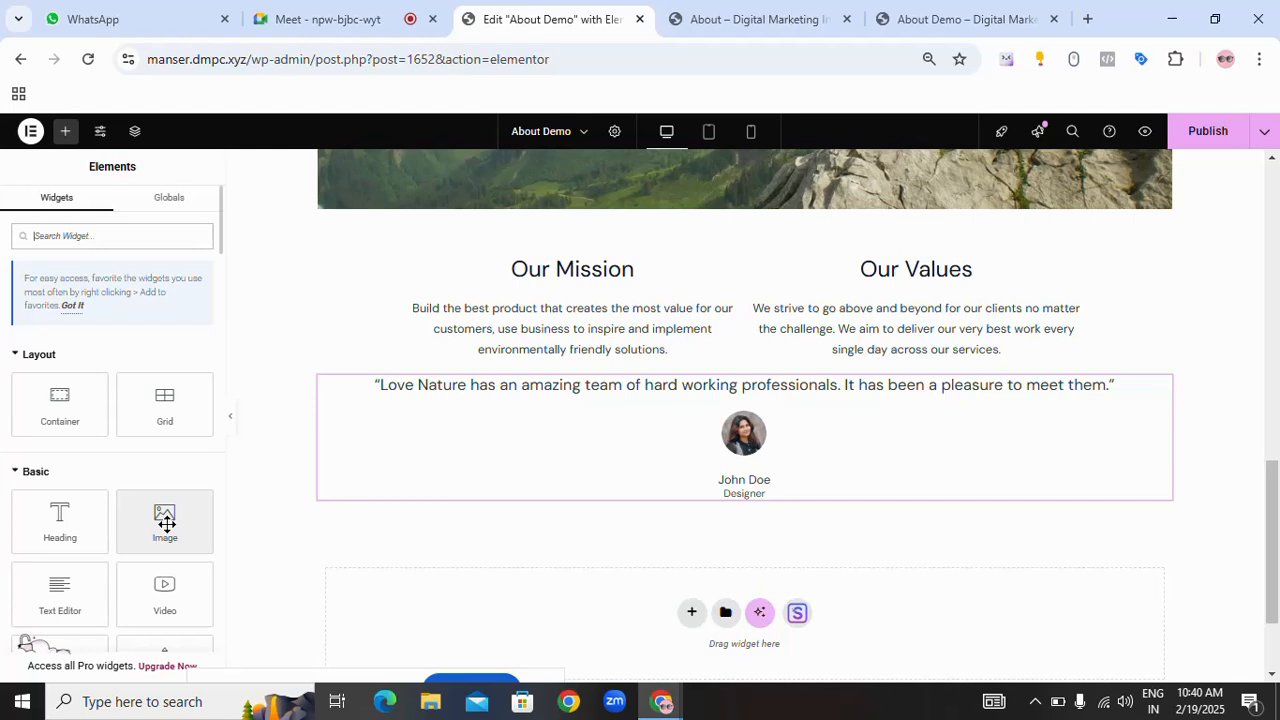
drag(166, 523, 757, 378)
drag(757, 384, 757, 384)
- Choose the quotes-3.svg quotation mark from the media library as the new widget's image
scroll(743, 388, down, 3)
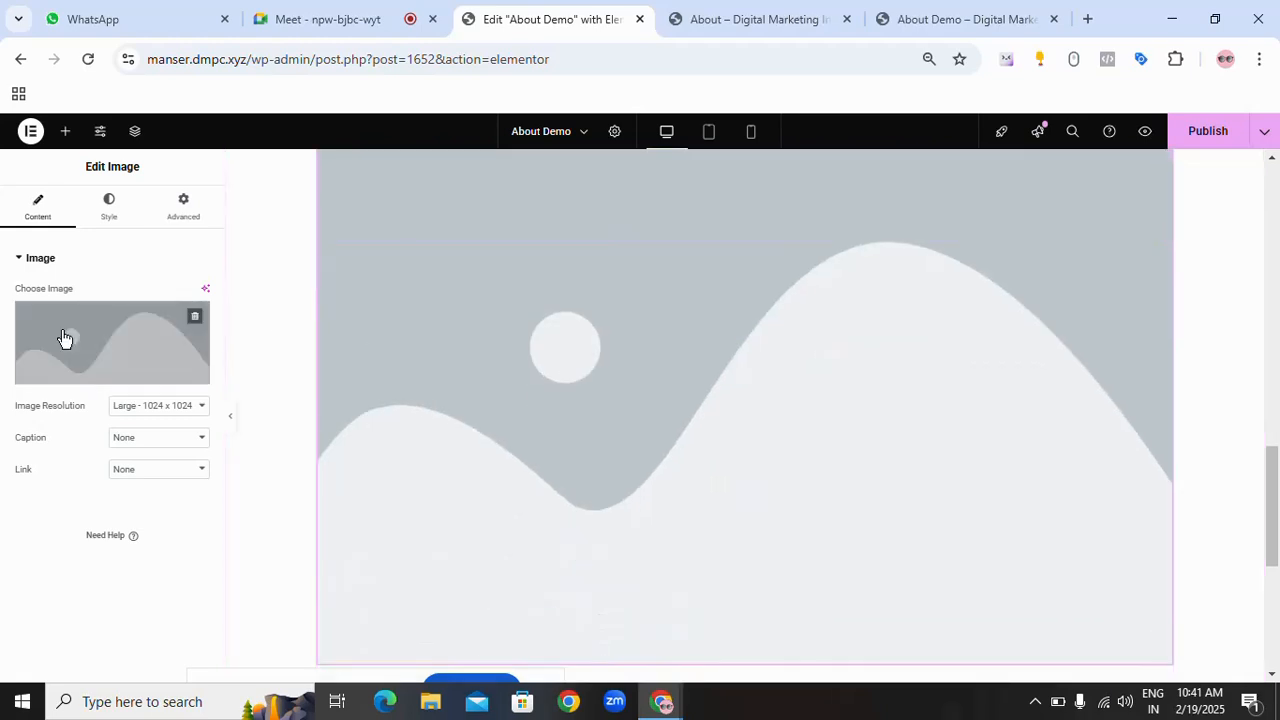
click(126, 340)
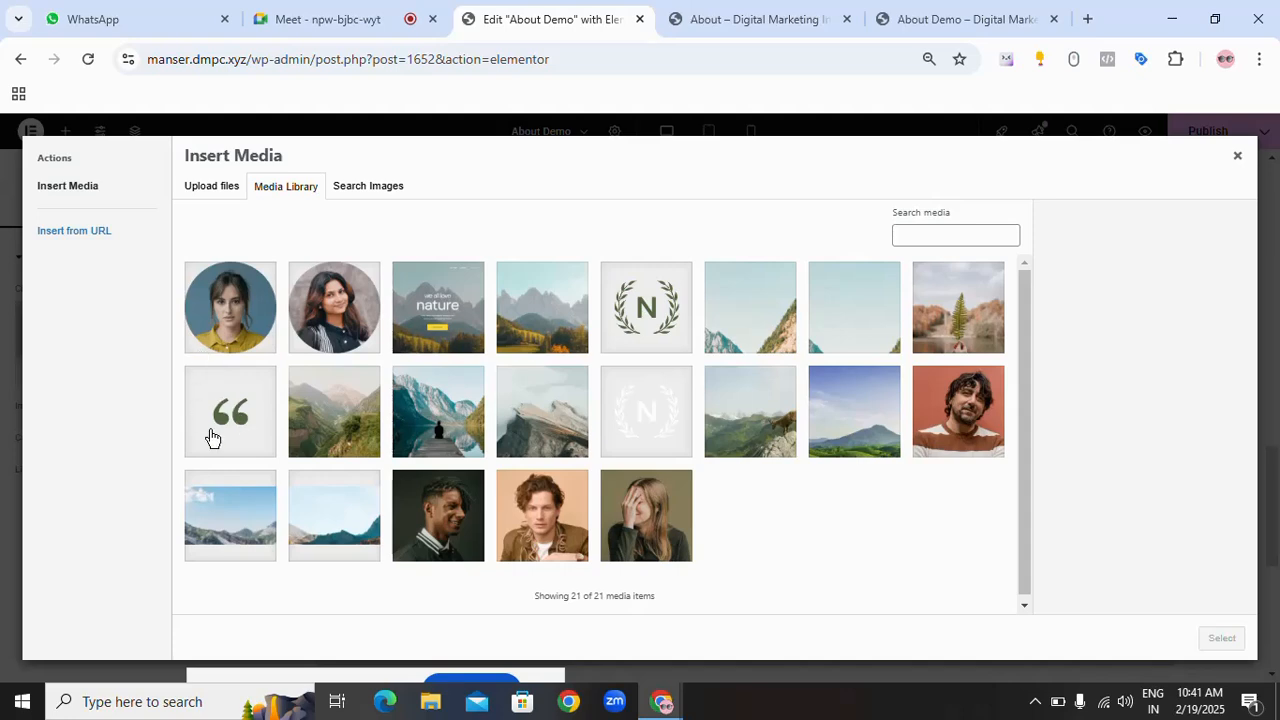
click(212, 437)
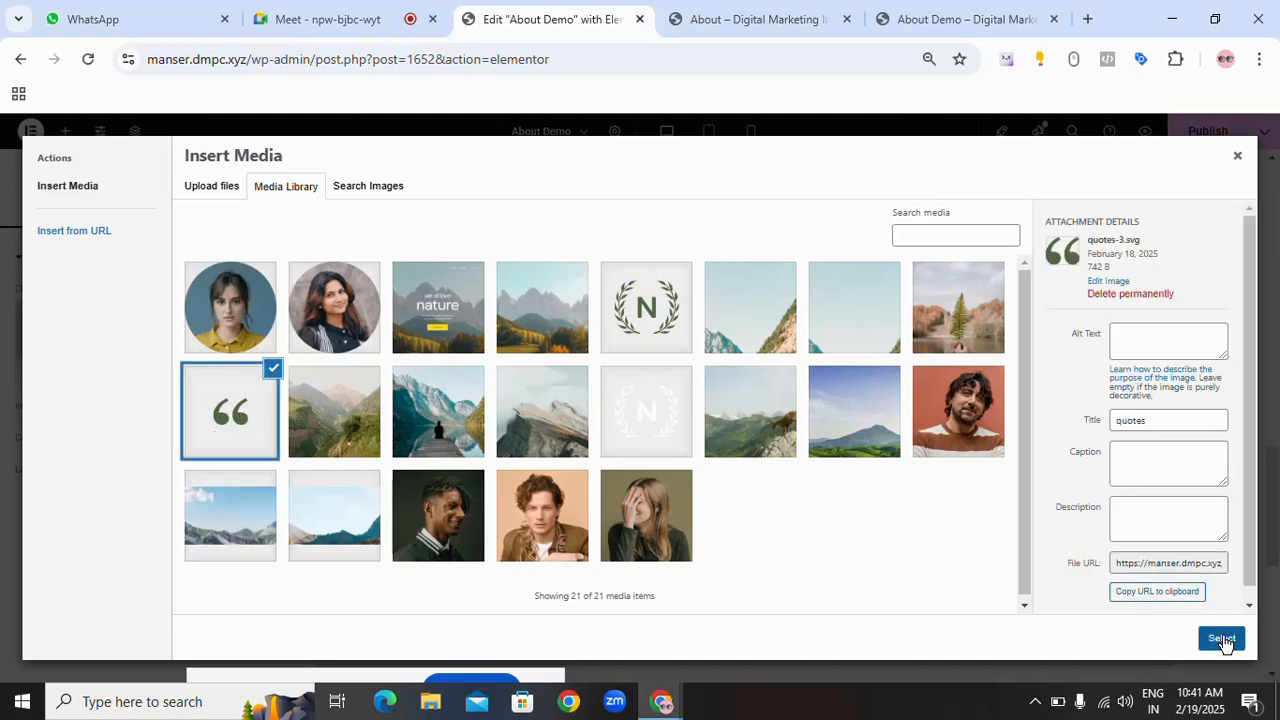
click(1222, 638)
scroll(765, 430, up, 2)
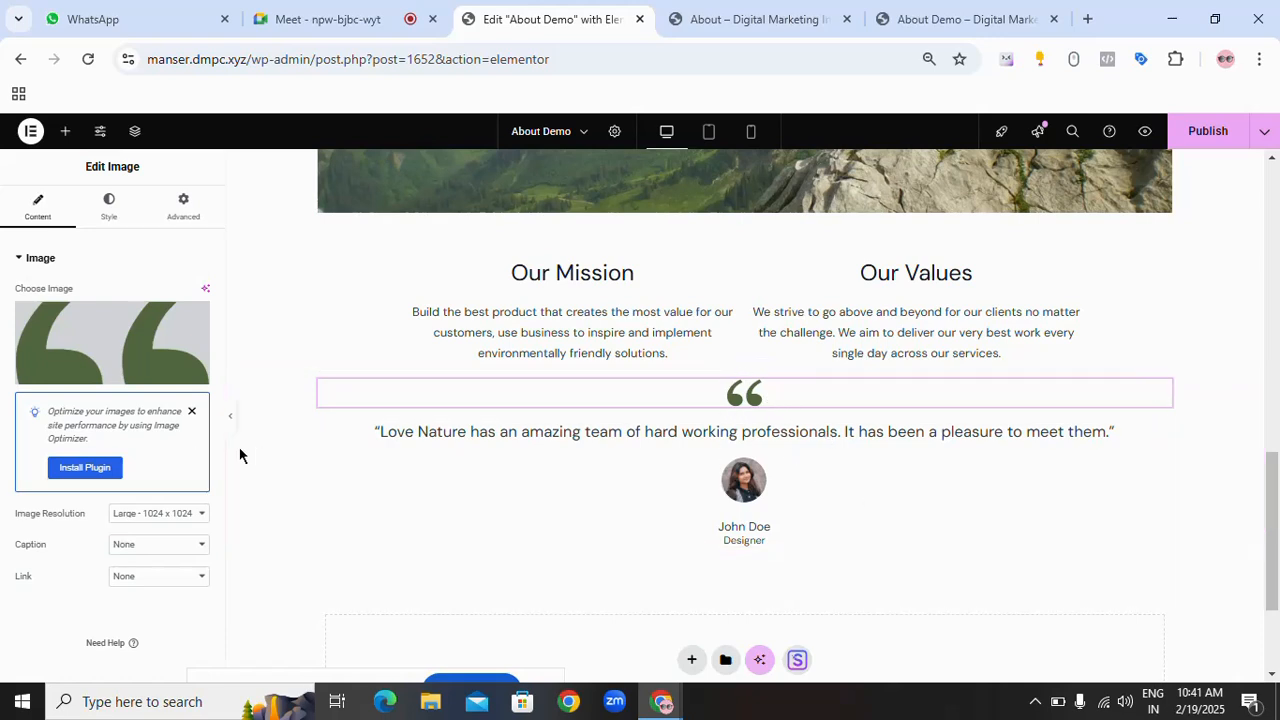
- Unlink the testimonial container's padding sides, try a top padding of 50 px, and reset it to 0
click(770, 27)
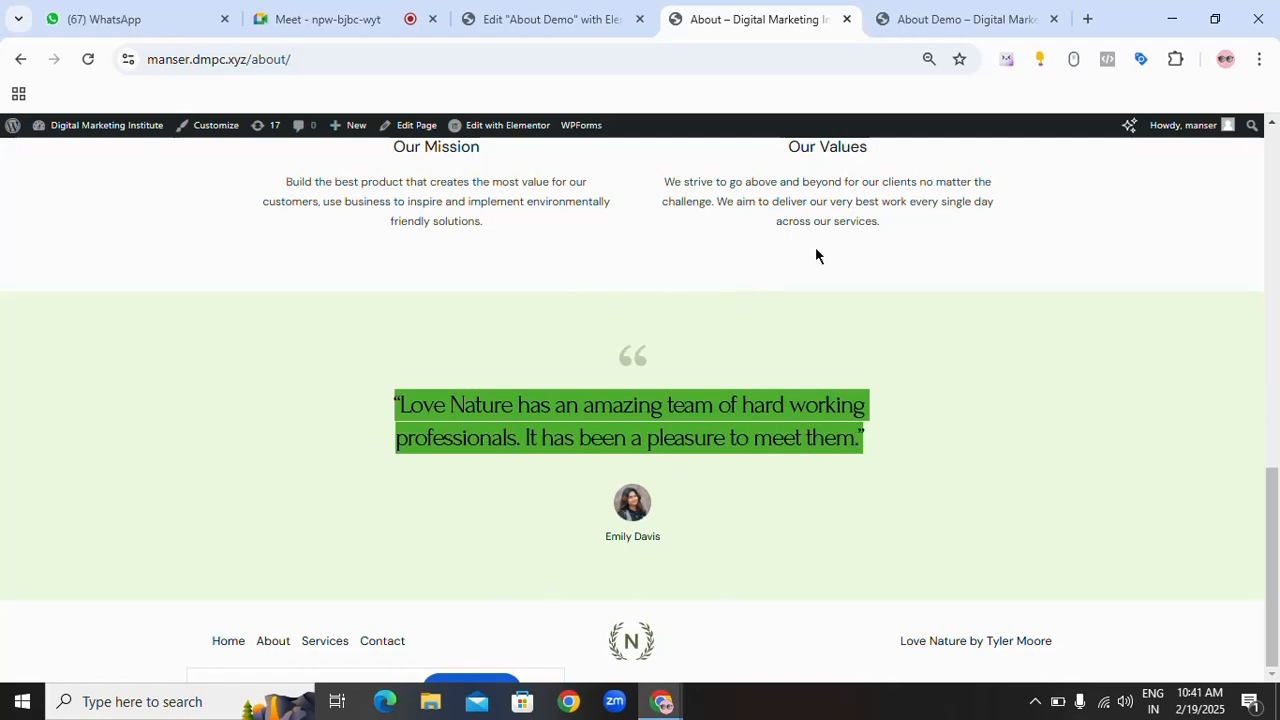
click(556, 14)
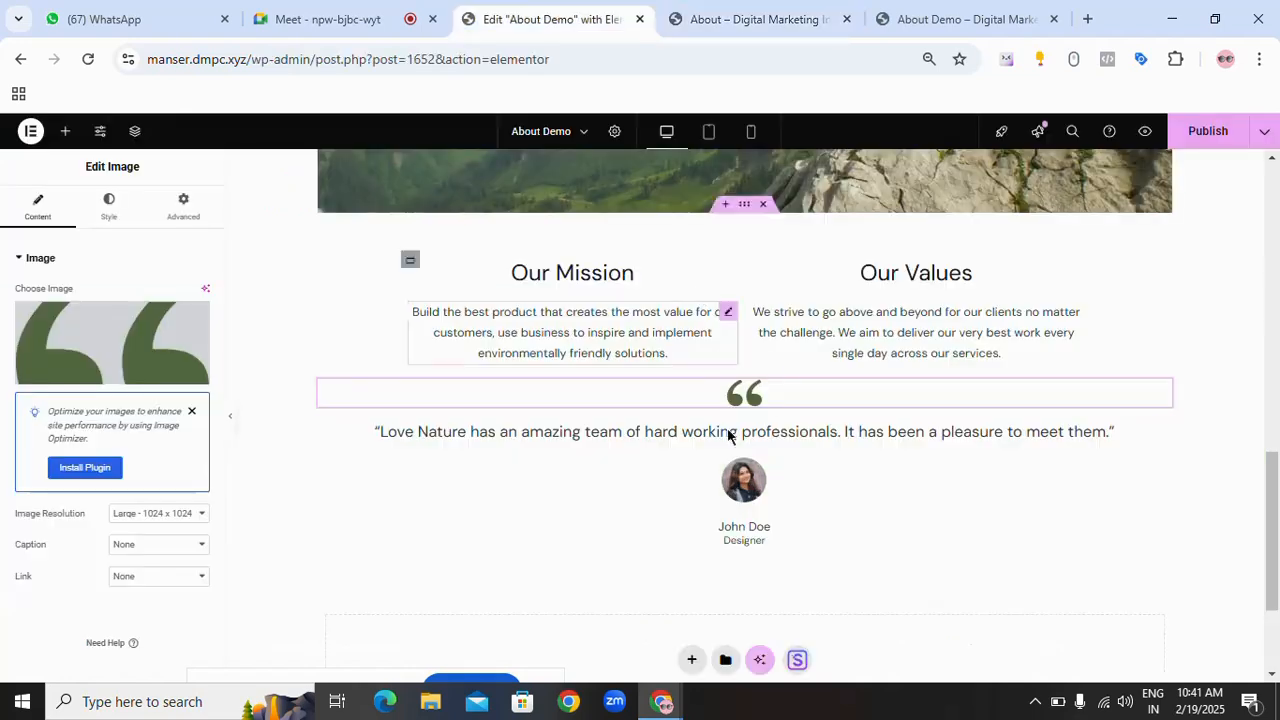
click(743, 364)
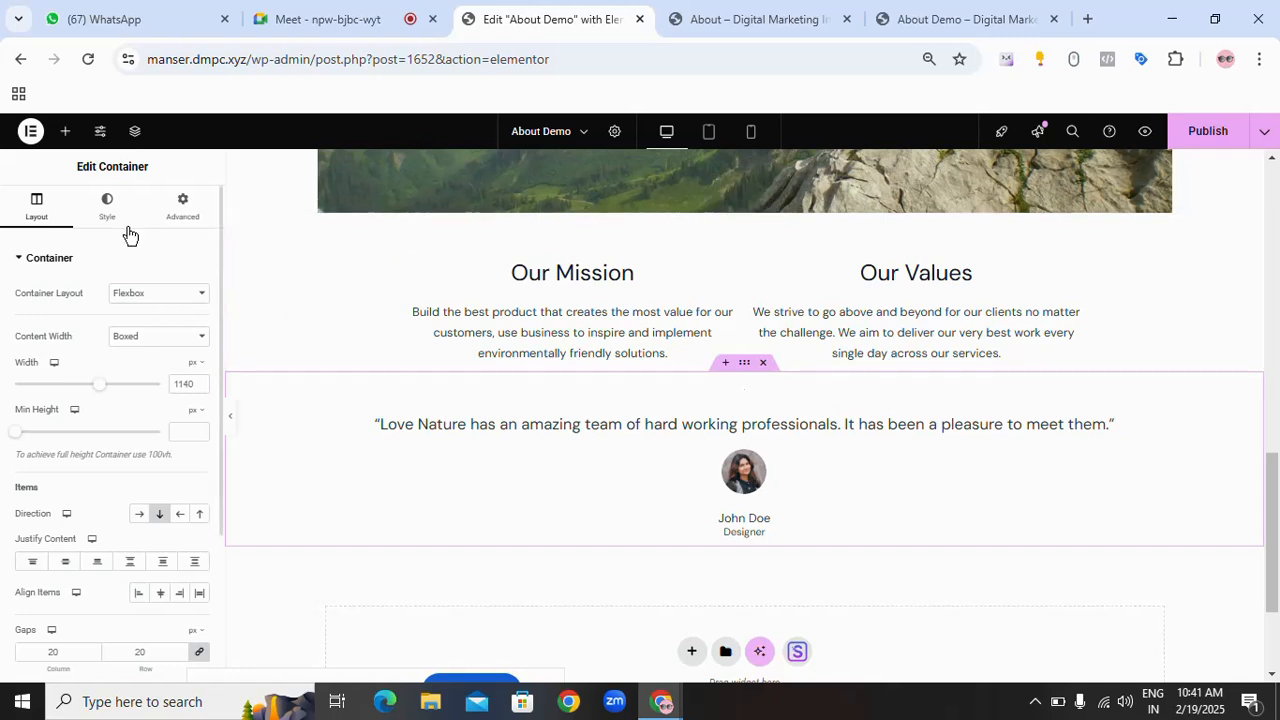
click(183, 218)
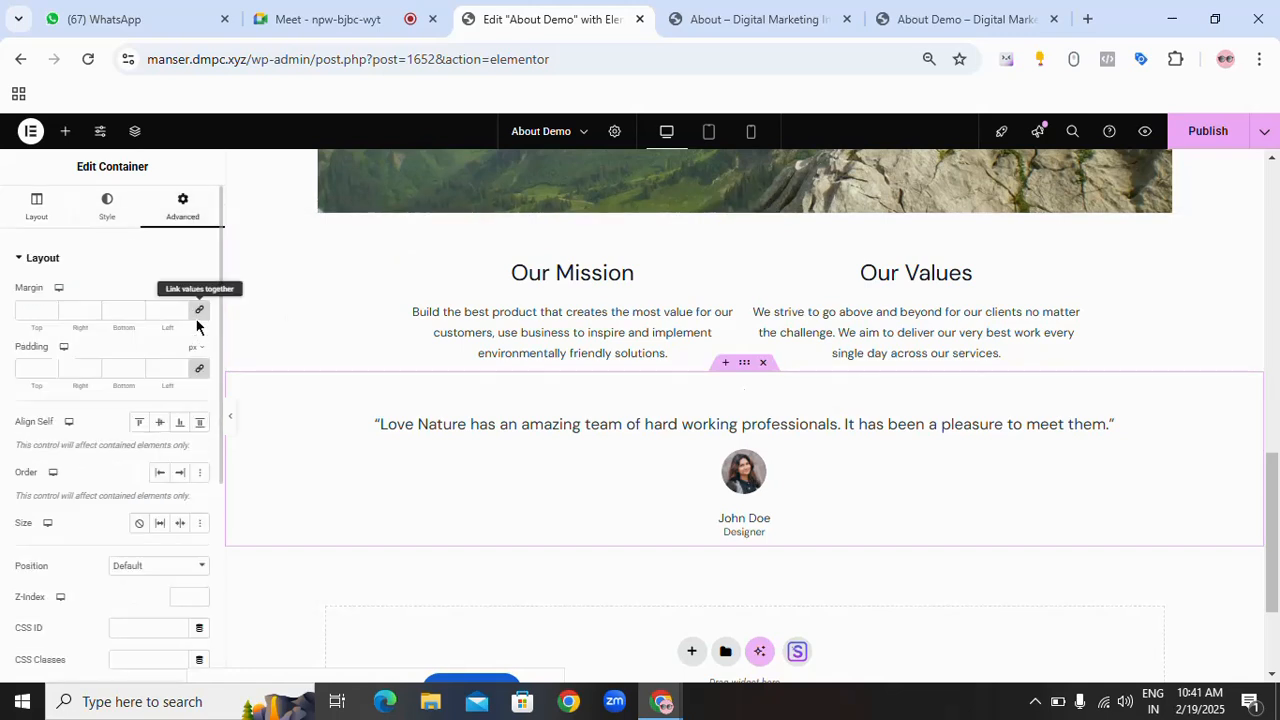
click(201, 372)
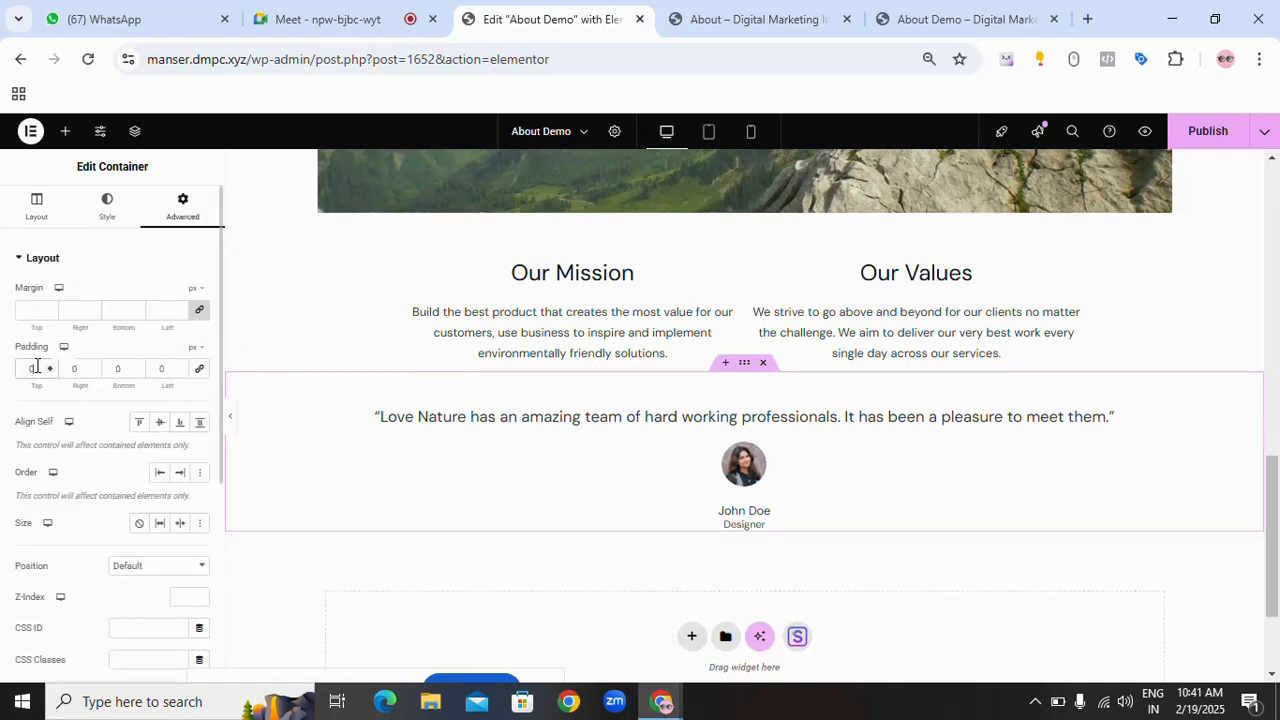
click(37, 368)
text(50)
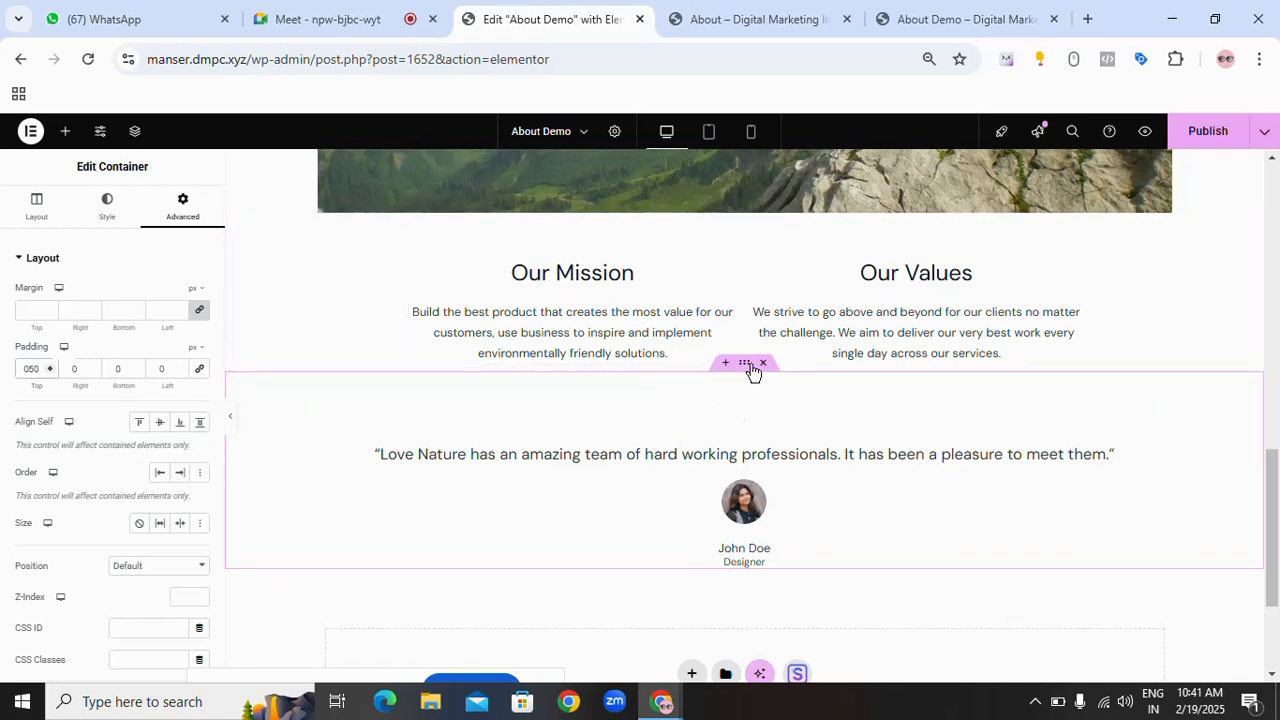
key(BackSpace)
key(BackSpace)
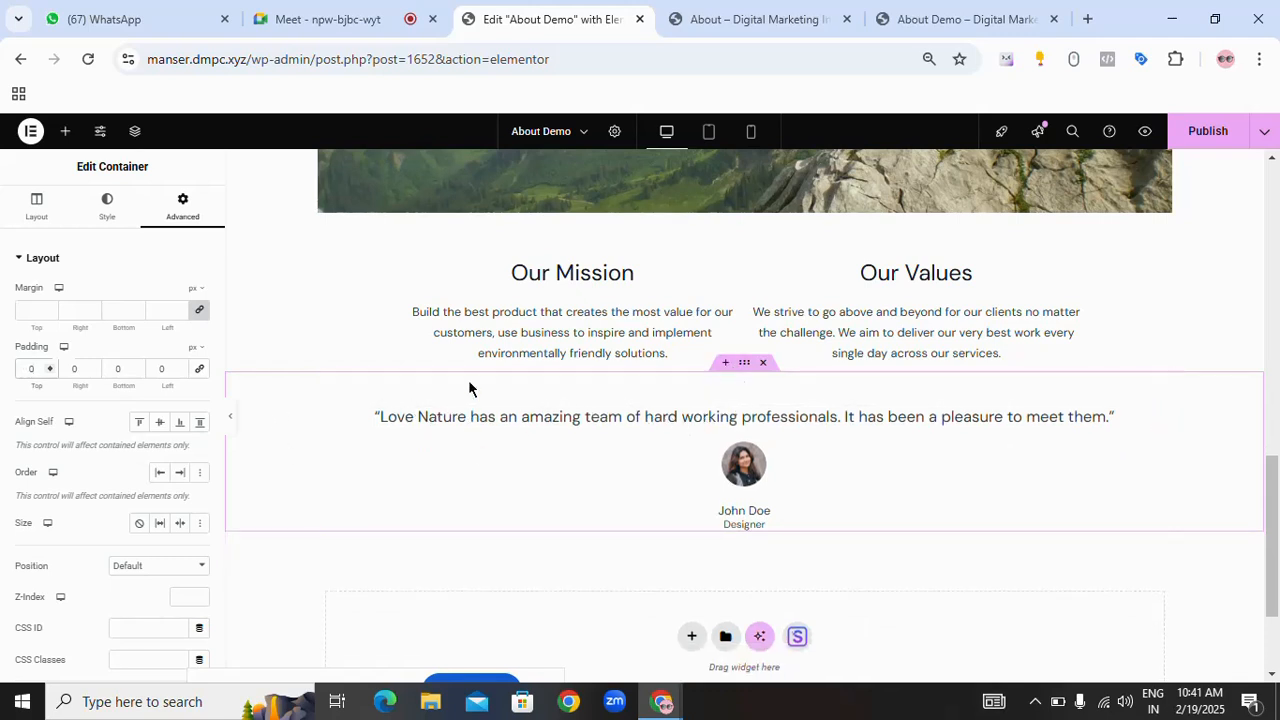
- Compare the testimonial section with the reference About page and give its container a classic background in light grey #D3D1D1
click(737, 18)
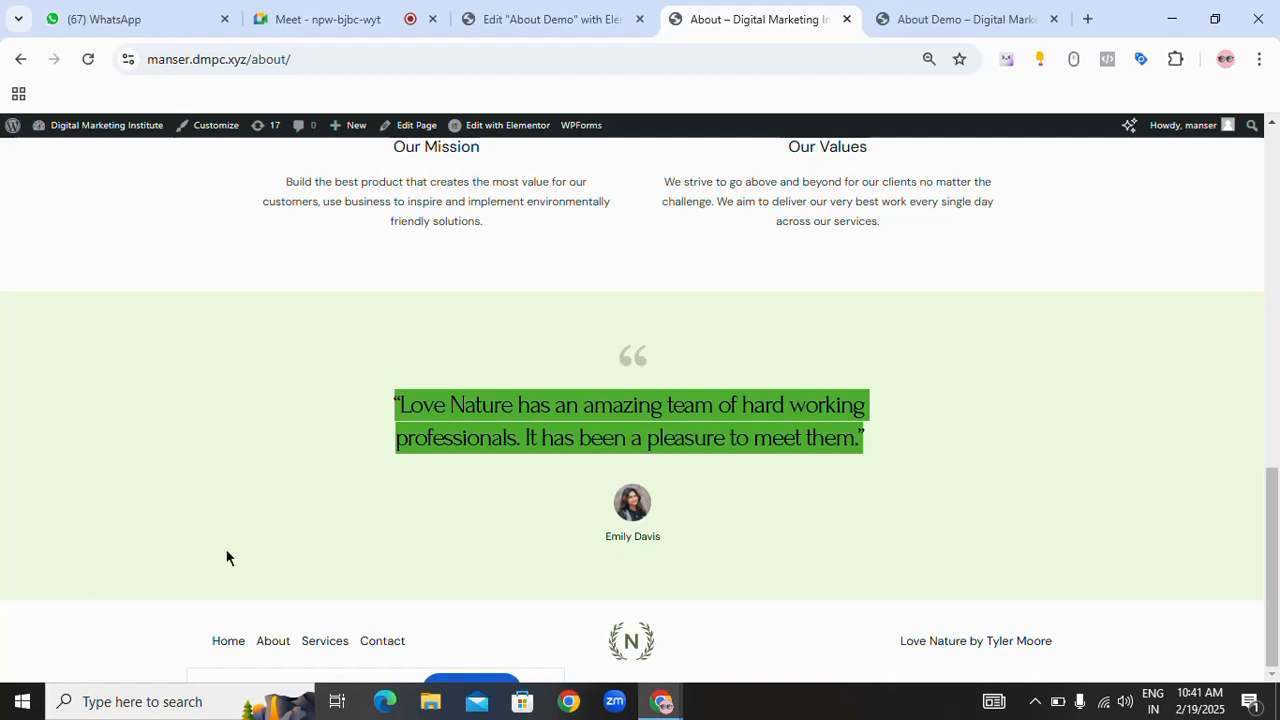
click(100, 432)
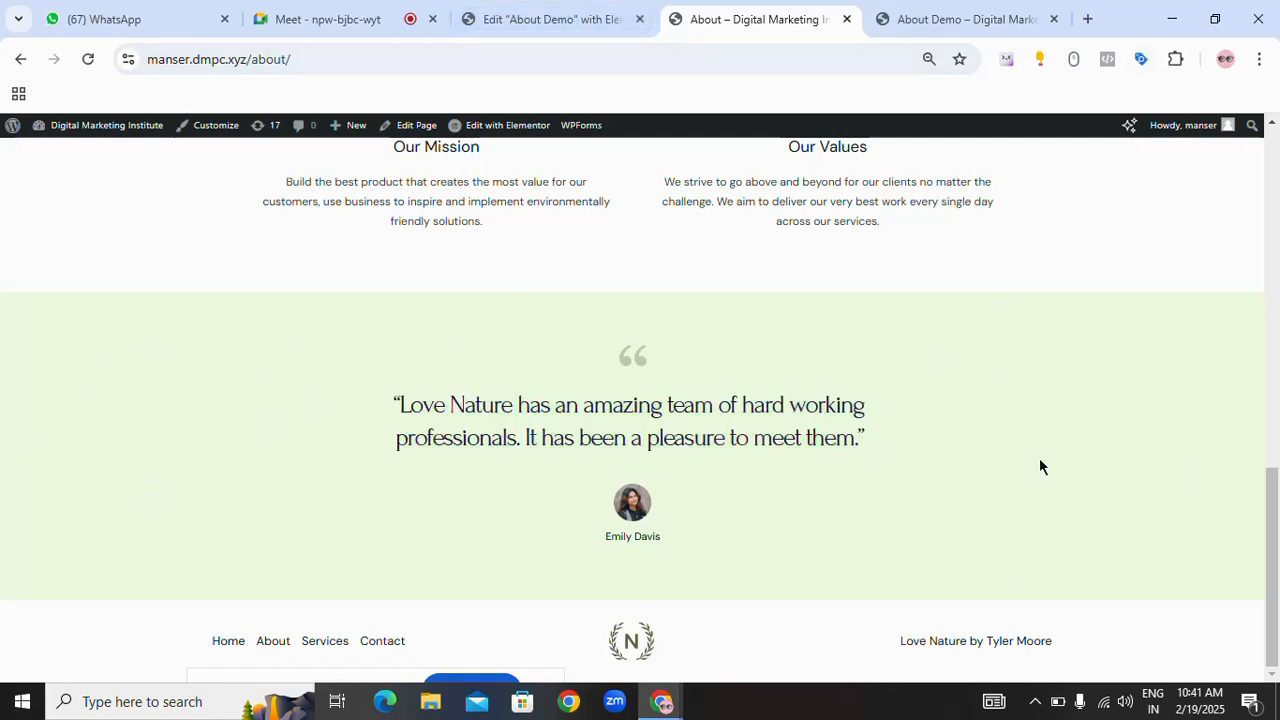
click(554, 27)
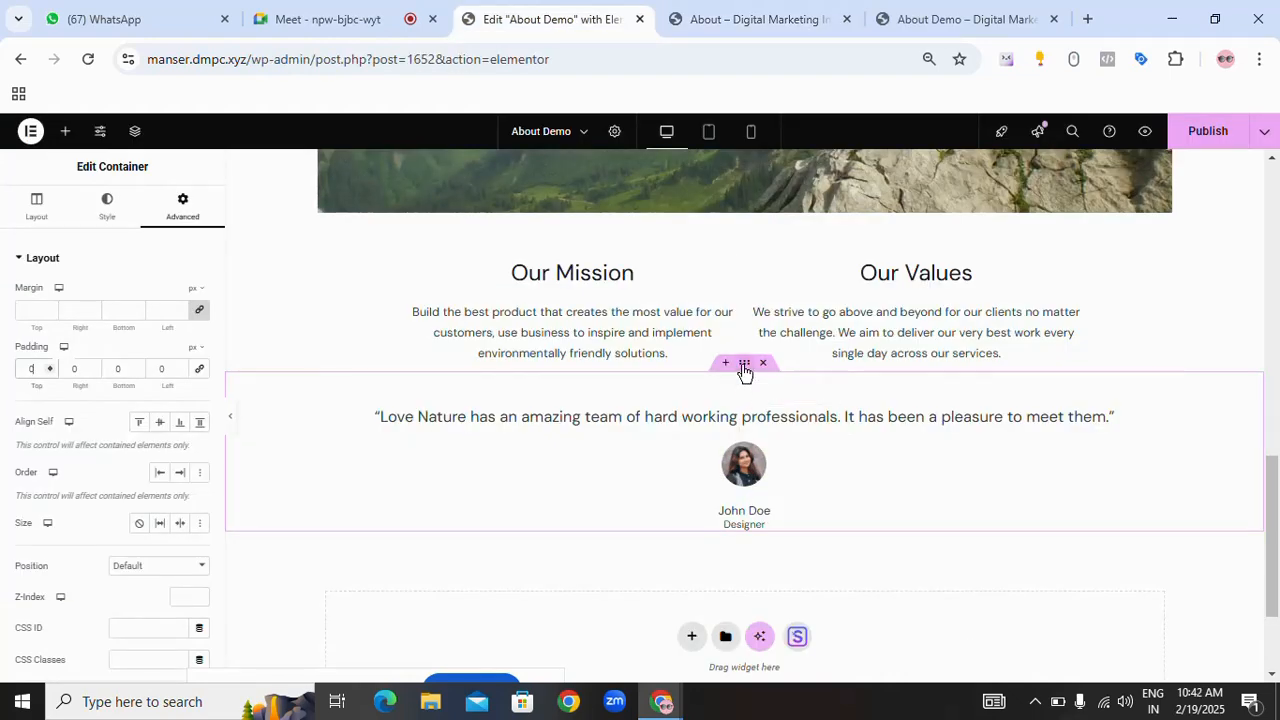
click(728, 24)
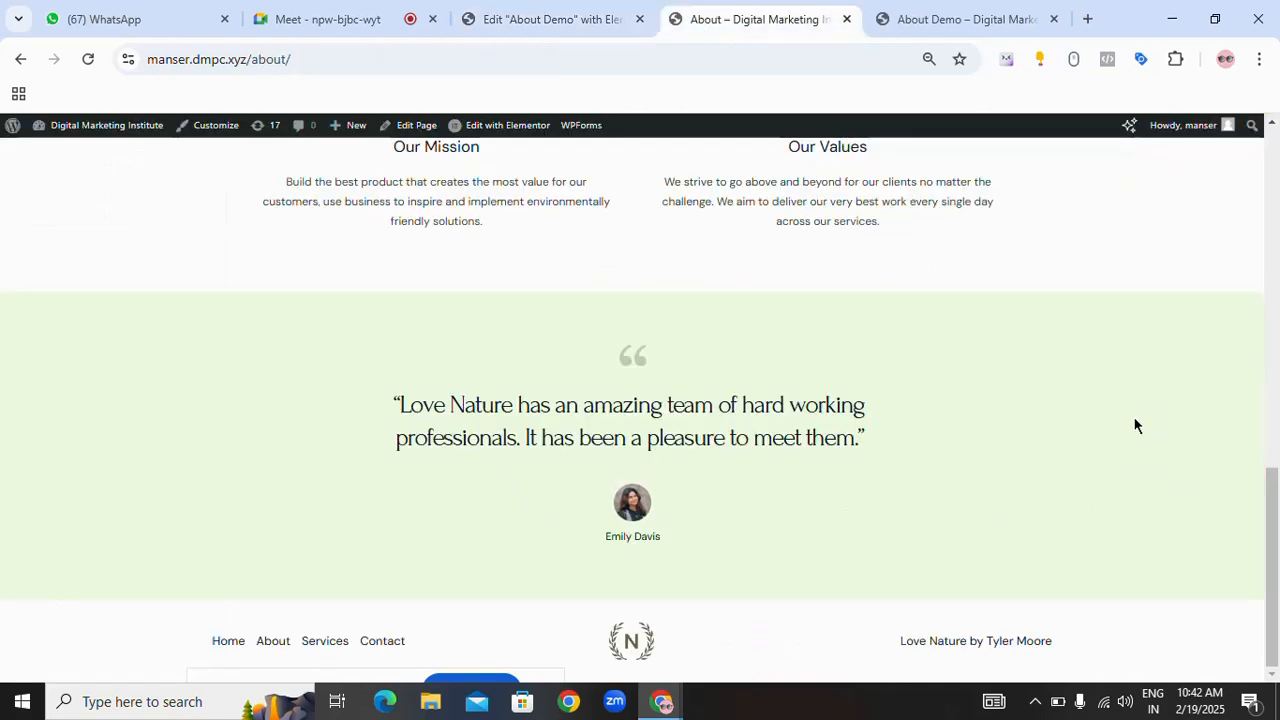
click(572, 30)
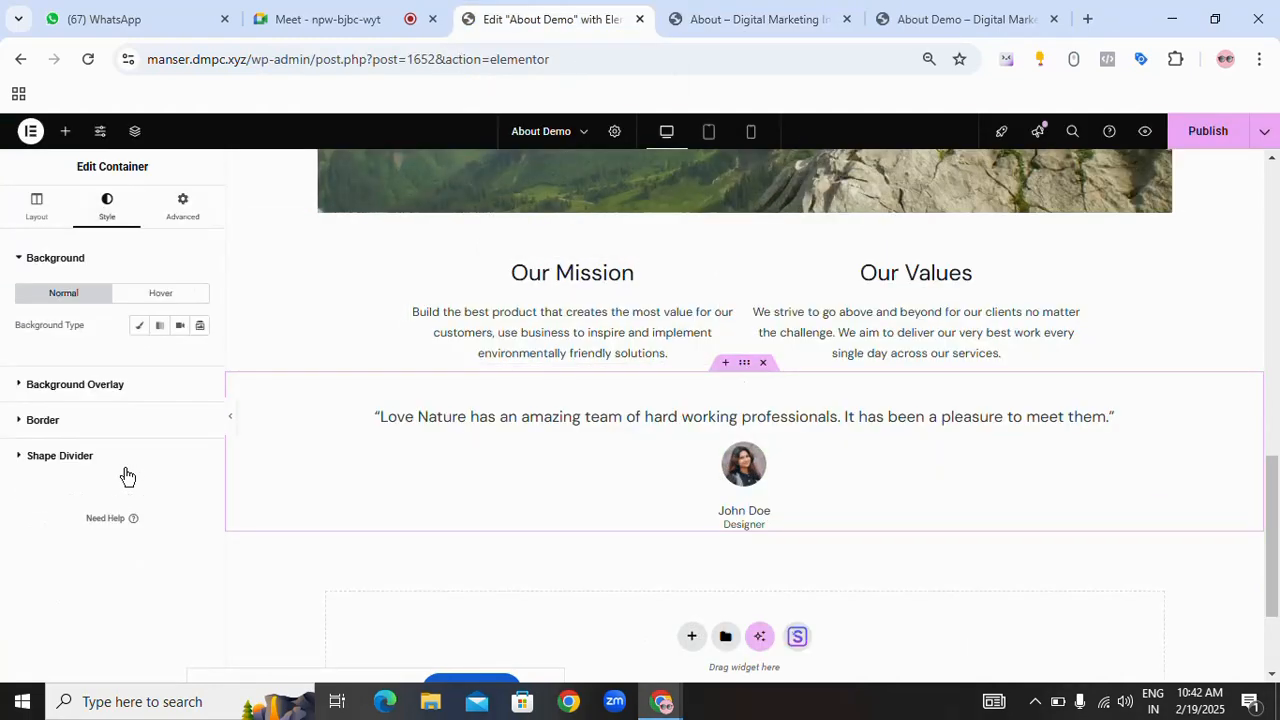
click(137, 328)
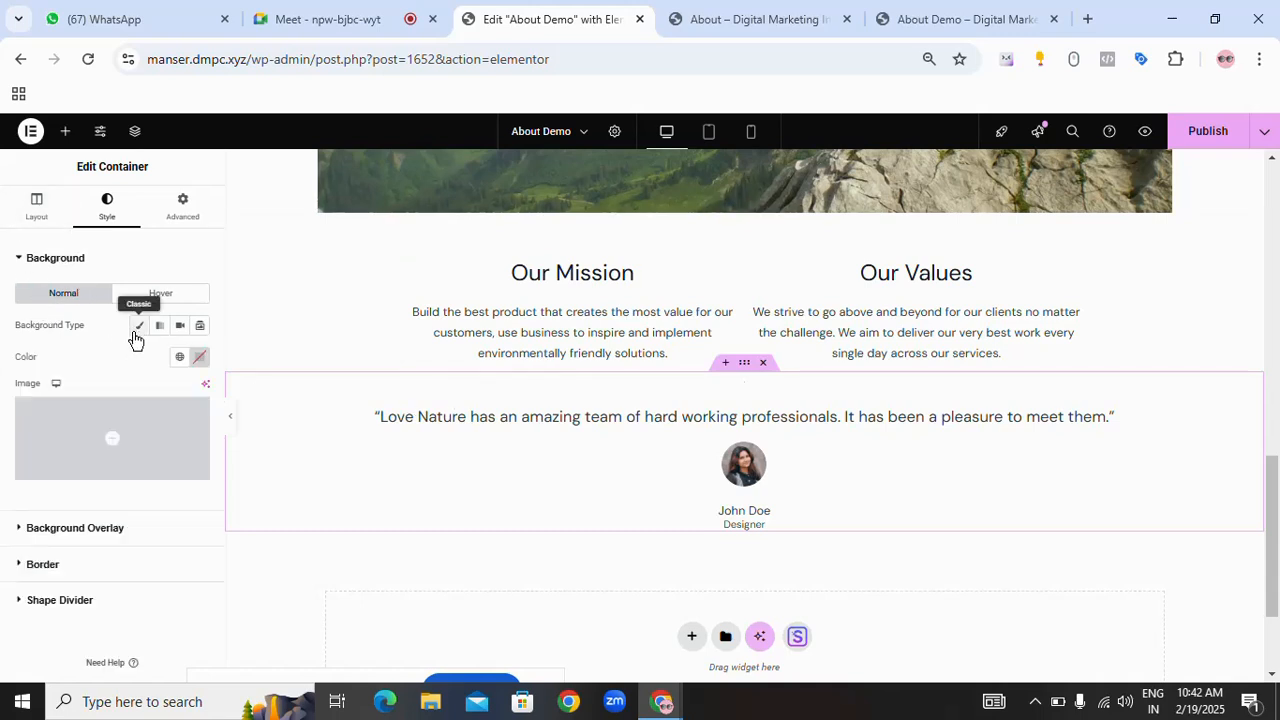
click(101, 446)
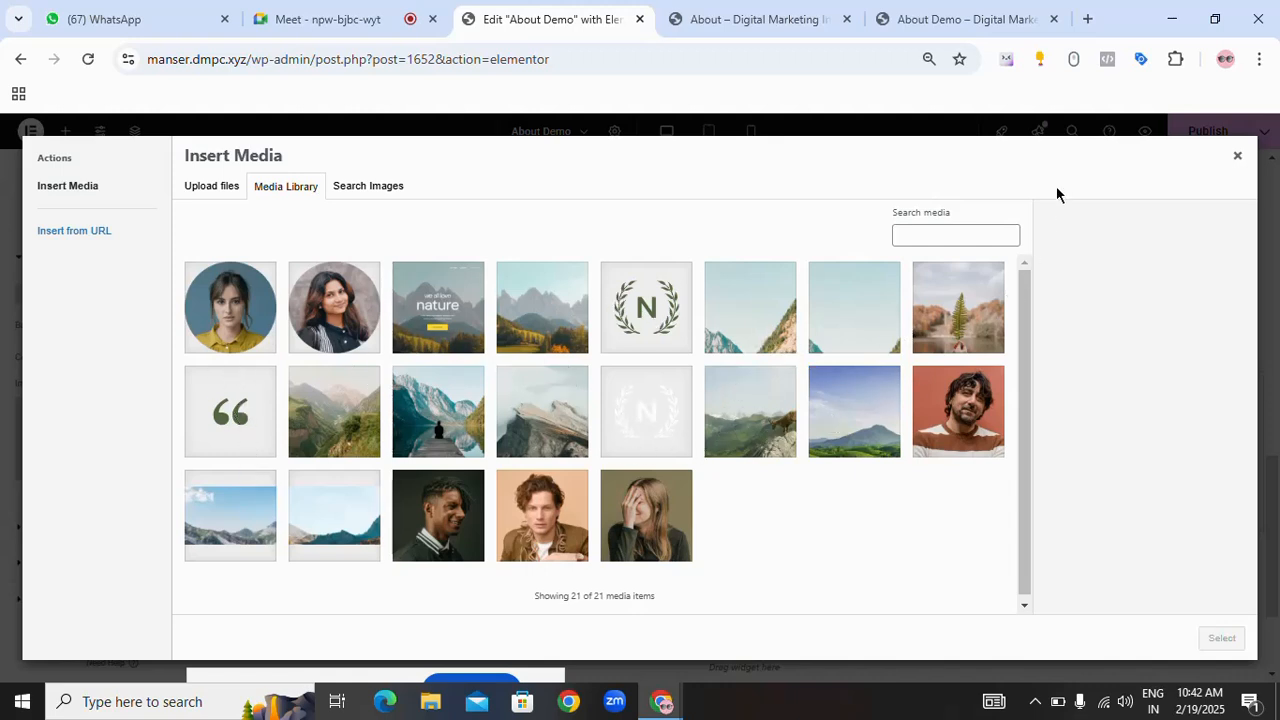
click(1238, 159)
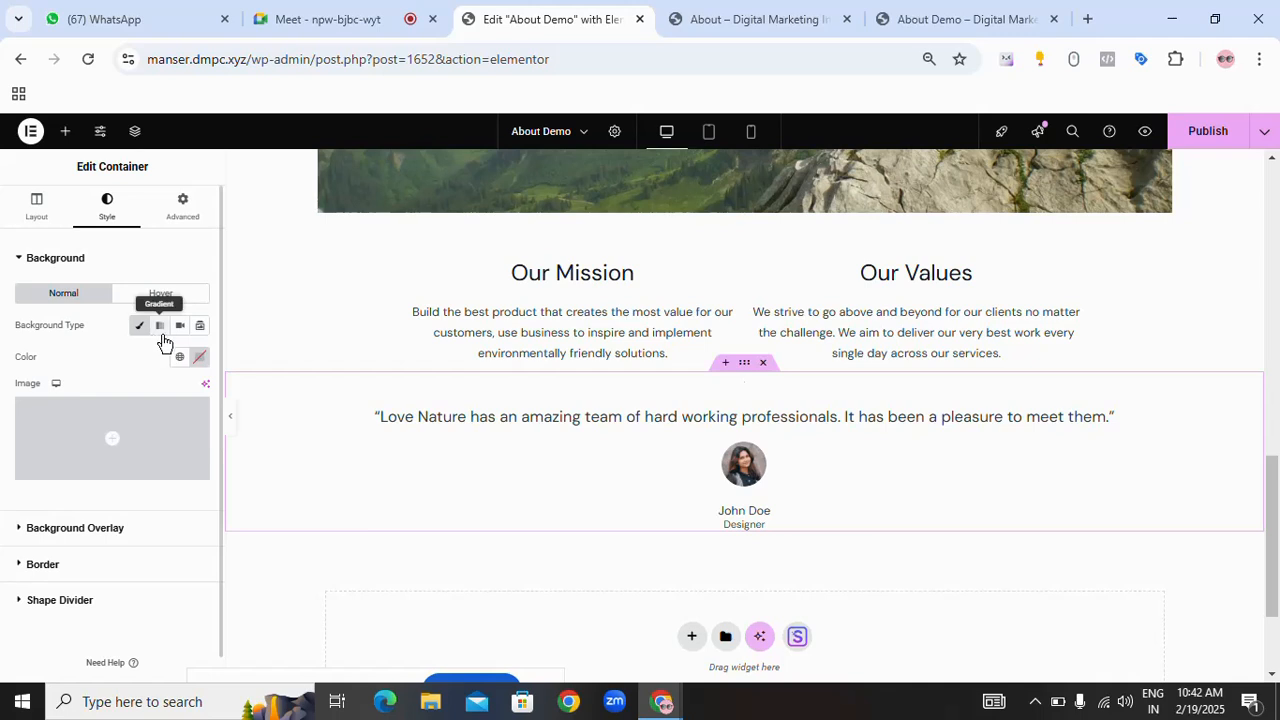
click(200, 357)
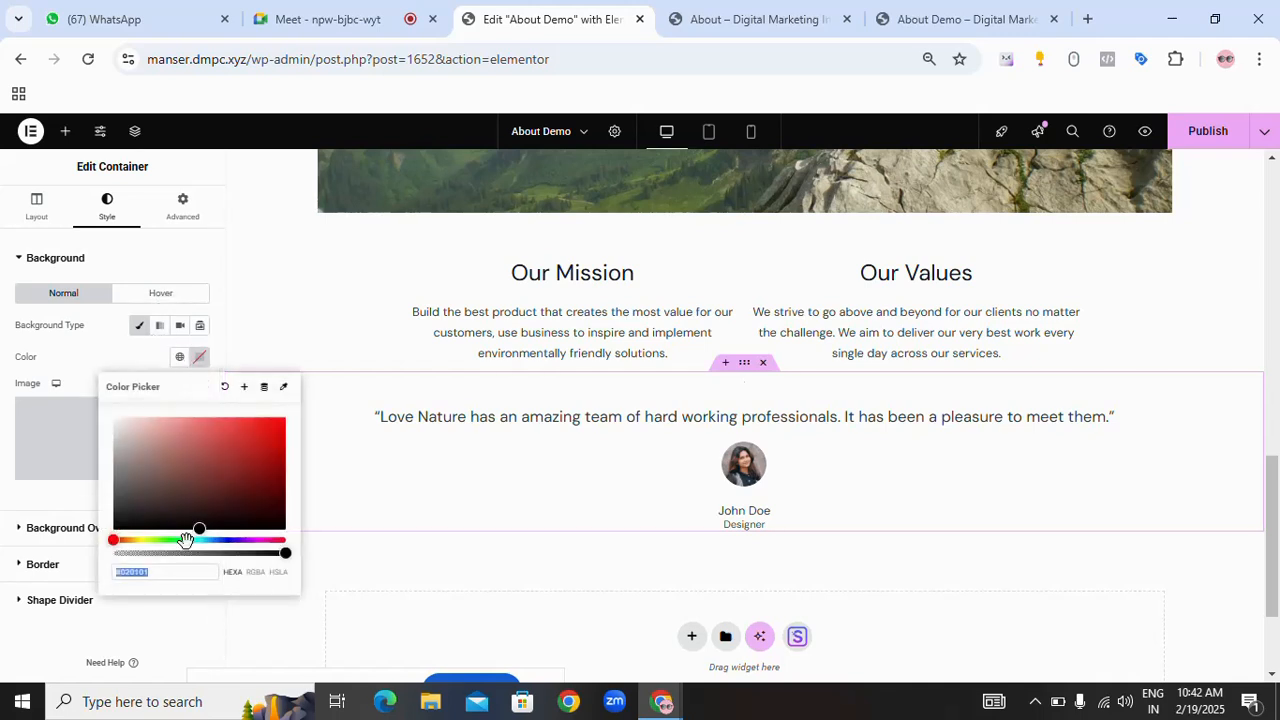
drag(202, 541, 115, 438)
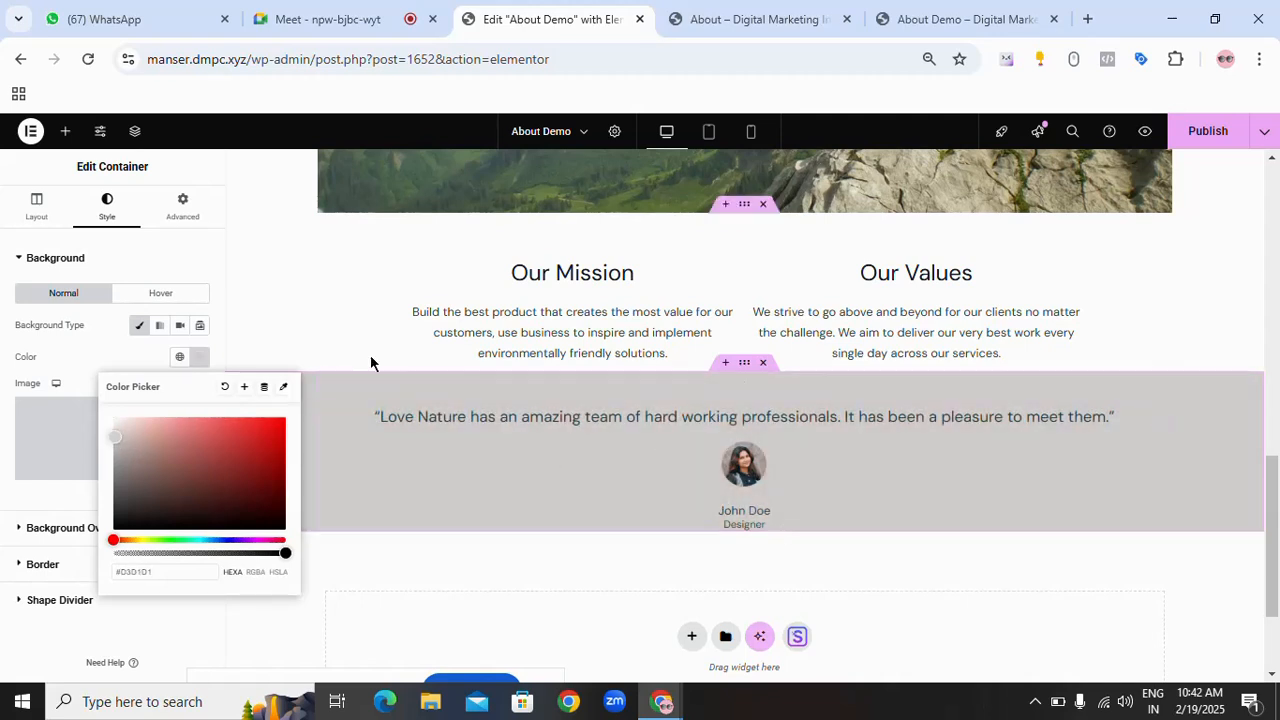
click(316, 318)
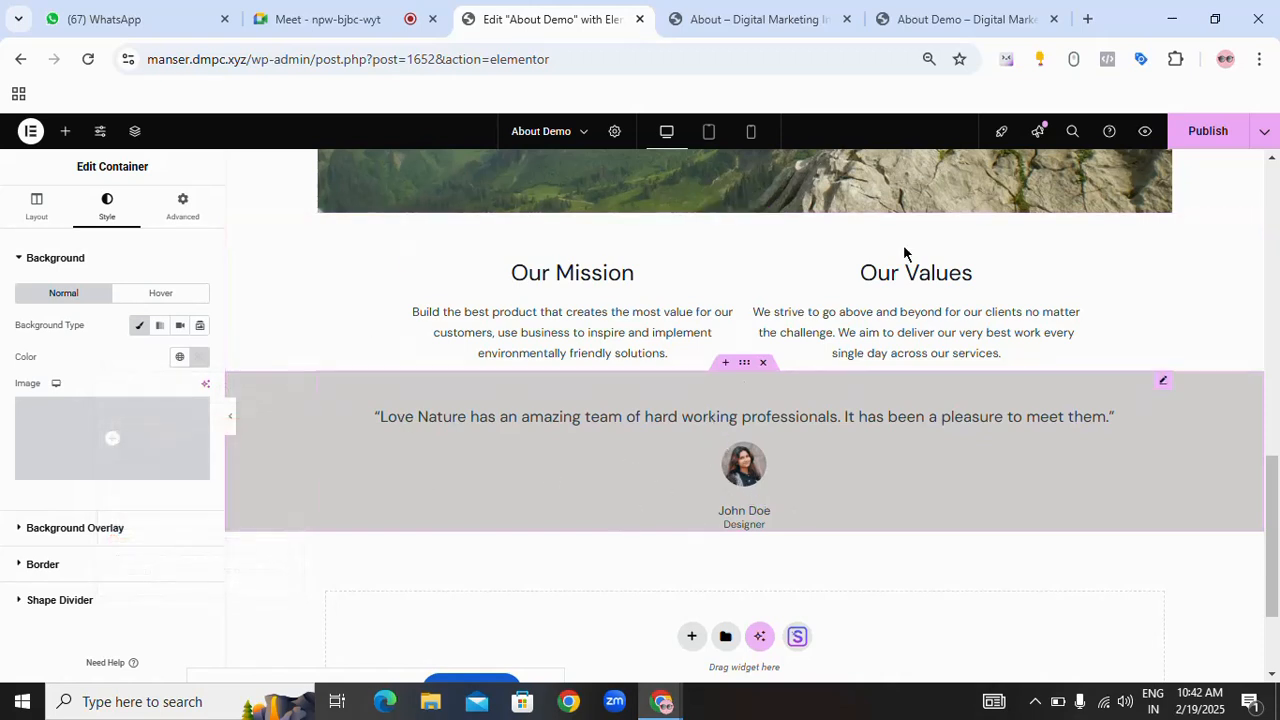
- Recheck the reference testimonial section, then unlink the container's margin sides and set the top margin to 50 px
click(765, 24)
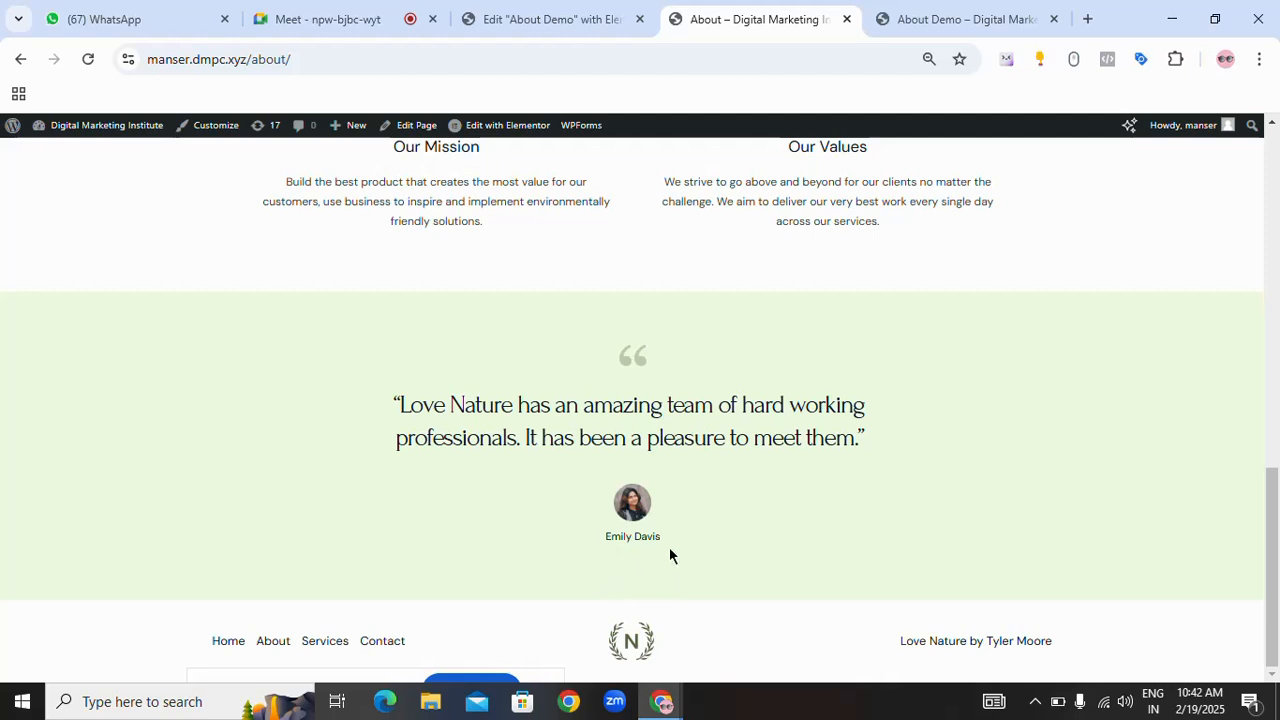
click(580, 19)
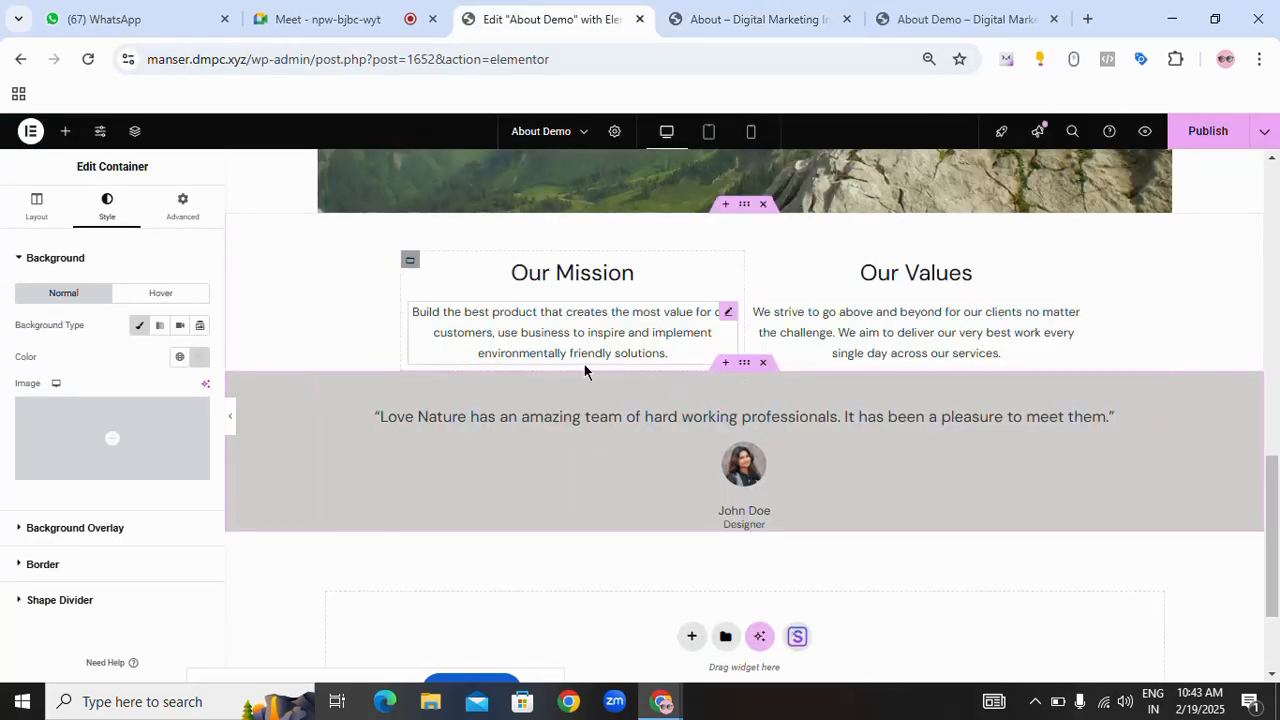
click(183, 207)
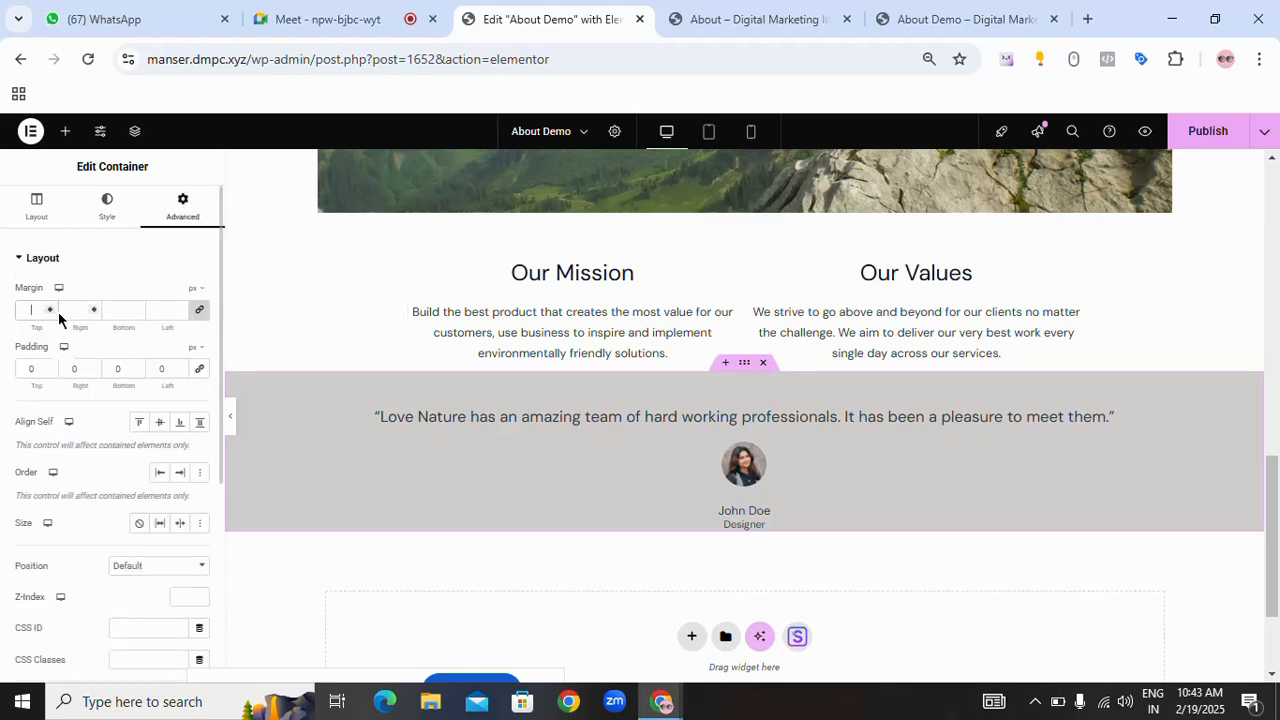
click(200, 314)
text(5)
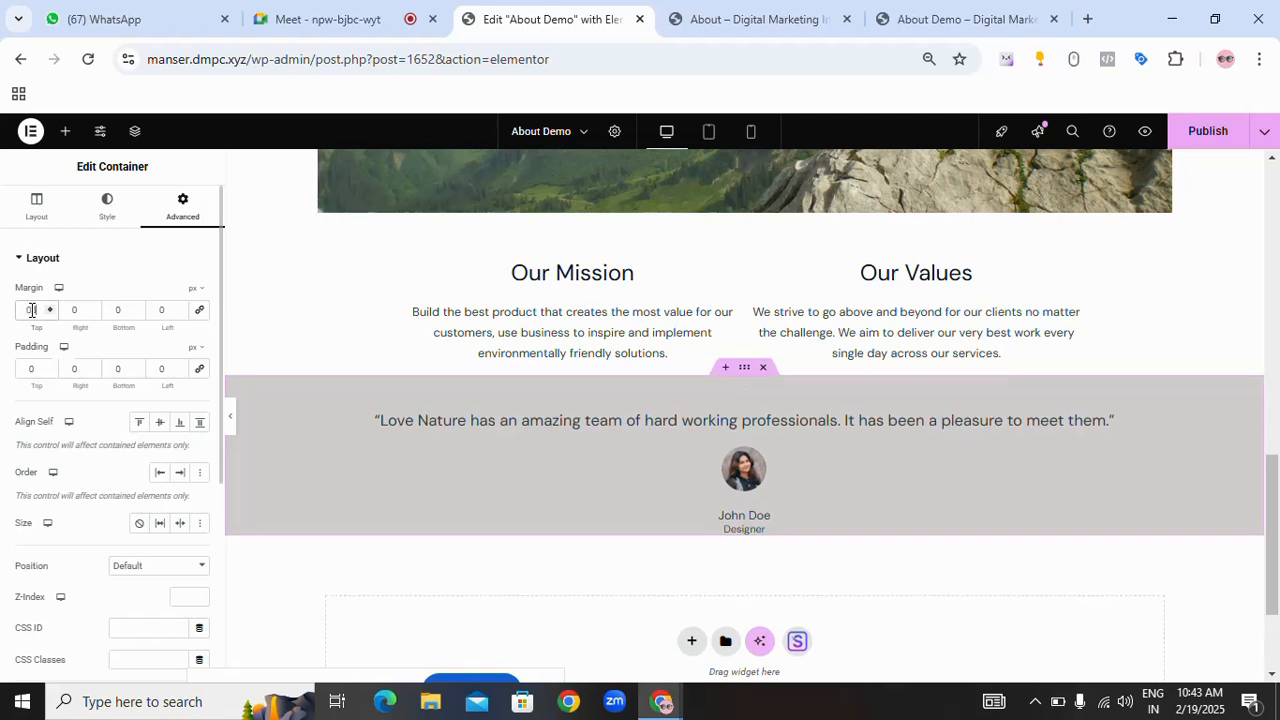
key(BackSpace)
text(50)
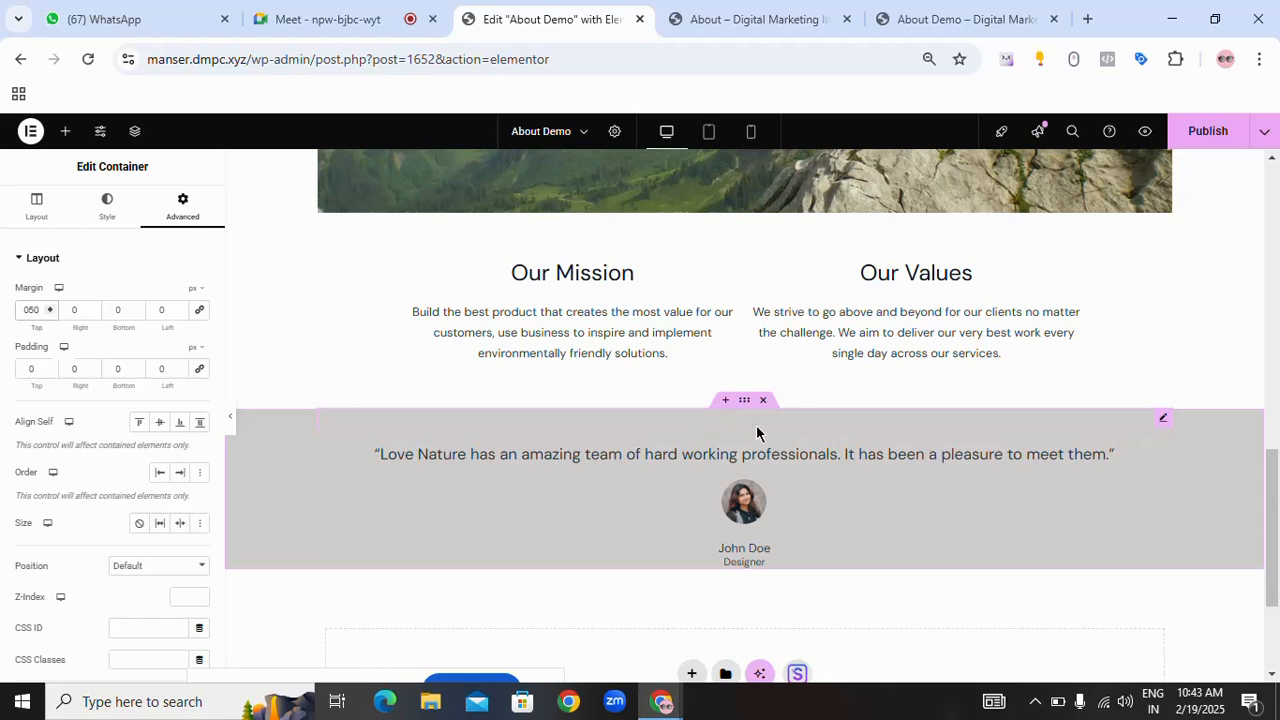
scroll(766, 453, down, 1)
scroll(617, 622, up, 1)
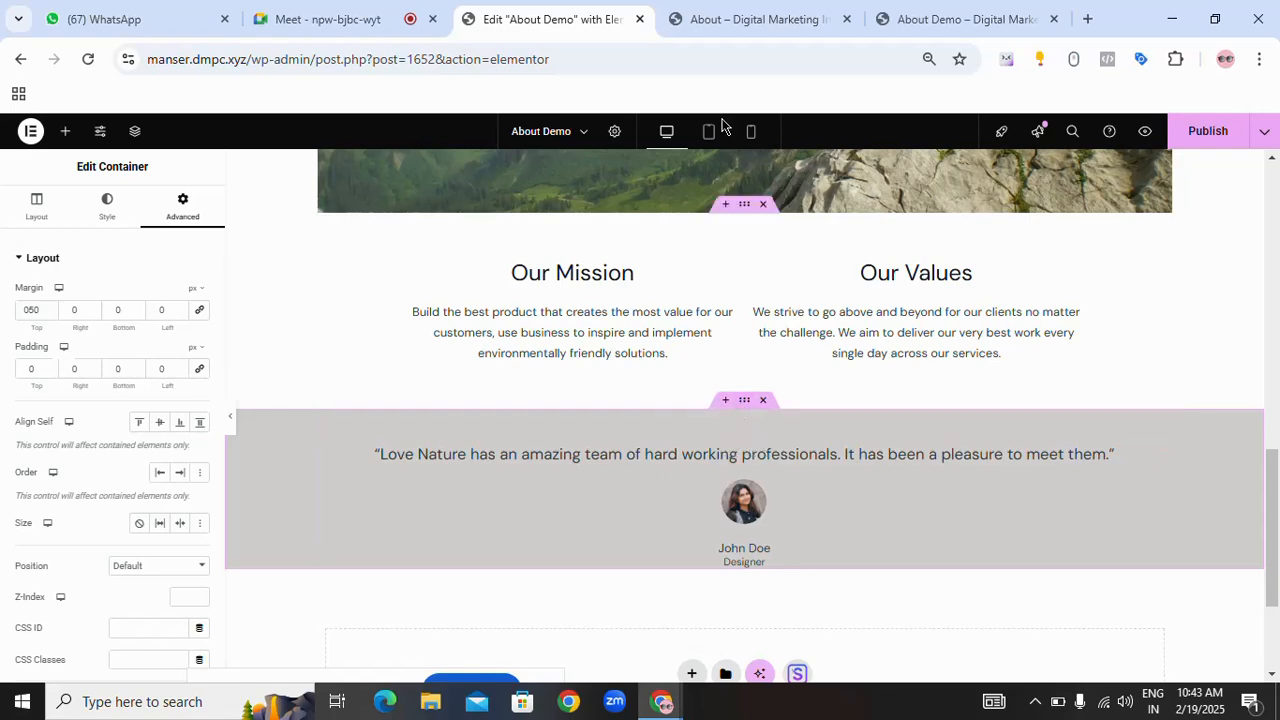
- Add an Image widget above the testimonial quote inside the grey testimonial container
scroll(714, 391, down, 2)
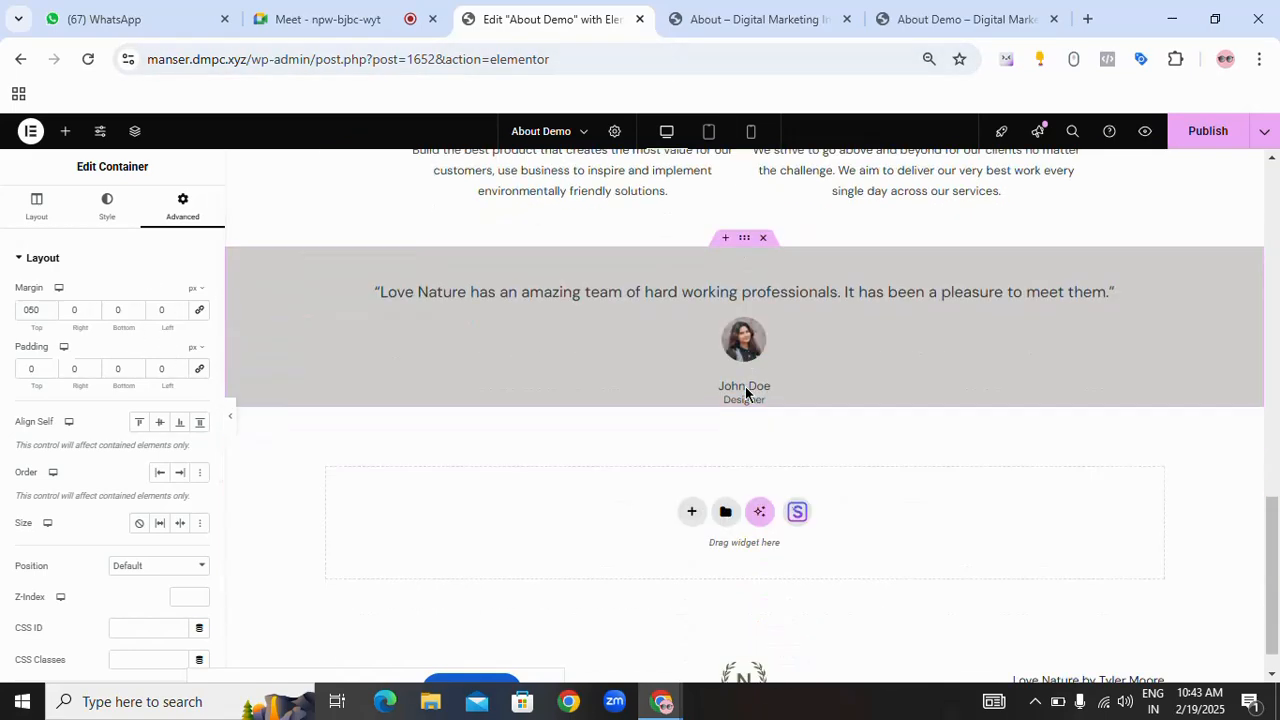
scroll(744, 394, up, 4)
scroll(756, 389, up, 2)
scroll(737, 357, down, 4)
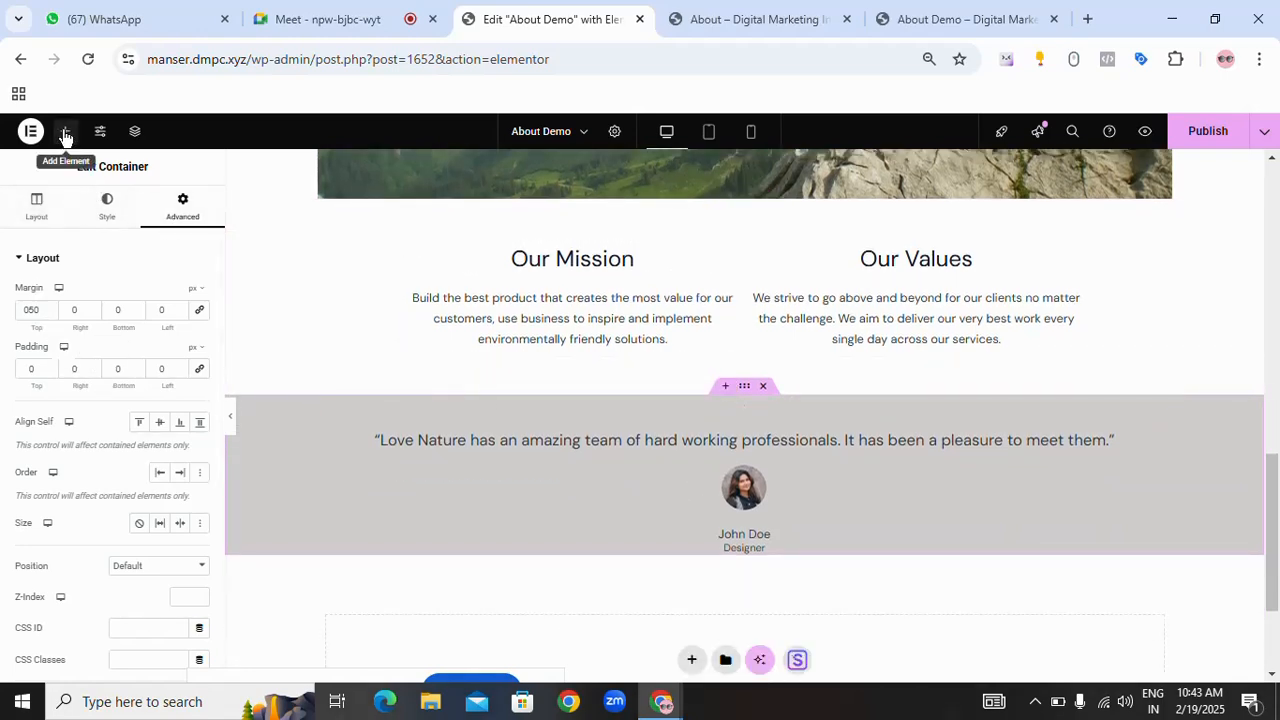
scroll(530, 338, up, 3)
scroll(530, 338, down, 4)
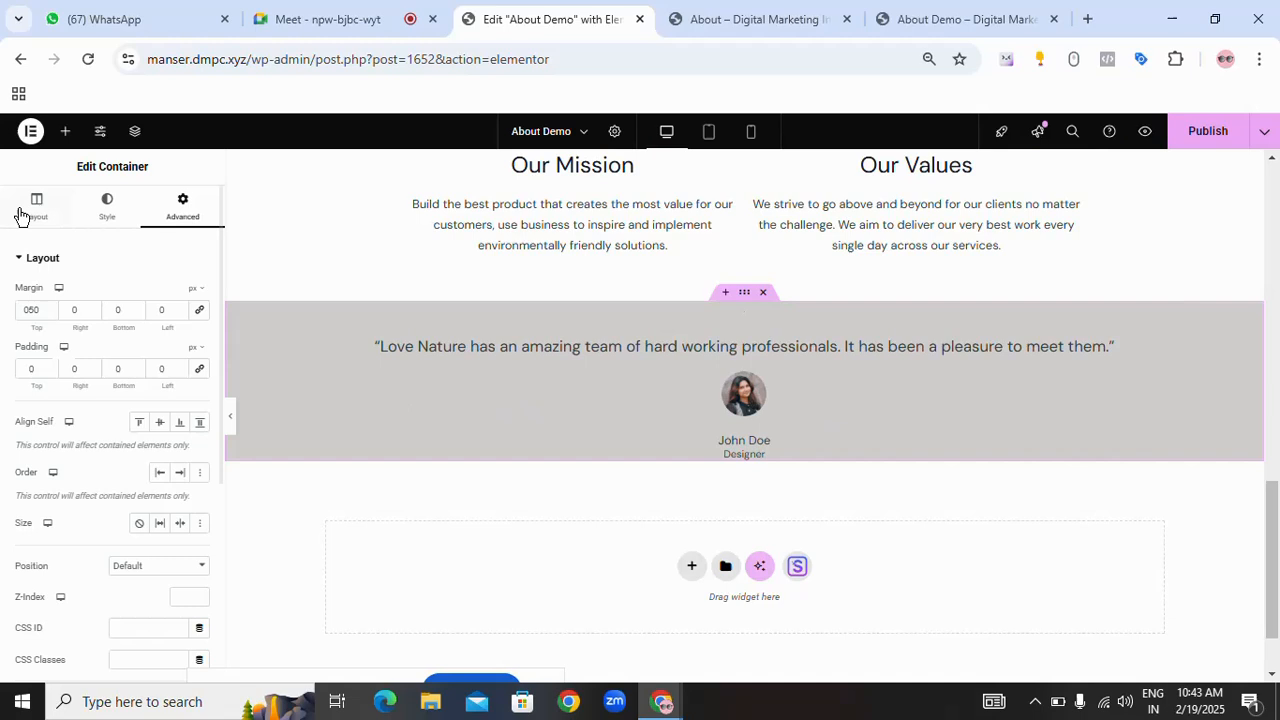
click(65, 133)
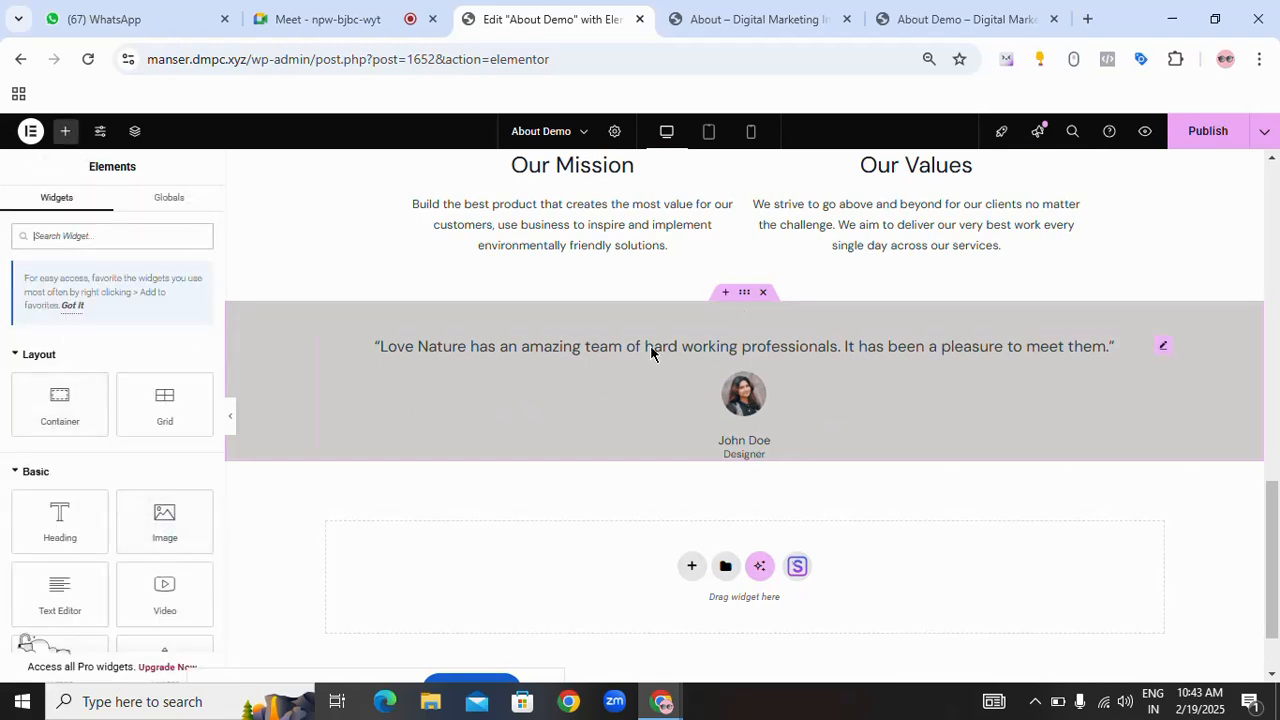
drag(154, 531, 760, 344)
scroll(760, 345, down, 3)
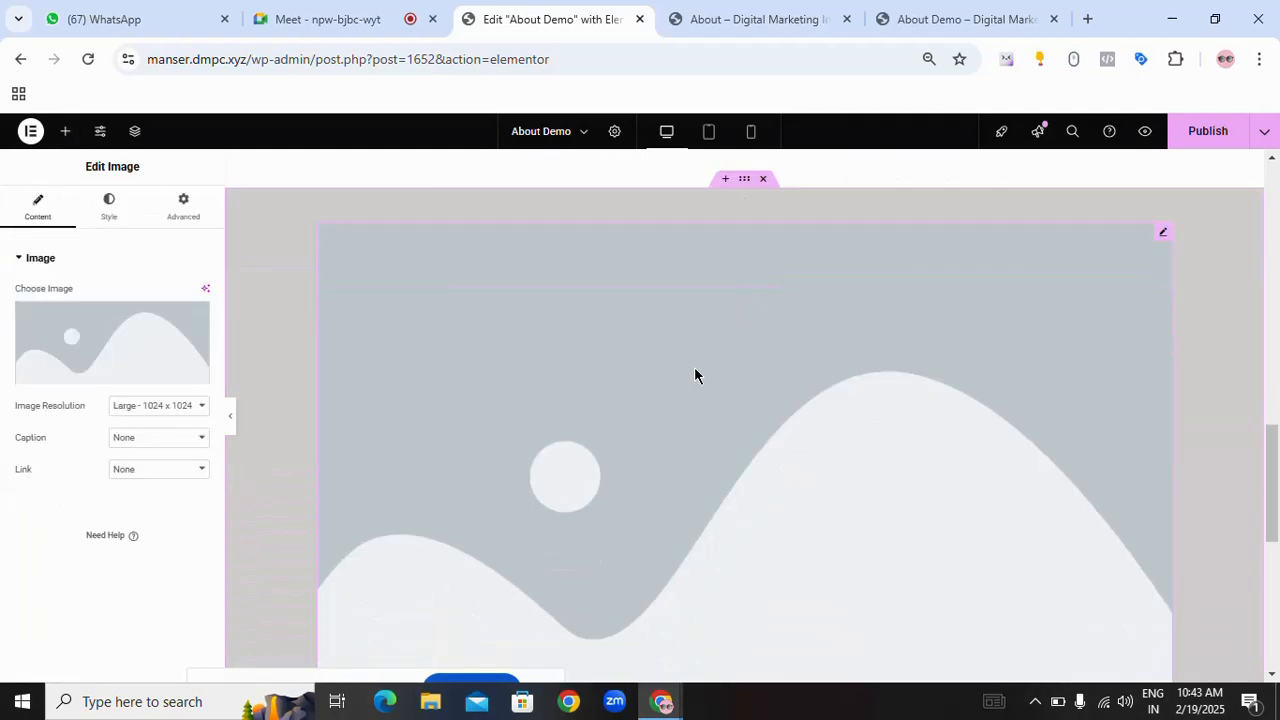
- Set the new Image widget's picture to quotes-3.svg from the media library
click(66, 360)
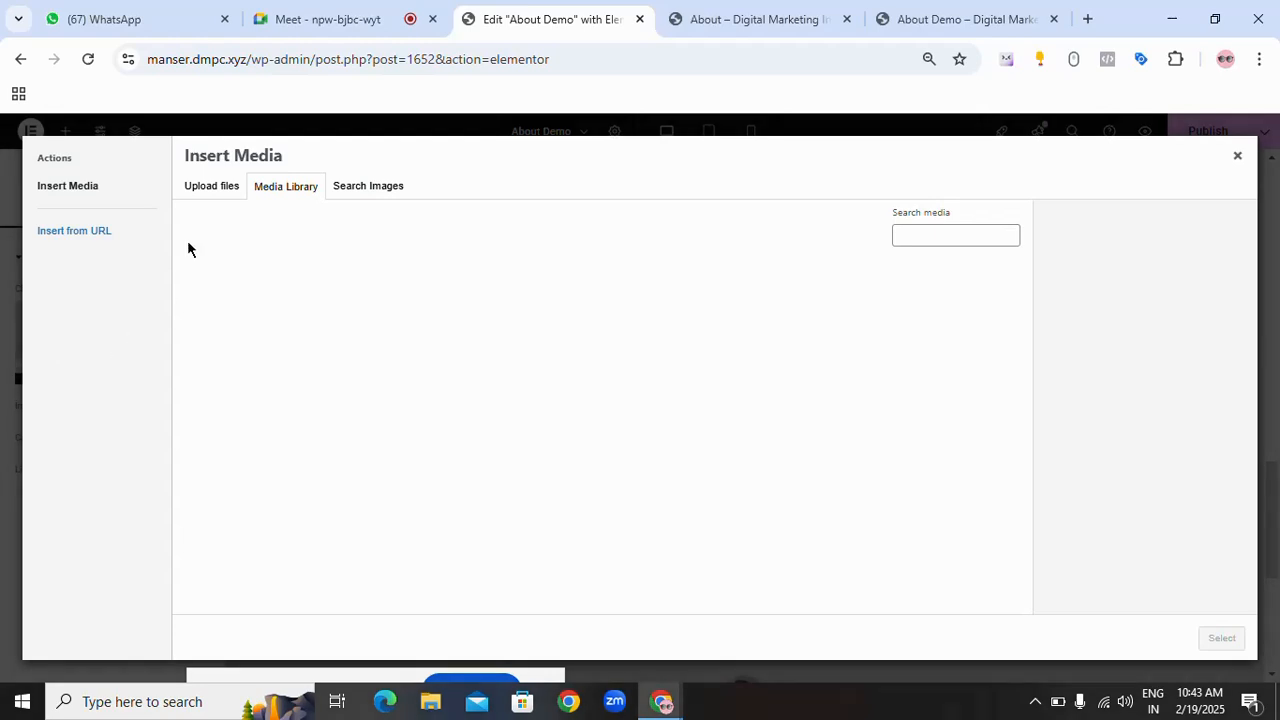
click(228, 414)
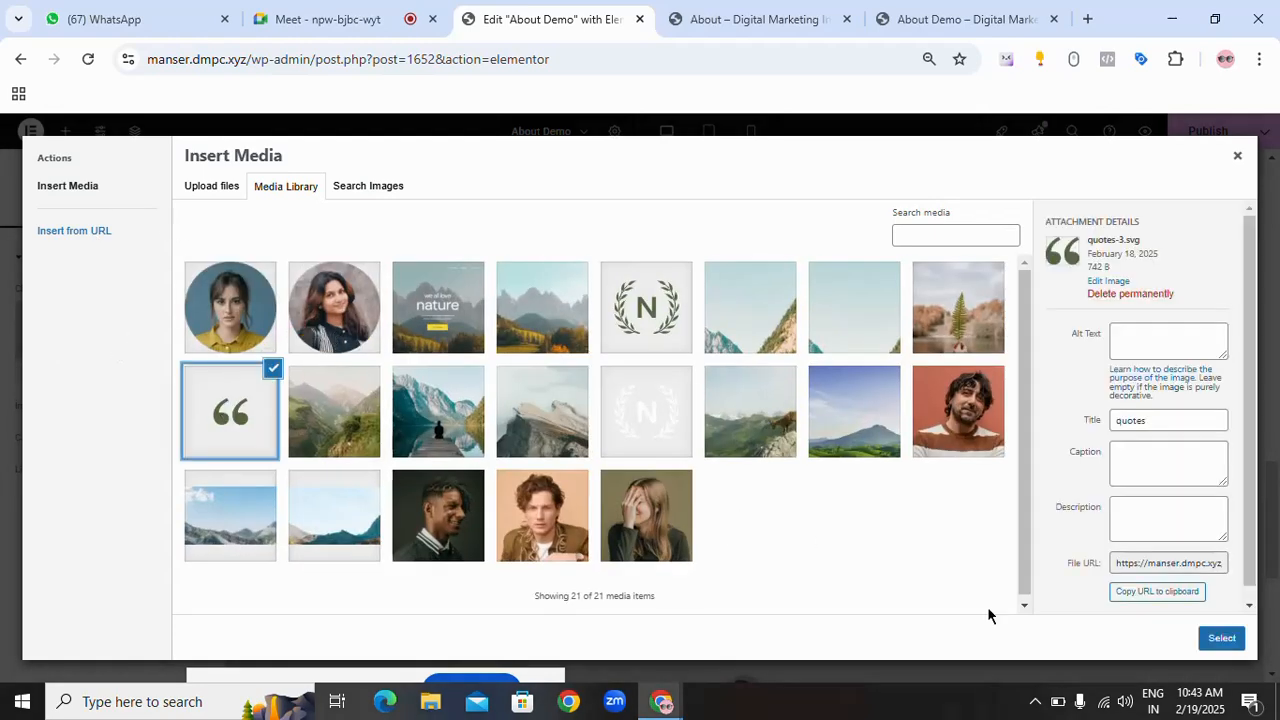
click(1222, 638)
scroll(777, 432, up, 2)
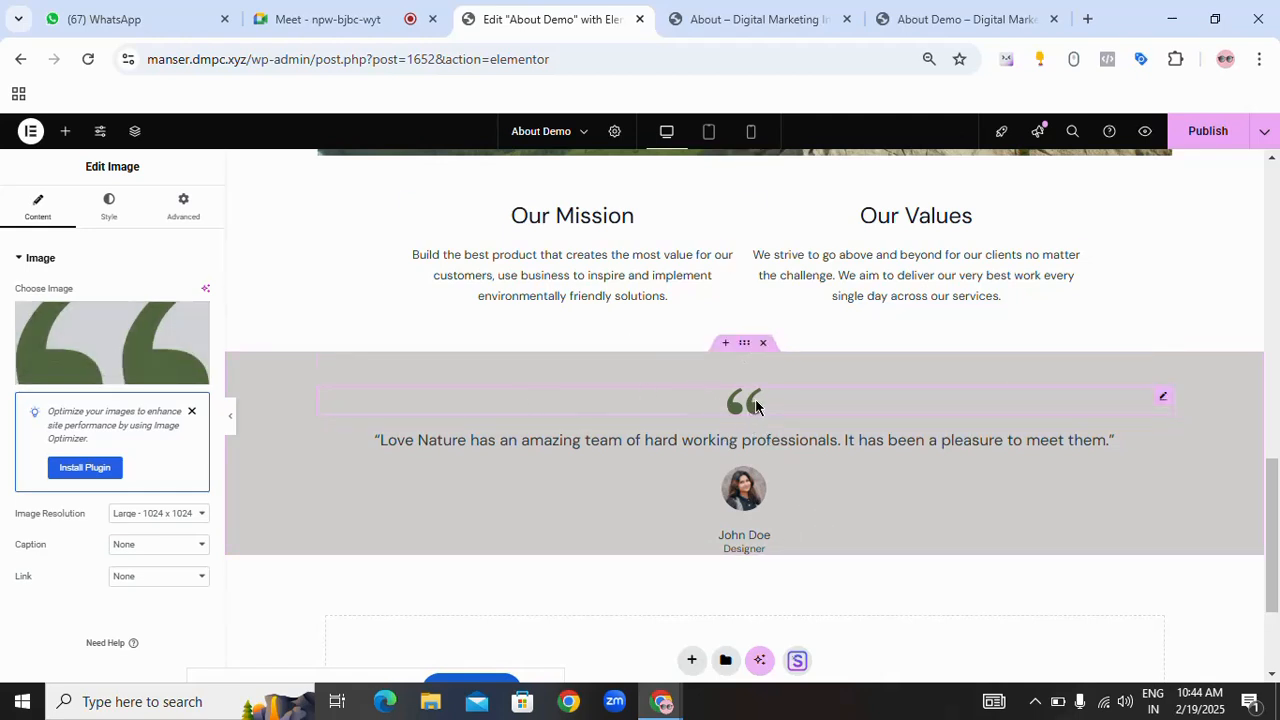
- Replace the quotation mark image above the testimonial with leaf-3.jpg and view it on the page
click(65, 133)
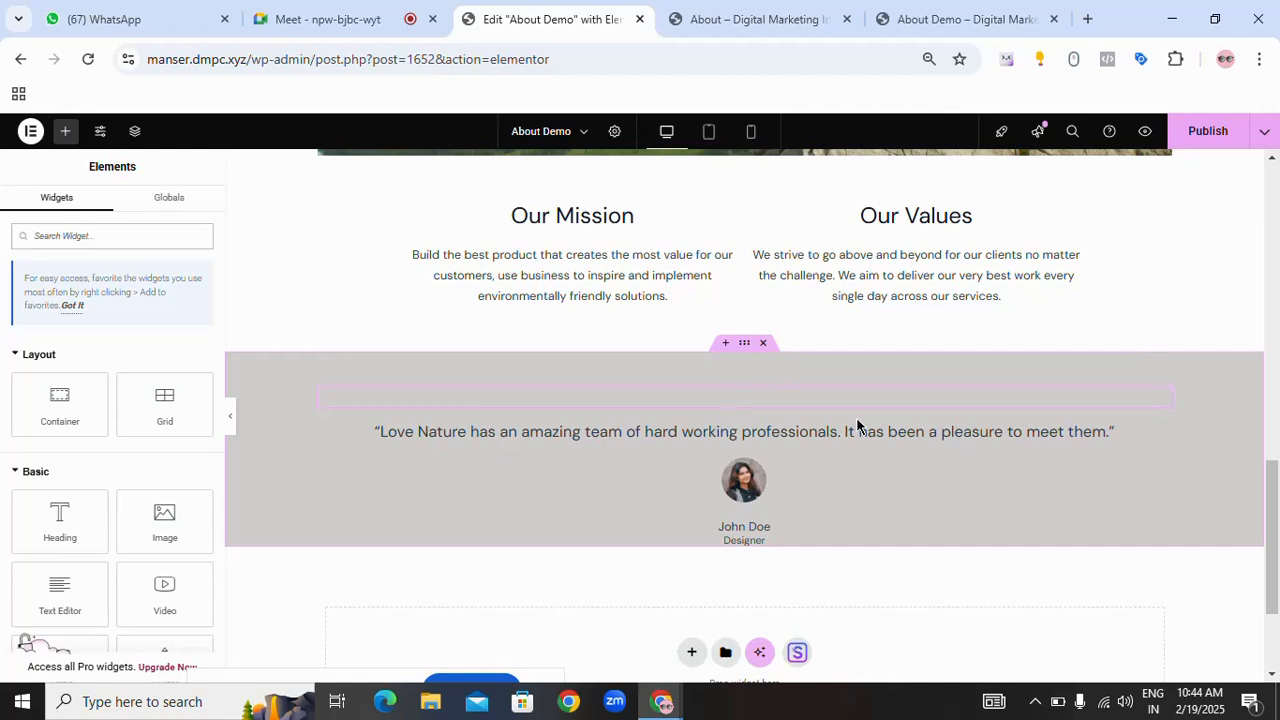
click(739, 403)
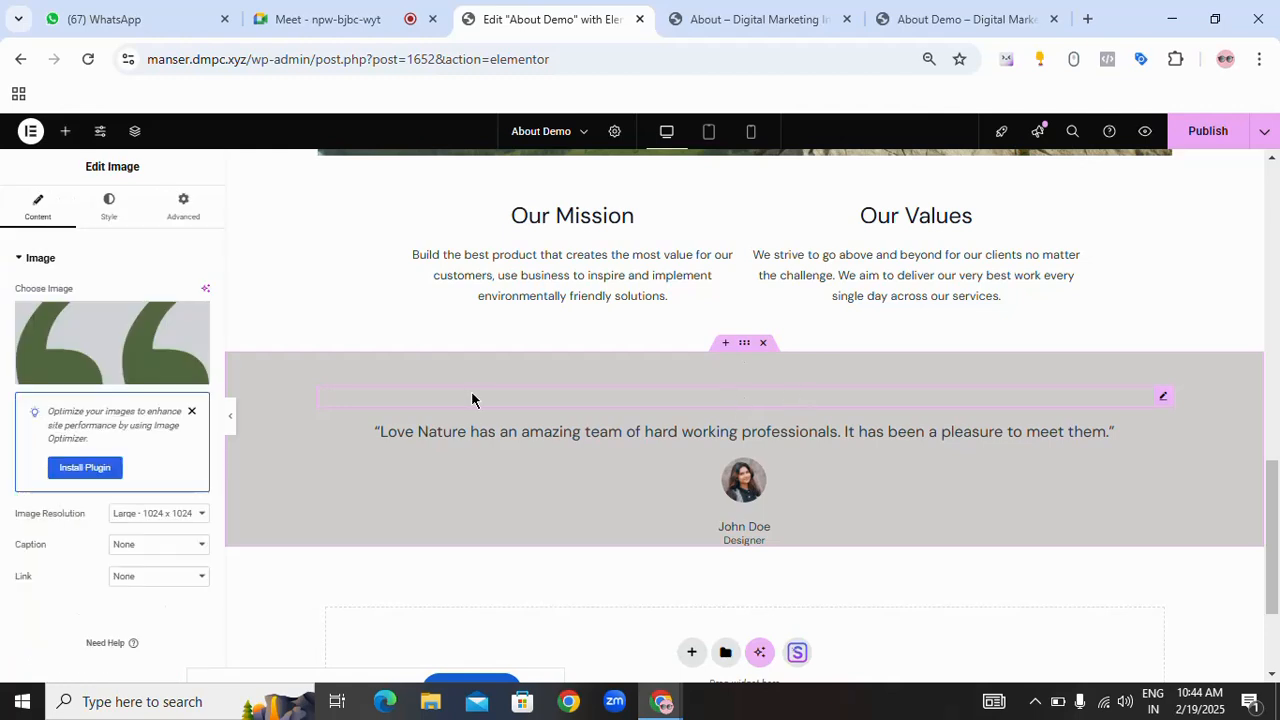
click(115, 345)
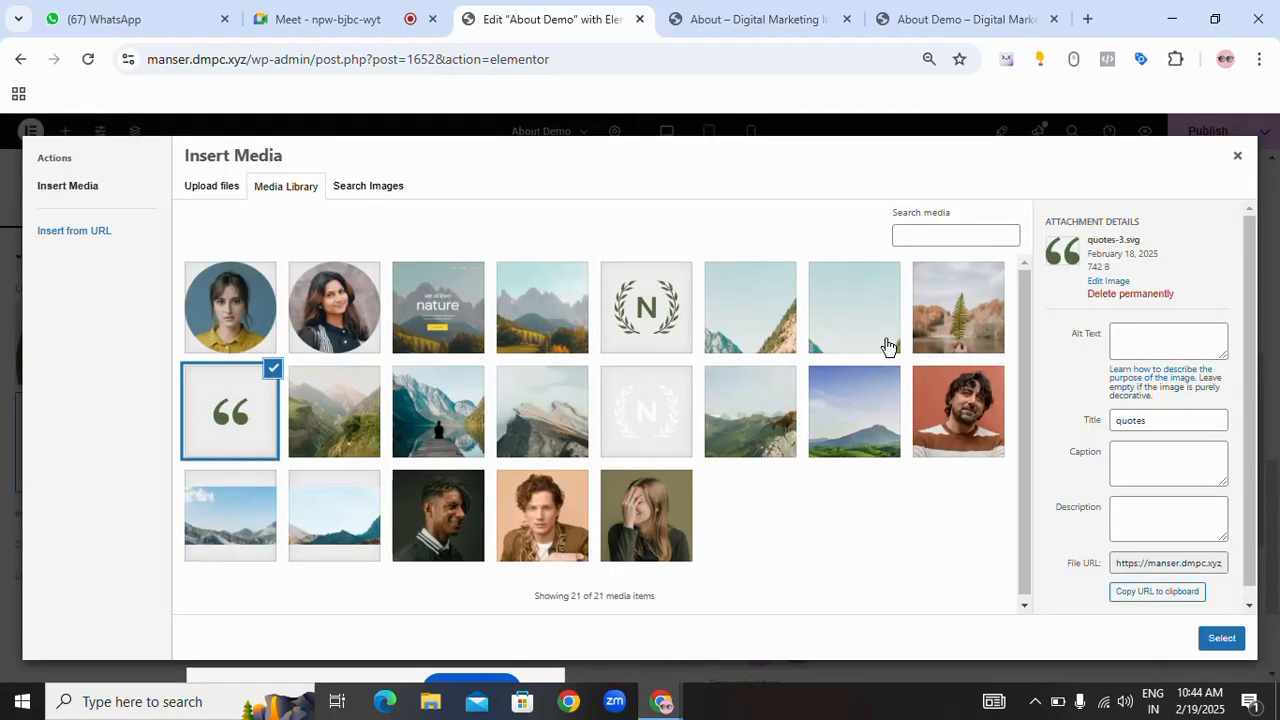
click(985, 309)
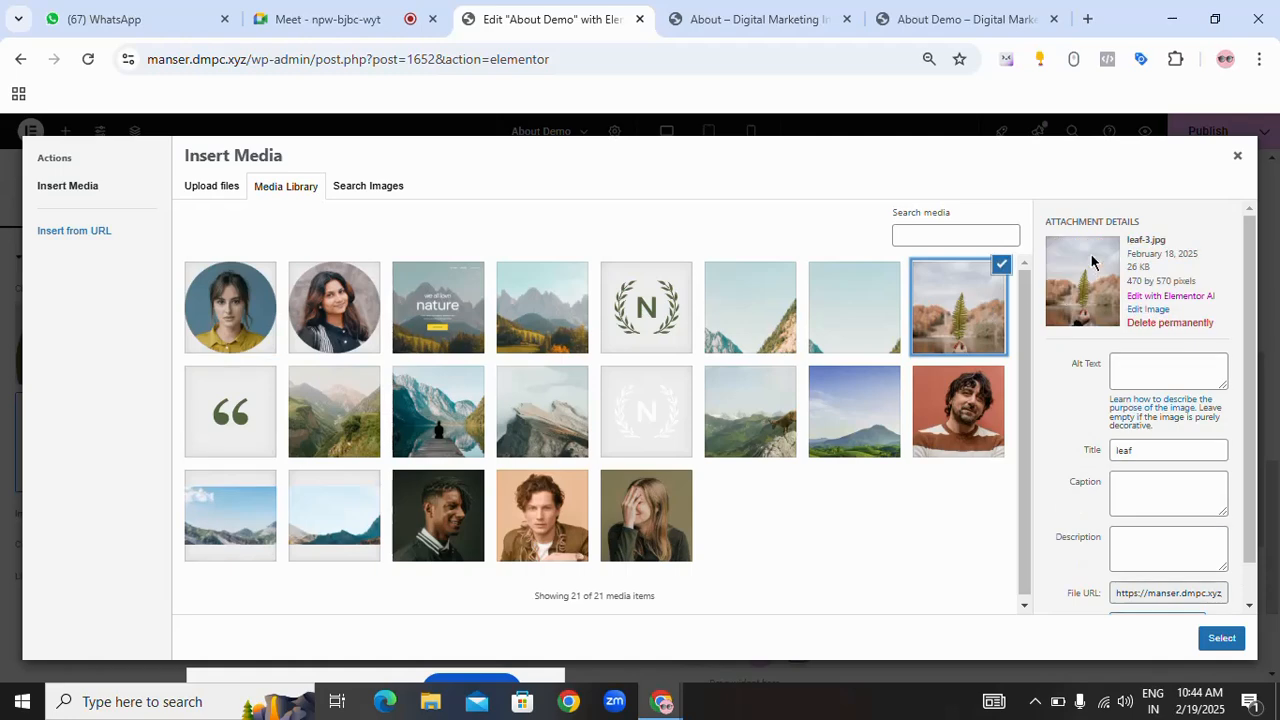
click(1221, 638)
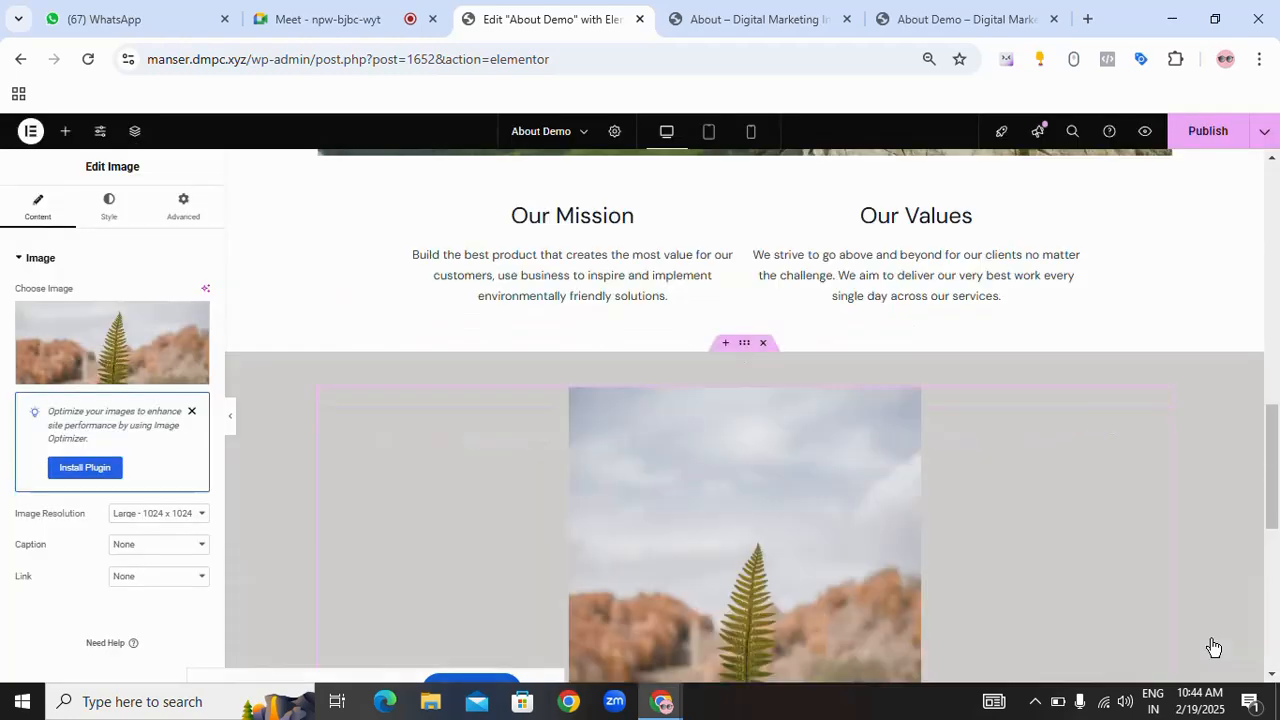
scroll(850, 550, down, 5)
scroll(922, 607, up, 3)
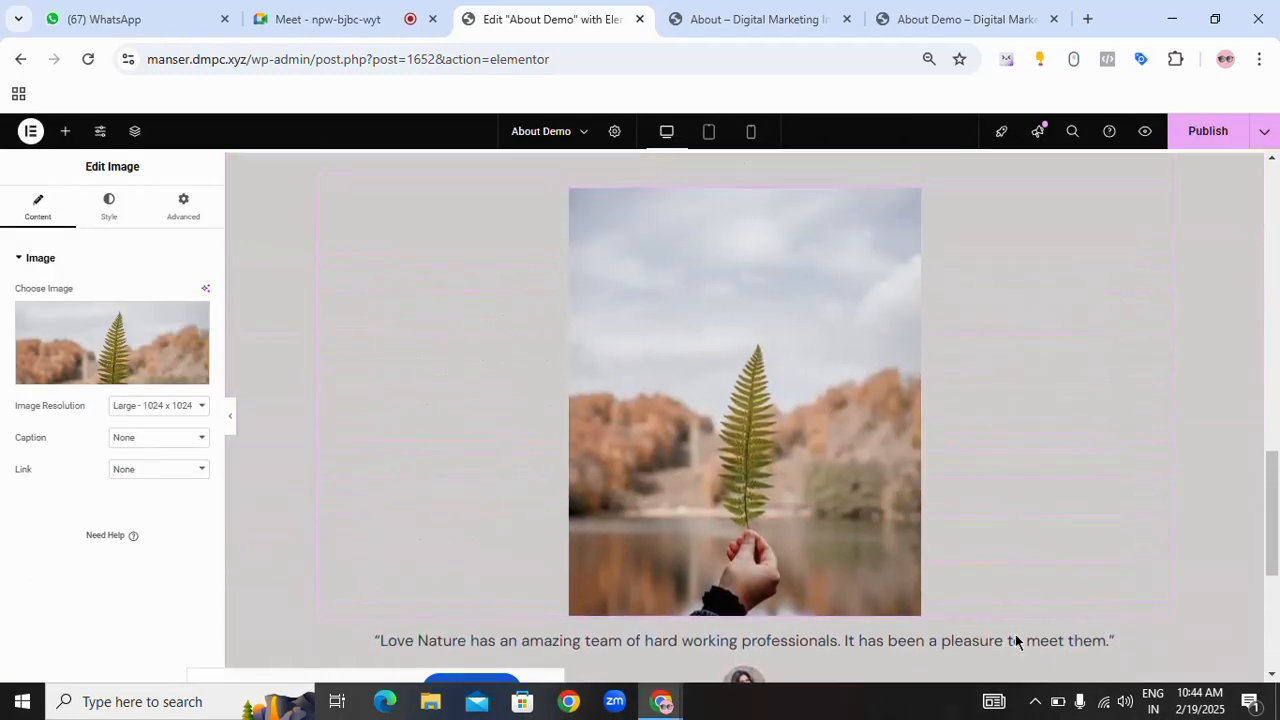
scroll(1016, 641, down, 1)
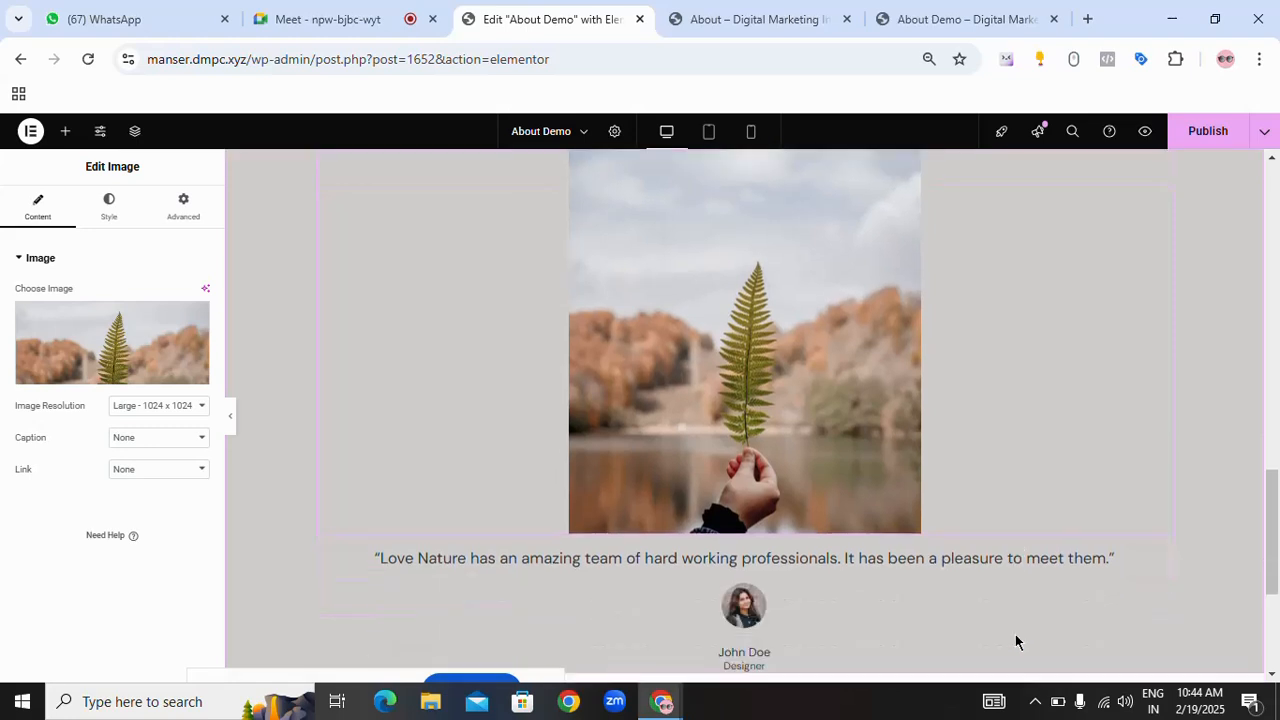
- Inspect the attachment details of quotes-3.svg in the media library, open its image editor, and return to the library
mouse_move(63, 329)
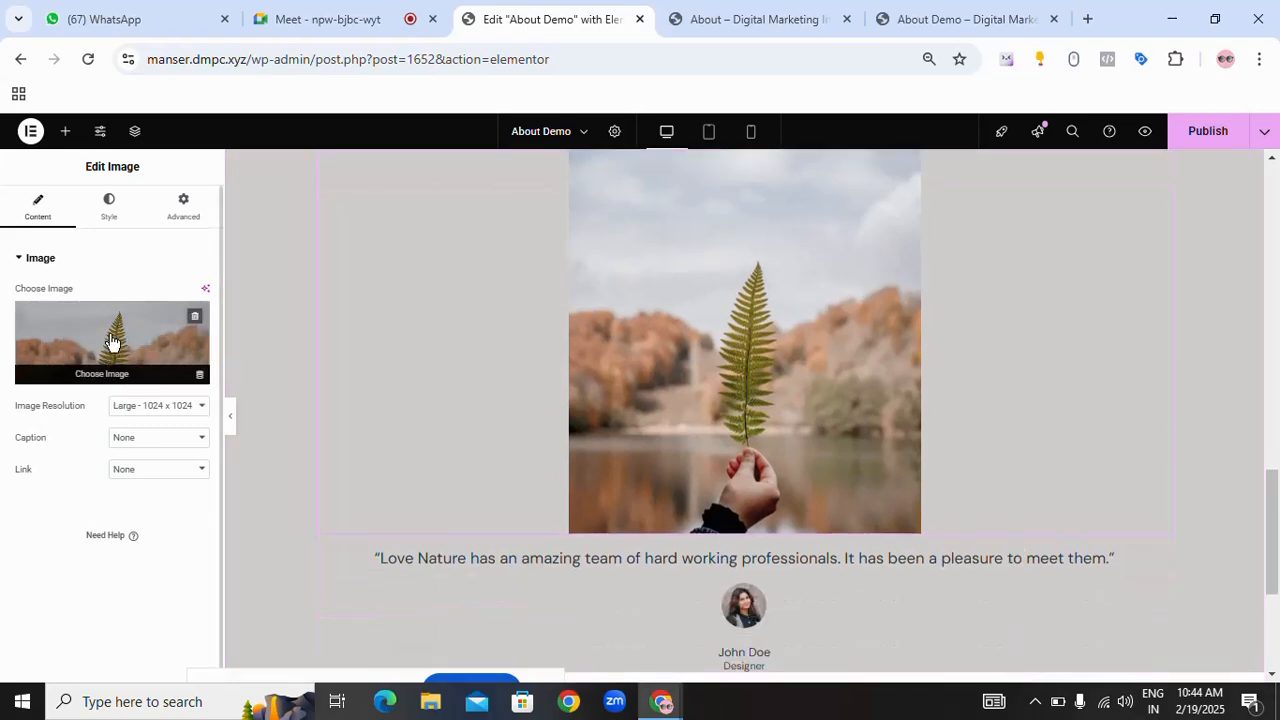
click(112, 342)
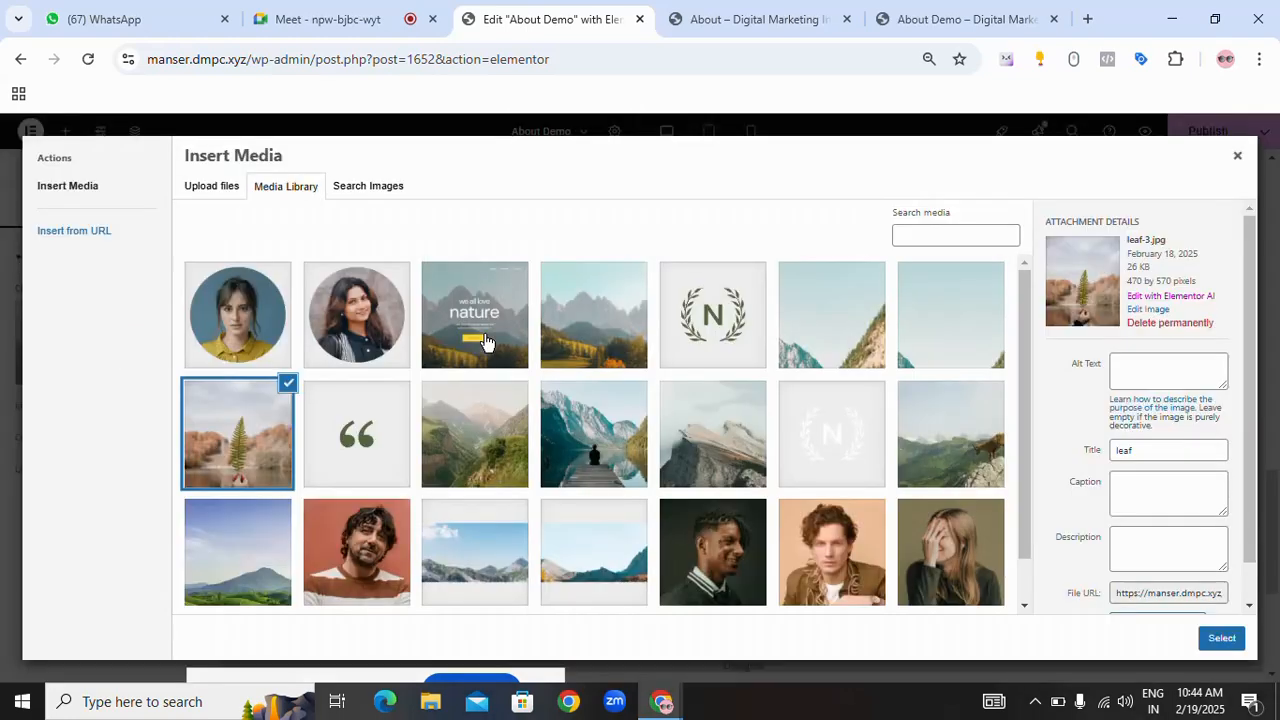
click(338, 445)
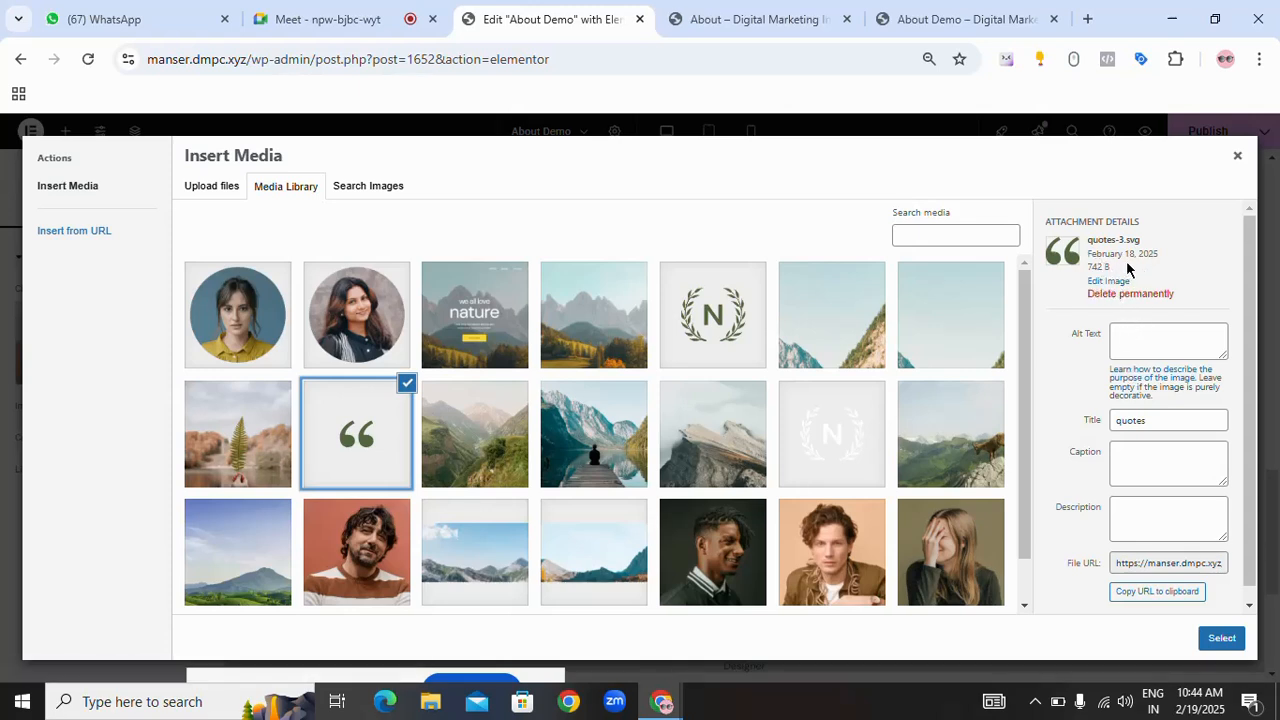
drag(1093, 268, 1106, 267)
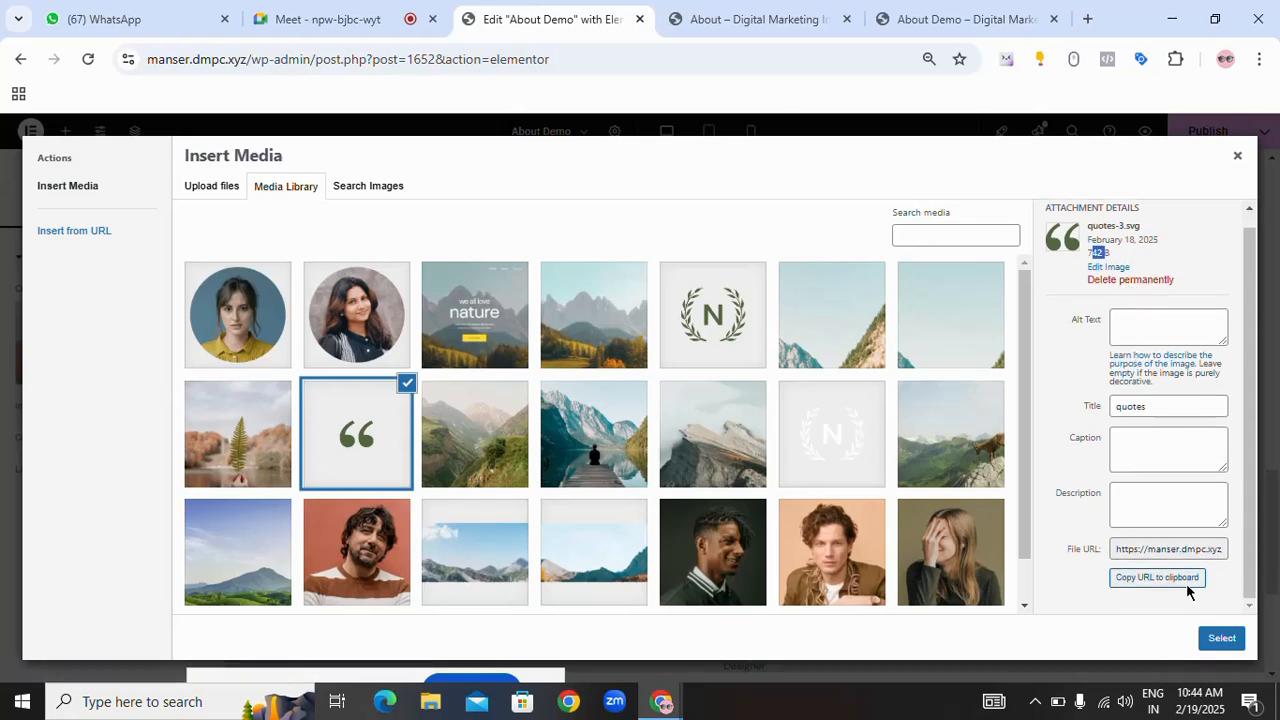
scroll(1086, 334, down, 1)
click(1131, 267)
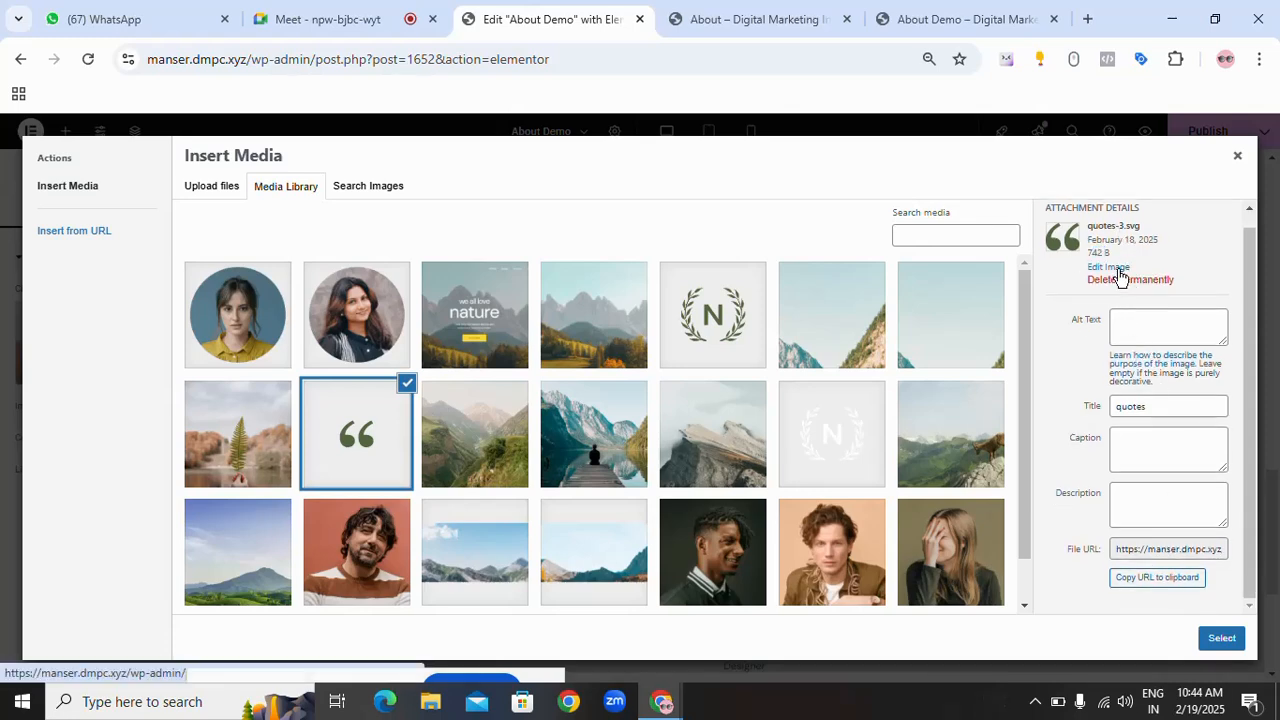
click(1118, 268)
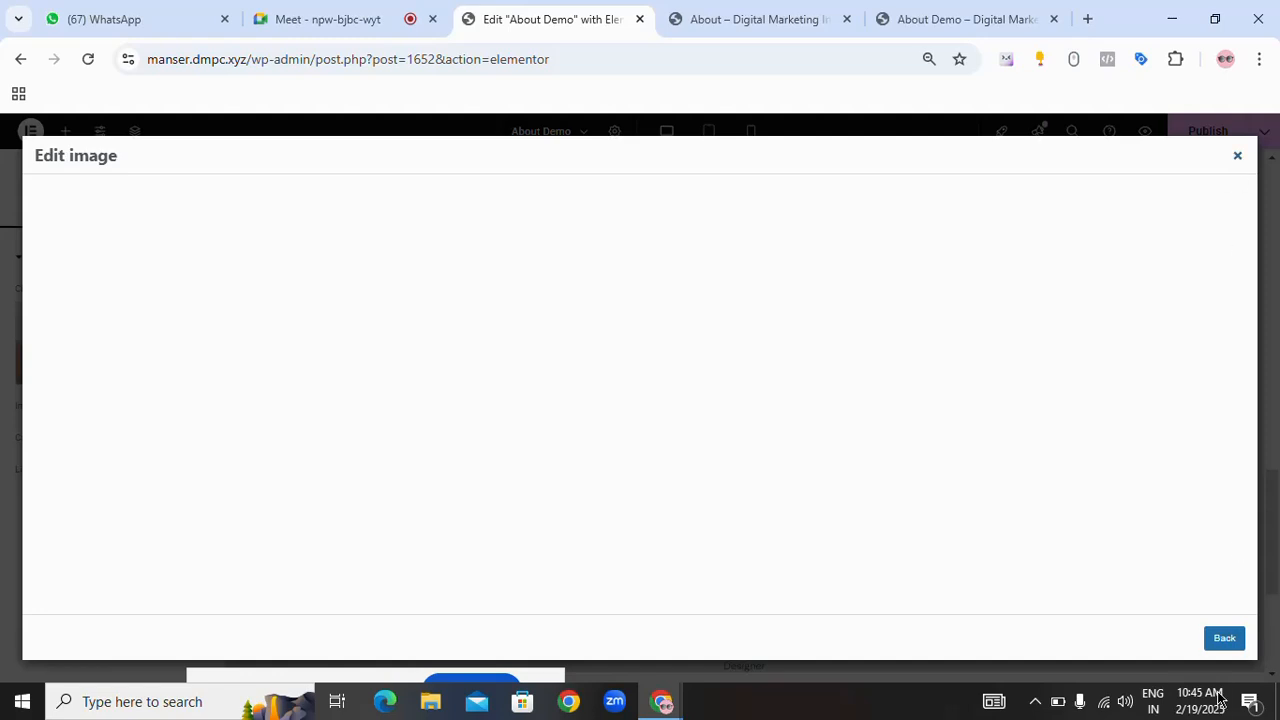
click(1229, 640)
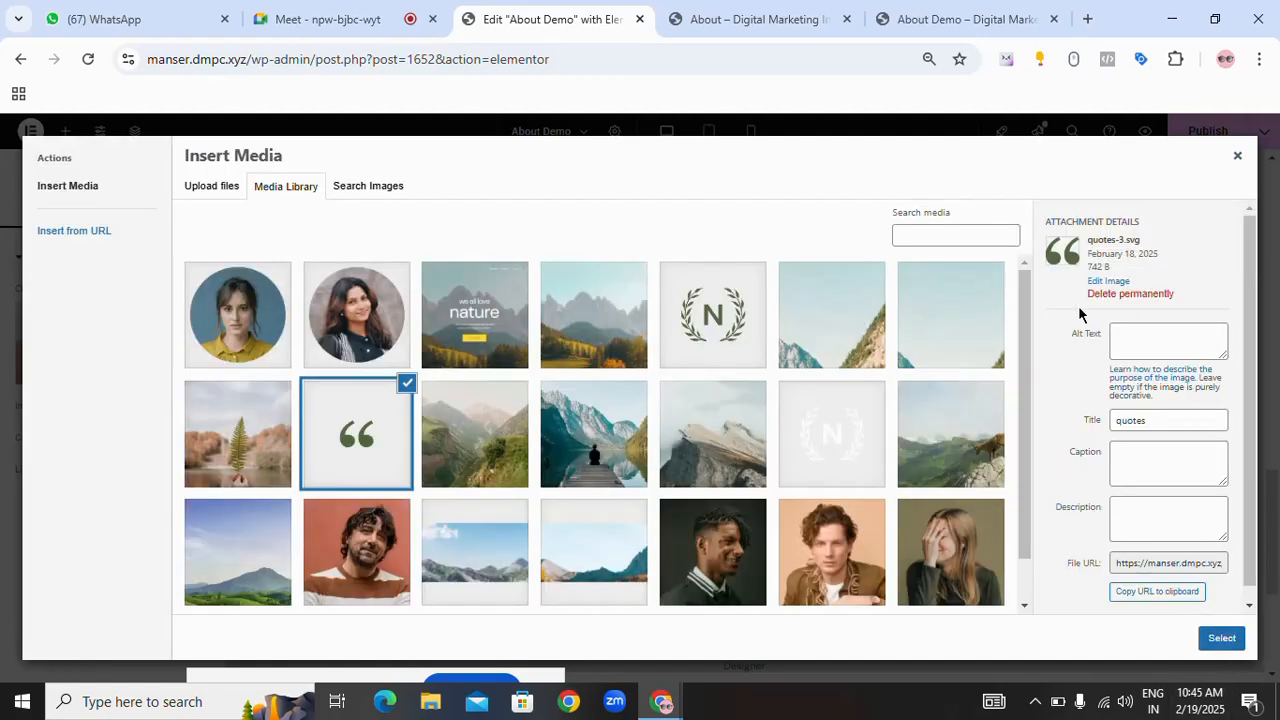
- Check the attachment details of logo-green-3.svg, header-hero-3.jpg and demo-screenshot-3.jpg, then set the widget's image back to quotes-3.svg
click(712, 338)
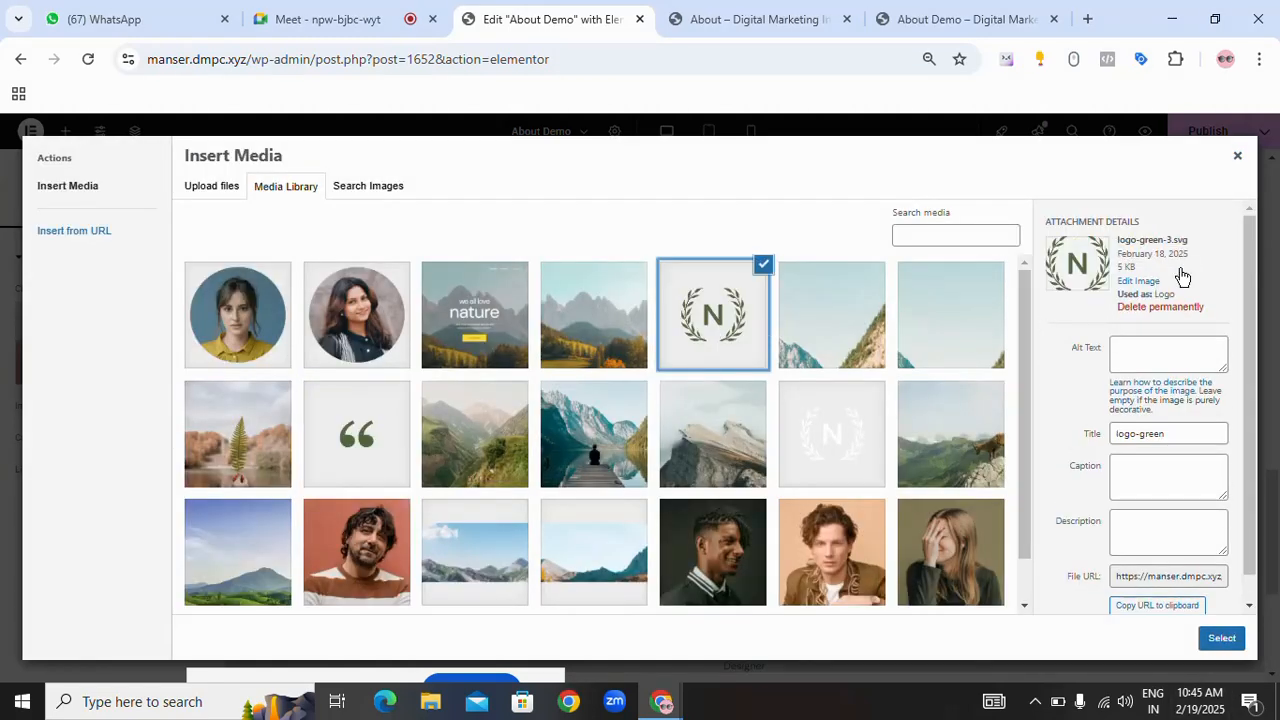
click(561, 349)
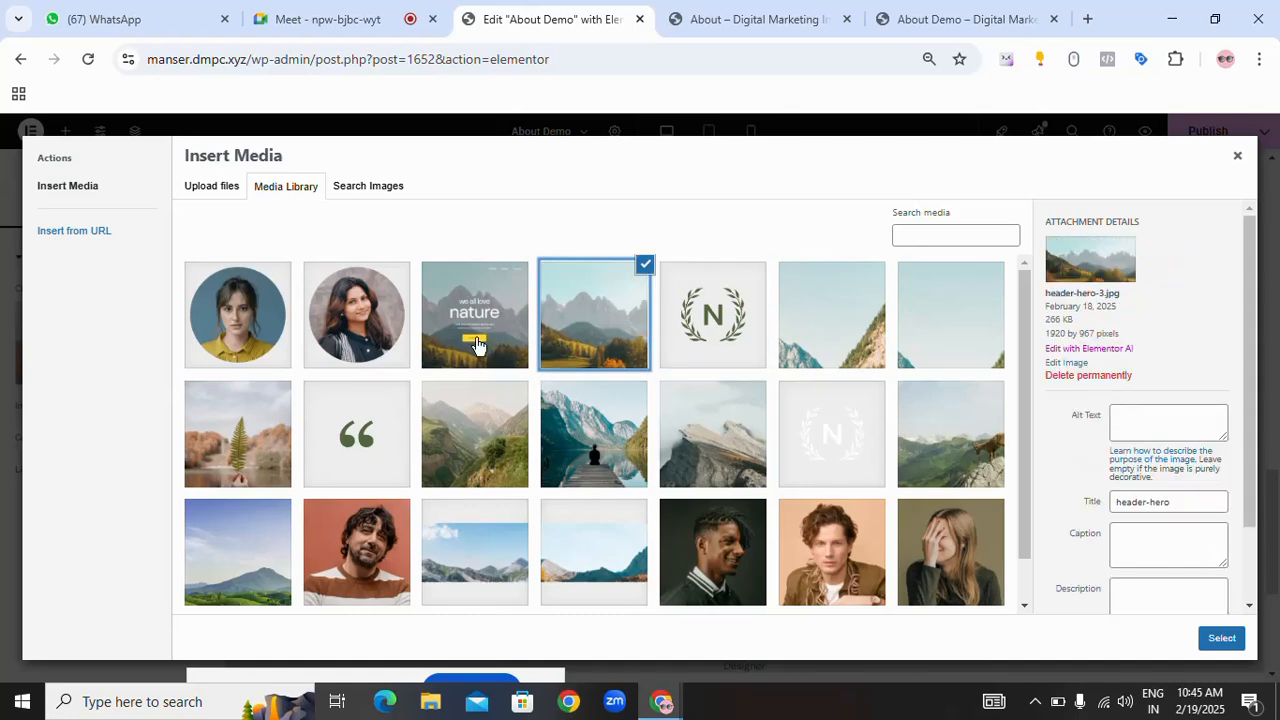
click(475, 346)
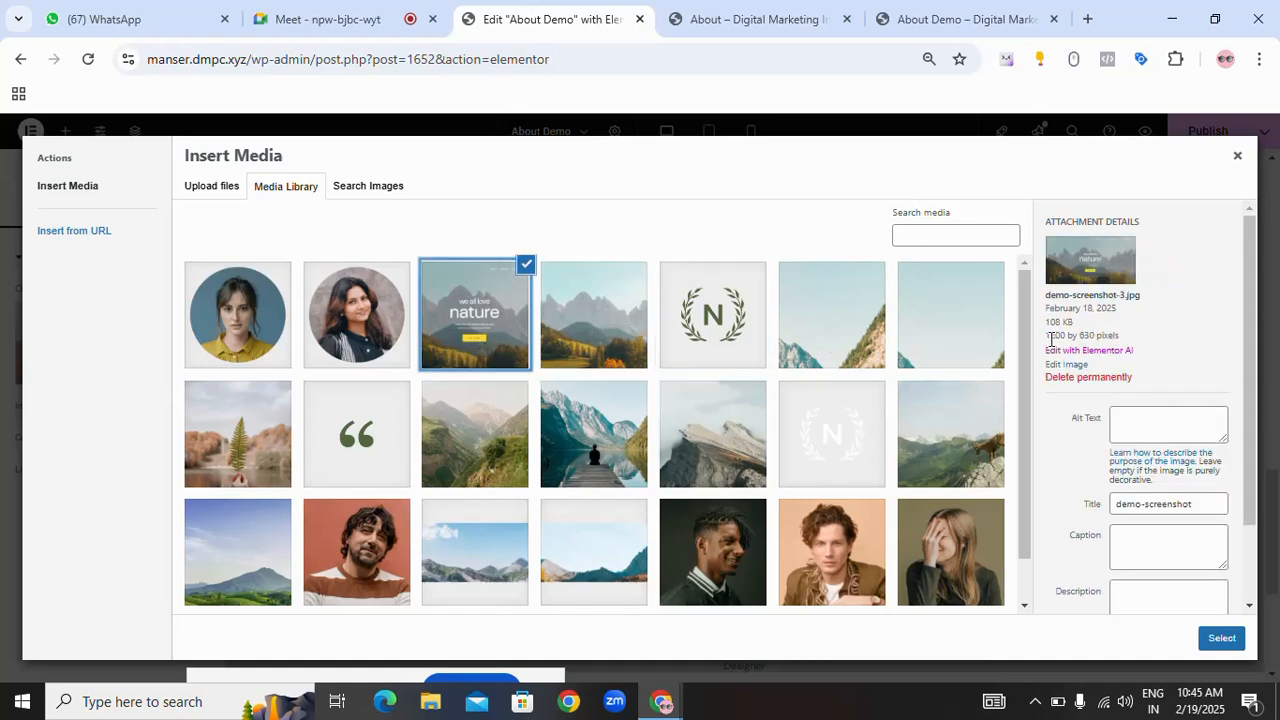
drag(1048, 337, 1135, 342)
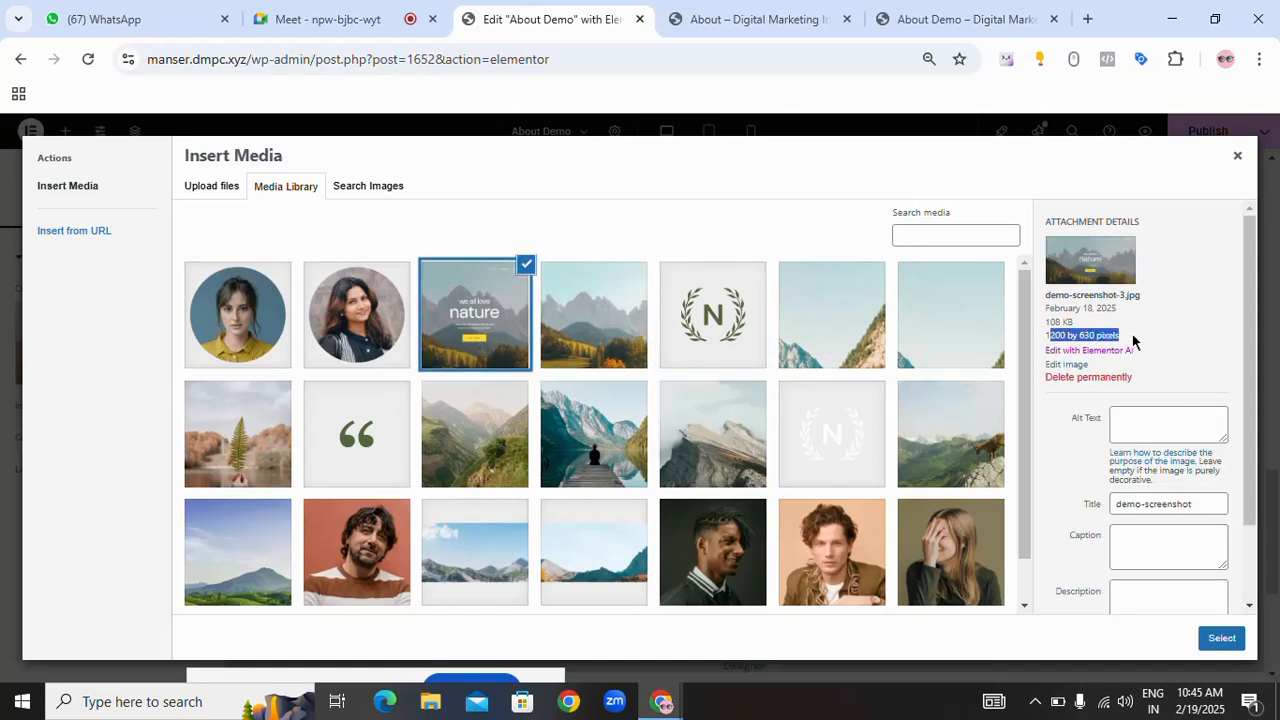
click(356, 458)
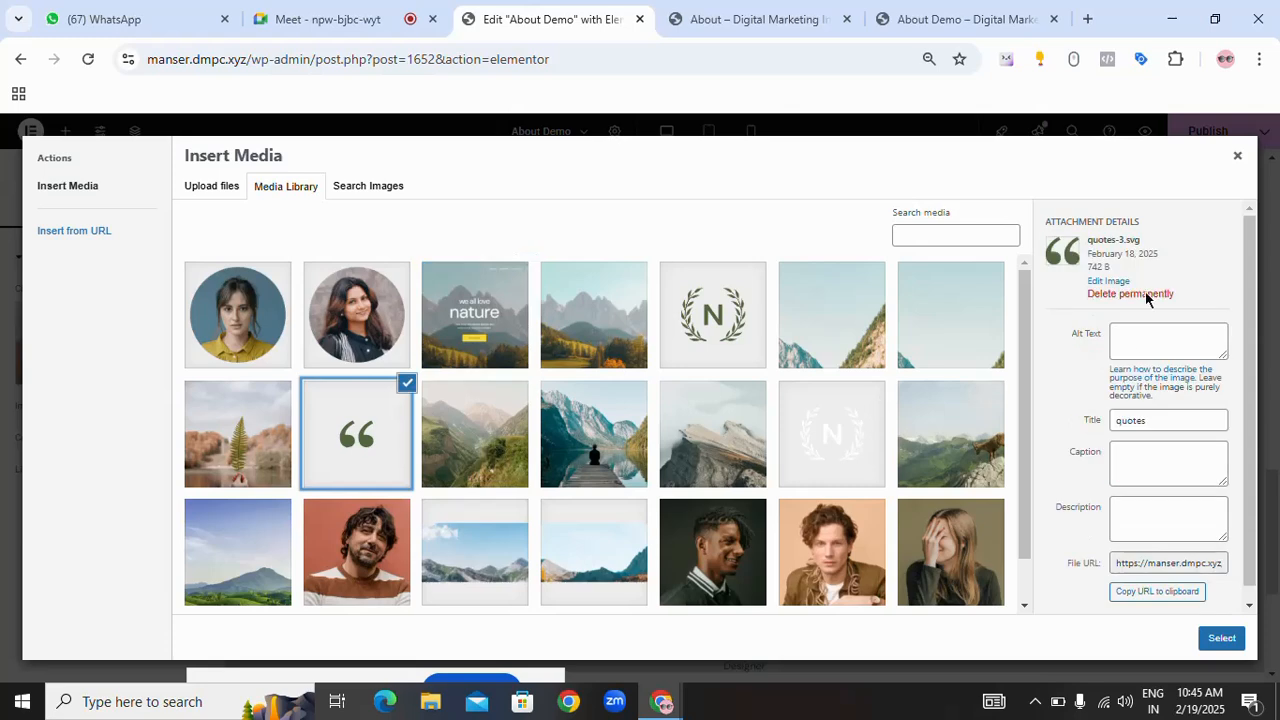
click(1226, 642)
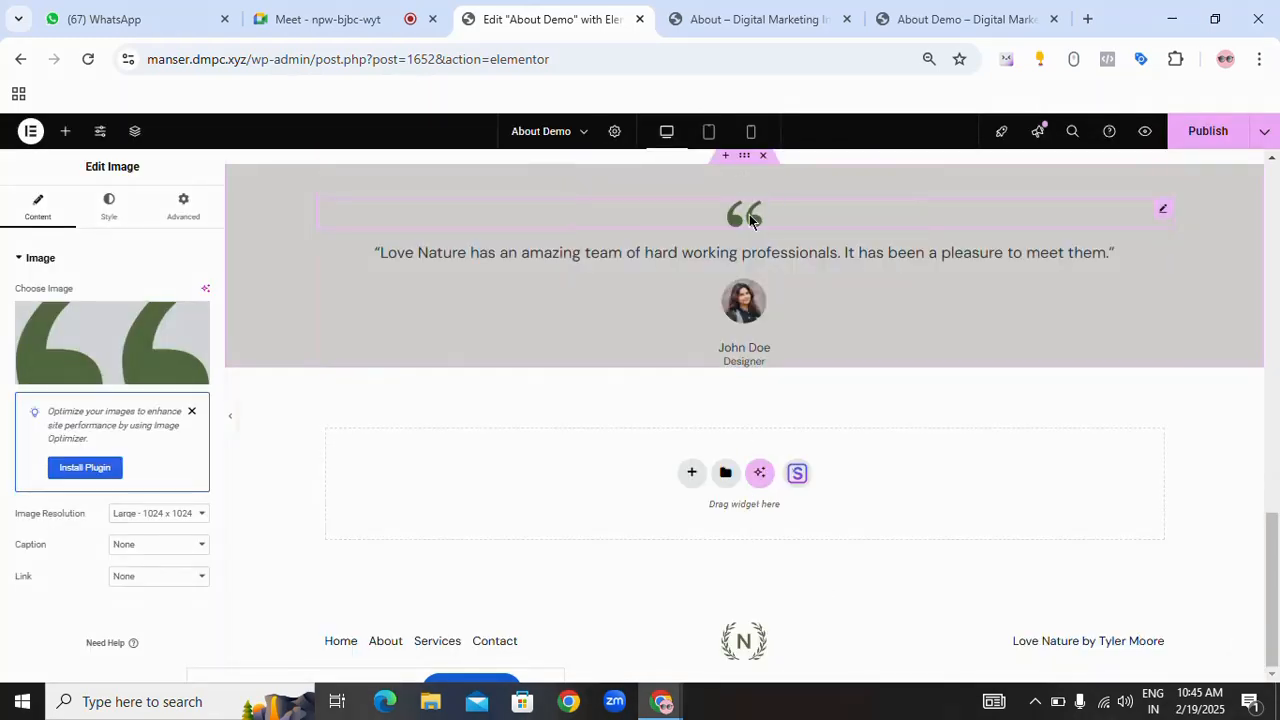
- Compare the testimonial section with the reference About page, then set the testimonial container's bottom padding to 50 px
click(685, 276)
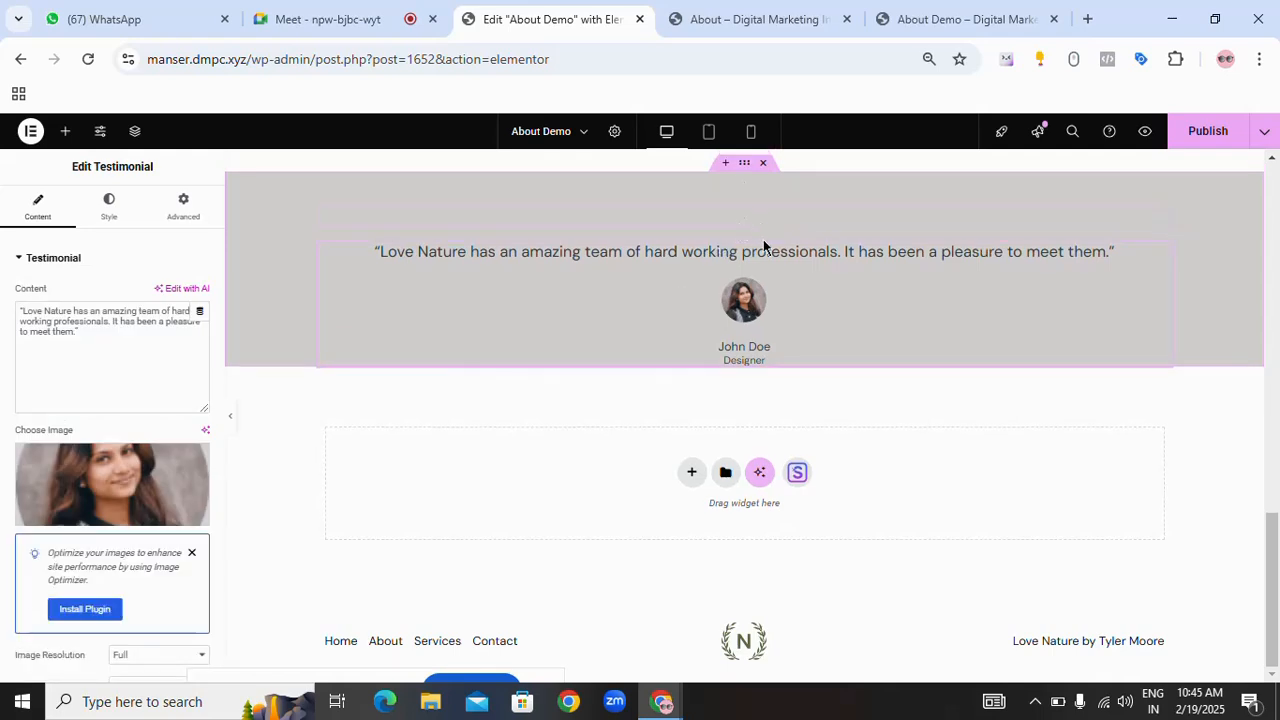
scroll(763, 229, up, 1)
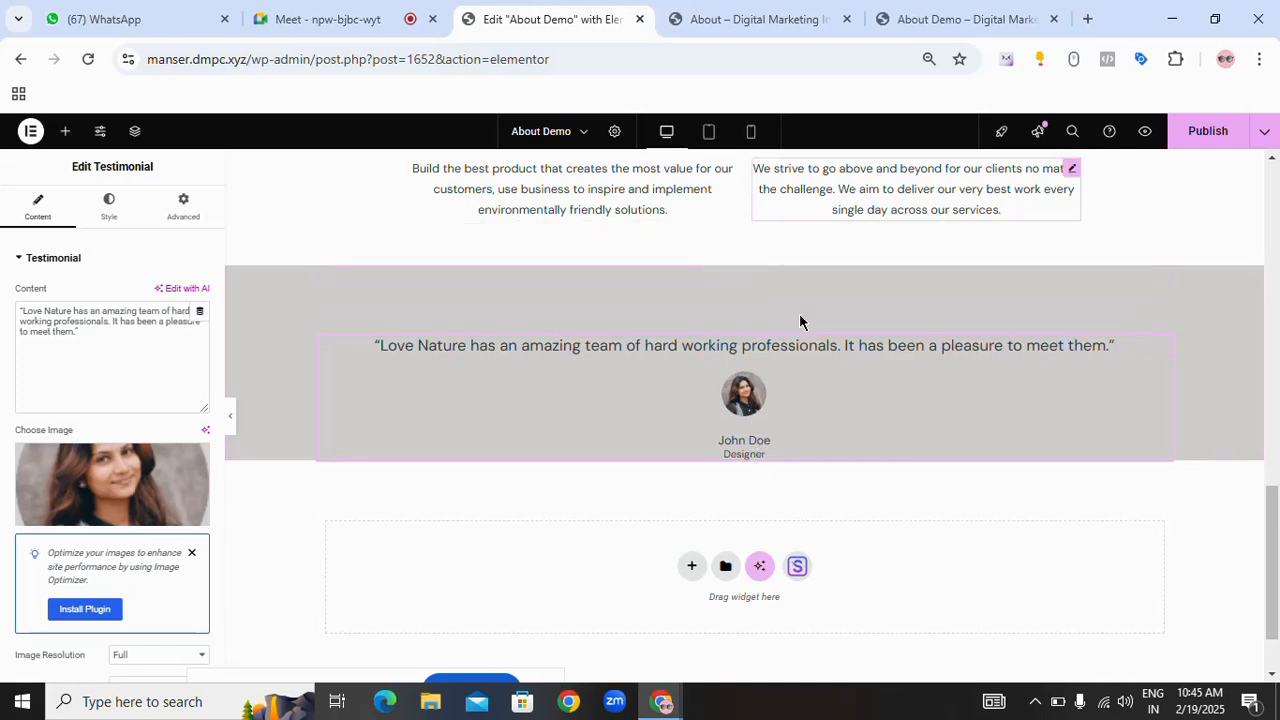
click(776, 22)
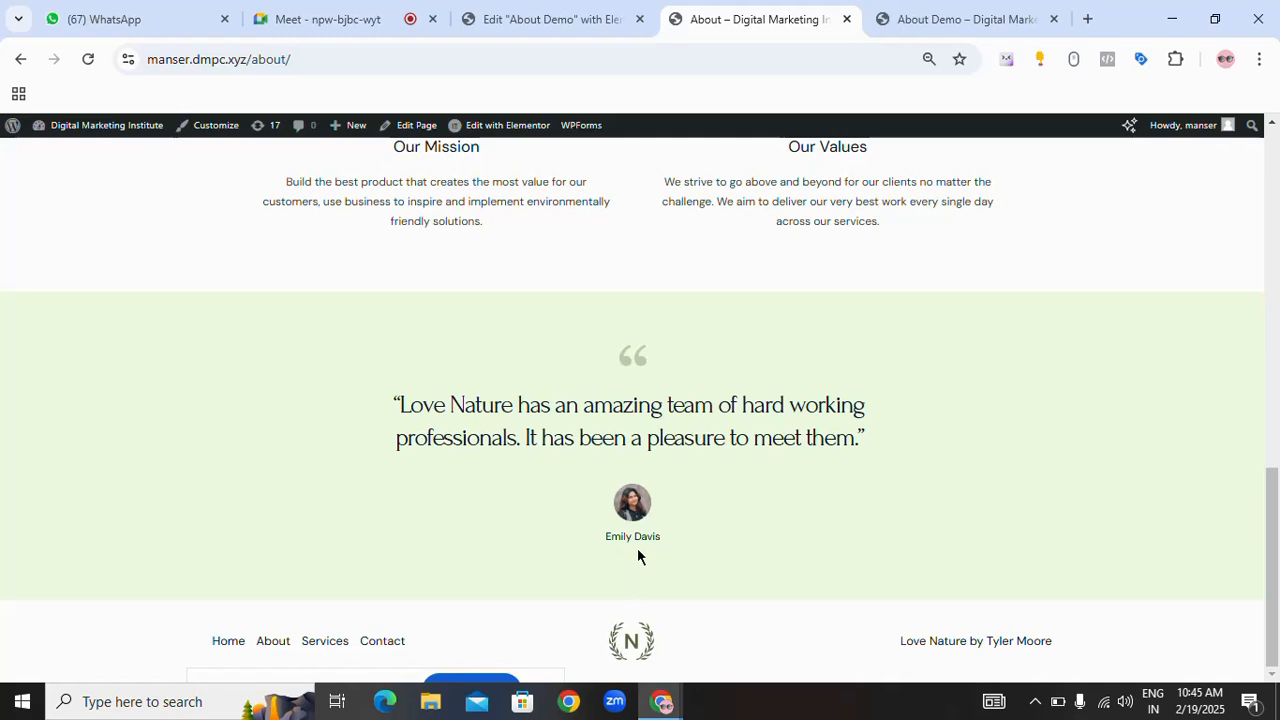
click(554, 20)
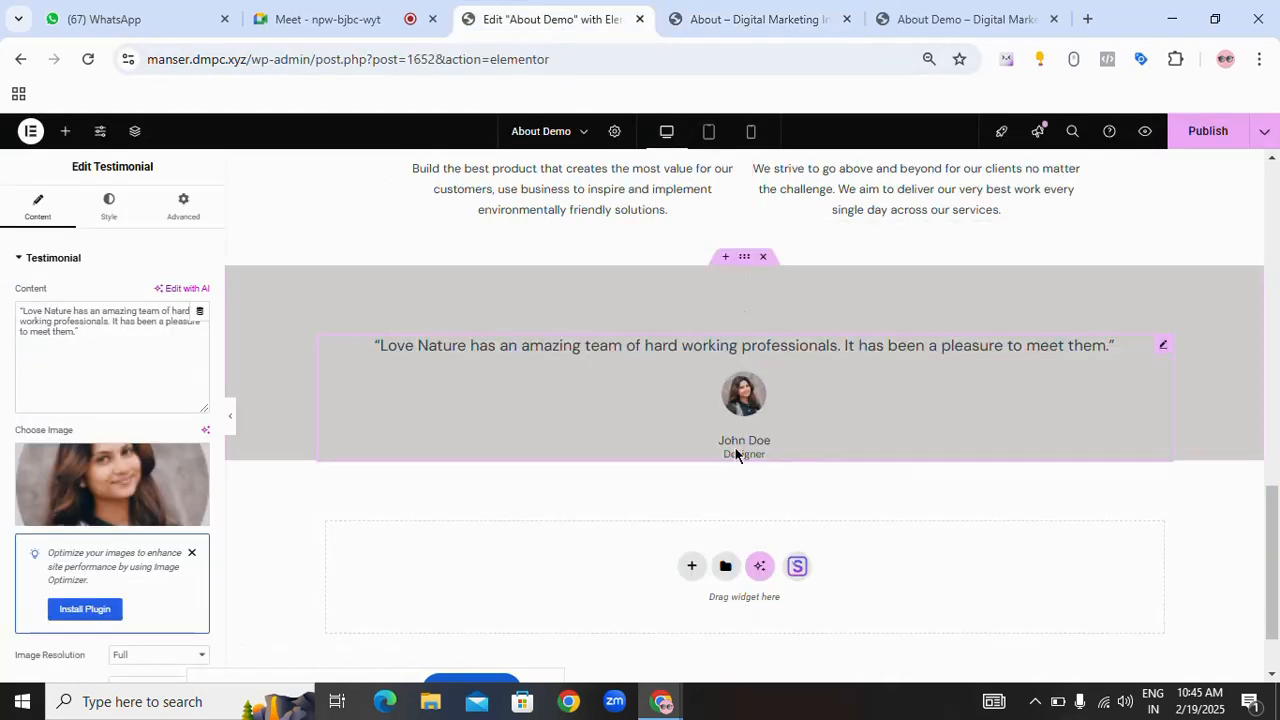
click(745, 258)
click(180, 218)
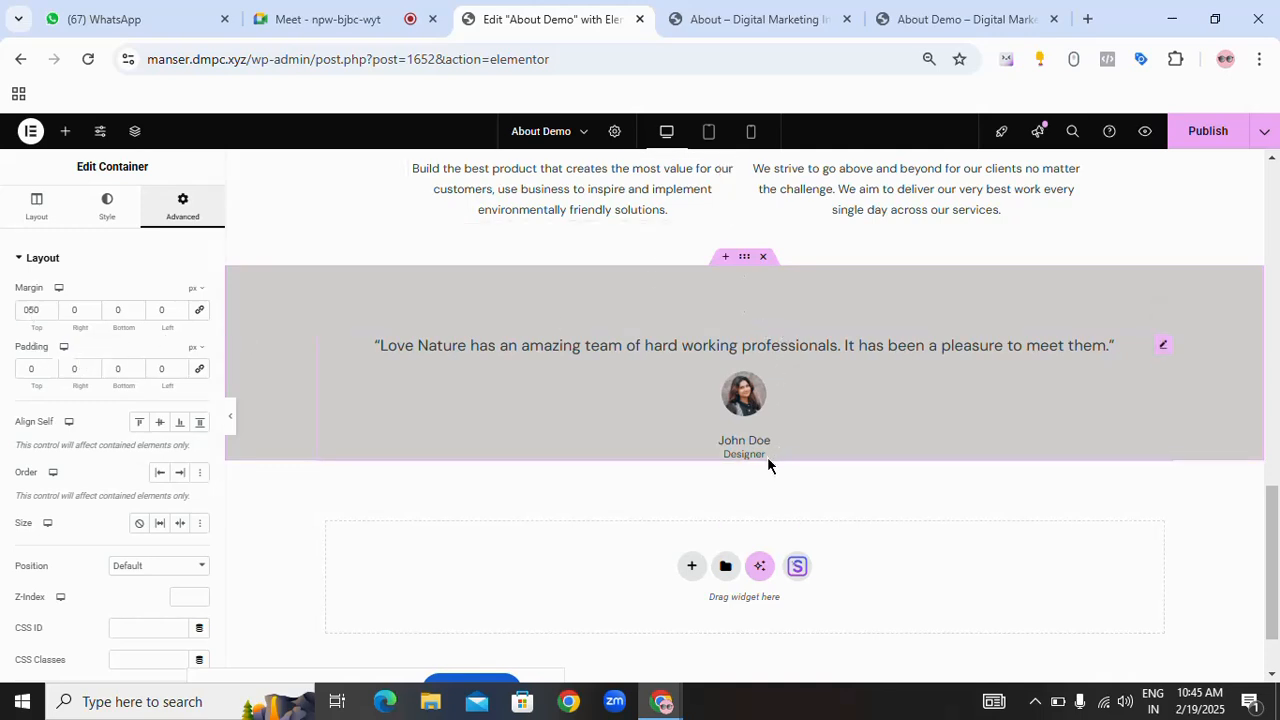
click(133, 372)
text(5)
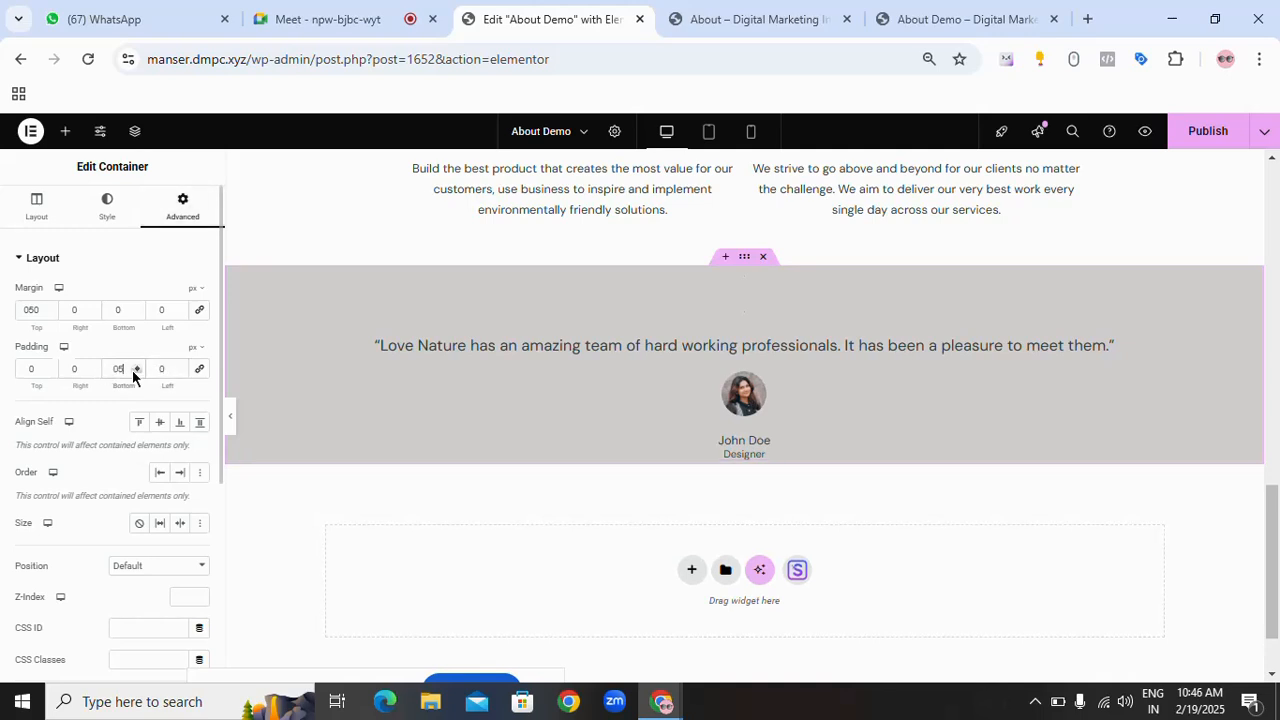
text(0)
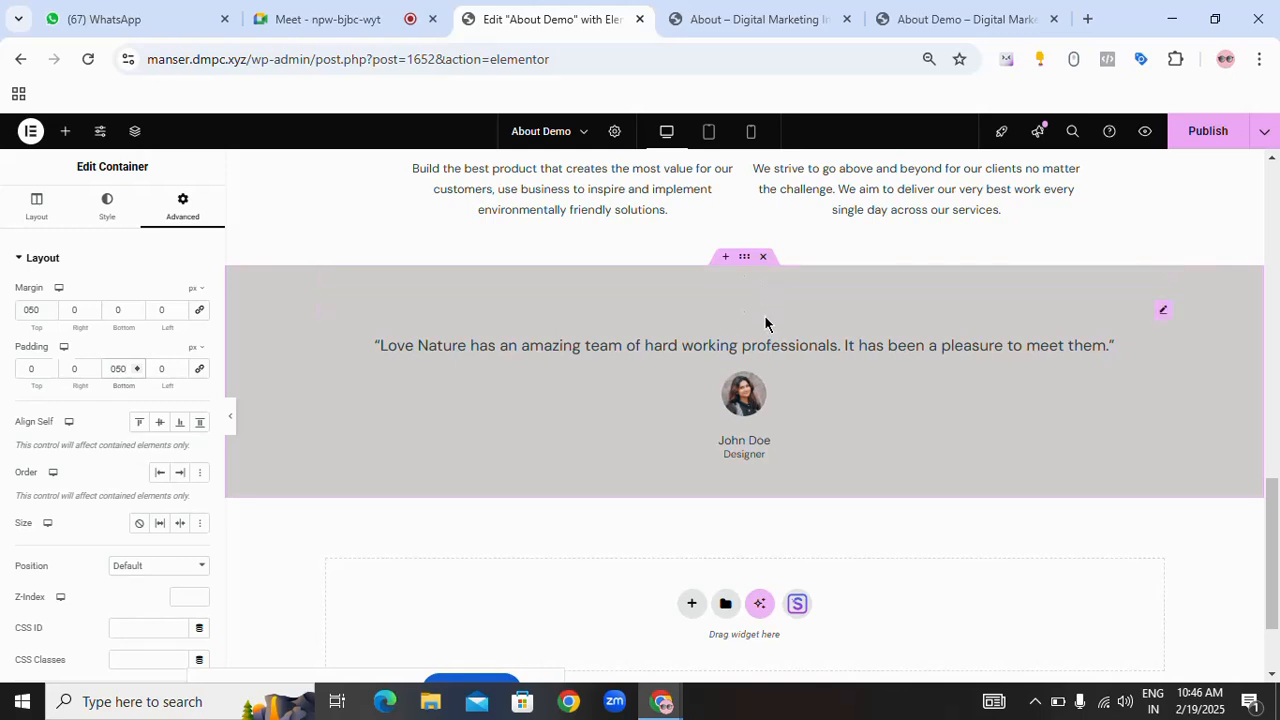
- Preview the testimonial section without the settings panel, then center-align the quotation mark image above the testimonial
click(234, 425)
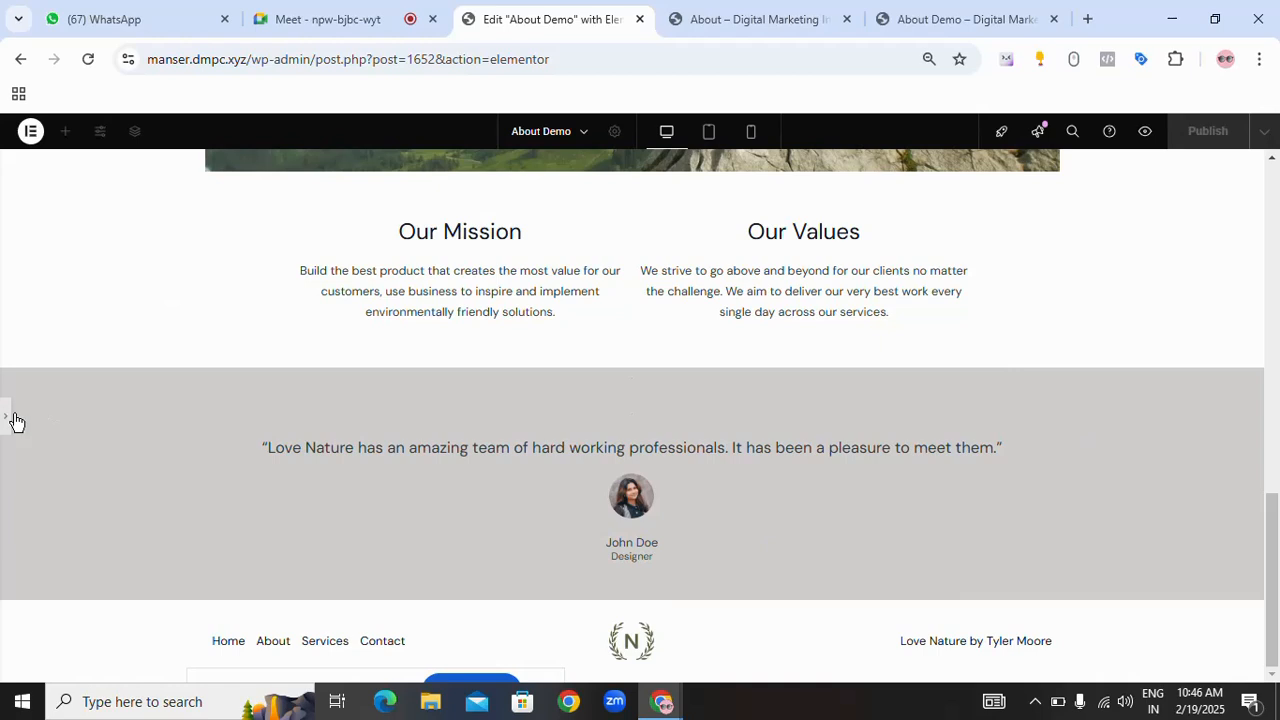
click(8, 425)
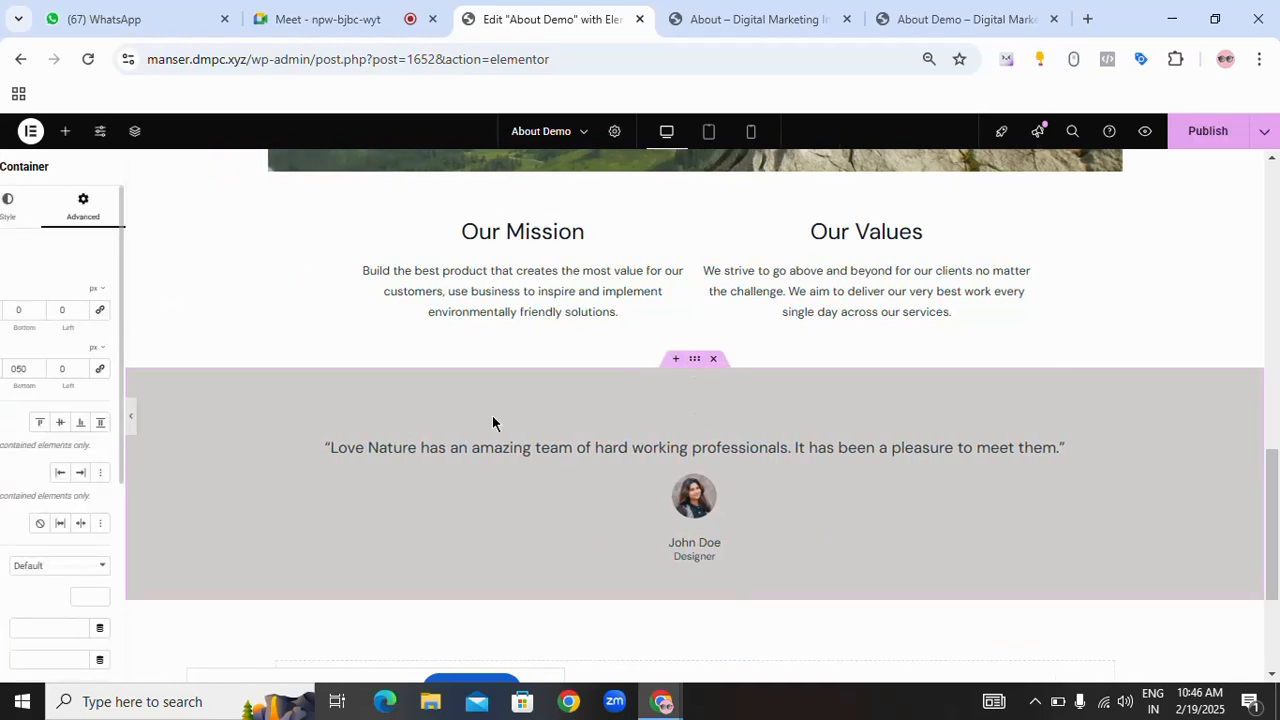
click(1165, 413)
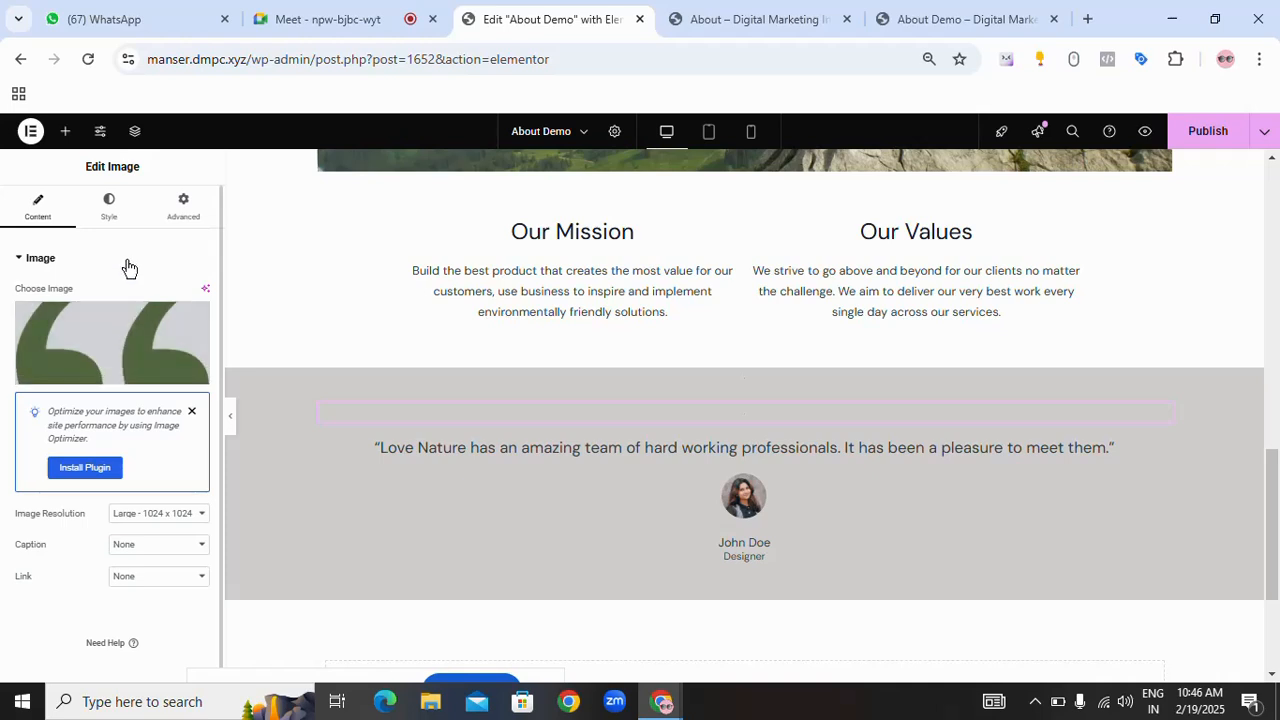
click(110, 208)
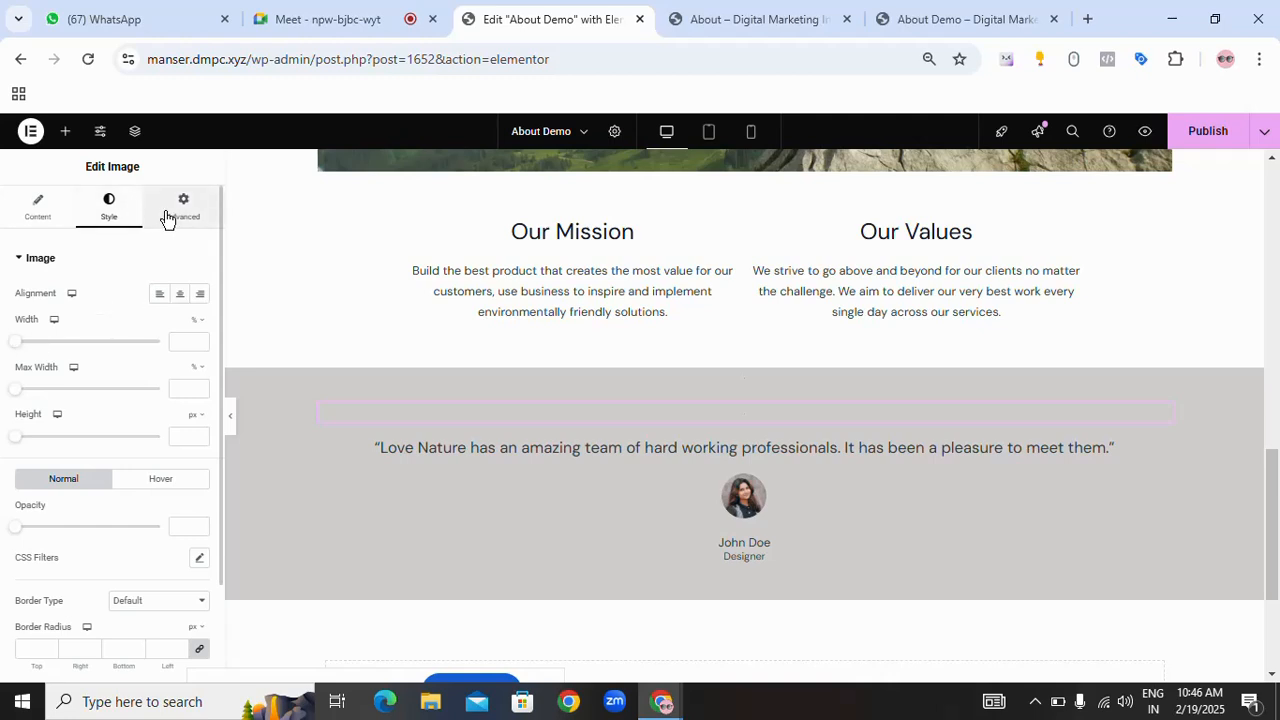
click(178, 295)
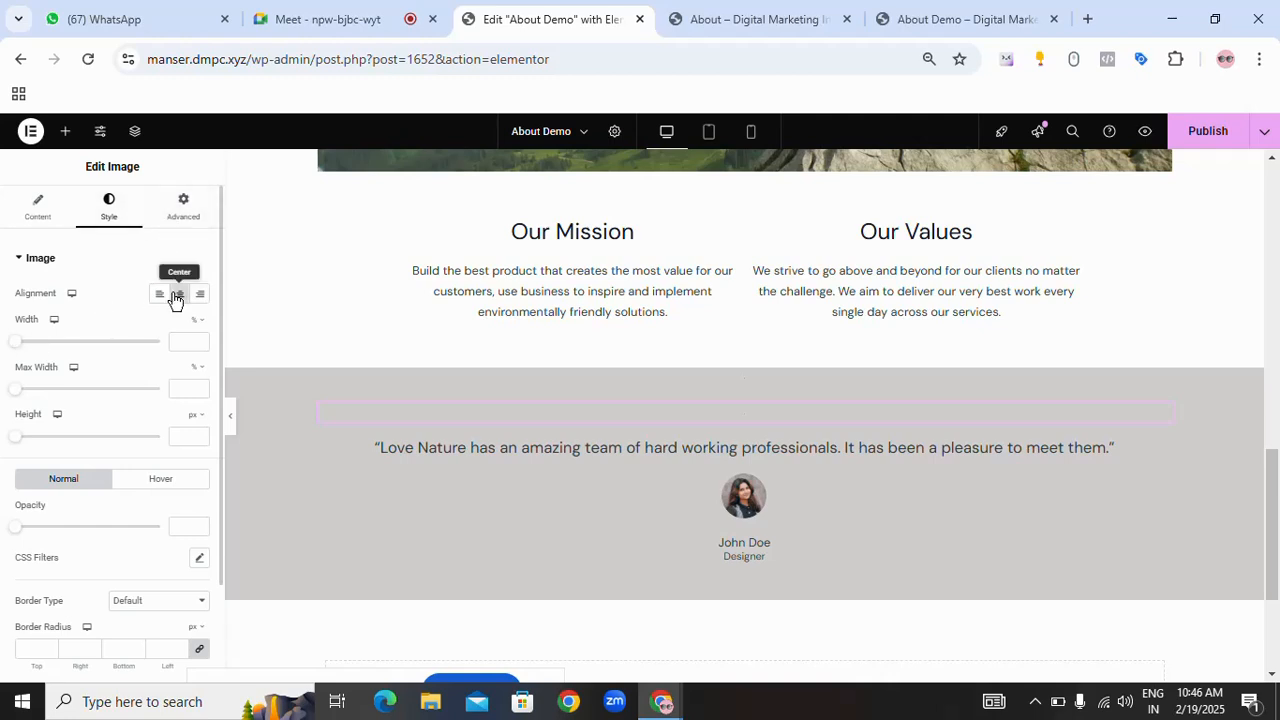
- Set the quotation mark image's width to 4%
click(195, 222)
scroll(193, 318, down, 4)
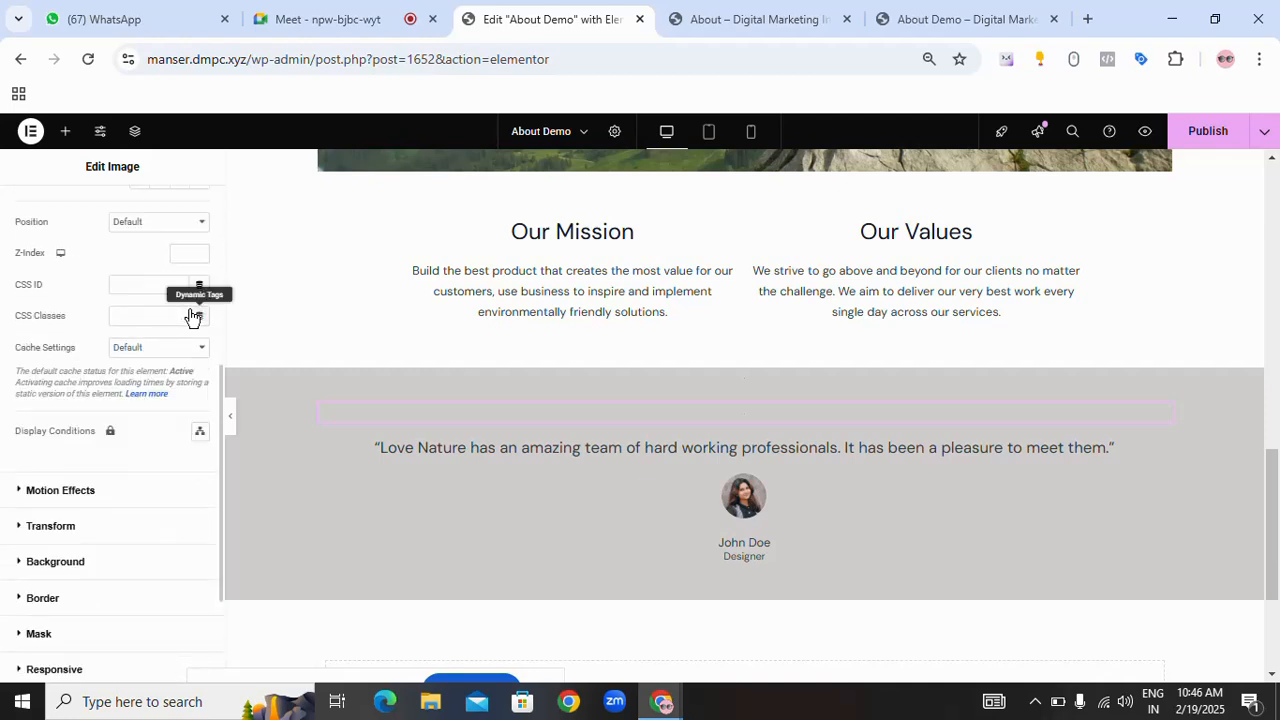
scroll(193, 318, down, 2)
scroll(189, 310, up, 3)
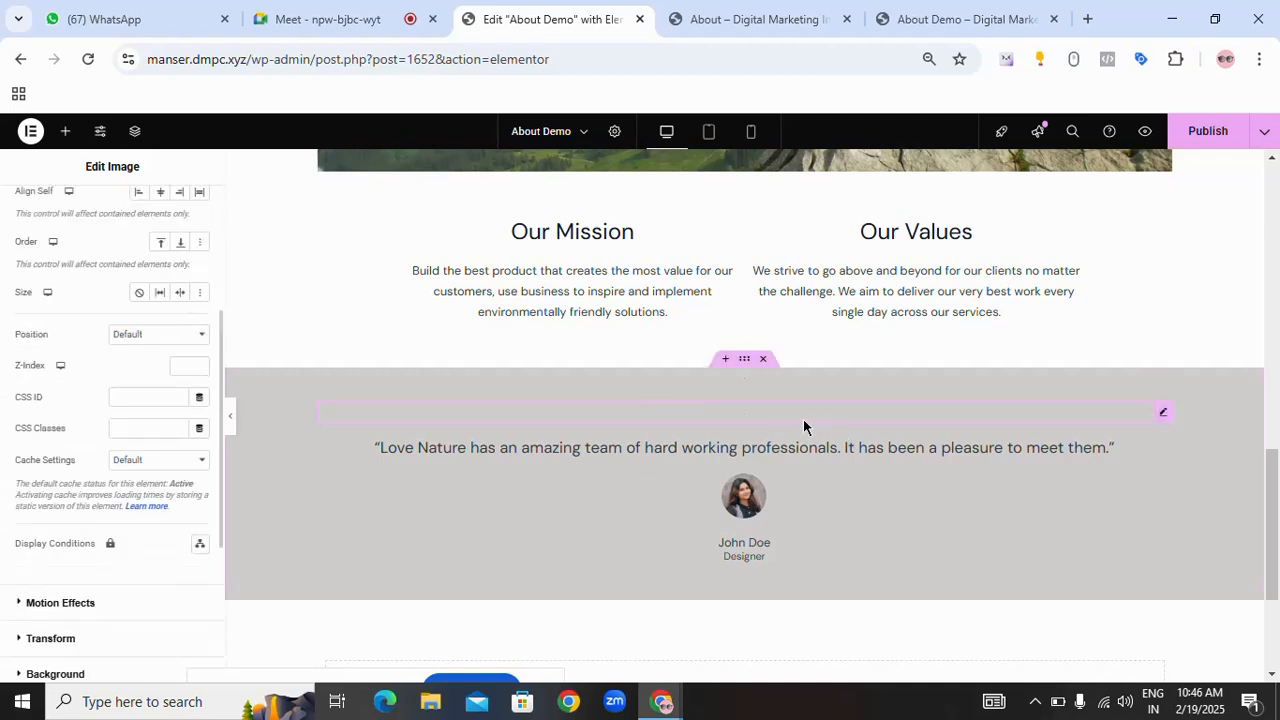
scroll(151, 338, up, 3)
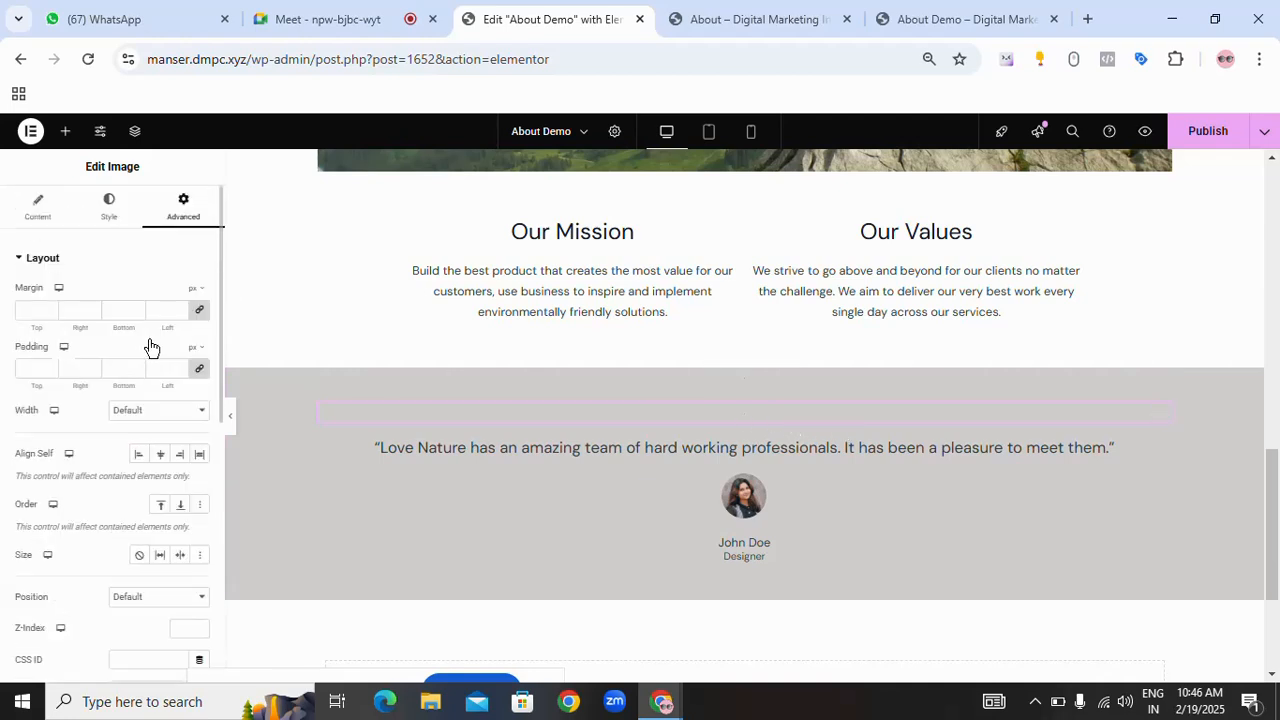
click(109, 212)
scroll(165, 383, down, 1)
scroll(168, 390, up, 1)
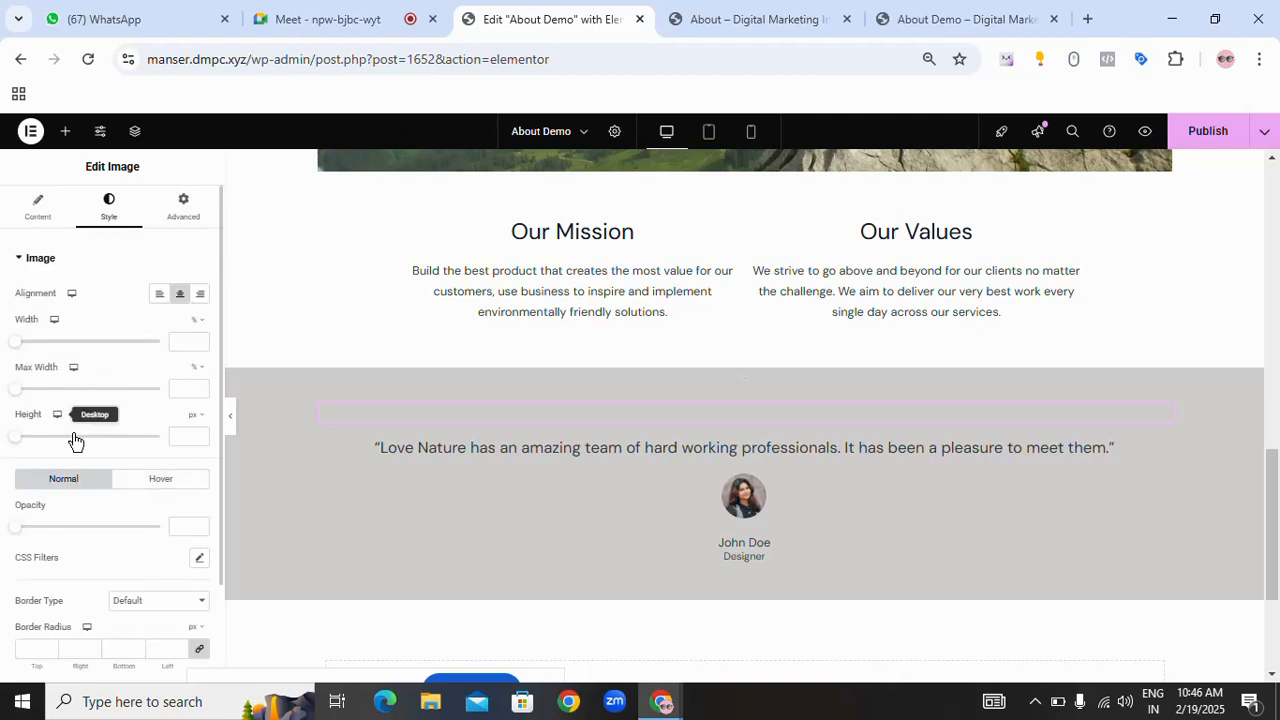
scroll(114, 447, down, 1)
scroll(115, 440, up, 1)
mouse_move(11, 347)
mouse_down()
mouse_move(52, 346)
mouse_move(16, 347)
mouse_up()
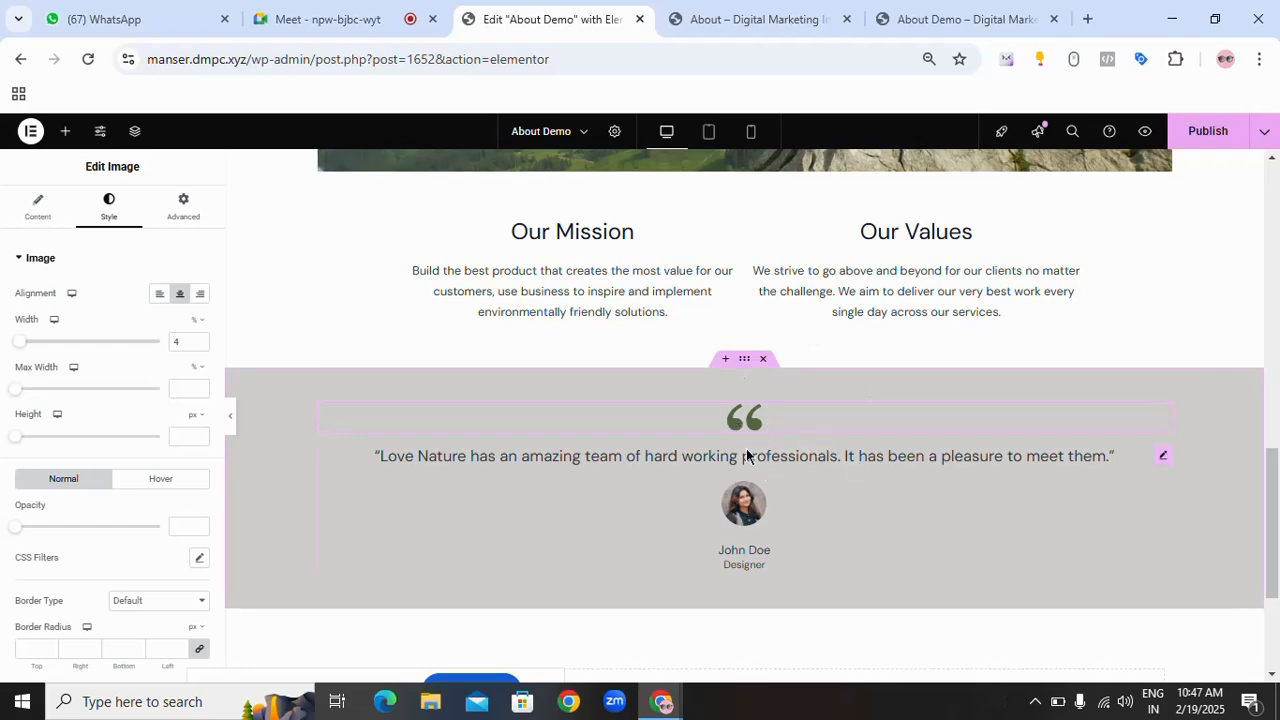
- Review the About Demo page from footer to header with the settings panel hidden, examining the header's logo, menu and phone number
scroll(715, 455, down, 2)
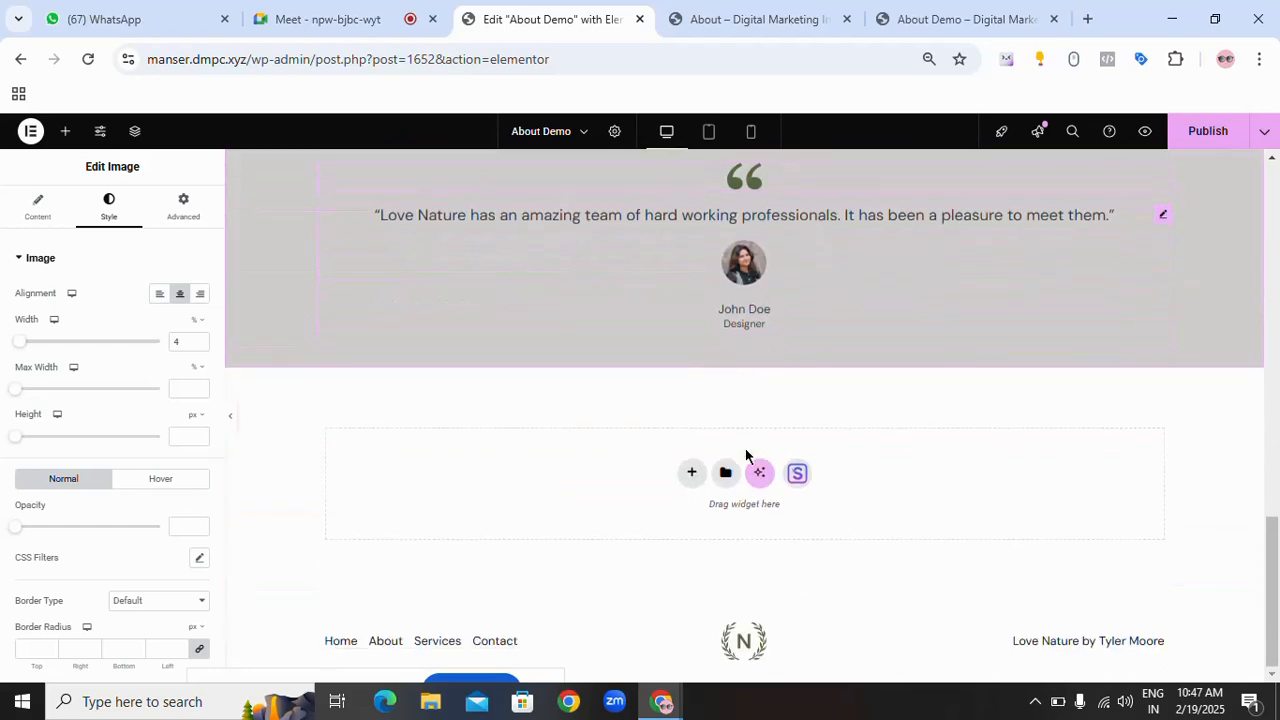
scroll(749, 457, up, 3)
scroll(1014, 300, up, 10)
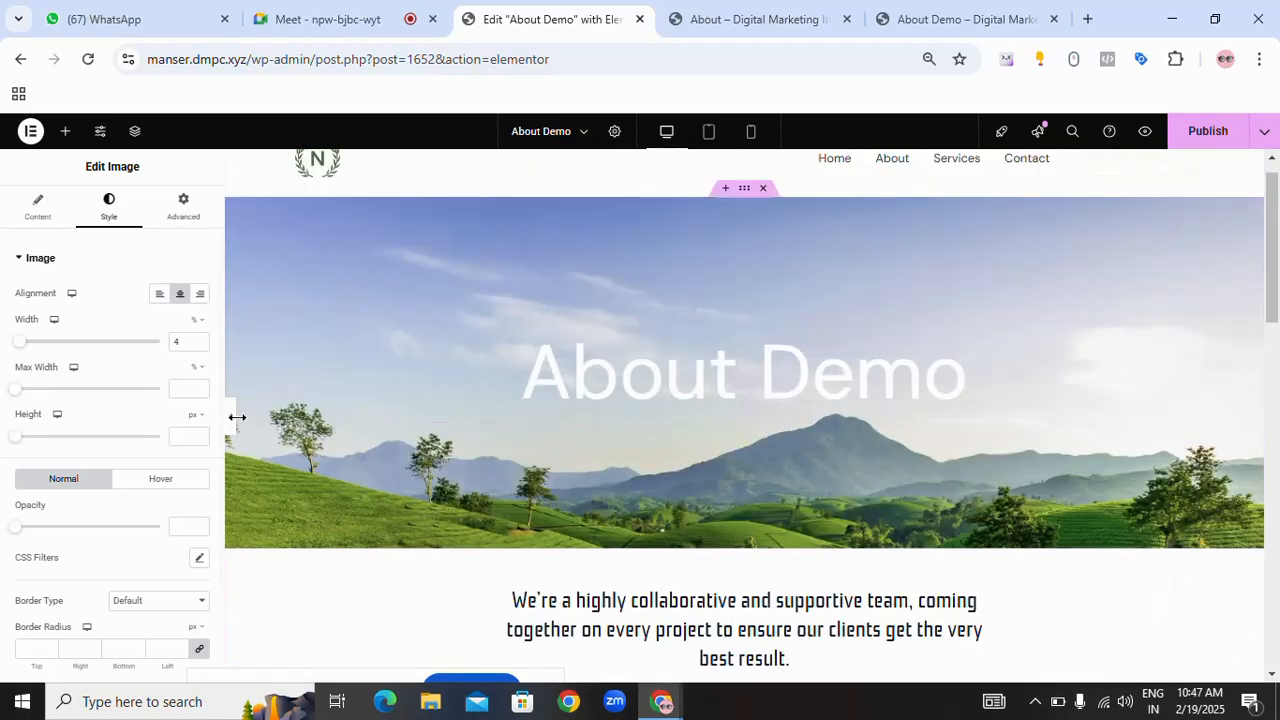
click(231, 416)
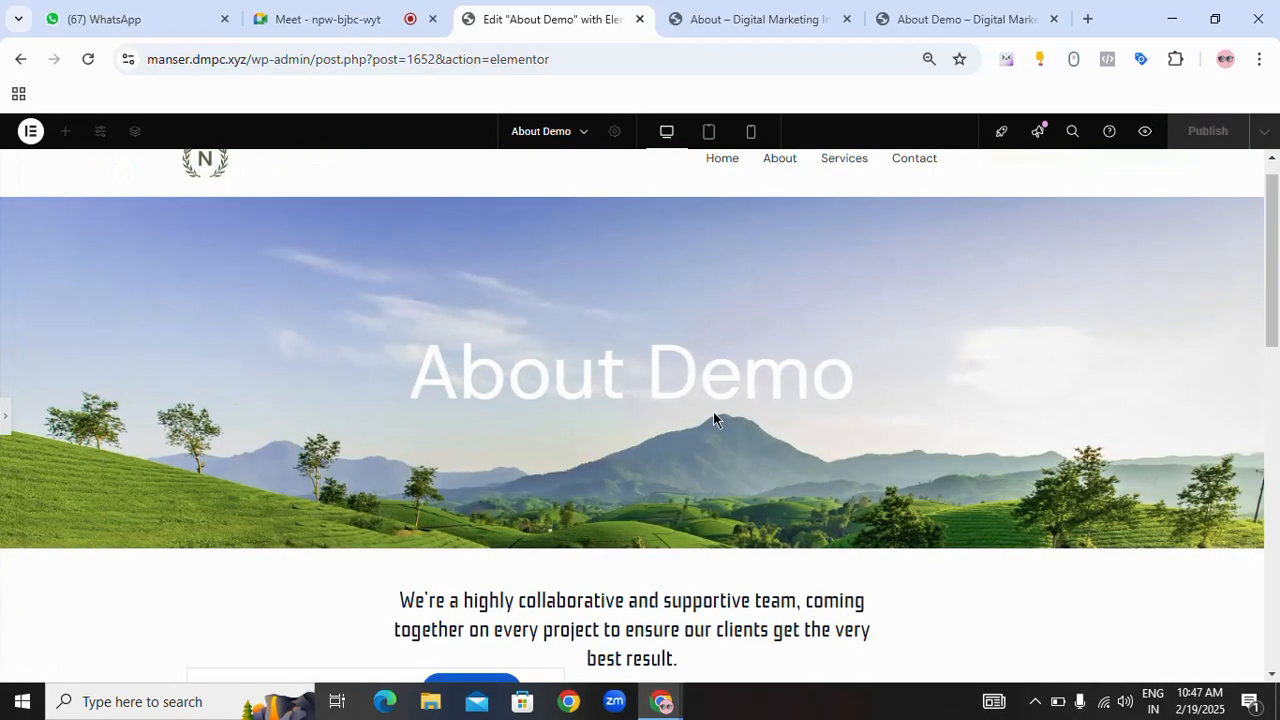
scroll(713, 412, up, 1)
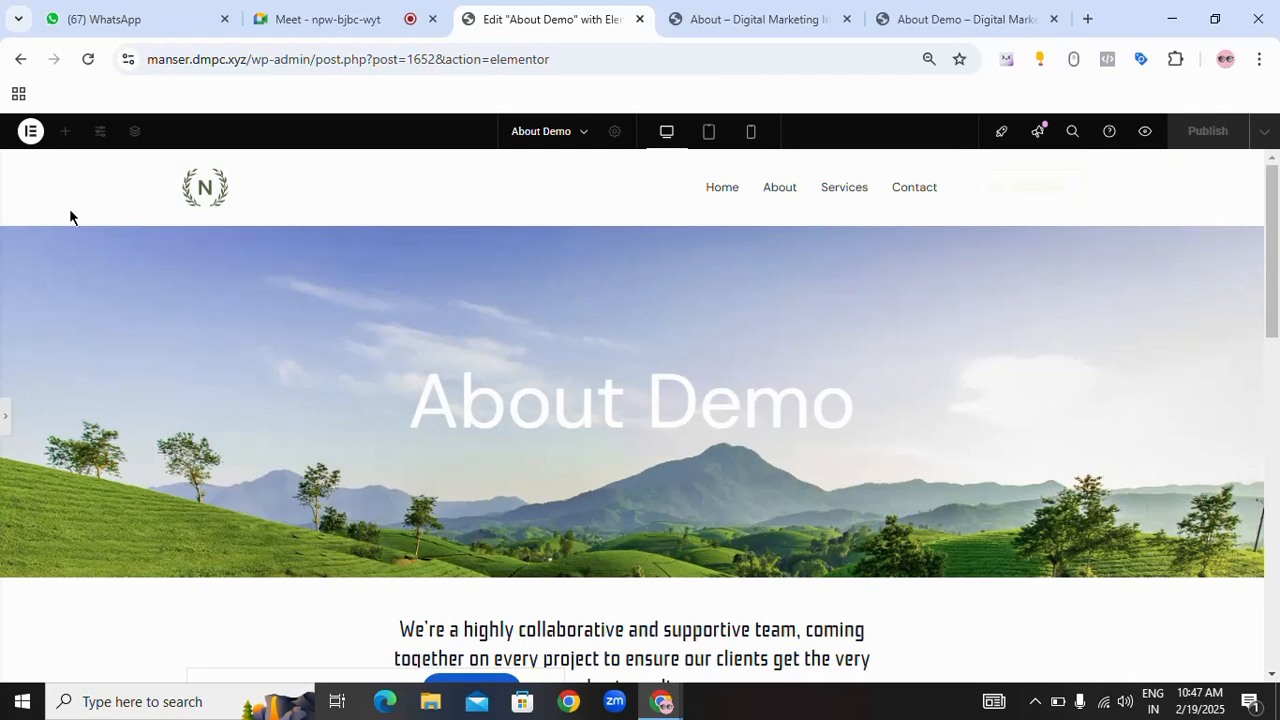
drag(69, 216, 1158, 242)
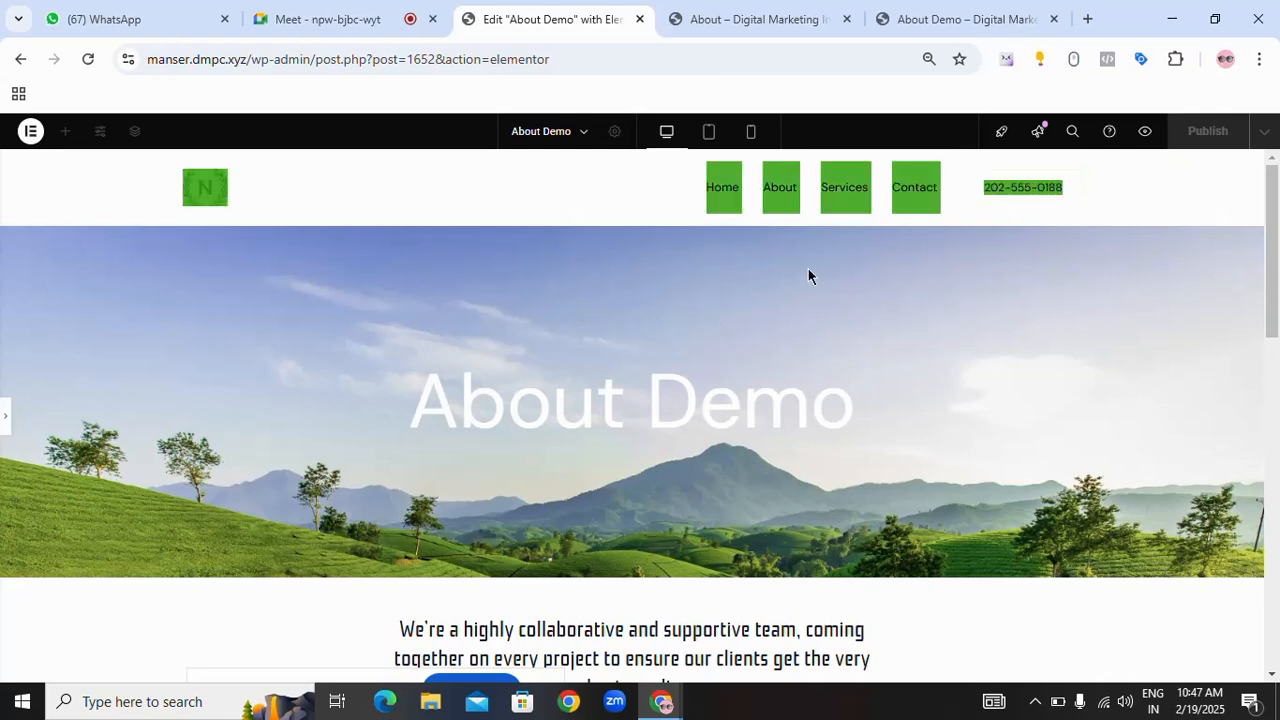
click(643, 266)
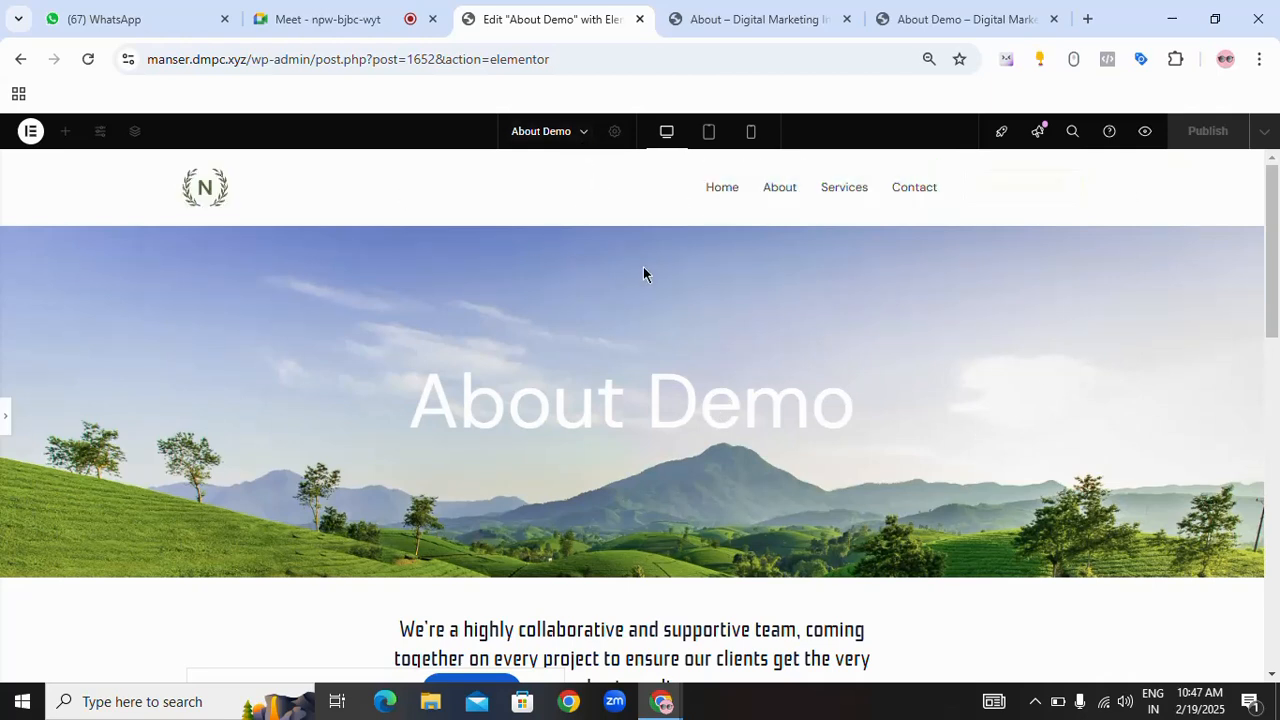
drag(31, 203, 1188, 195)
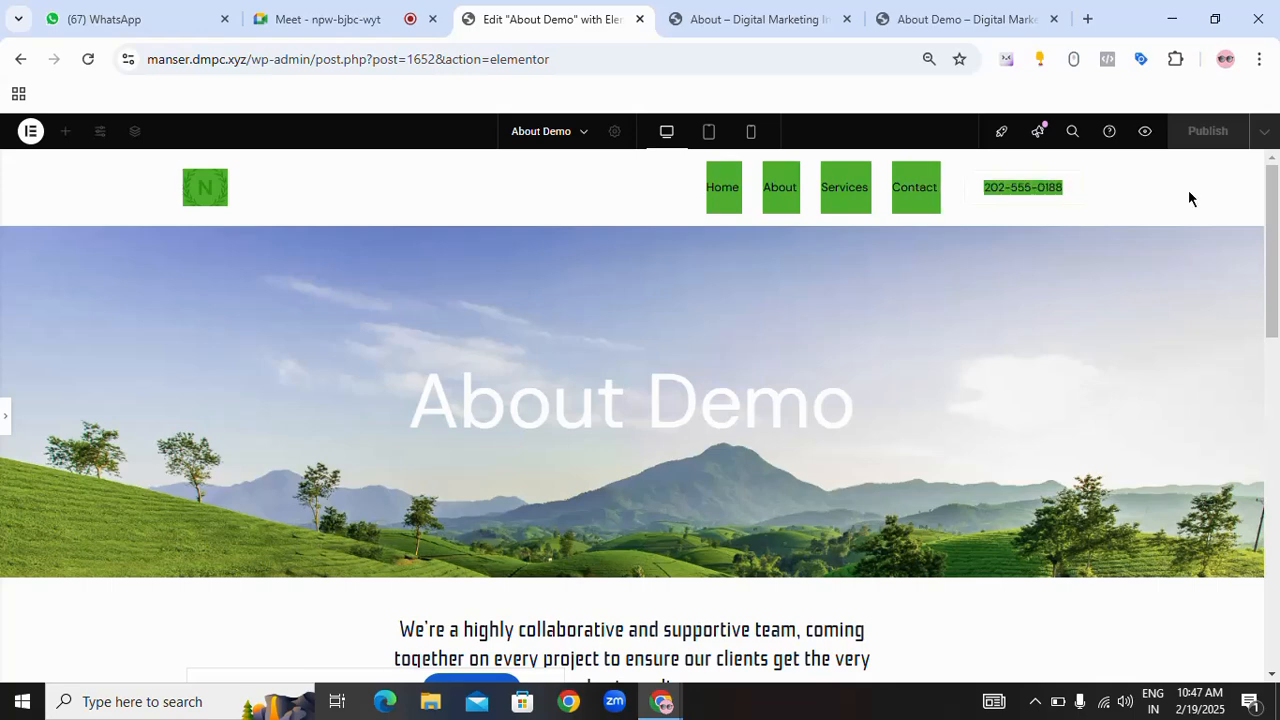
click(992, 282)
scroll(896, 316, down, 2)
scroll(363, 287, up, 2)
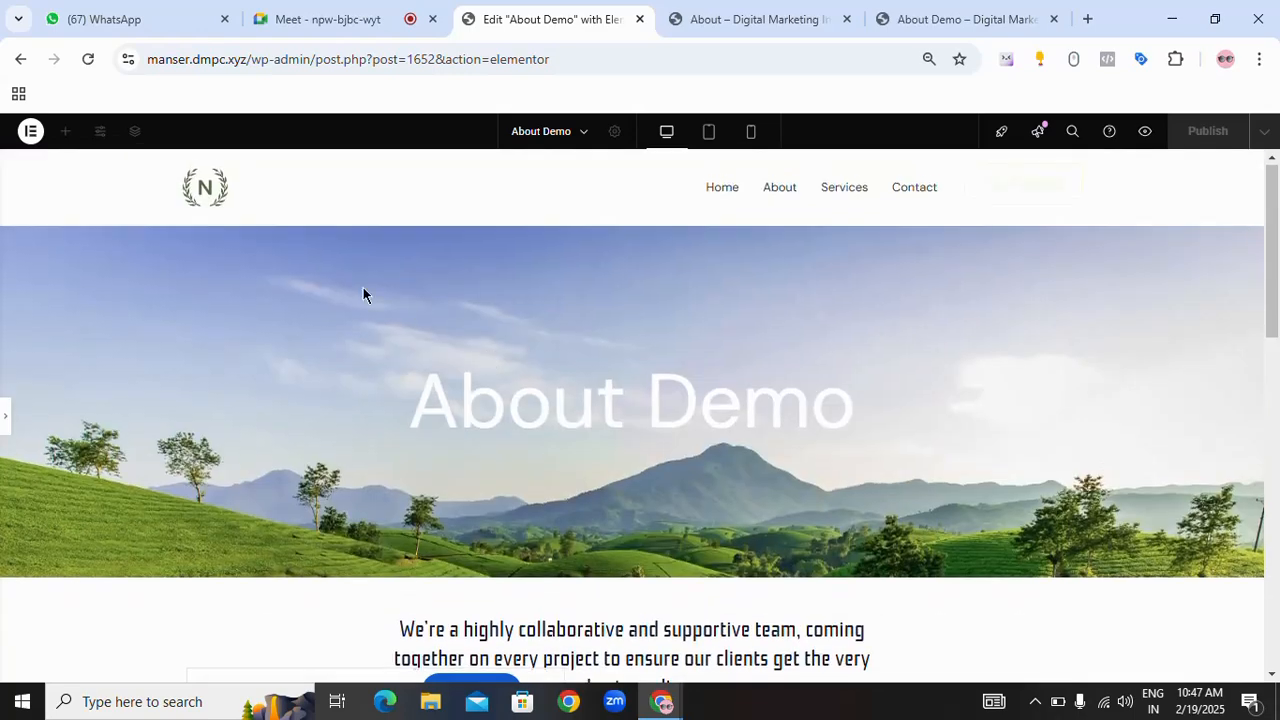
- Compare the reference About page's header, hero, mission and testimonial sections with the corresponding parts of the About Demo page
click(784, 24)
scroll(685, 440, up, 4)
scroll(685, 440, up, 5)
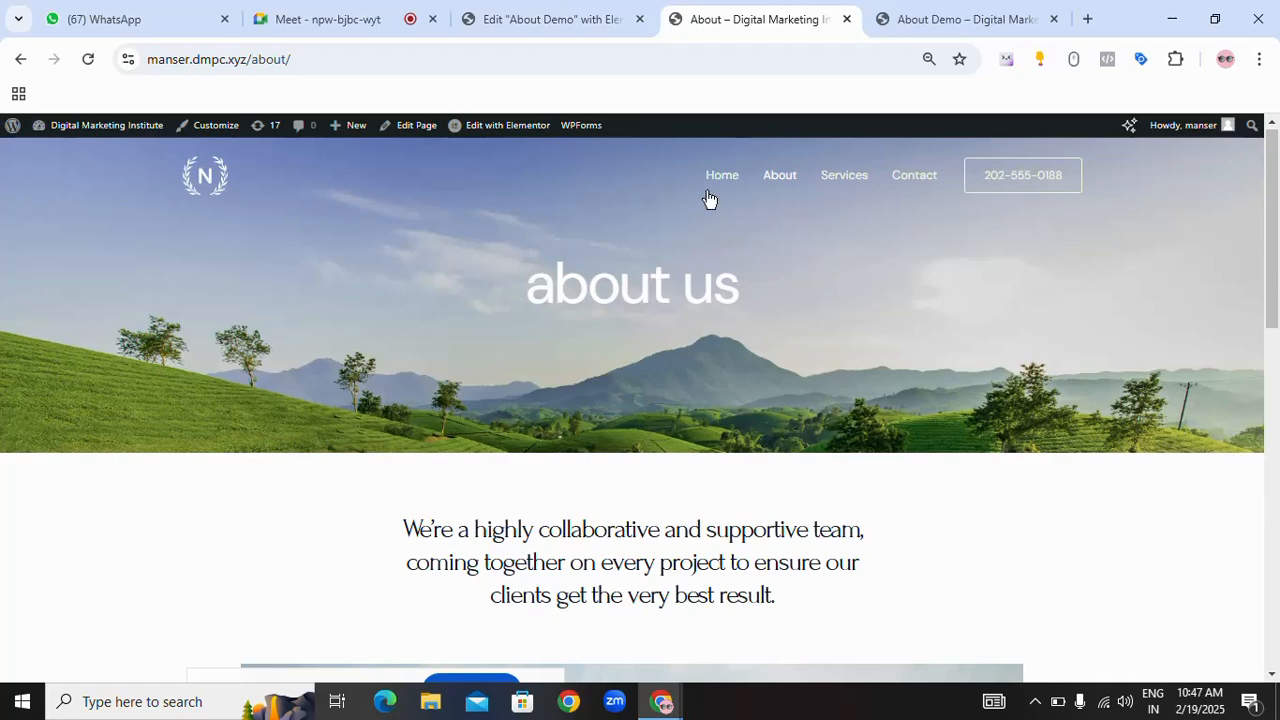
drag(726, 178, 1077, 183)
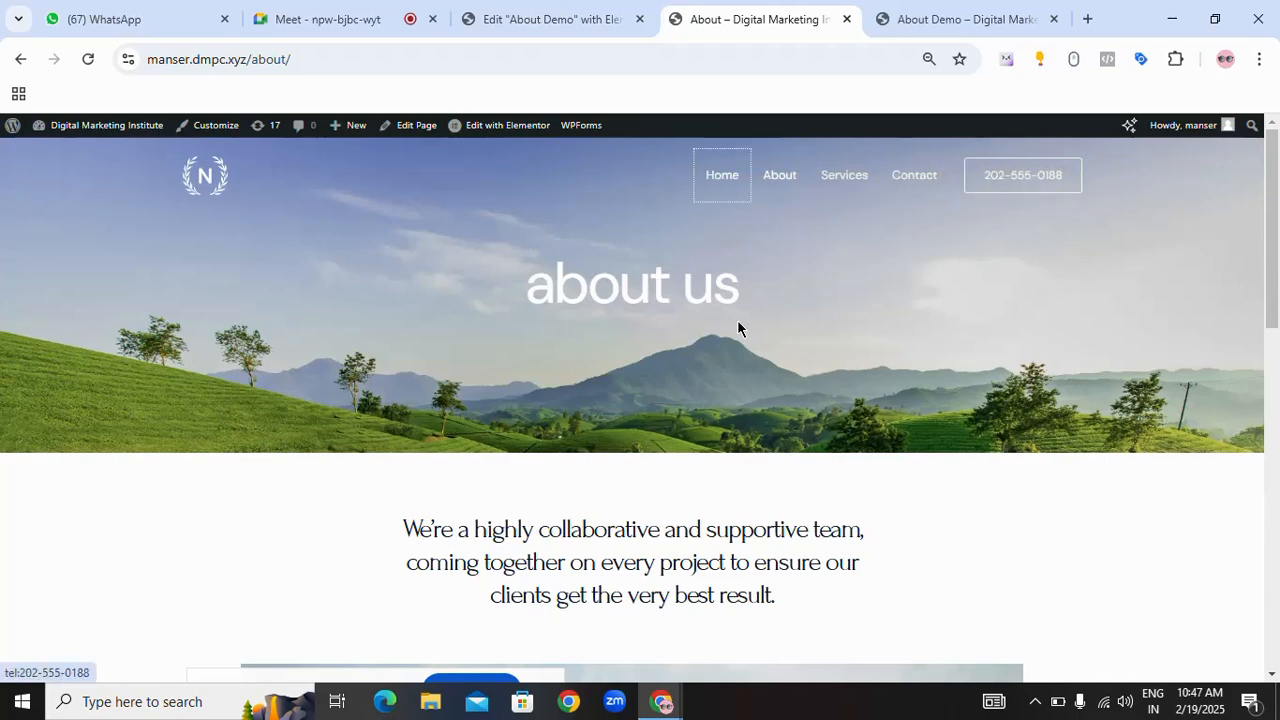
drag(466, 300, 865, 457)
scroll(866, 462, down, 3)
scroll(866, 469, down, 5)
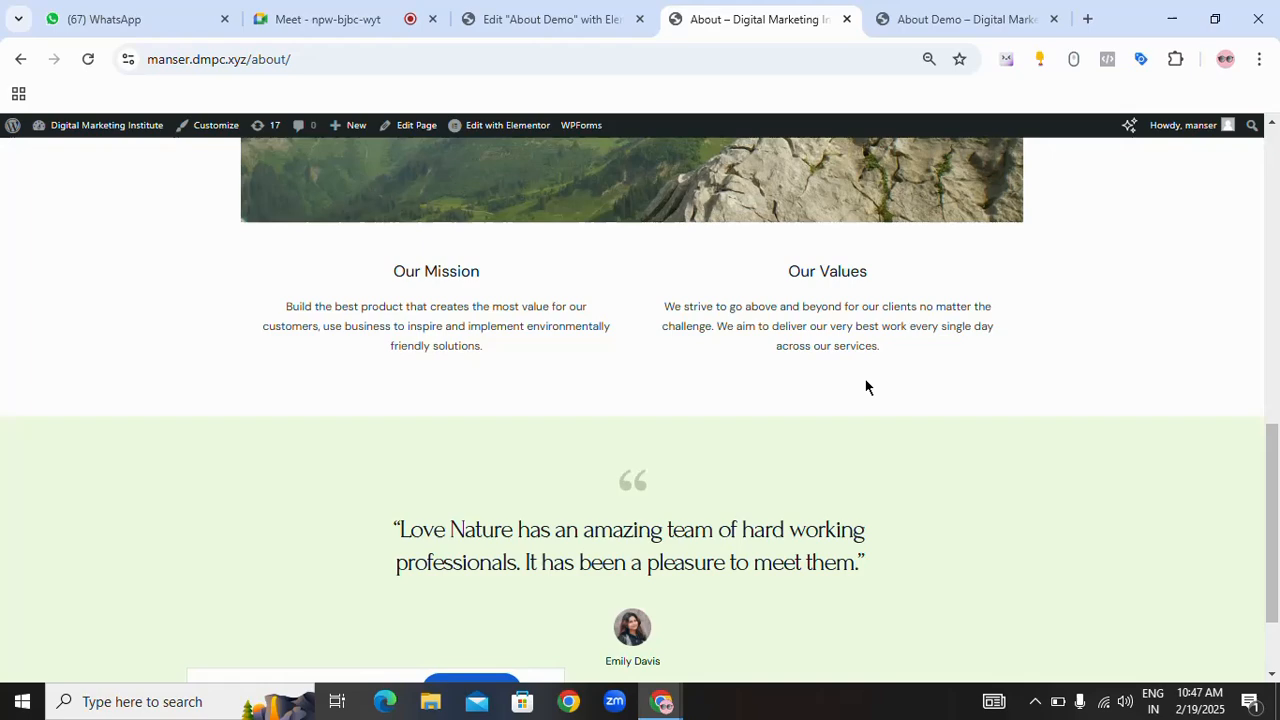
click(591, 17)
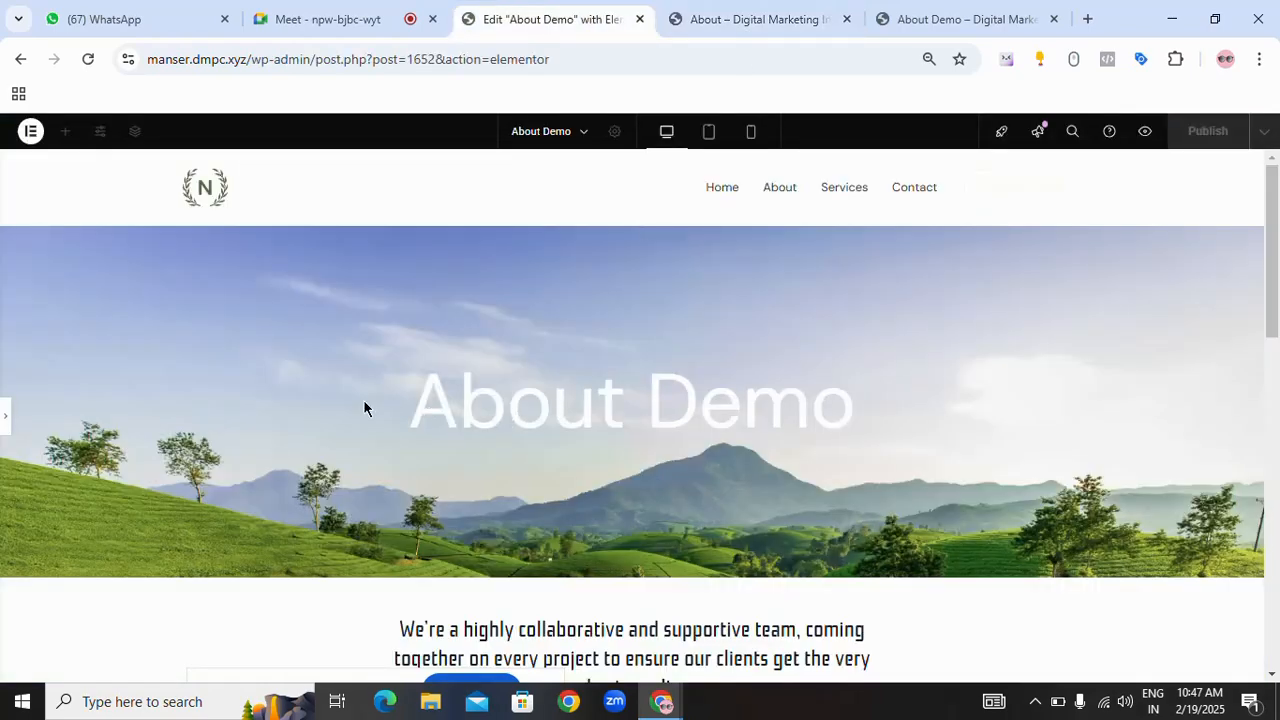
scroll(918, 401, down, 3)
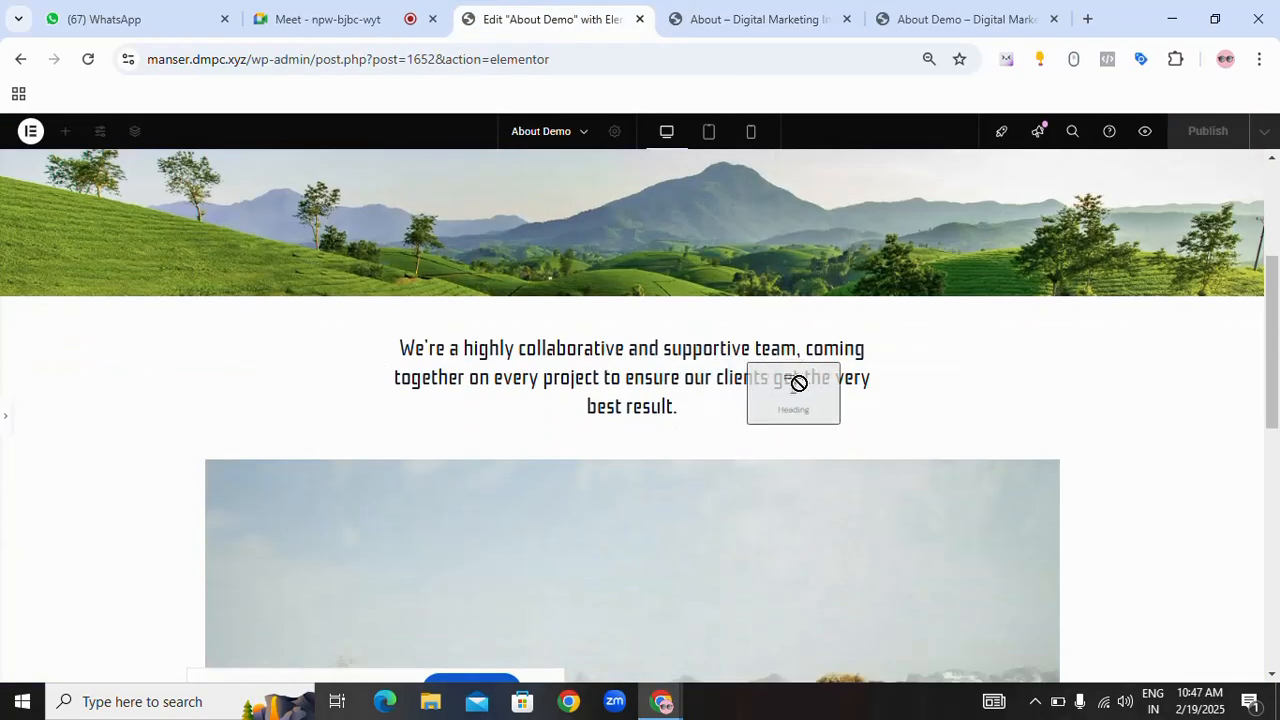
scroll(785, 405, down, 7)
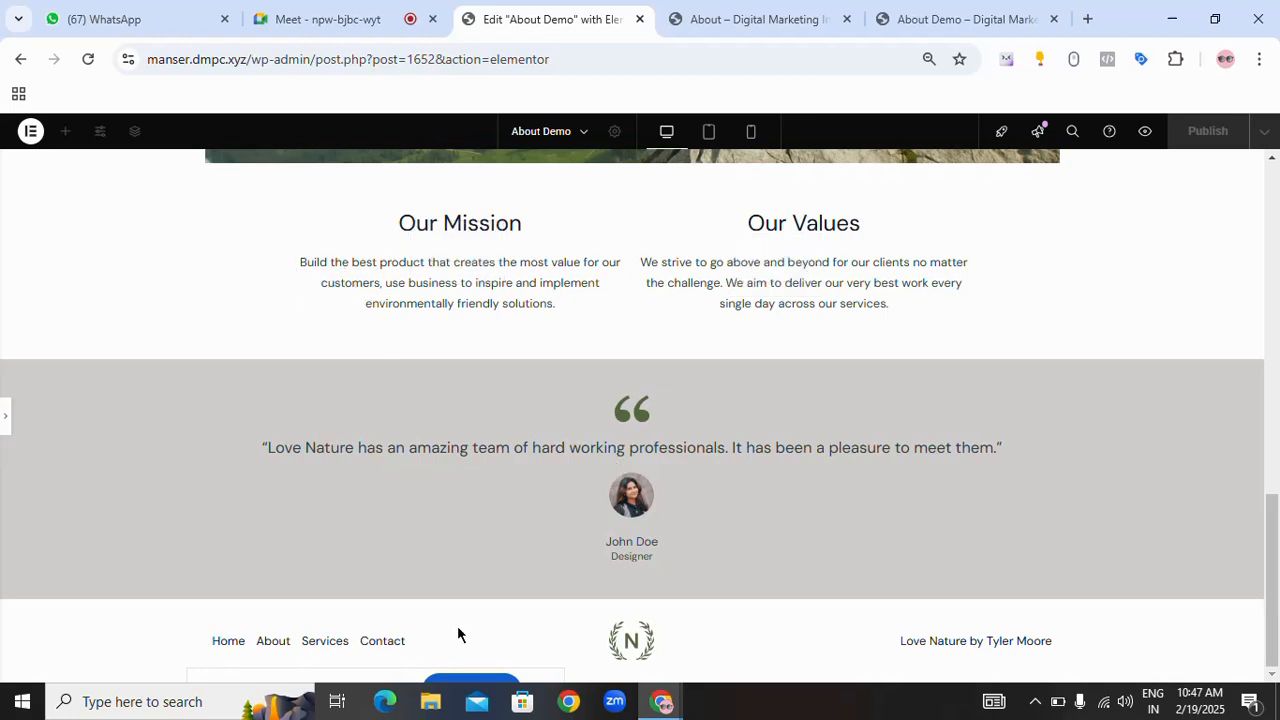
scroll(288, 411, up, 4)
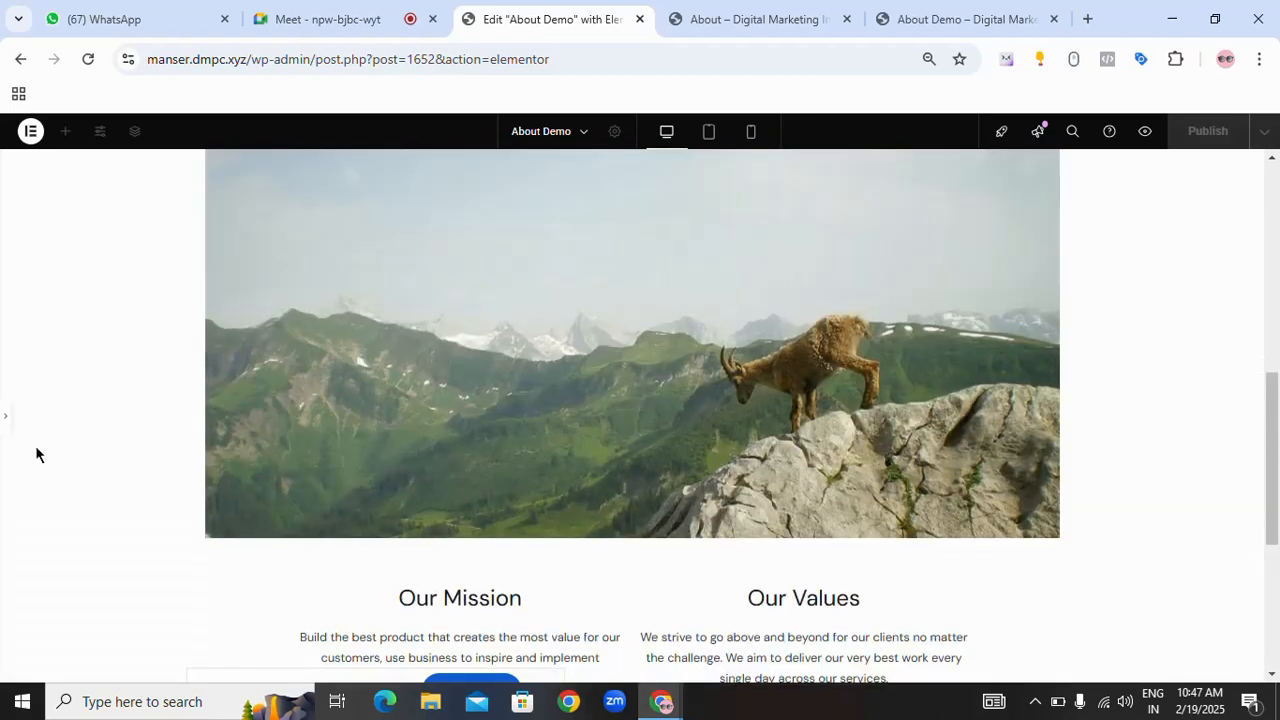
- Publish the About Demo page's latest changes and look over the page from the hero to the testimonial
click(5, 430)
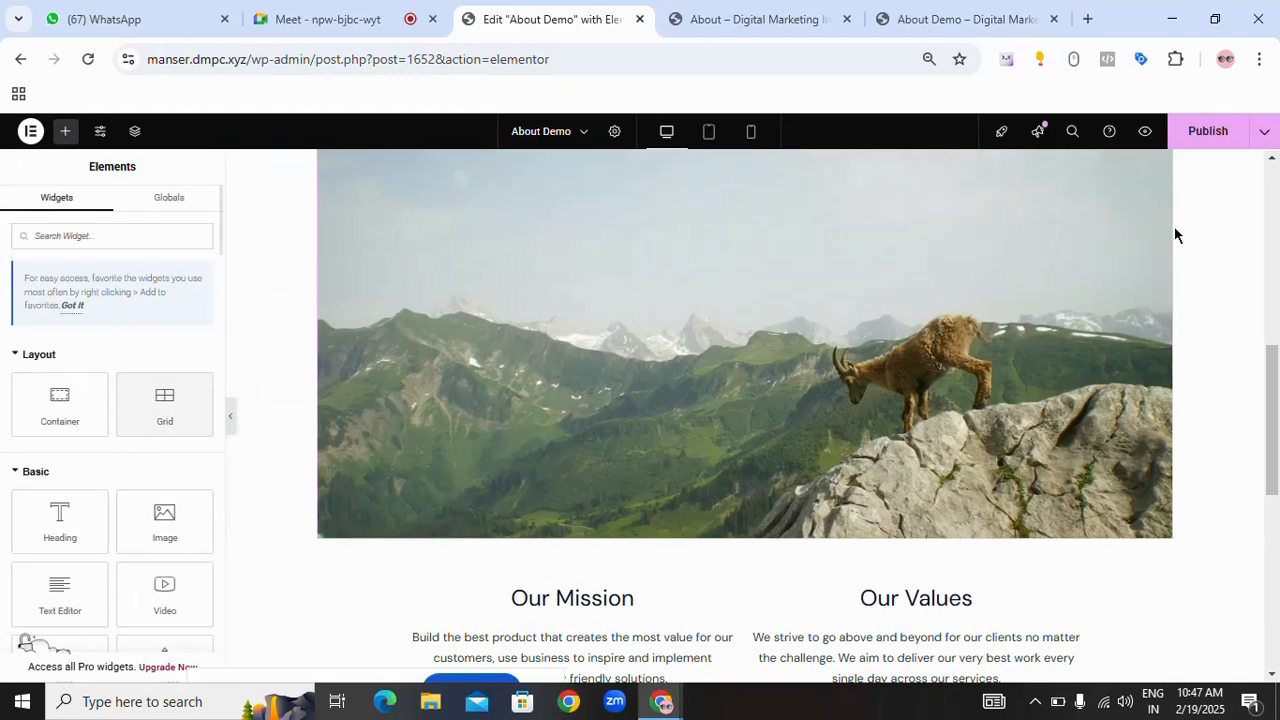
click(1200, 146)
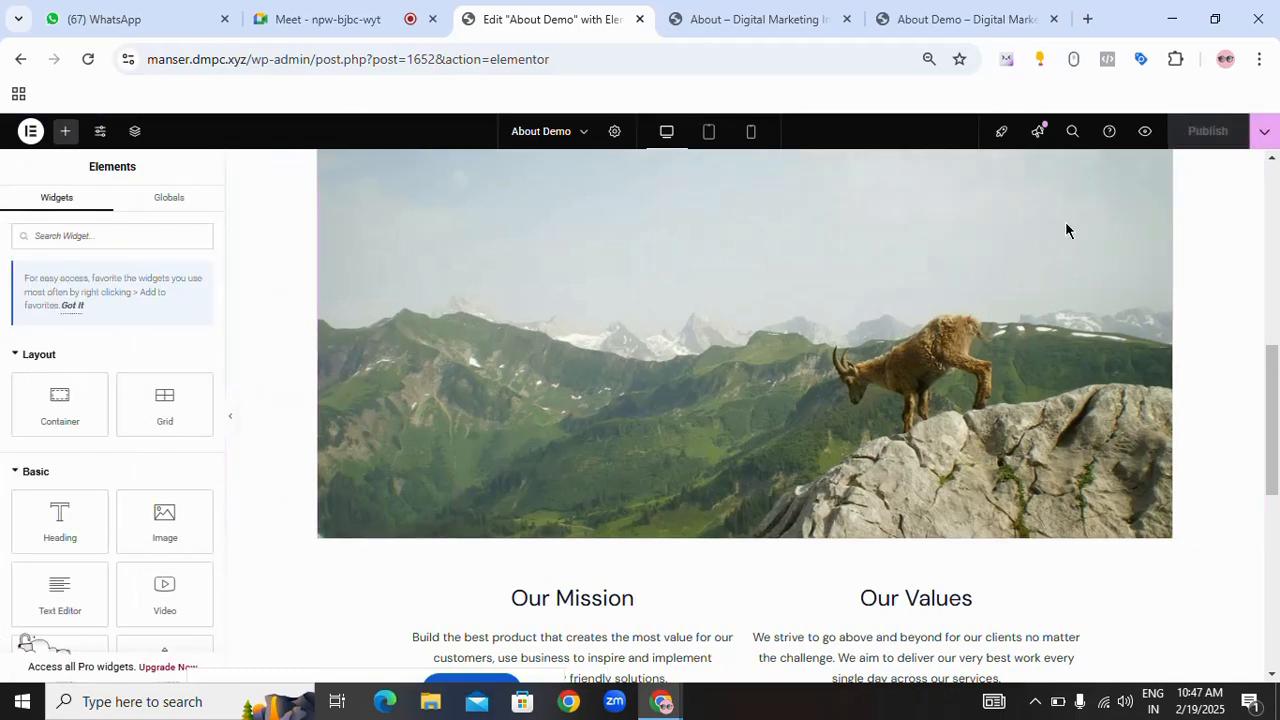
scroll(903, 391, up, 6)
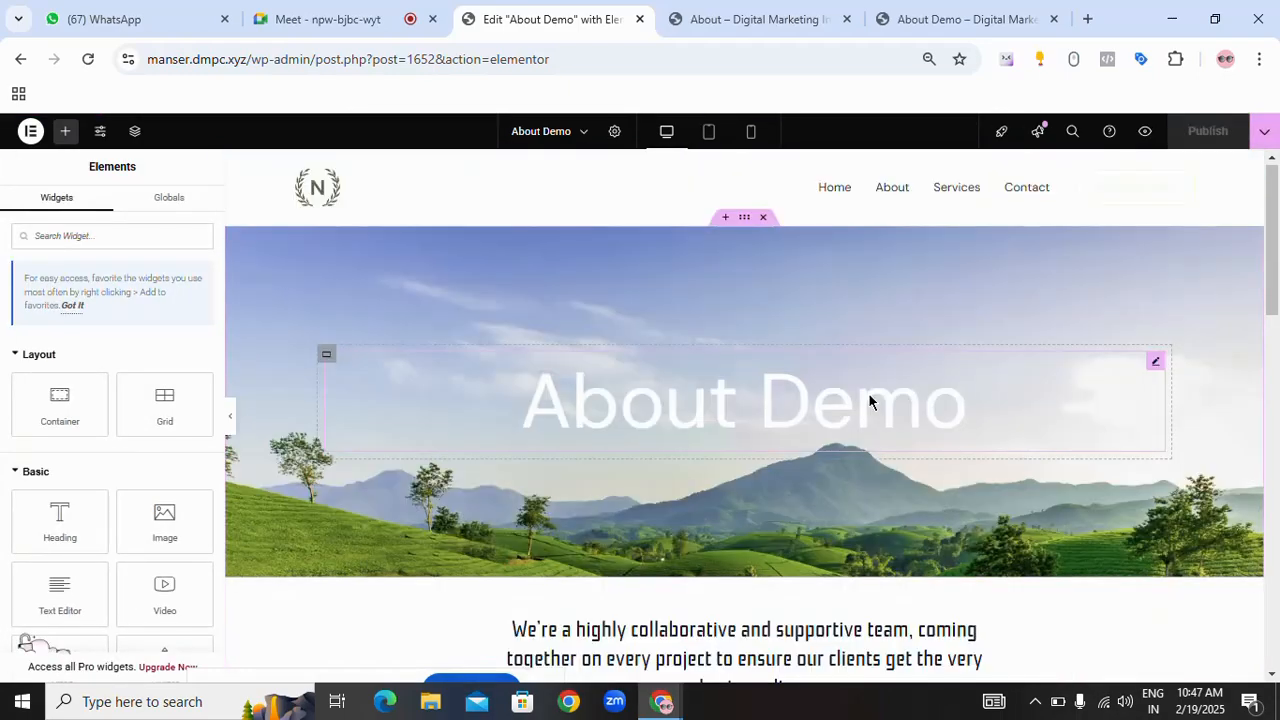
scroll(869, 401, down, 10)
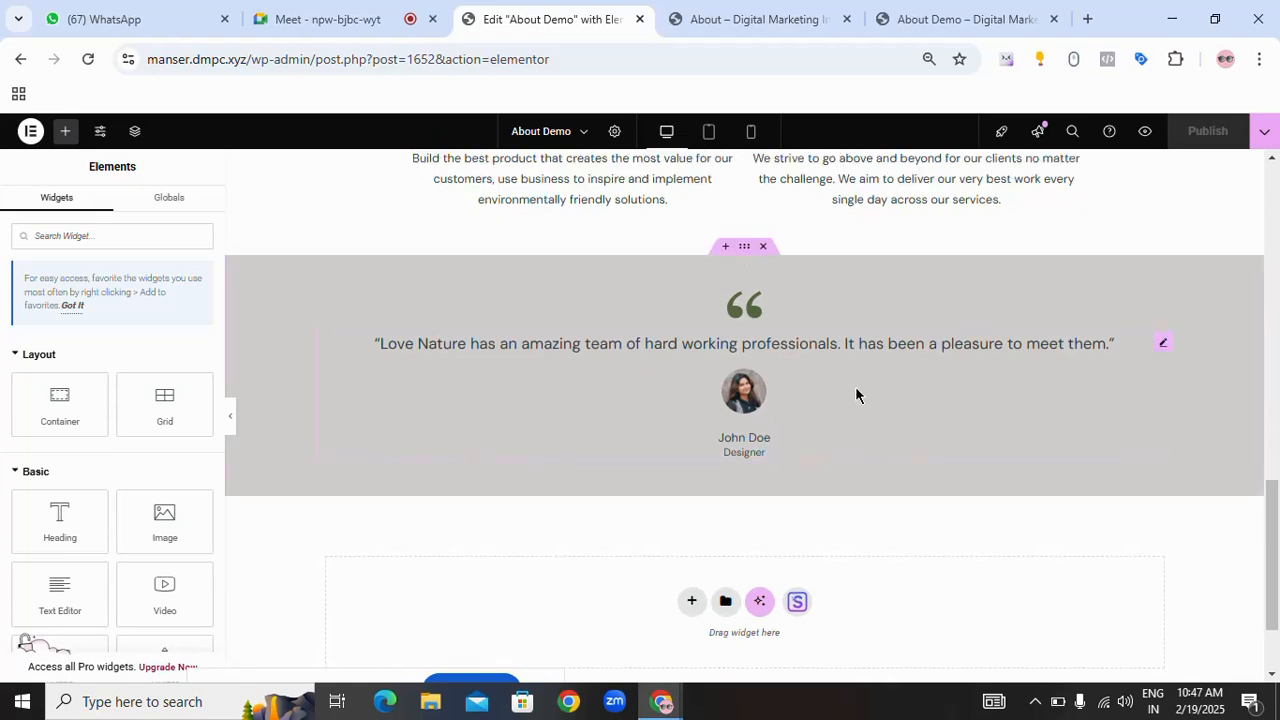
scroll(857, 394, up, 3)
click(1037, 703)
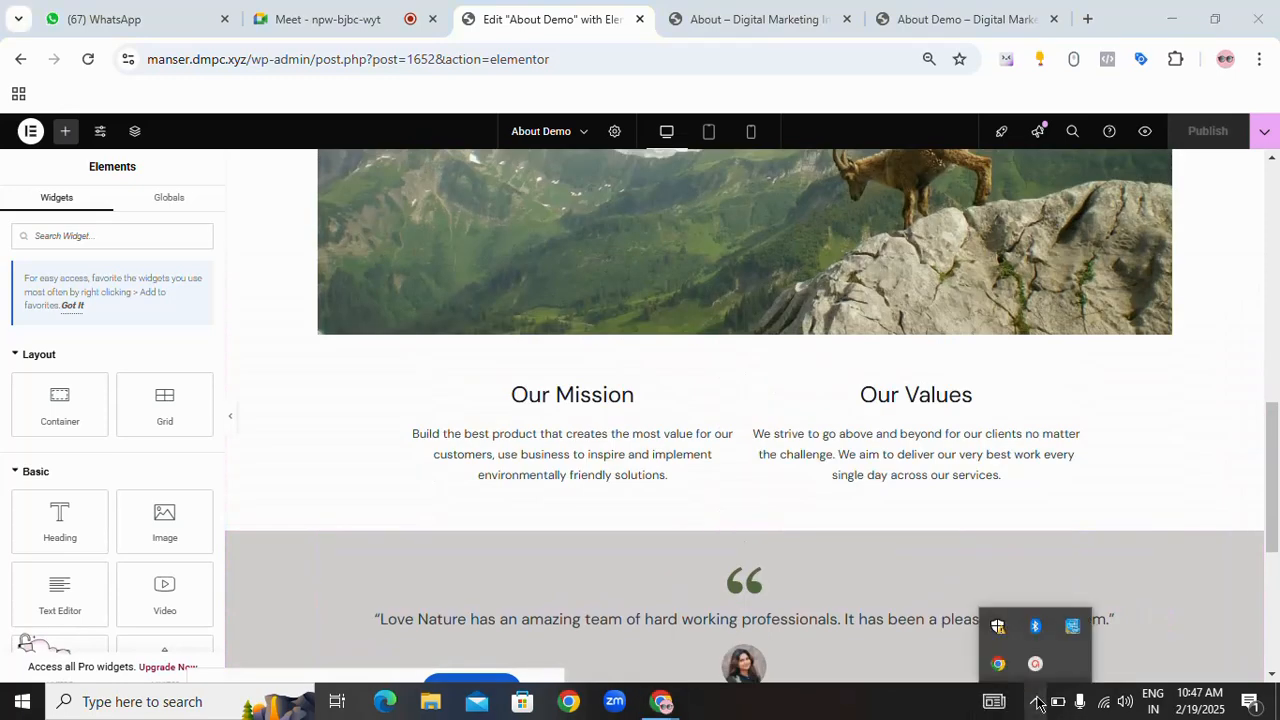
click(1035, 663)
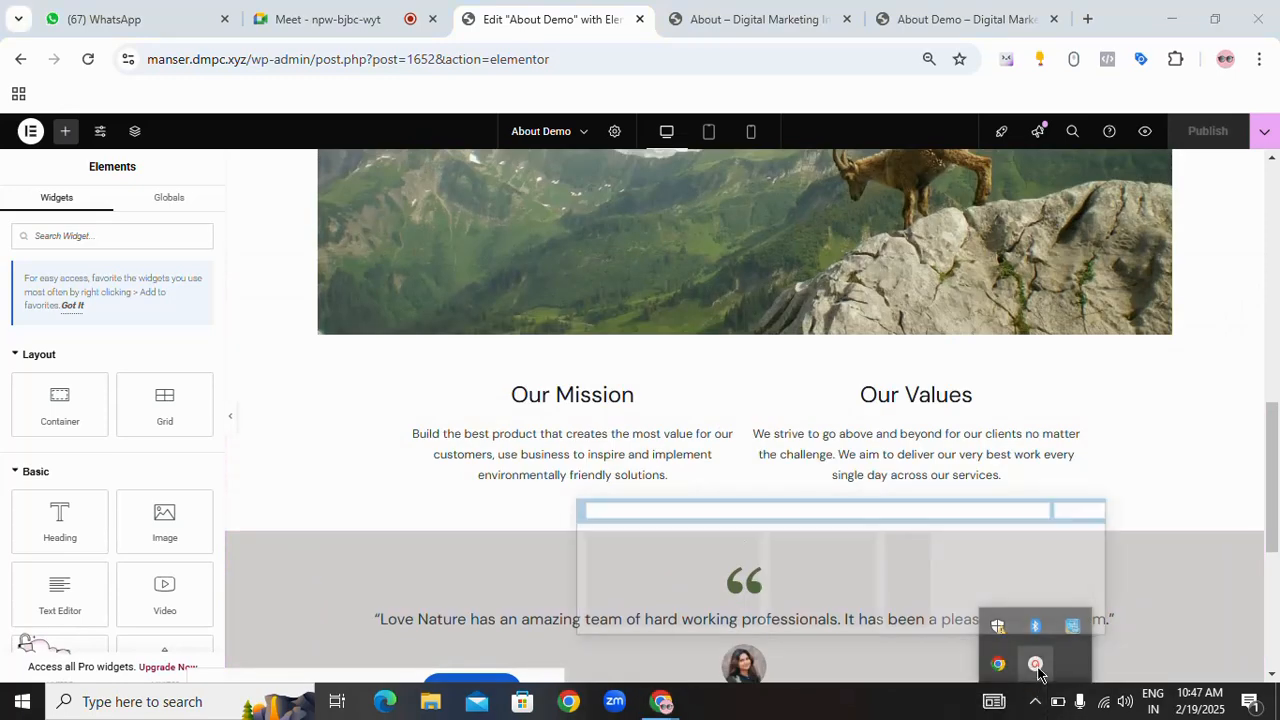